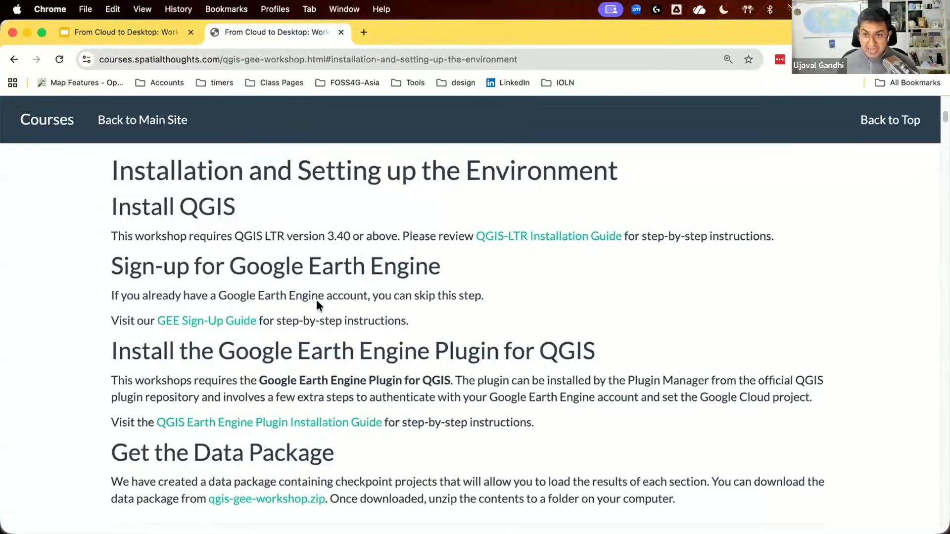
- Switch to QGIS and review the Google Earth Engine plugin's details among the installed plugins
{"action": "scroll", "coordinate": [317, 301], "scroll_direction": "down", "scroll_amount": 3}
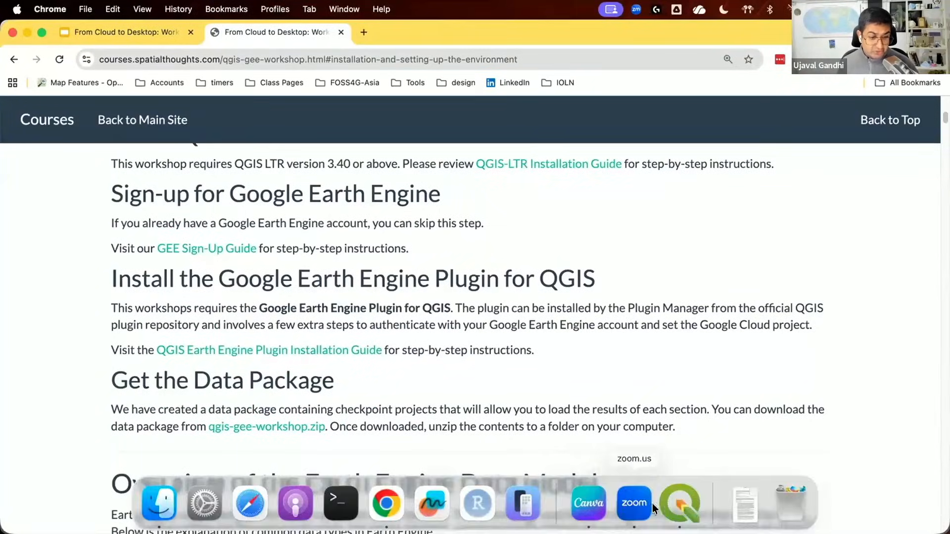
{"action": "left_click", "coordinate": [669, 504]}
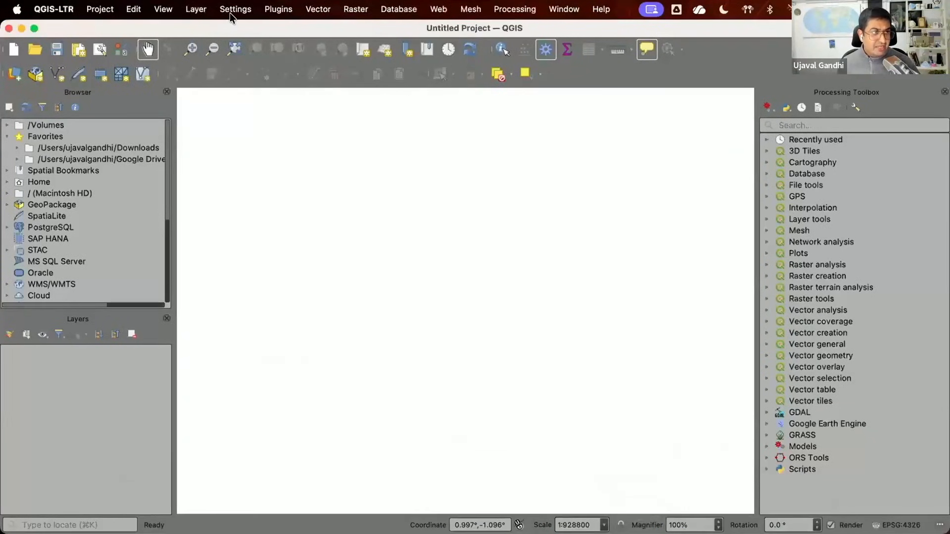
{"action": "left_click", "coordinate": [268, 13]}
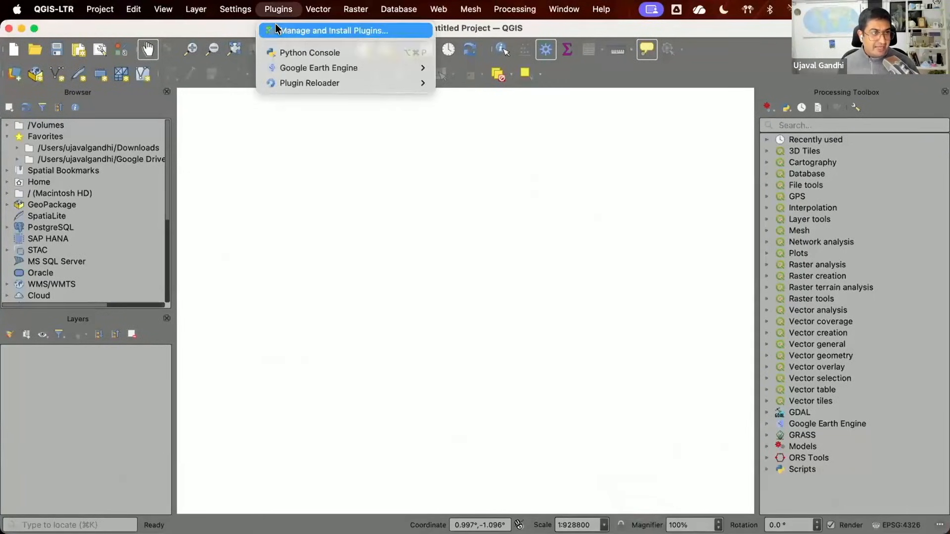
{"action": "left_click", "coordinate": [275, 24]}
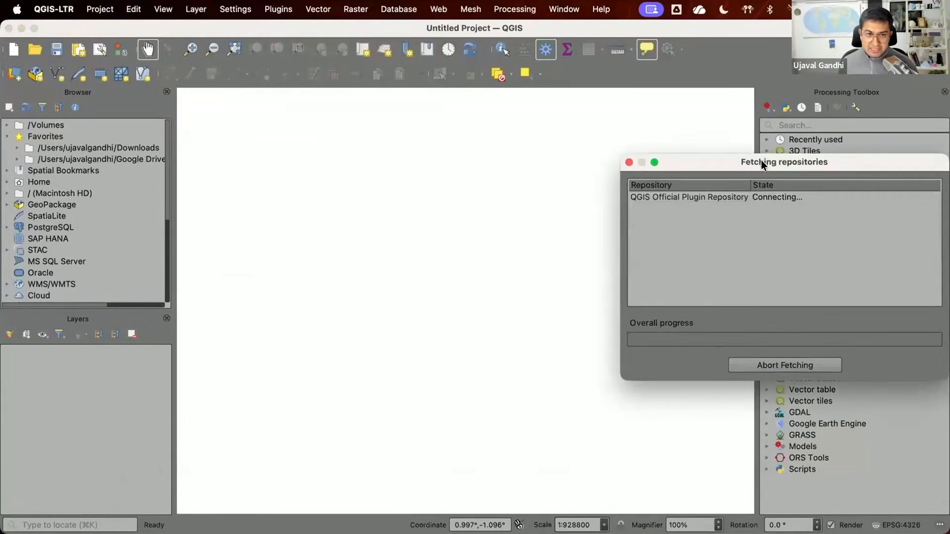
{"action": "left_click_drag", "start_coordinate": [794, 164], "coordinate": [514, 147]}
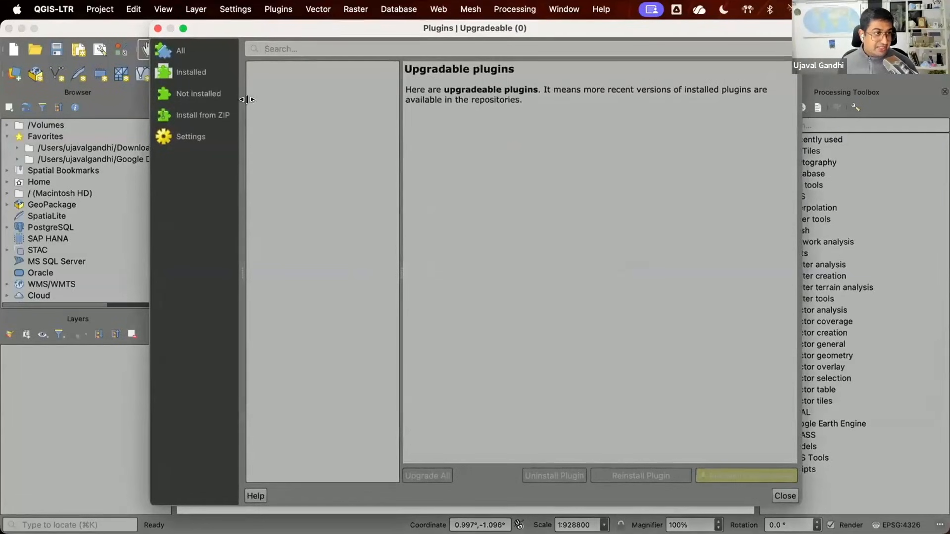
{"action": "left_click", "coordinate": [208, 75]}
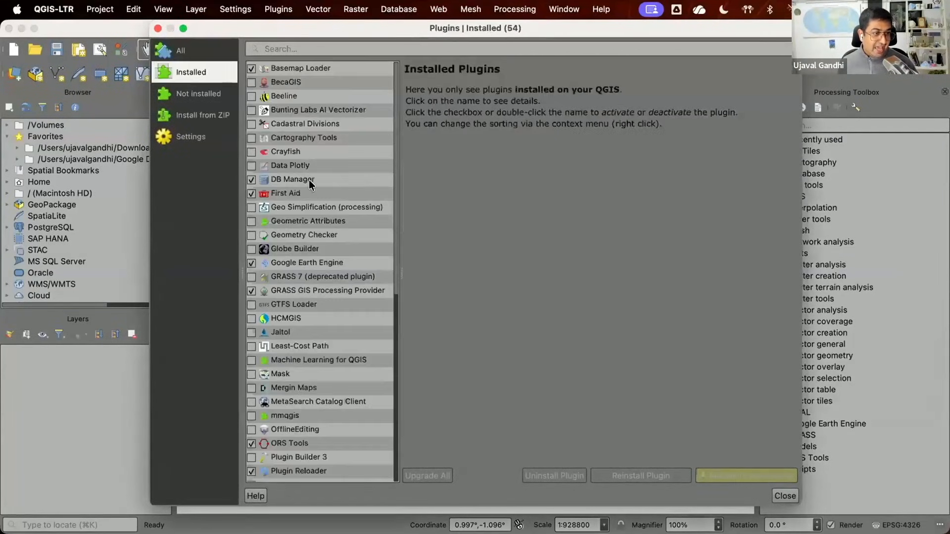
{"action": "left_click", "coordinate": [313, 263]}
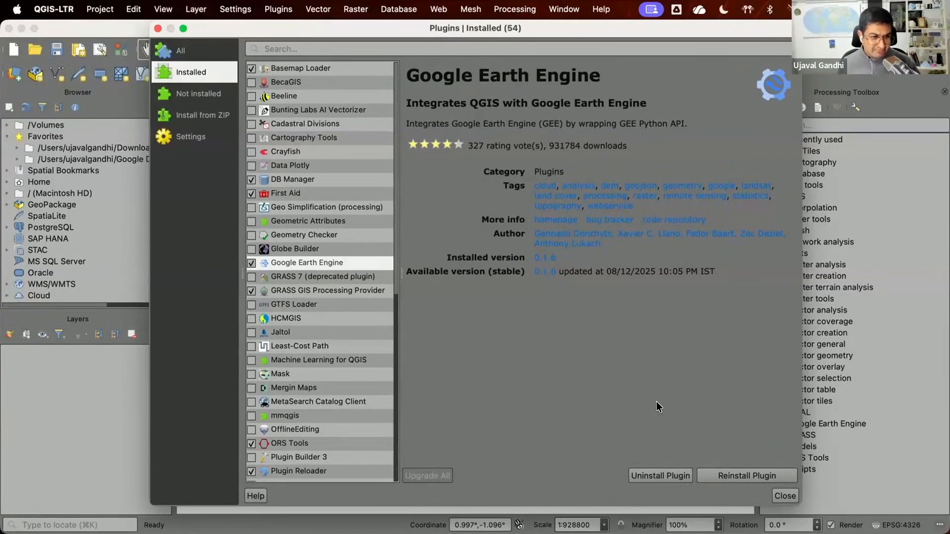
{"action": "left_click", "coordinate": [785, 496]}
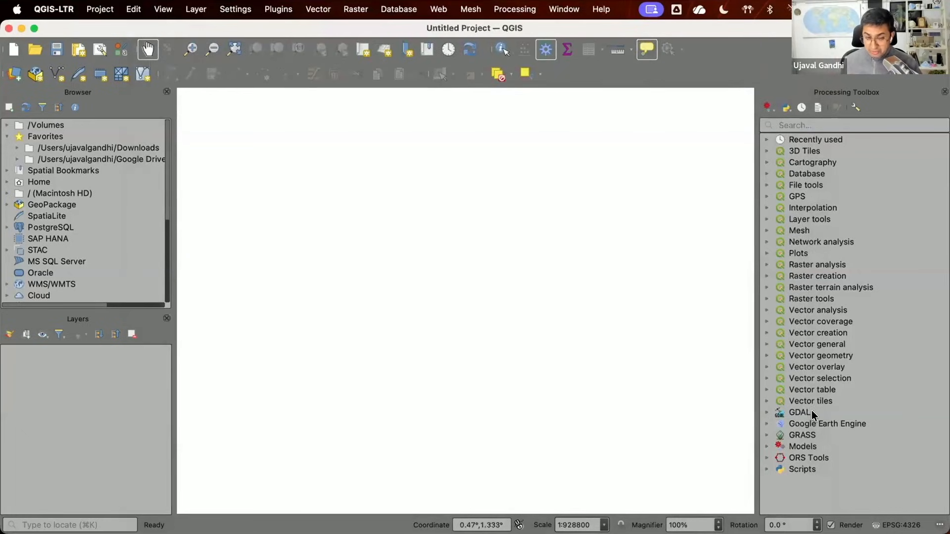
- Expand the Google Earth Engine provider's Add Layer and Export groups to view their algorithms
{"action": "double_click", "coordinate": [814, 420]}
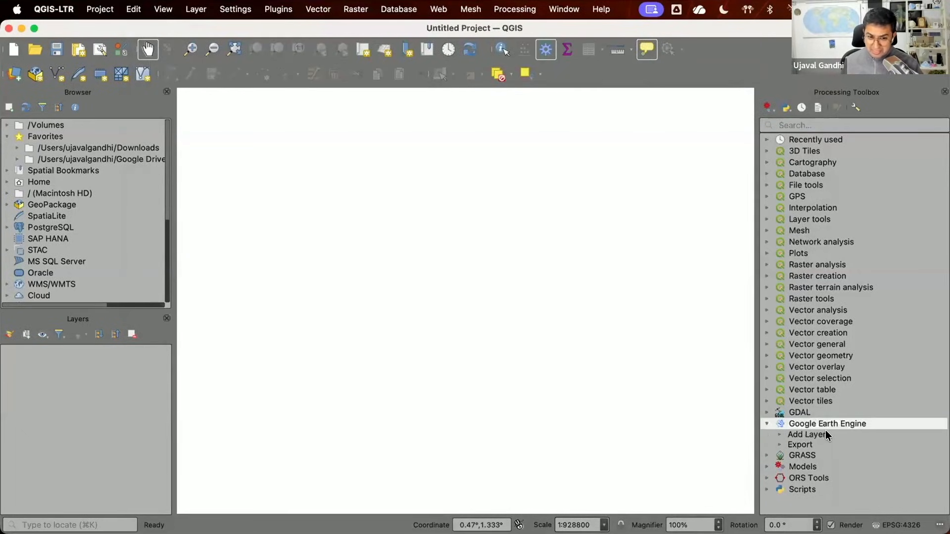
{"action": "double_click", "coordinate": [826, 433]}
{"action": "double_click", "coordinate": [824, 475]}
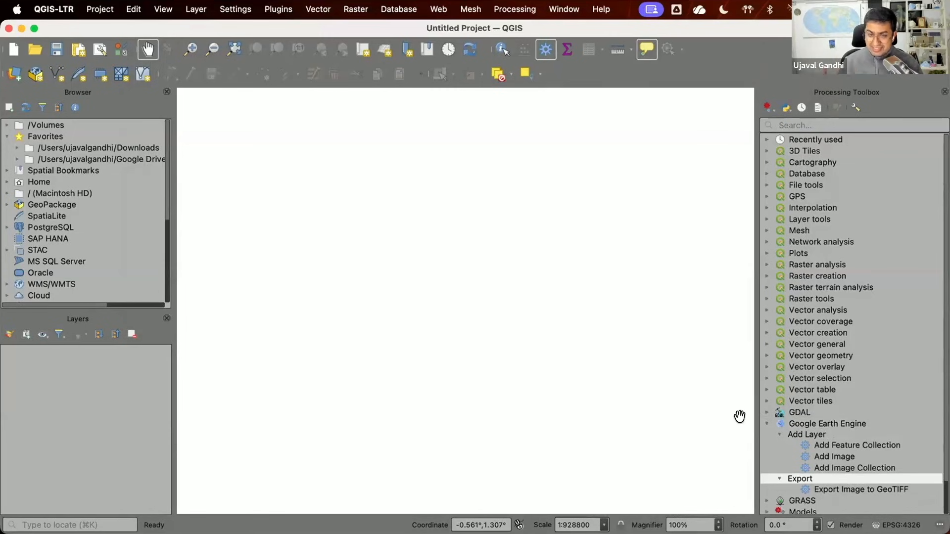
- Check the plugin installation guide link in the browser, and view the Google Earth Engine plugin's sign-in and project options in QGIS
{"action": "key", "text": "super+Tab"}
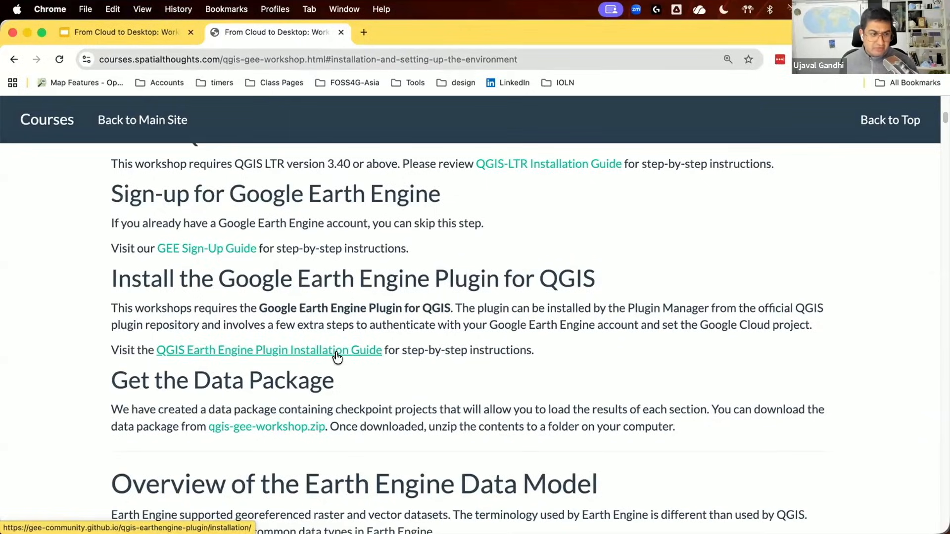
{"action": "key", "text": "super+Tab"}
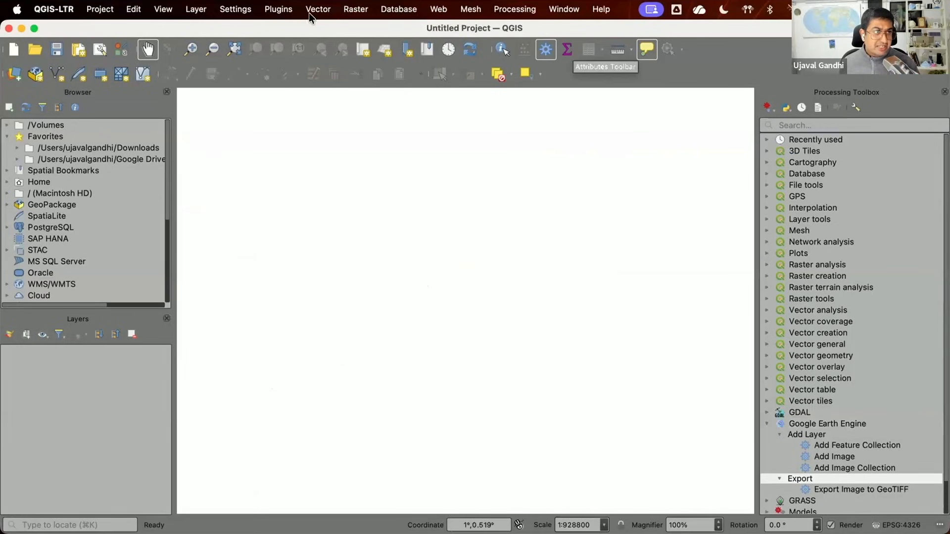
{"action": "left_click", "coordinate": [278, 10]}
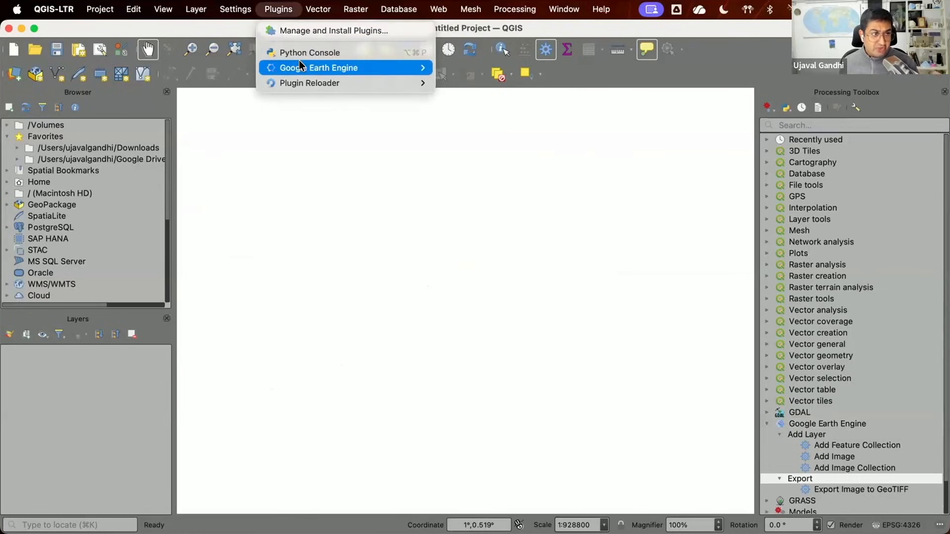
{"action": "mouse_move", "coordinate": [298, 63]}
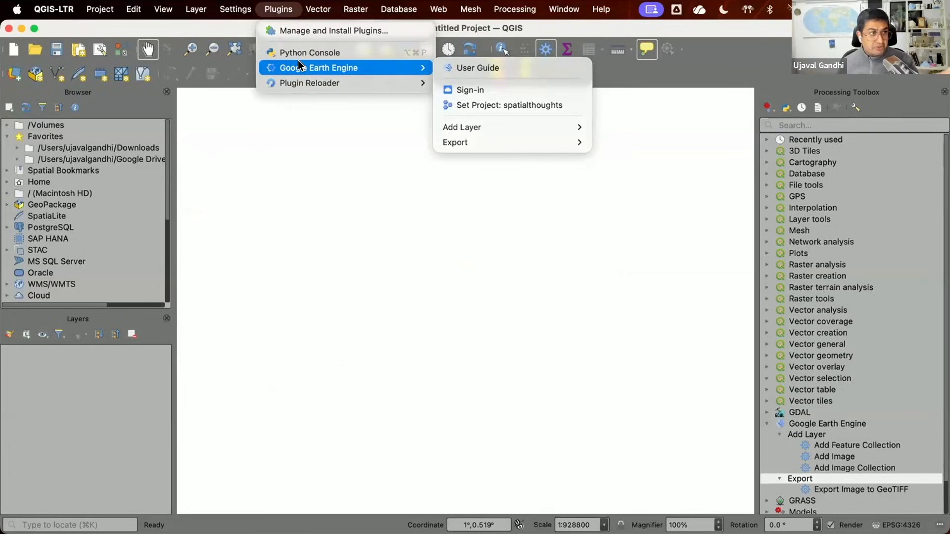
{"action": "left_click", "coordinate": [481, 92]}
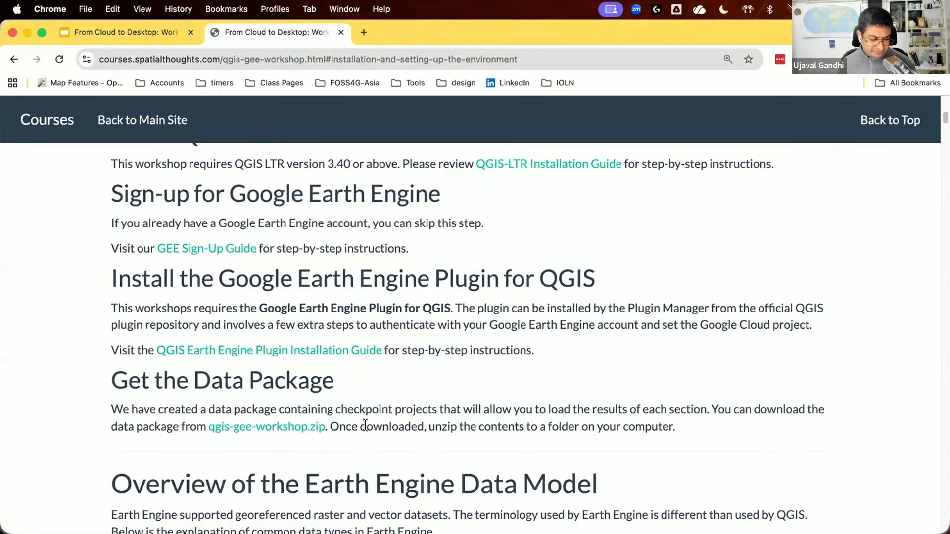
- Switch to Finder and examine the qgis_gee_workshop data package, including bangalore.geojson and the contents of the solutions folder
{"action": "key", "text": "super+Tab"}
{"action": "key", "text": "super+Tab"}
{"action": "key", "text": "super+Tab"}
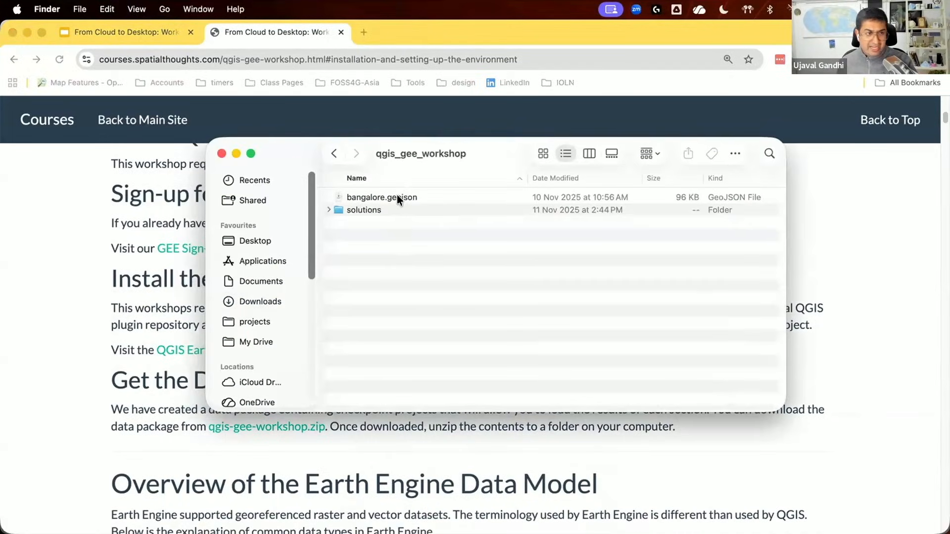
{"action": "left_click", "coordinate": [397, 198]}
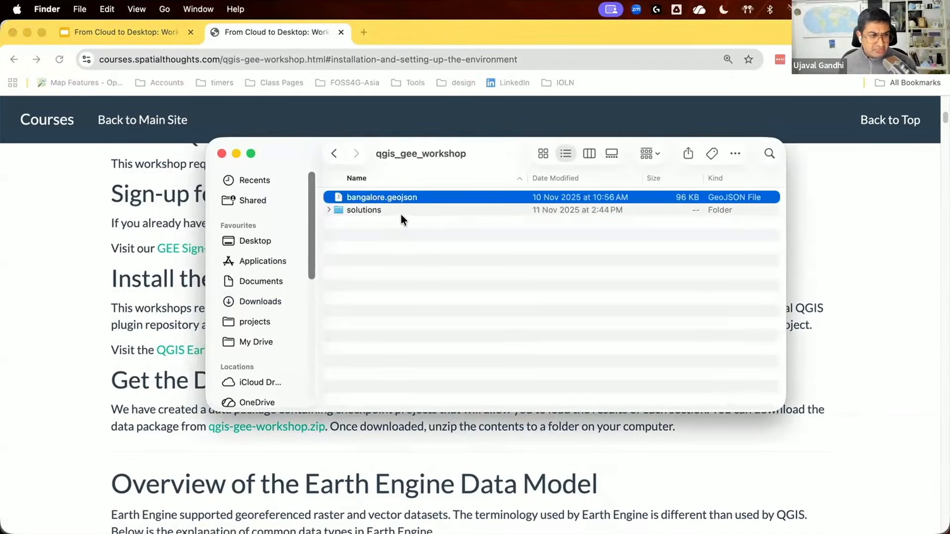
{"action": "double_click", "coordinate": [392, 209]}
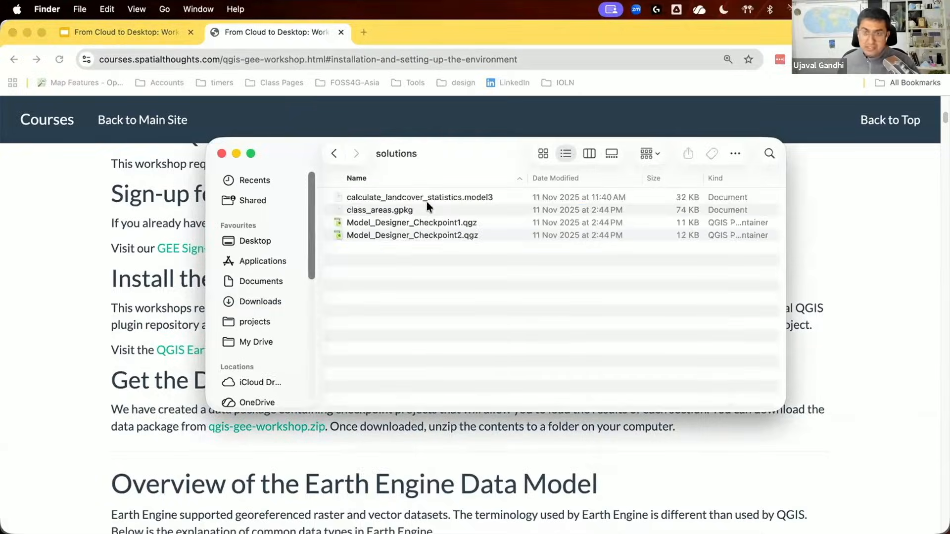
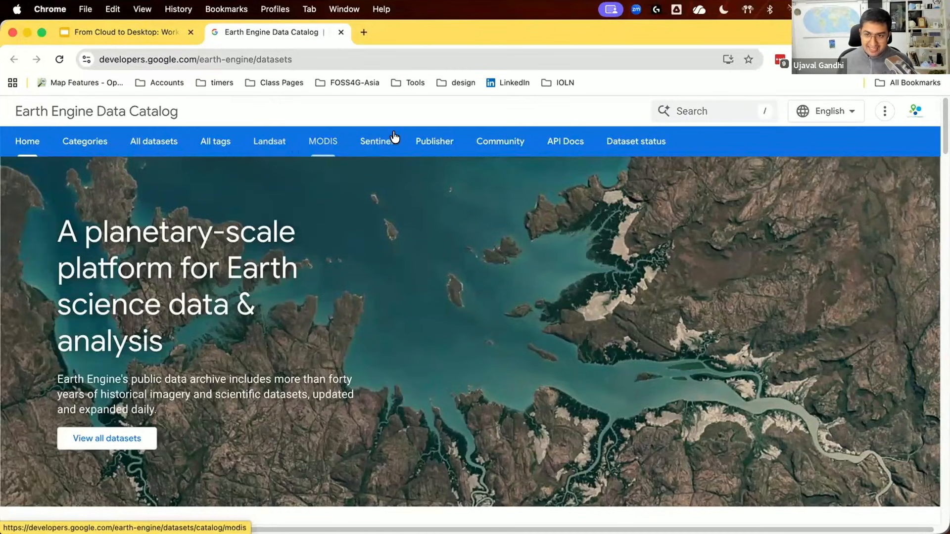
- Open the Sentinel collections in the Earth Engine Data Catalog and examine the missions and derived datasets on offer
{"action": "left_click", "coordinate": [366, 144]}
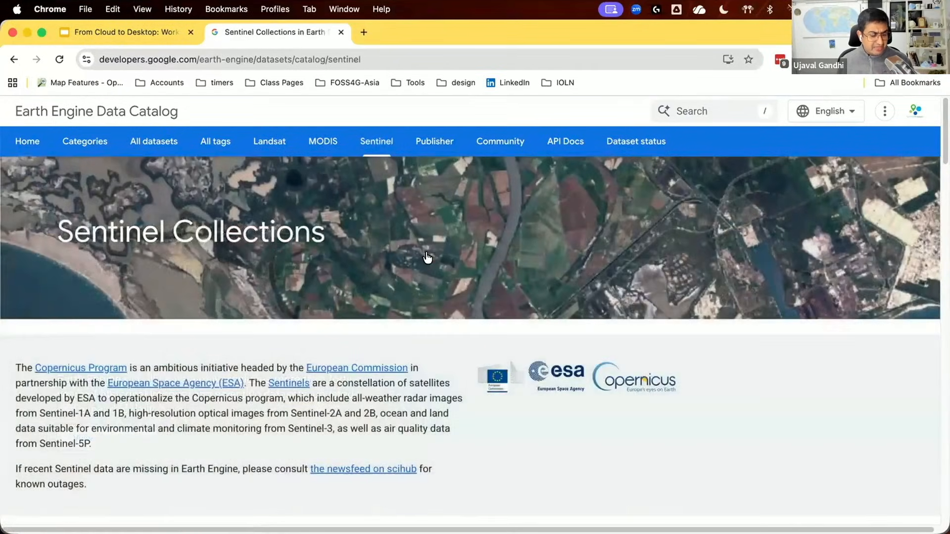
{"action": "scroll", "coordinate": [318, 339], "scroll_direction": "down", "scroll_amount": 3}
{"action": "scroll", "coordinate": [559, 341], "scroll_direction": "down", "scroll_amount": 3}
{"action": "scroll", "coordinate": [559, 341], "scroll_direction": "down", "scroll_amount": 2}
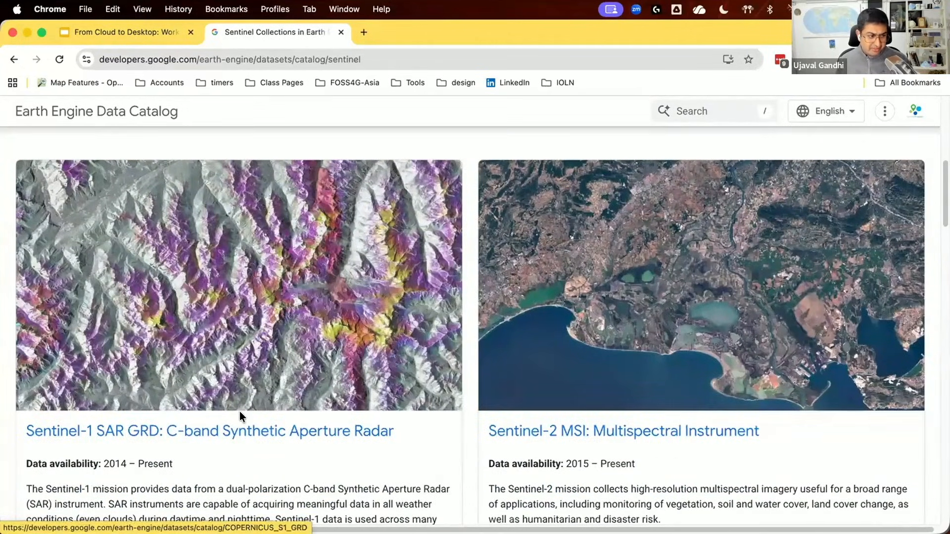
{"action": "scroll", "coordinate": [509, 428], "scroll_direction": "down", "scroll_amount": 8}
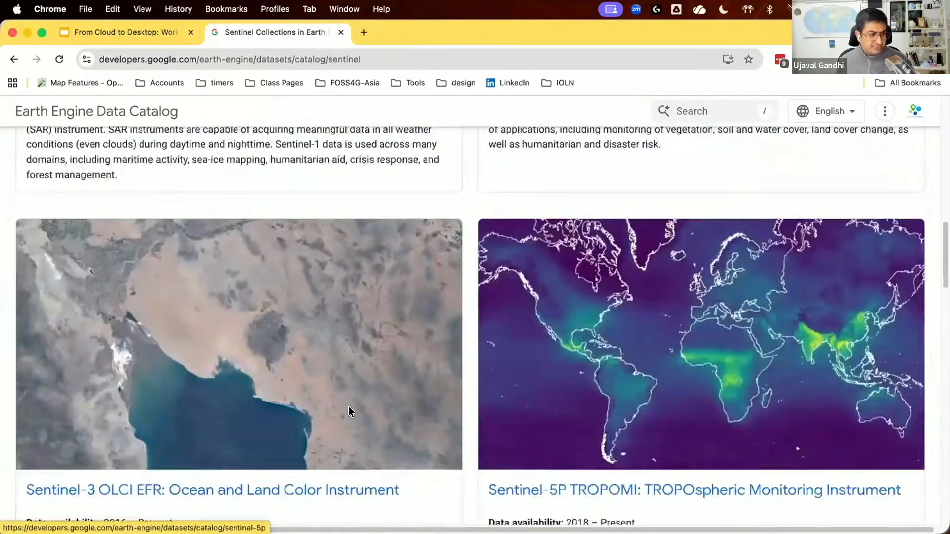
{"action": "scroll", "coordinate": [548, 391], "scroll_direction": "down", "scroll_amount": 7}
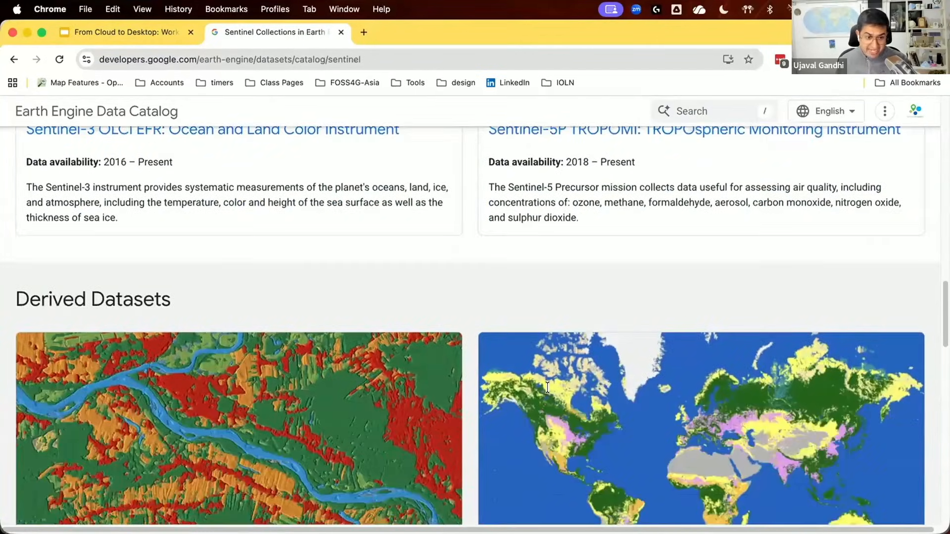
{"action": "scroll", "coordinate": [547, 387], "scroll_direction": "down", "scroll_amount": 6}
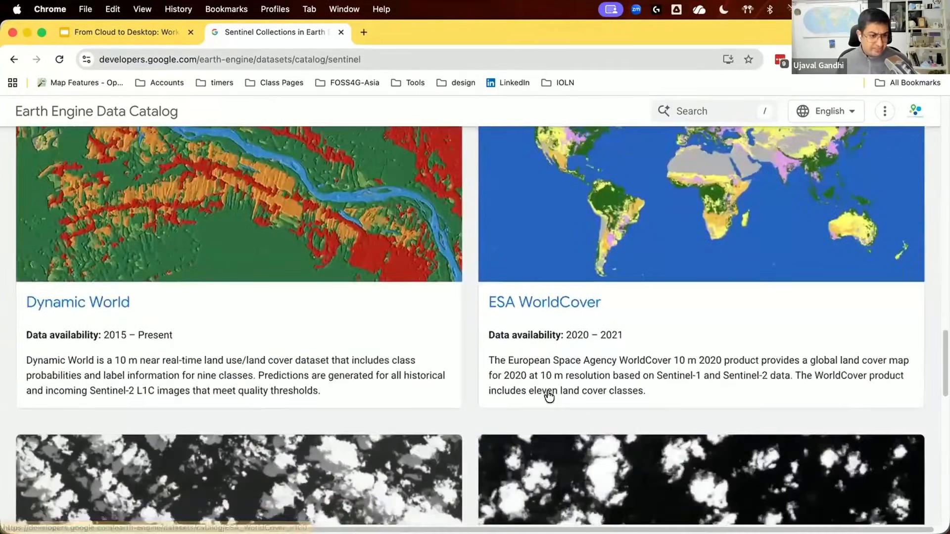
{"action": "scroll", "coordinate": [548, 396], "scroll_direction": "down", "scroll_amount": 5}
{"action": "scroll", "coordinate": [637, 437], "scroll_direction": "up", "scroll_amount": 2}
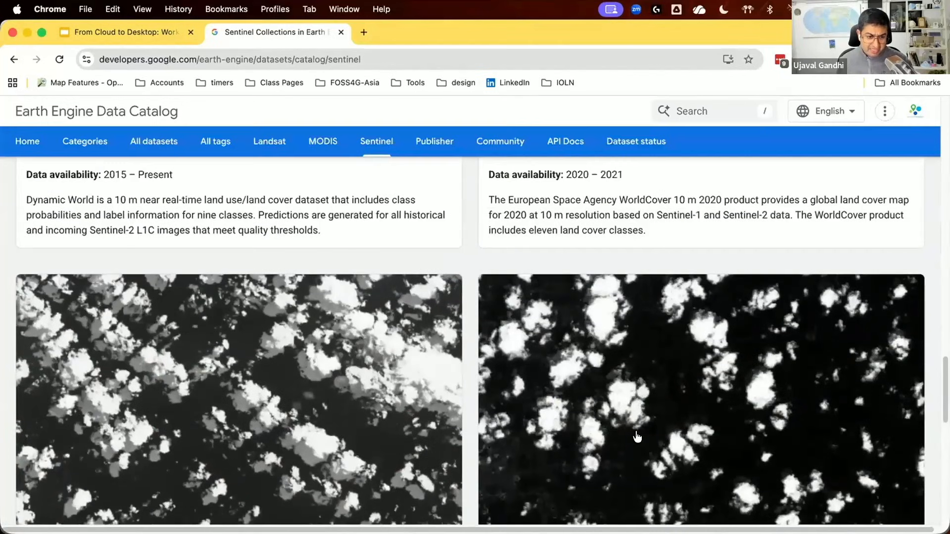
{"action": "scroll", "coordinate": [637, 437], "scroll_direction": "up", "scroll_amount": 15}
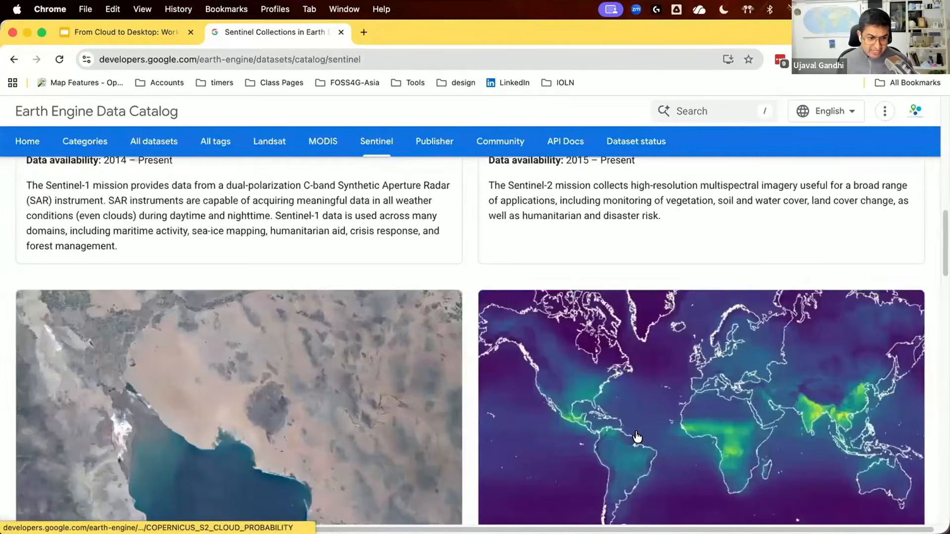
{"action": "scroll", "coordinate": [637, 437], "scroll_direction": "up", "scroll_amount": 1}
{"action": "scroll", "coordinate": [631, 430], "scroll_direction": "up", "scroll_amount": 5}
- Open the Sentinel-2 Surface Reflectance dataset page from the Sentinel-2 collection
{"action": "left_click", "coordinate": [623, 425]}
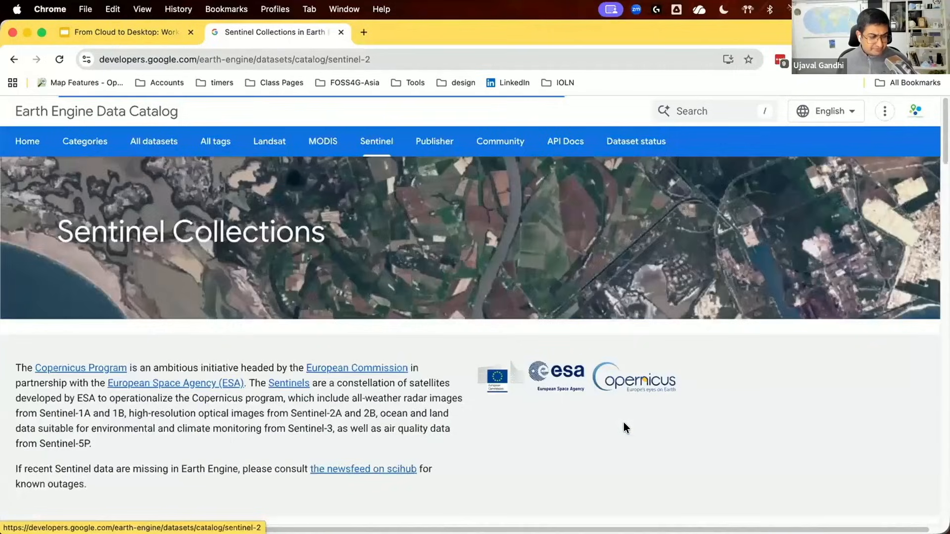
{"action": "scroll", "coordinate": [624, 422], "scroll_direction": "down", "scroll_amount": 10}
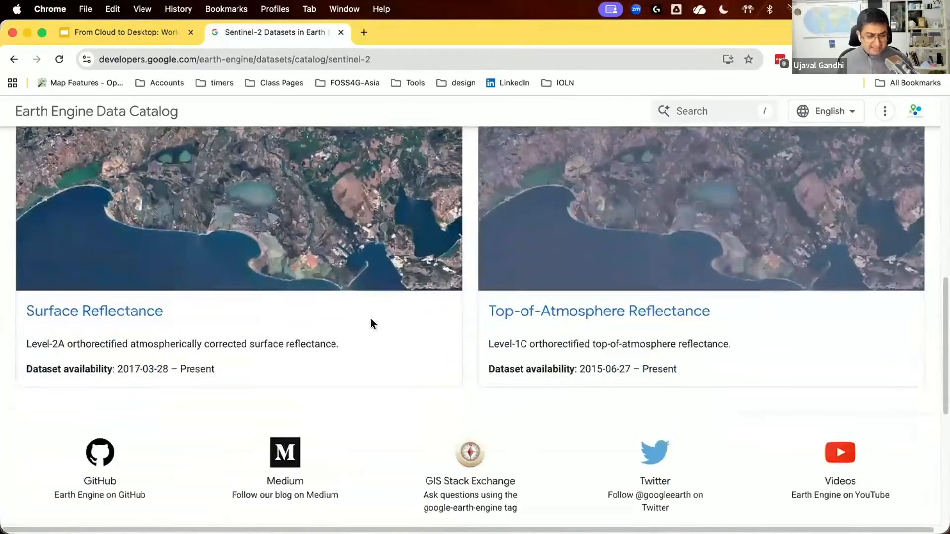
{"action": "left_click", "coordinate": [144, 310]}
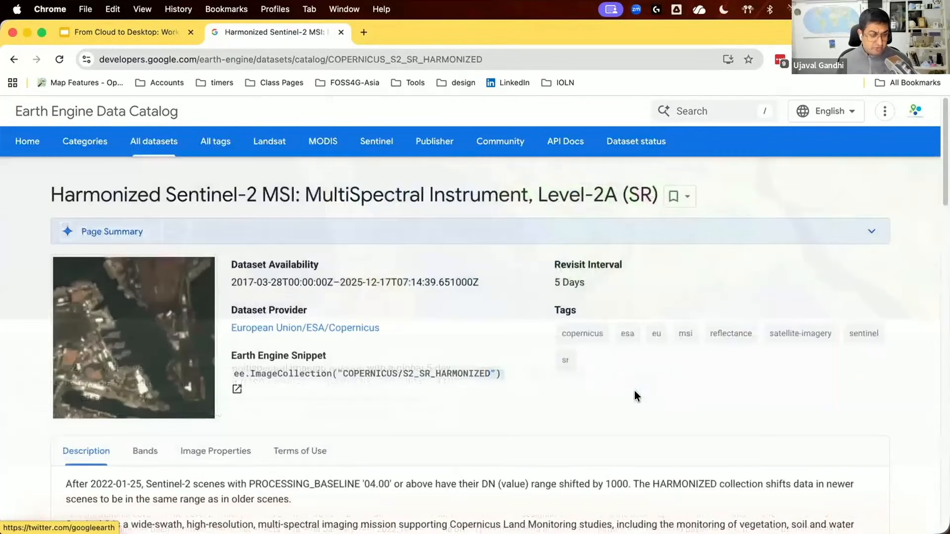
- Read the dataset's description and highlight the collection ID COPERNICUS/S2_SR_HARMONIZED in the Earth Engine snippet
{"action": "scroll", "coordinate": [371, 391], "scroll_direction": "down", "scroll_amount": 2}
{"action": "scroll", "coordinate": [369, 381], "scroll_direction": "down", "scroll_amount": 3}
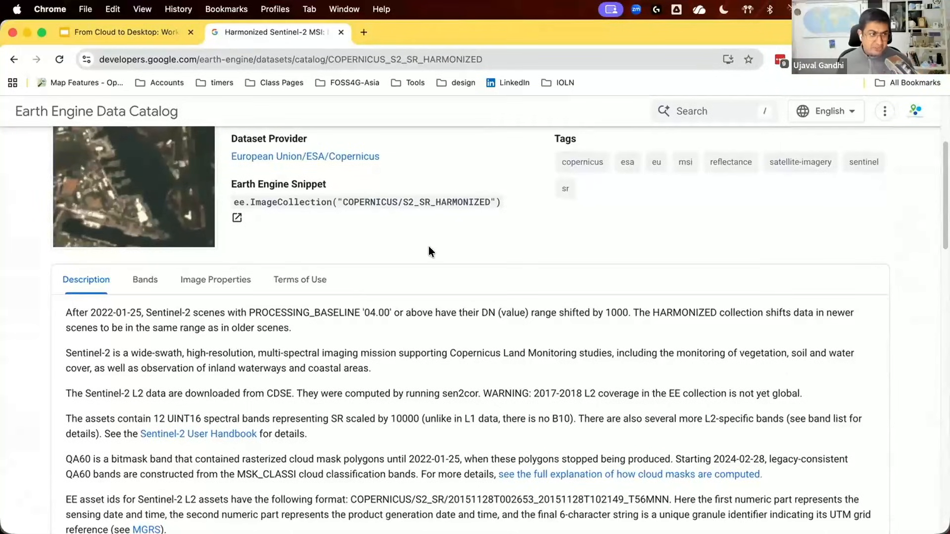
{"action": "scroll", "coordinate": [428, 246], "scroll_direction": "up", "scroll_amount": 2}
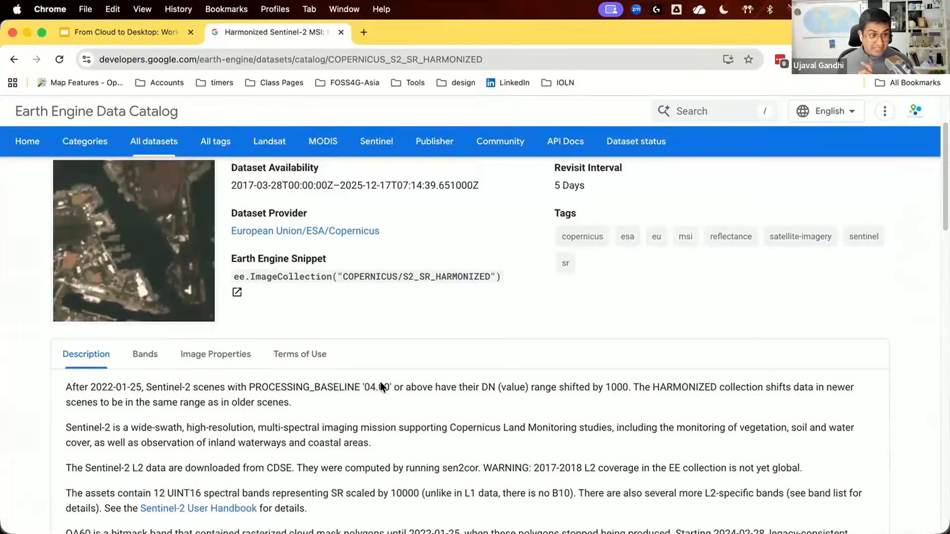
{"action": "left_click_drag", "start_coordinate": [343, 276], "coordinate": [490, 277]}
{"action": "left_click", "coordinate": [340, 309]}
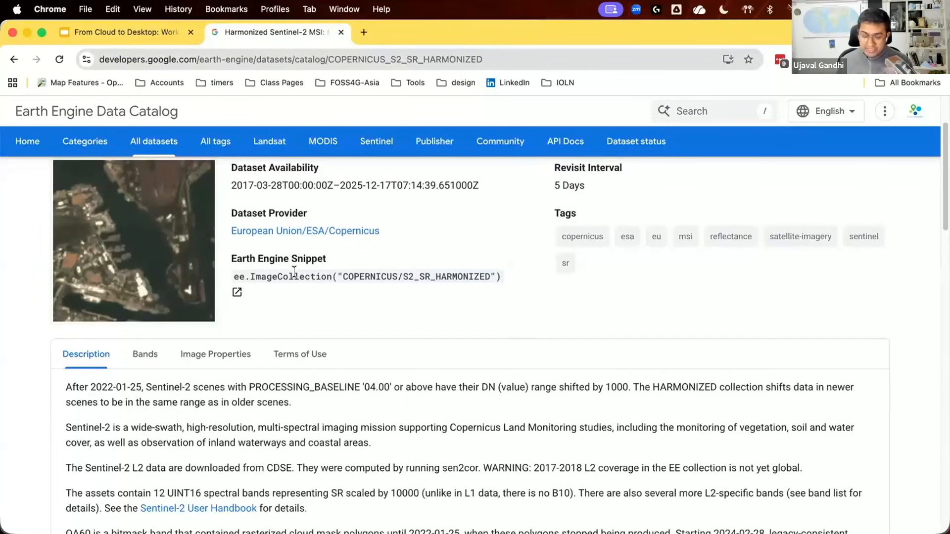
- Examine the dataset's band table with pixel sizes, wavelengths and descriptions
{"action": "scroll", "coordinate": [158, 341], "scroll_direction": "down", "scroll_amount": 1}
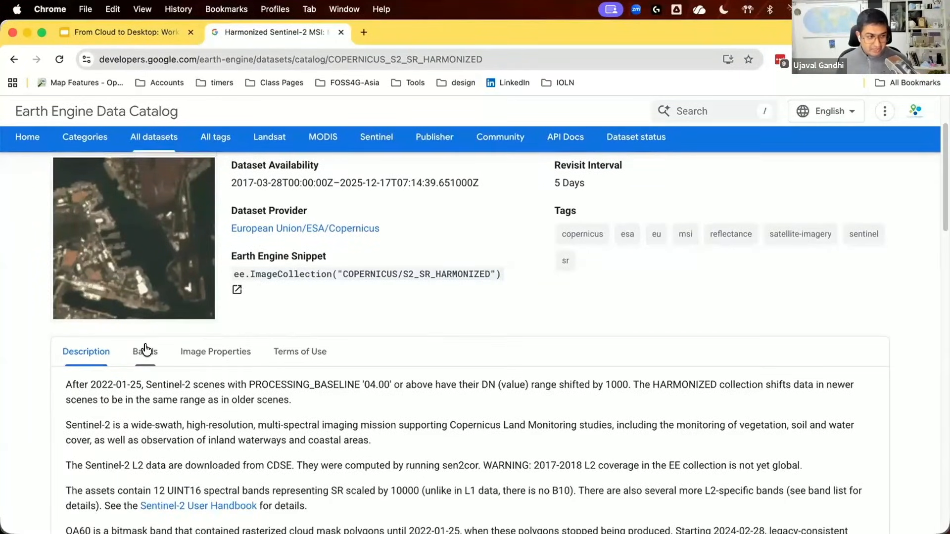
{"action": "left_click", "coordinate": [145, 351]}
{"action": "scroll", "coordinate": [407, 325], "scroll_direction": "down", "scroll_amount": 4}
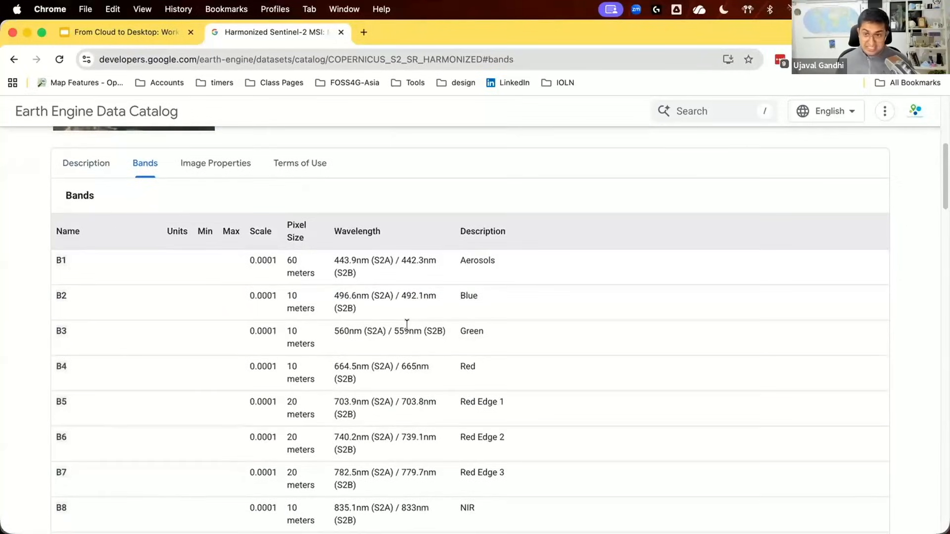
{"action": "scroll", "coordinate": [406, 325], "scroll_direction": "down", "scroll_amount": 1}
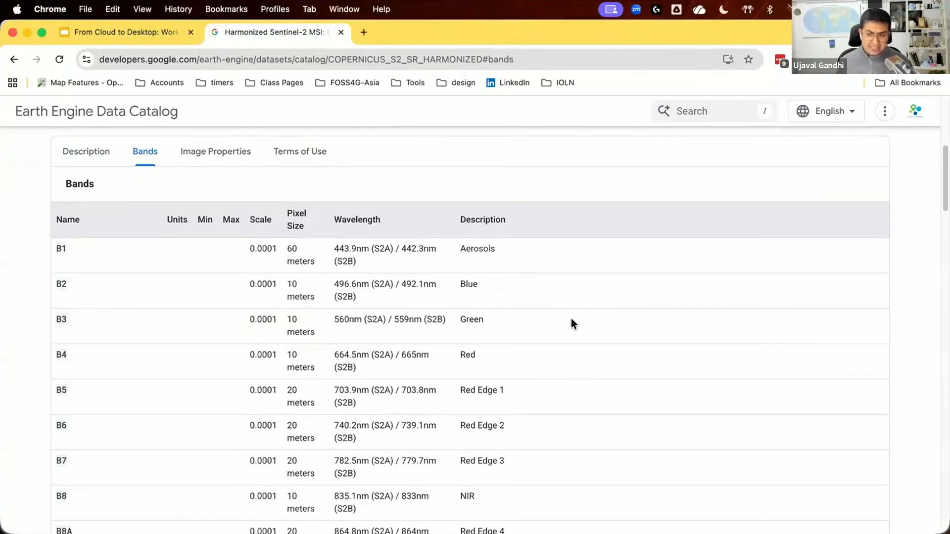
- Examine the Sentinel-2 dataset's image properties, highlighting CLOUDY_PIXEL_PERCENTAGE, and return to its description by way of the bands
{"action": "left_click", "coordinate": [244, 163]}
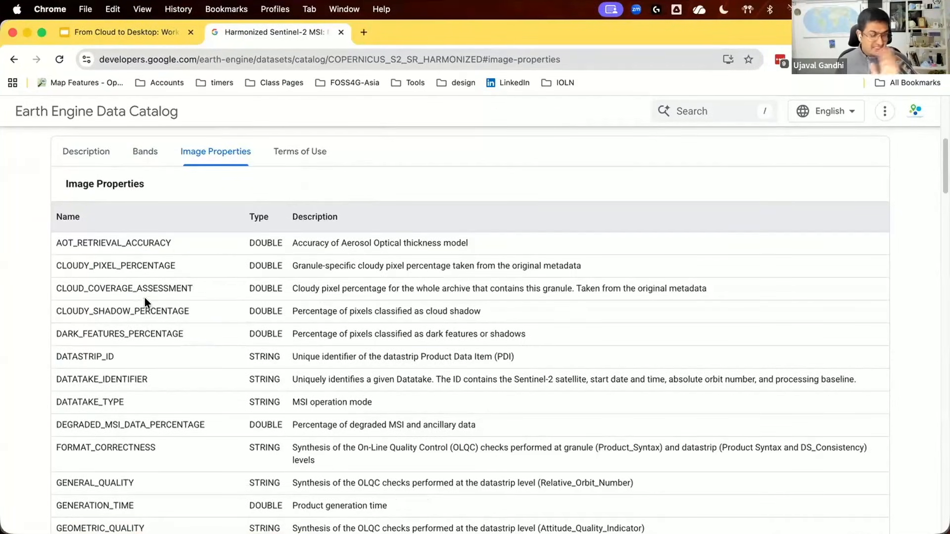
{"action": "double_click", "coordinate": [128, 265]}
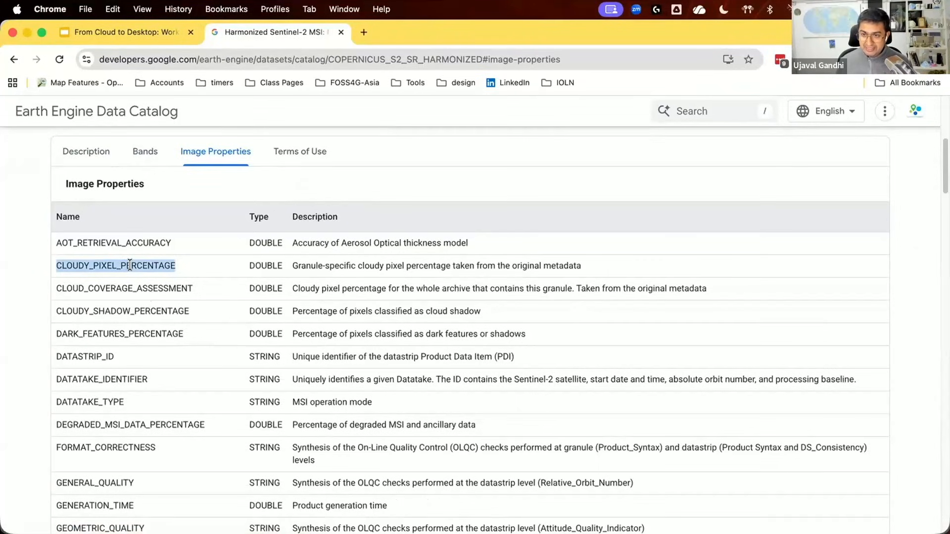
{"action": "scroll", "coordinate": [196, 251], "scroll_direction": "up", "scroll_amount": 2}
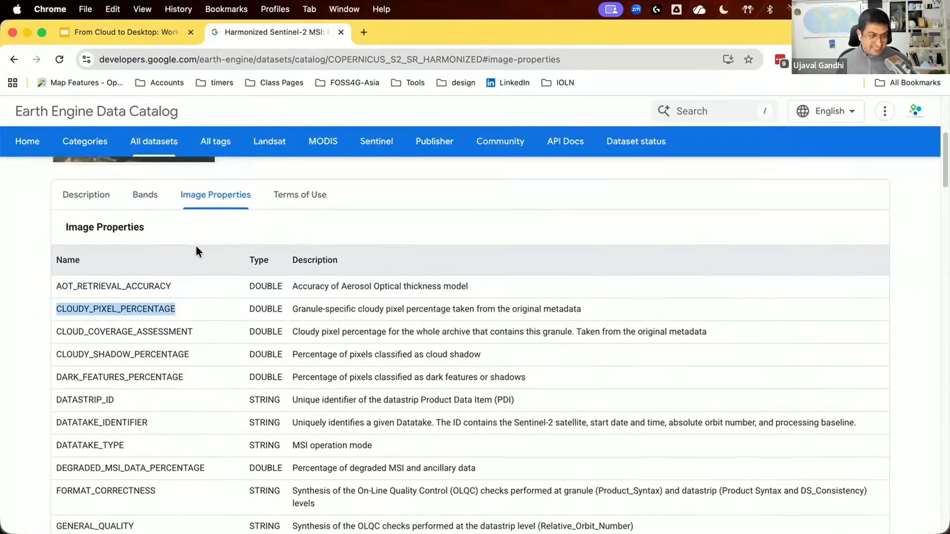
{"action": "left_click", "coordinate": [134, 203]}
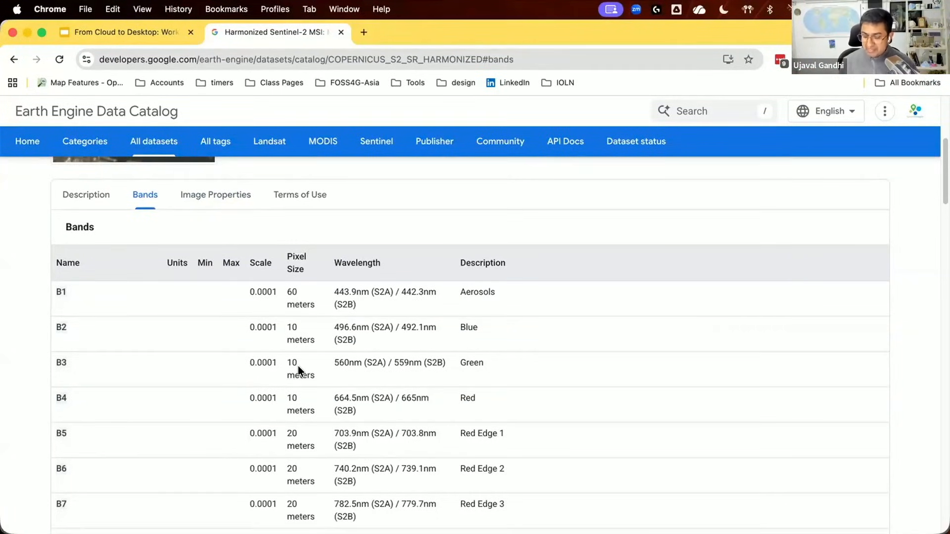
{"action": "left_click", "coordinate": [86, 195]}
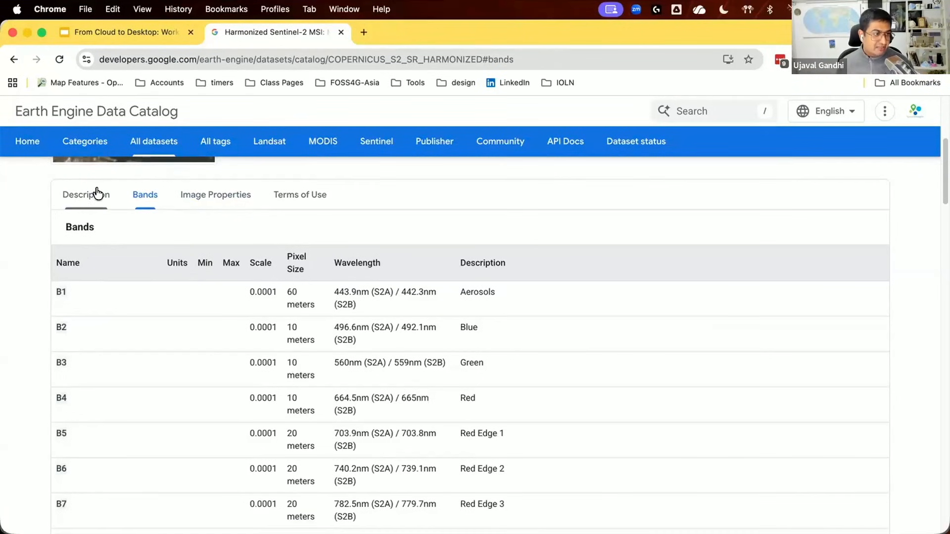
{"action": "scroll", "coordinate": [532, 408], "scroll_direction": "up", "scroll_amount": 5}
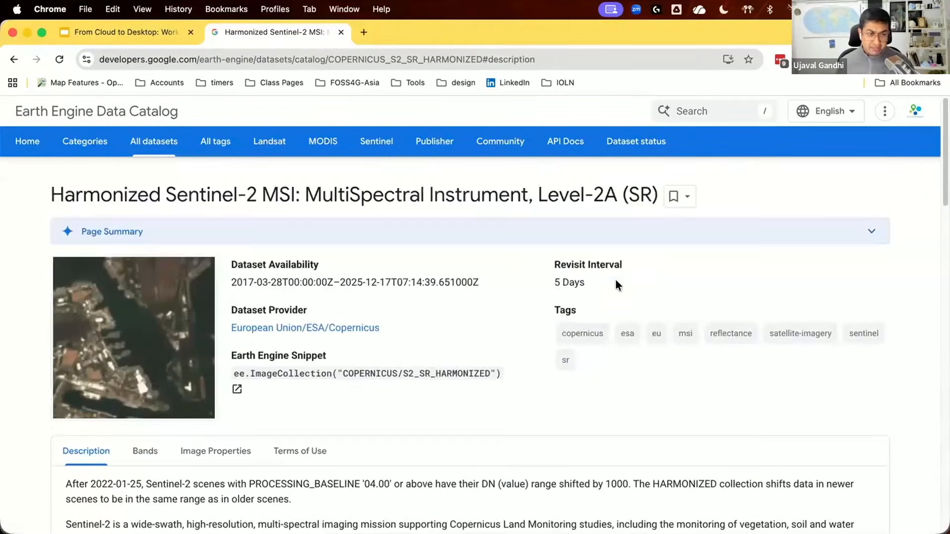
- Search the data catalog for "srtm" and open the SRTM Digital Elevation Data Version 4 dataset
{"action": "left_click", "coordinate": [689, 112]}
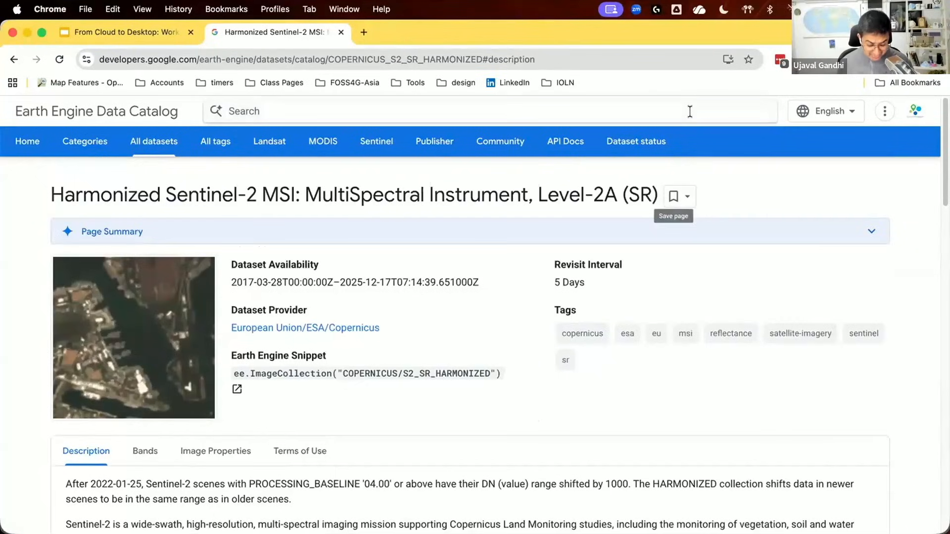
{"action": "type", "text": "srtm"}
{"action": "key", "text": "Return"}
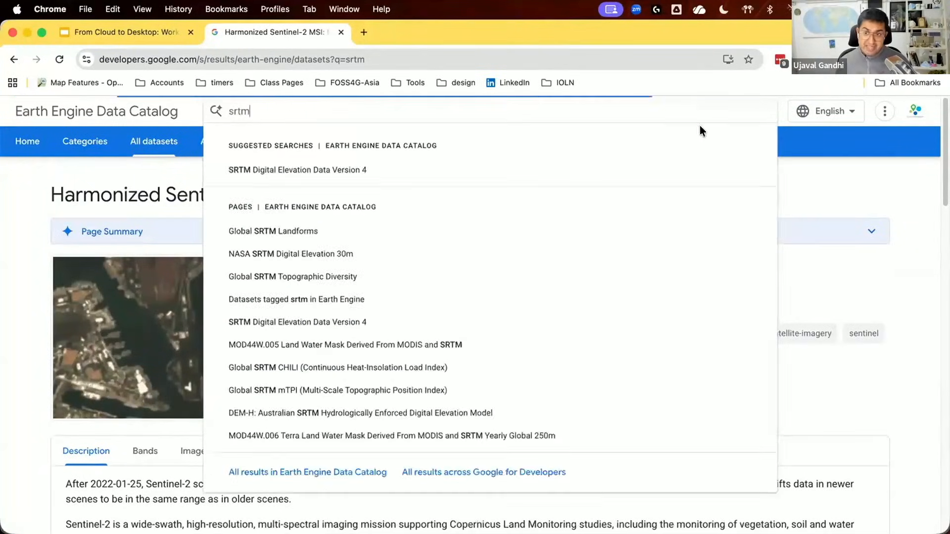
{"action": "scroll", "coordinate": [696, 333], "scroll_direction": "down", "scroll_amount": 5}
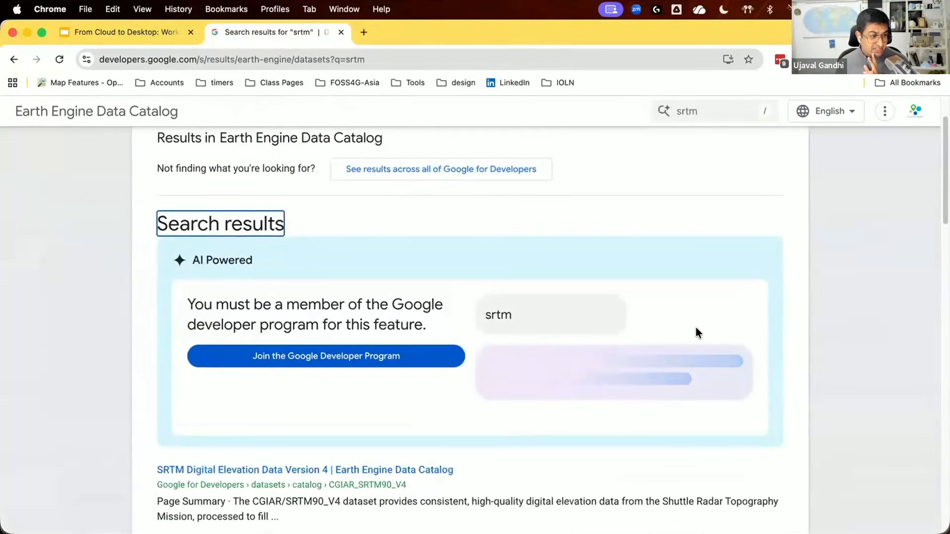
{"action": "left_click", "coordinate": [384, 323]}
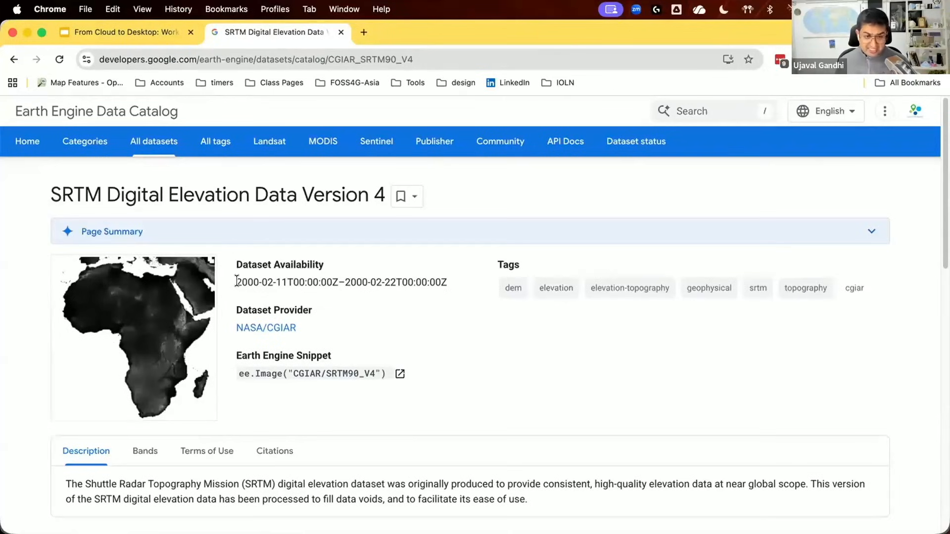
- Highlight the image ID CGIAR/SRTM90_V4 in the Earth Engine snippet and the elevation band's pixel size in the bands table
{"action": "scroll", "coordinate": [247, 290], "scroll_direction": "down", "scroll_amount": 2}
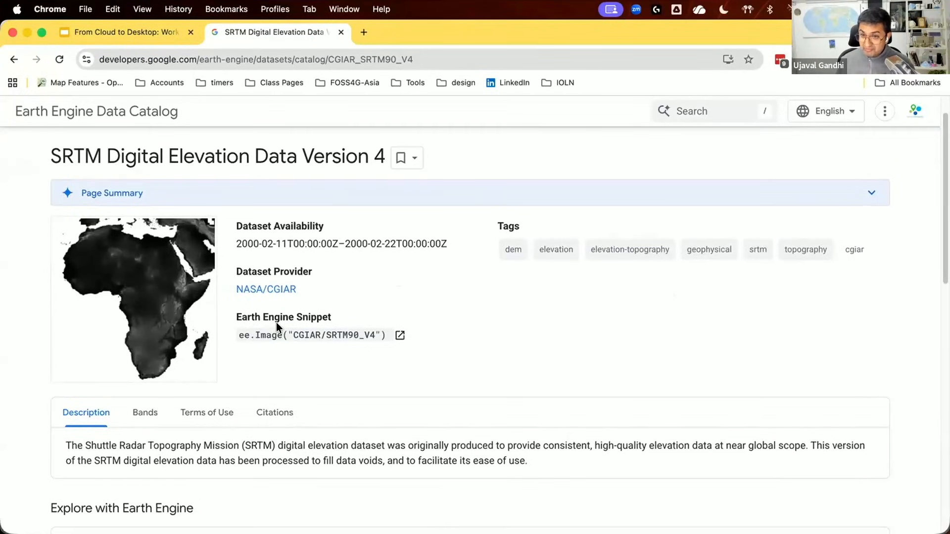
{"action": "left_click_drag", "start_coordinate": [293, 335], "coordinate": [371, 337]}
{"action": "left_click", "coordinate": [258, 340]}
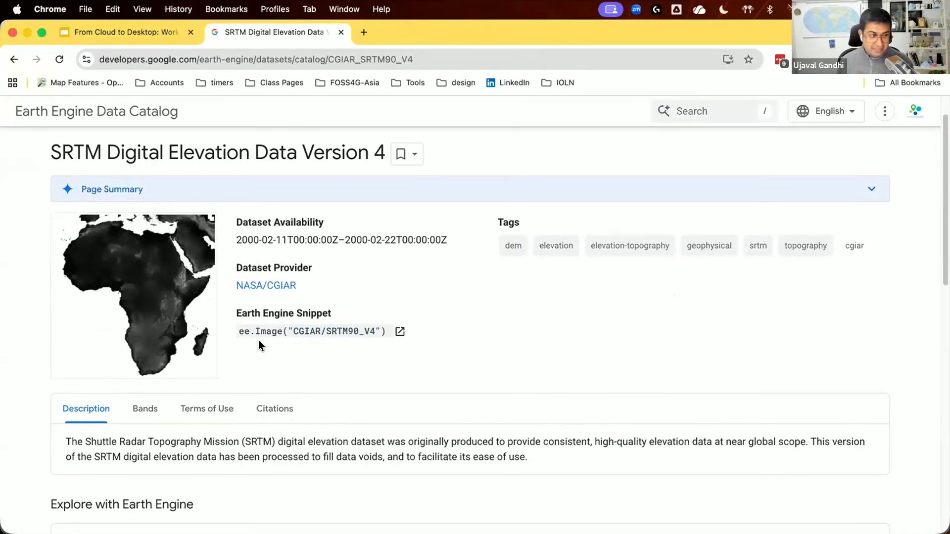
{"action": "scroll", "coordinate": [248, 337], "scroll_direction": "down", "scroll_amount": 3}
{"action": "left_click", "coordinate": [135, 282]}
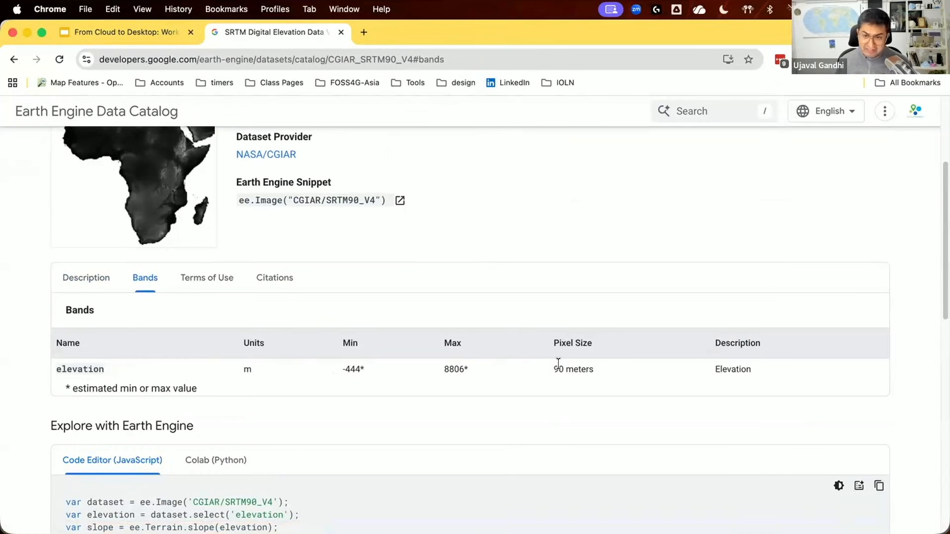
{"action": "left_click_drag", "start_coordinate": [563, 369], "coordinate": [555, 371]}
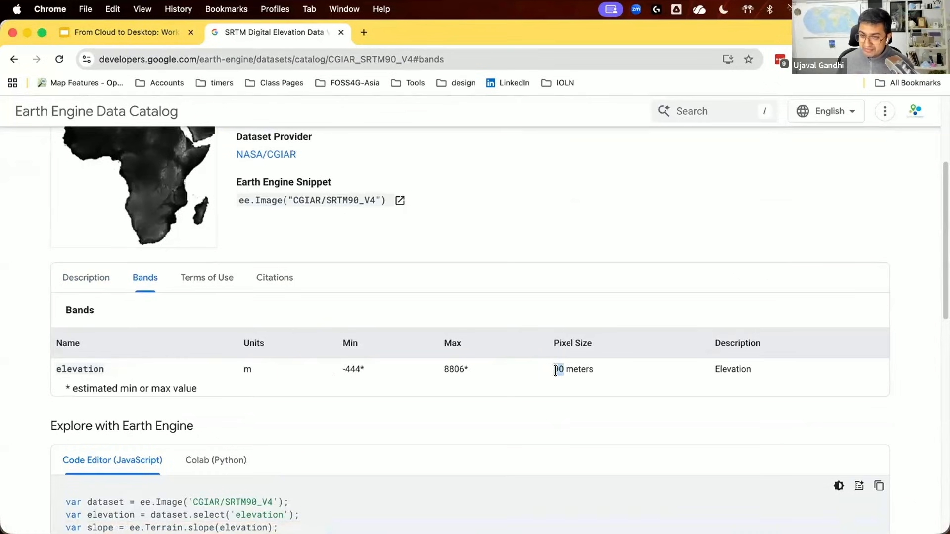
- Review the SRTM dataset's terms of use and its citations
{"action": "left_click", "coordinate": [216, 277]}
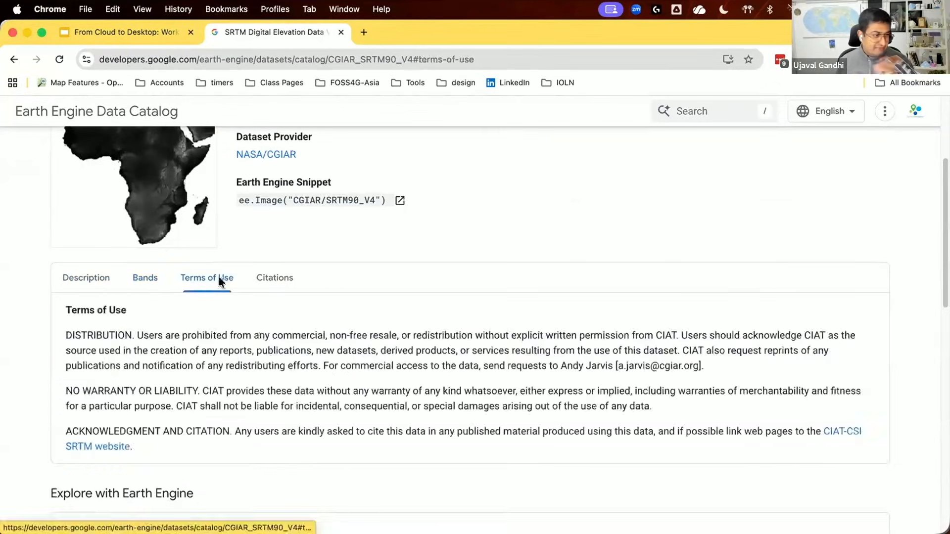
{"action": "scroll", "coordinate": [257, 297], "scroll_direction": "down", "scroll_amount": 3}
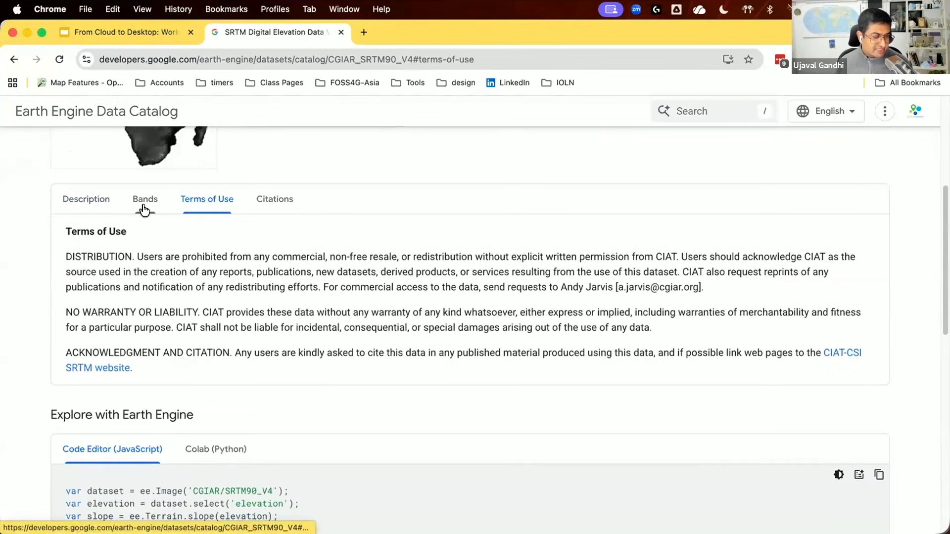
{"action": "left_click", "coordinate": [97, 204]}
{"action": "scroll", "coordinate": [149, 228], "scroll_direction": "up", "scroll_amount": 2}
{"action": "left_click", "coordinate": [214, 270]}
{"action": "scroll", "coordinate": [294, 325], "scroll_direction": "up", "scroll_amount": 1}
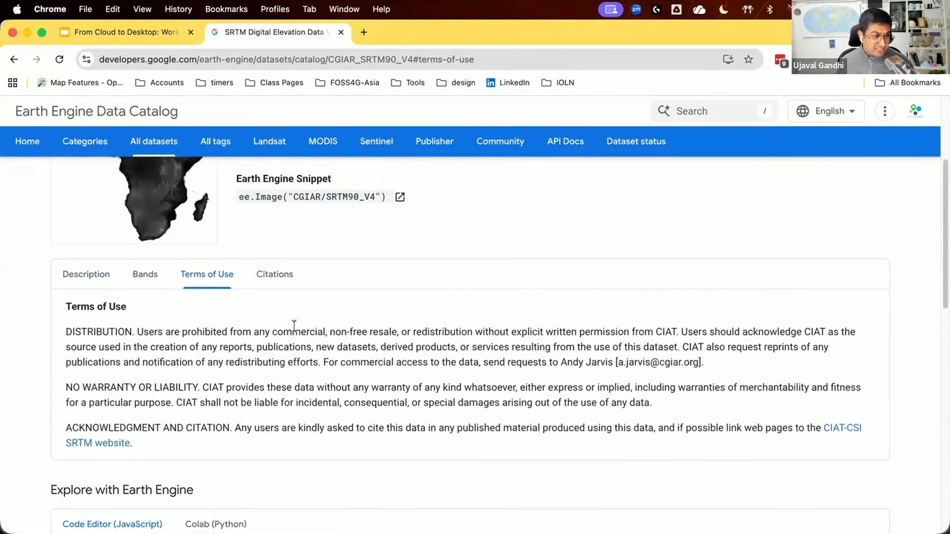
{"action": "scroll", "coordinate": [295, 328], "scroll_direction": "up", "scroll_amount": 1}
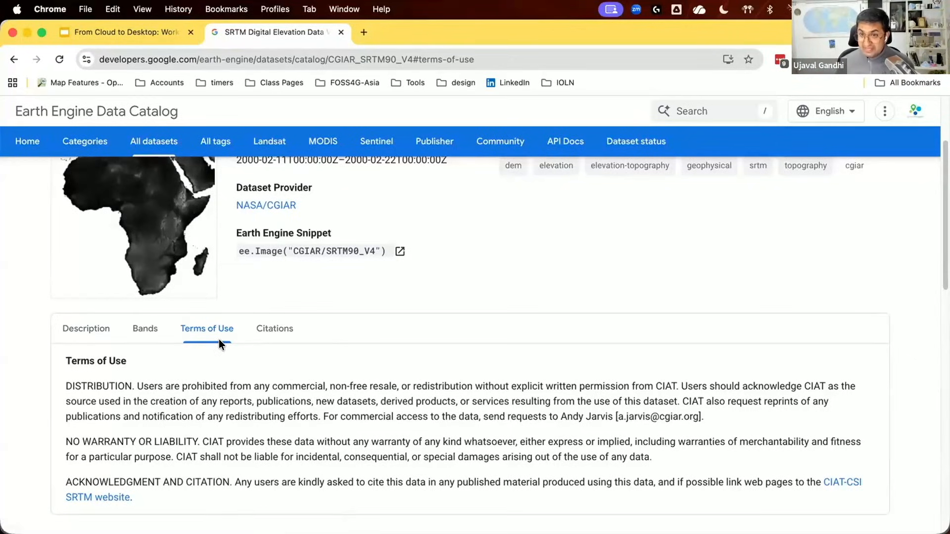
{"action": "left_click", "coordinate": [278, 329]}
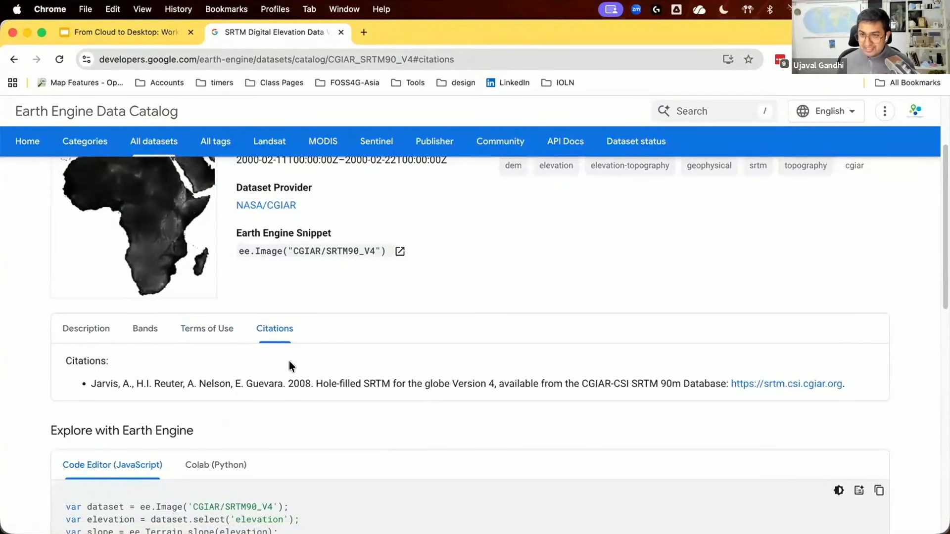
- Search the data catalog for "oil and gas" and open the OGIM: Oil and Gas Infrastructure Mapping Database v2.5.1 dataset
{"action": "left_click", "coordinate": [695, 114]}
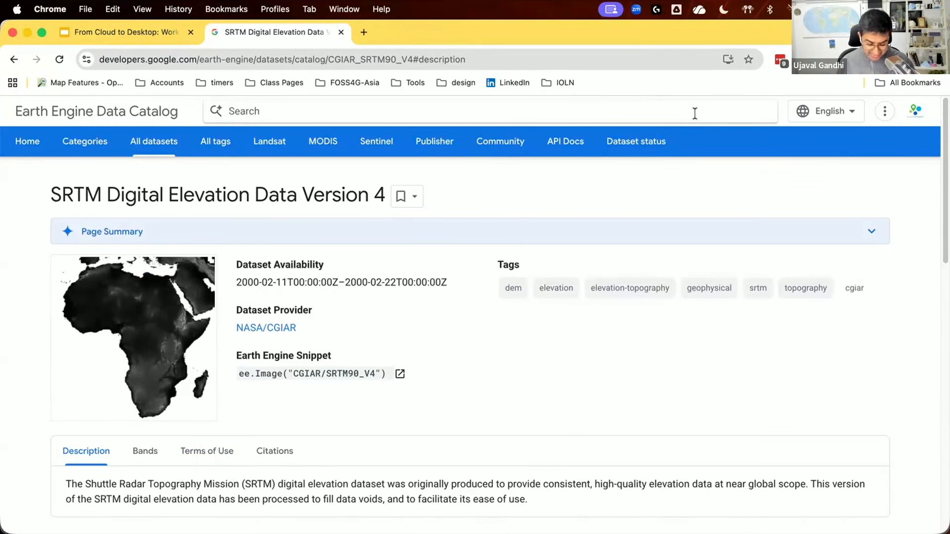
{"action": "type", "text": "oil an"}
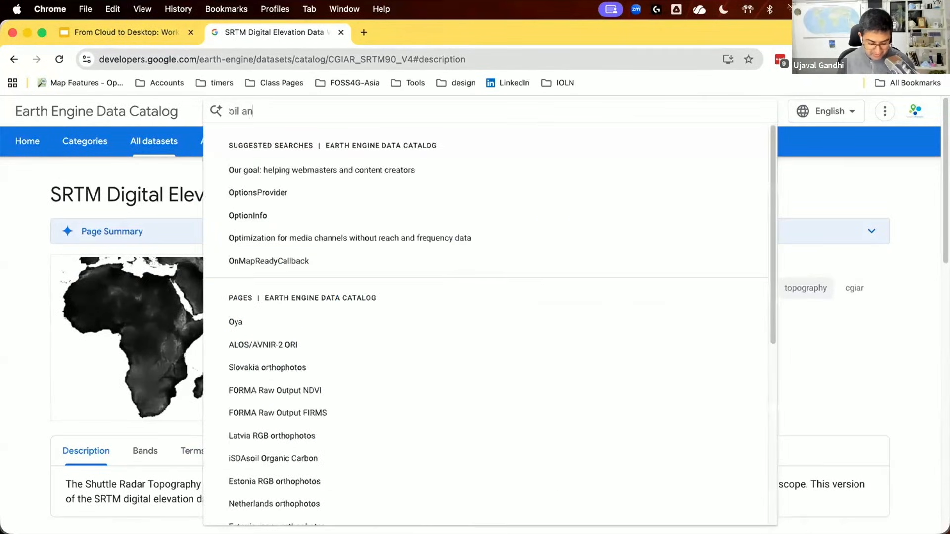
{"action": "type", "text": "d gas"}
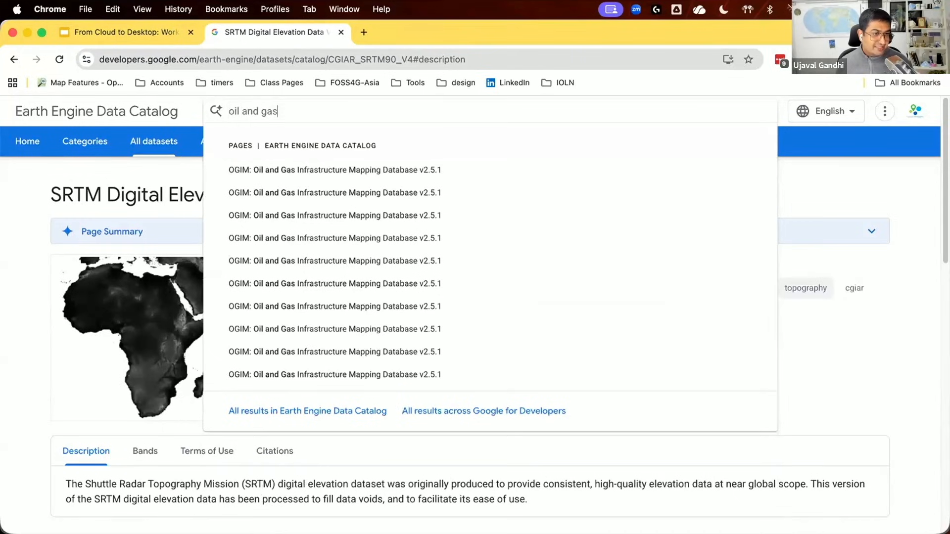
{"action": "left_click", "coordinate": [444, 161]}
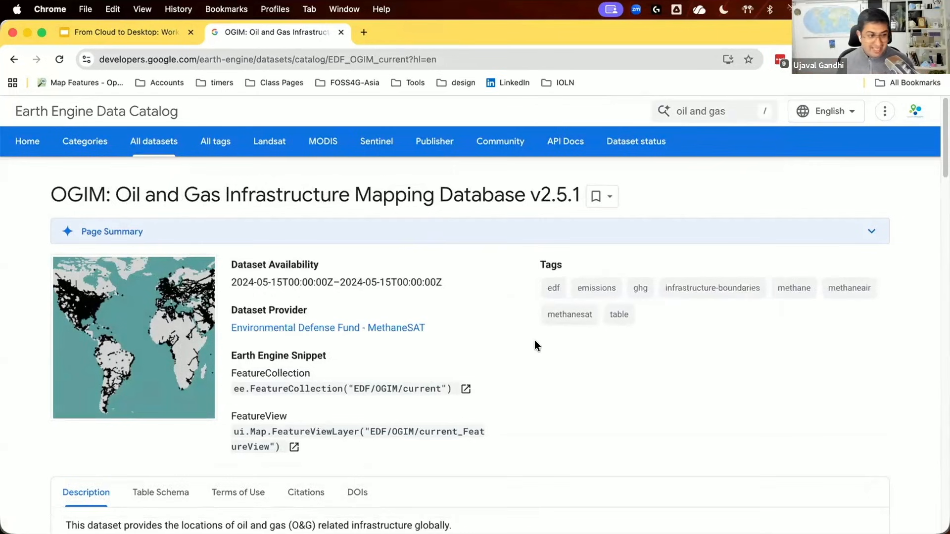
- Highlight FeatureCollection in the OGIM snippet and examine the table schema's infrastructure categories and attribute fields
{"action": "scroll", "coordinate": [534, 340], "scroll_direction": "down", "scroll_amount": 5}
{"action": "double_click", "coordinate": [292, 219]}
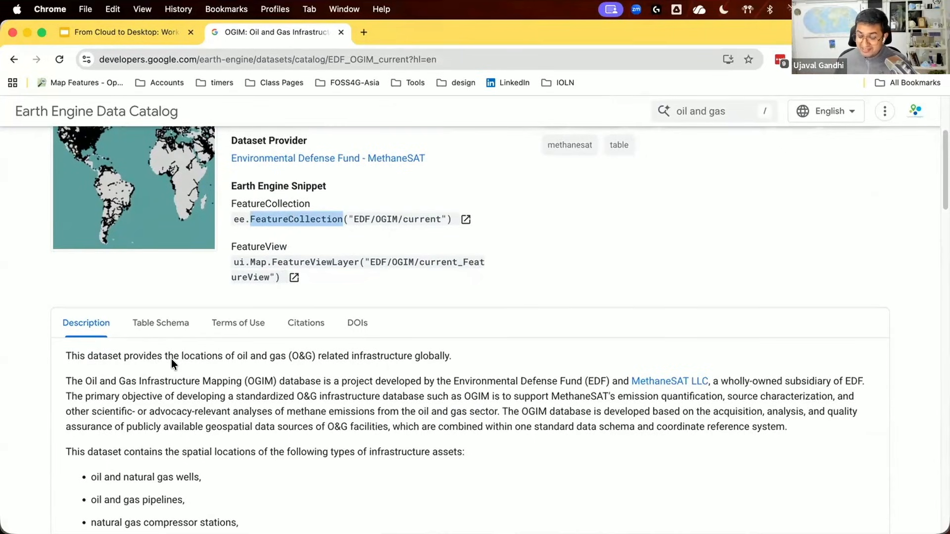
{"action": "left_click", "coordinate": [136, 335]}
{"action": "scroll", "coordinate": [213, 413], "scroll_direction": "down", "scroll_amount": 2}
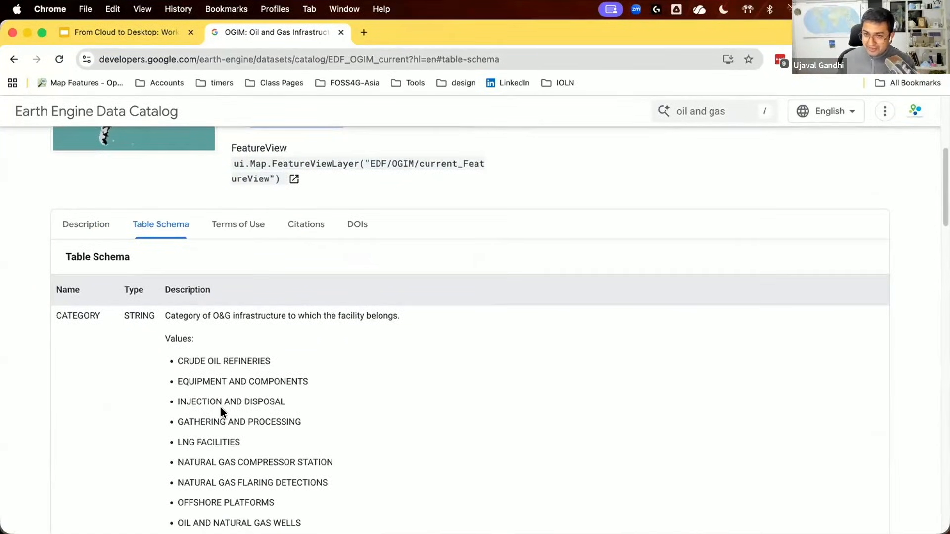
{"action": "scroll", "coordinate": [74, 307], "scroll_direction": "down", "scroll_amount": 7}
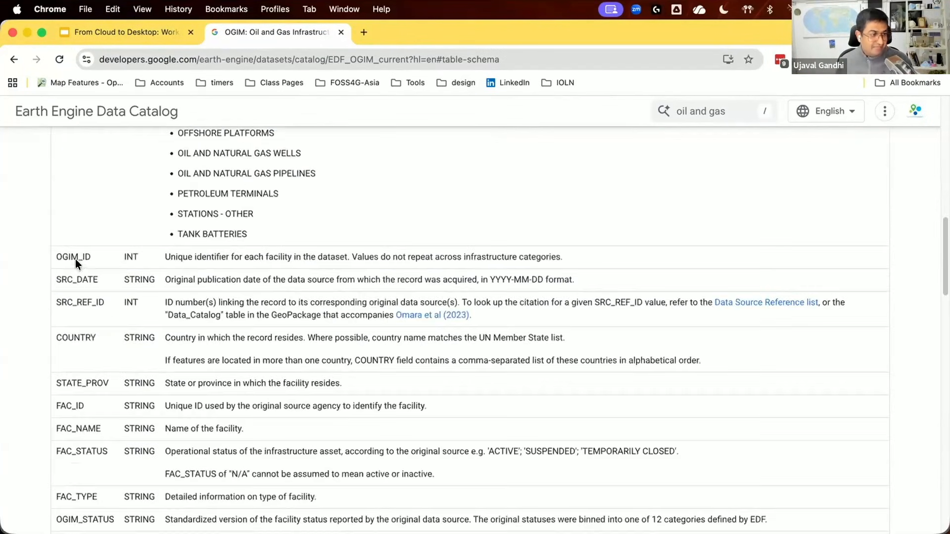
{"action": "scroll", "coordinate": [231, 376], "scroll_direction": "up", "scroll_amount": 7}
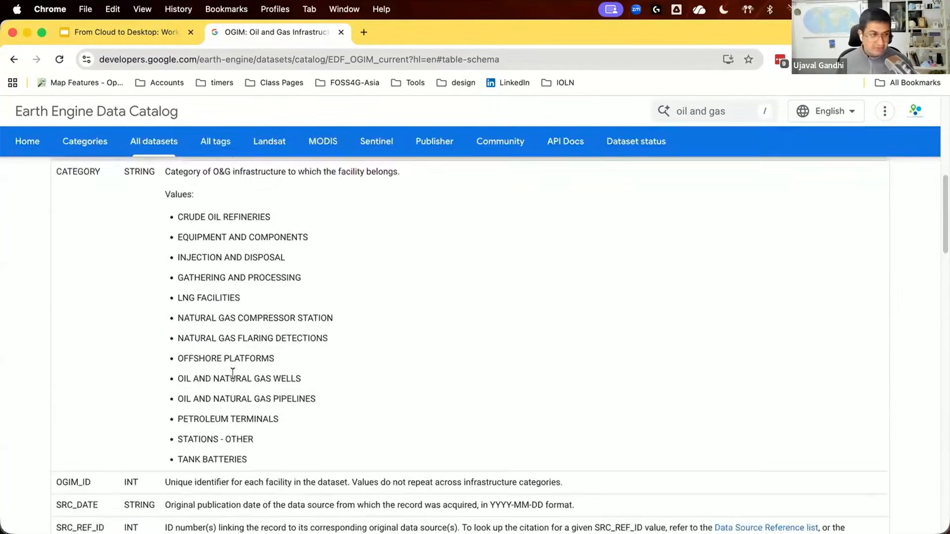
- Return to the OGIM dataset's description and review its overview, clearing the highlighted snippet text
{"action": "left_click", "coordinate": [88, 231]}
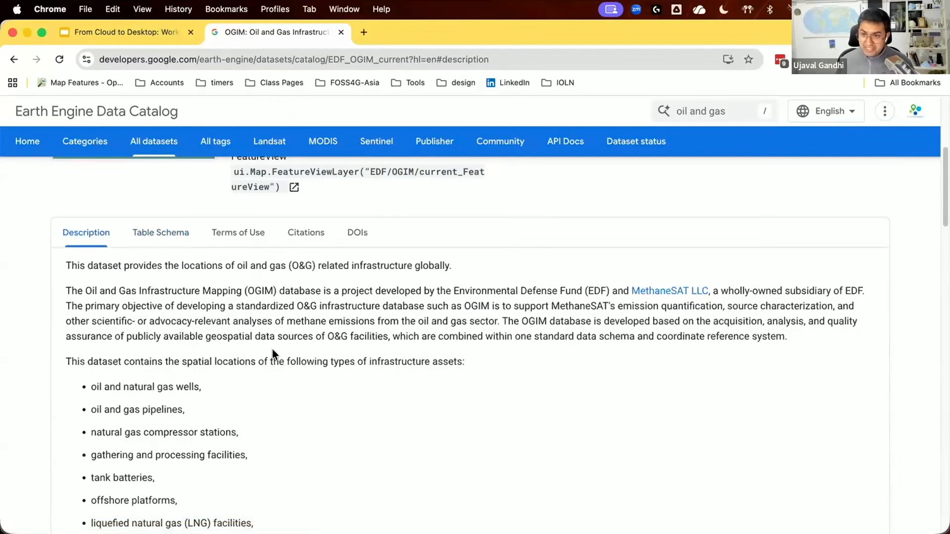
{"action": "scroll", "coordinate": [273, 352], "scroll_direction": "up", "scroll_amount": 3}
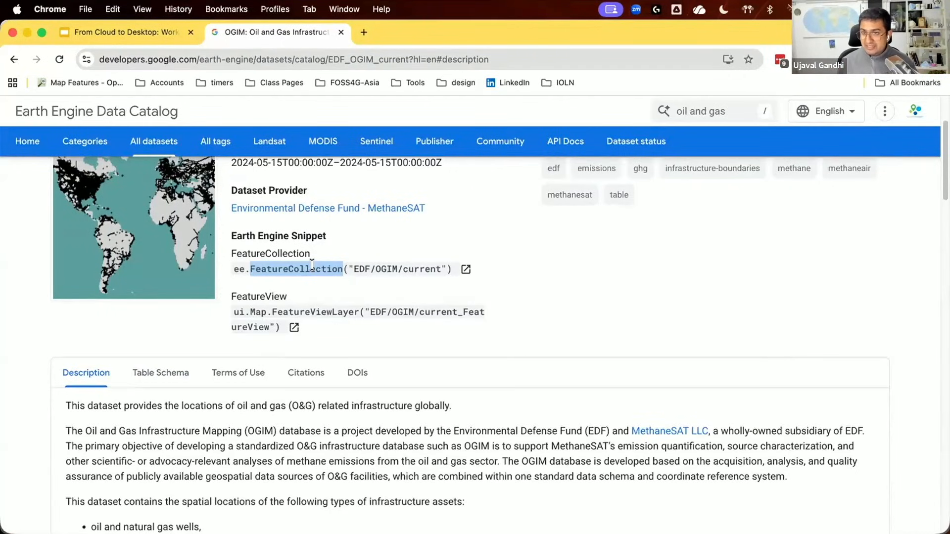
{"action": "left_click", "coordinate": [680, 282]}
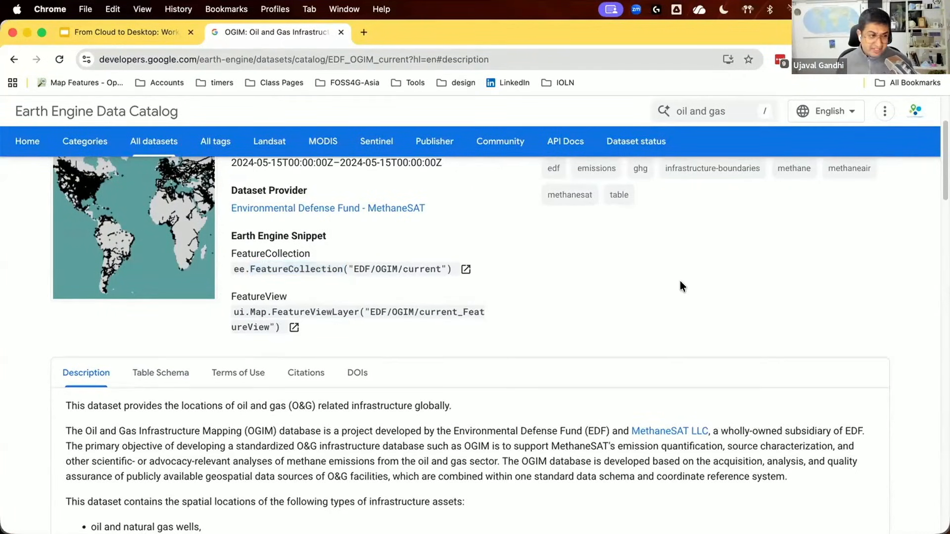
{"action": "scroll", "coordinate": [680, 290], "scroll_direction": "up", "scroll_amount": 3}
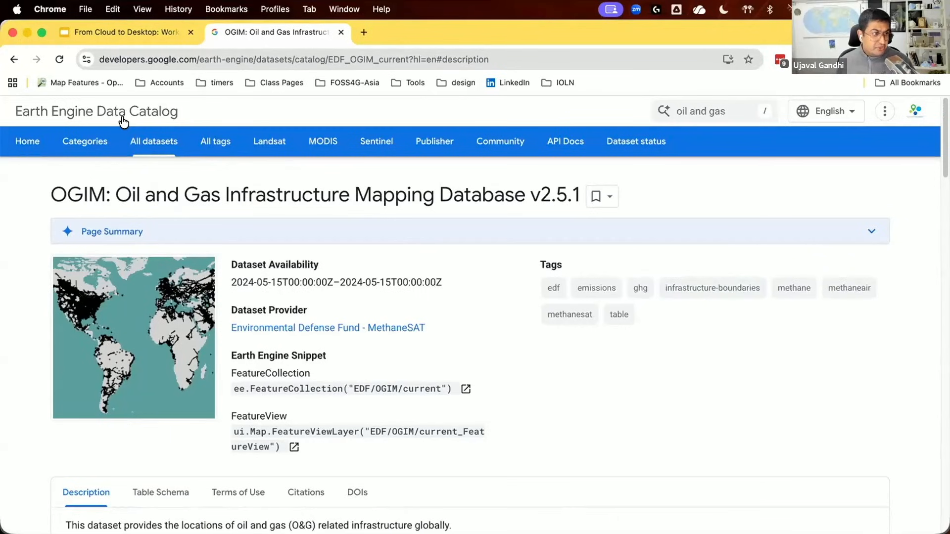
- Go to the data catalog's home page, open the datasets tagged climate and browse the list
{"action": "left_click", "coordinate": [138, 141]}
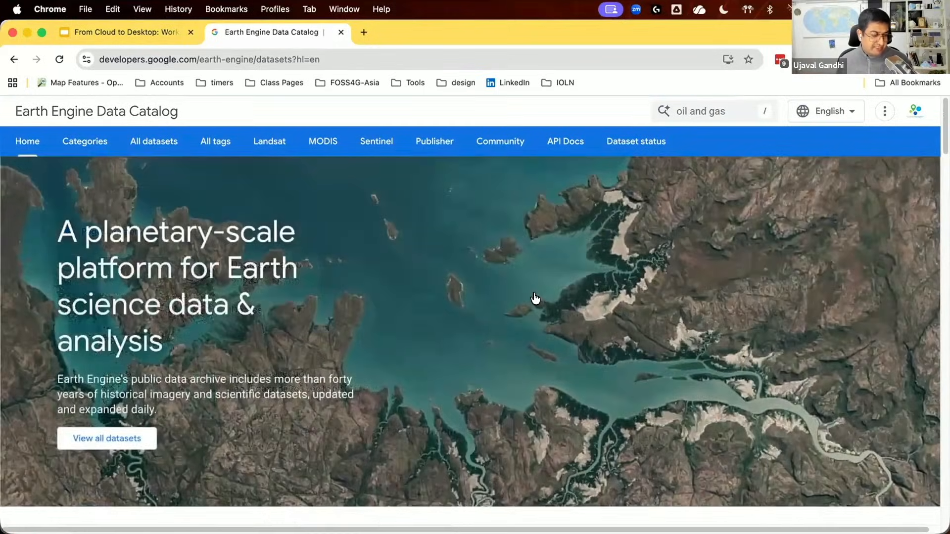
{"action": "scroll", "coordinate": [534, 298], "scroll_direction": "down", "scroll_amount": 5}
{"action": "scroll", "coordinate": [532, 337], "scroll_direction": "down", "scroll_amount": 5}
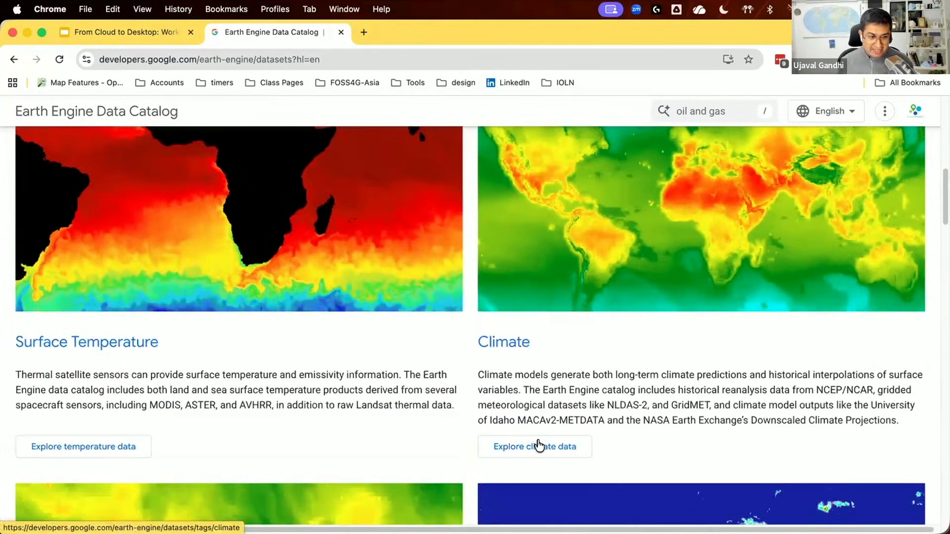
{"action": "scroll", "coordinate": [516, 339], "scroll_direction": "down", "scroll_amount": 1}
{"action": "left_click", "coordinate": [516, 339]}
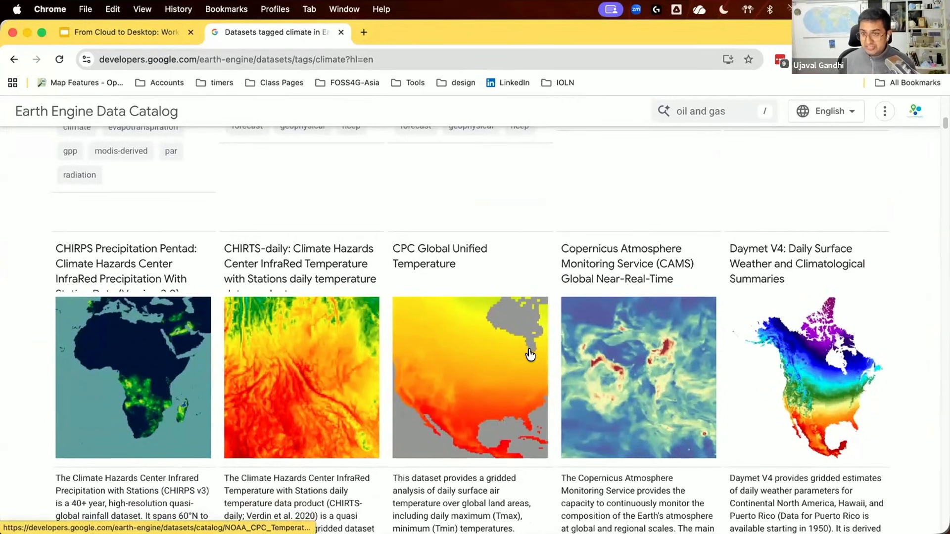
{"action": "scroll", "coordinate": [550, 371], "scroll_direction": "up", "scroll_amount": 5}
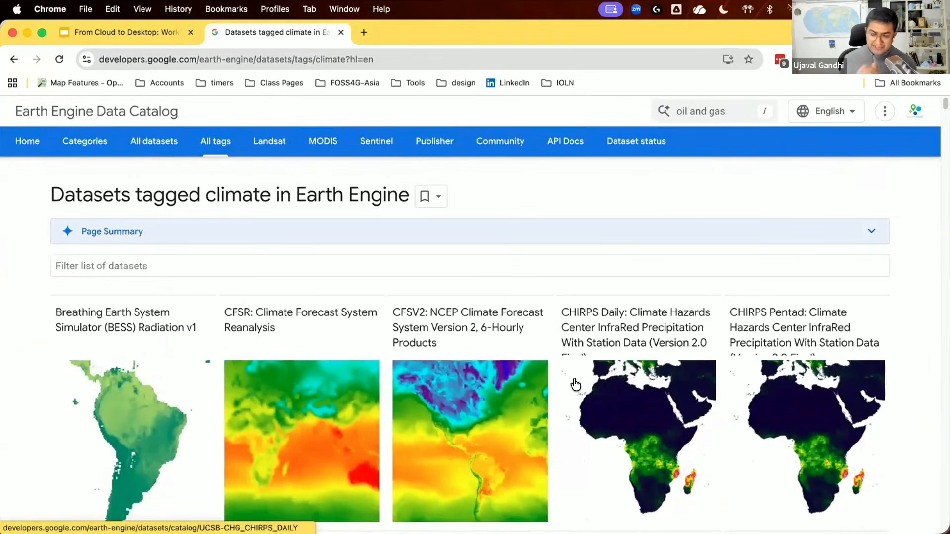
- Search the data catalog for "forest" and open the Natural Forests of the World 2020 dataset
{"action": "left_click", "coordinate": [697, 111]}
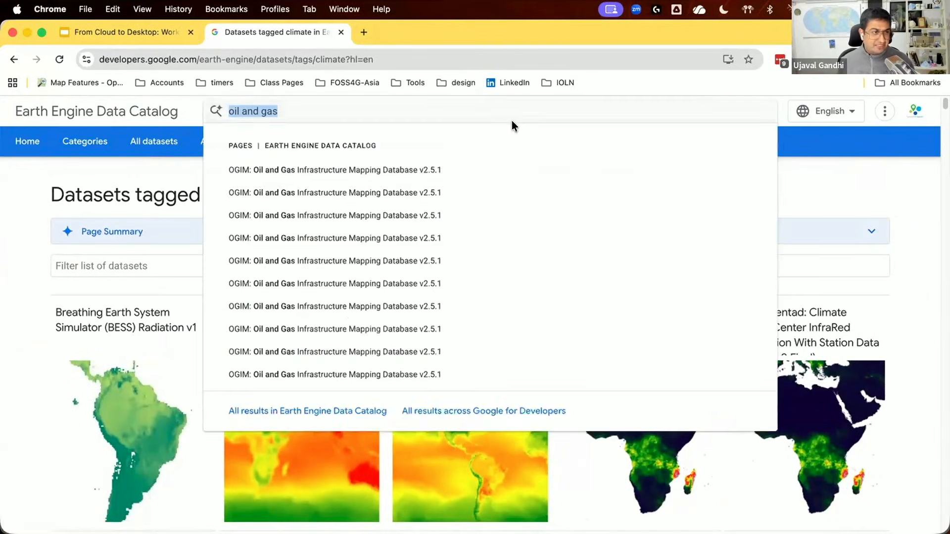
{"action": "type", "text": "forest"}
{"action": "key", "text": "Return"}
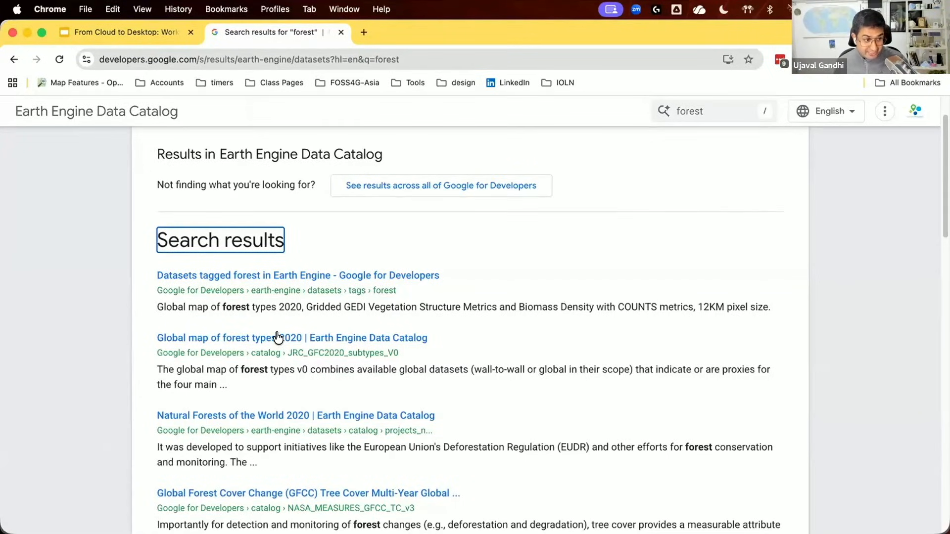
{"action": "left_click", "coordinate": [278, 416]}
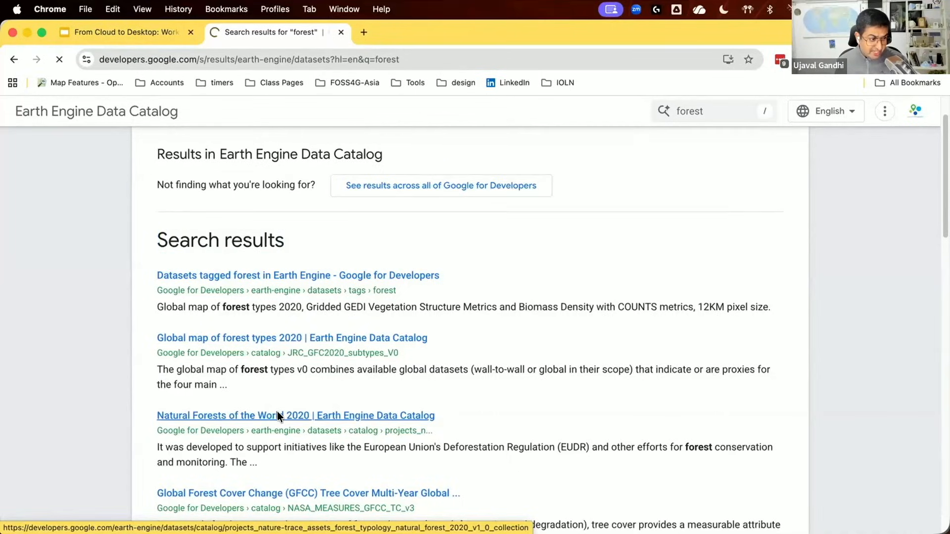
- Review the Natural Forests dataset's snippet and description, examine its band table and highlight the B0 band name
{"action": "scroll", "coordinate": [383, 419], "scroll_direction": "down", "scroll_amount": 1}
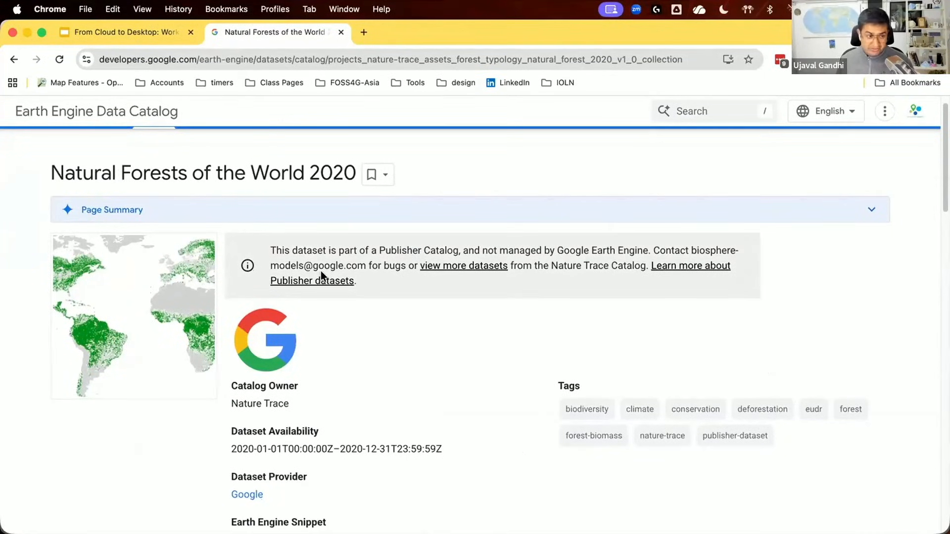
{"action": "scroll", "coordinate": [321, 276], "scroll_direction": "down", "scroll_amount": 3}
{"action": "scroll", "coordinate": [321, 275], "scroll_direction": "down", "scroll_amount": 3}
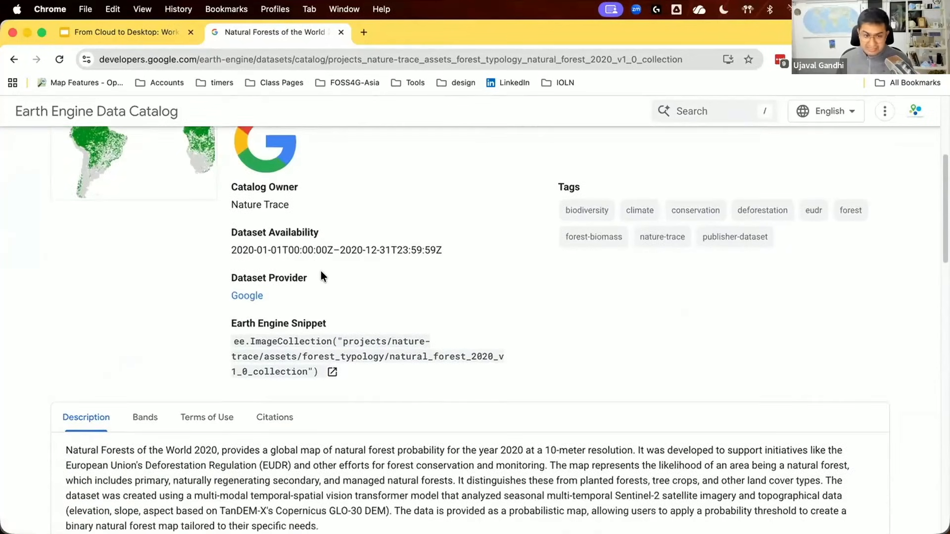
{"action": "scroll", "coordinate": [306, 434], "scroll_direction": "down", "scroll_amount": 3}
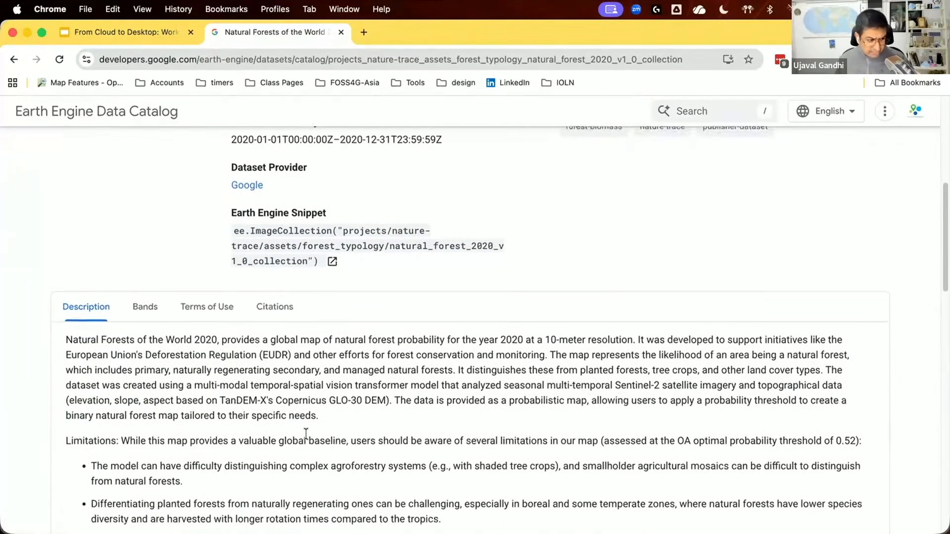
{"action": "scroll", "coordinate": [316, 421], "scroll_direction": "down", "scroll_amount": 1}
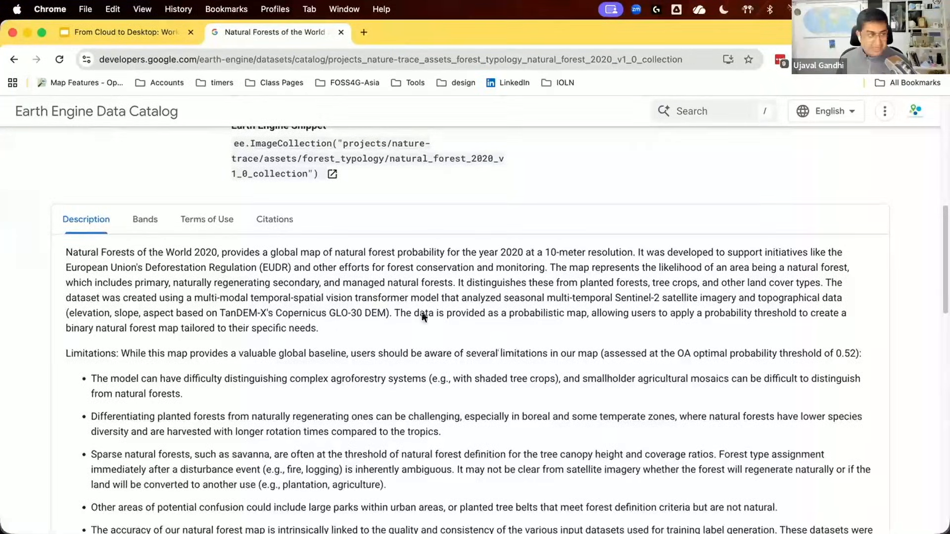
{"action": "left_click", "coordinate": [146, 226]}
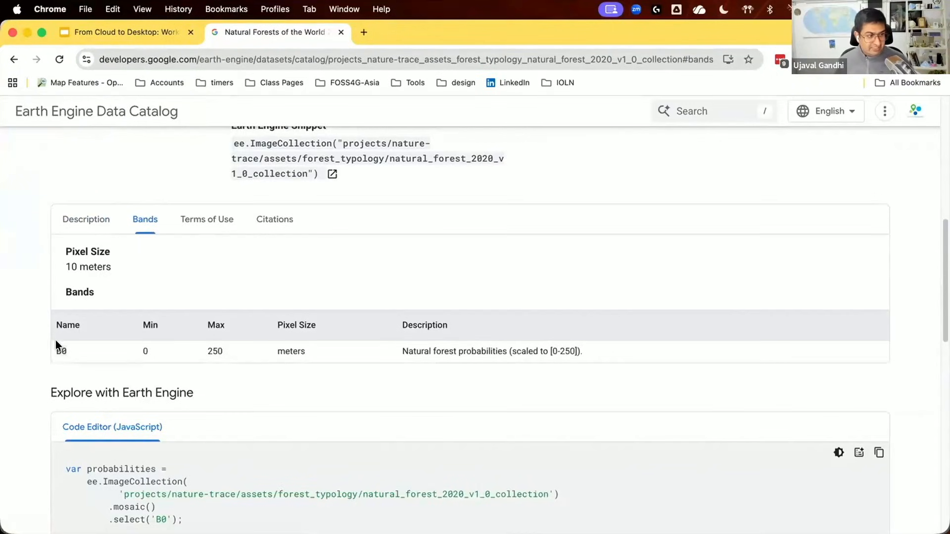
{"action": "double_click", "coordinate": [60, 352]}
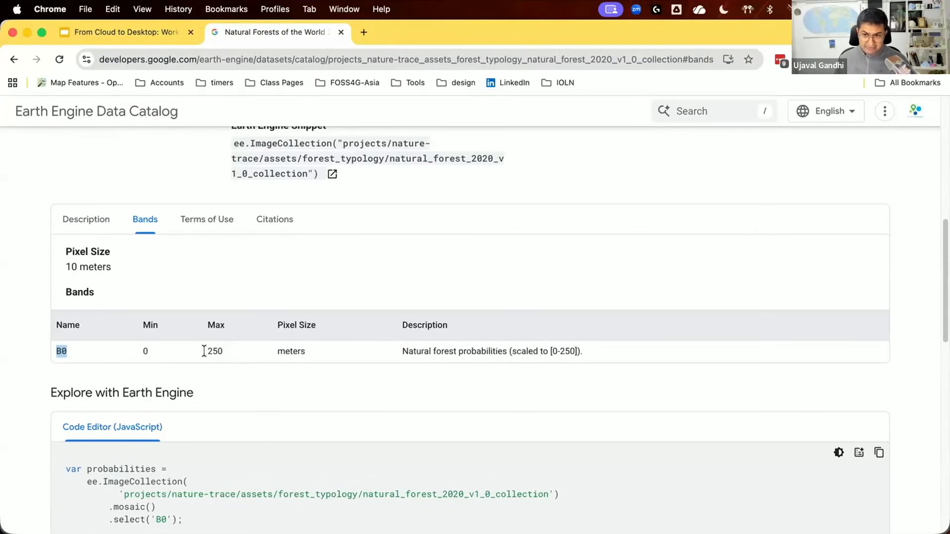
{"action": "scroll", "coordinate": [204, 350], "scroll_direction": "up", "scroll_amount": 10}
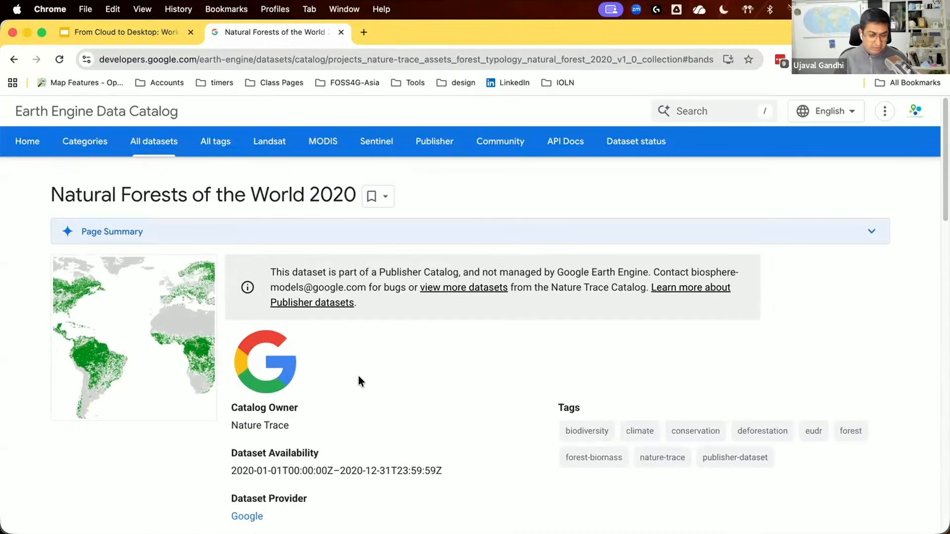
- Switch to QGIS and add the OpenStreetMap XYZ tile layer to the empty project
{"action": "key", "text": "super+Tab"}
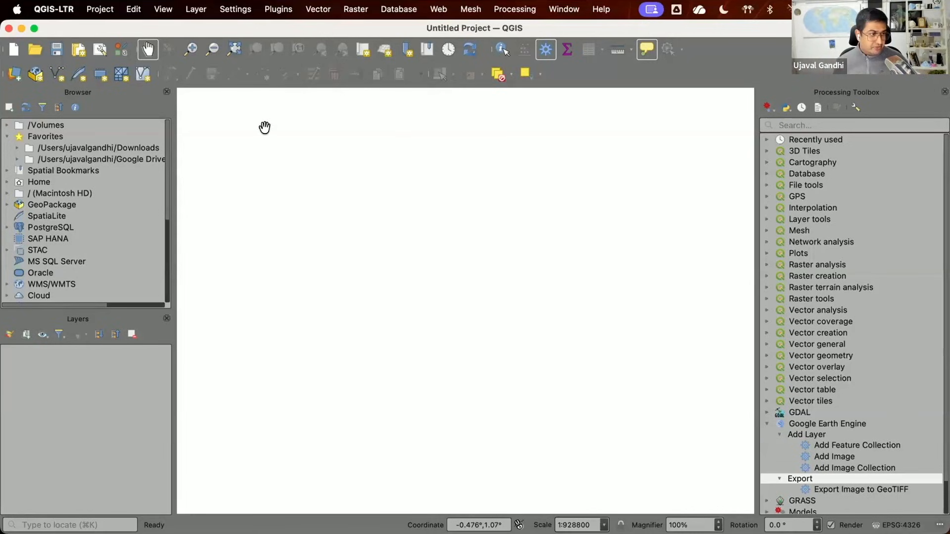
{"action": "scroll", "coordinate": [74, 253], "scroll_direction": "down", "scroll_amount": 3}
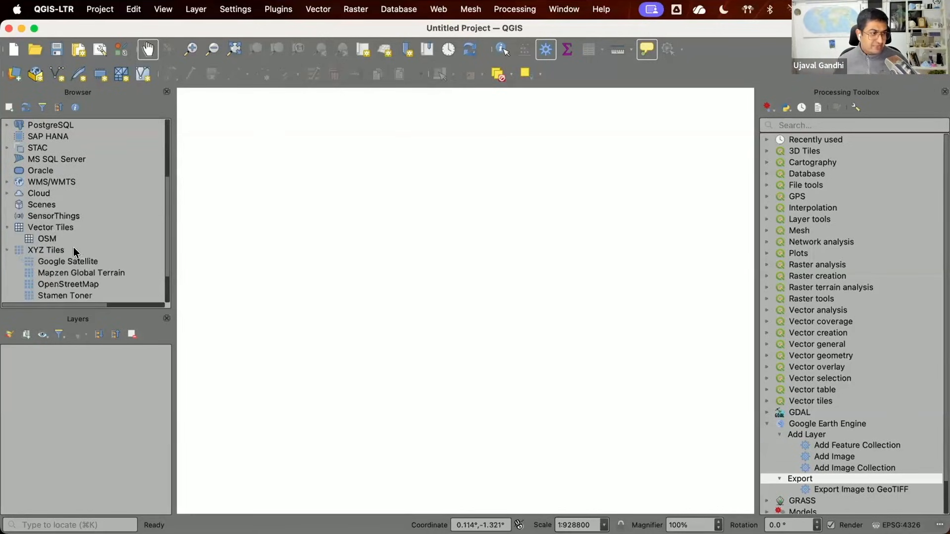
{"action": "double_click", "coordinate": [70, 284]}
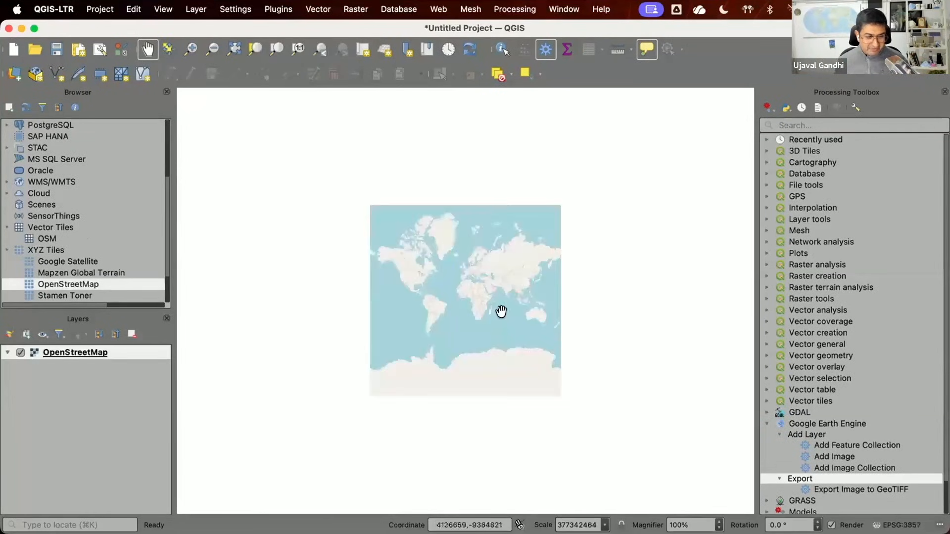
- Zoom the map in to the forested area just north of Belthangadi in southwest India
{"action": "scroll", "coordinate": [500, 176], "scroll_direction": "up", "scroll_amount": 3}
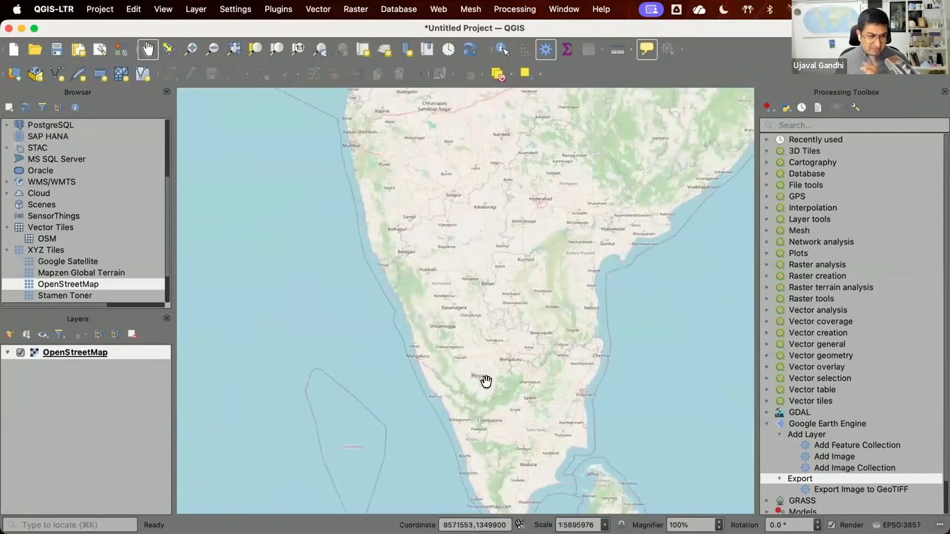
{"action": "scroll", "coordinate": [431, 347], "scroll_direction": "up", "scroll_amount": 1}
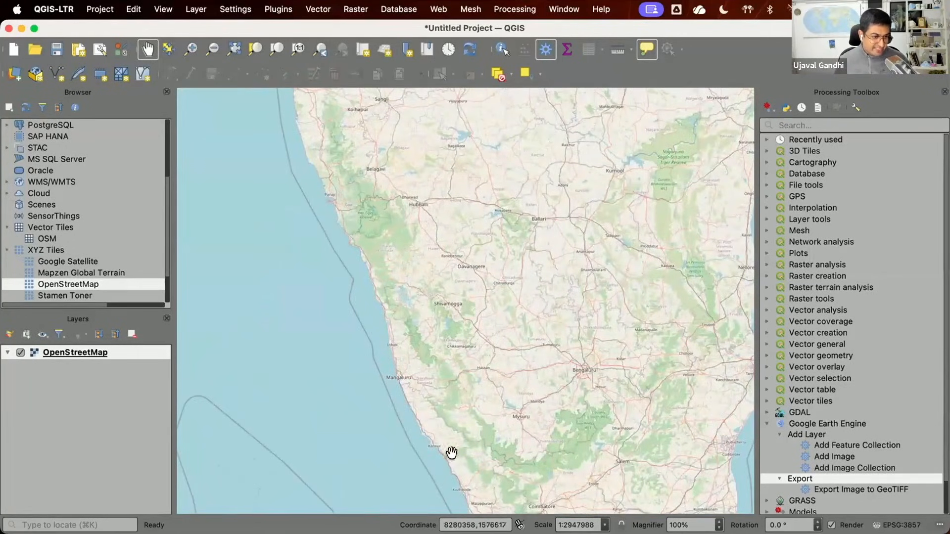
{"action": "scroll", "coordinate": [435, 351], "scroll_direction": "up", "scroll_amount": 1}
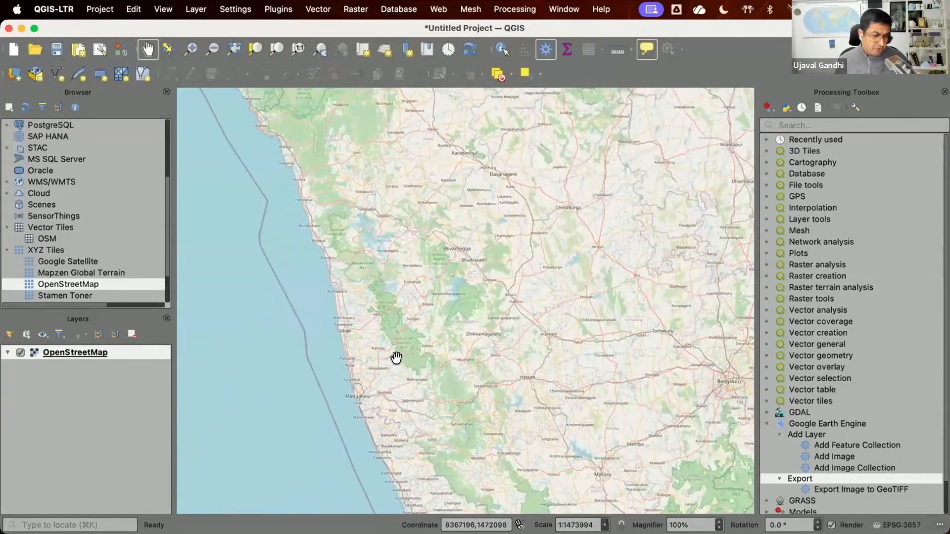
{"action": "scroll", "coordinate": [396, 357], "scroll_direction": "up", "scroll_amount": 2}
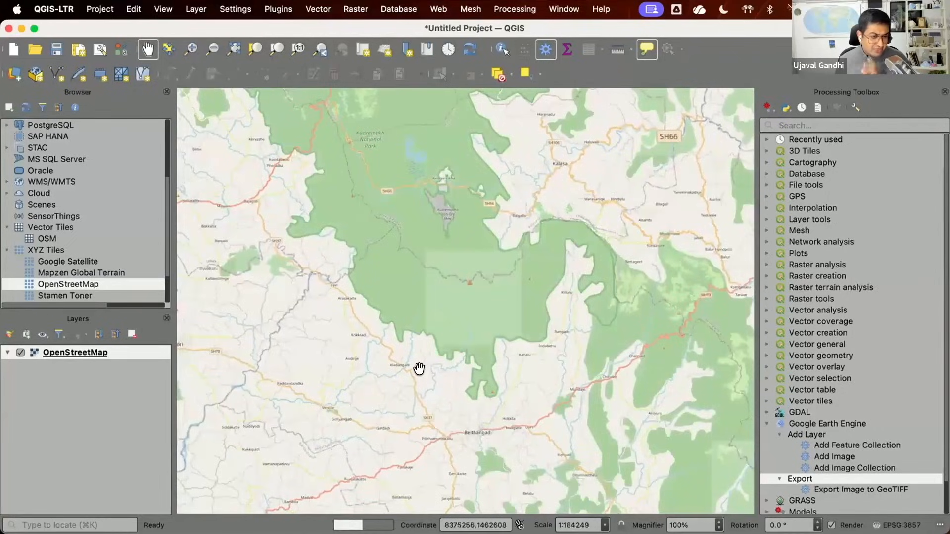
{"action": "scroll", "coordinate": [421, 371], "scroll_direction": "up", "scroll_amount": 1}
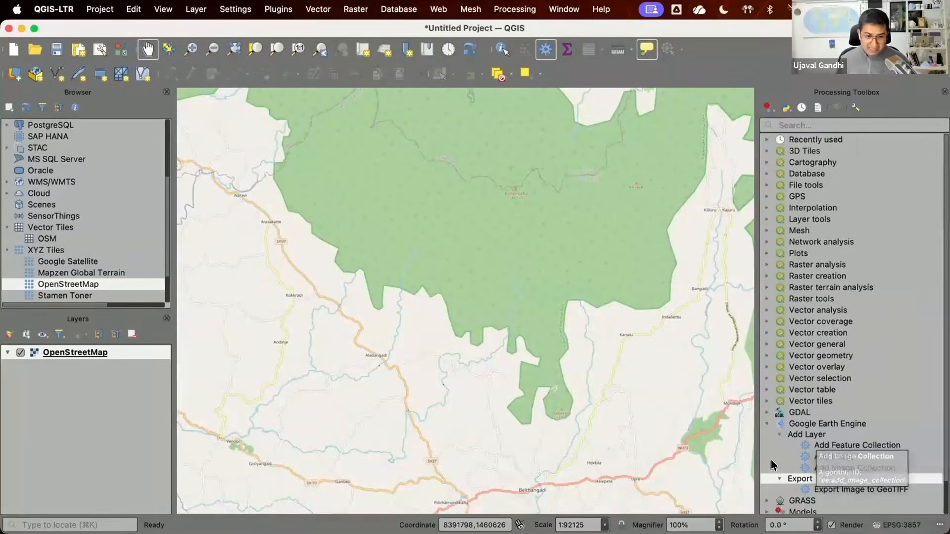
- Open the Google Earth Engine Add Image Collection algorithm and enlarge its dialog, ready for the Image Collection ID
{"action": "double_click", "coordinate": [826, 468]}
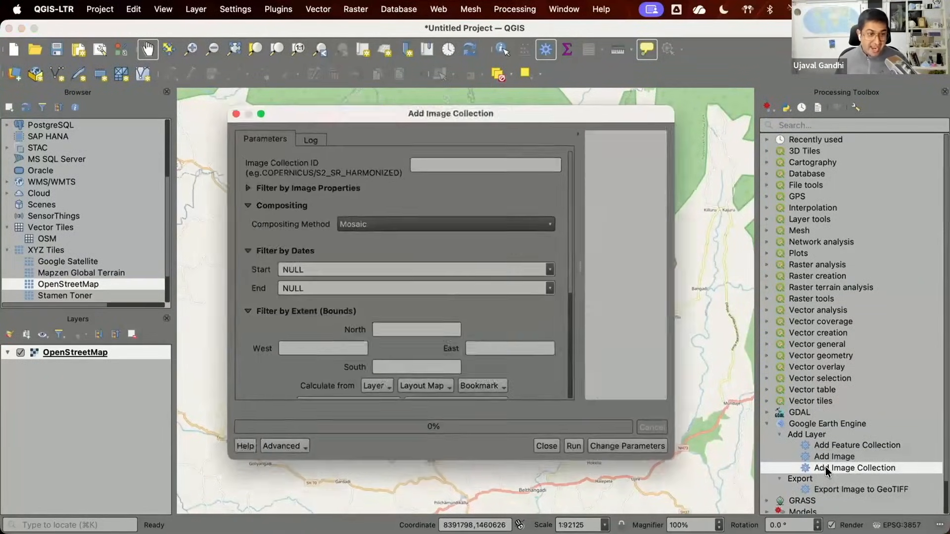
{"action": "left_click_drag", "start_coordinate": [675, 459], "coordinate": [768, 497]}
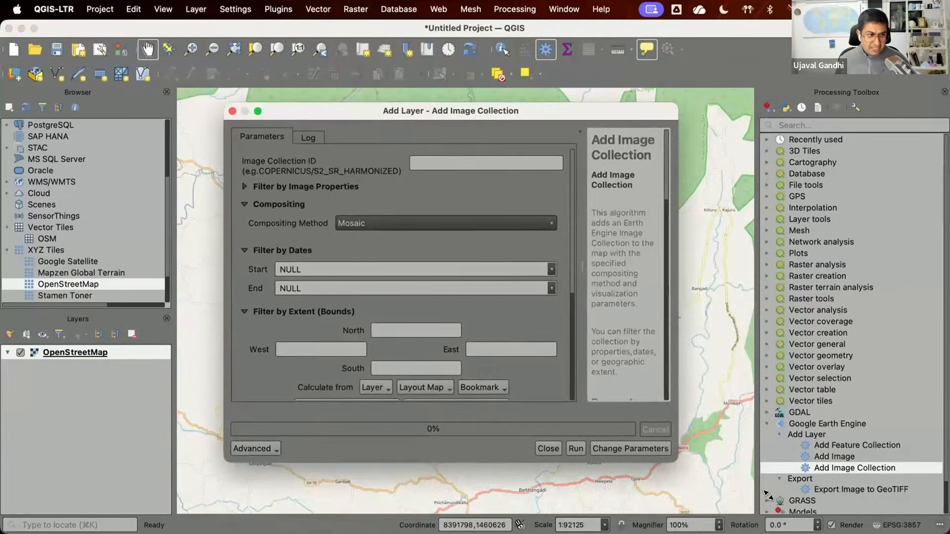
{"action": "left_click", "coordinate": [507, 159]}
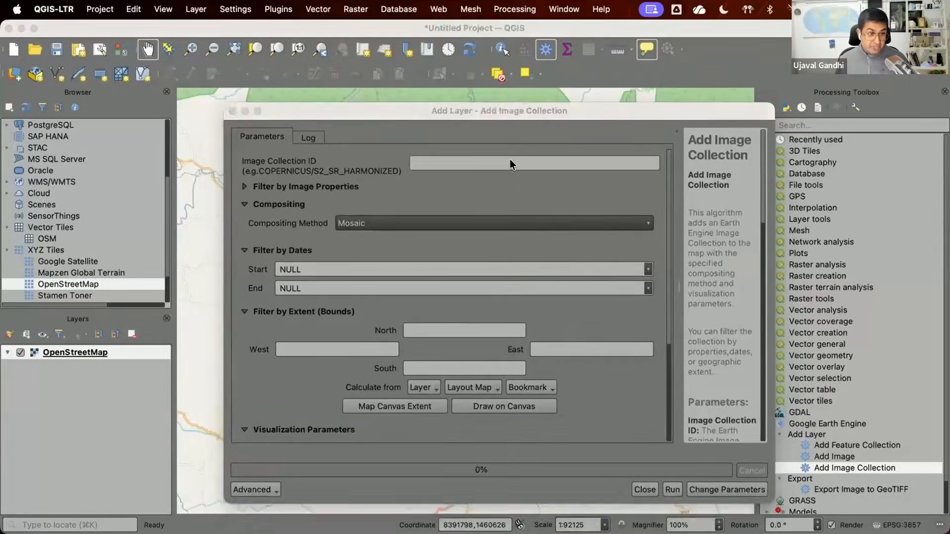
- Copy the ID projects/nature-trace/assets/forest_typology/natural_forest_2020_v1_0_collection from the catalog snippet in Chrome and paste it as the Image Collection ID in QGIS
{"action": "key", "text": "super+Tab"}
{"action": "scroll", "coordinate": [370, 381], "scroll_direction": "down", "scroll_amount": 3}
{"action": "scroll", "coordinate": [369, 383], "scroll_direction": "down", "scroll_amount": 3}
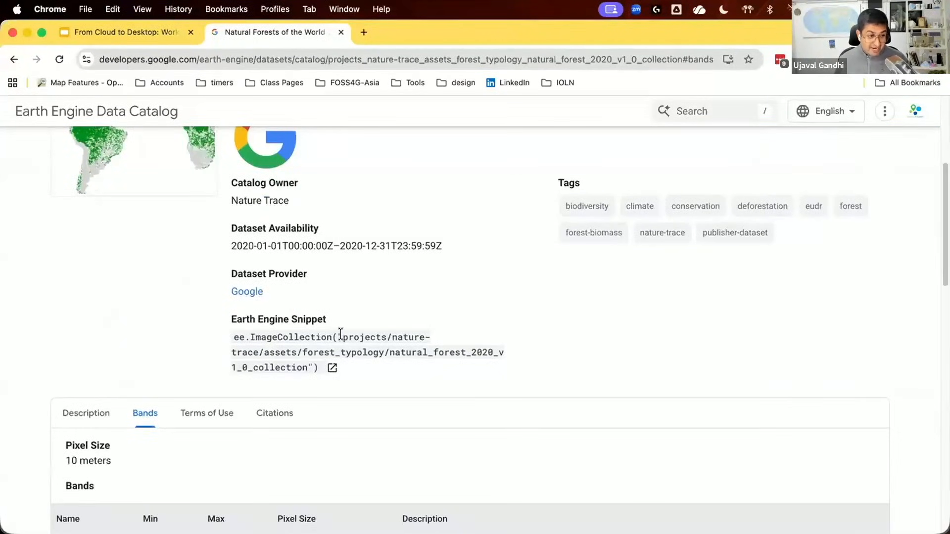
{"action": "mouse_move", "coordinate": [337, 337]}
{"action": "left_mouse_down"}
{"action": "mouse_move", "coordinate": [308, 354]}
{"action": "mouse_move", "coordinate": [308, 369]}
{"action": "left_mouse_up"}
{"action": "key", "text": "super+c"}
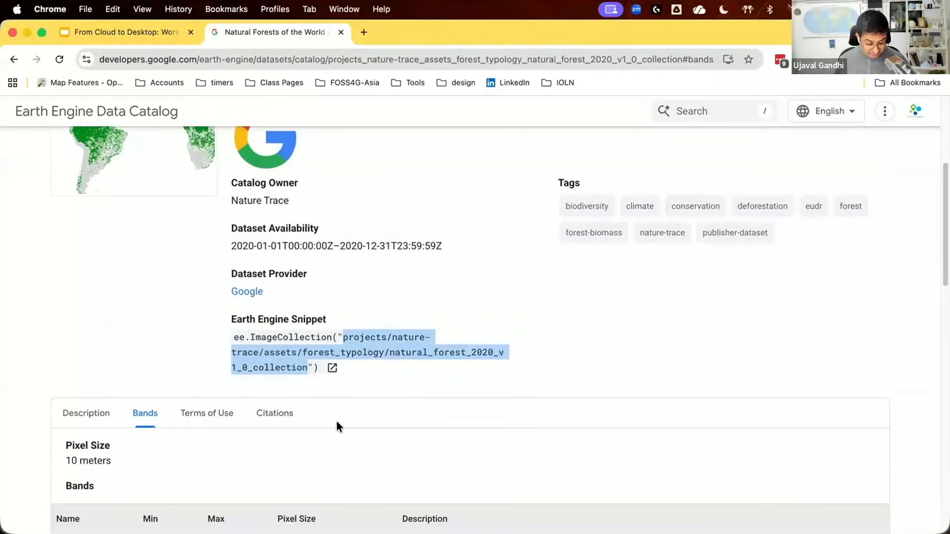
{"action": "key", "text": "super+Tab"}
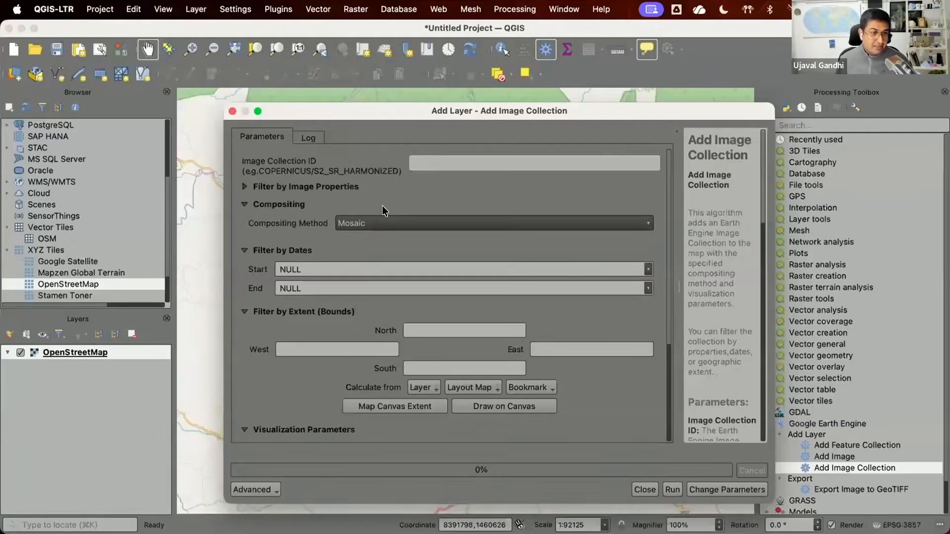
{"action": "key", "text": "super+v"}
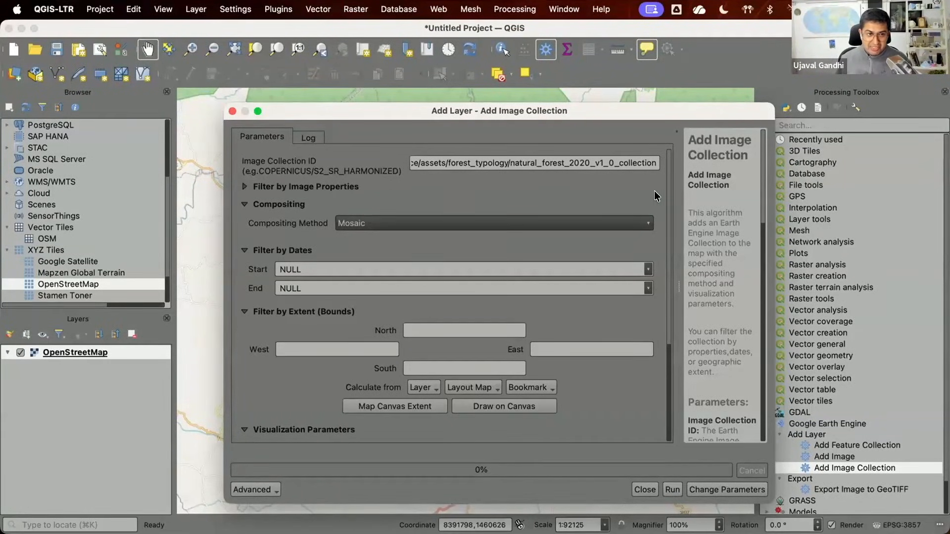
- Check which bands the image collection offers and set the filter extent to the current map canvas
{"action": "scroll", "coordinate": [664, 195], "scroll_direction": "down", "scroll_amount": 5}
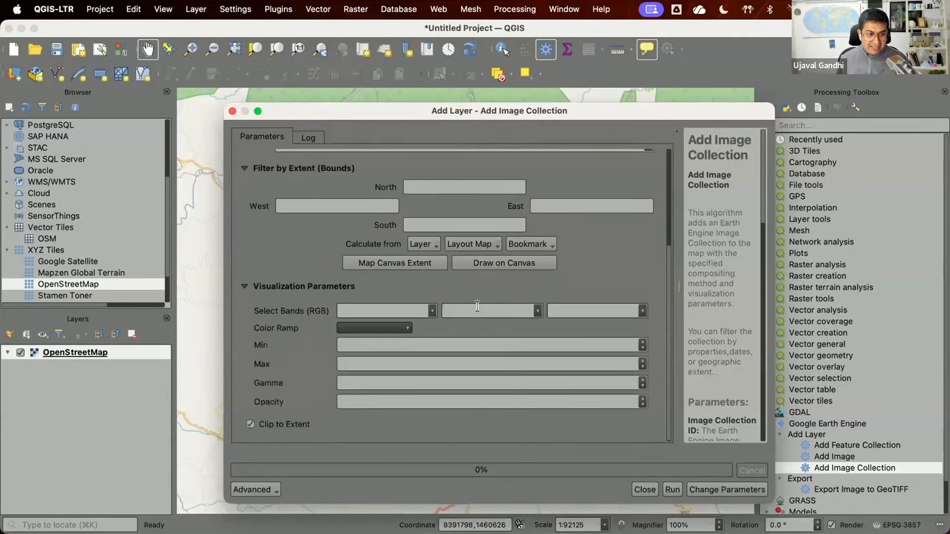
{"action": "left_click", "coordinate": [429, 312]}
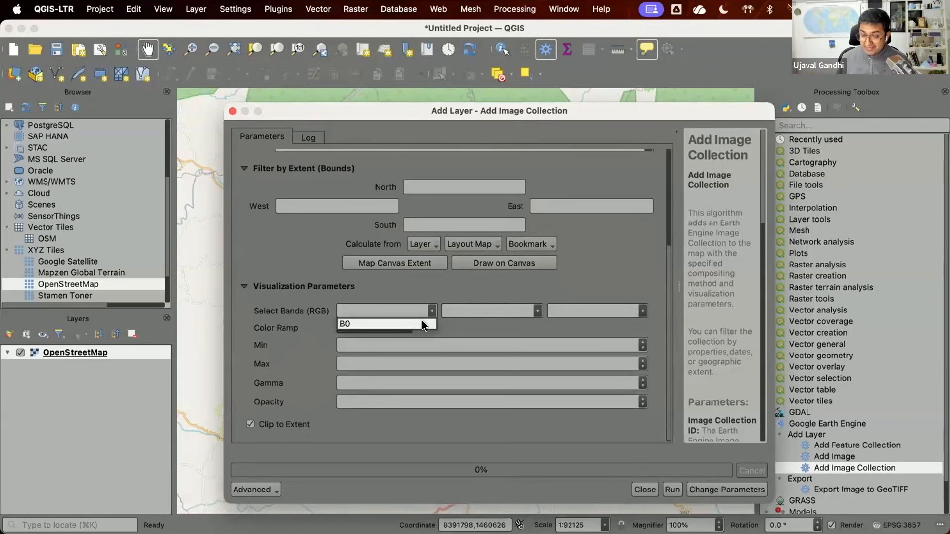
{"action": "left_click", "coordinate": [661, 268]}
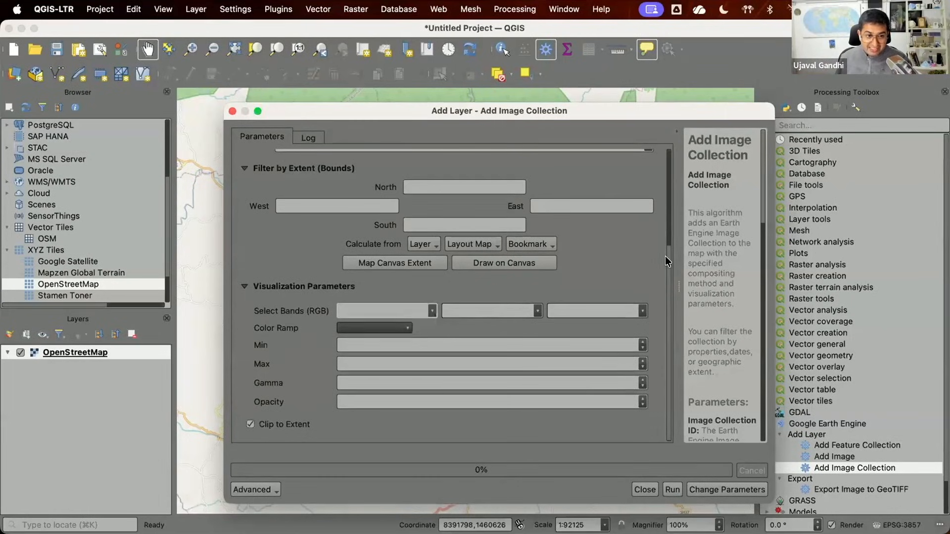
{"action": "left_click_drag", "start_coordinate": [665, 257], "coordinate": [665, 160]}
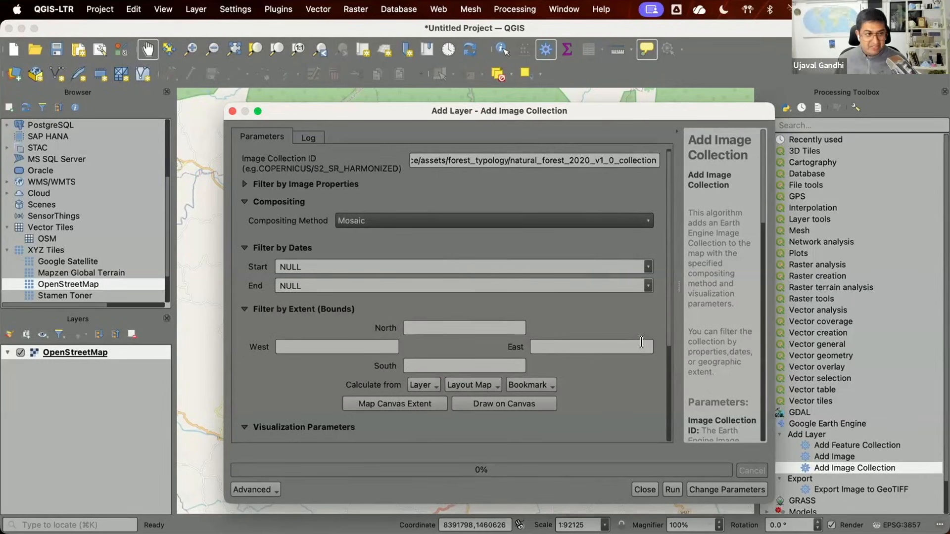
{"action": "scroll", "coordinate": [661, 316], "scroll_direction": "down", "scroll_amount": 3}
{"action": "left_click", "coordinate": [413, 337]}
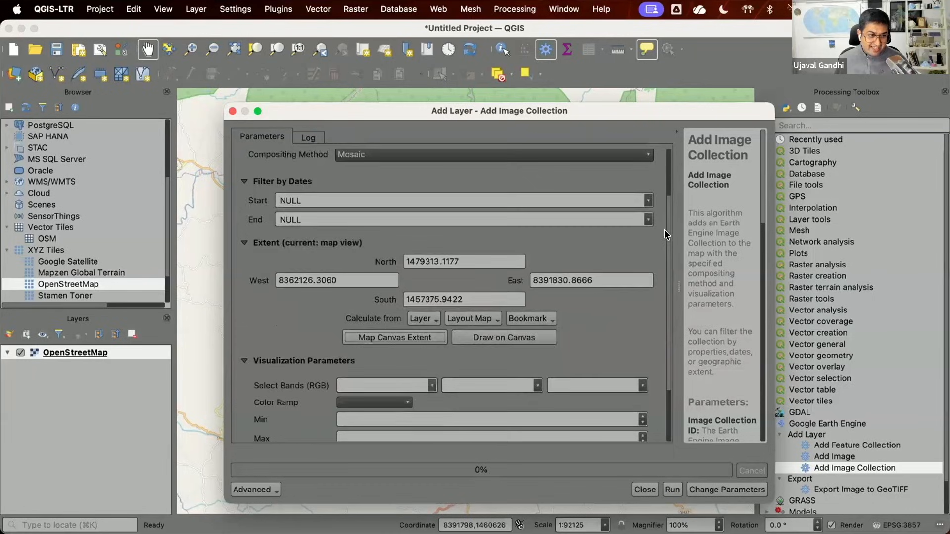
- Visualize band B0 with the Greens color ramp, minimum 0 and maximum 250, and run Add Image Collection
{"action": "scroll", "coordinate": [664, 230], "scroll_direction": "down", "scroll_amount": 3}
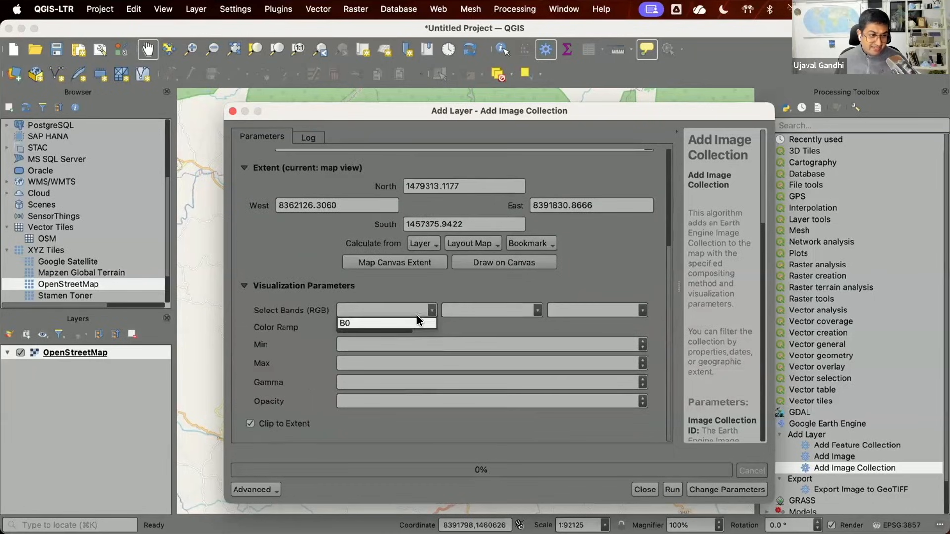
{"action": "left_click", "coordinate": [406, 325]}
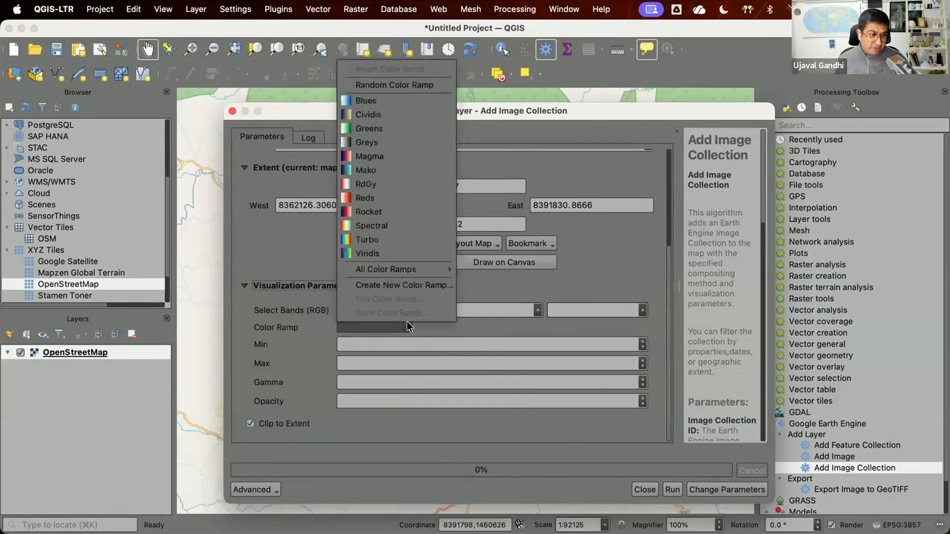
{"action": "left_click", "coordinate": [369, 128]}
{"action": "left_click", "coordinate": [345, 344]}
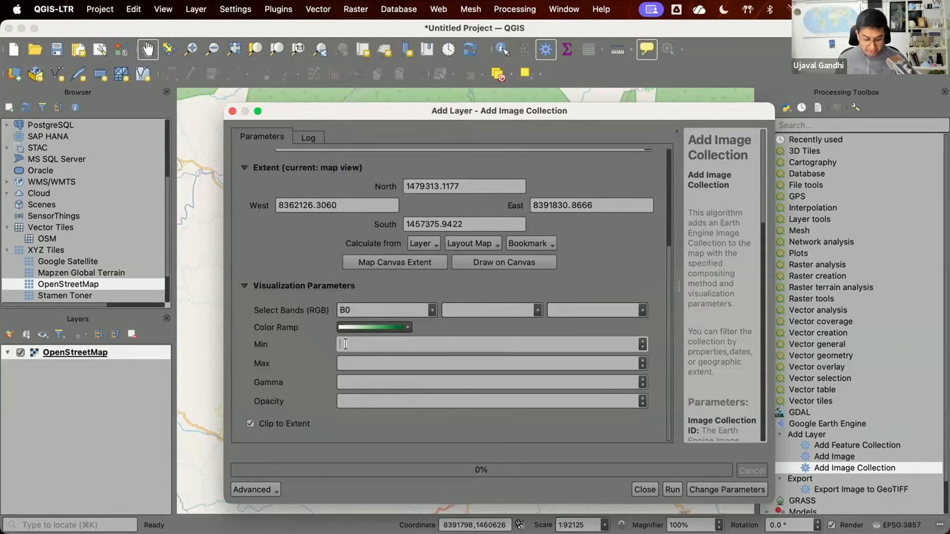
{"action": "type", "text": "0"}
{"action": "left_click", "coordinate": [344, 358]}
{"action": "type", "text": "250"}
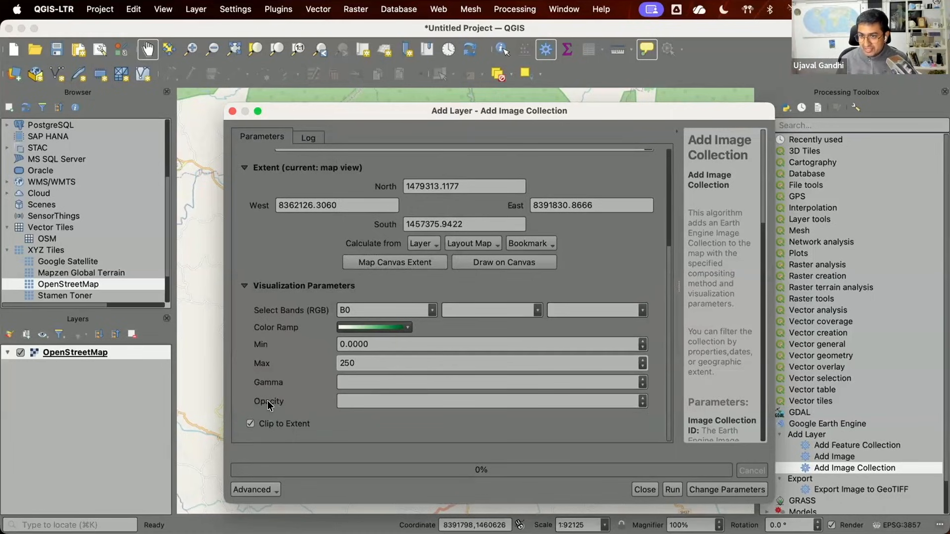
{"action": "left_click", "coordinate": [672, 490]}
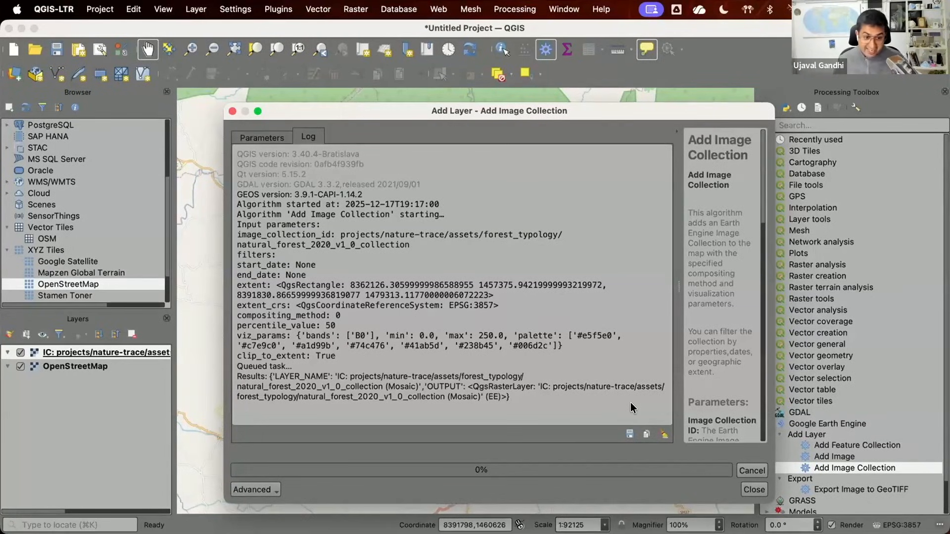
- Close the Add Image Collection dialog and identify a pixel value in the dark green area of the natural forest layer
{"action": "left_click", "coordinate": [753, 489]}
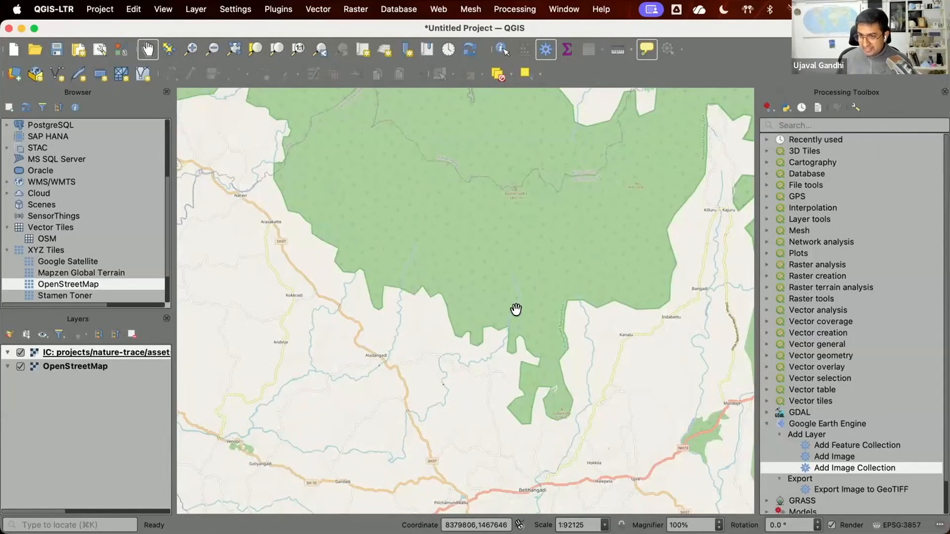
{"action": "left_click_drag", "start_coordinate": [515, 310], "coordinate": [518, 309]}
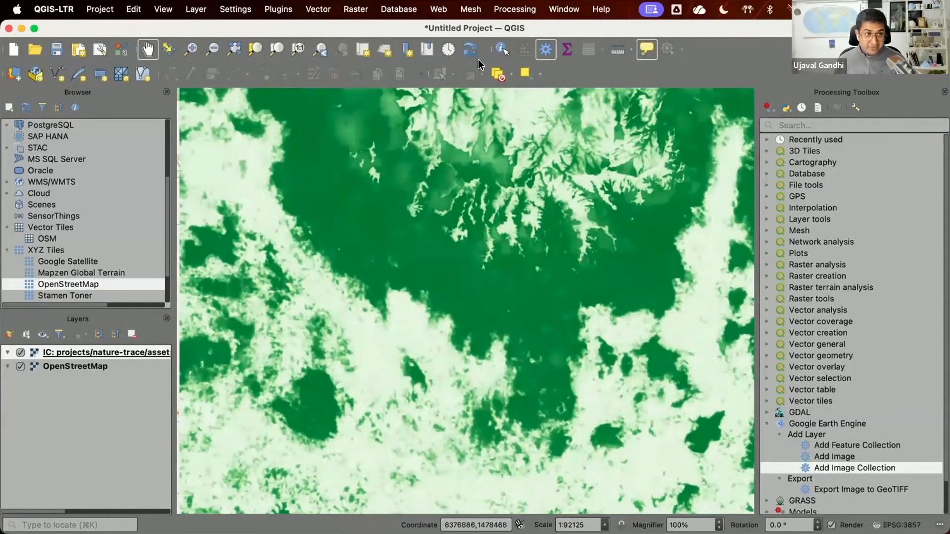
{"action": "left_click", "coordinate": [496, 50]}
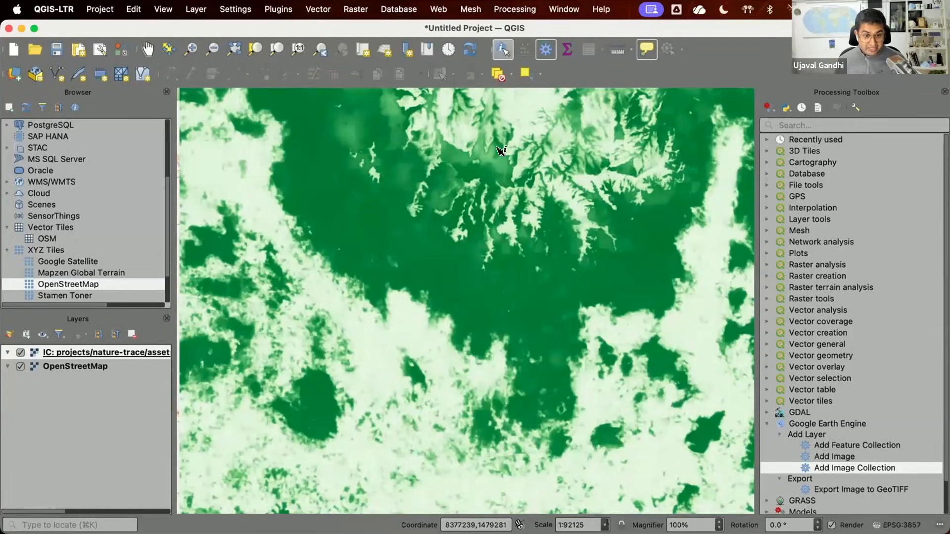
{"action": "left_click", "coordinate": [473, 298]}
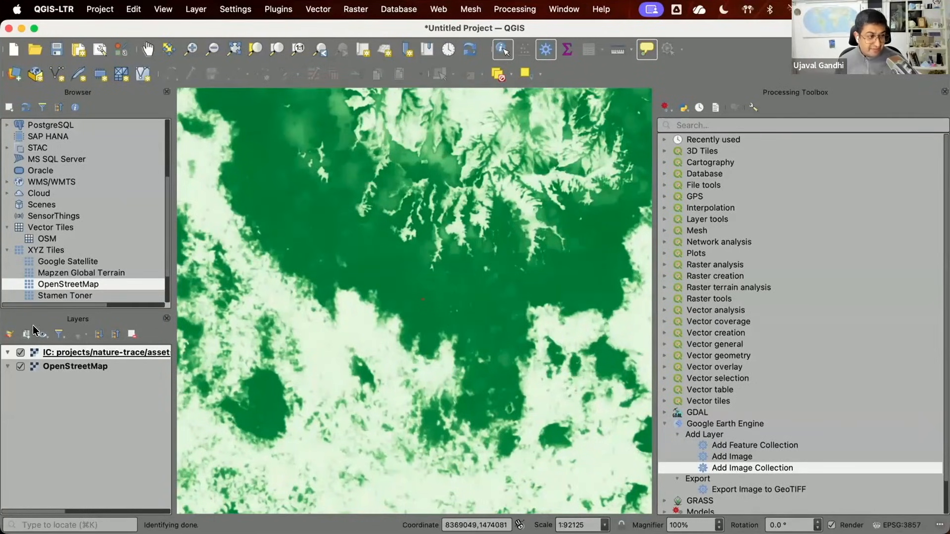
- Toggle the natural forest layer's visibility to compare it with the OpenStreetMap forest area, leaving the layer hidden
{"action": "left_click", "coordinate": [20, 354]}
{"action": "left_click", "coordinate": [19, 353]}
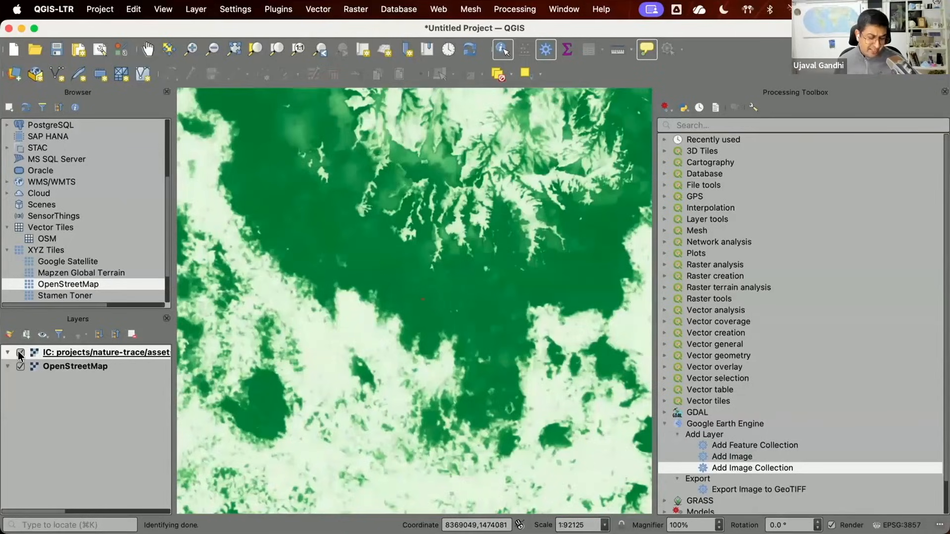
{"action": "left_click", "coordinate": [20, 353]}
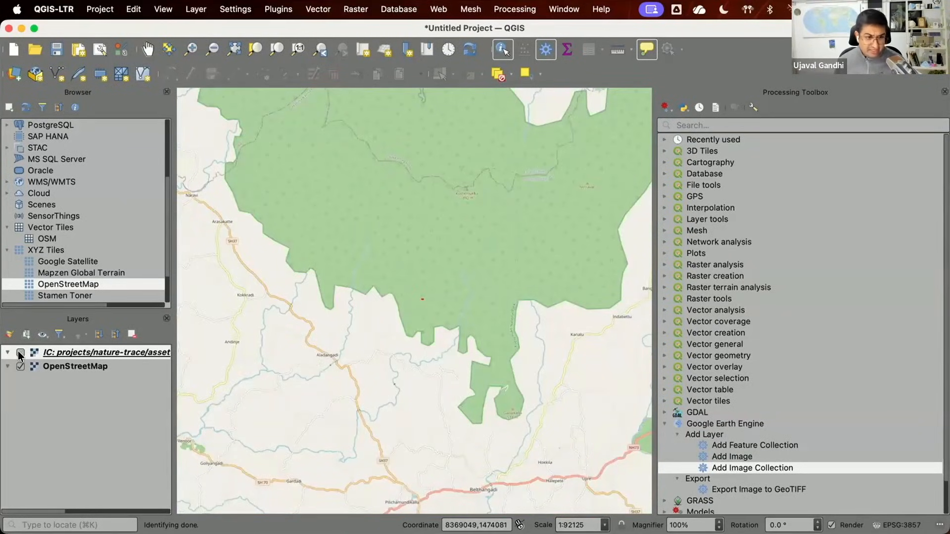
- Switch to the presentation in Chrome, start the slideshow, and reveal the Community Catalog entry on the Earth Engine Datasets slide
{"action": "key", "text": "super+Tab"}
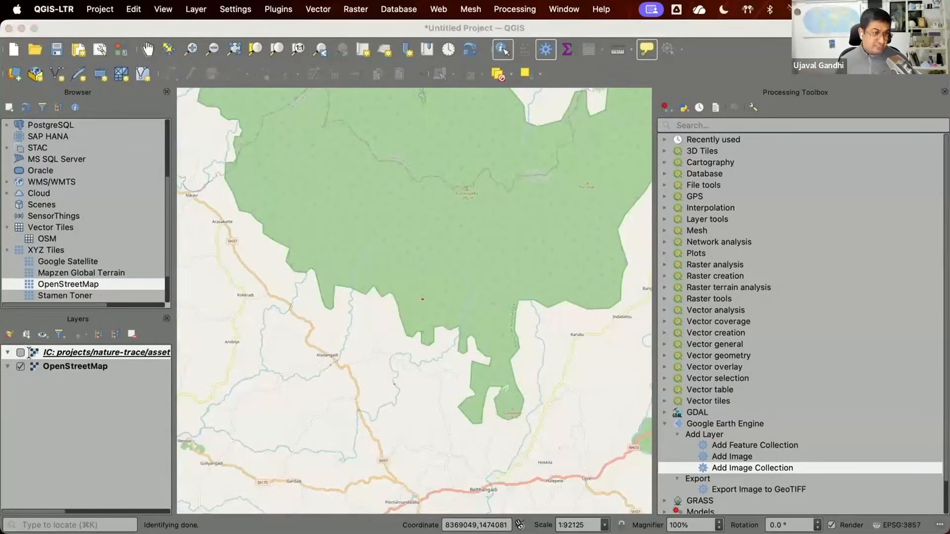
{"action": "left_click", "coordinate": [127, 26]}
{"action": "left_click", "coordinate": [763, 211]}
{"action": "key", "text": "Escape"}
{"action": "left_click", "coordinate": [767, 109]}
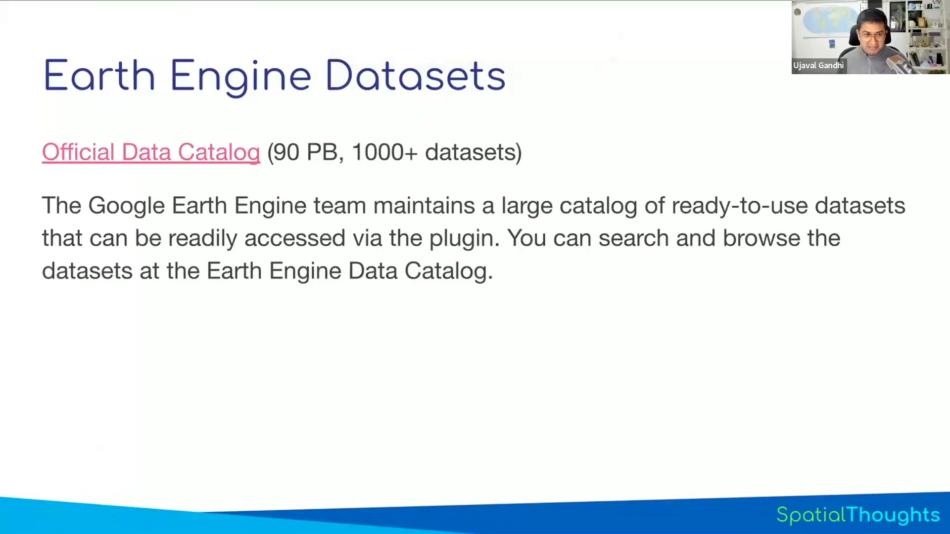
{"action": "key", "text": "Right"}
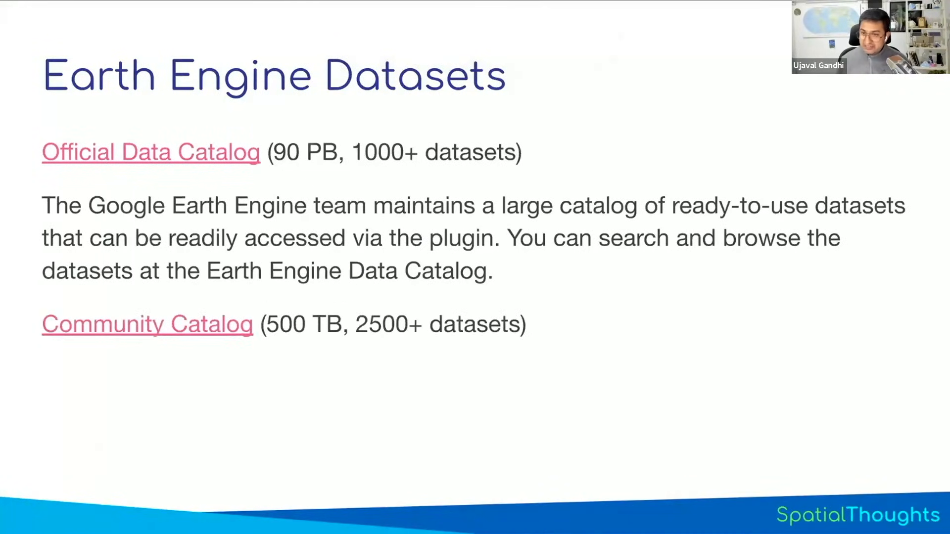
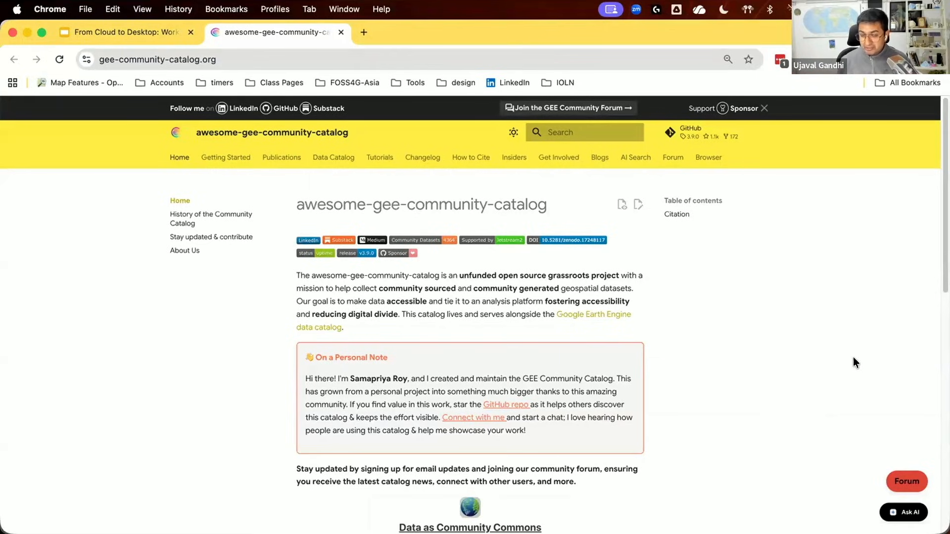
- Open the community catalog's Data Catalog and find Global Building Atlas Polygons under Global Utilities, Assets and Amenities Layers
{"action": "left_click", "coordinate": [348, 158]}
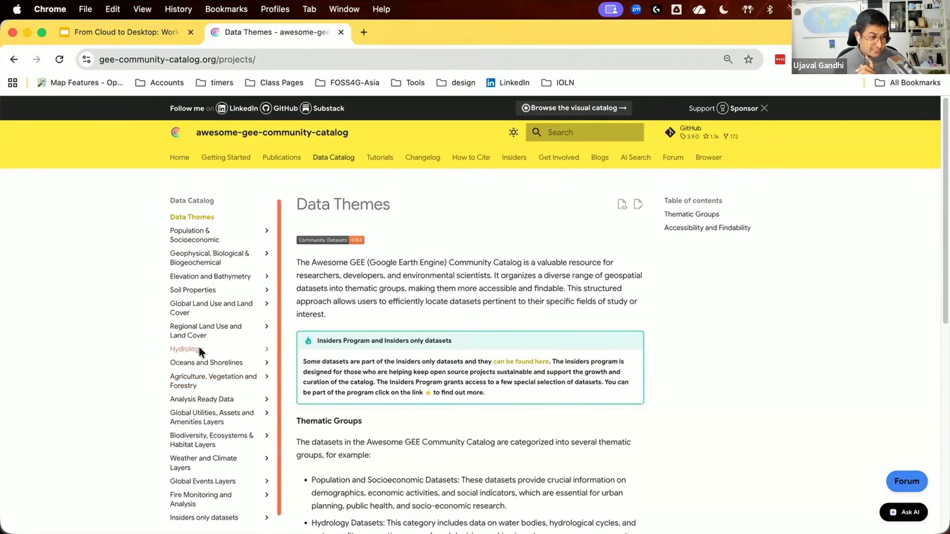
{"action": "left_click", "coordinate": [212, 415]}
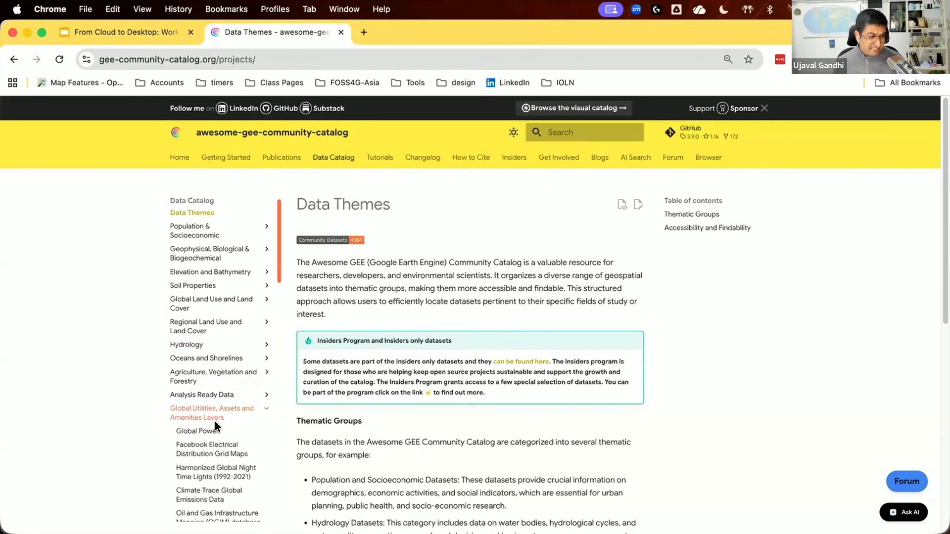
{"action": "scroll", "coordinate": [215, 426], "scroll_direction": "down", "scroll_amount": 5}
{"action": "scroll", "coordinate": [208, 438], "scroll_direction": "down", "scroll_amount": 8}
{"action": "scroll", "coordinate": [218, 435], "scroll_direction": "down", "scroll_amount": 8}
{"action": "scroll", "coordinate": [219, 440], "scroll_direction": "up", "scroll_amount": 5}
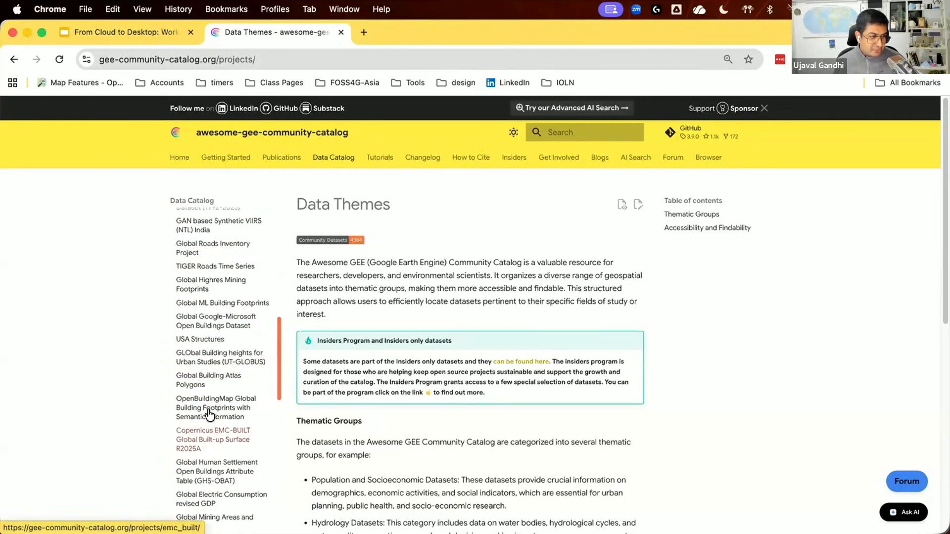
{"action": "left_click", "coordinate": [209, 379]}
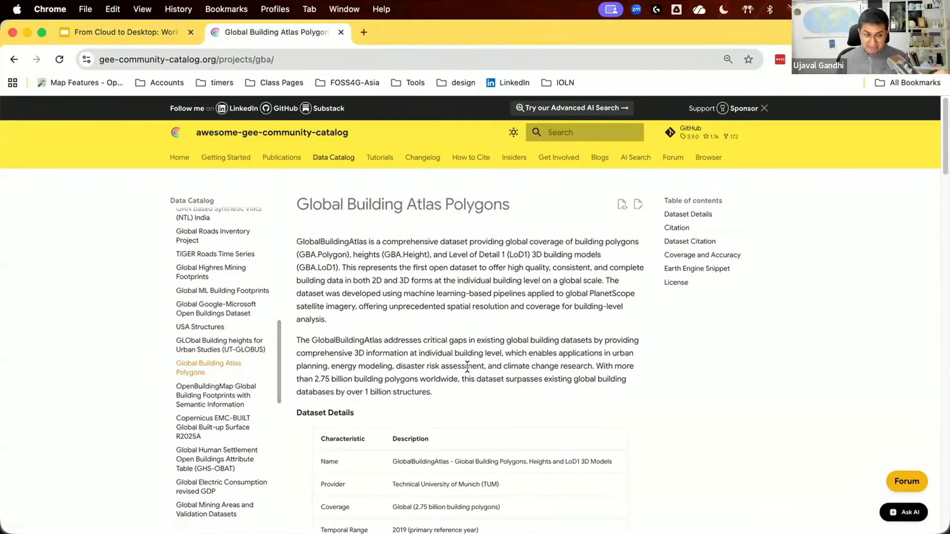
- Examine the Global Building Atlas Polygons page, including its dataset details, dataset citation and Earth Engine snippet
{"action": "scroll", "coordinate": [467, 366], "scroll_direction": "down", "scroll_amount": 6}
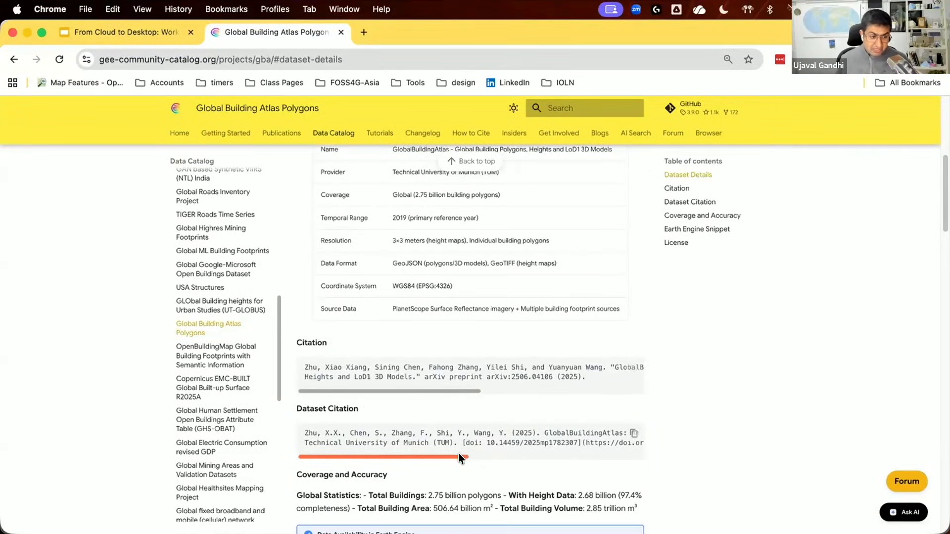
{"action": "left_click_drag", "start_coordinate": [583, 443], "coordinate": [434, 444]}
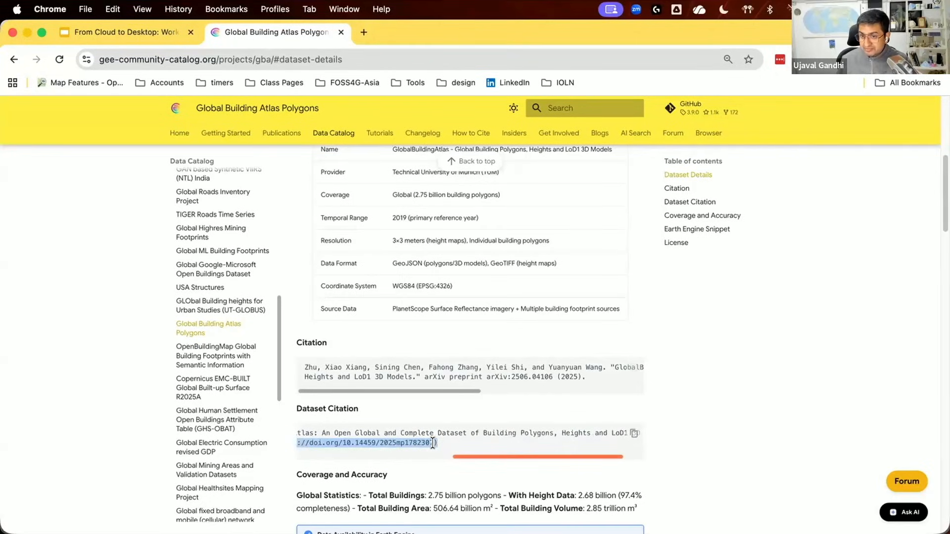
{"action": "left_click", "coordinate": [762, 435]}
{"action": "left_click_drag", "start_coordinate": [492, 456], "coordinate": [388, 448]}
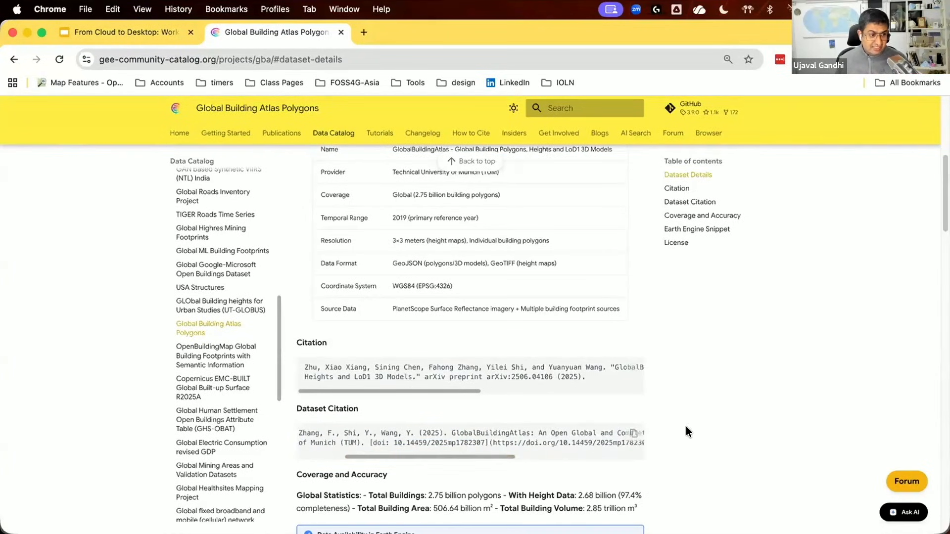
{"action": "scroll", "coordinate": [686, 426], "scroll_direction": "down", "scroll_amount": 3}
{"action": "scroll", "coordinate": [686, 426], "scroll_direction": "down", "scroll_amount": 15}
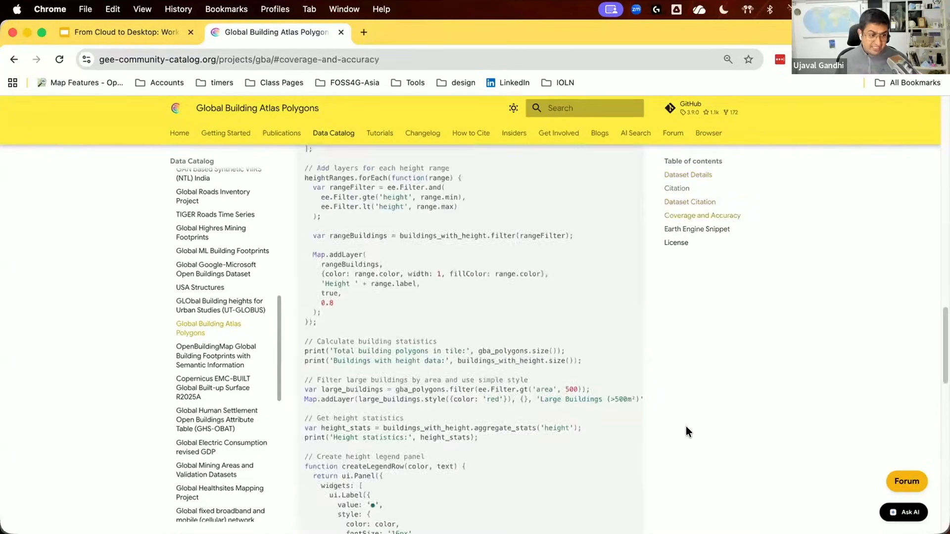
{"action": "scroll", "coordinate": [686, 426], "scroll_direction": "up", "scroll_amount": 20}
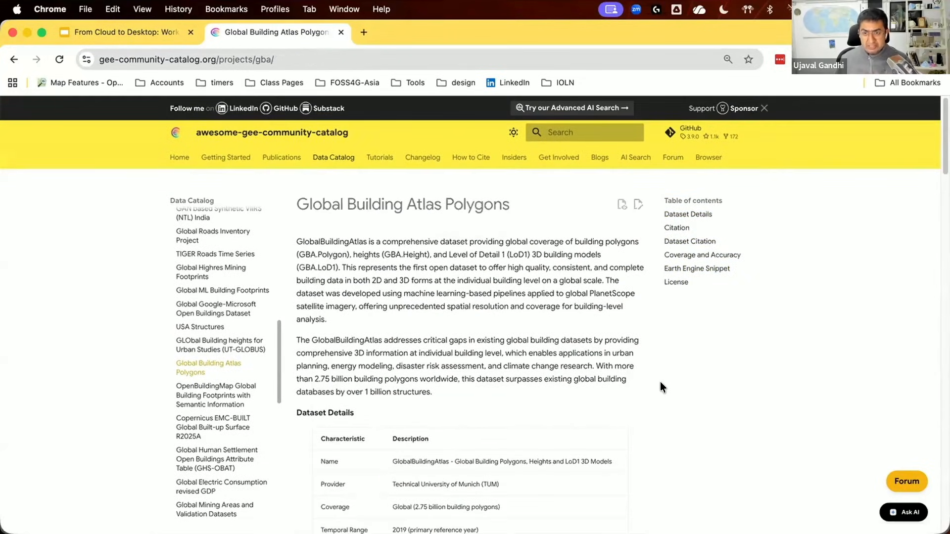
{"action": "scroll", "coordinate": [643, 371], "scroll_direction": "down", "scroll_amount": 15}
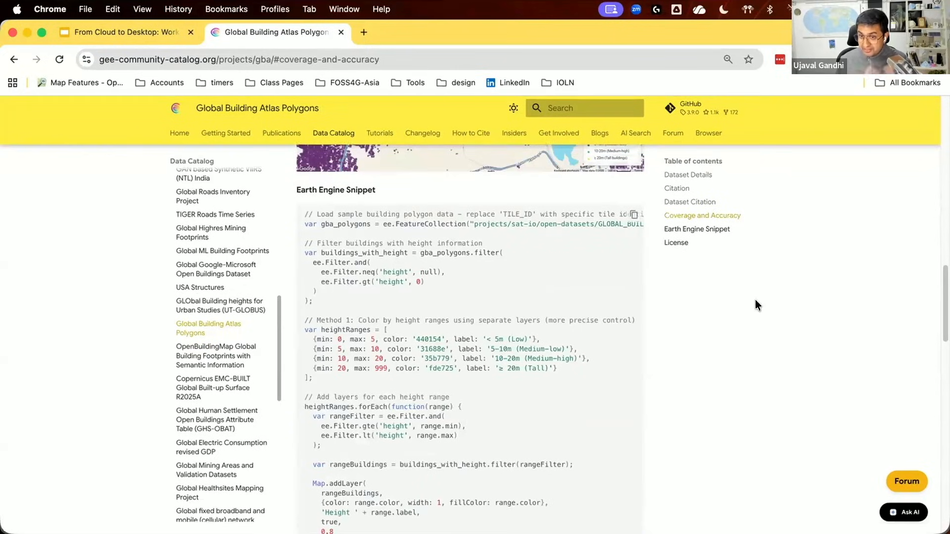
- Collapse the Global Utilities, Assets and Amenities Layers theme and search the community catalog for "tree canopy"
{"action": "scroll", "coordinate": [227, 364], "scroll_direction": "up", "scroll_amount": 5}
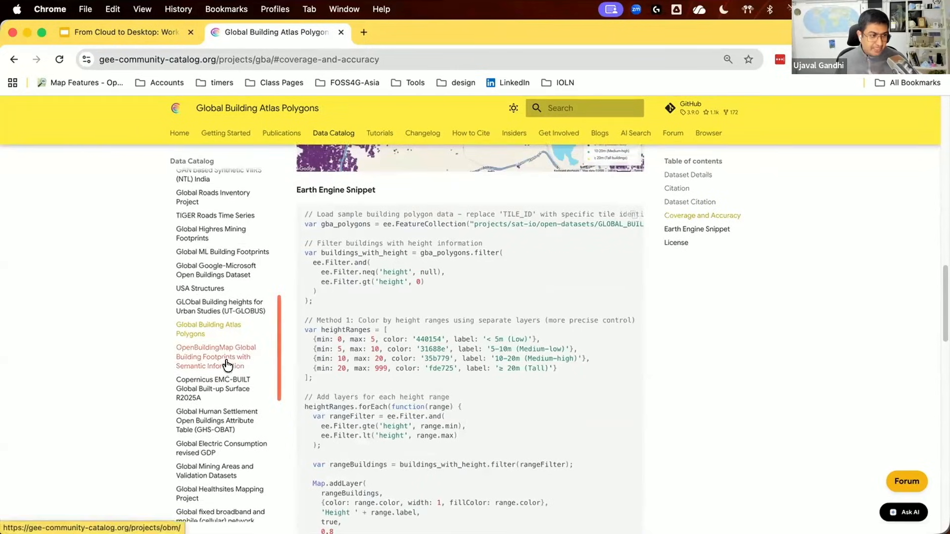
{"action": "scroll", "coordinate": [200, 277], "scroll_direction": "up", "scroll_amount": 3}
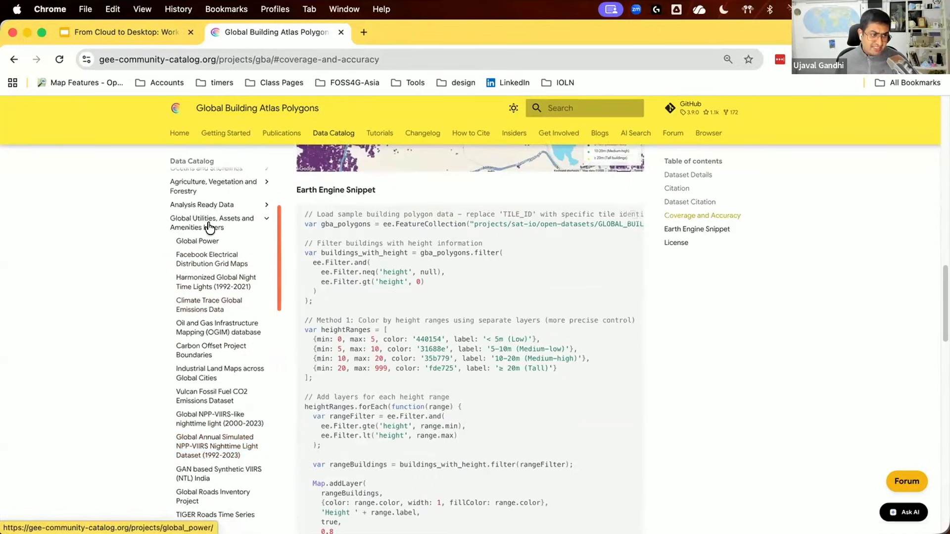
{"action": "left_click", "coordinate": [207, 227]}
{"action": "left_click", "coordinate": [610, 109]}
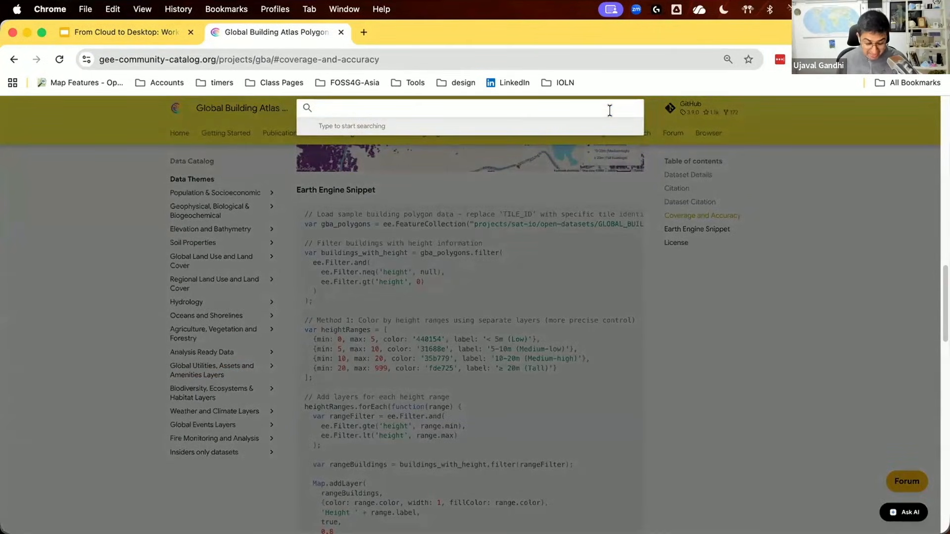
{"action": "type", "text": "tree co"}
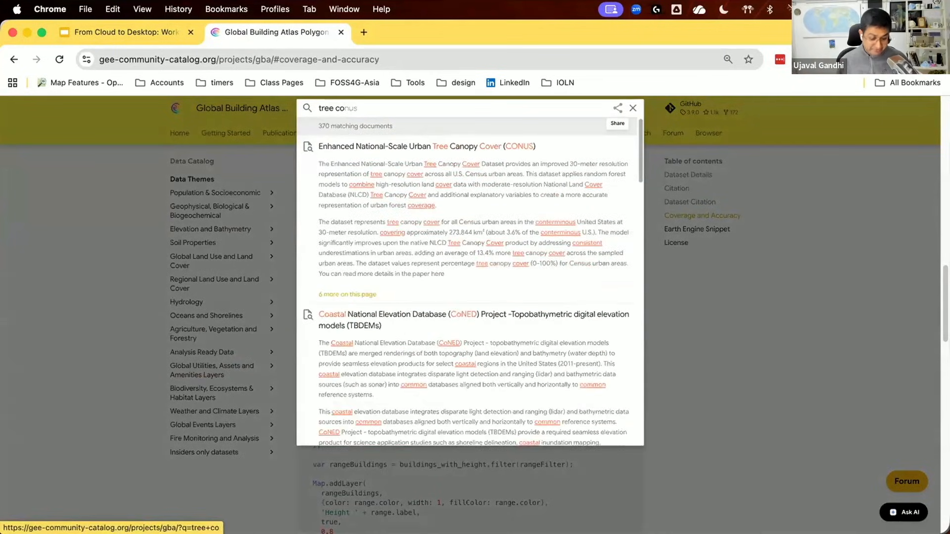
{"action": "key", "text": "BackSpace"}
{"action": "type", "text": "ano"}
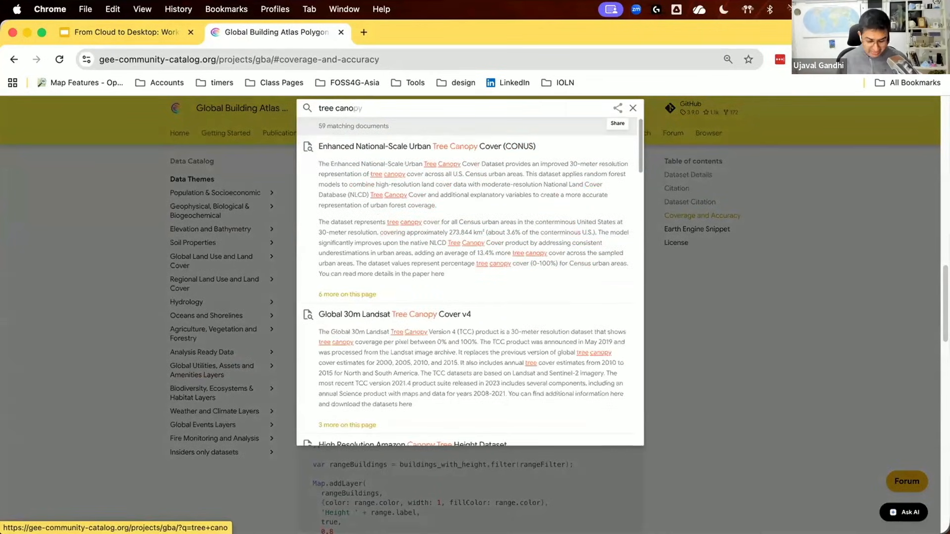
{"action": "type", "text": "py"}
{"action": "key", "text": "Return"}
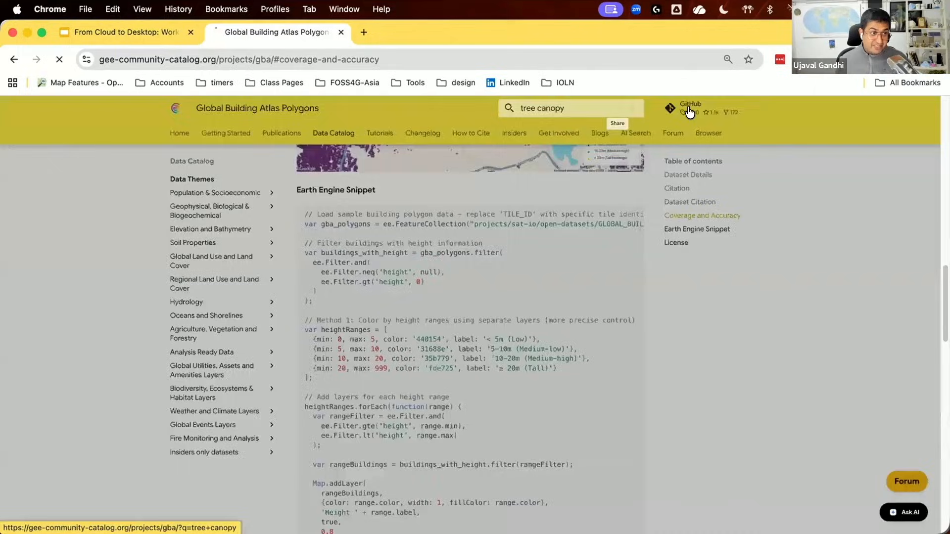
- Look through the tree canopy search results and open High Resolution 1m Global Canopy Height Maps
{"action": "scroll", "coordinate": [445, 270], "scroll_direction": "down", "scroll_amount": 5}
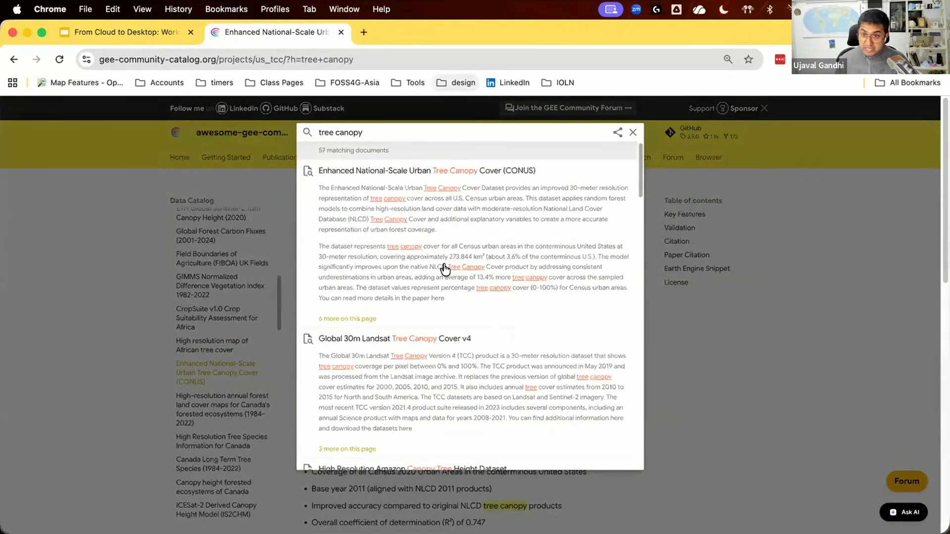
{"action": "scroll", "coordinate": [444, 277], "scroll_direction": "down", "scroll_amount": 2}
{"action": "scroll", "coordinate": [444, 280], "scroll_direction": "down", "scroll_amount": 10}
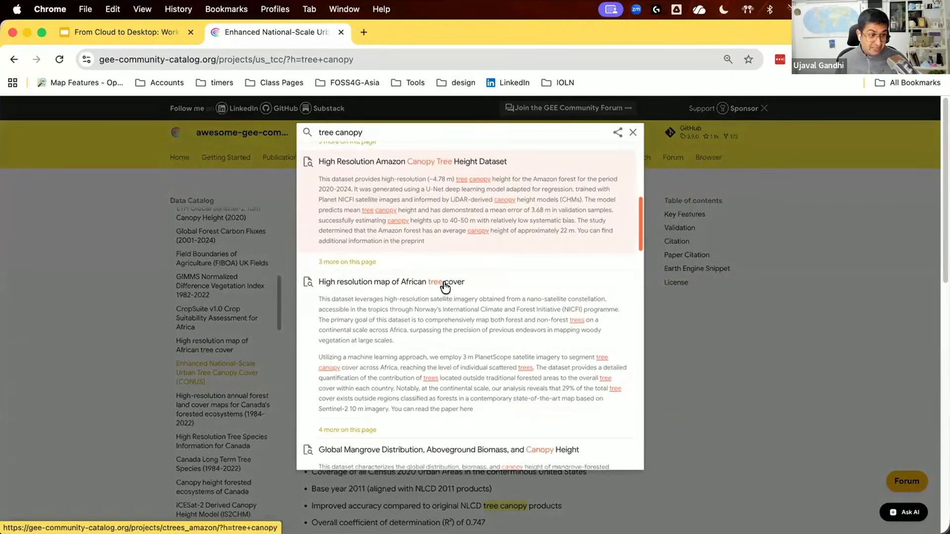
{"action": "scroll", "coordinate": [444, 290], "scroll_direction": "down", "scroll_amount": 10}
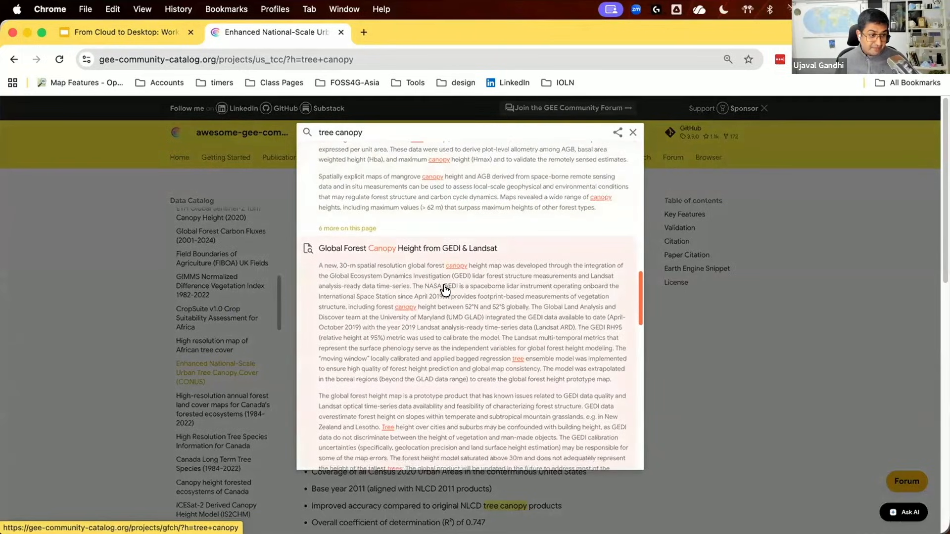
{"action": "scroll", "coordinate": [465, 240], "scroll_direction": "down", "scroll_amount": 5}
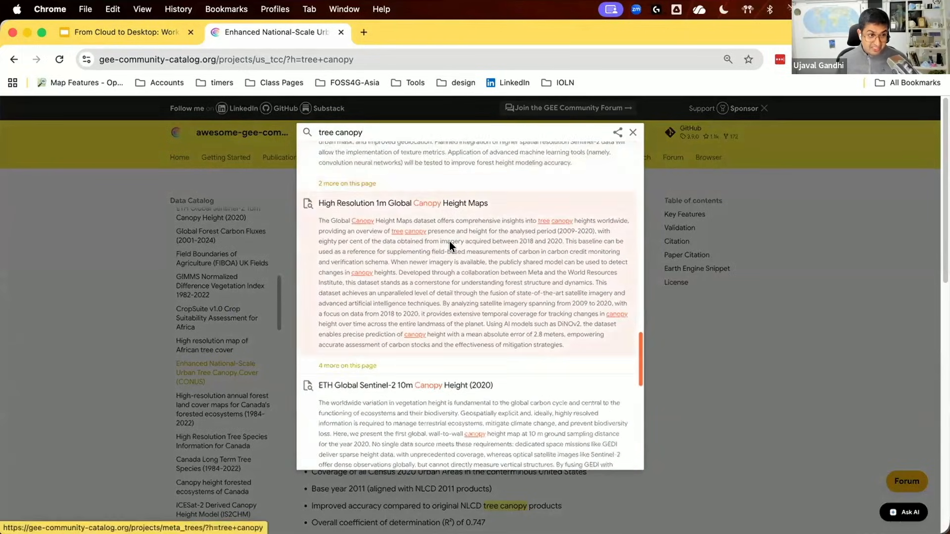
{"action": "left_click", "coordinate": [449, 242]}
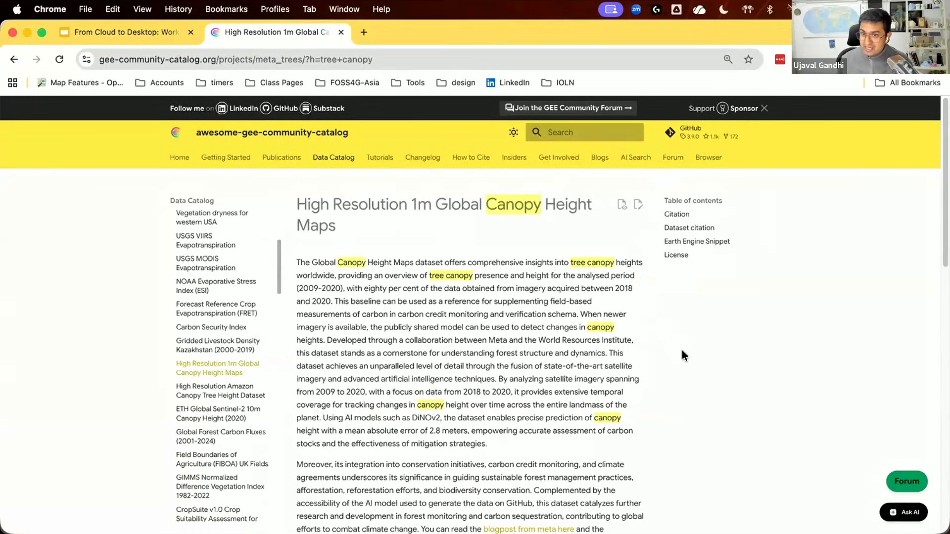
- Review the canopy height dataset page down to its Earth Engine snippet and open the linked sample code in the Code Editor
{"action": "scroll", "coordinate": [681, 350], "scroll_direction": "down", "scroll_amount": 2}
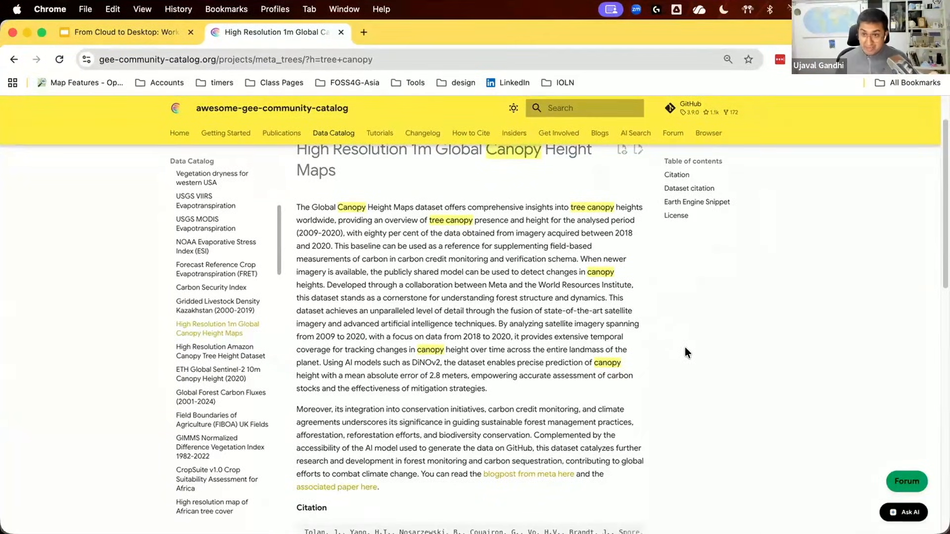
{"action": "scroll", "coordinate": [687, 349], "scroll_direction": "down", "scroll_amount": 10}
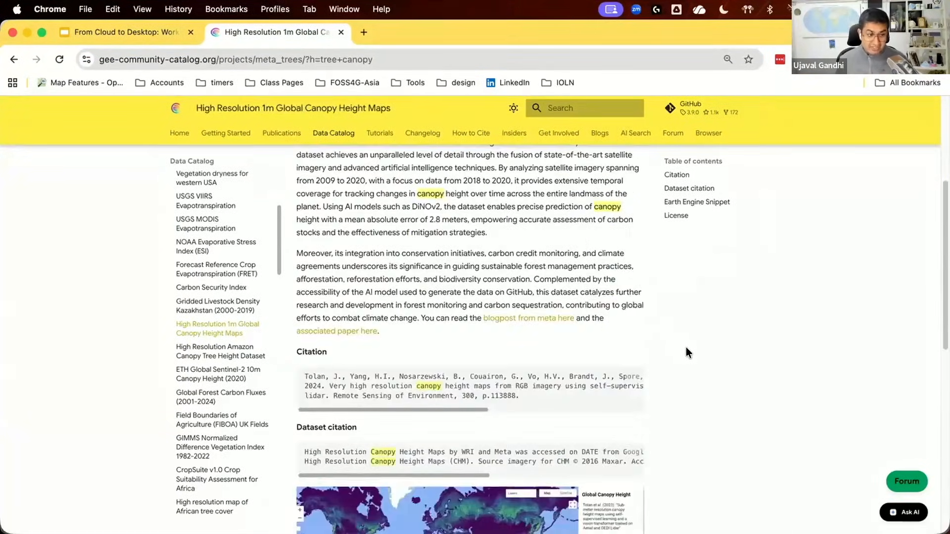
{"action": "scroll", "coordinate": [686, 347], "scroll_direction": "down", "scroll_amount": 3}
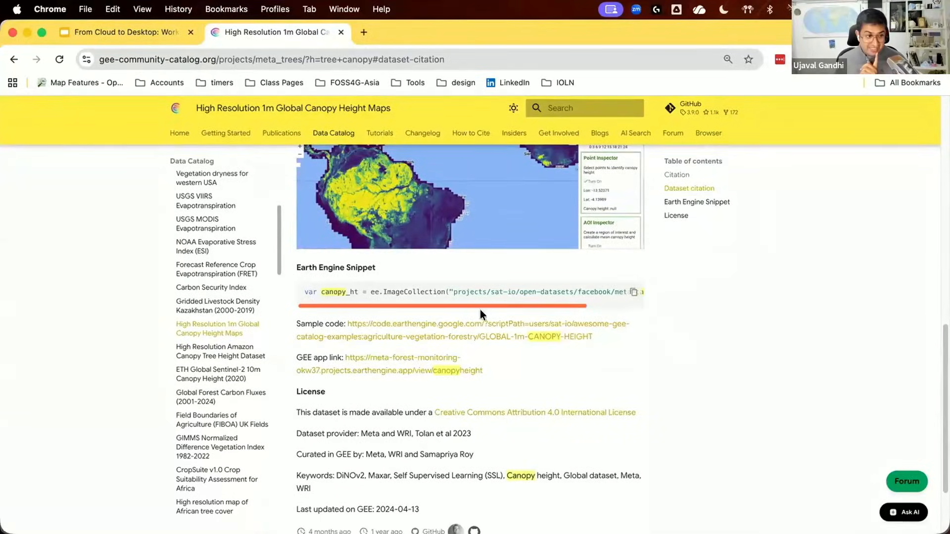
{"action": "left_click", "coordinate": [434, 323]}
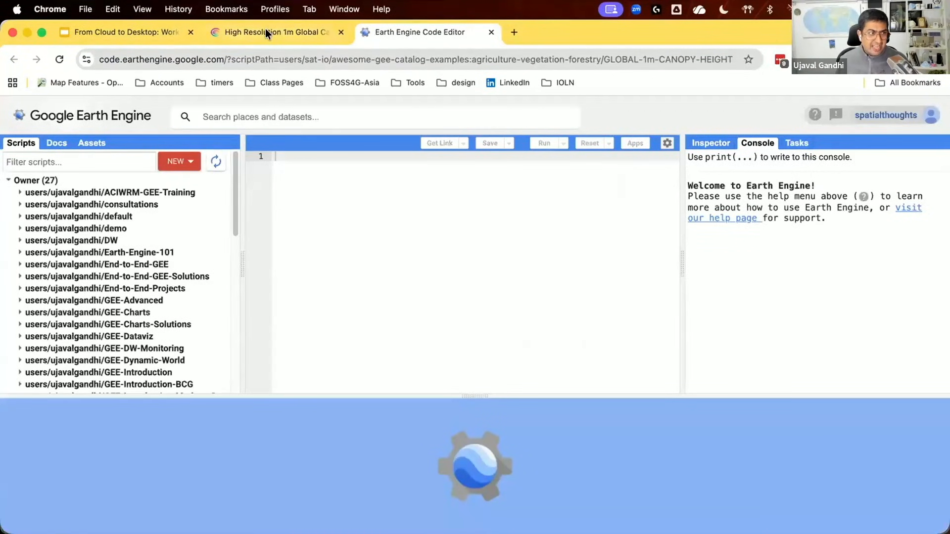
- Copy the collection ID from the canopy height page's snippet and enter projects/sat-io/open-datasets/facebook/meta-canopy-height as Image Collection ID in QGIS
{"action": "left_click", "coordinate": [267, 32]}
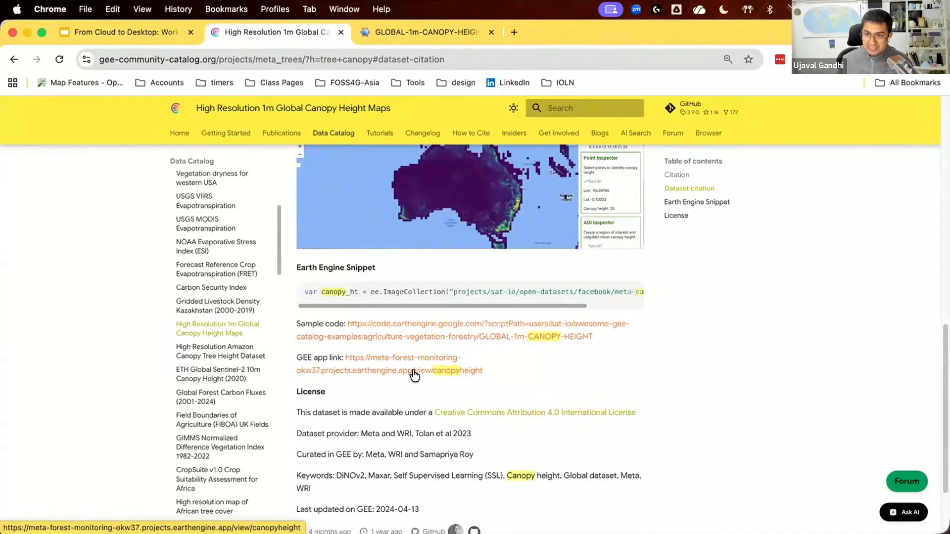
{"action": "left_click", "coordinate": [438, 34]}
{"action": "left_click", "coordinate": [316, 30]}
{"action": "scroll", "coordinate": [439, 292], "scroll_direction": "right", "scroll_amount": 5}
{"action": "left_click", "coordinate": [635, 293]}
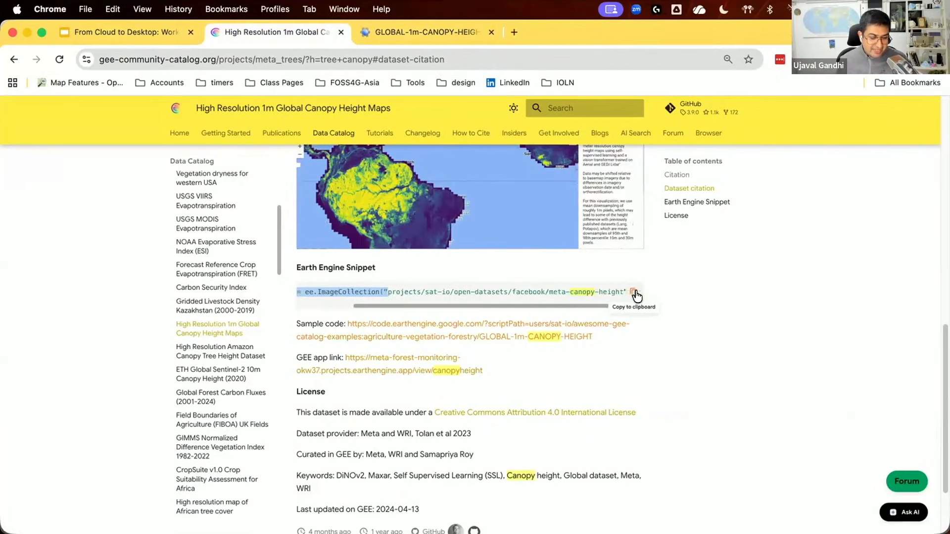
{"action": "left_click_drag", "start_coordinate": [623, 292], "coordinate": [388, 292]}
{"action": "key", "text": "super+c"}
{"action": "key", "text": "super+Tab"}
{"action": "left_click", "coordinate": [478, 158]}
{"action": "key", "text": "super+v"}
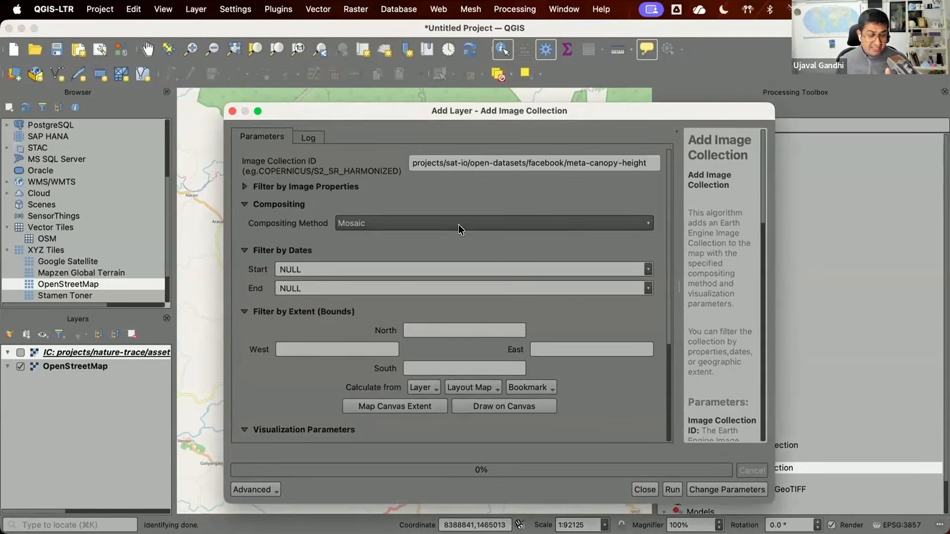
- Select cover_code as the first band and limit the image collection to the current map canvas extent
{"action": "scroll", "coordinate": [290, 400], "scroll_direction": "down", "scroll_amount": 3}
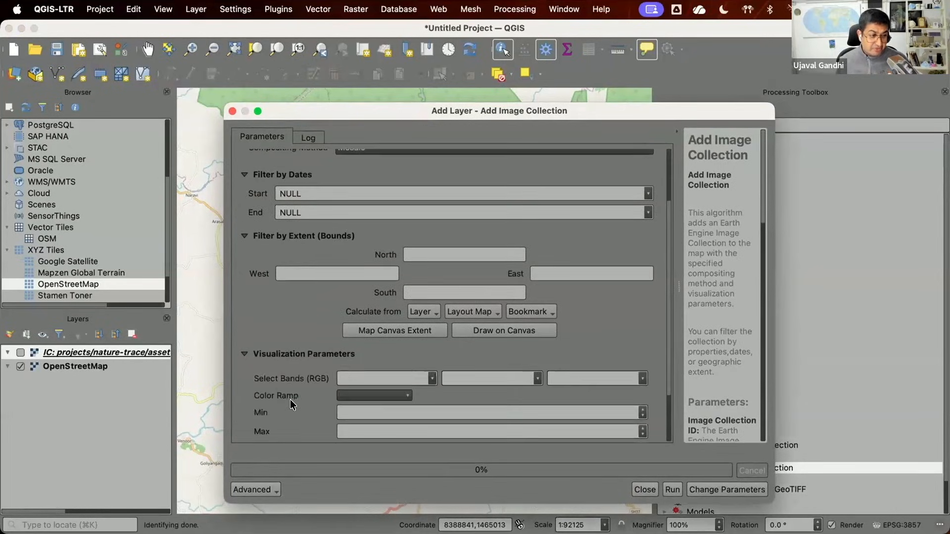
{"action": "left_click", "coordinate": [429, 377]}
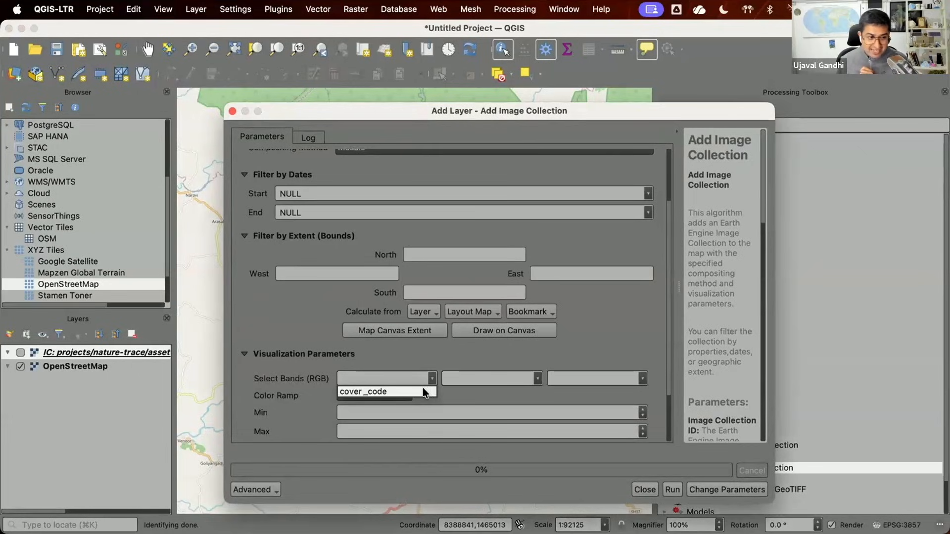
{"action": "left_click", "coordinate": [423, 390]}
{"action": "scroll", "coordinate": [665, 261], "scroll_direction": "up", "scroll_amount": 5}
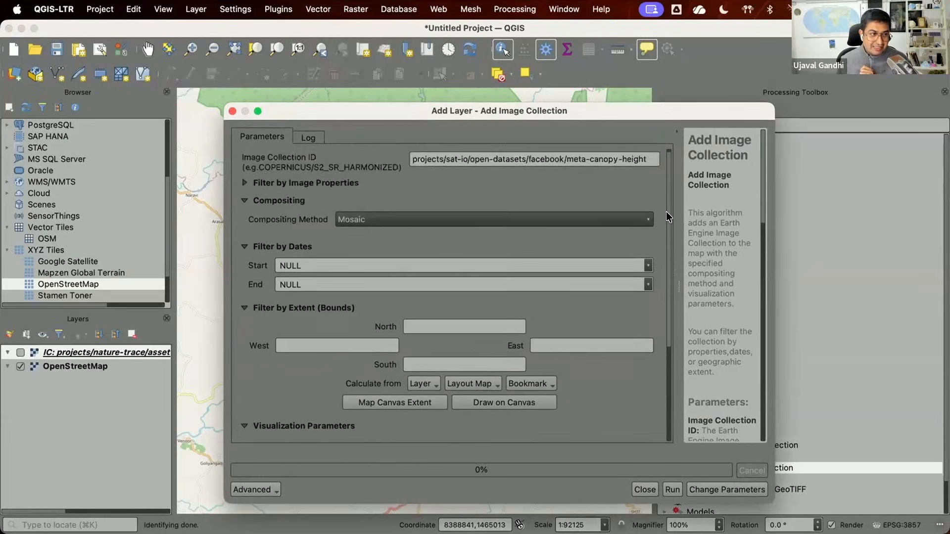
{"action": "left_click", "coordinate": [384, 401]}
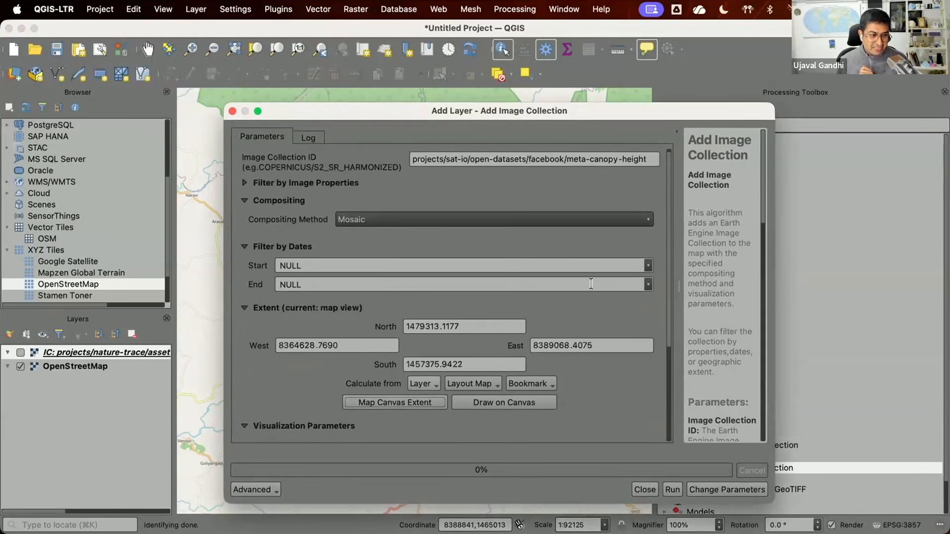
- Style the canopy height layer with the Rocket color ramp, a minimum of 0 and a maximum of 25
{"action": "scroll", "coordinate": [661, 347], "scroll_direction": "down", "scroll_amount": 5}
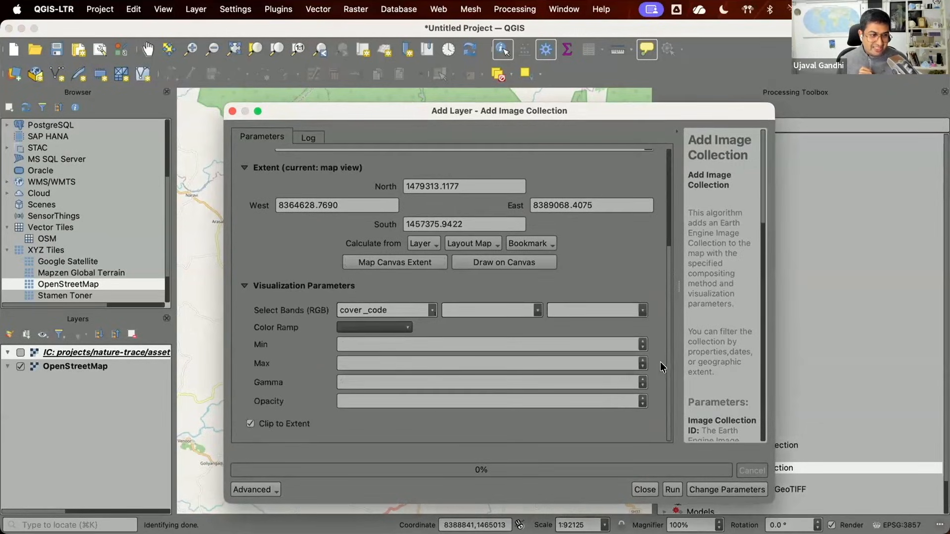
{"action": "left_click", "coordinate": [405, 327]}
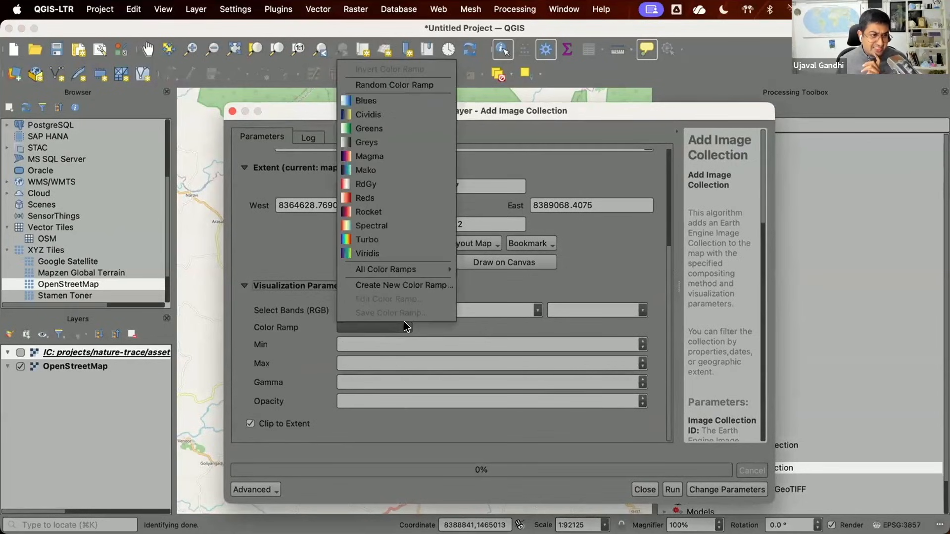
{"action": "left_click", "coordinate": [399, 215]}
{"action": "left_click", "coordinate": [345, 343]}
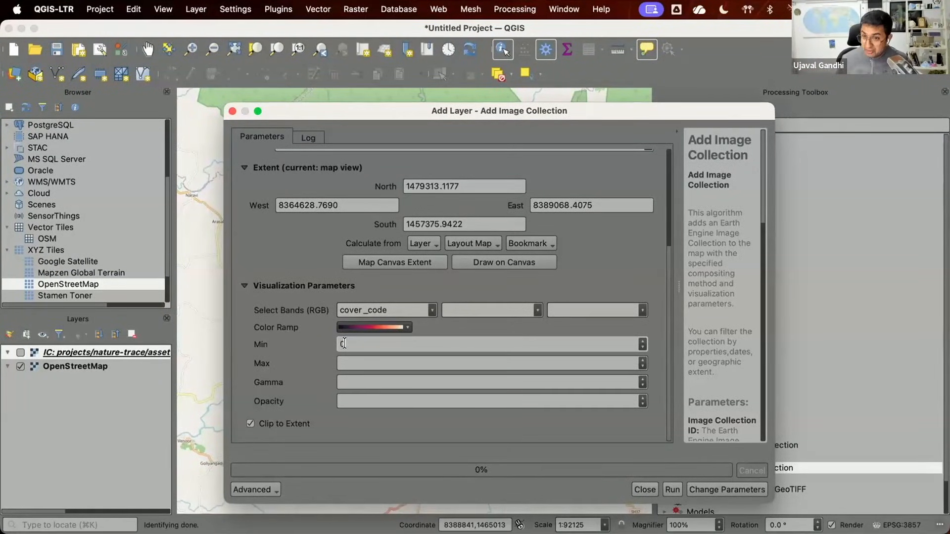
{"action": "key", "text": "Tab"}
{"action": "type", "text": "25"}
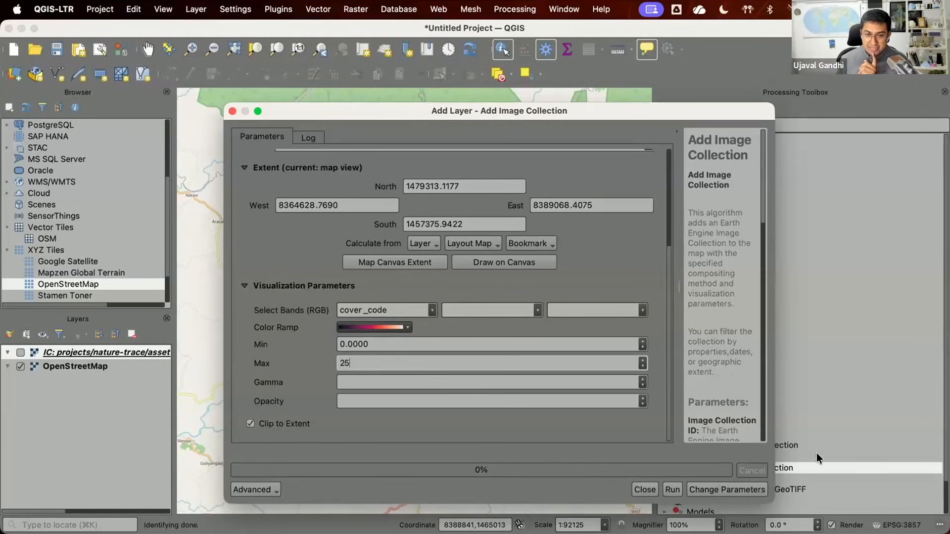
- Run Add Image Collection, close its dialog and pan the map slightly to redraw the canopy height layer
{"action": "left_click", "coordinate": [672, 489]}
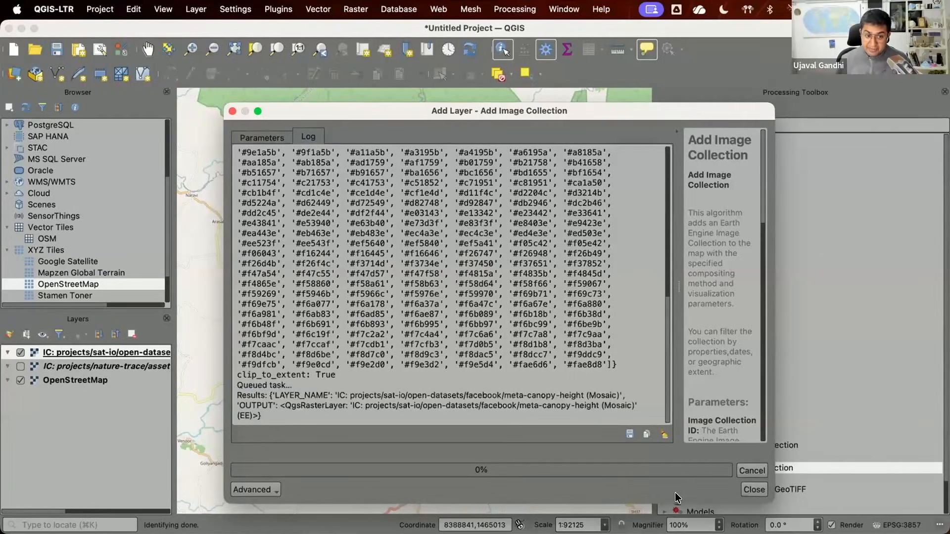
{"action": "left_click", "coordinate": [746, 490]}
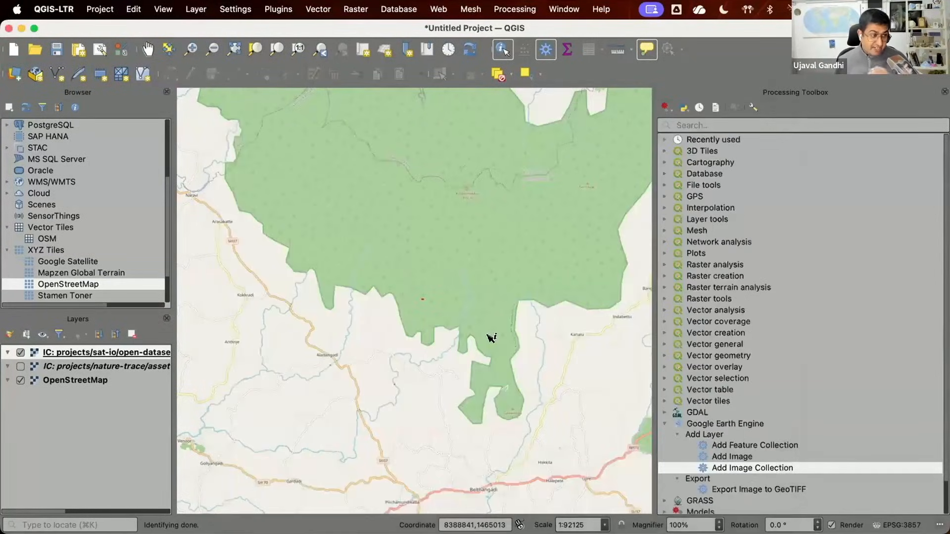
{"action": "left_click", "coordinate": [147, 49]}
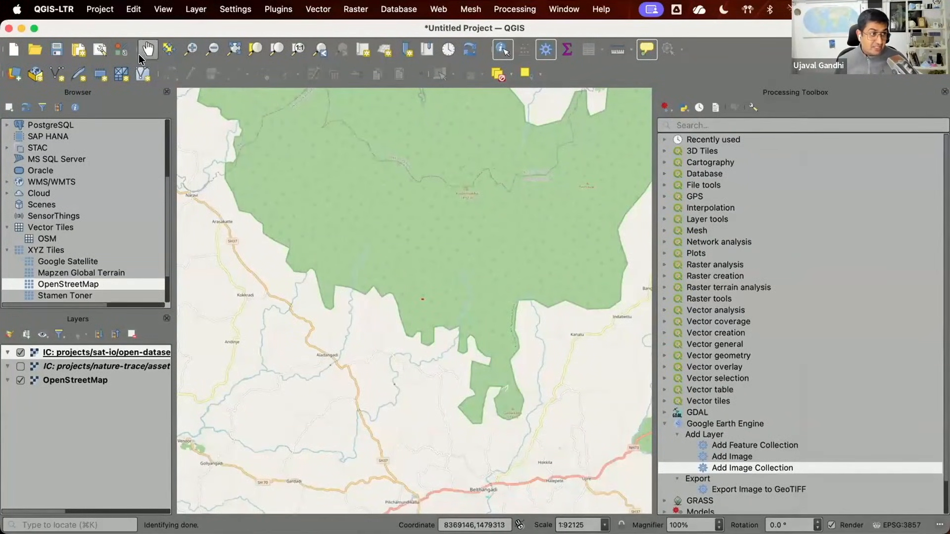
{"action": "left_click_drag", "start_coordinate": [289, 187], "coordinate": [296, 188]}
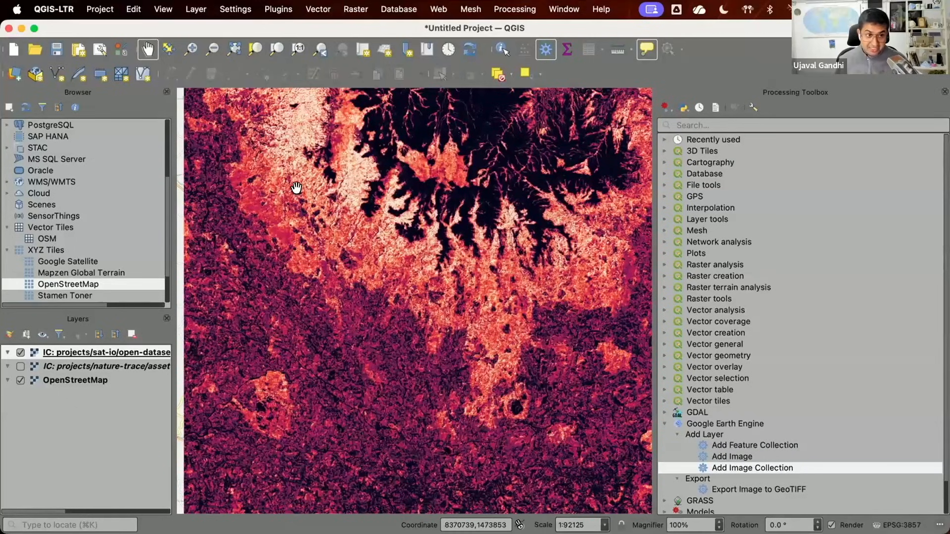
- Identify a canopy height pixel's value, then show the nature-trace layer and compare the two by toggling the canopy layer's visibility
{"action": "left_click", "coordinate": [495, 52]}
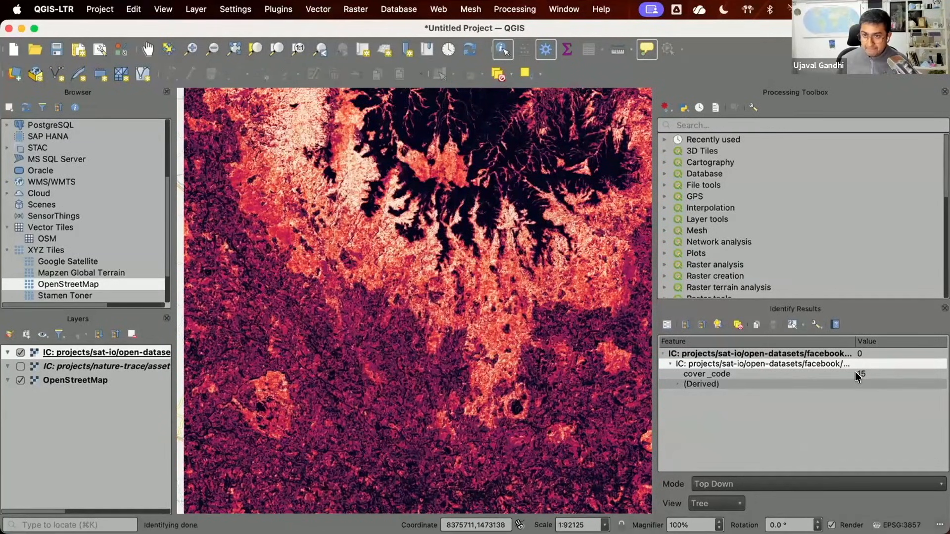
{"action": "left_click", "coordinate": [20, 366]}
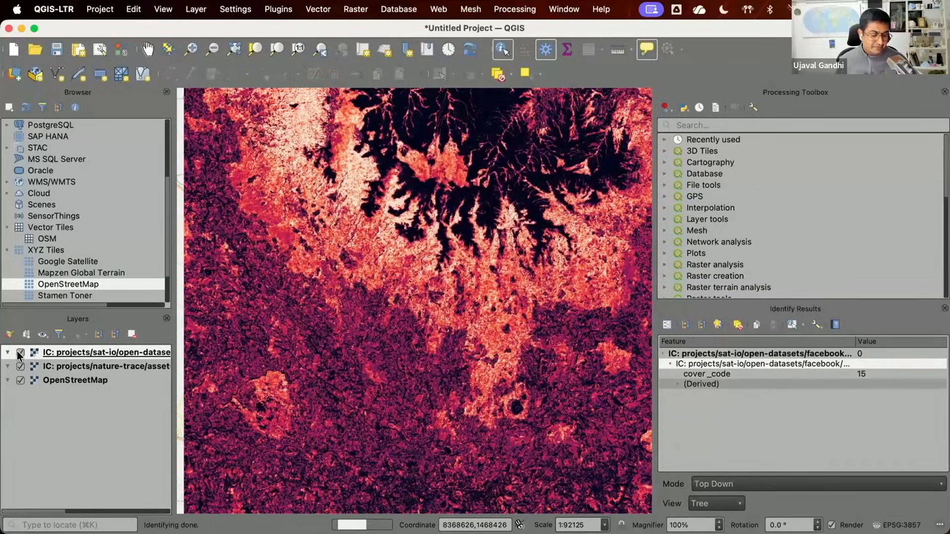
{"action": "left_click", "coordinate": [19, 354]}
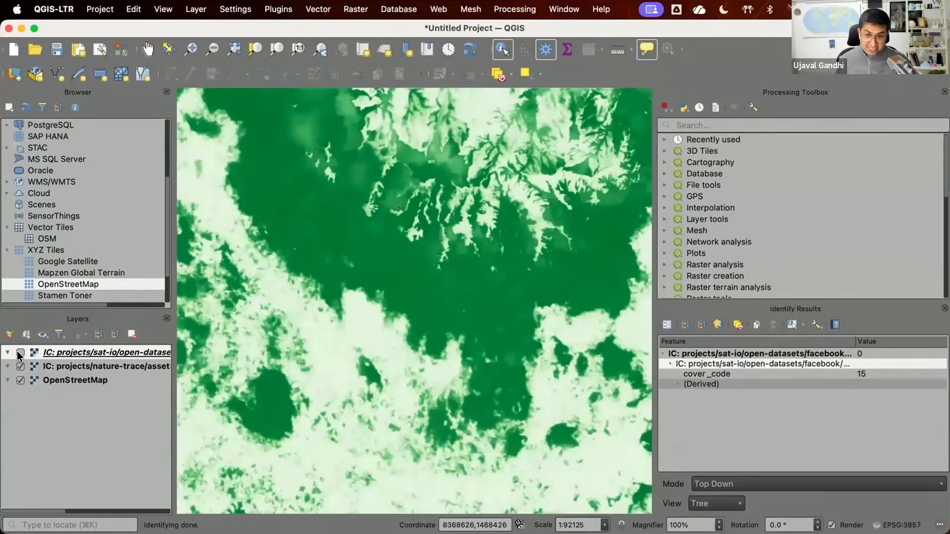
{"action": "left_click", "coordinate": [20, 354]}
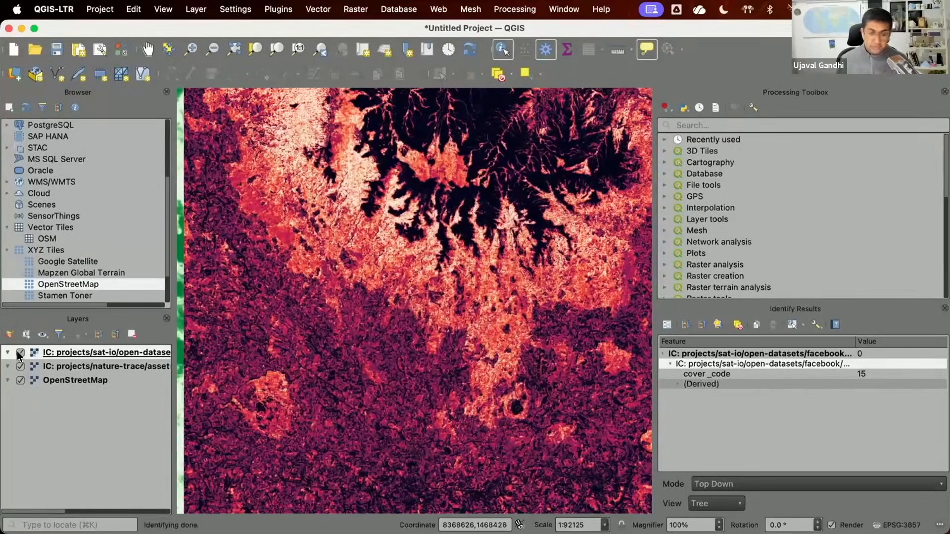
- Switch to Chrome and show the Earth Engine Datasets slide in full screen
{"action": "key", "text": "super+Tab"}
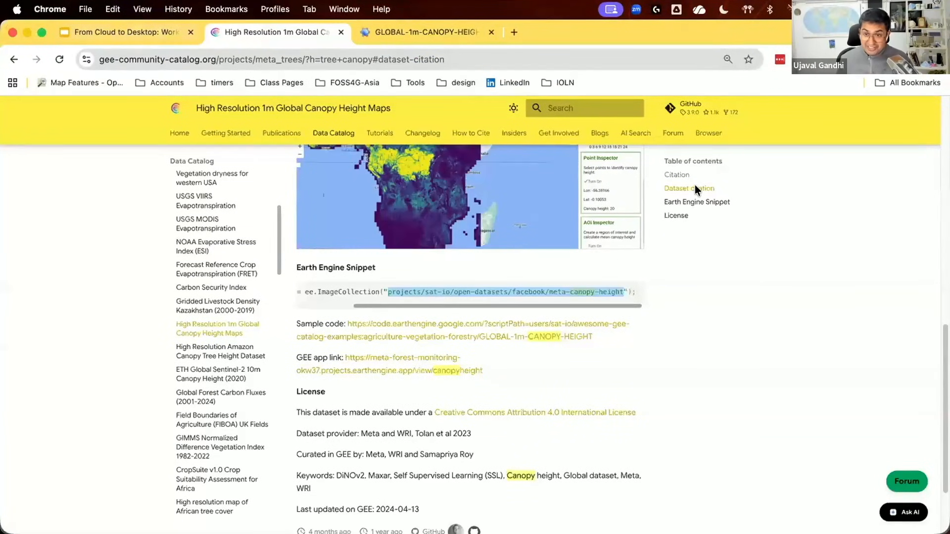
{"action": "key", "text": "ctrl+shift+Tab"}
{"action": "key", "text": "super+shift+f"}
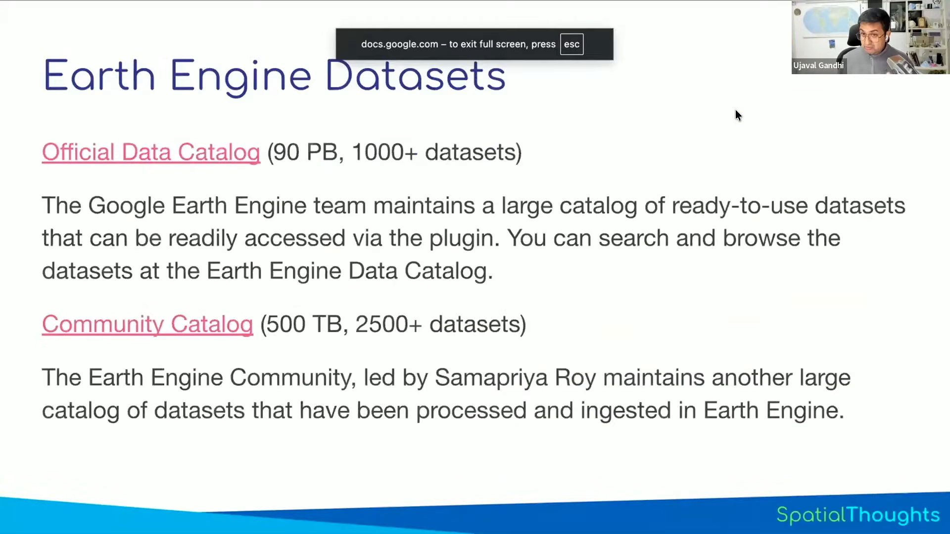
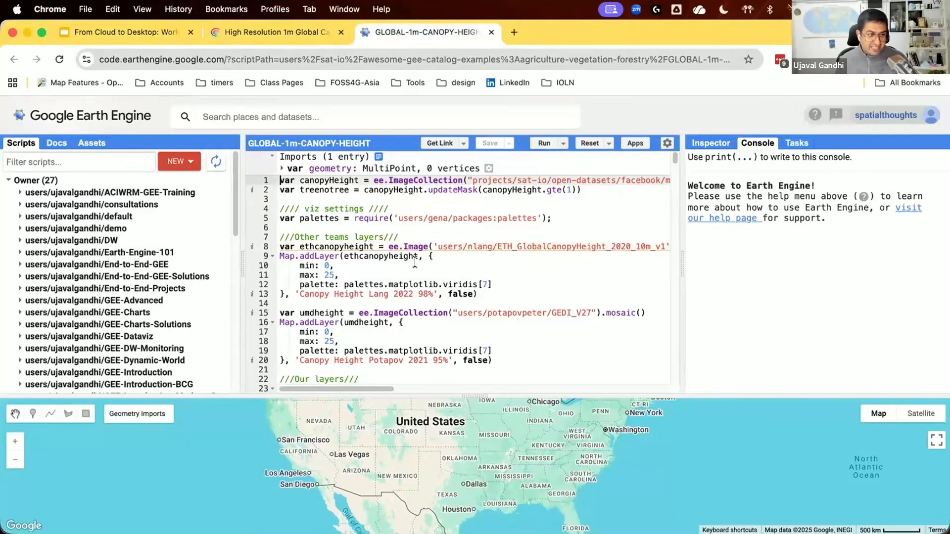
- Widen the code area and copy the ETH_GlobalCanopyHeight_2020_10m_v1 asset path from line 8 of the sample script
{"action": "mouse_move", "coordinate": [414, 248]}
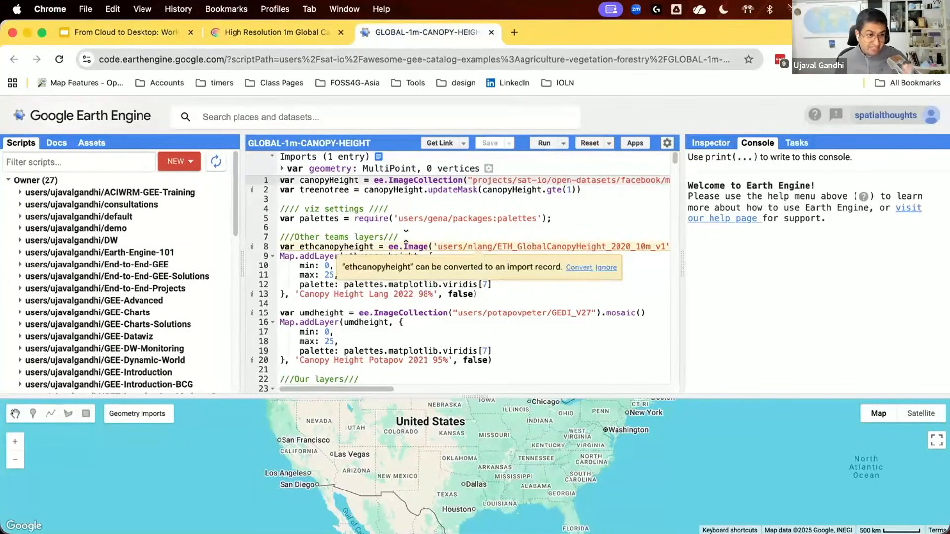
{"action": "double_click", "coordinate": [473, 246]}
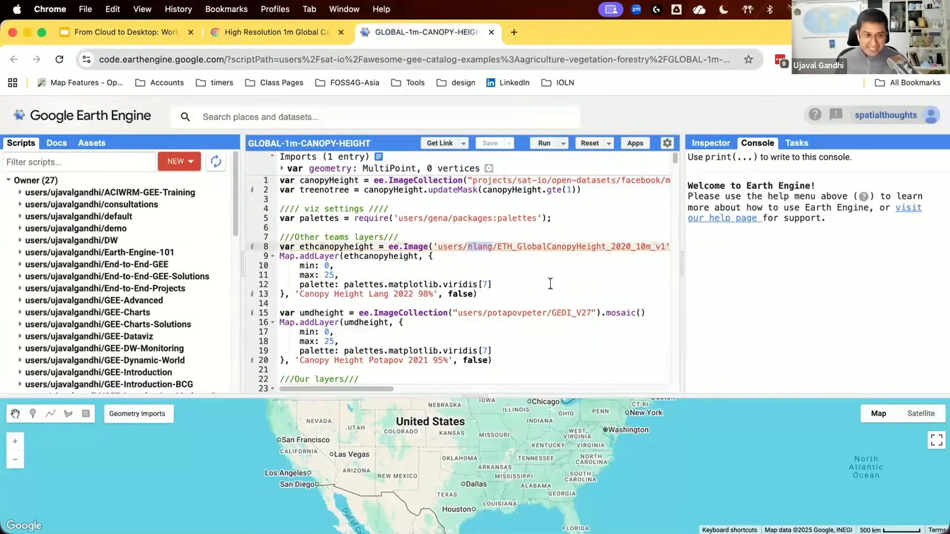
{"action": "left_click_drag", "start_coordinate": [682, 255], "coordinate": [705, 255]}
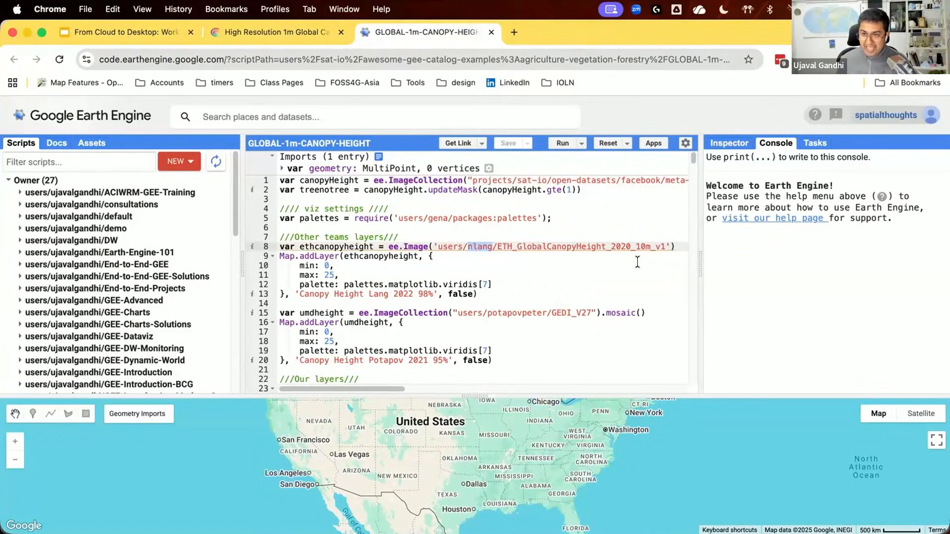
{"action": "left_click_drag", "start_coordinate": [664, 243], "coordinate": [439, 246]}
{"action": "key", "text": "super+c"}
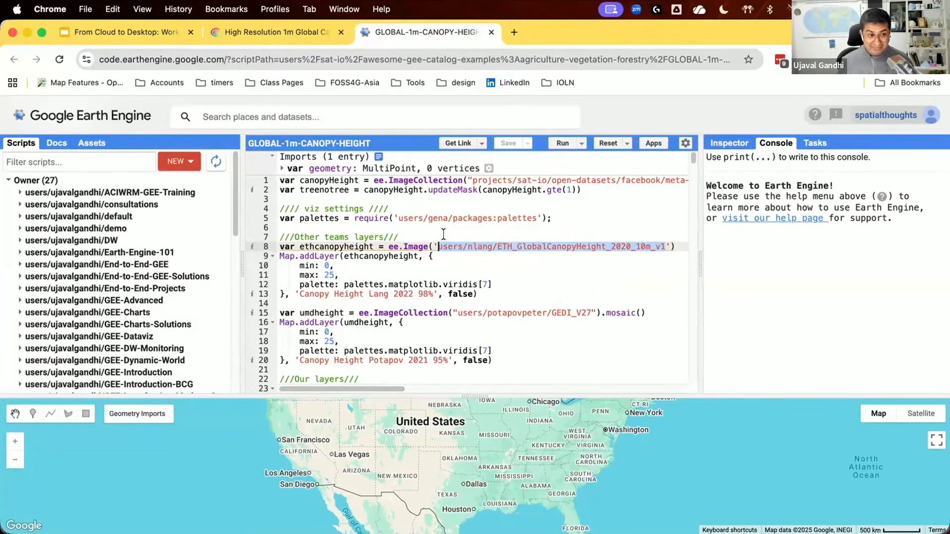
{"action": "mouse_move", "coordinate": [401, 262]}
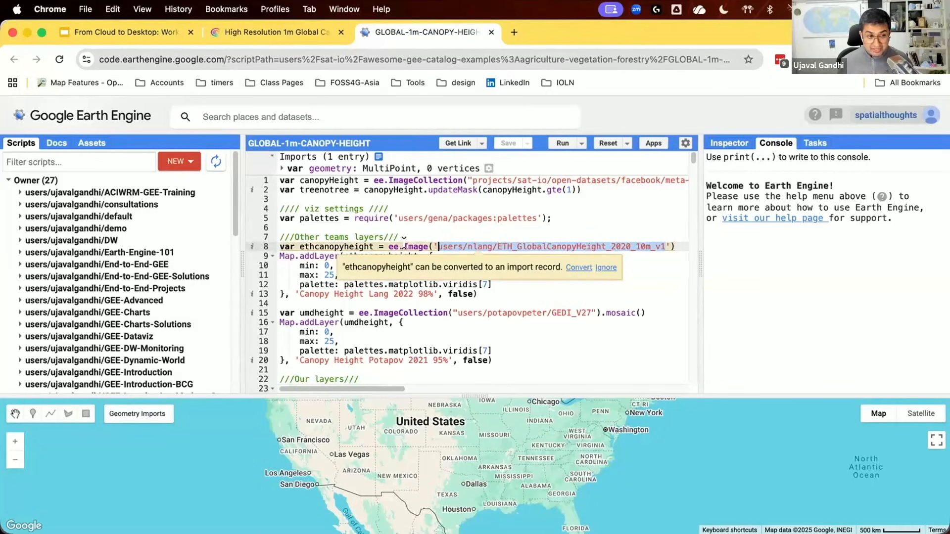
- Switch to QGIS, close the Identify Results and open Add Image with the copied ETH_GlobalCanopyHeight_2020_10m_v1 path as Image ID
{"action": "key", "text": "super+space"}
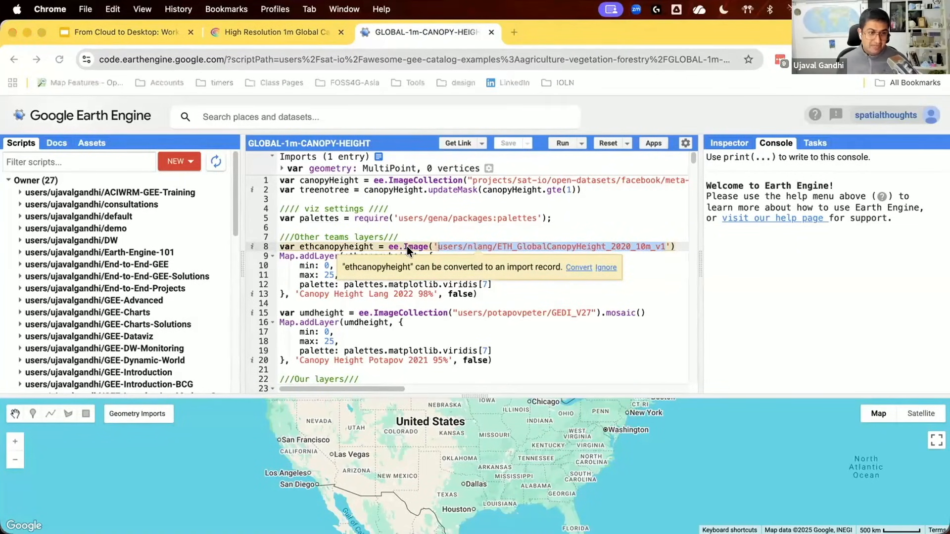
{"action": "key", "text": "super+Tab"}
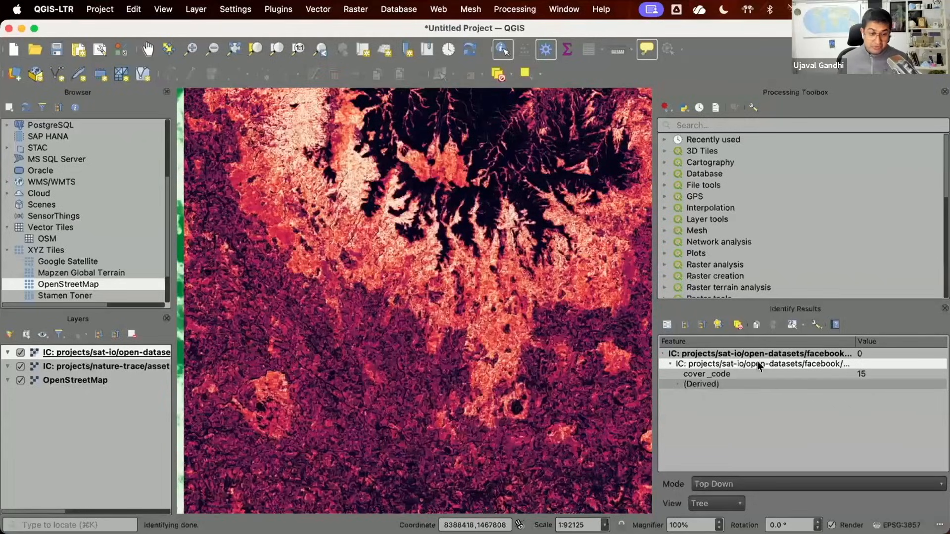
{"action": "left_click", "coordinate": [514, 9]}
{"action": "left_click", "coordinate": [945, 308]}
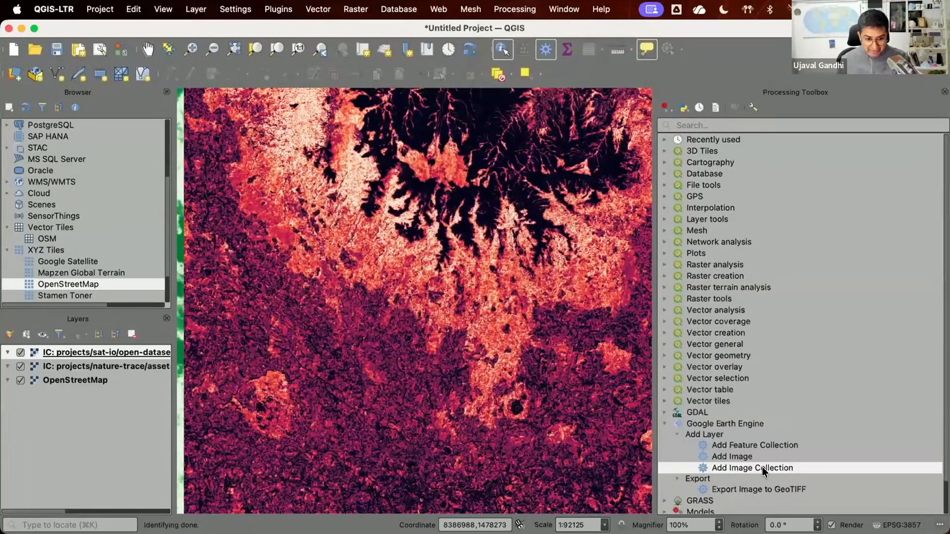
{"action": "left_click", "coordinate": [758, 454]}
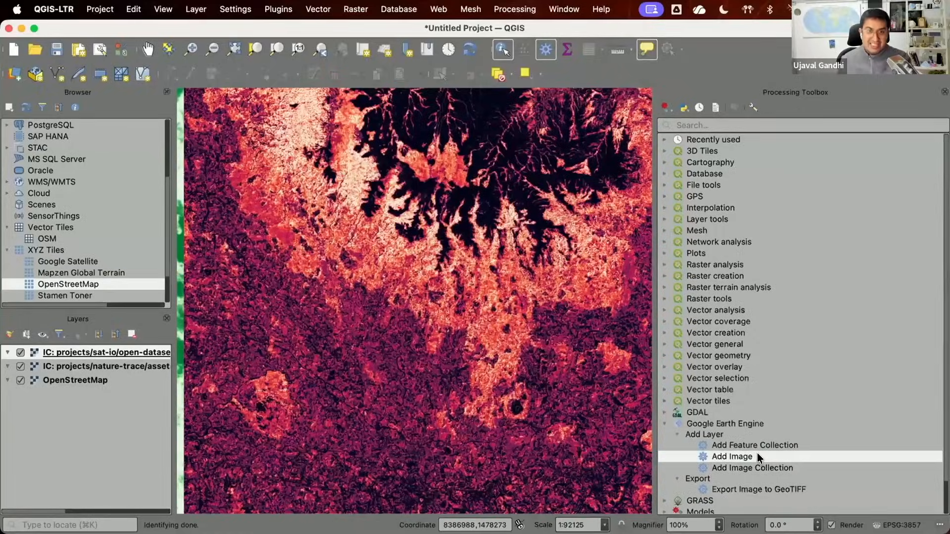
{"action": "double_click", "coordinate": [757, 452]}
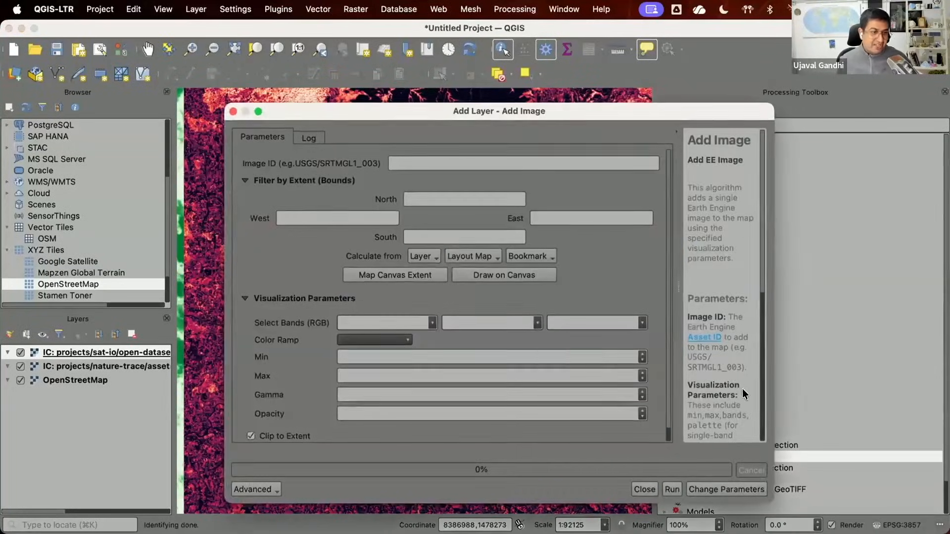
{"action": "left_click", "coordinate": [472, 163]}
{"action": "key", "text": "super+v"}
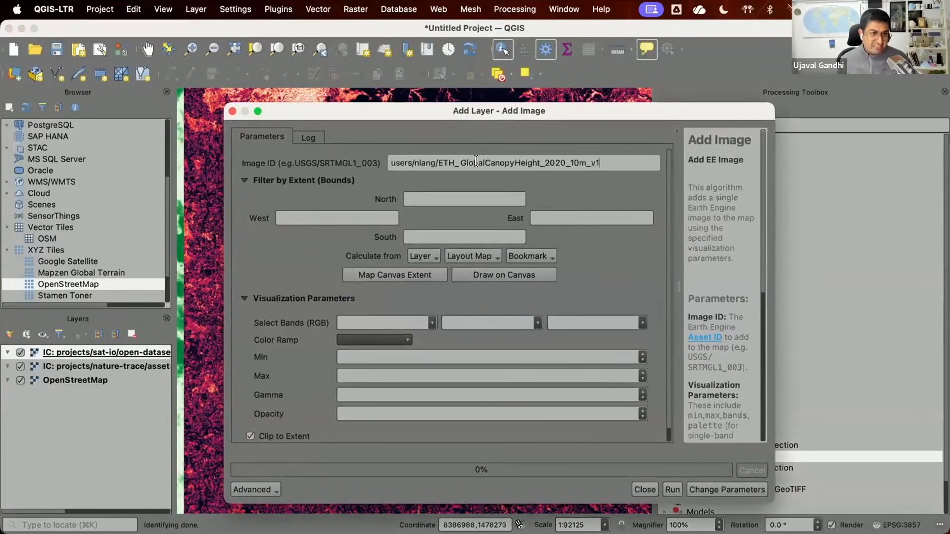
- Set the image's extent to the current map canvas, select band b1 and choose the Cividis color ramp
{"action": "left_click", "coordinate": [373, 276]}
{"action": "left_click", "coordinate": [428, 322]}
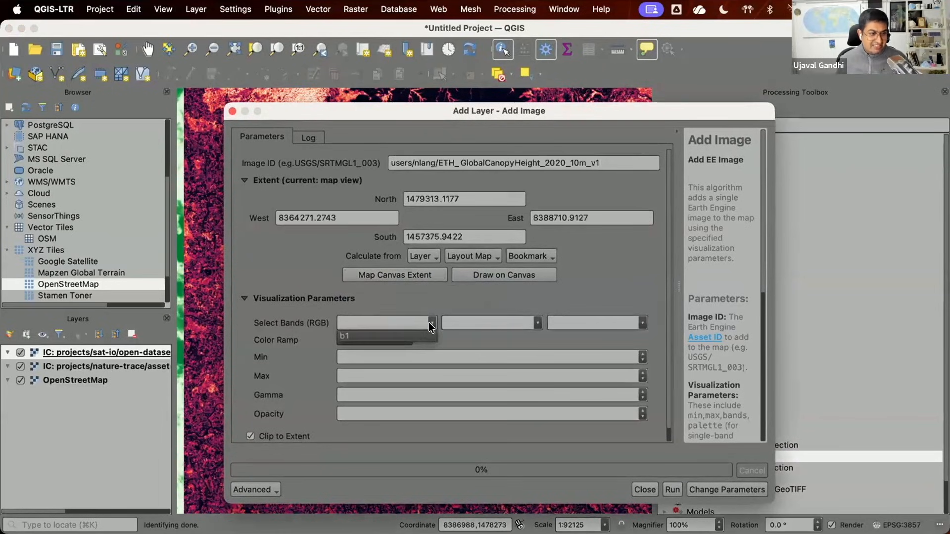
{"action": "left_click", "coordinate": [422, 331]}
{"action": "left_click", "coordinate": [408, 340]}
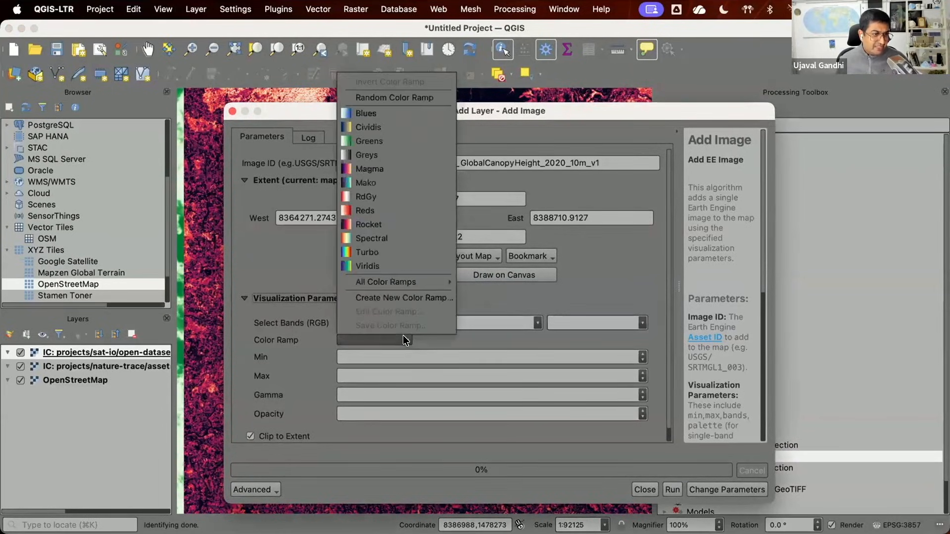
{"action": "left_click", "coordinate": [386, 128]}
- Set the visualization range to Min 0 and Max 25, run Add Image for the ETH canopy height layer and close the dialog
{"action": "left_click", "coordinate": [383, 354]}
{"action": "type", "text": "0"}
{"action": "left_click", "coordinate": [384, 372]}
{"action": "type", "text": "25"}
{"action": "left_click", "coordinate": [666, 491]}
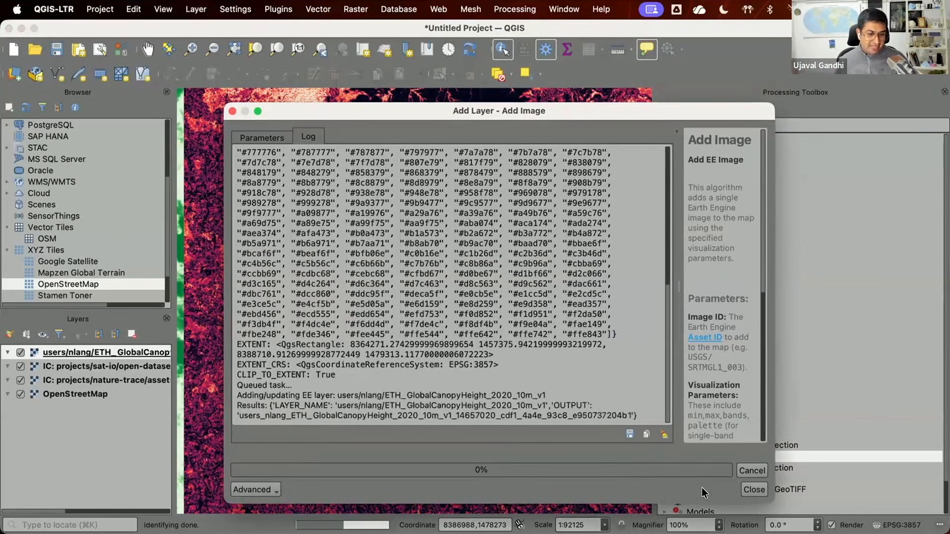
{"action": "left_click", "coordinate": [752, 490]}
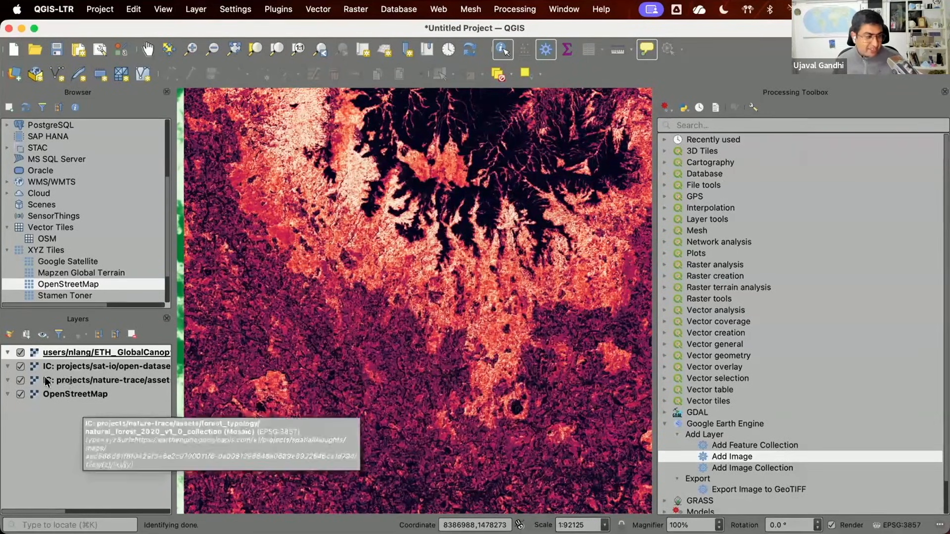
- Hide the nature-trace and sat-io layers and inspect the map with only the ETH canopy height layer and OpenStreetMap visible
{"action": "left_click", "coordinate": [19, 381]}
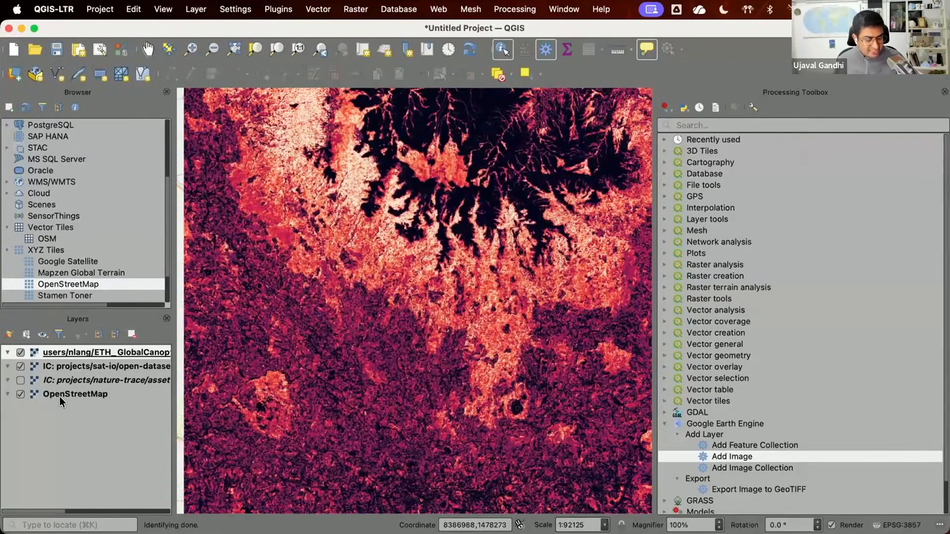
{"action": "left_click", "coordinate": [20, 366]}
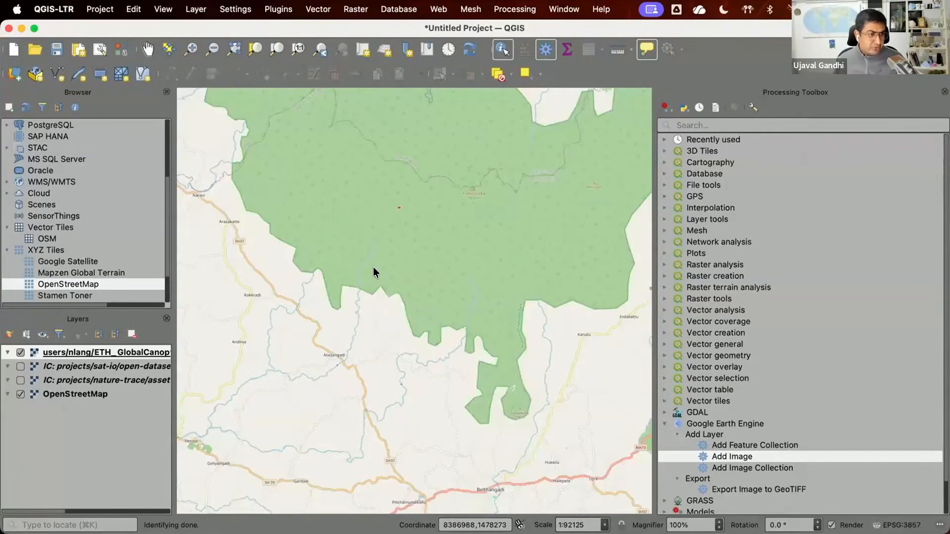
{"action": "left_click", "coordinate": [148, 49]}
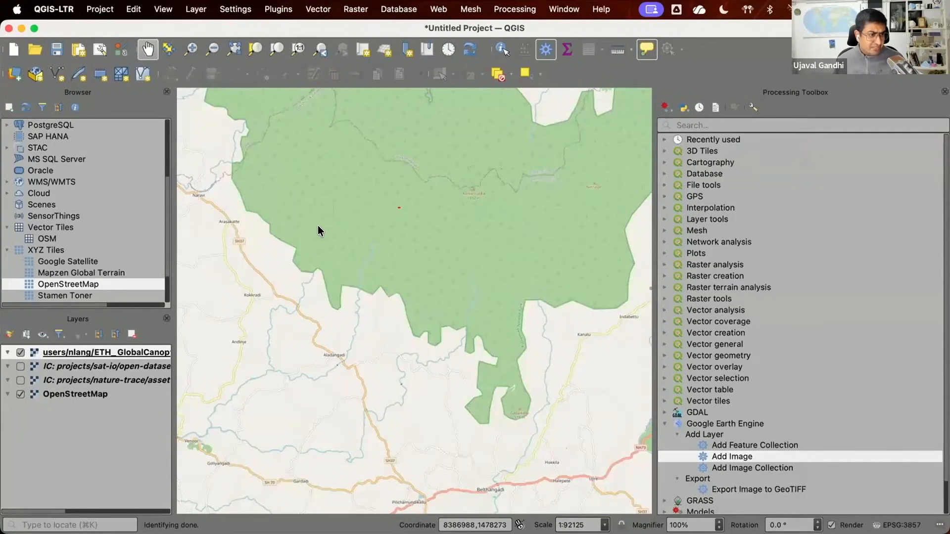
{"action": "left_click_drag", "start_coordinate": [238, 174], "coordinate": [247, 175]}
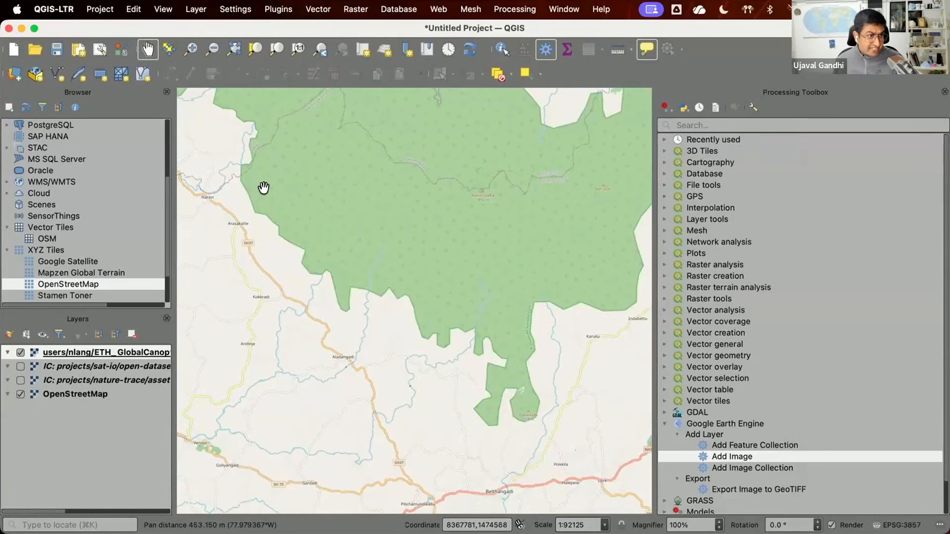
{"action": "left_click_drag", "start_coordinate": [276, 192], "coordinate": [275, 194]}
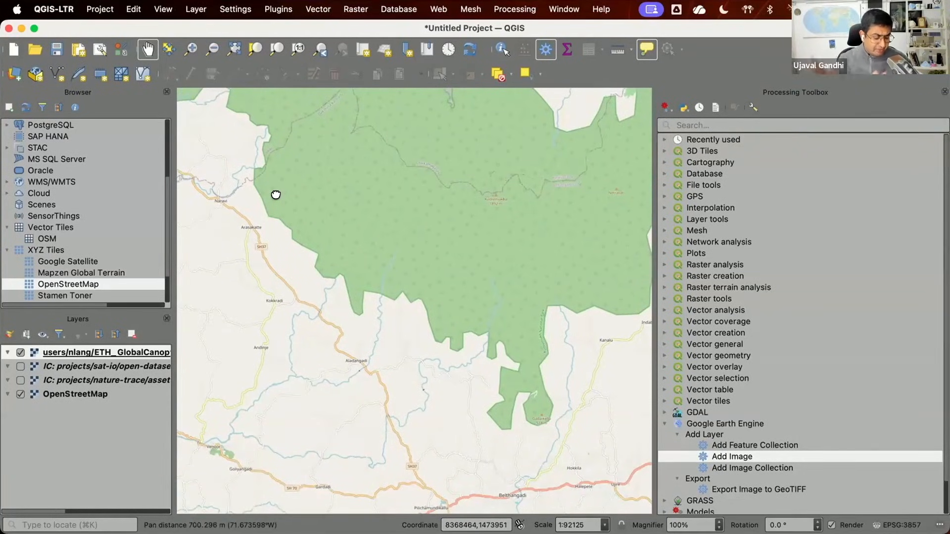
{"action": "left_click_drag", "start_coordinate": [276, 194], "coordinate": [275, 193]}
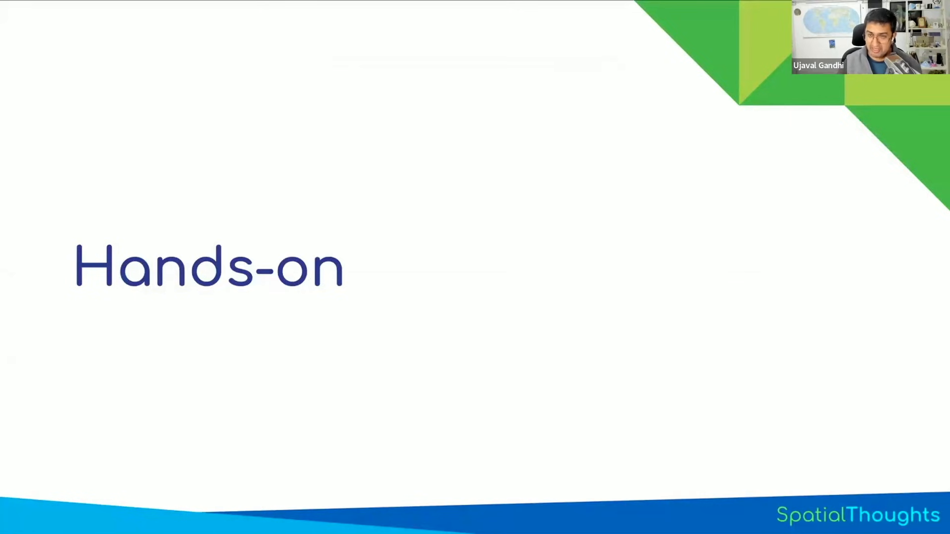
- Show the Hands-on with QGIS GEE Plugin slide and open the Downloading Images from Earth Engine section of the workshop page in Chrome
{"action": "key", "text": "Right"}
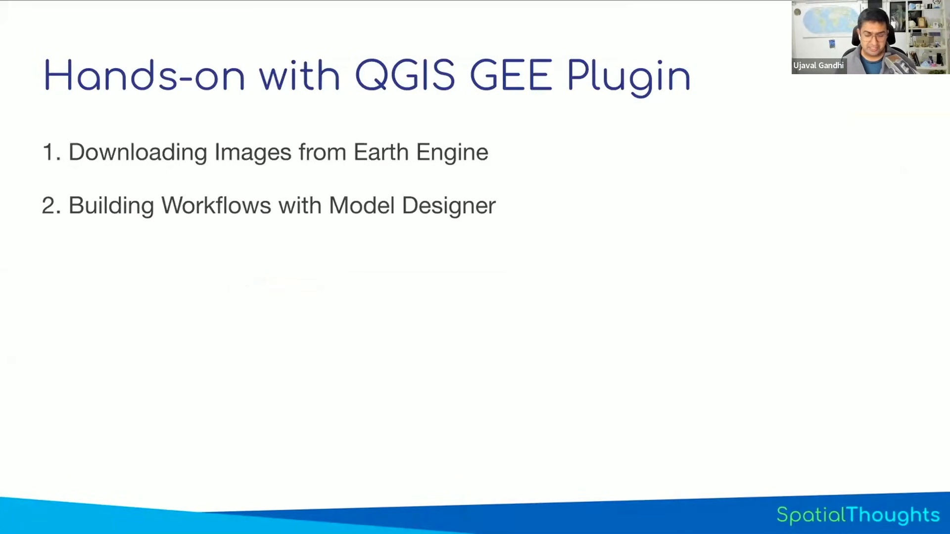
{"action": "key", "text": "ctrl+Tab"}
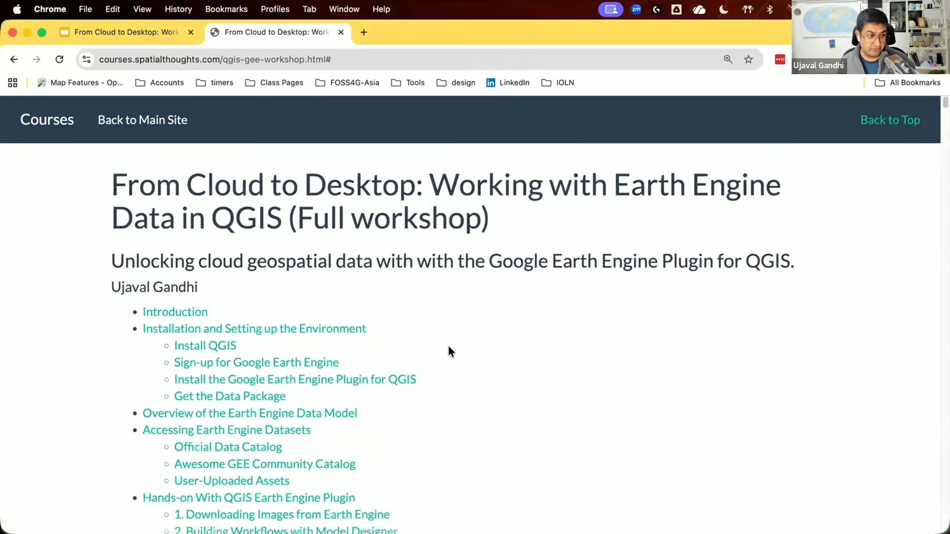
{"action": "scroll", "coordinate": [450, 352], "scroll_direction": "down", "scroll_amount": 2}
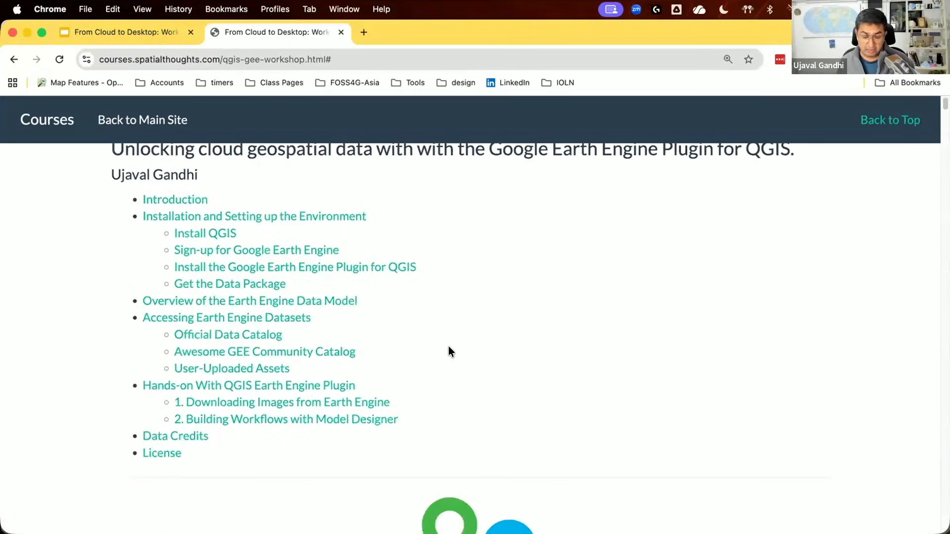
{"action": "left_click", "coordinate": [343, 399]}
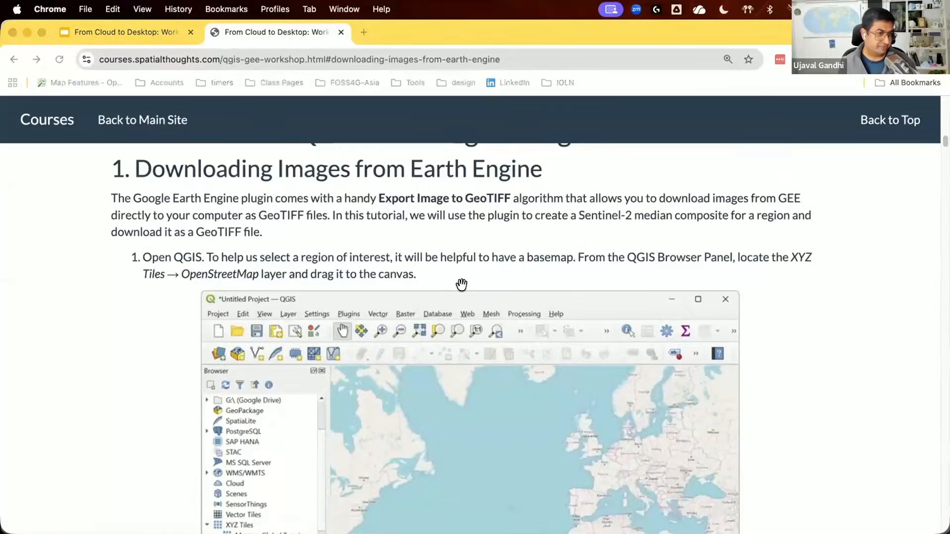
- Switch to QGIS with a new empty project, and narrow the Processing Toolbox to enlarge the map canvas
{"action": "key", "text": "super+Tab"}
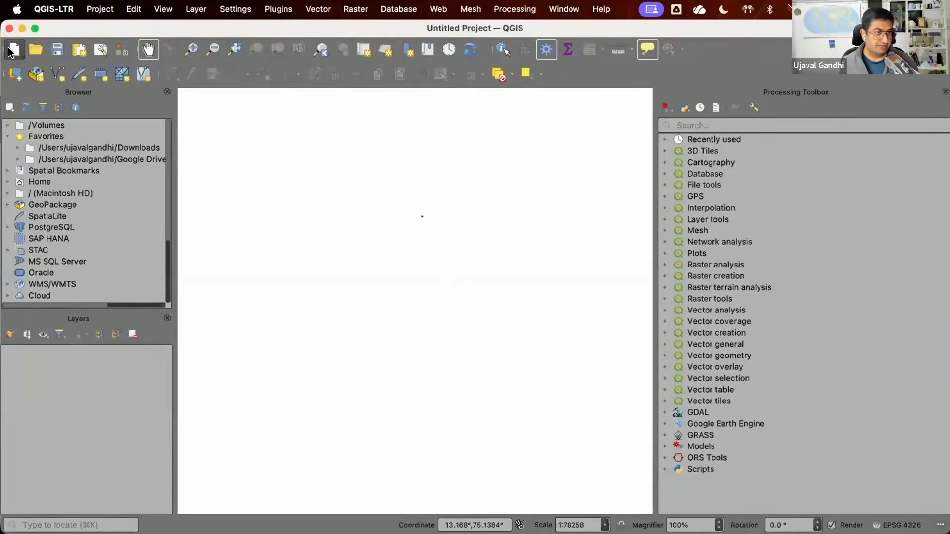
{"action": "left_click_drag", "start_coordinate": [652, 134], "coordinate": [765, 37]}
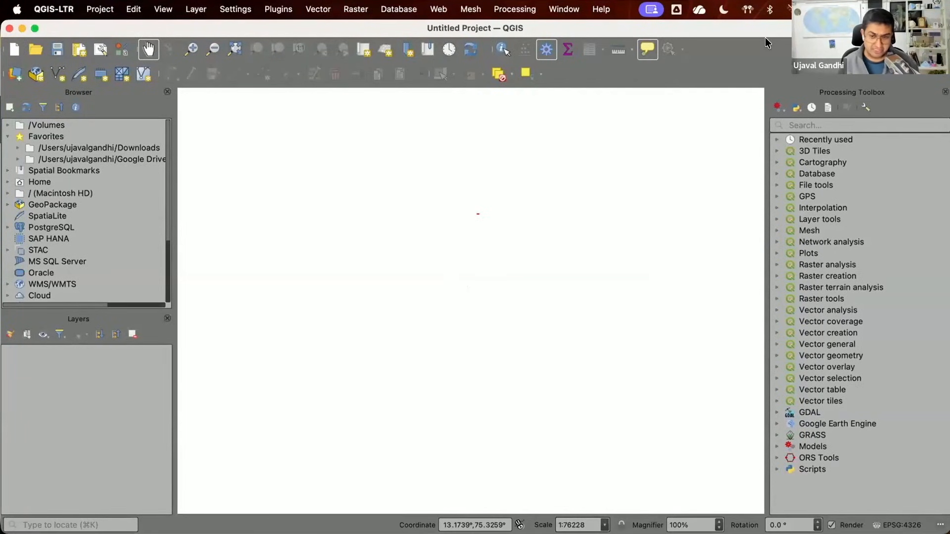
{"action": "double_click", "coordinate": [816, 421]}
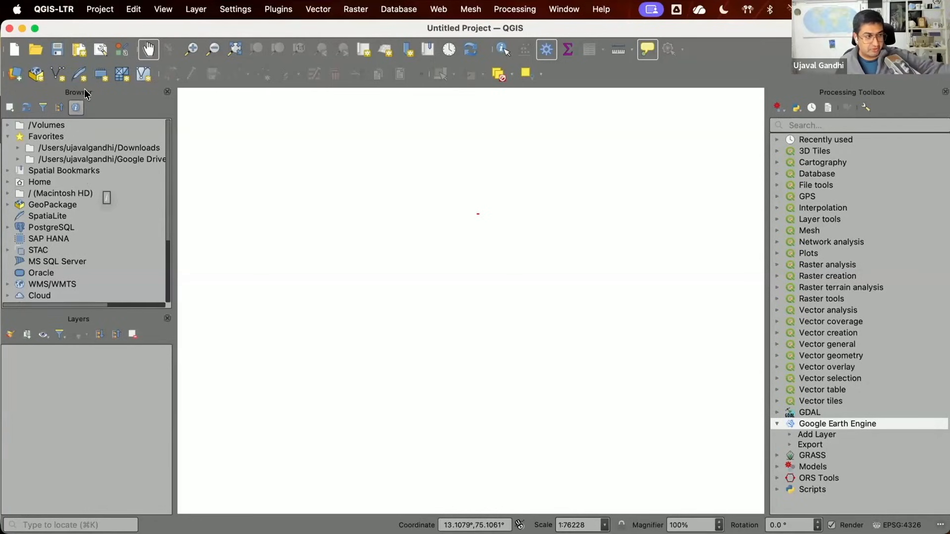
- Add the OpenStreetMap basemap from the XYZ Tiles connections to the map canvas
{"action": "scroll", "coordinate": [55, 153], "scroll_direction": "down", "scroll_amount": 4}
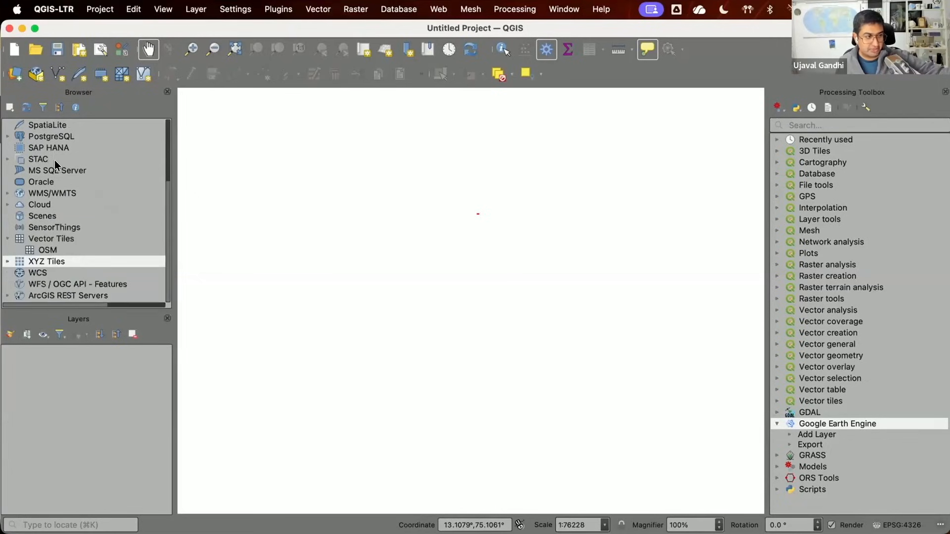
{"action": "double_click", "coordinate": [34, 239]}
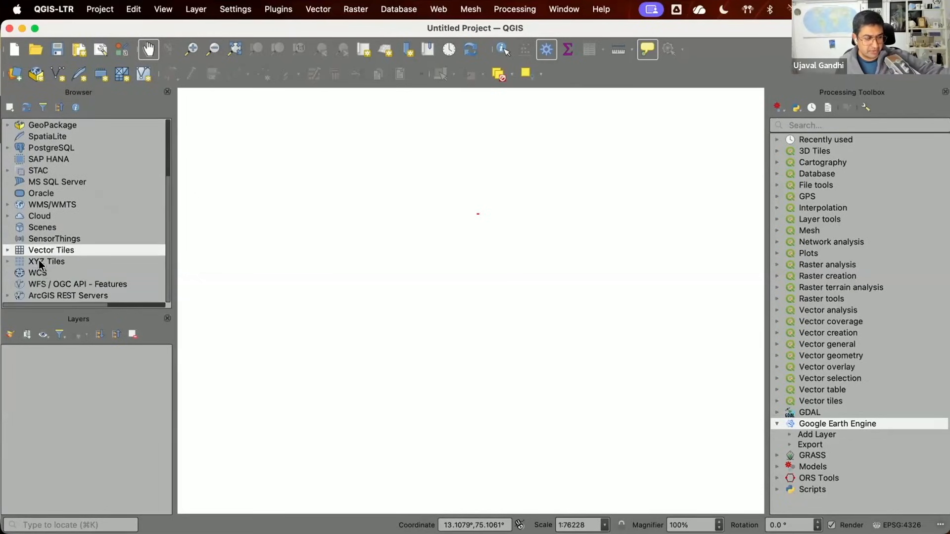
{"action": "left_click", "coordinate": [38, 262]}
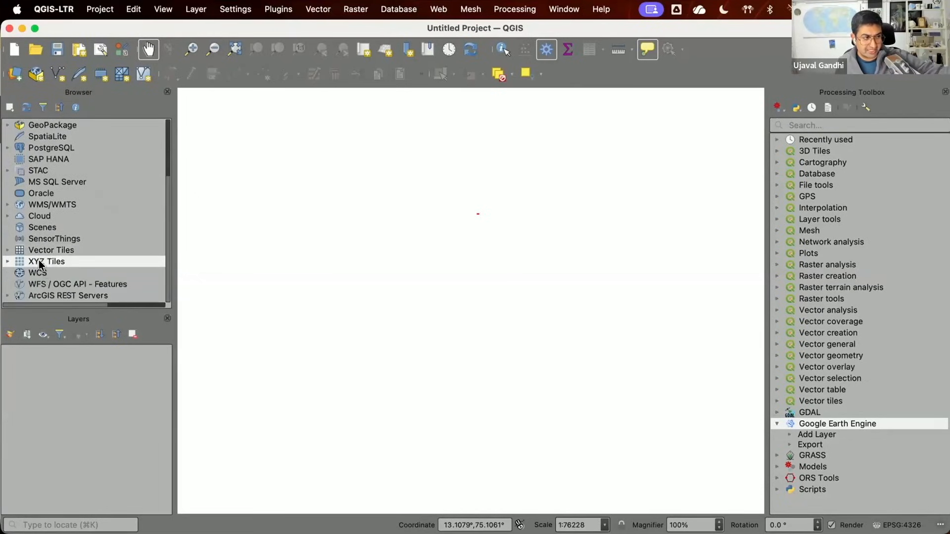
{"action": "left_click", "coordinate": [8, 262]}
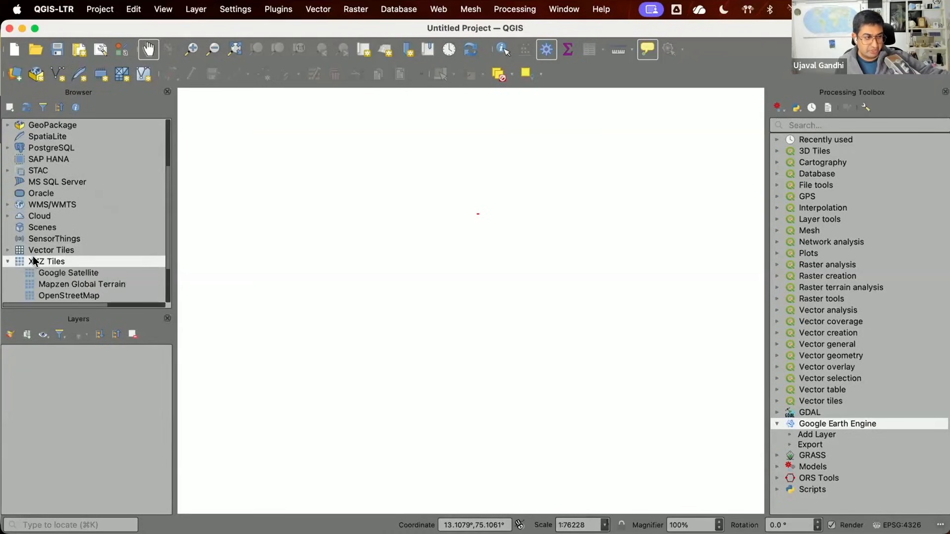
{"action": "scroll", "coordinate": [33, 256], "scroll_direction": "down", "scroll_amount": 3}
{"action": "left_click", "coordinate": [56, 259]}
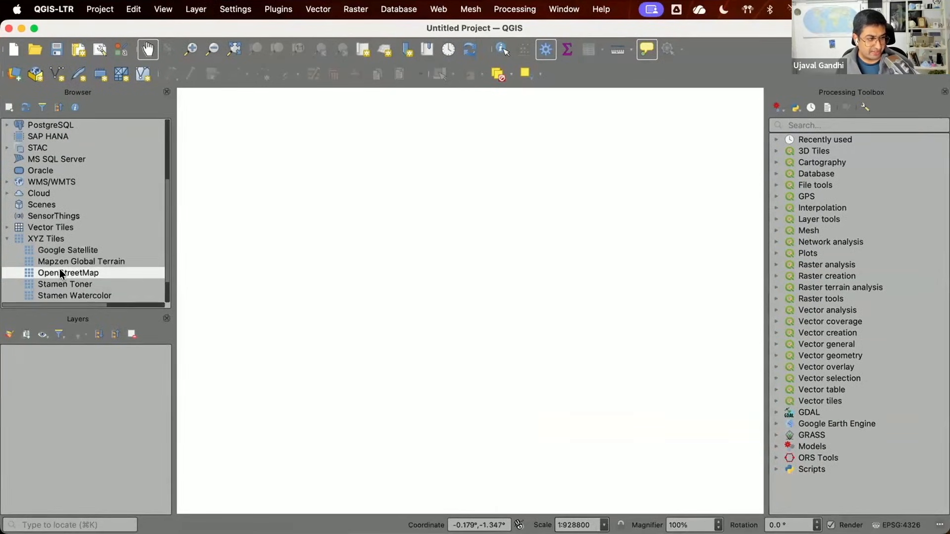
{"action": "left_click_drag", "start_coordinate": [61, 275], "coordinate": [502, 274]}
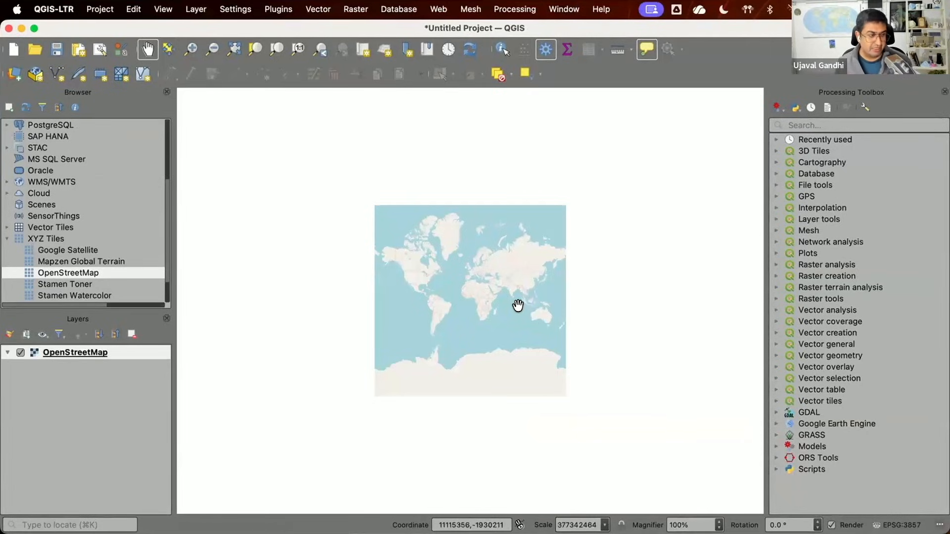
- Check the connection options of XYZ Tiles, dismiss them and zoom the map in to lower Manhattan in New York
{"action": "right_click", "coordinate": [60, 240]}
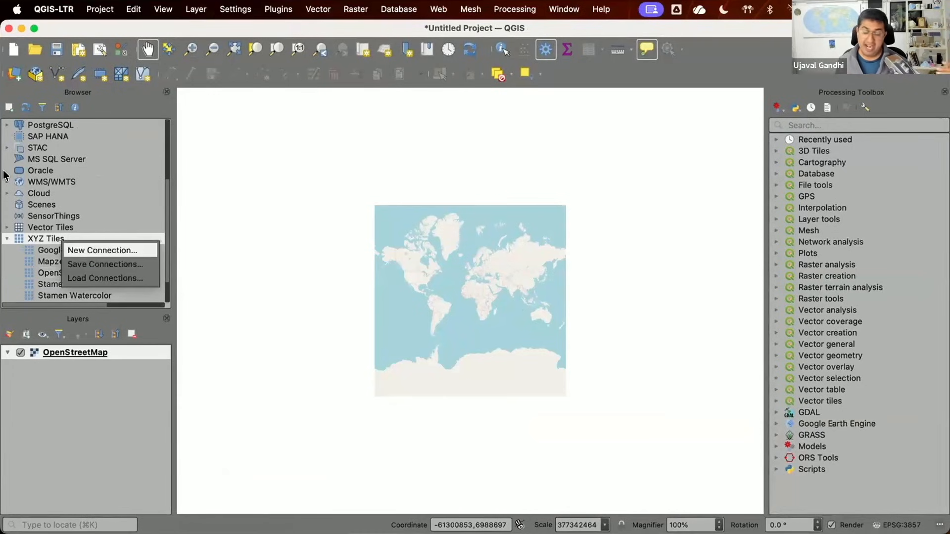
{"action": "left_click", "coordinate": [418, 267]}
{"action": "scroll", "coordinate": [421, 272], "scroll_direction": "up", "scroll_amount": 5}
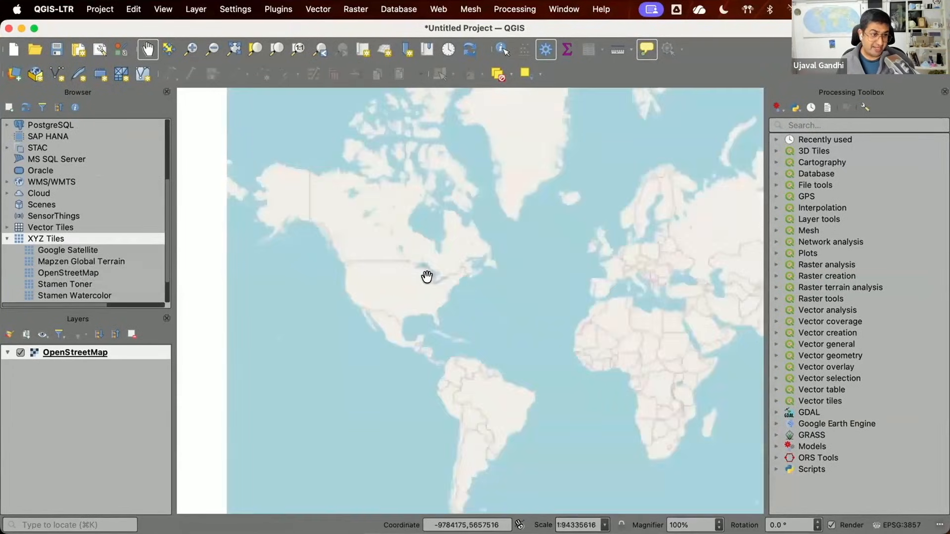
{"action": "scroll", "coordinate": [551, 307], "scroll_direction": "up", "scroll_amount": 3}
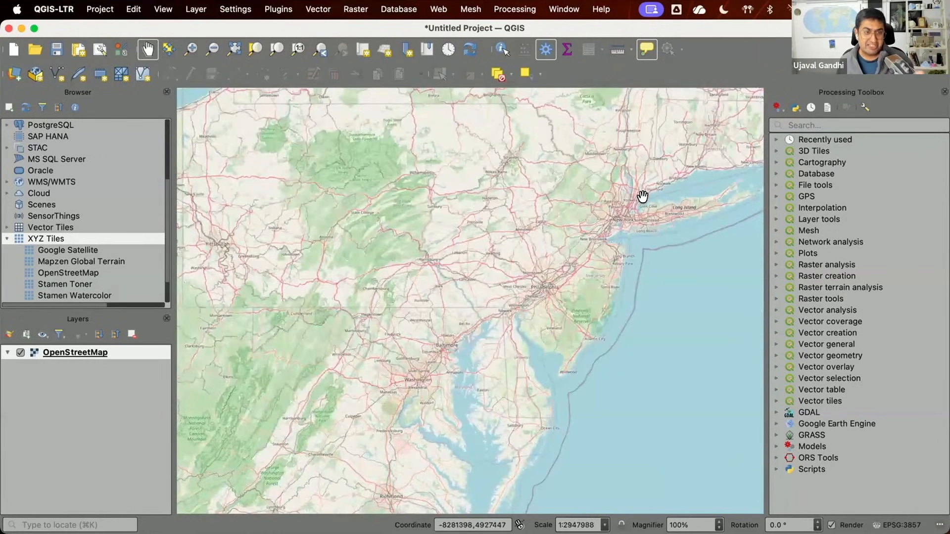
{"action": "scroll", "coordinate": [598, 220], "scroll_direction": "up", "scroll_amount": 2}
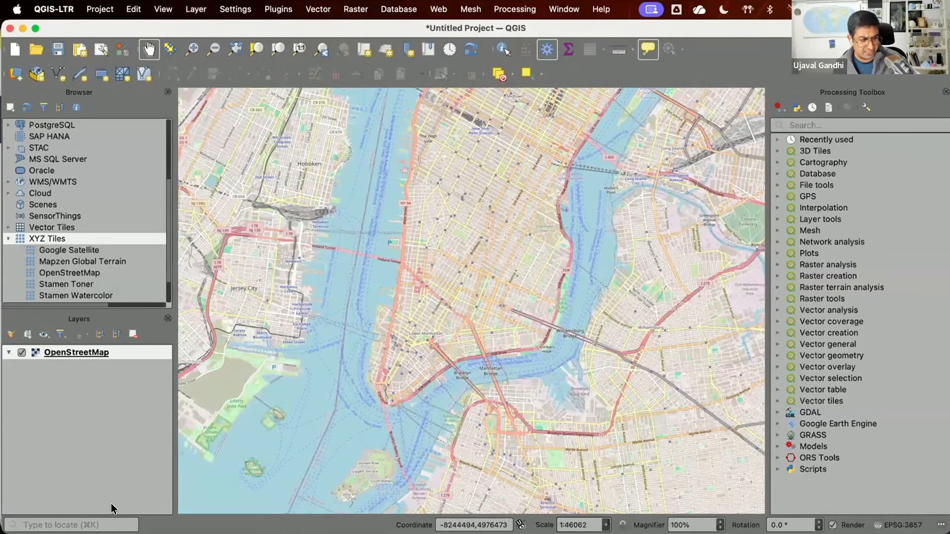
- Search for "> paris" with the locator's Nominatim Geocoder and go to the first result, Paris in Ile-de-France
{"action": "left_click", "coordinate": [74, 518]}
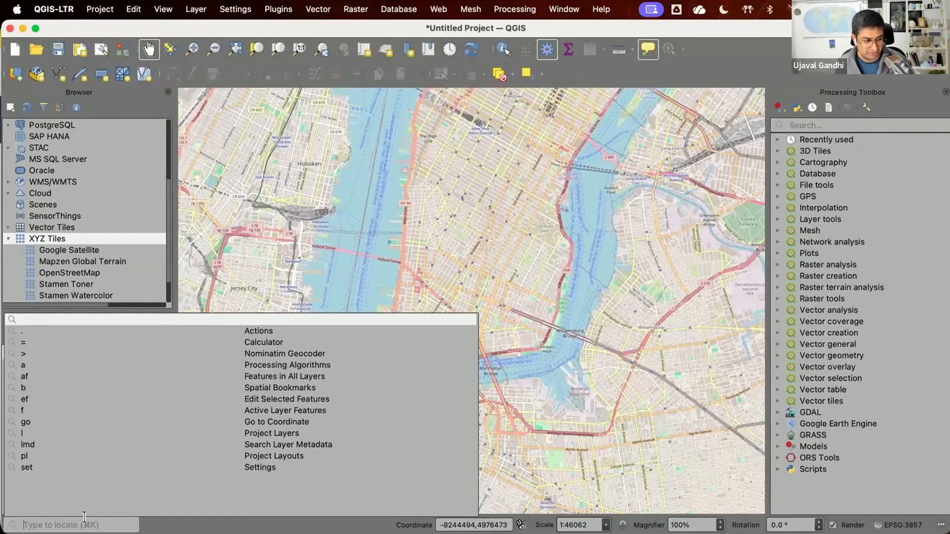
{"action": "type", "text": ">"}
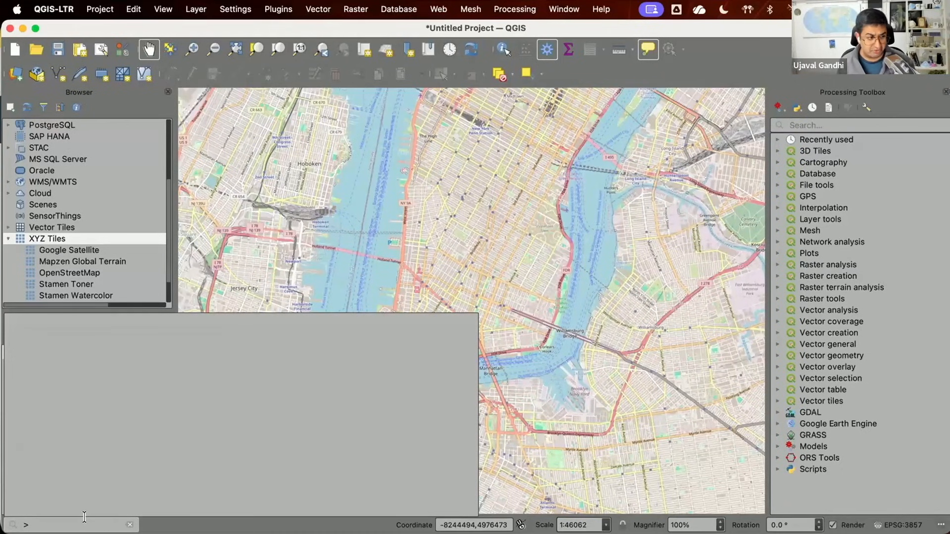
{"action": "type", "text": "paris"}
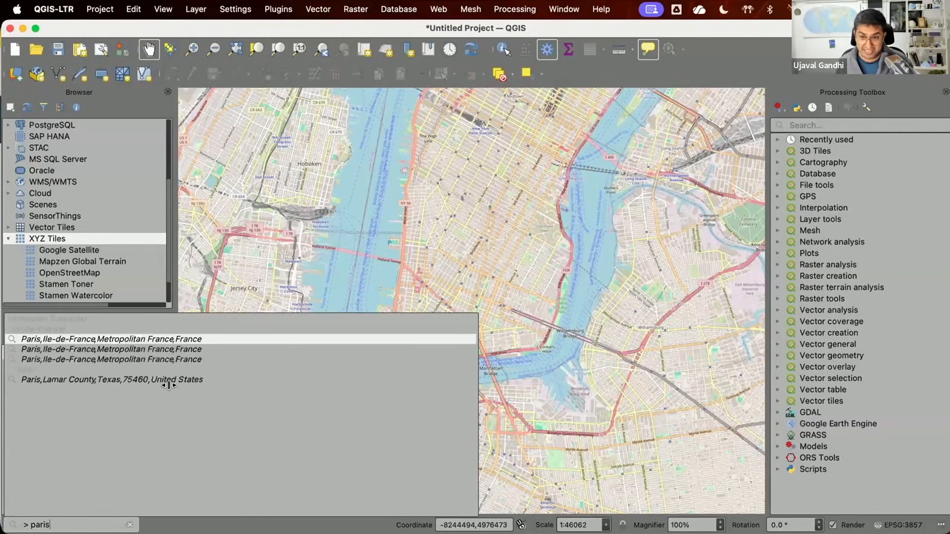
{"action": "left_click", "coordinate": [171, 335]}
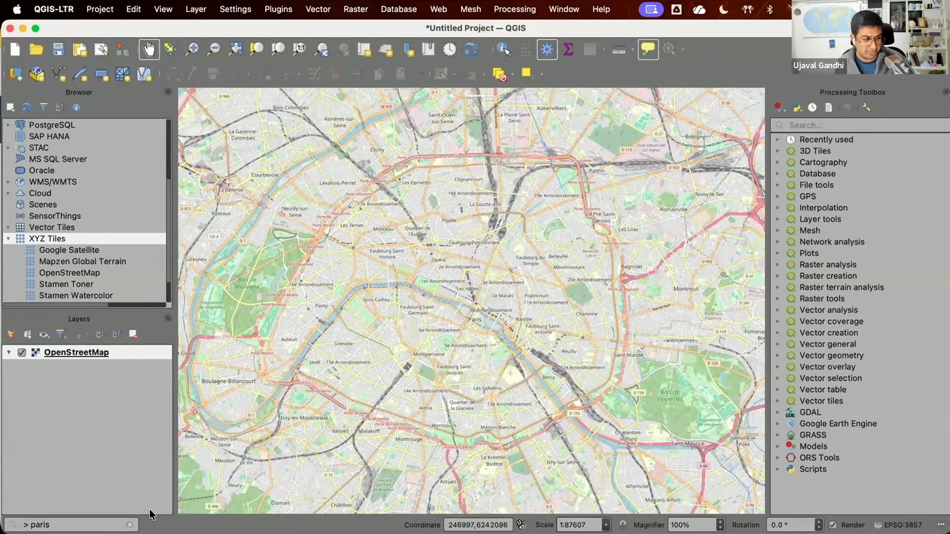
- Search the Nominatim Geocoder for "> paris,france" as a more specific query, clear it and close the locator
{"action": "left_click", "coordinate": [130, 524]}
{"action": "type", "text": ">"}
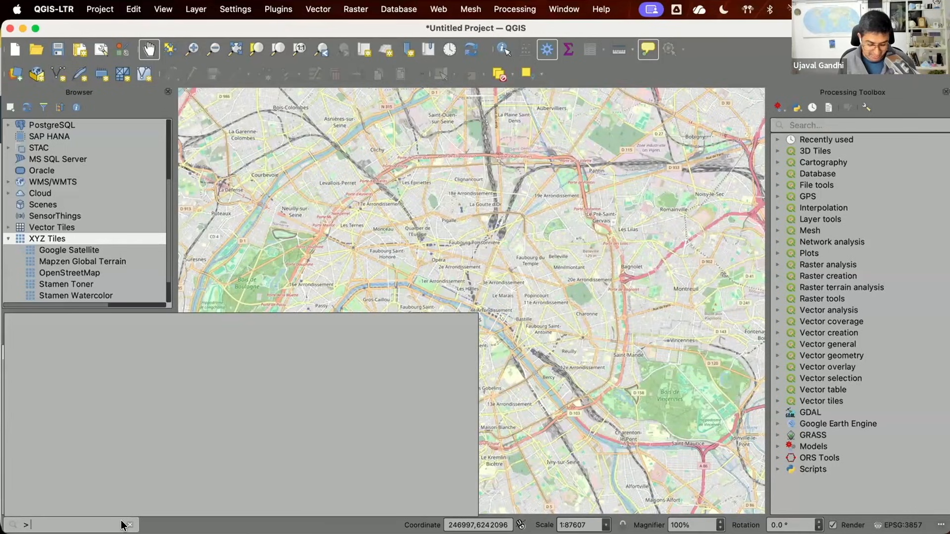
{"action": "type", "text": "paris,france"}
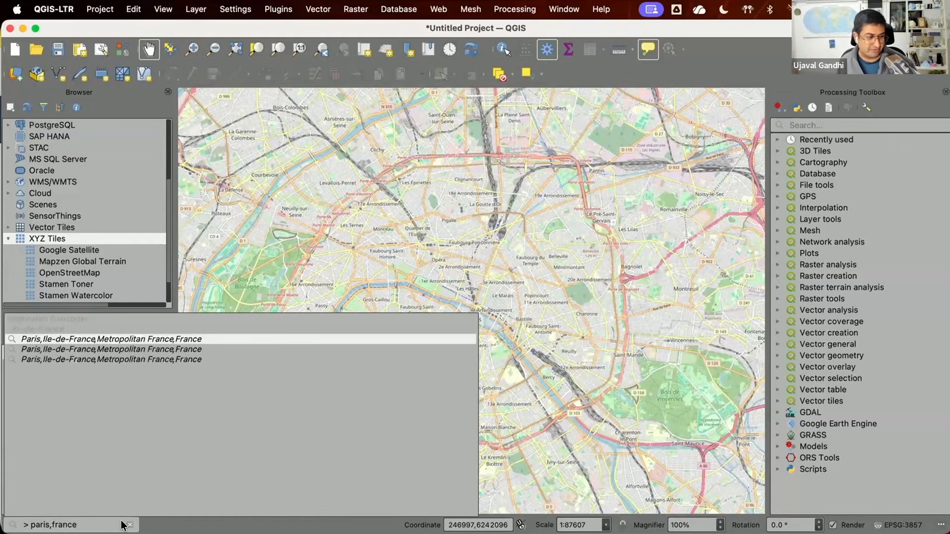
{"action": "key", "text": "BackSpace"}
{"action": "key", "text": "BackSpace"}
{"action": "key", "text": "BackSpace"}
{"action": "key", "text": "BackSpace"}
{"action": "key", "text": "BackSpace"}
{"action": "key", "text": "BackSpace"}
{"action": "key", "text": "BackSpace"}
{"action": "key", "text": "BackSpace"}
{"action": "key", "text": "BackSpace"}
{"action": "key", "text": "BackSpace"}
{"action": "key", "text": "BackSpace"}
{"action": "key", "text": "BackSpace"}
{"action": "key", "text": "BackSpace"}
{"action": "key", "text": "BackSpace"}
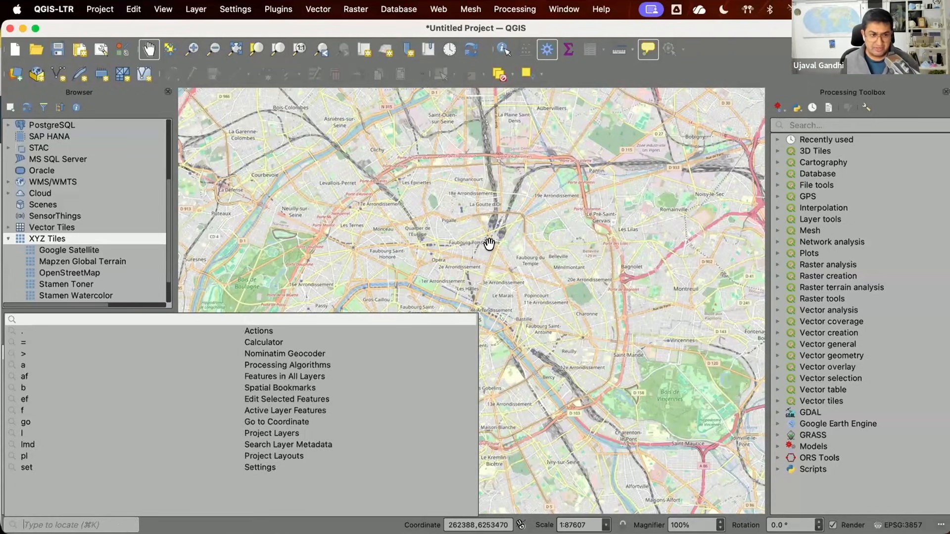
{"action": "key", "text": "Escape"}
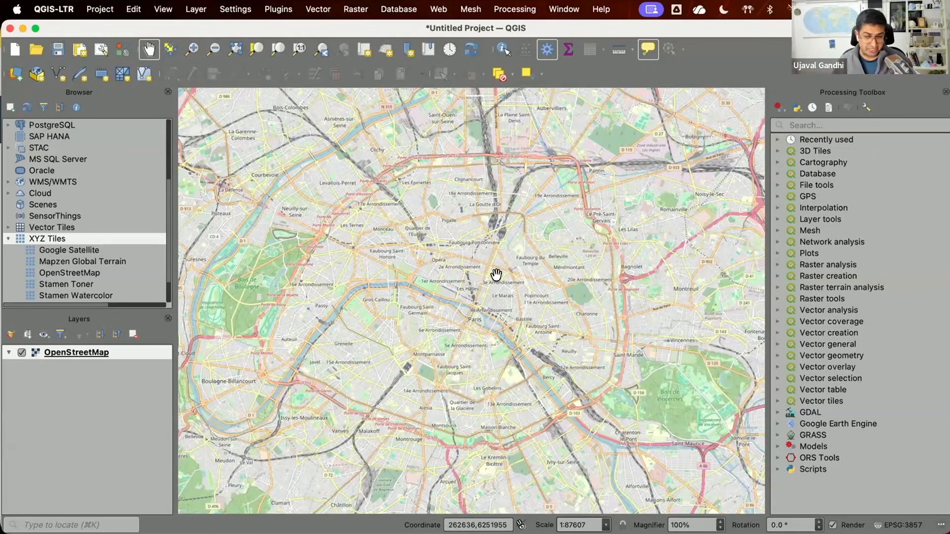
- Open the Add Image Collection algorithm of the Google Earth Engine provider and enlarge its dialog
{"action": "key", "text": "super+k"}
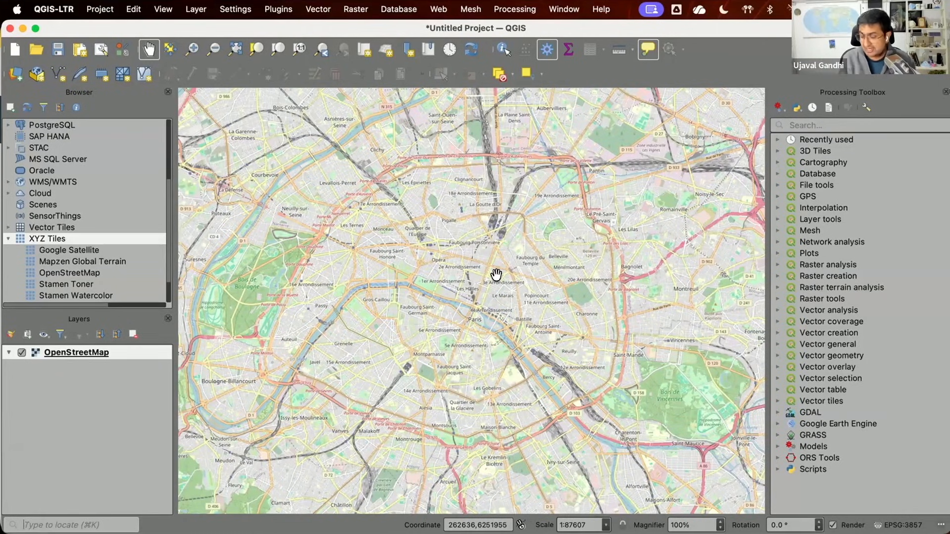
{"action": "left_click_drag", "start_coordinate": [496, 274], "coordinate": [484, 260]}
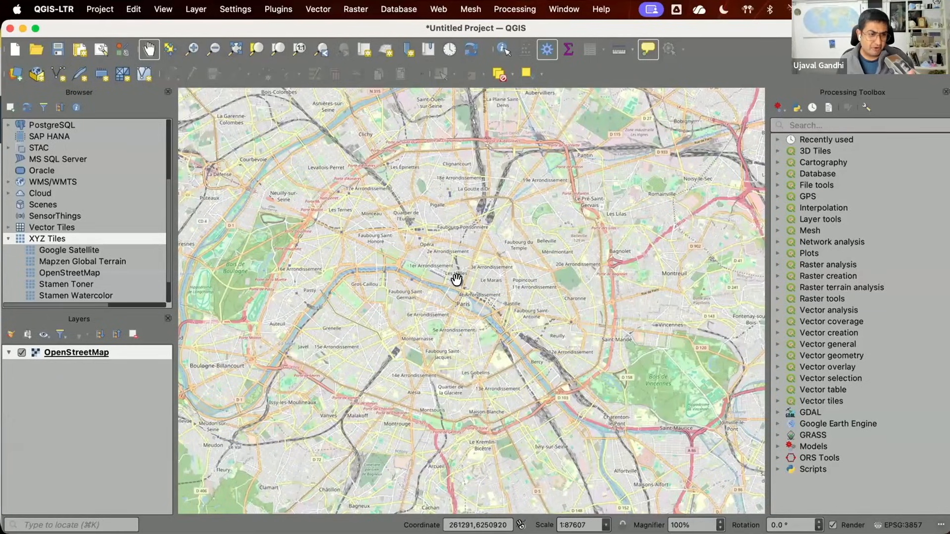
{"action": "scroll", "coordinate": [456, 280], "scroll_direction": "up", "scroll_amount": 1}
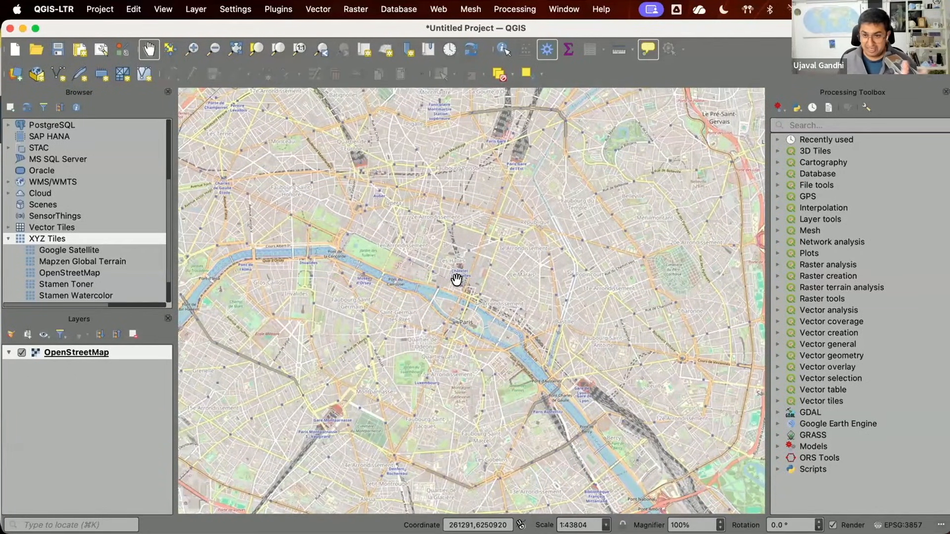
{"action": "double_click", "coordinate": [838, 424]}
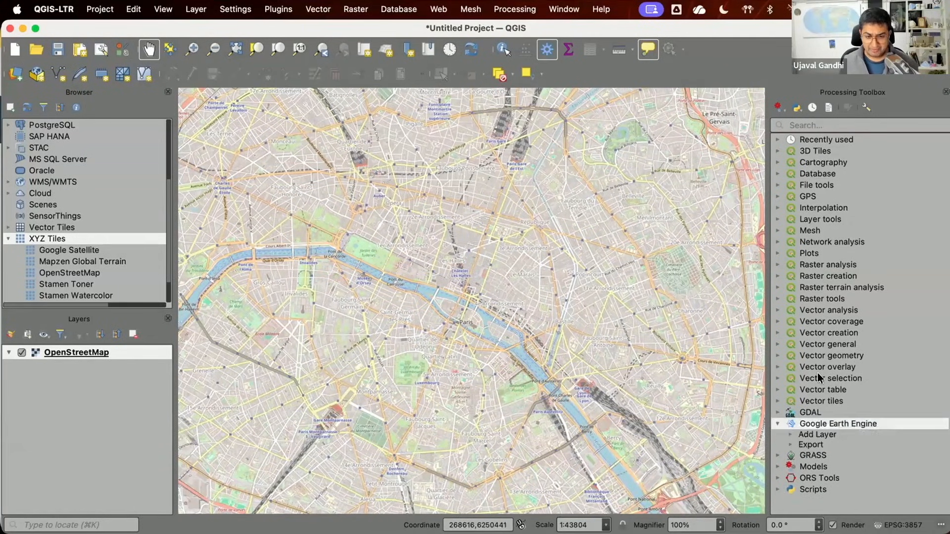
{"action": "left_click", "coordinate": [790, 435]}
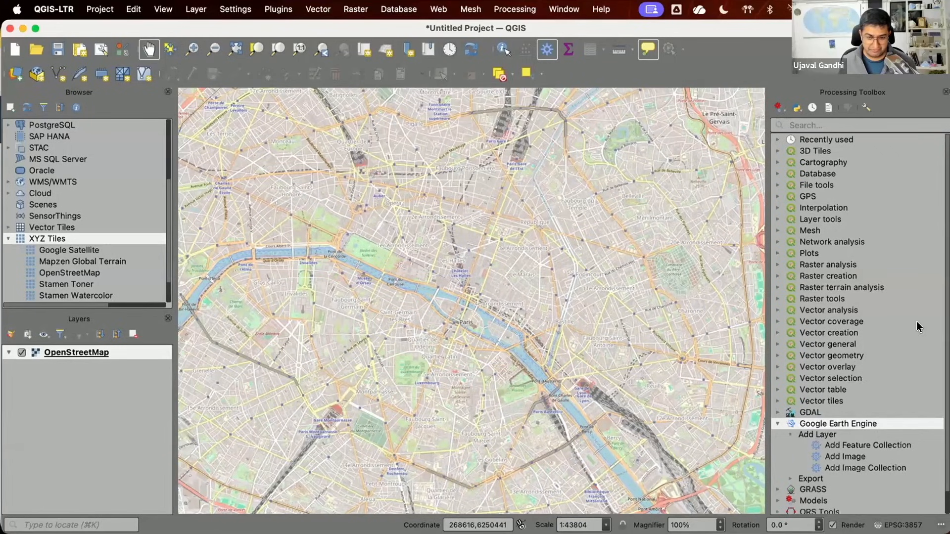
{"action": "left_click", "coordinate": [883, 467]}
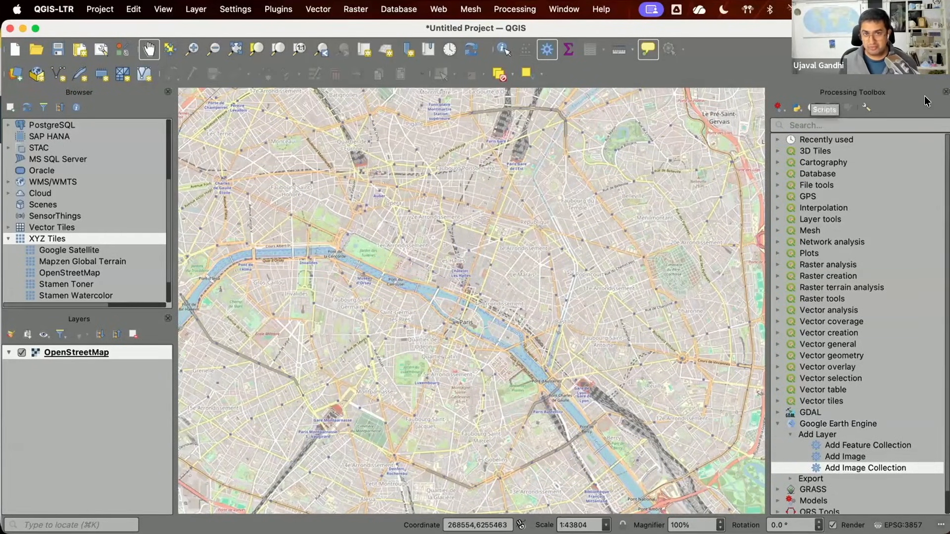
{"action": "left_click", "coordinate": [513, 9]}
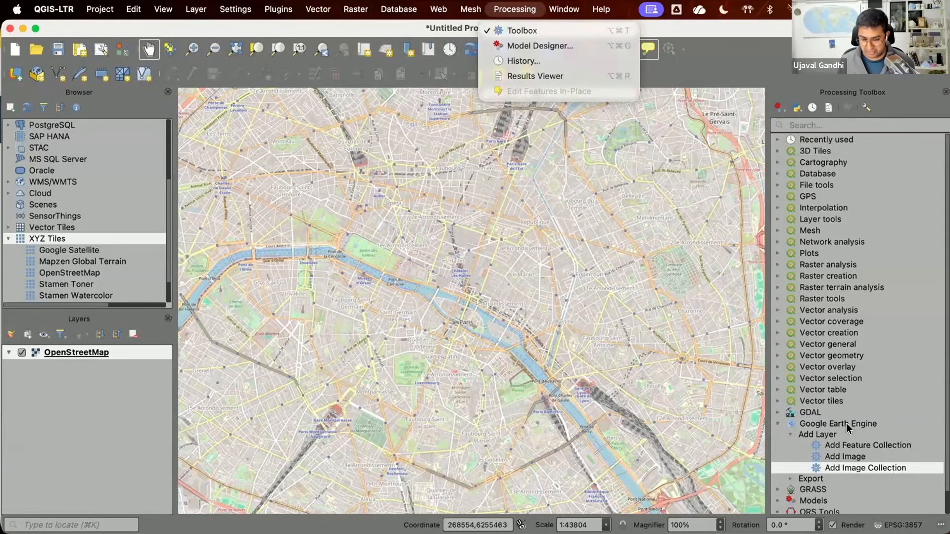
{"action": "left_click", "coordinate": [851, 470]}
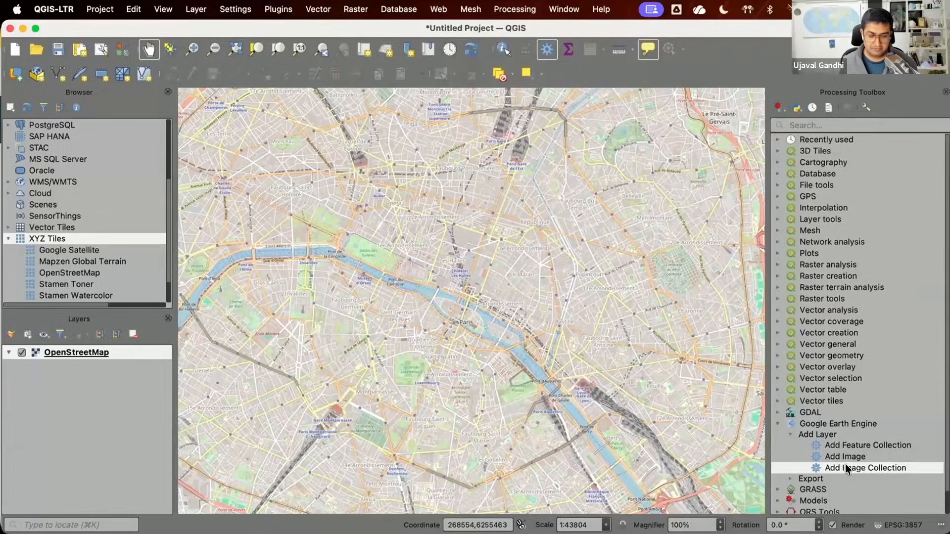
{"action": "double_click", "coordinate": [846, 468]}
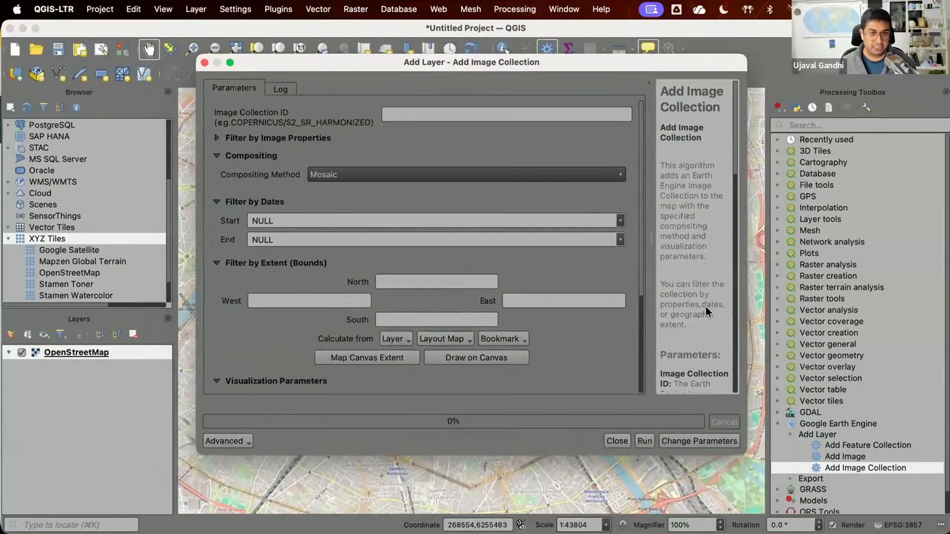
{"action": "left_click_drag", "start_coordinate": [746, 452], "coordinate": [831, 484]}
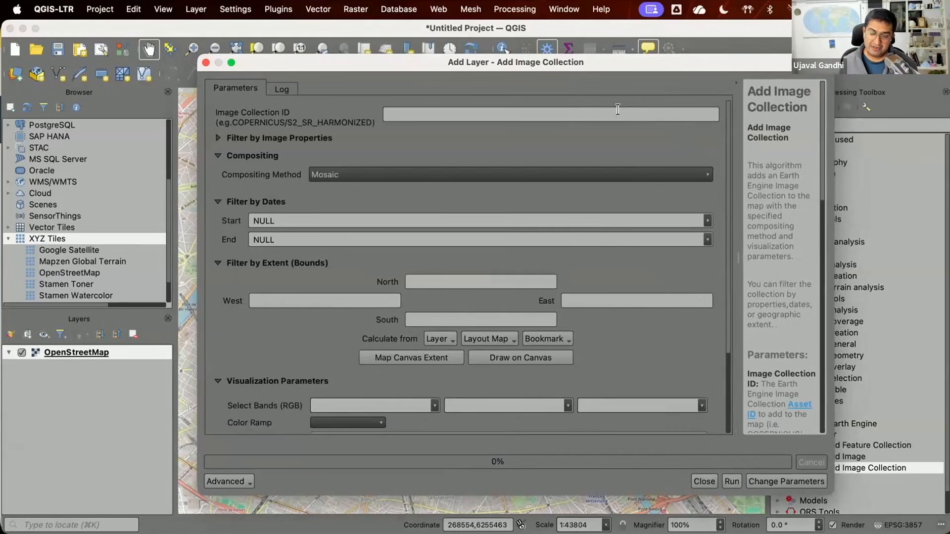
- Switch to Chrome and open the Earth Engine Data Catalog at developers.google.com/earth-engine/datasets in a new tab
{"action": "key", "text": "super+Tab"}
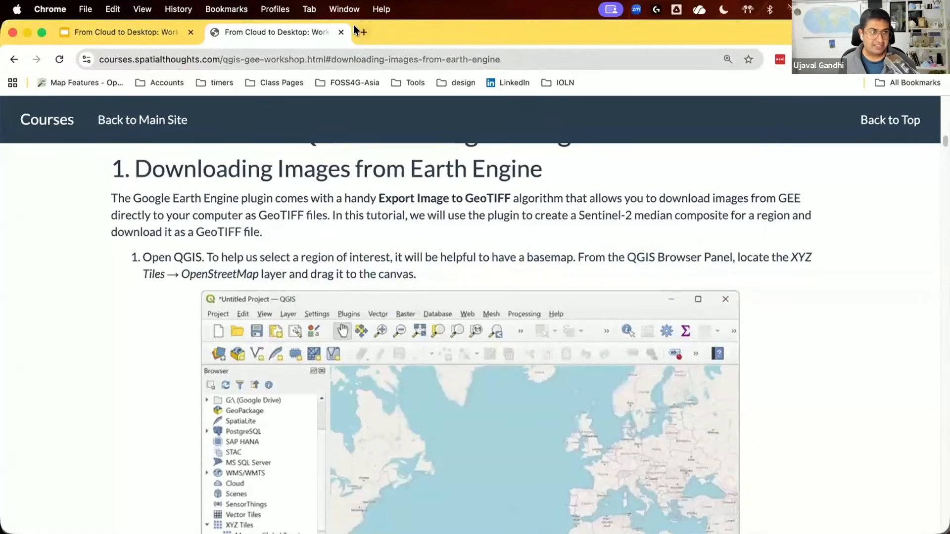
{"action": "key", "text": "super+t"}
{"action": "type", "text": "developers.google.com/earth-engine/datasets"}
{"action": "key", "text": "Return"}
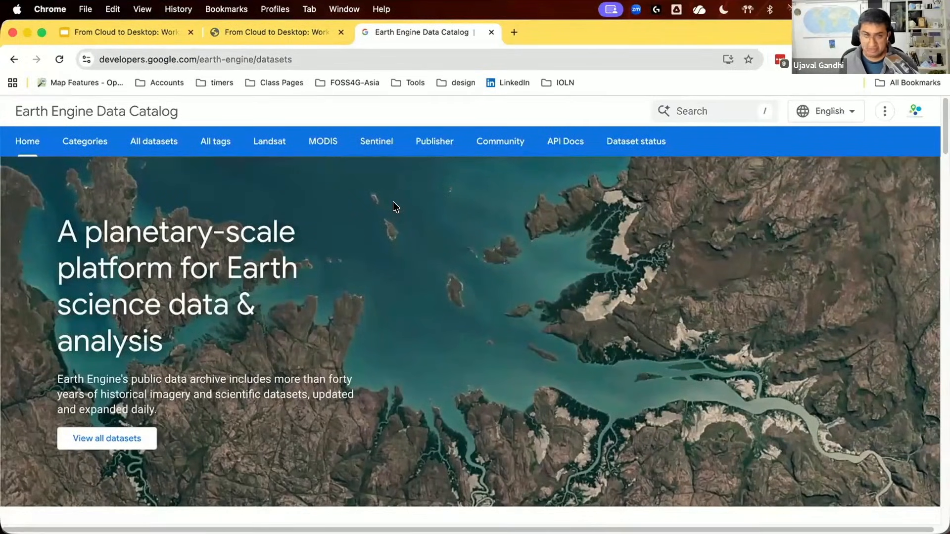
- Open the Sentinel-2 MSI: Multispectral Instrument datasets page from the catalog's Sentinel collections
{"action": "left_click", "coordinate": [377, 143]}
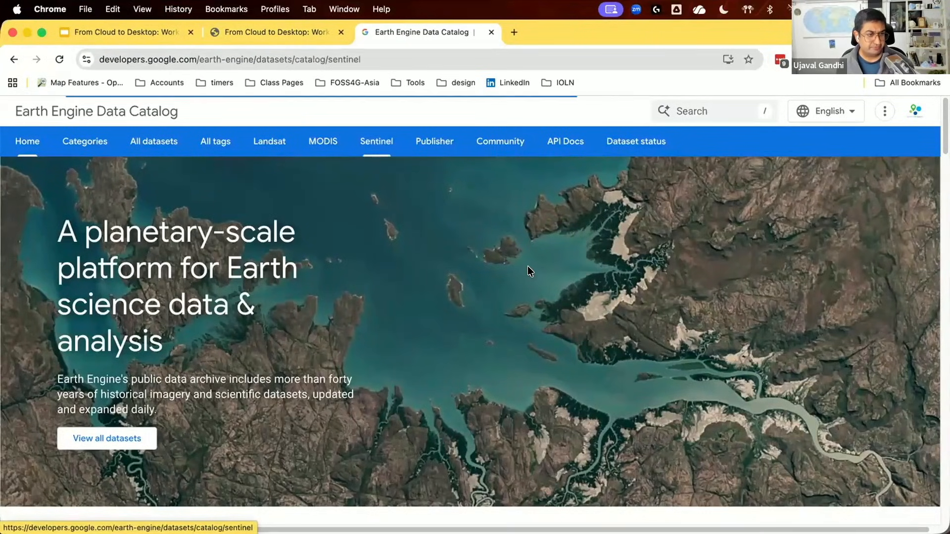
{"action": "scroll", "coordinate": [529, 266], "scroll_direction": "down", "scroll_amount": 5}
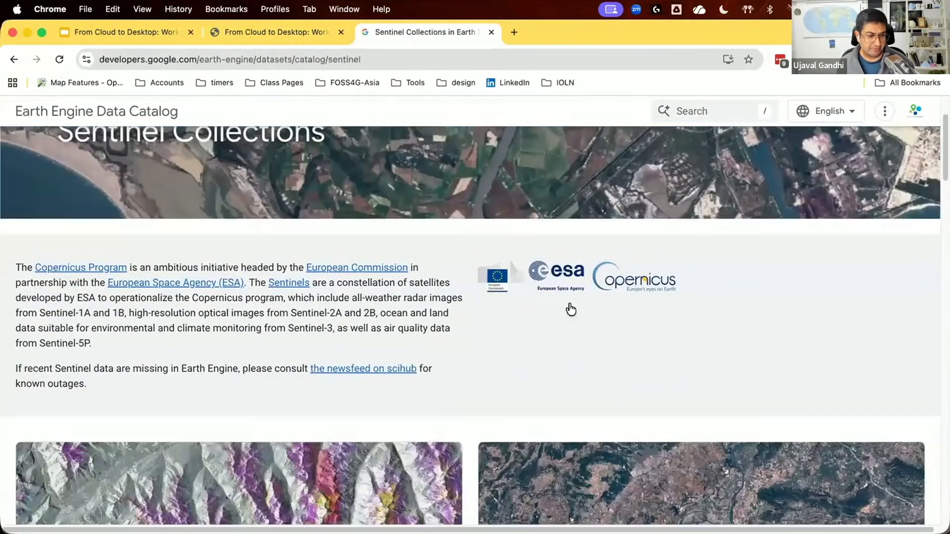
{"action": "scroll", "coordinate": [638, 370], "scroll_direction": "down", "scroll_amount": 4}
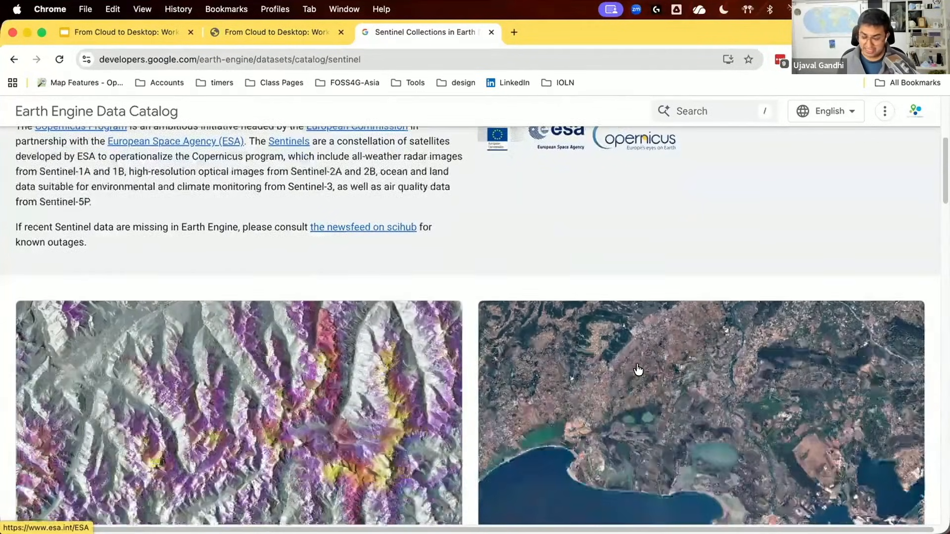
{"action": "scroll", "coordinate": [637, 370], "scroll_direction": "down", "scroll_amount": 2}
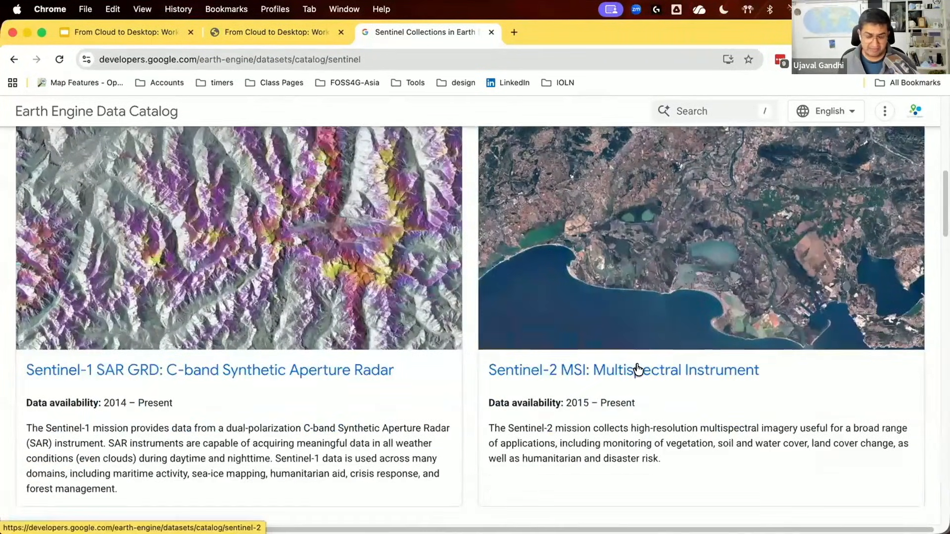
{"action": "left_click", "coordinate": [638, 370]}
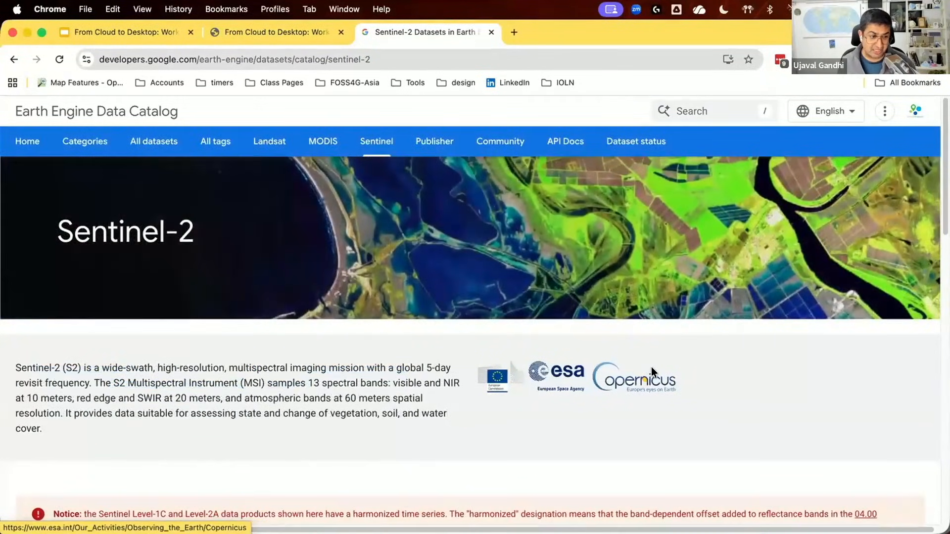
- Compare the Level-2A and Level-1C products and open the Sentinel-2 Surface Reflectance dataset page
{"action": "scroll", "coordinate": [651, 371], "scroll_direction": "down", "scroll_amount": 10}
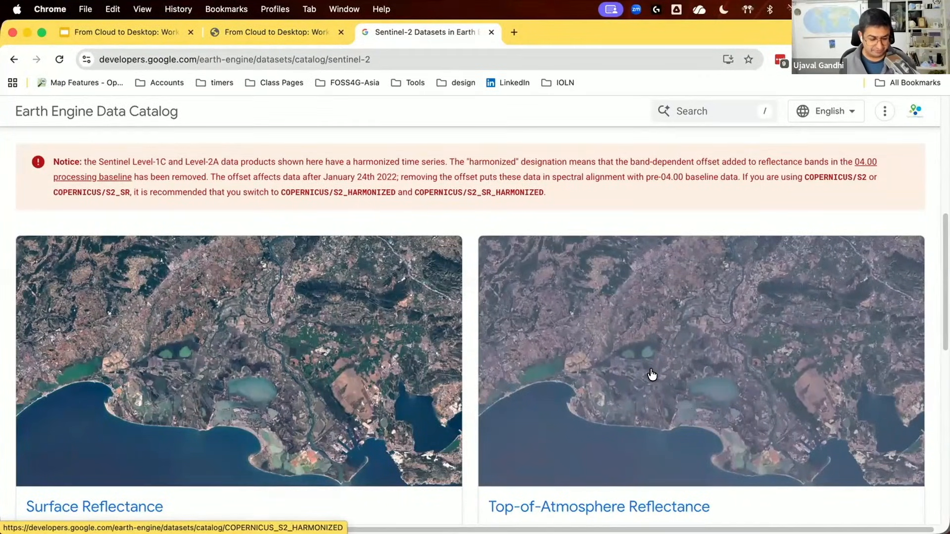
{"action": "scroll", "coordinate": [651, 374], "scroll_direction": "down", "scroll_amount": 3}
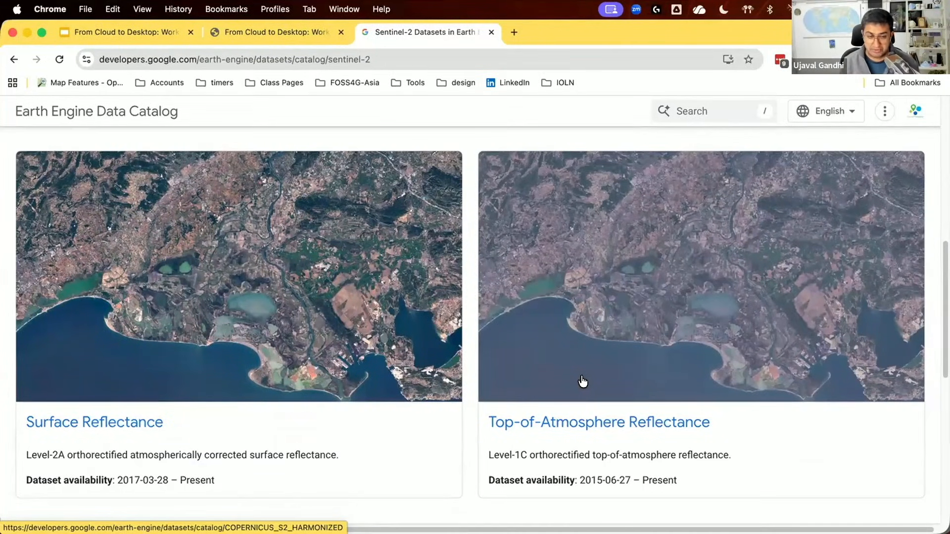
{"action": "left_click_drag", "start_coordinate": [520, 452], "coordinate": [514, 452]}
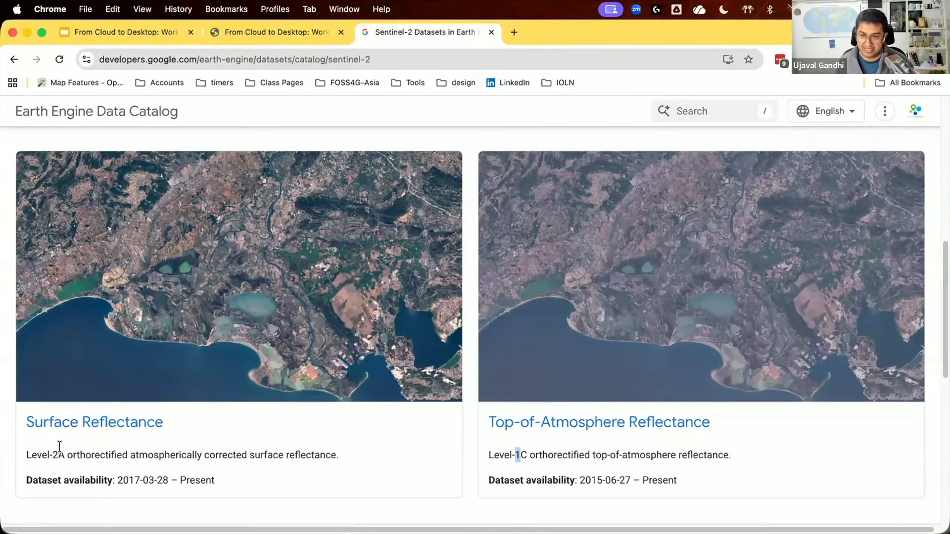
{"action": "left_click", "coordinate": [79, 441]}
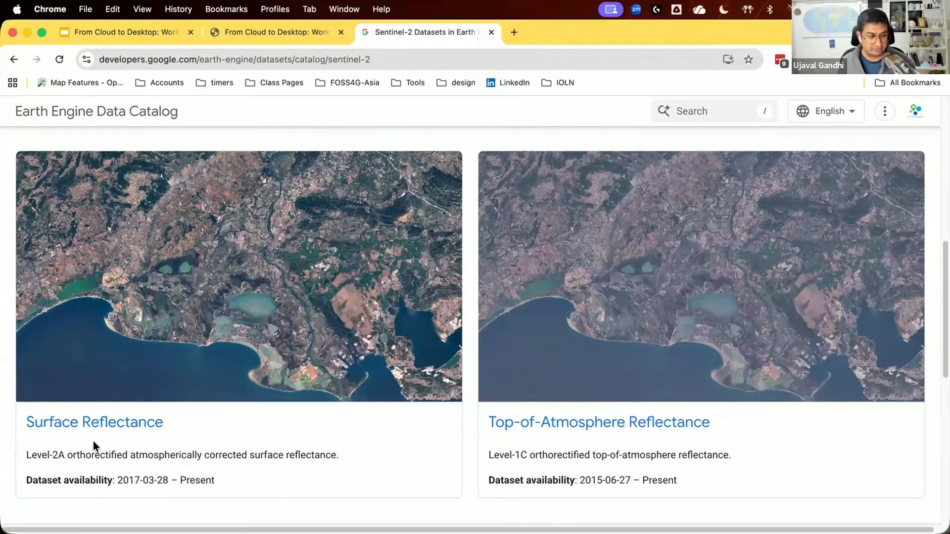
{"action": "left_click", "coordinate": [132, 422]}
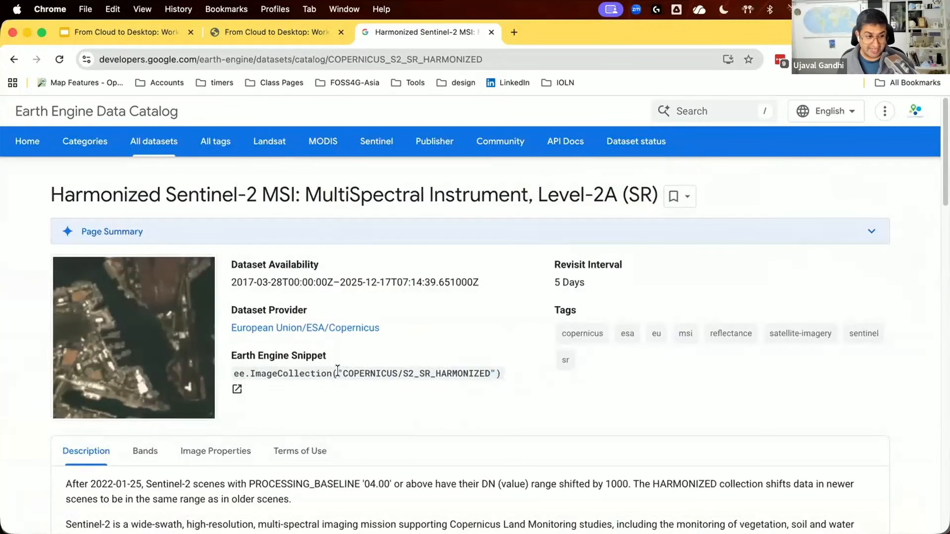
- Copy the ID COPERNICUS/S2_SR_HARMONIZED from the Earth Engine snippet and enter it as the Image Collection ID in QGIS
{"action": "left_click_drag", "start_coordinate": [342, 372], "coordinate": [484, 368]}
{"action": "key", "text": "super+c"}
{"action": "left_click", "coordinate": [467, 407]}
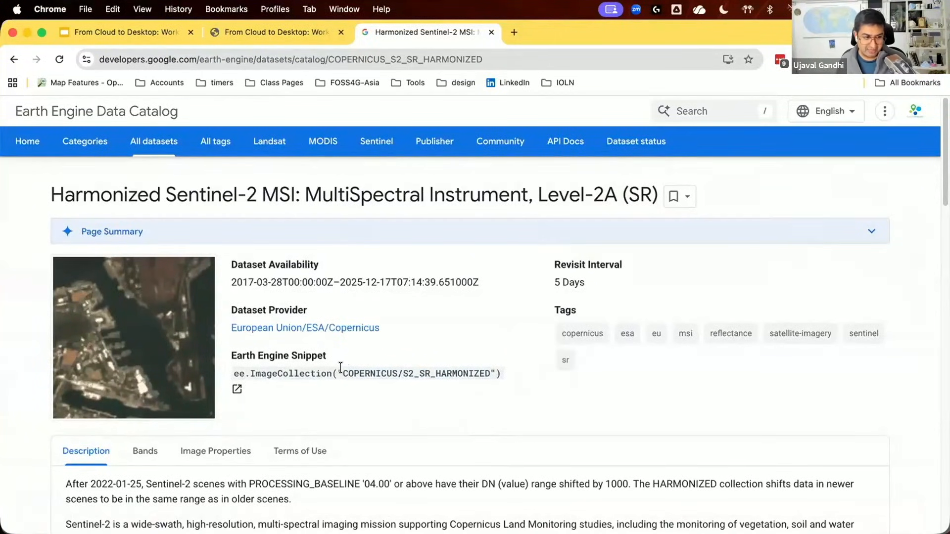
{"action": "left_click_drag", "start_coordinate": [341, 369], "coordinate": [485, 371]}
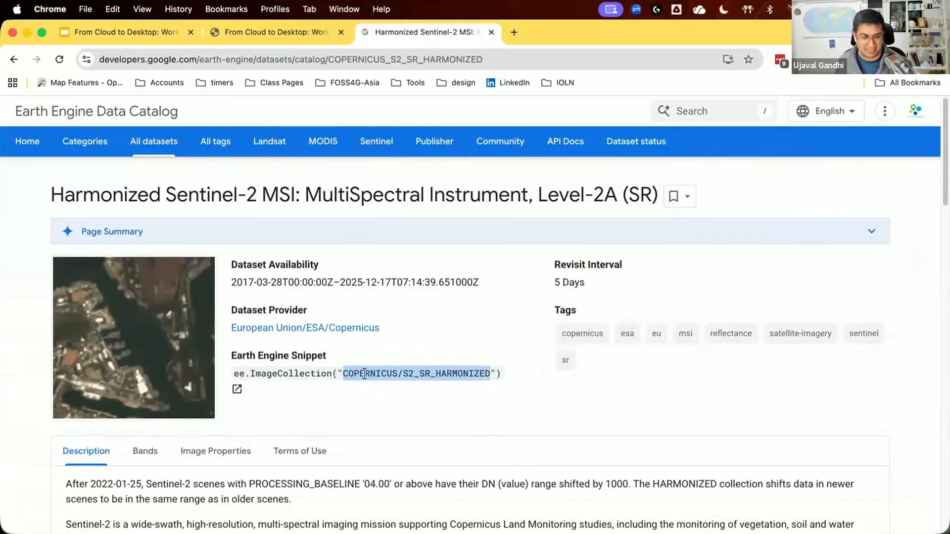
{"action": "key", "text": "super+Tab"}
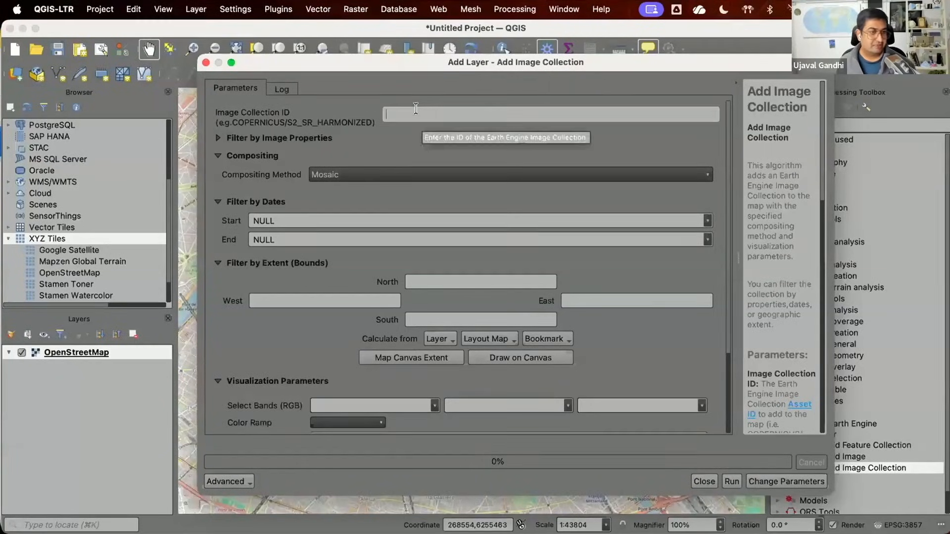
{"action": "left_click", "coordinate": [416, 113]}
{"action": "key", "text": "super+v"}
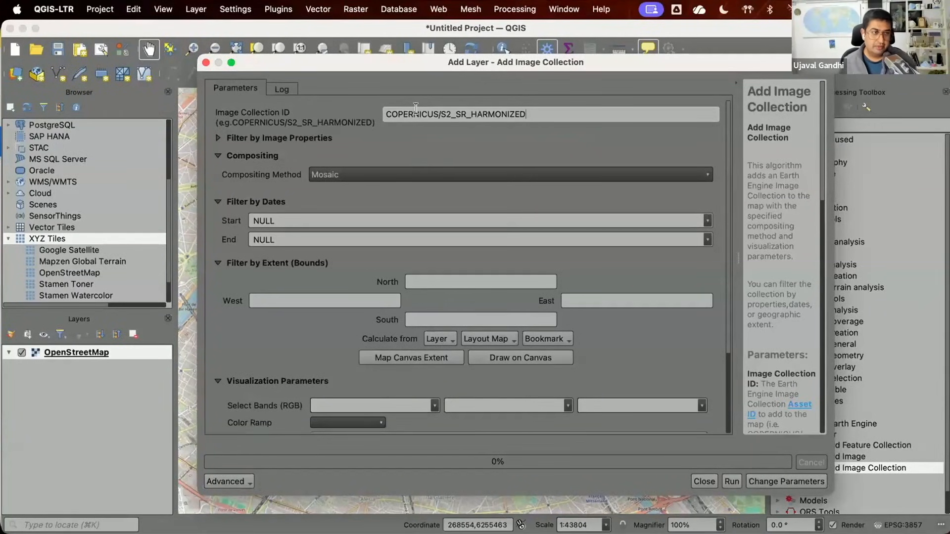
- Collapse the Compositing, Filter by Dates and Filter by Extent sections and check which bands are offered for the RGB visualization
{"action": "left_click", "coordinate": [218, 155]}
{"action": "left_click", "coordinate": [218, 173]}
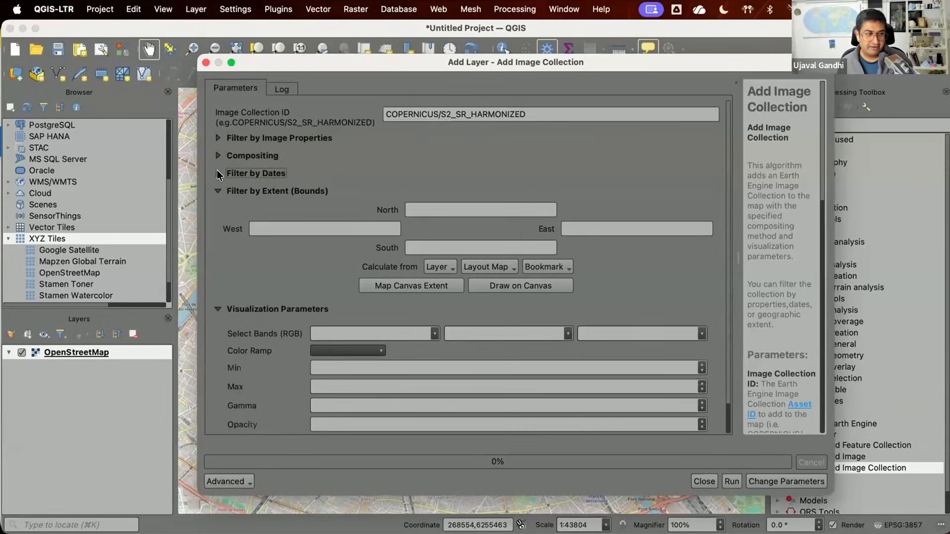
{"action": "left_click", "coordinate": [218, 191]}
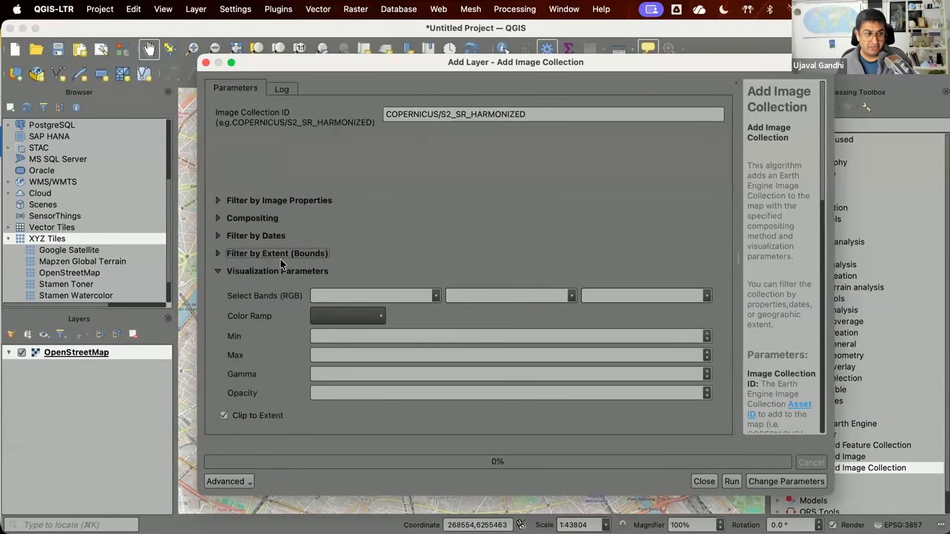
{"action": "left_click", "coordinate": [435, 296]}
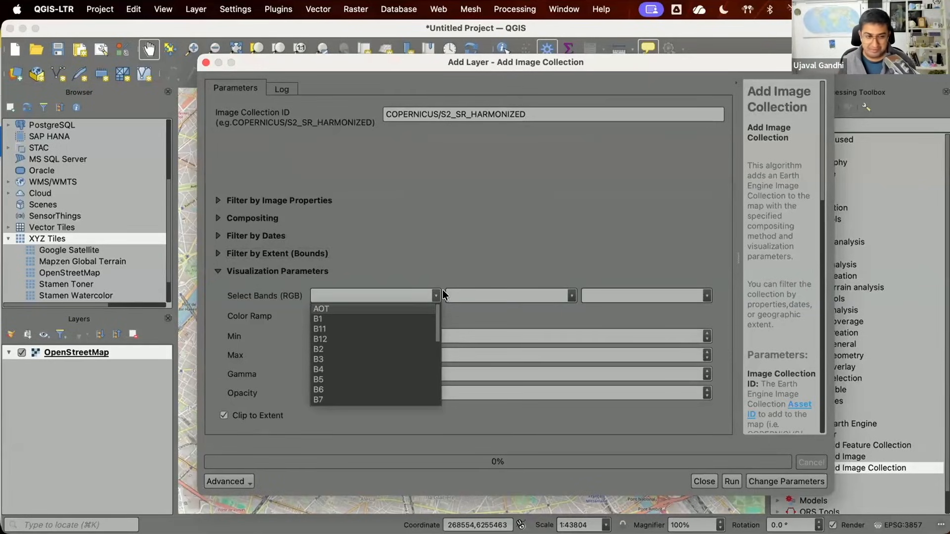
{"action": "left_click", "coordinate": [441, 290]}
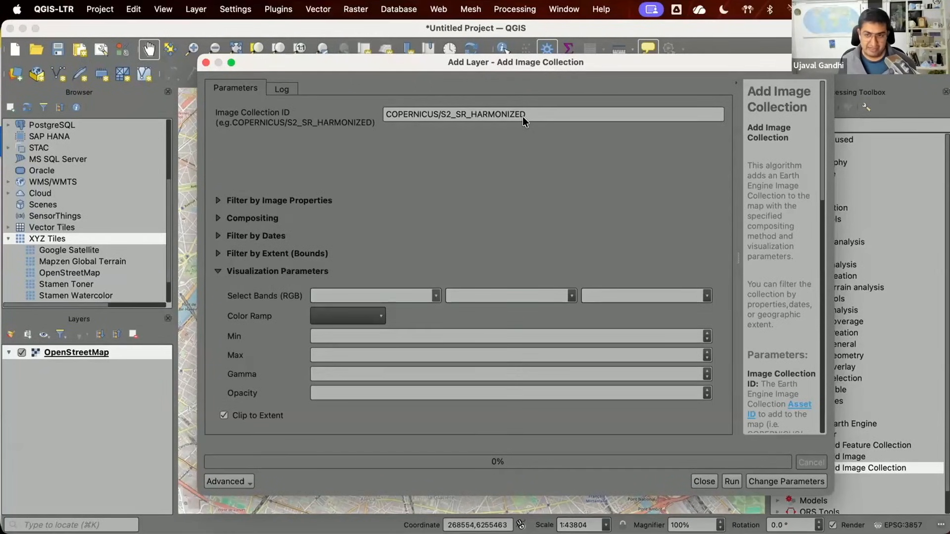
- Switch to Chrome and present the Google Slides deck from Working with ImageCollections to the Filtering Collections slide
{"action": "key", "text": "super+Tab"}
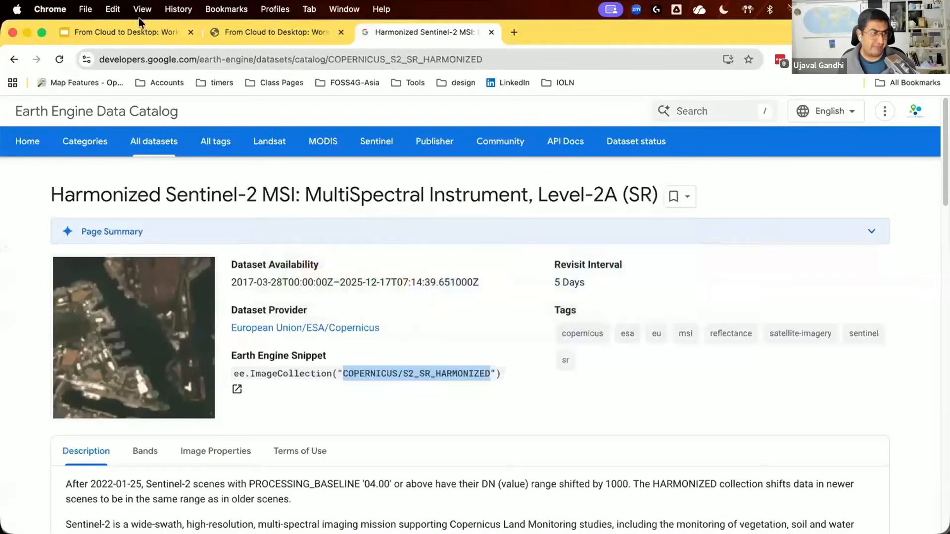
{"action": "left_click", "coordinate": [131, 30]}
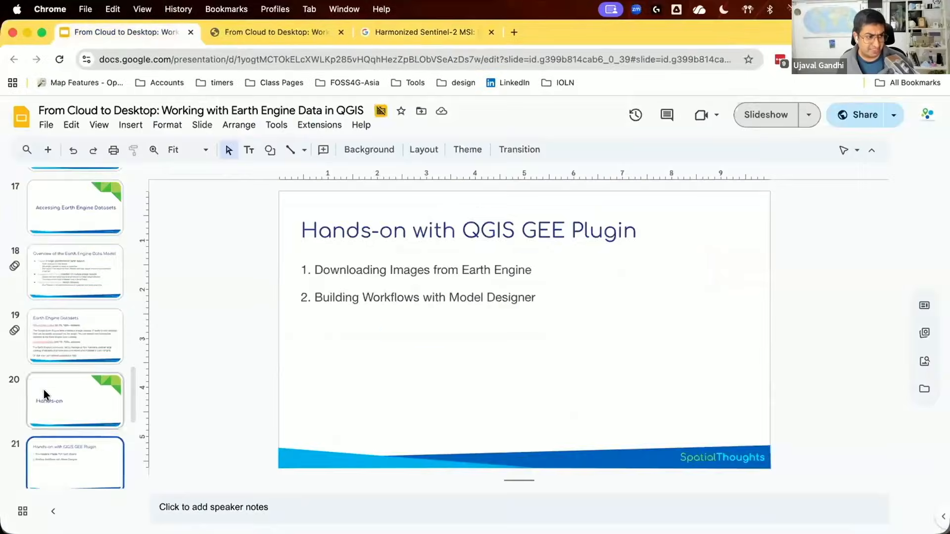
{"action": "left_click", "coordinate": [777, 118]}
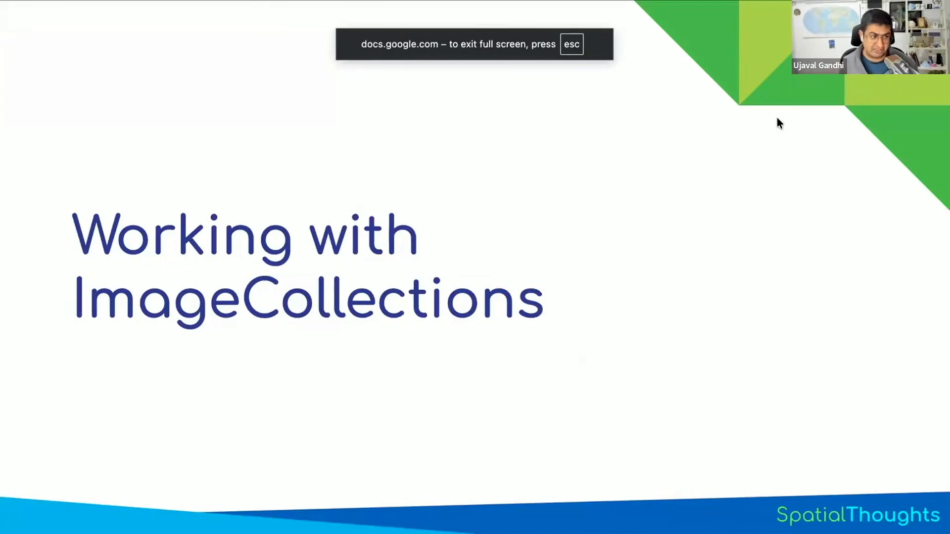
{"action": "key", "text": "Right"}
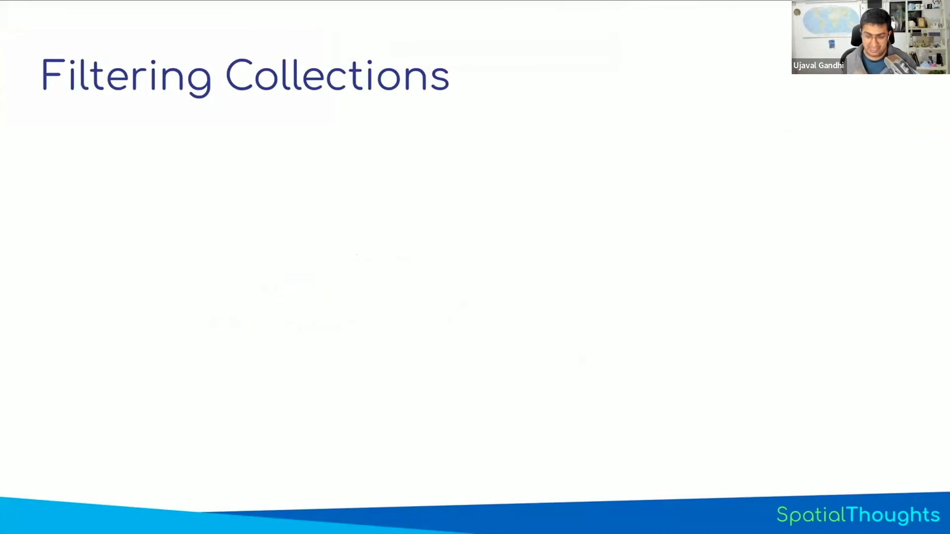
{"action": "key", "text": "Right"}
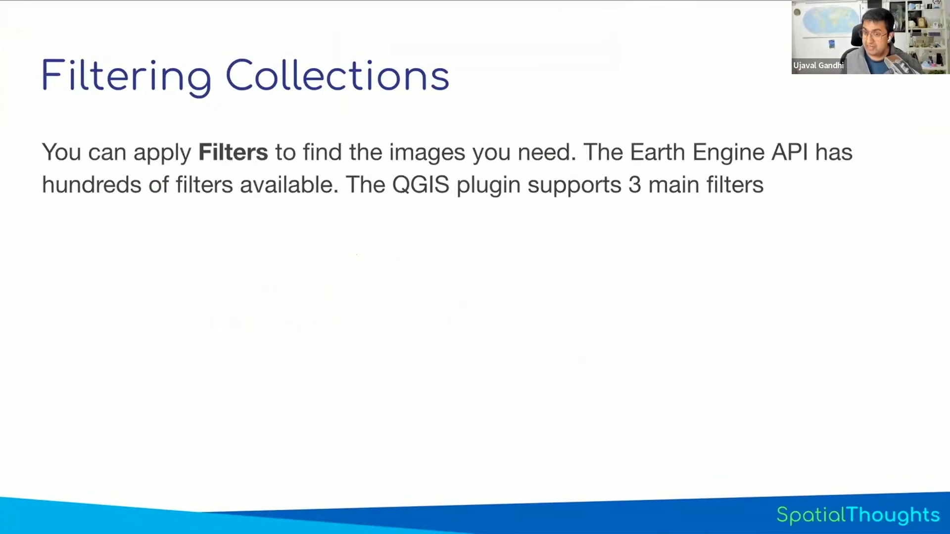
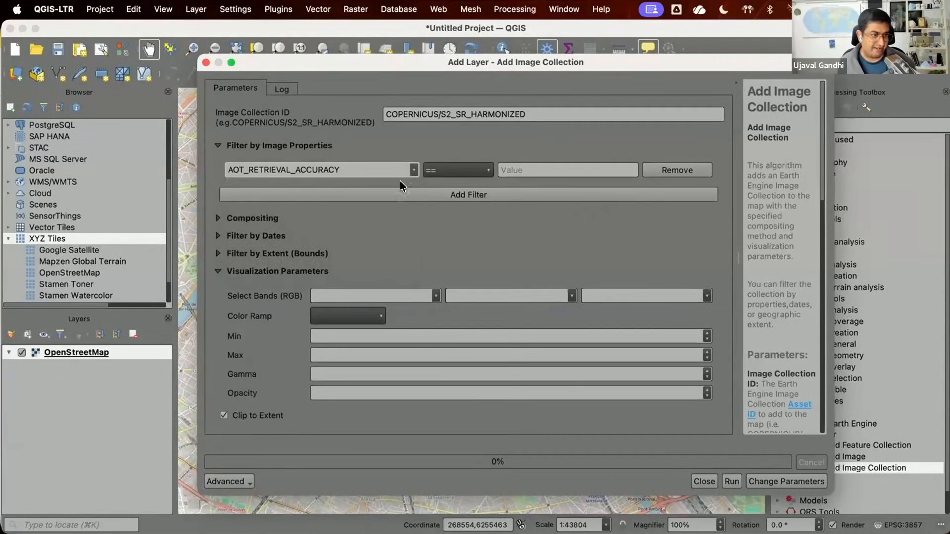
- Switch to QGIS and browse the properties offered for the image property filter
{"action": "left_click", "coordinate": [414, 171]}
{"action": "scroll", "coordinate": [377, 221], "scroll_direction": "down", "scroll_amount": 2}
{"action": "left_click", "coordinate": [440, 230]}
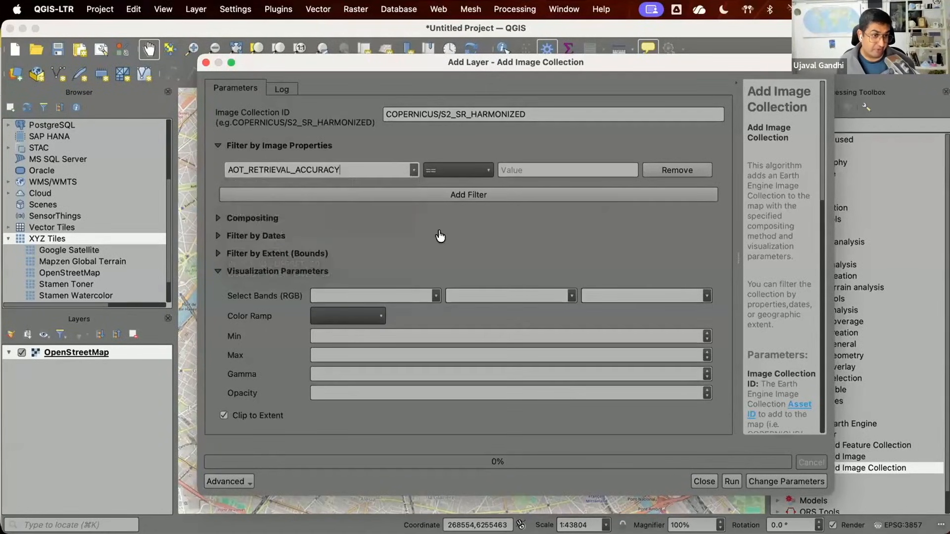
- Switch to Chrome and look up CLOUDY_PIXEL_PERCENTAGE and its description among the harmonized Sentinel-2 Level-2A dataset's image properties
{"action": "key", "text": "super+Tab"}
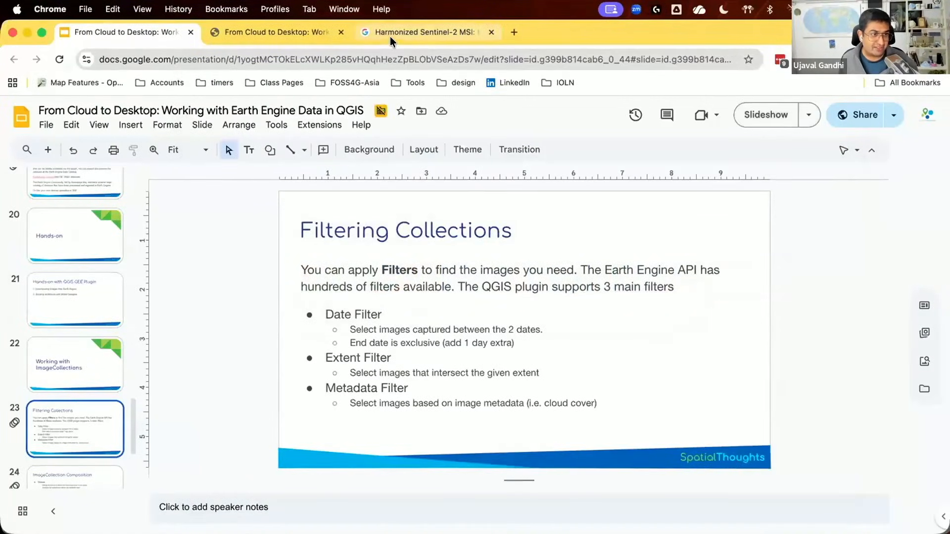
{"action": "left_click", "coordinate": [390, 36]}
{"action": "scroll", "coordinate": [282, 413], "scroll_direction": "down", "scroll_amount": 1}
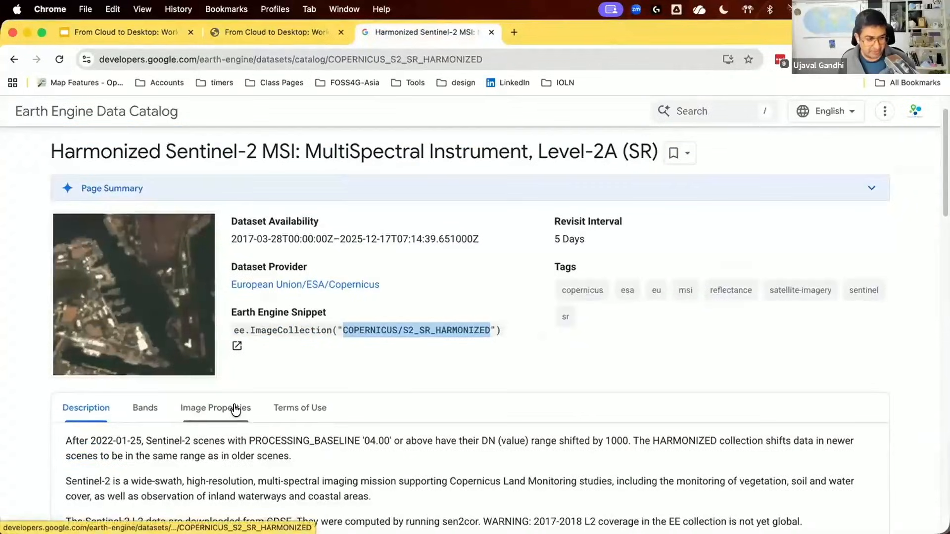
{"action": "left_click", "coordinate": [235, 410]}
{"action": "scroll", "coordinate": [459, 391], "scroll_direction": "down", "scroll_amount": 4}
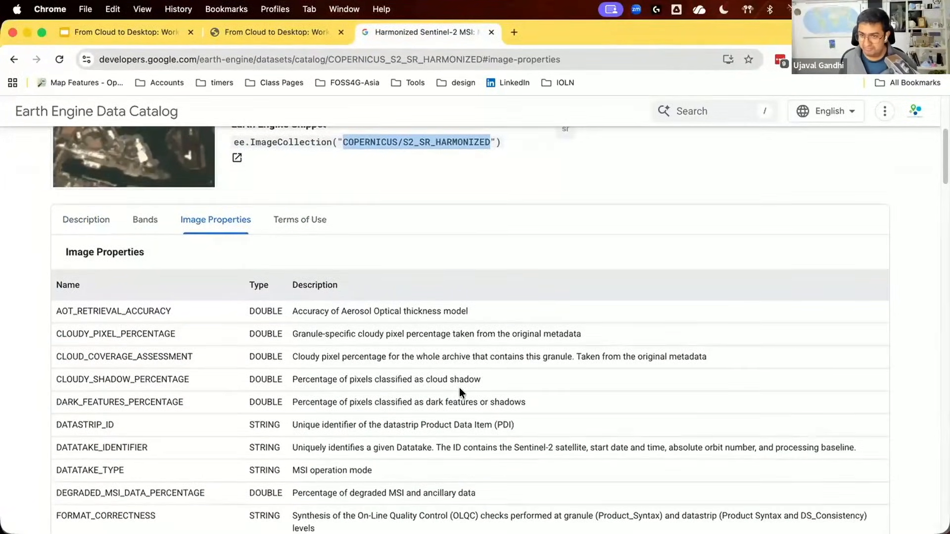
{"action": "double_click", "coordinate": [84, 334]}
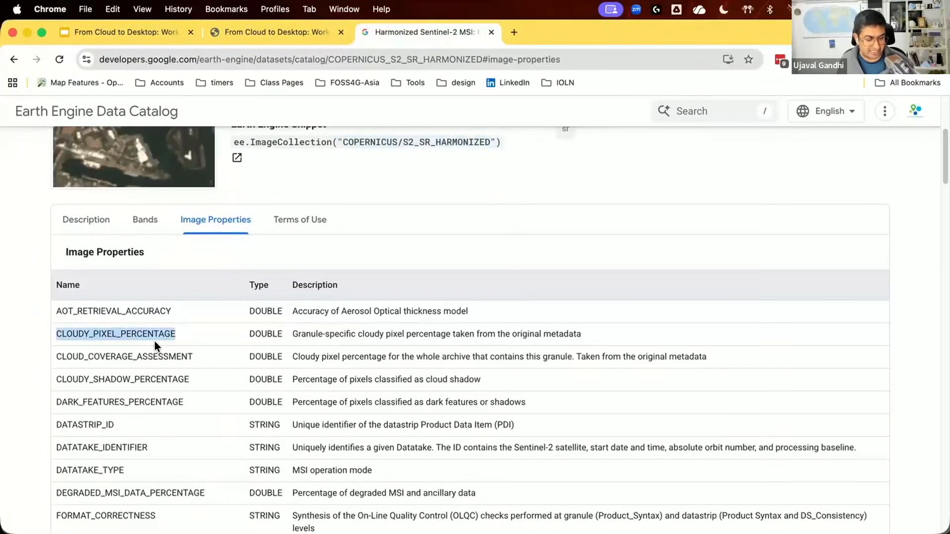
{"action": "left_click_drag", "start_coordinate": [291, 333], "coordinate": [610, 340]}
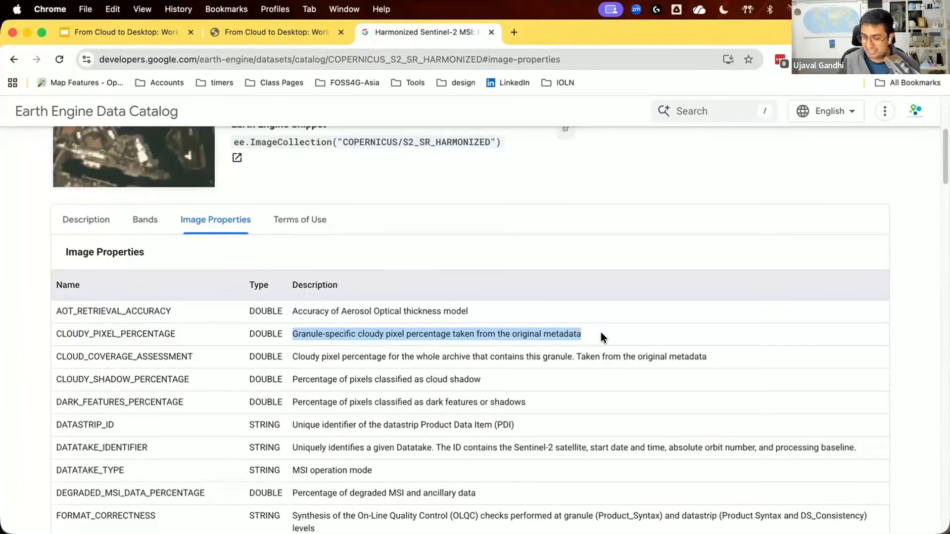
{"action": "double_click", "coordinate": [100, 330]}
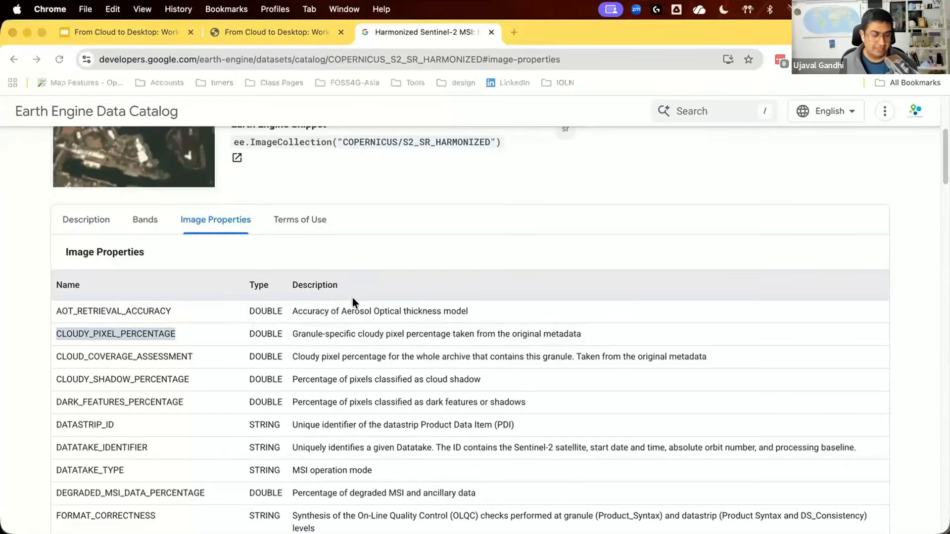
- Switch to QGIS and choose CLOUDY_PIXEL_PERCENTAGE as the property for the image filter
{"action": "key", "text": "super+Tab"}
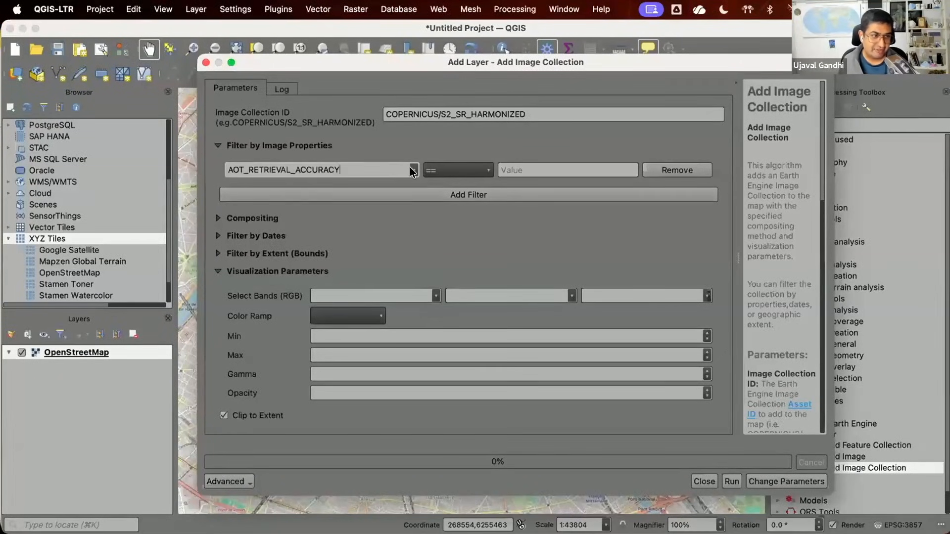
{"action": "left_click", "coordinate": [410, 171]}
{"action": "scroll", "coordinate": [368, 211], "scroll_direction": "down", "scroll_amount": 1}
{"action": "scroll", "coordinate": [367, 211], "scroll_direction": "up", "scroll_amount": 1}
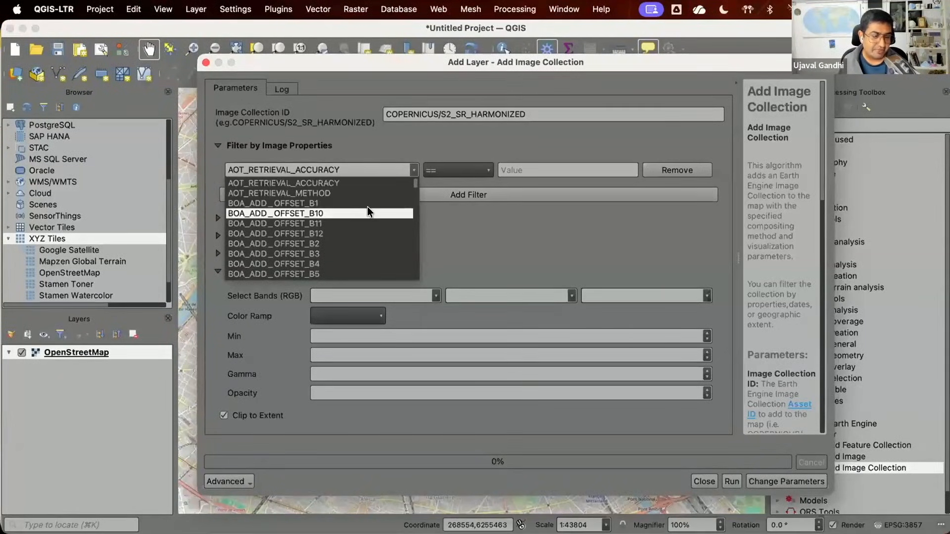
{"action": "scroll", "coordinate": [367, 206], "scroll_direction": "down", "scroll_amount": 3}
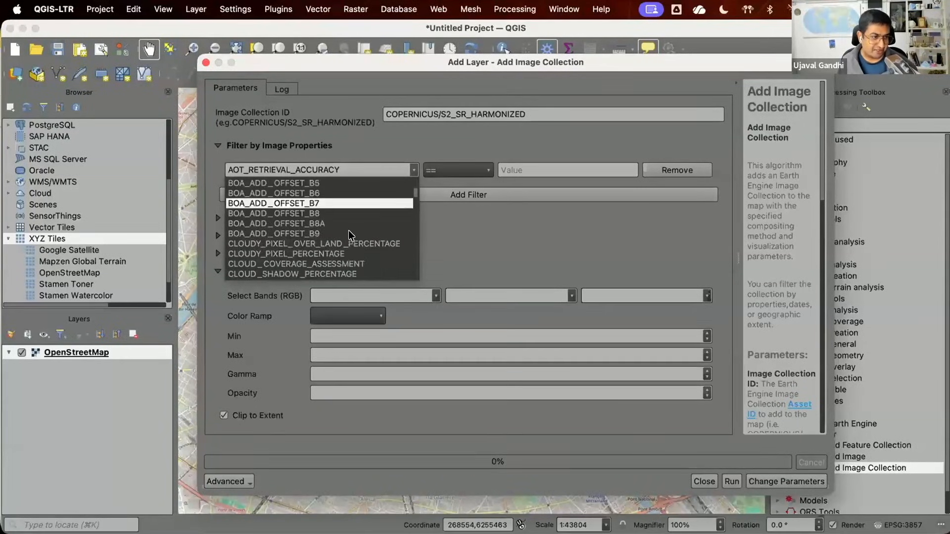
{"action": "left_click", "coordinate": [346, 252]}
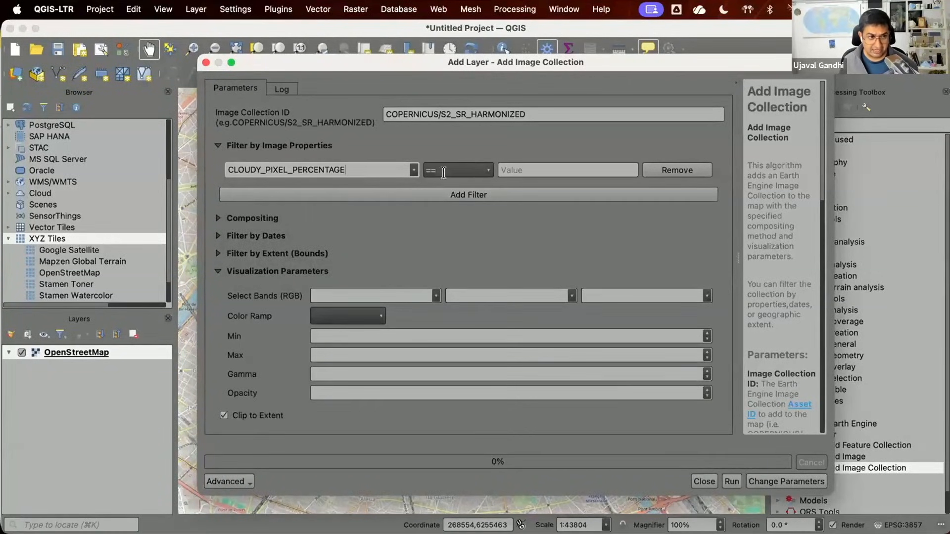
- Set the cloud percentage filter's operator to < and its value to 30
{"action": "left_click", "coordinate": [458, 170]}
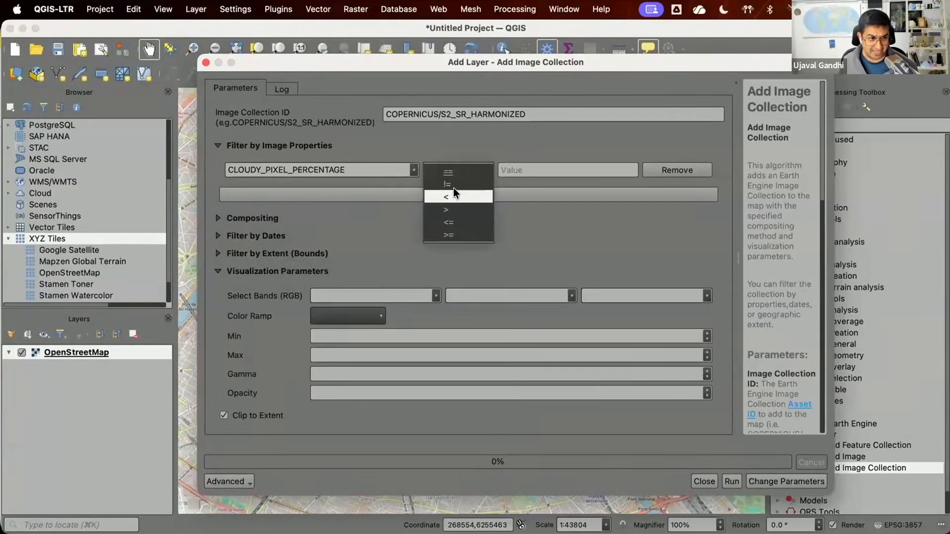
{"action": "left_click", "coordinate": [453, 190]}
{"action": "left_click", "coordinate": [508, 168]}
{"action": "type", "text": "30"}
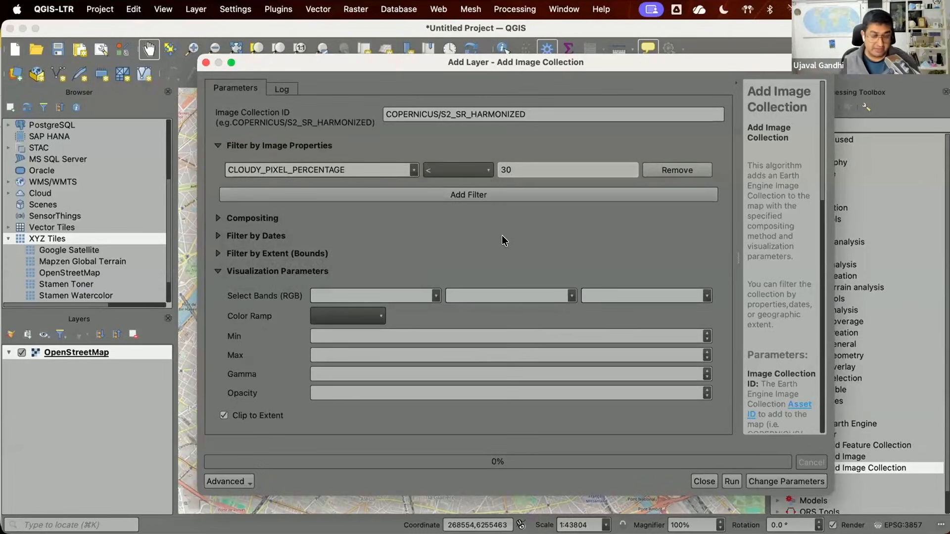
- Review the cloud filter's comparison operators, try ==, and restore the < operator
{"action": "left_click", "coordinate": [472, 167]}
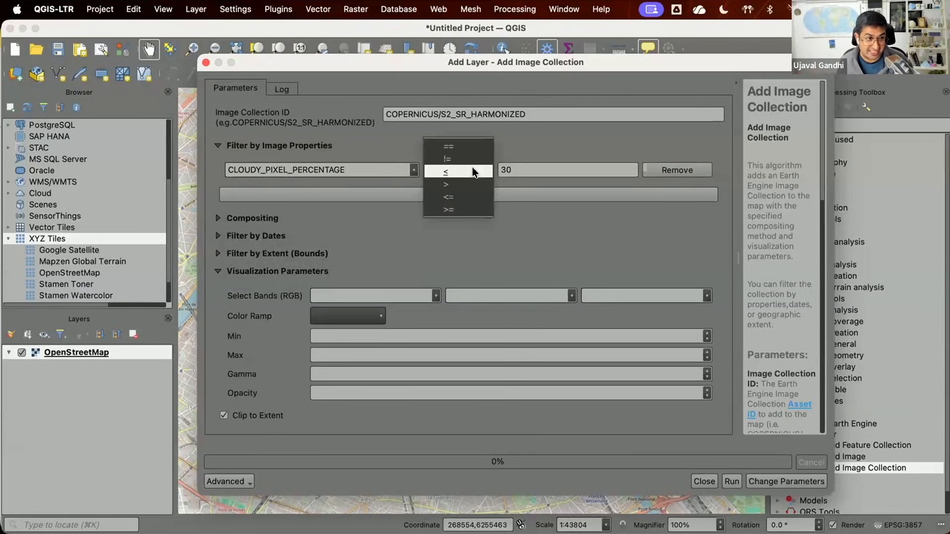
{"action": "left_click", "coordinate": [472, 167]}
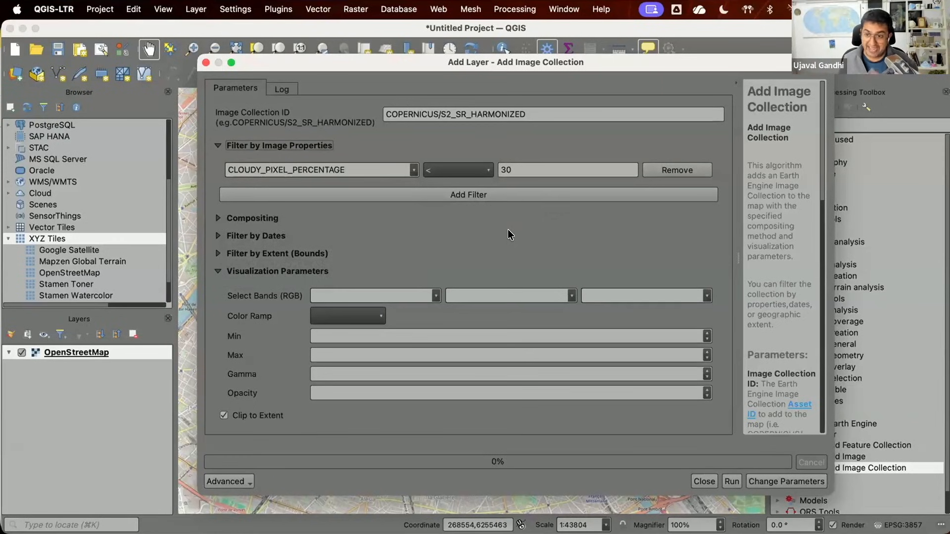
{"action": "left_click", "coordinate": [461, 170]}
{"action": "left_click", "coordinate": [459, 147]}
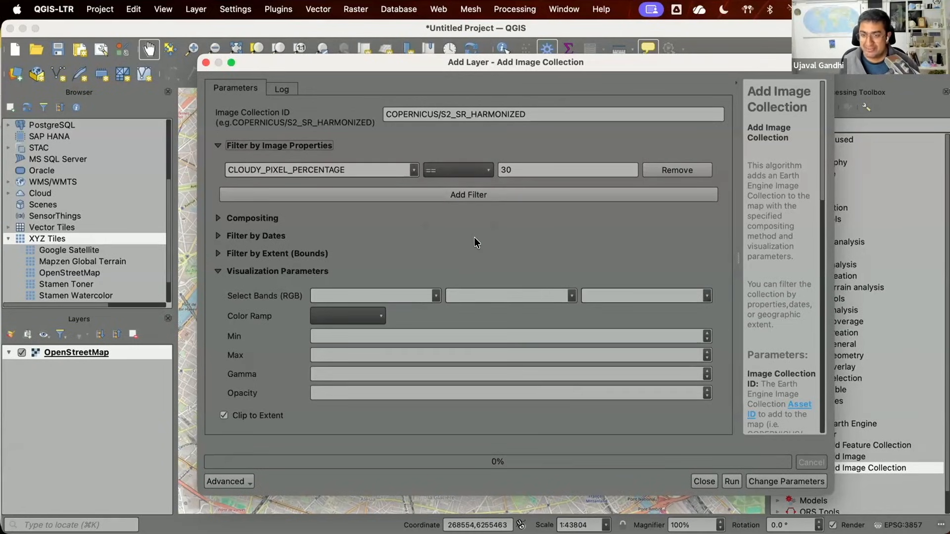
{"action": "left_click", "coordinate": [452, 169]}
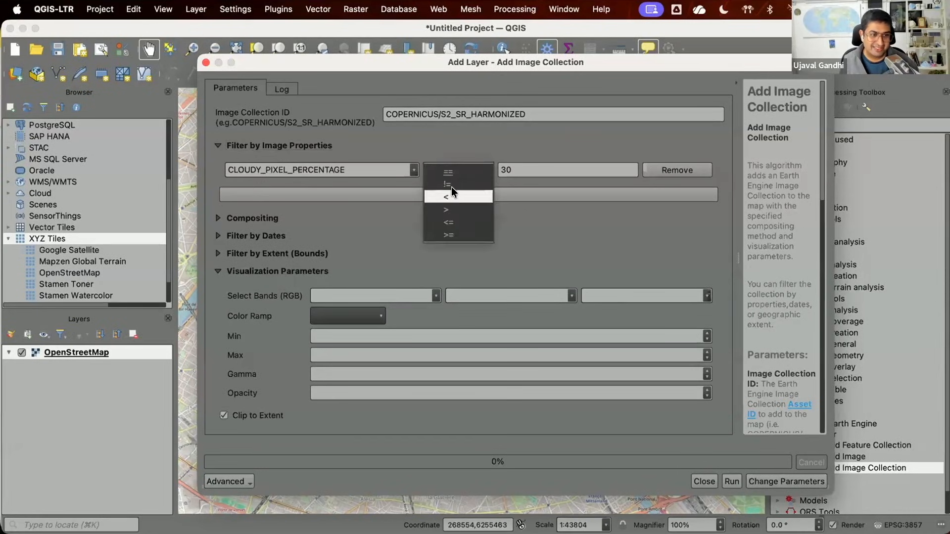
{"action": "left_click", "coordinate": [451, 186]}
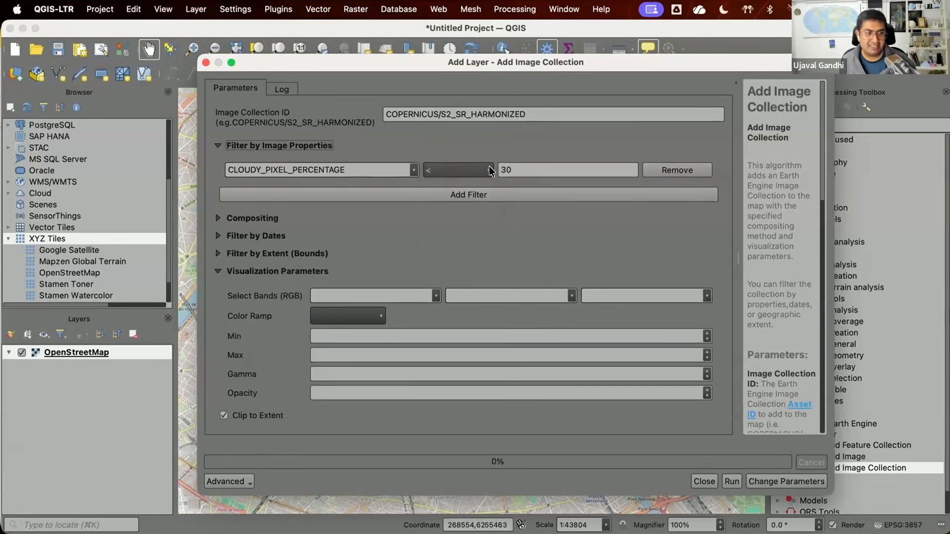
- Expand the date filter and set its start date to 01/01/24 and its end date to 01/01/25
{"action": "left_click", "coordinate": [217, 236]}
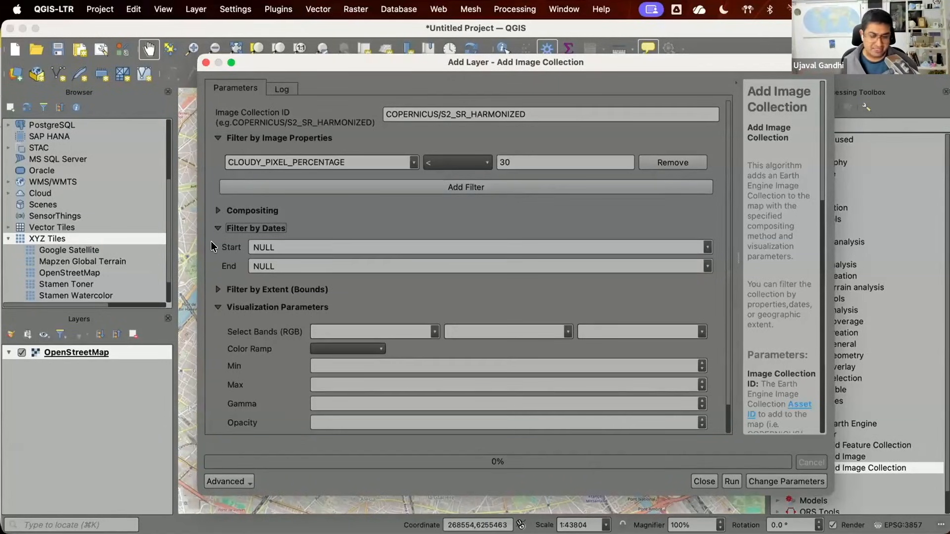
{"action": "left_click", "coordinate": [253, 246]}
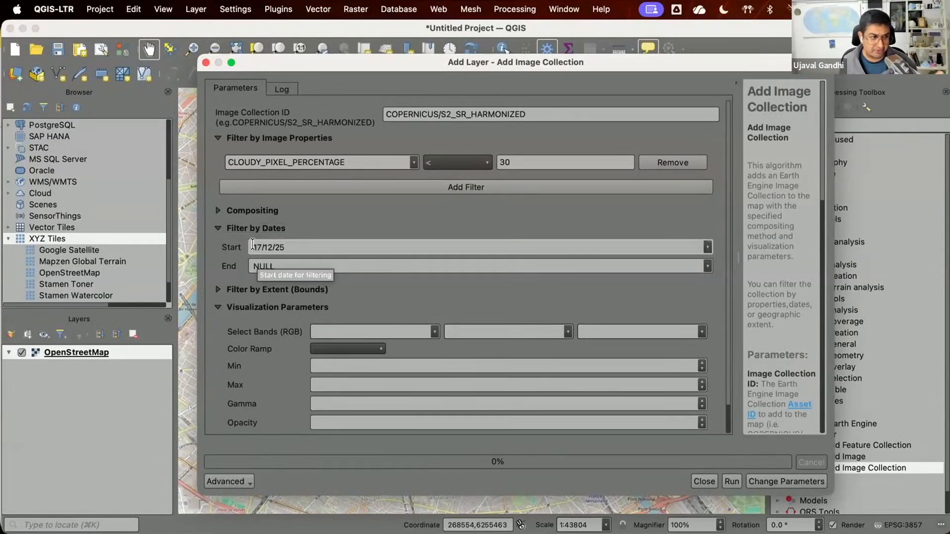
{"action": "left_click", "coordinate": [455, 242]}
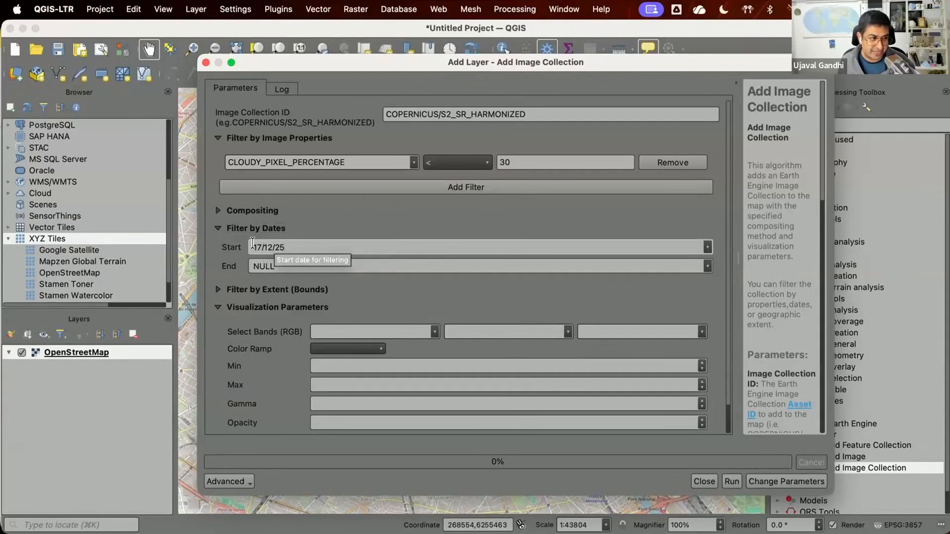
{"action": "type", "text": "01/01/24"}
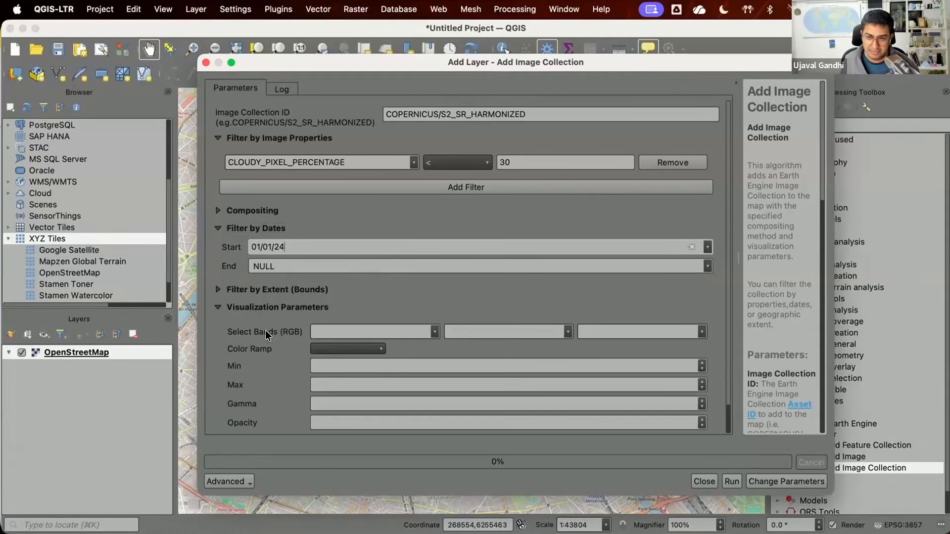
{"action": "double_click", "coordinate": [253, 242]}
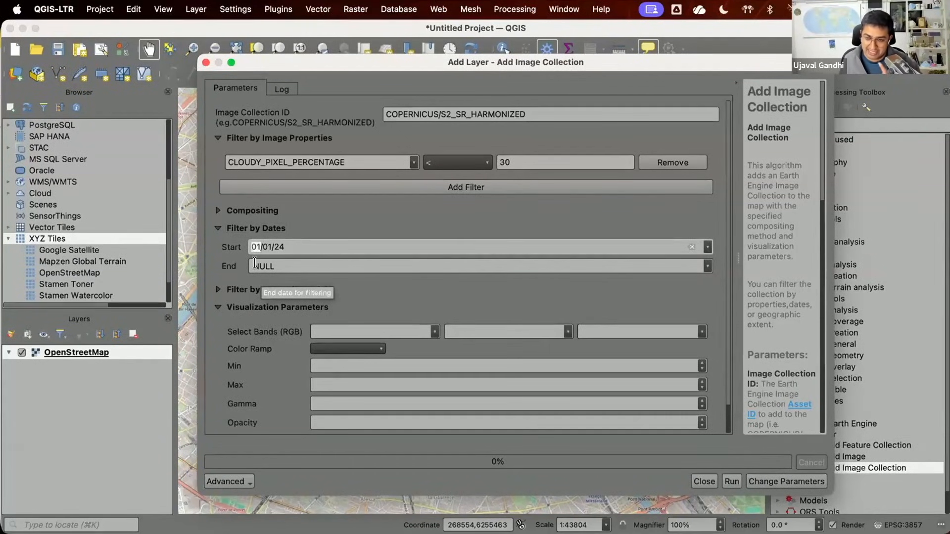
{"action": "left_click", "coordinate": [254, 265]}
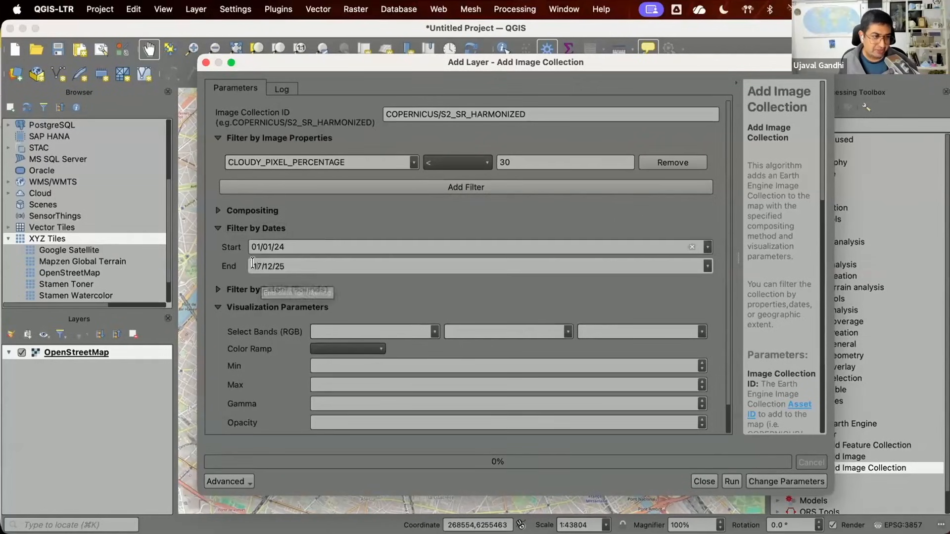
{"action": "type", "text": "0101"}
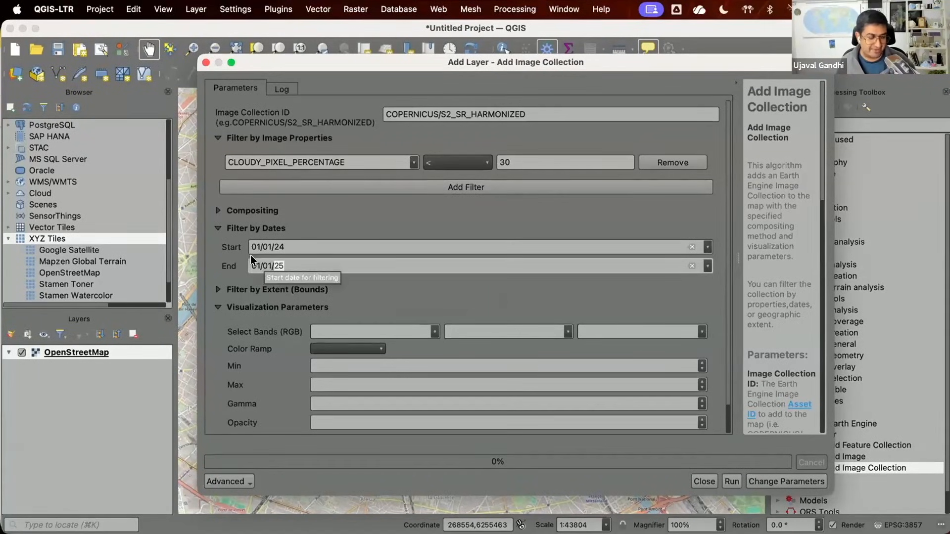
{"action": "left_click", "coordinate": [261, 247]}
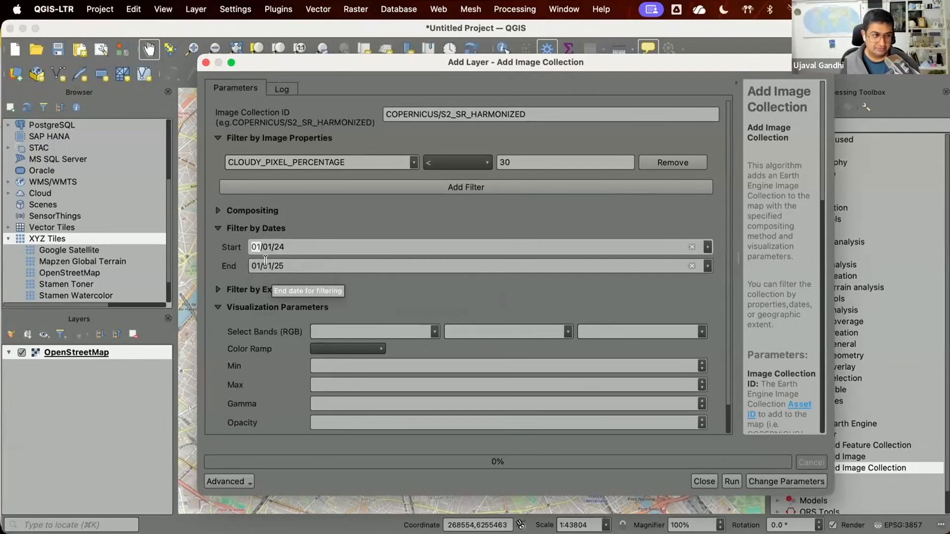
- Expand the extent filter and set its bounds to the current map canvas extent
{"action": "left_click", "coordinate": [493, 289]}
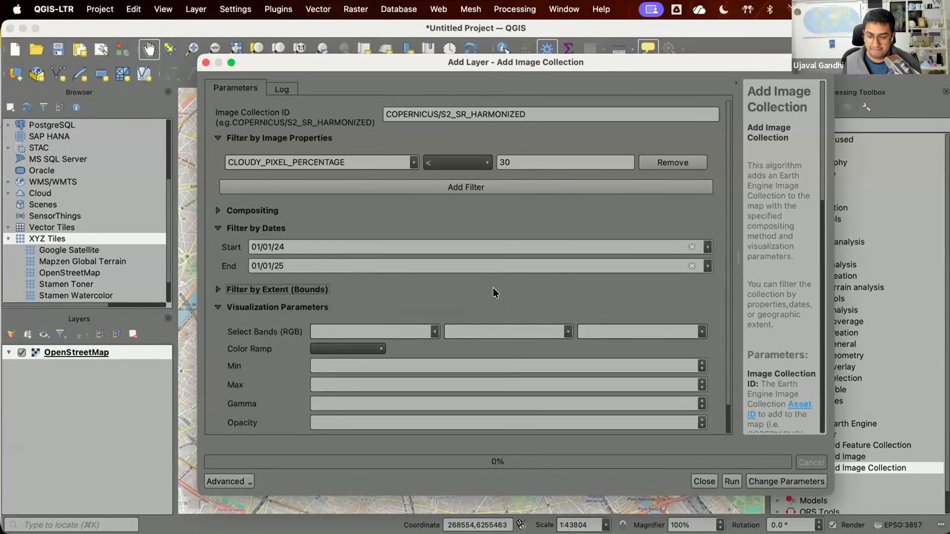
{"action": "left_click", "coordinate": [216, 289]}
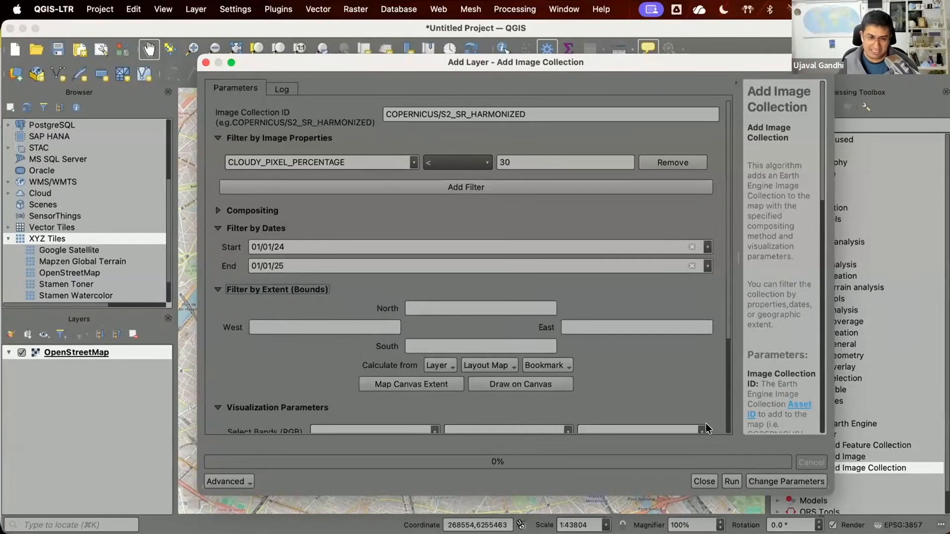
{"action": "left_click", "coordinate": [420, 381]}
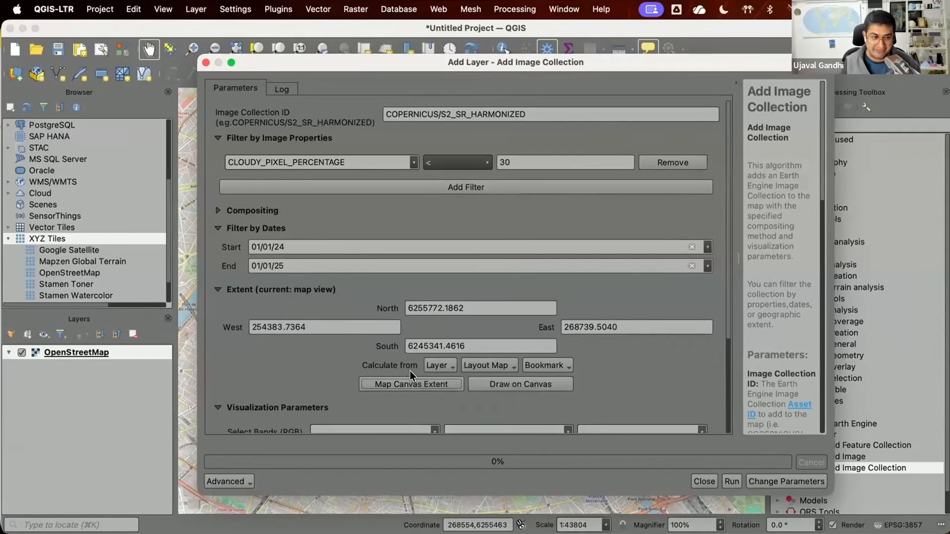
- Check which layers can supply the extent and reapply the current map canvas extent
{"action": "left_click", "coordinate": [442, 364]}
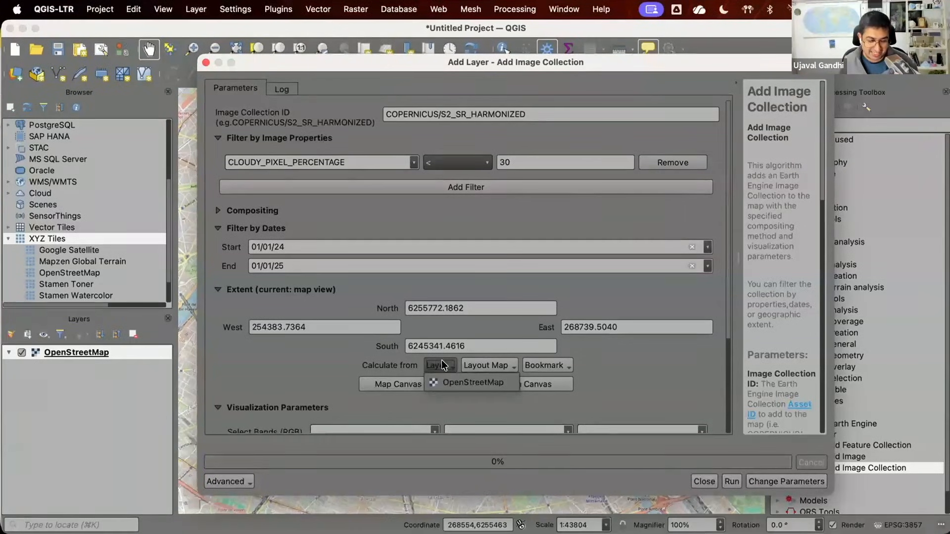
{"action": "left_click", "coordinate": [675, 376]}
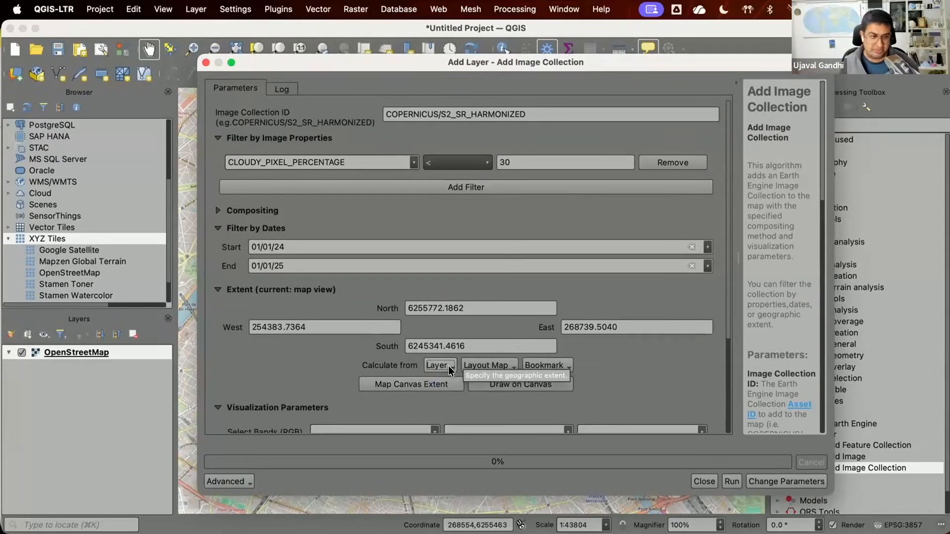
{"action": "left_click", "coordinate": [421, 387]}
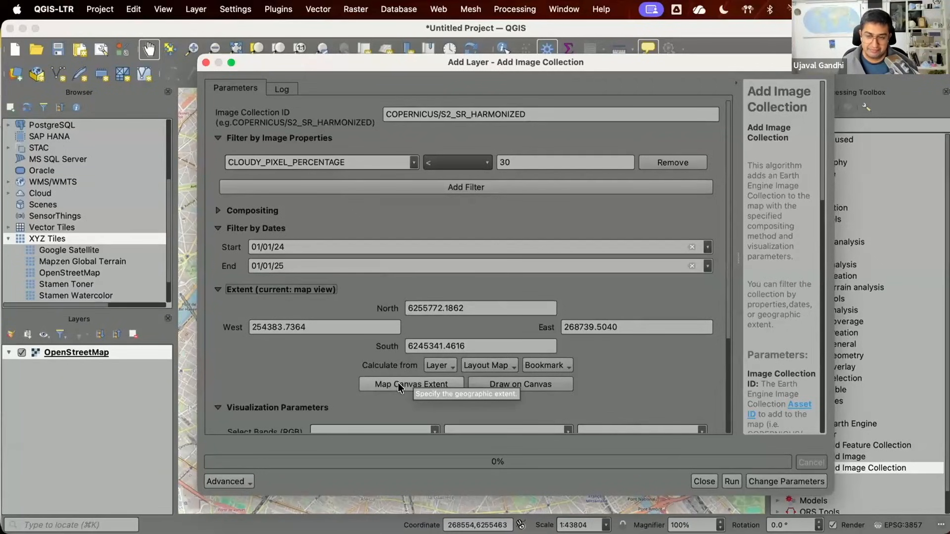
- Expand the compositing options, set the compositing method to Median, and switch to the ImageCollection Composition slide
{"action": "left_click", "coordinate": [218, 211]}
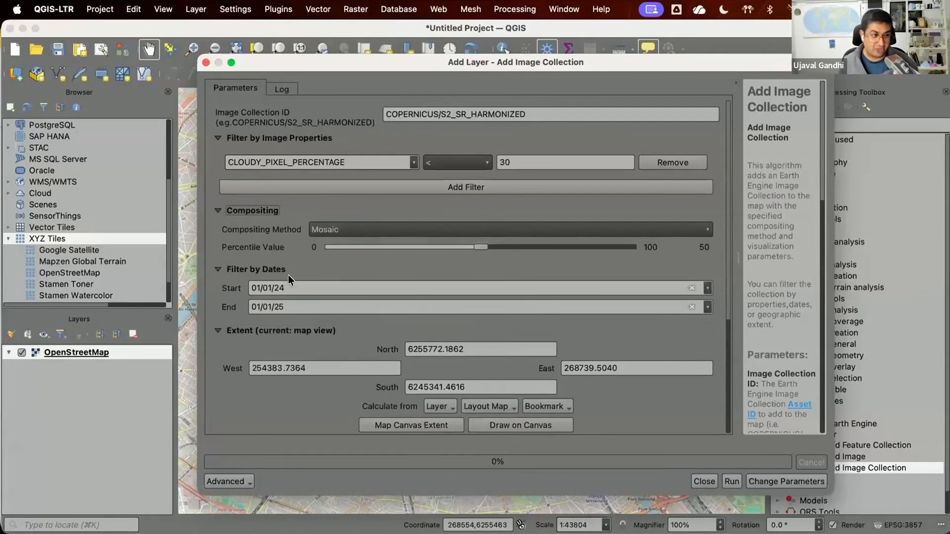
{"action": "left_click", "coordinate": [632, 228]}
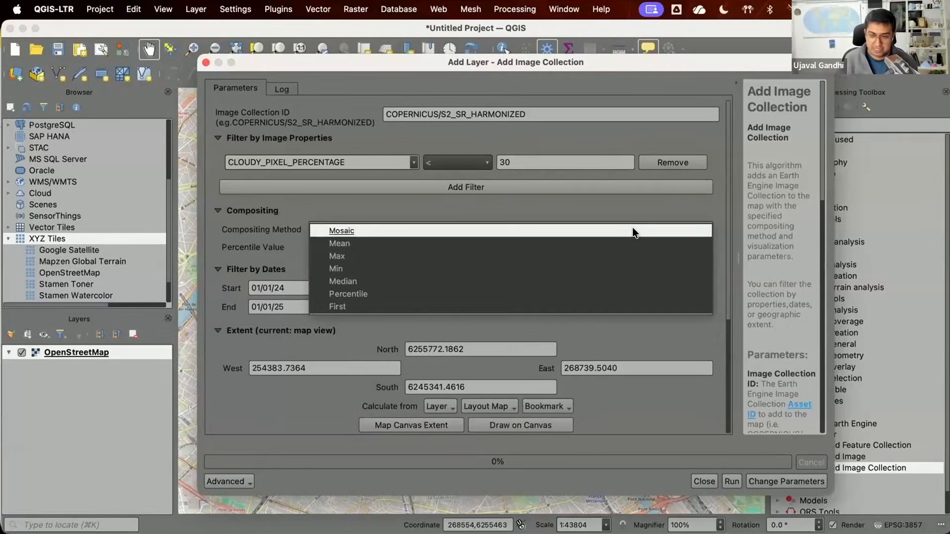
{"action": "key", "text": "super+Tab"}
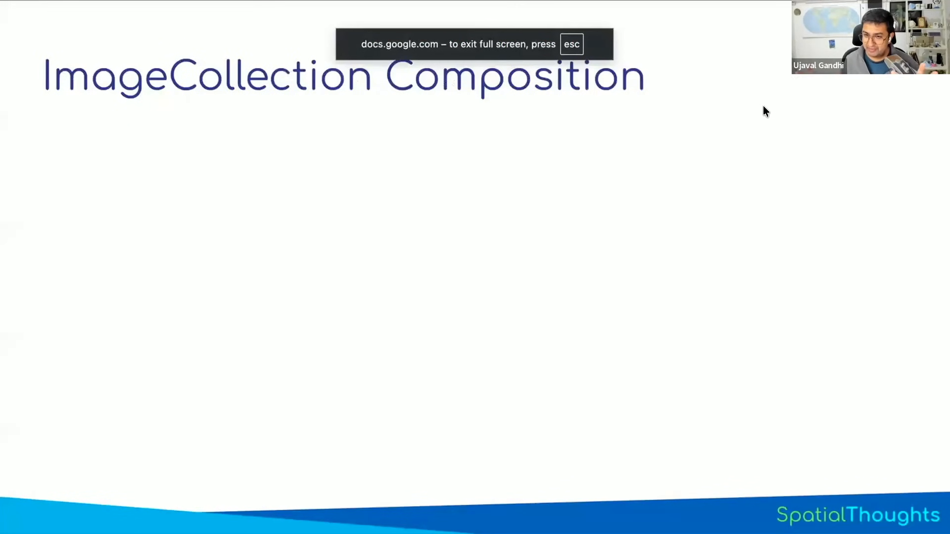
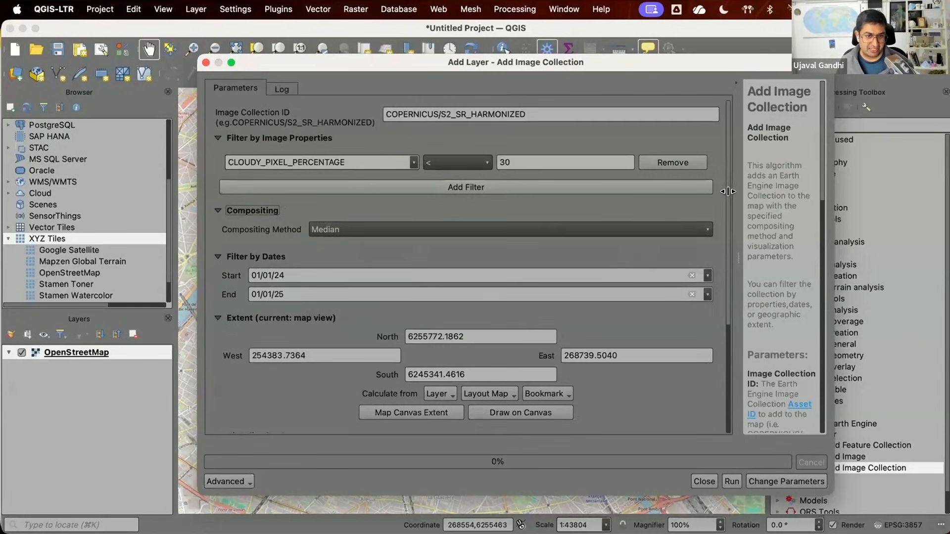
- Look through the bands available for the first RGB channel in the visualization parameters
{"action": "scroll", "coordinate": [726, 198], "scroll_direction": "down", "scroll_amount": 5}
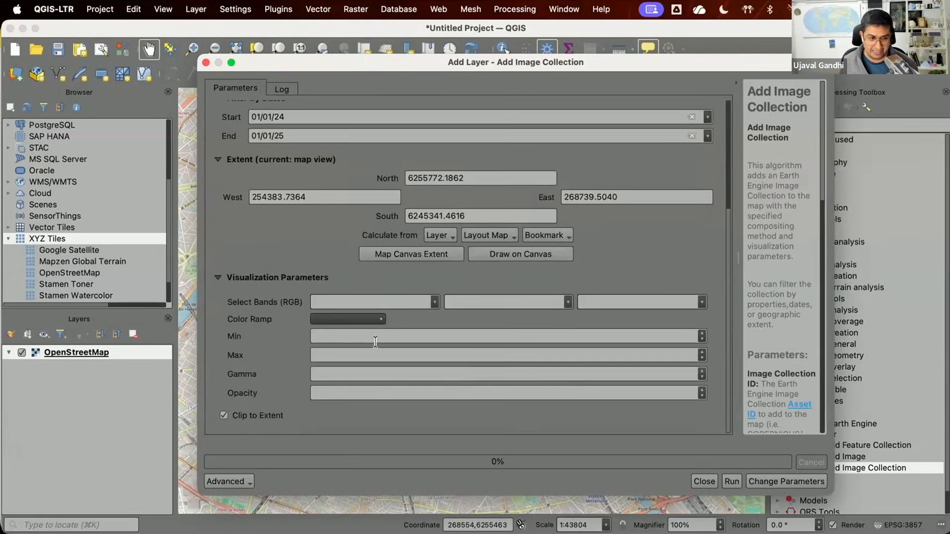
{"action": "left_click", "coordinate": [430, 301]}
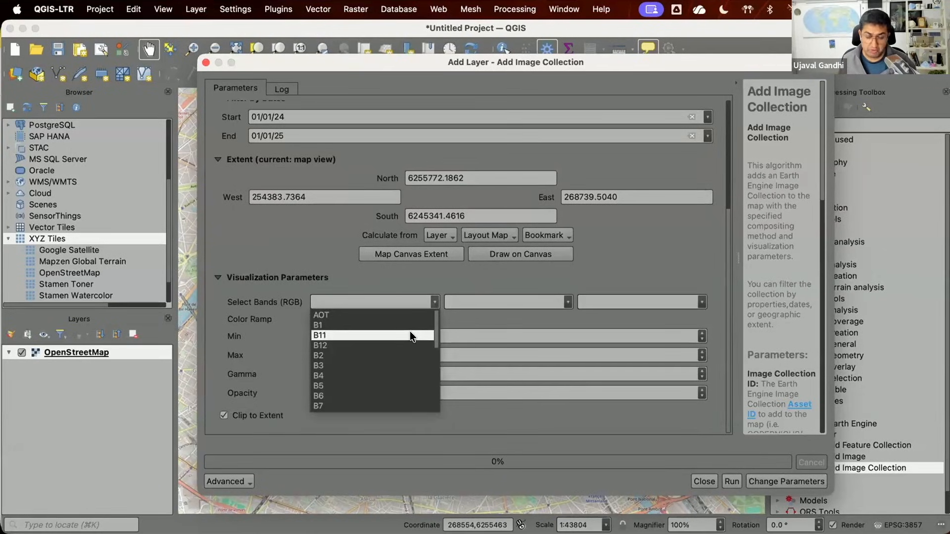
{"action": "left_click", "coordinate": [462, 322]}
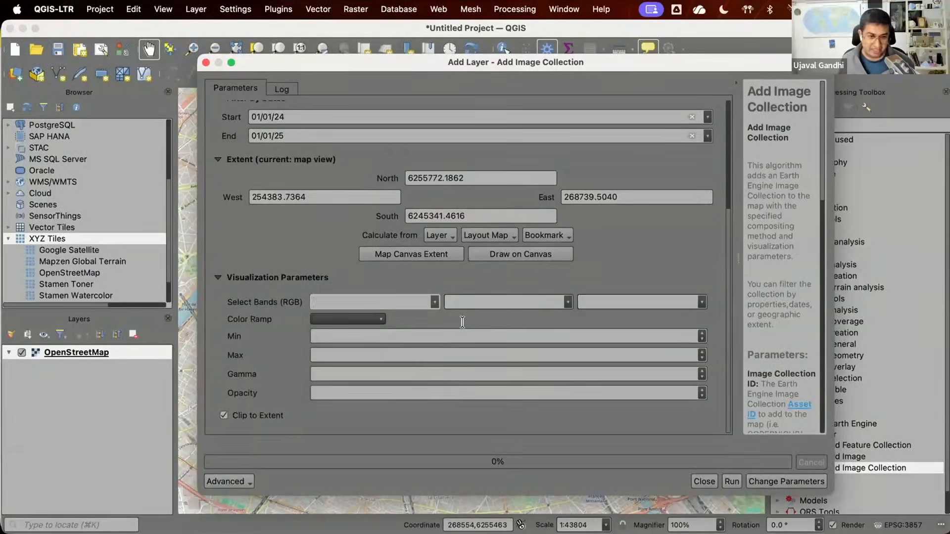
- Switch to Chrome and look up the red, green and blue bands in the Sentinel-2 catalog page's band table
{"action": "key", "text": "super+Tab"}
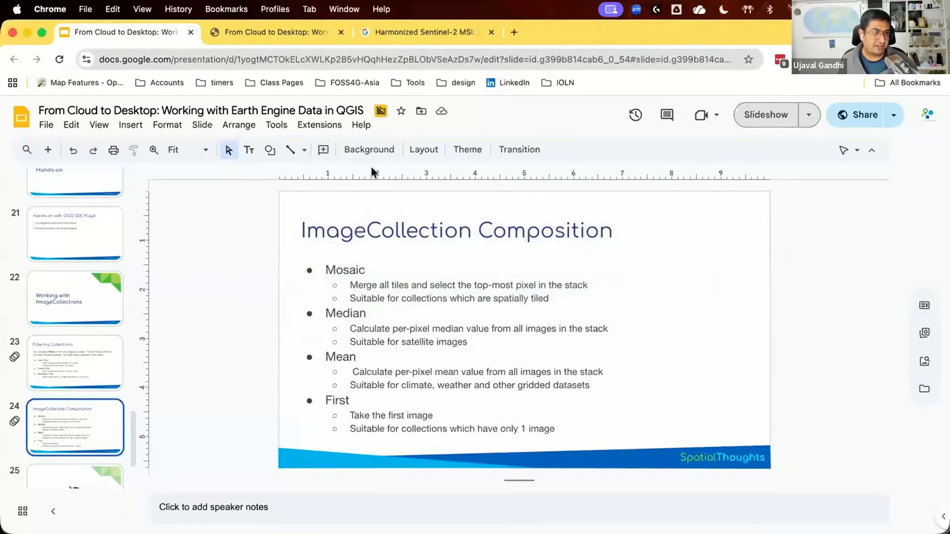
{"action": "key", "text": "super+3"}
{"action": "left_click", "coordinate": [144, 219]}
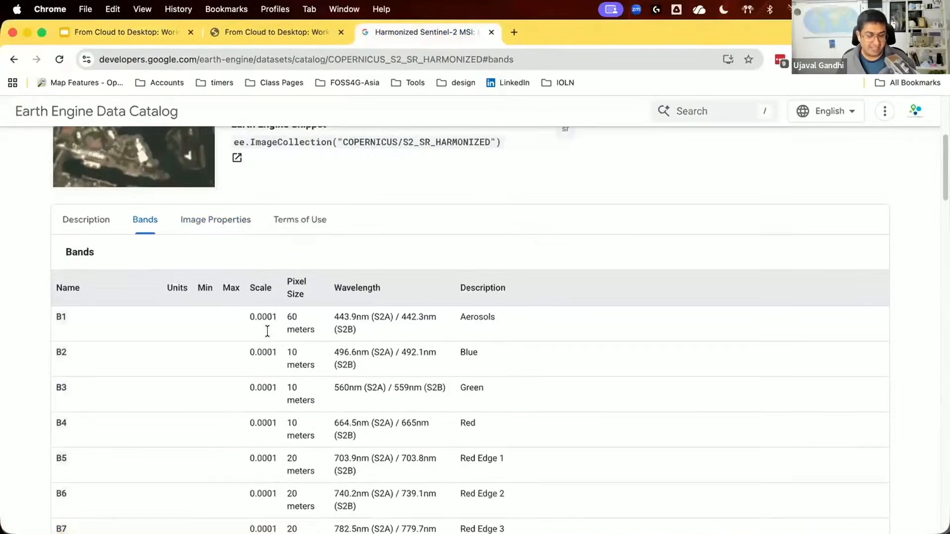
{"action": "scroll", "coordinate": [268, 331], "scroll_direction": "down", "scroll_amount": 3}
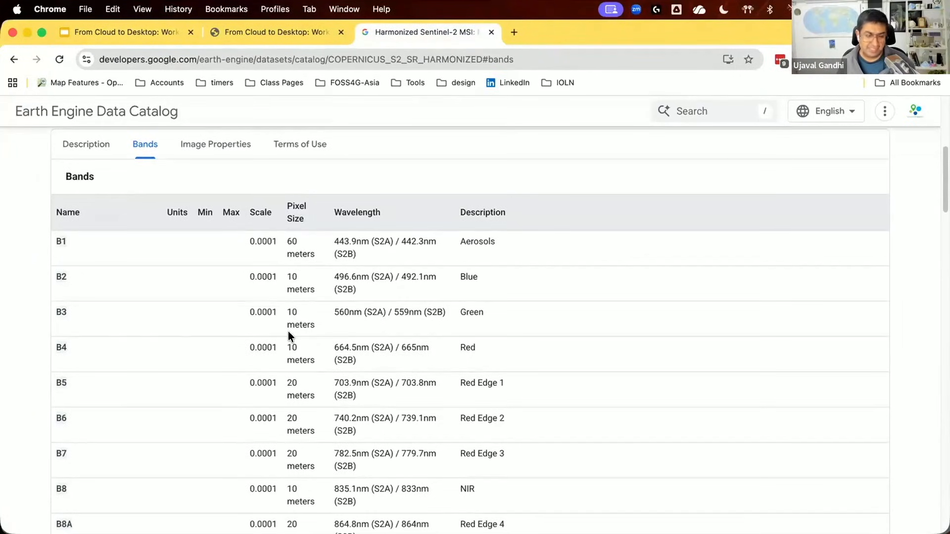
{"action": "double_click", "coordinate": [467, 345]}
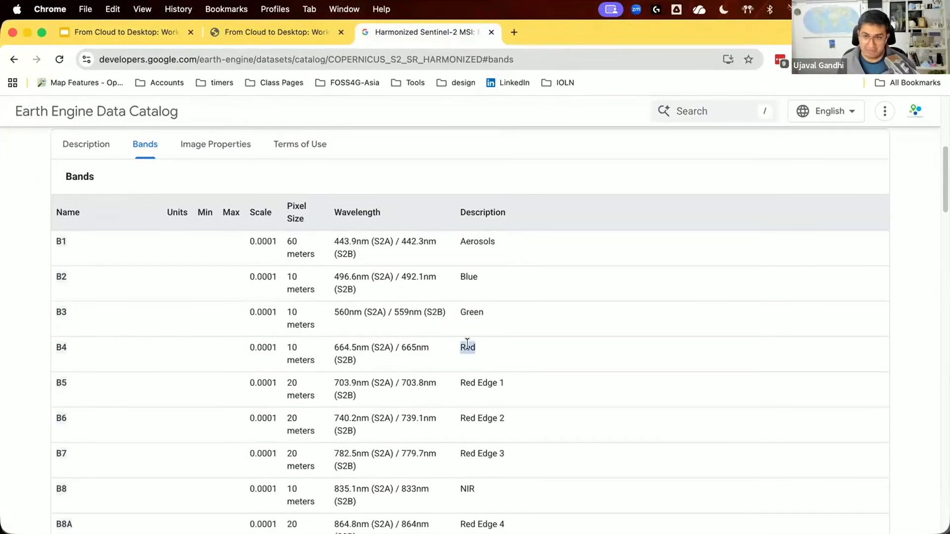
{"action": "double_click", "coordinate": [471, 311]}
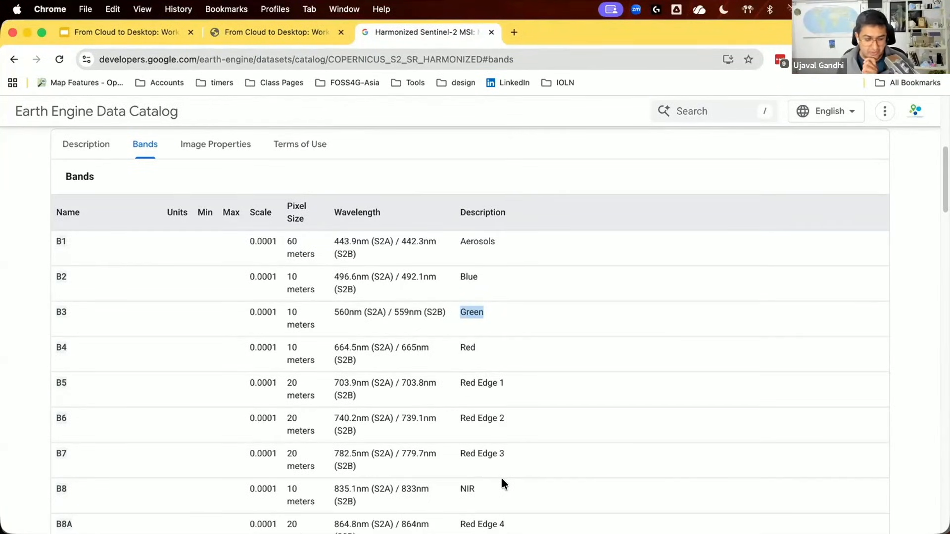
{"action": "left_click", "coordinate": [510, 341]}
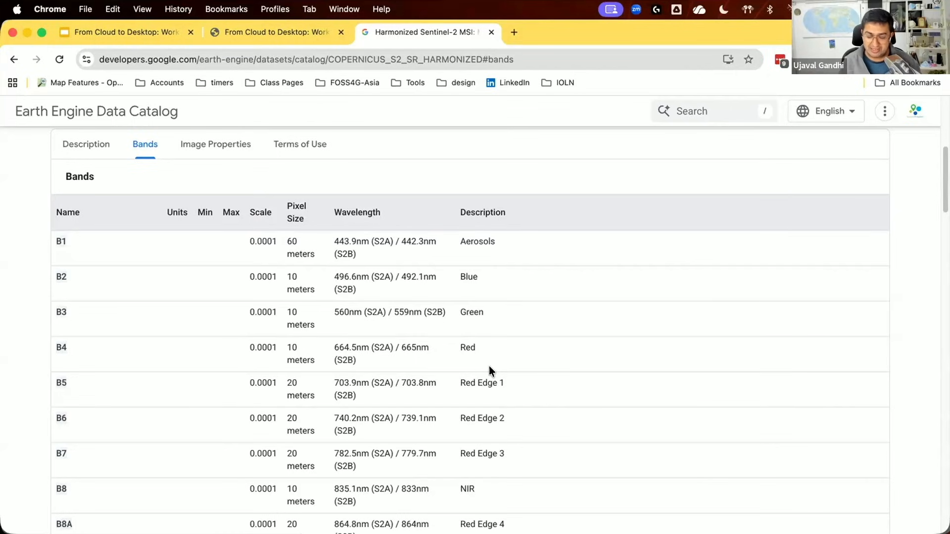
- Switch back to QGIS and set the RGB visualization bands to B4, B3 and B2
{"action": "key", "text": "super+Tab"}
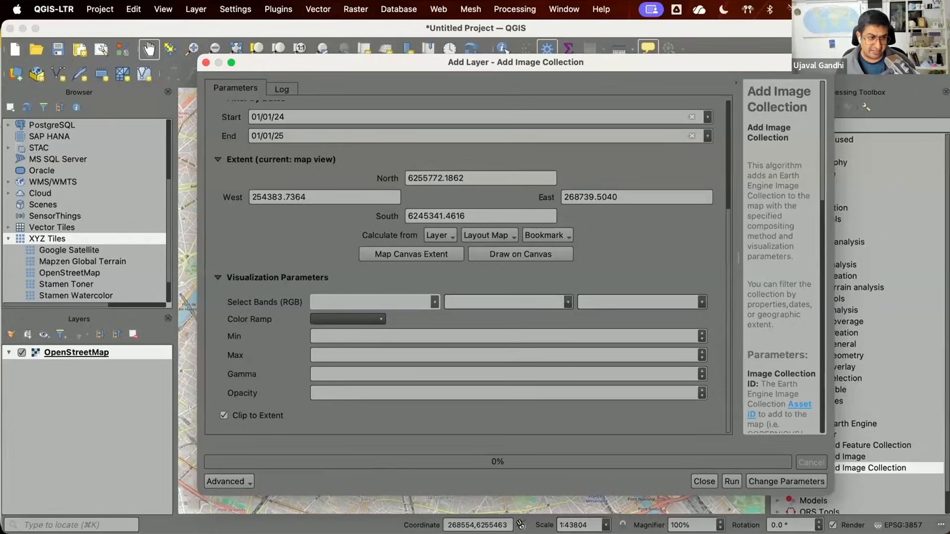
{"action": "left_click", "coordinate": [434, 301]}
{"action": "left_click", "coordinate": [392, 376]}
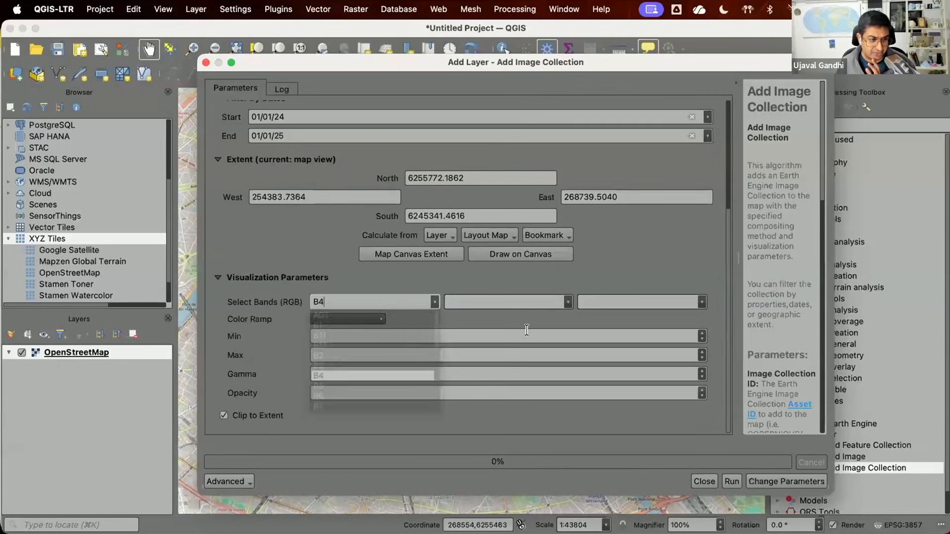
{"action": "left_click", "coordinate": [560, 304]}
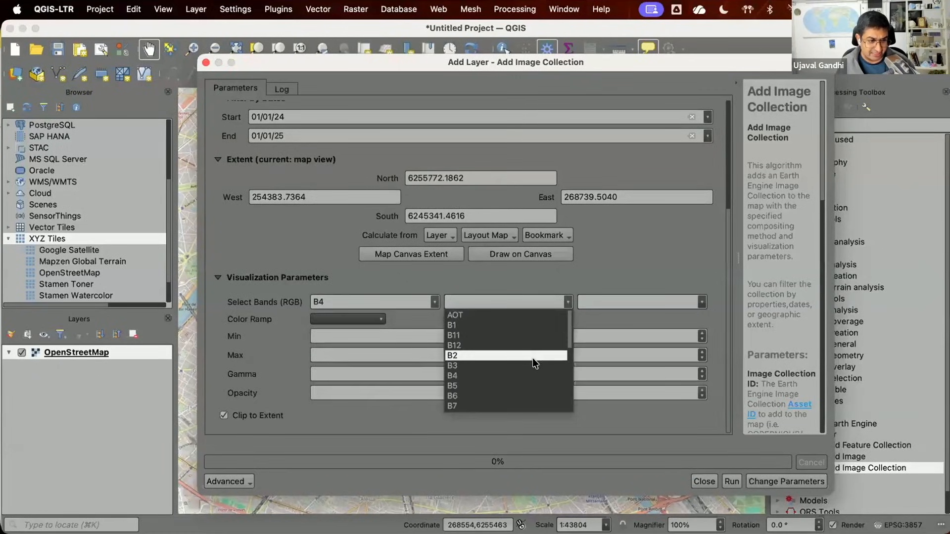
{"action": "left_click", "coordinate": [539, 364]}
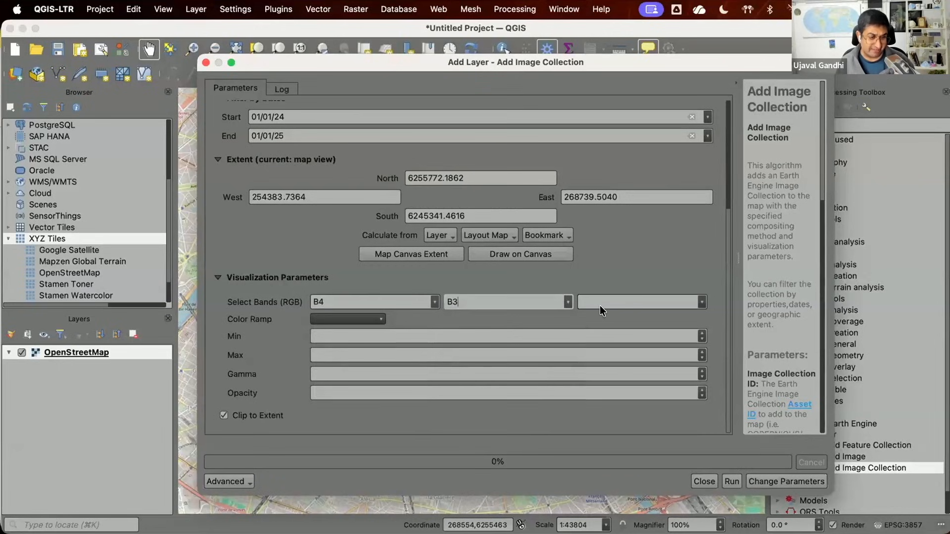
{"action": "left_click", "coordinate": [702, 304]}
{"action": "left_click", "coordinate": [666, 350]}
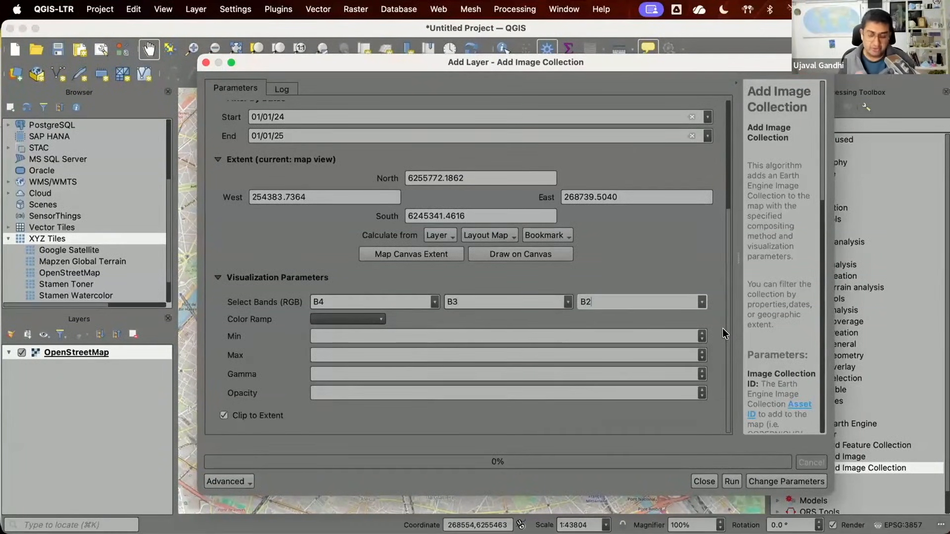
- Set the visualization minimum to 0 and maximum to 3000
{"action": "left_click", "coordinate": [387, 334]}
{"action": "type", "text": "0"}
{"action": "key", "text": "Tab"}
{"action": "type", "text": "3000"}
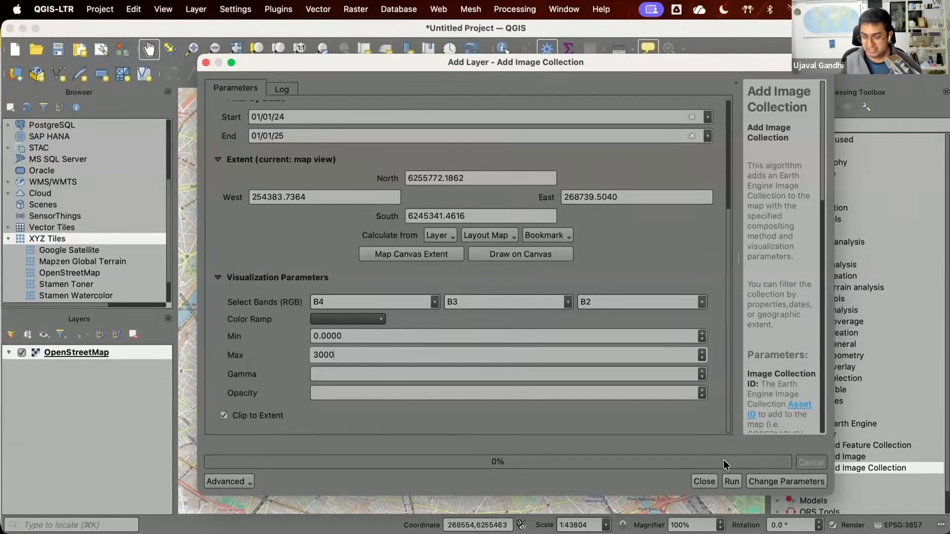
{"action": "left_click", "coordinate": [725, 387]}
- Review the image collection parameters, run the algorithm to add the median composite layer, and close the dialog
{"action": "scroll", "coordinate": [643, 143], "scroll_direction": "up", "scroll_amount": 5}
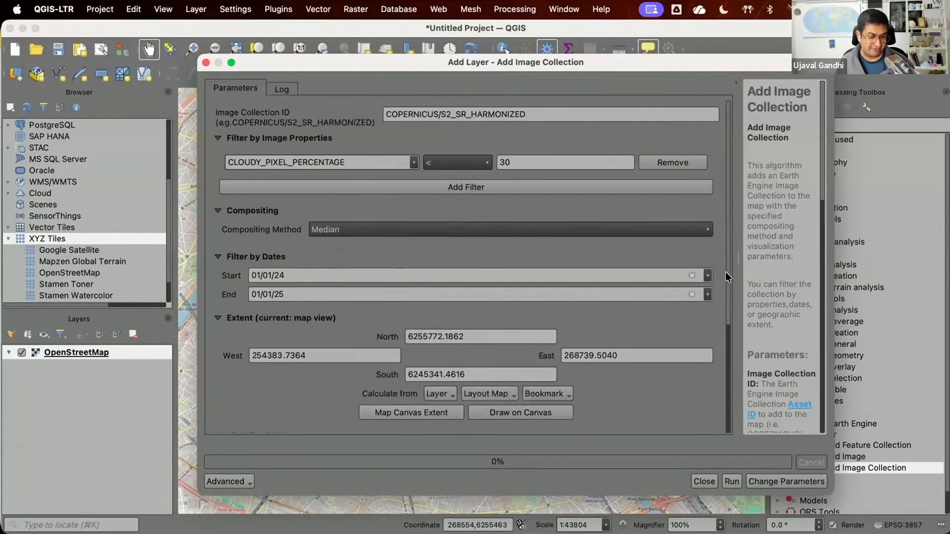
{"action": "scroll", "coordinate": [726, 272], "scroll_direction": "down", "scroll_amount": 5}
{"action": "scroll", "coordinate": [735, 348], "scroll_direction": "down", "scroll_amount": 2}
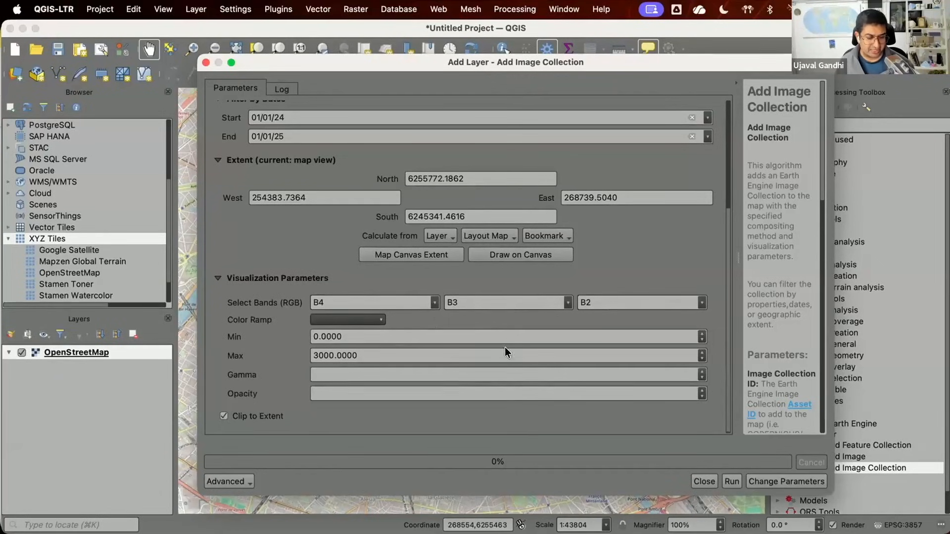
{"action": "left_click", "coordinate": [731, 473]}
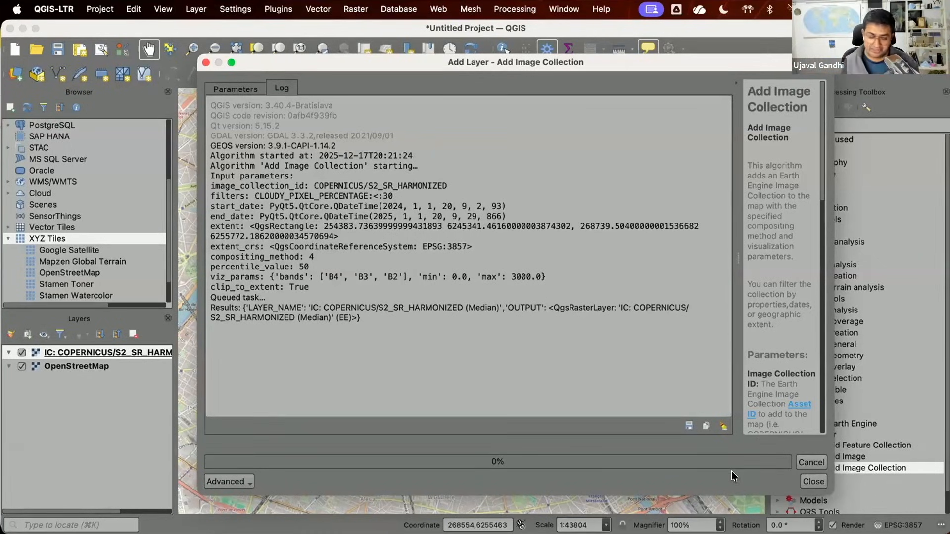
{"action": "left_click", "coordinate": [802, 482]}
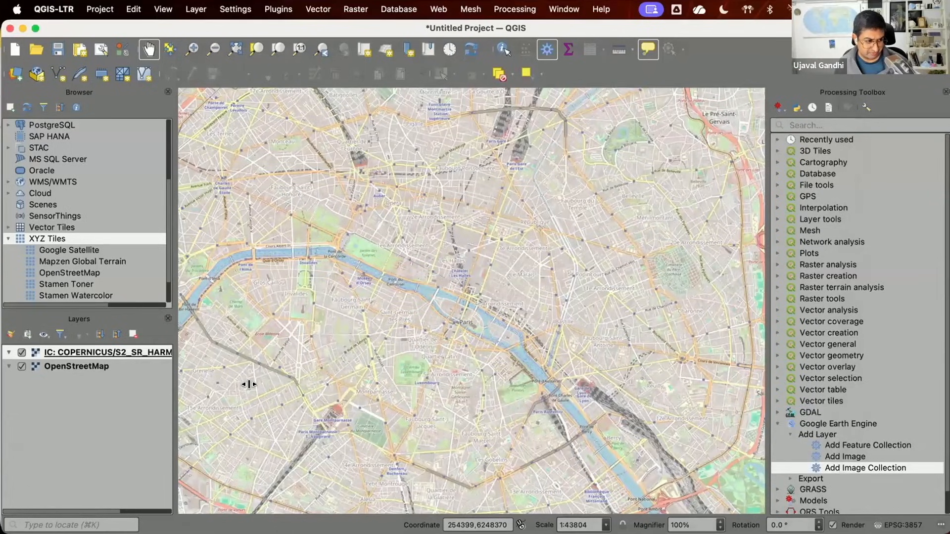
- Widen the layer list to fit the full layer name and zoom the map into central Paris
{"action": "left_click_drag", "start_coordinate": [176, 385], "coordinate": [200, 388]}
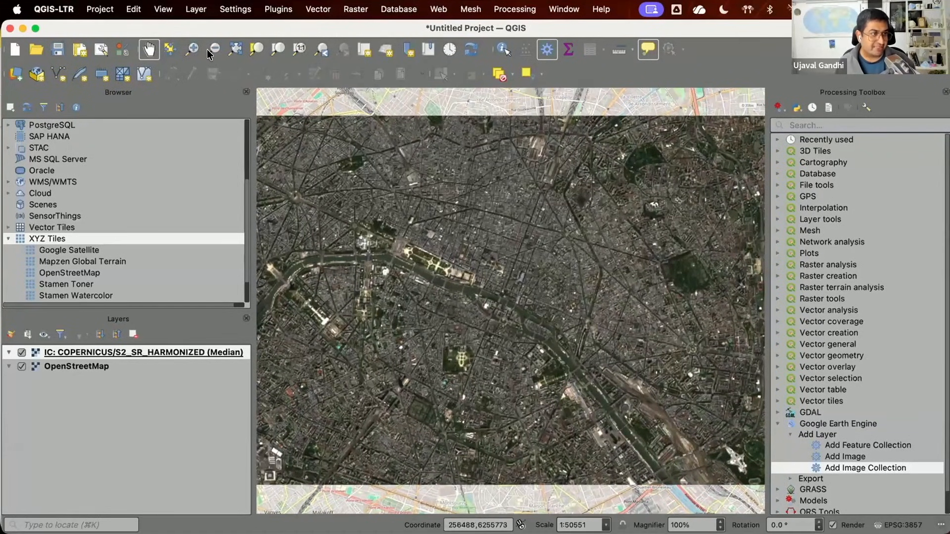
{"action": "left_click", "coordinate": [192, 50]}
{"action": "left_click_drag", "start_coordinate": [364, 192], "coordinate": [622, 432]}
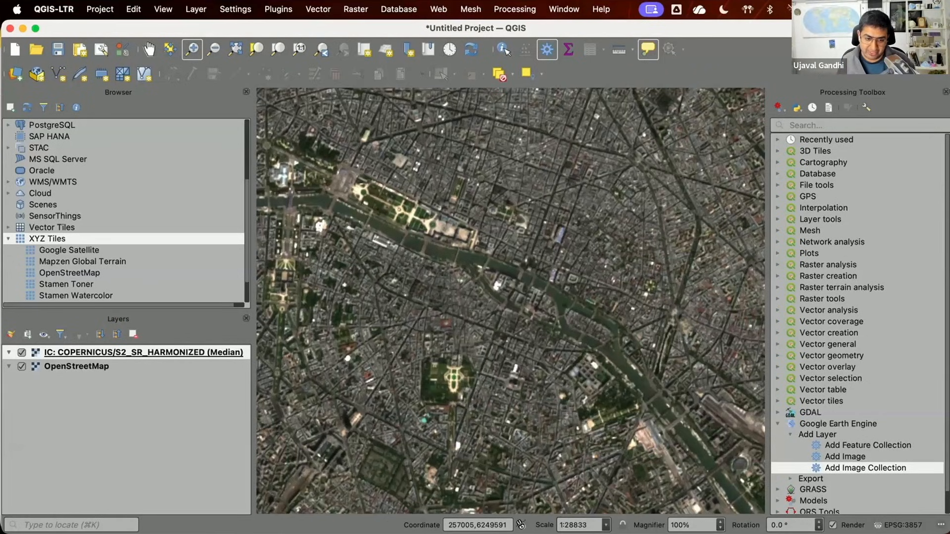
- Open the Export Image to GeoTIFF tool and keep IC: COPERNICUS/S2_SR_HARMONIZED (Median) as the EE image
{"action": "left_click", "coordinate": [789, 477]}
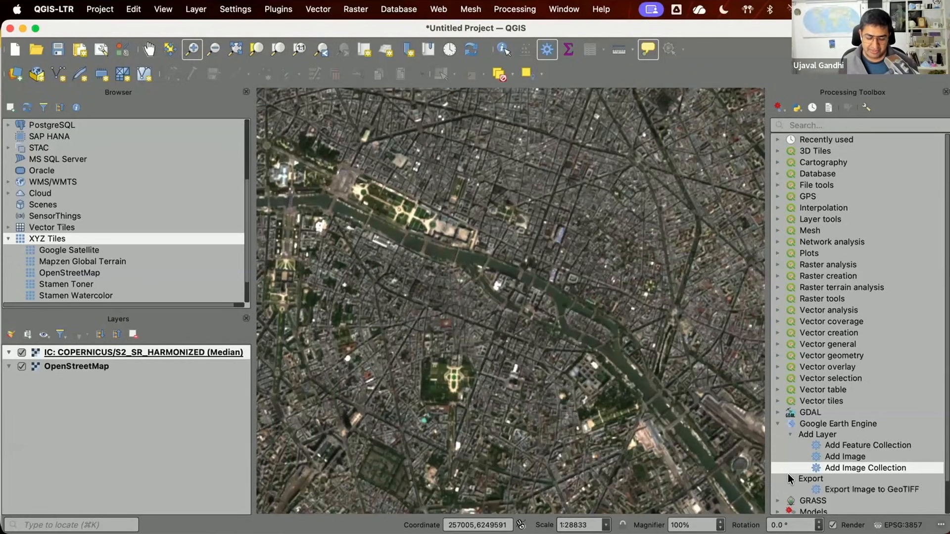
{"action": "left_click", "coordinate": [854, 489]}
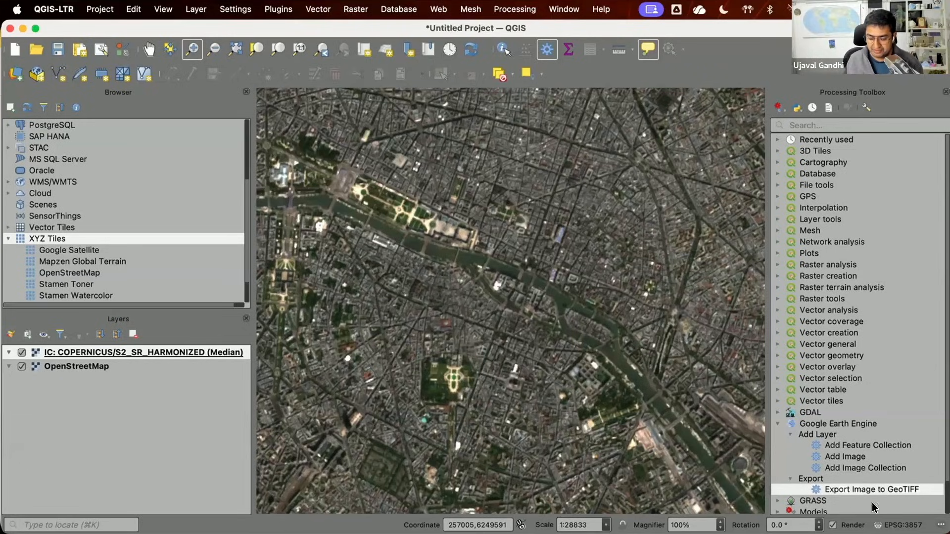
{"action": "double_click", "coordinate": [832, 489]}
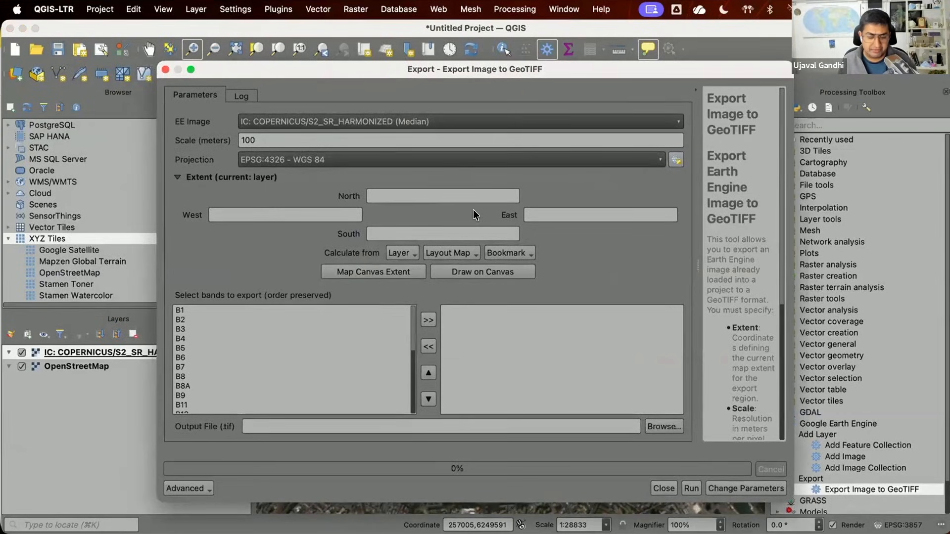
{"action": "left_click", "coordinate": [612, 121]}
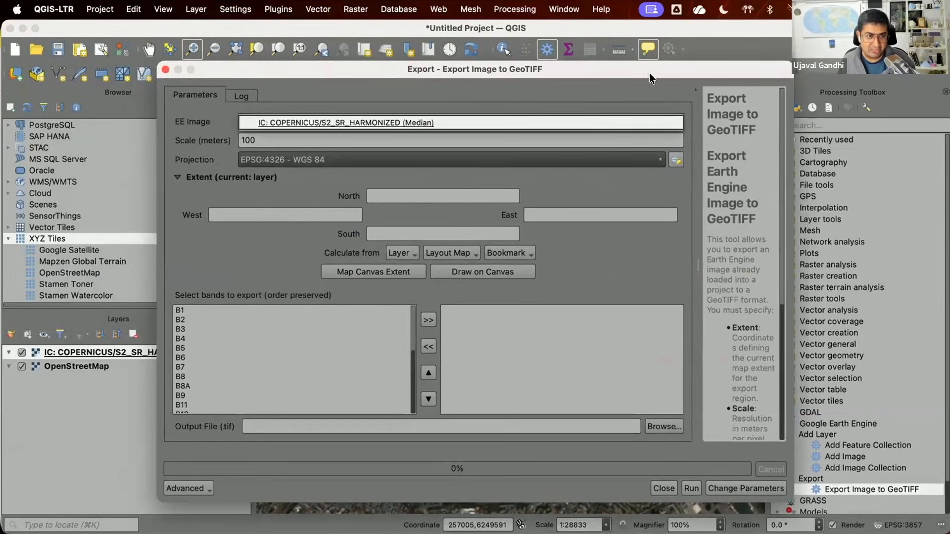
{"action": "left_click", "coordinate": [681, 193]}
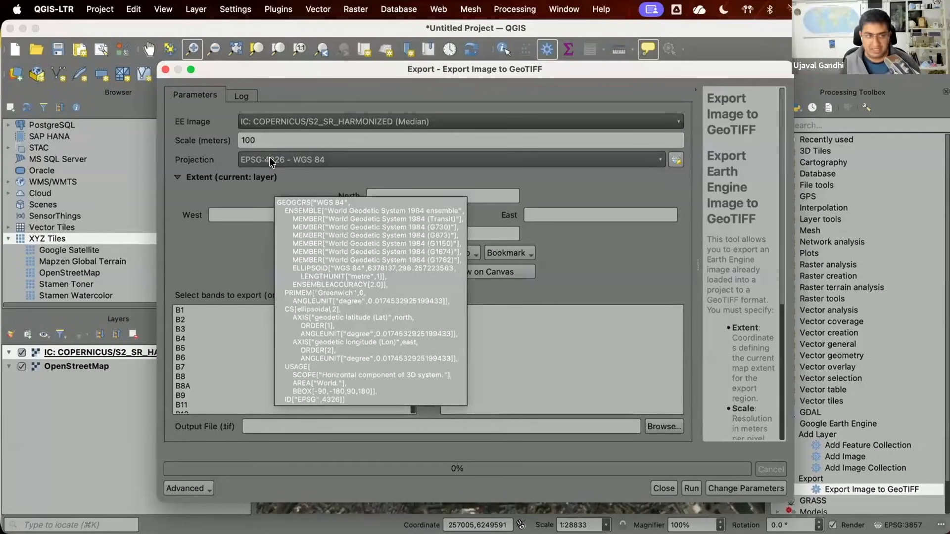
- Set the export scale to 10 meters and open the coordinate reference system selector for the projection
{"action": "key", "text": "BackSpace"}
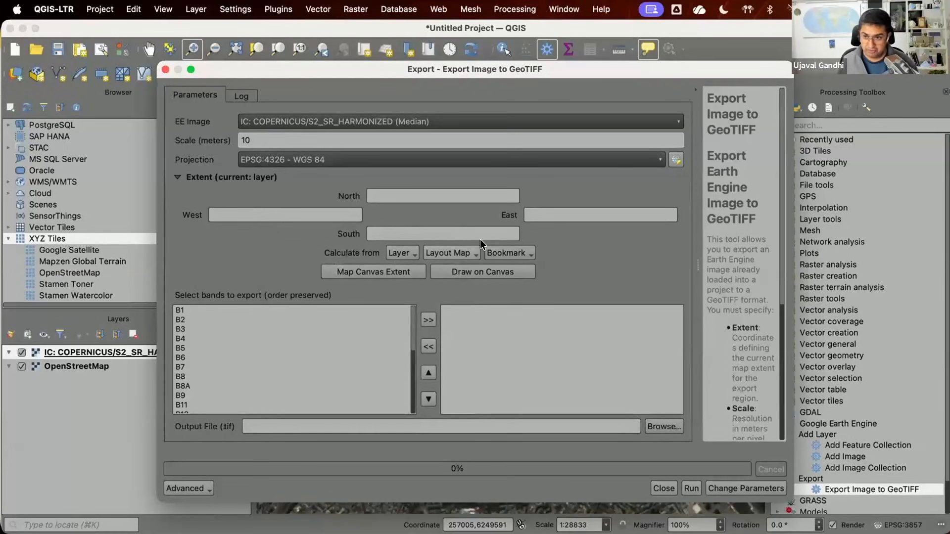
{"action": "left_click", "coordinate": [675, 161]}
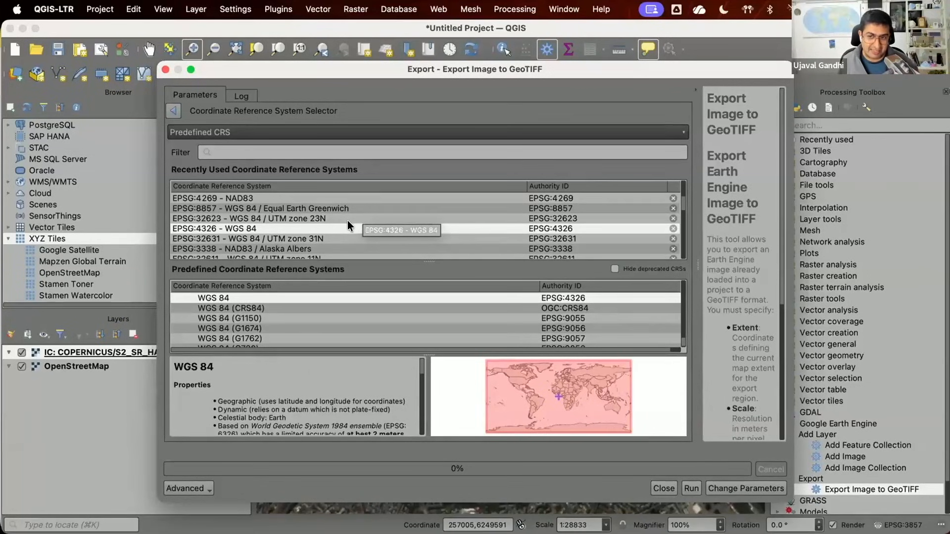
- Filter the coordinate reference systems by 3857 and select EPSG:3857 - WGS 84 / Pseudo-Mercator
{"action": "left_click", "coordinate": [382, 150]}
{"action": "type", "text": "3857"}
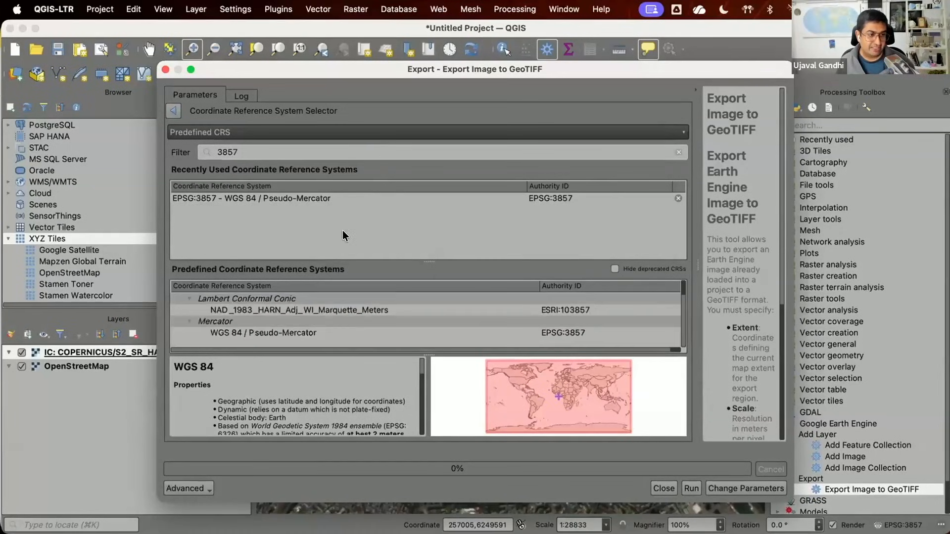
{"action": "left_click", "coordinate": [305, 191]}
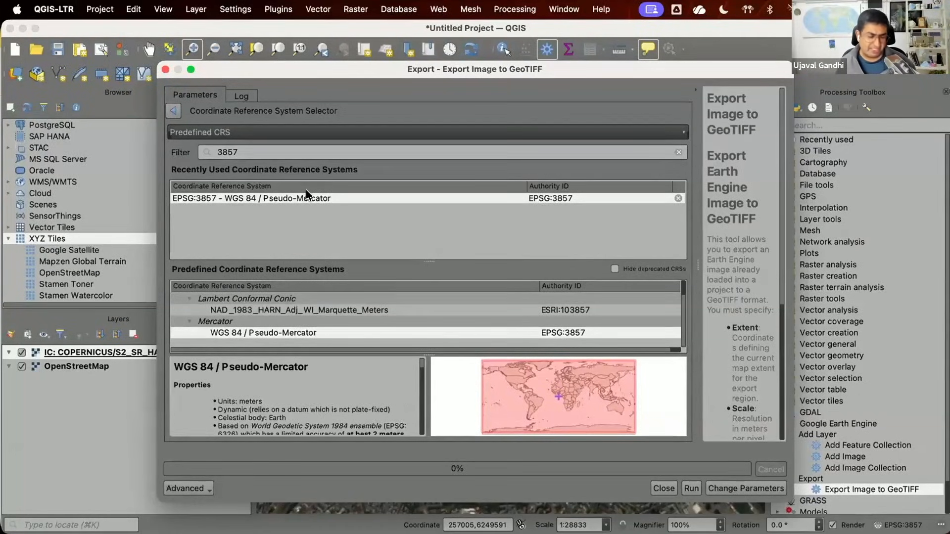
- Replace the coordinate reference system filter with "utm zone" to look for a UTM projection
{"action": "left_click", "coordinate": [286, 150]}
{"action": "key", "text": "super+a"}
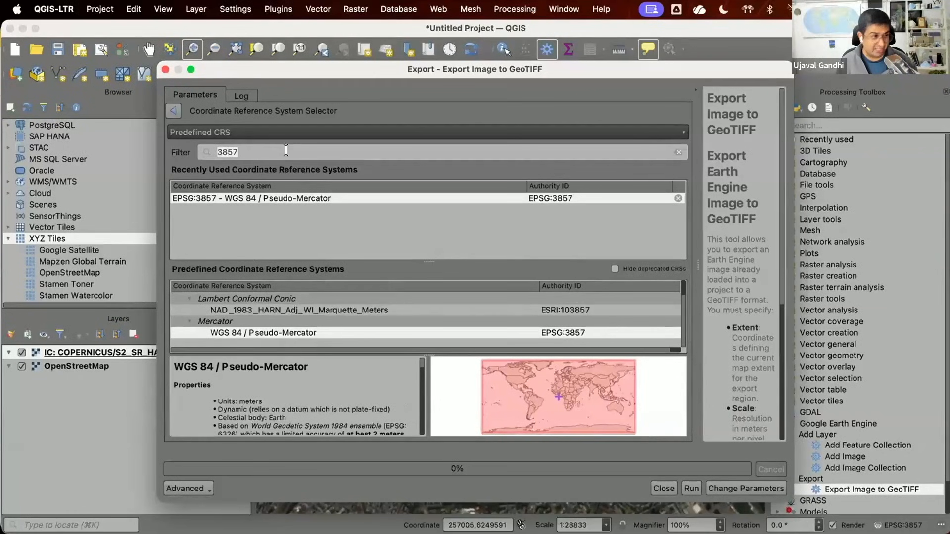
{"action": "key", "text": "BackSpace"}
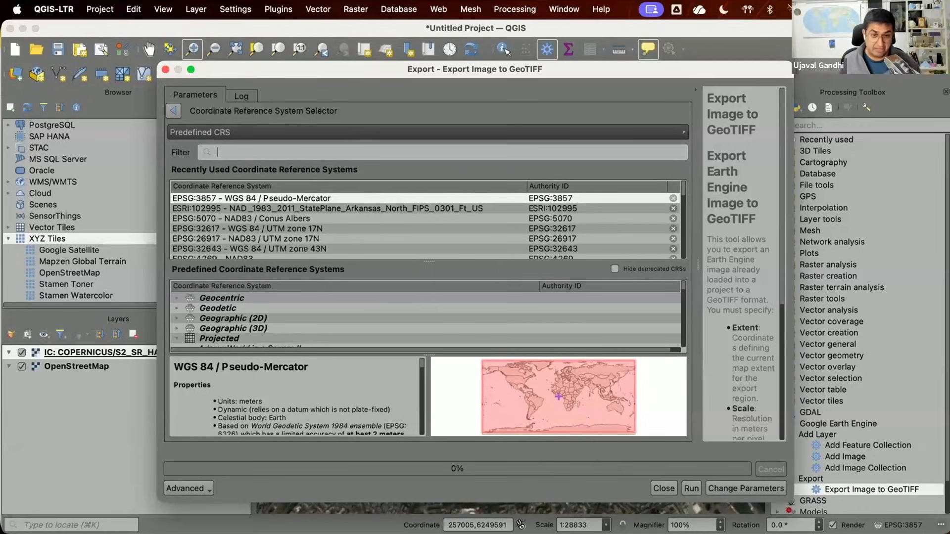
{"action": "type", "text": "u"}
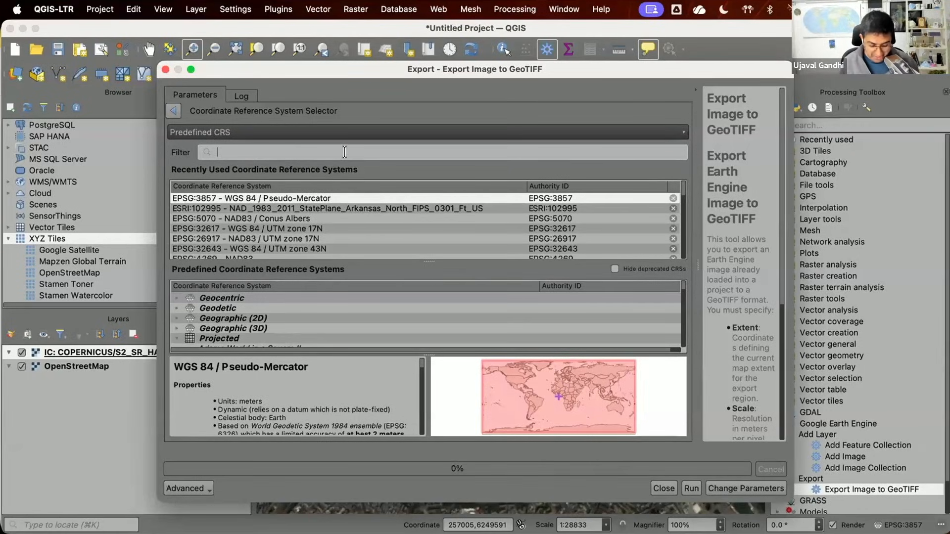
{"action": "type", "text": "tm"}
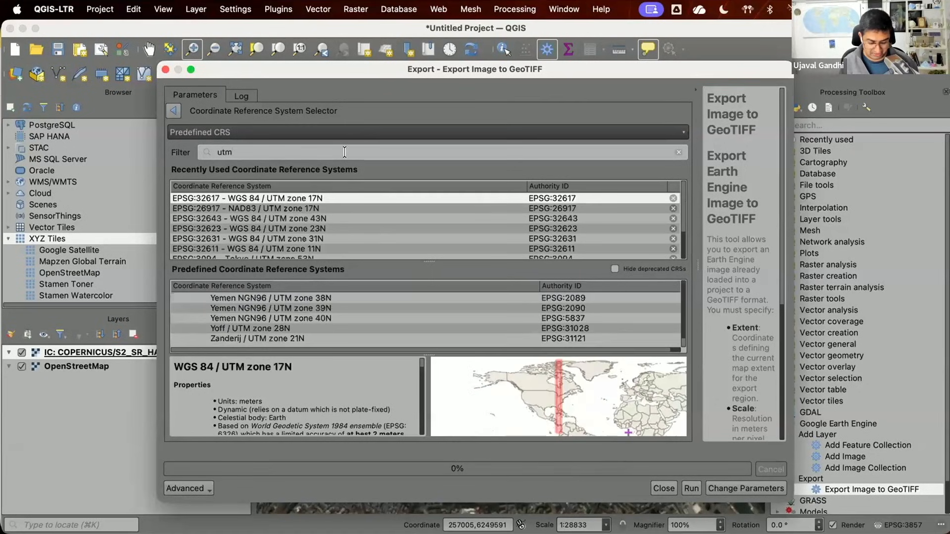
{"action": "type", "text": " zone "}
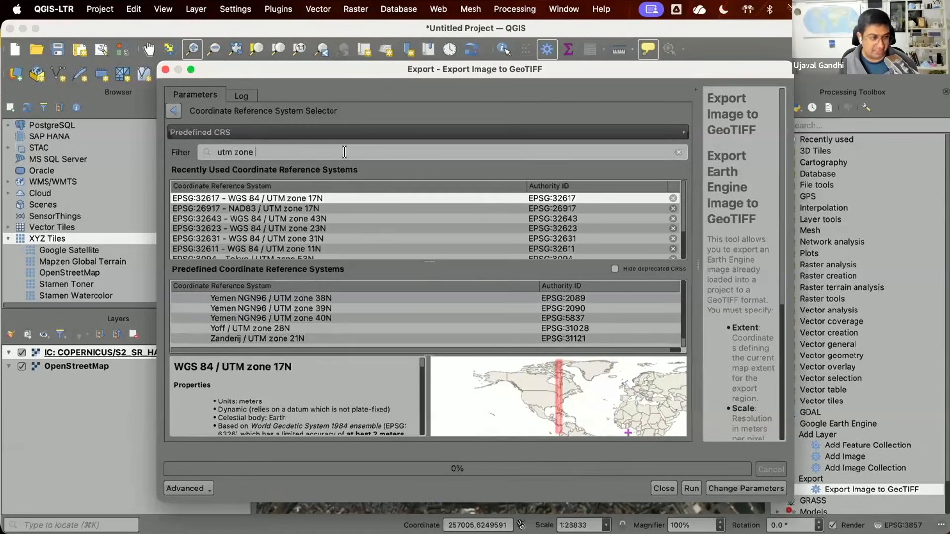
- Filter the coordinate reference systems for "utm zone 31n" and inspect the area covered by WGS 84 / UTM zone 31N
{"action": "type", "text": "31n"}
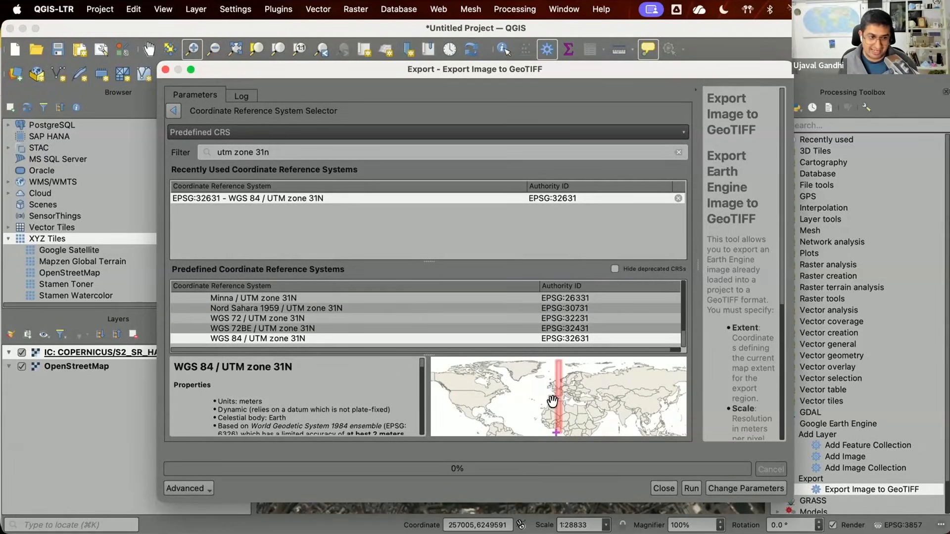
{"action": "scroll", "coordinate": [550, 380], "scroll_direction": "up", "scroll_amount": 2}
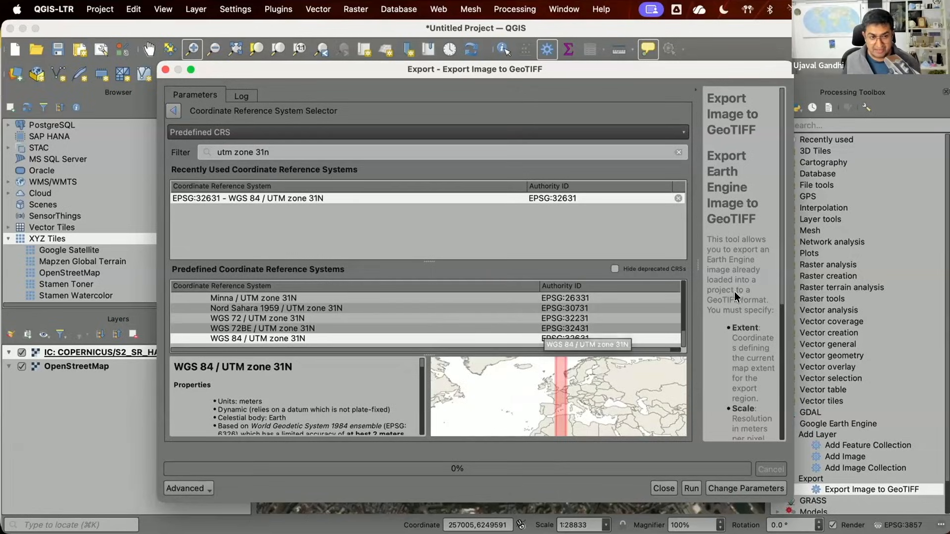
- Switch to Chrome and look up the UTM zone of Paris, Île-de-France, France on the "What UTM Zone am I in?" map
{"action": "key", "text": "super+Tab"}
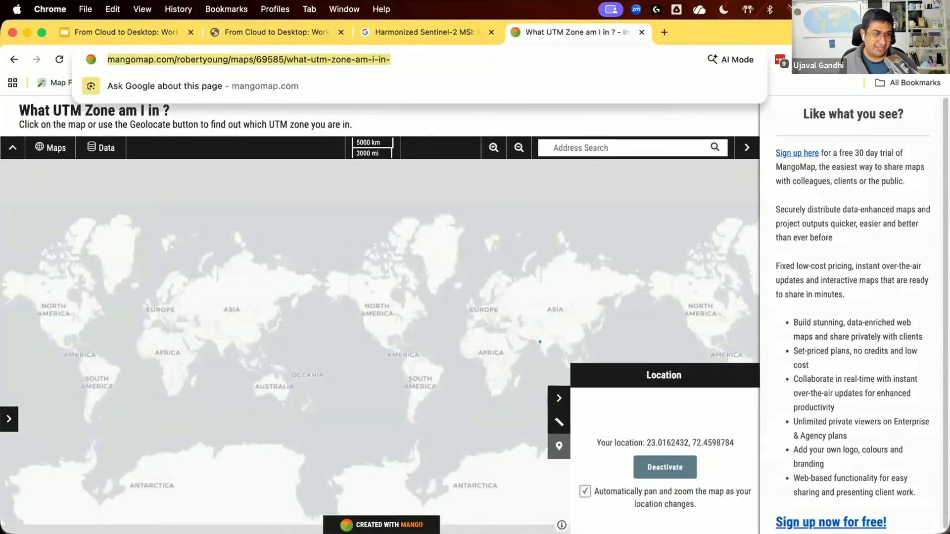
{"action": "left_click", "coordinate": [570, 148]}
{"action": "type", "text": "paris"}
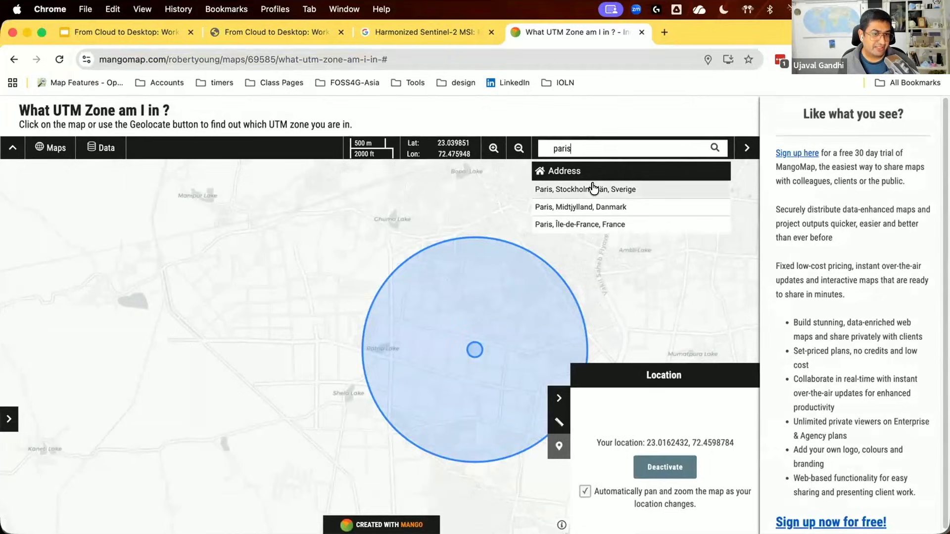
{"action": "left_click", "coordinate": [594, 224]}
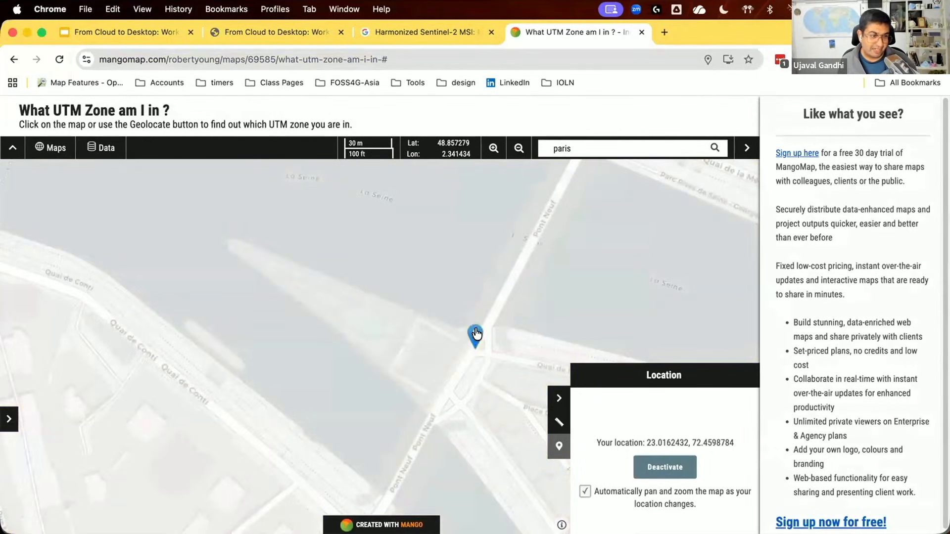
{"action": "left_click", "coordinate": [258, 432]}
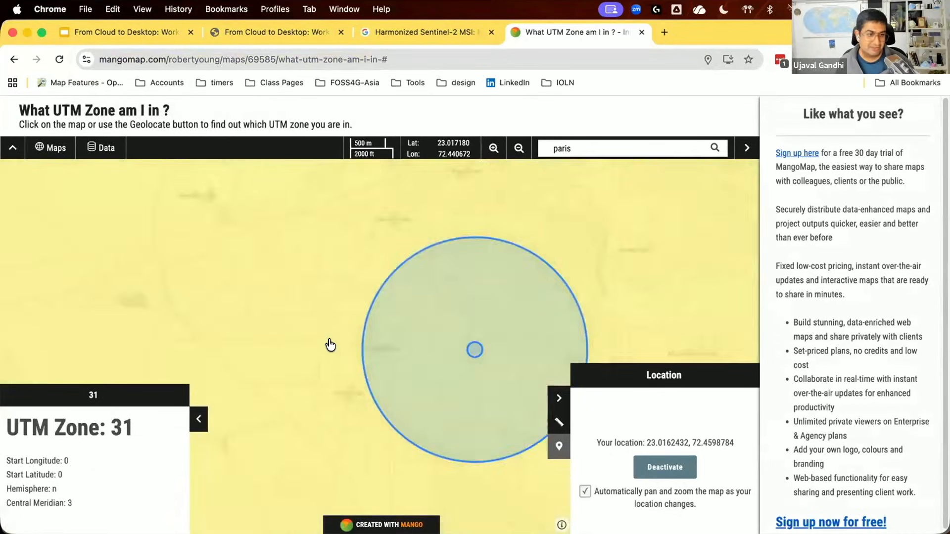
{"action": "scroll", "coordinate": [334, 347], "scroll_direction": "up", "scroll_amount": 1}
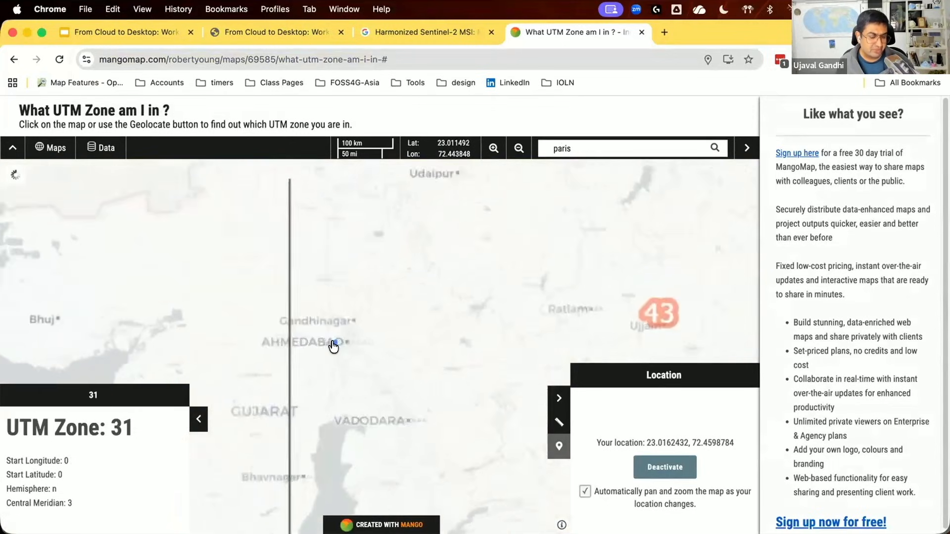
{"action": "scroll", "coordinate": [334, 350], "scroll_direction": "down", "scroll_amount": 3}
{"action": "scroll", "coordinate": [335, 354], "scroll_direction": "down", "scroll_amount": 4}
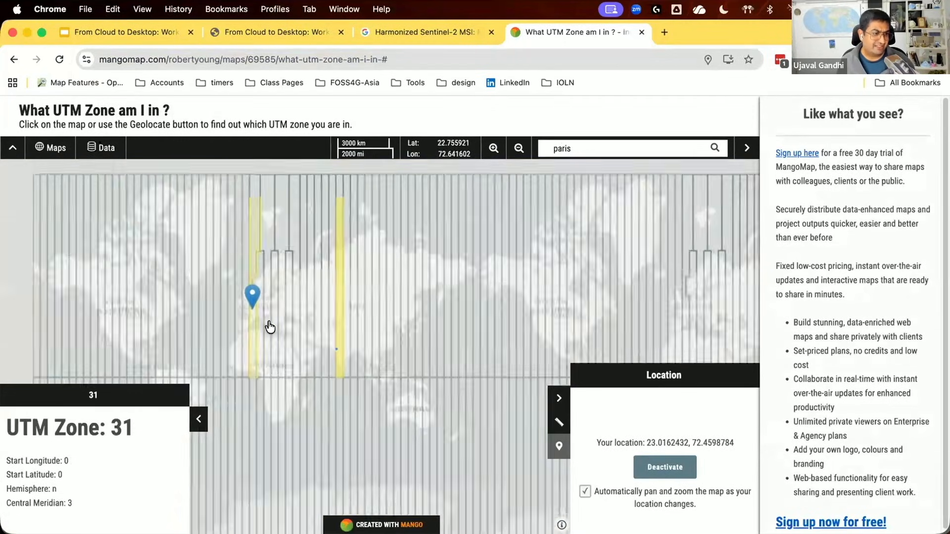
{"action": "scroll", "coordinate": [269, 327], "scroll_direction": "up", "scroll_amount": 3}
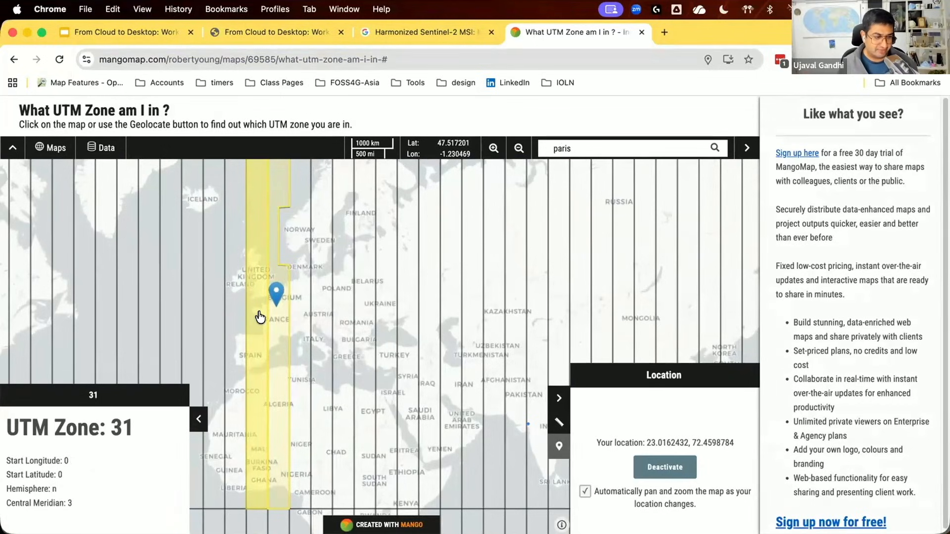
- Switch back to QGIS and choose EPSG:32631 - WGS 84 / UTM zone 31N as the export projection
{"action": "key", "text": "super+Tab"}
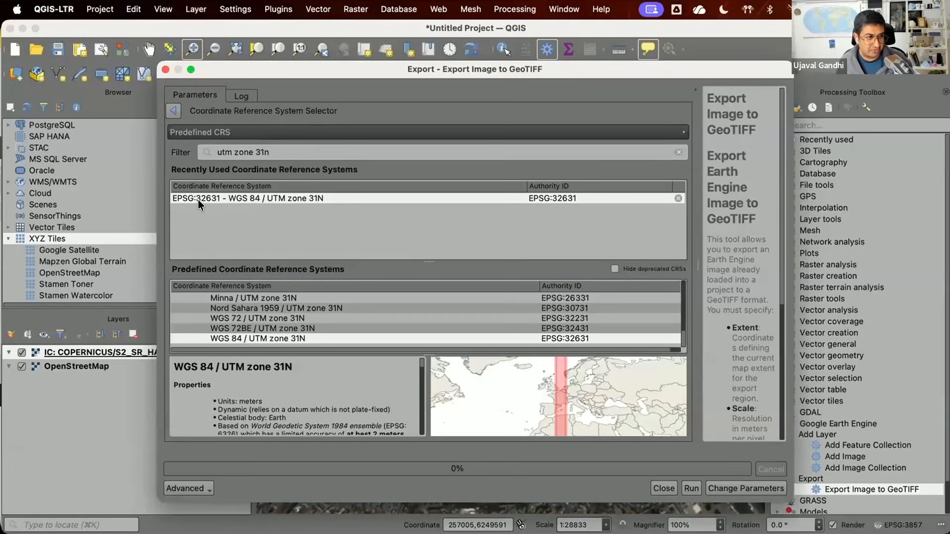
{"action": "double_click", "coordinate": [327, 336]}
{"action": "left_click", "coordinate": [665, 159]}
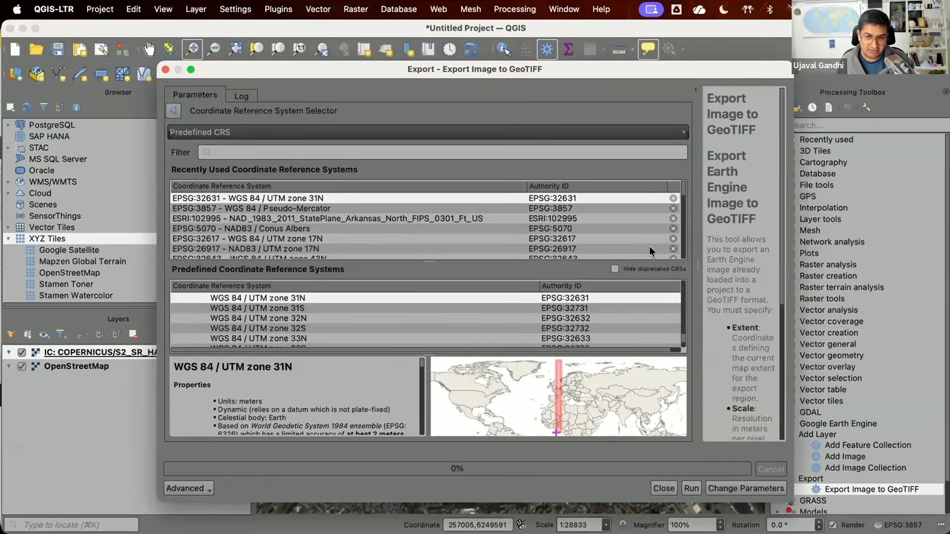
{"action": "left_click", "coordinate": [174, 111]}
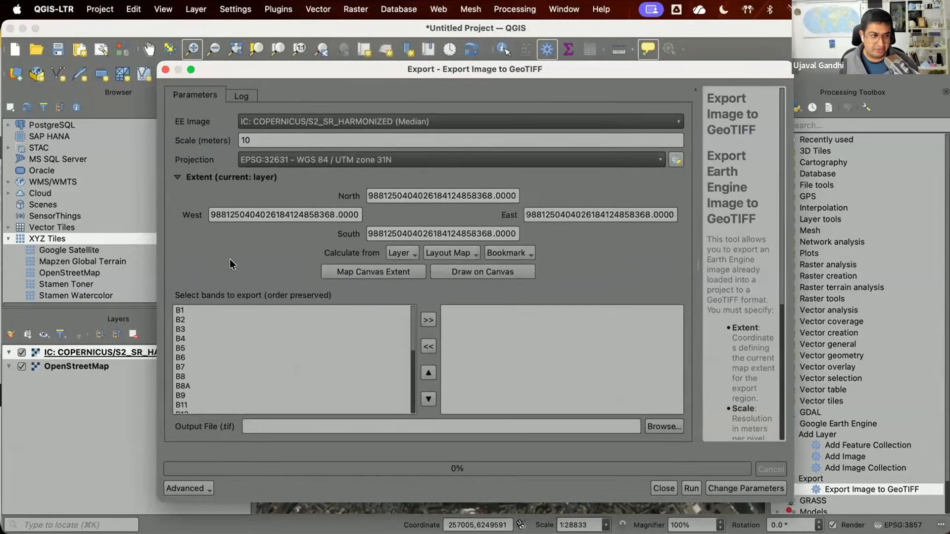
- Set the export extent to the map canvas and add bands B4, B3 and B2 to the bands to export
{"action": "left_click", "coordinate": [360, 276]}
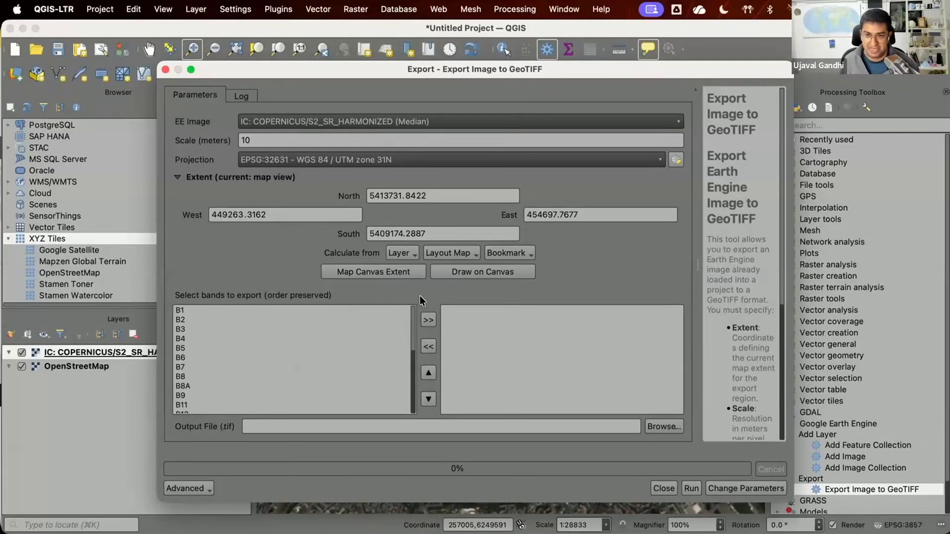
{"action": "left_click", "coordinate": [195, 337]}
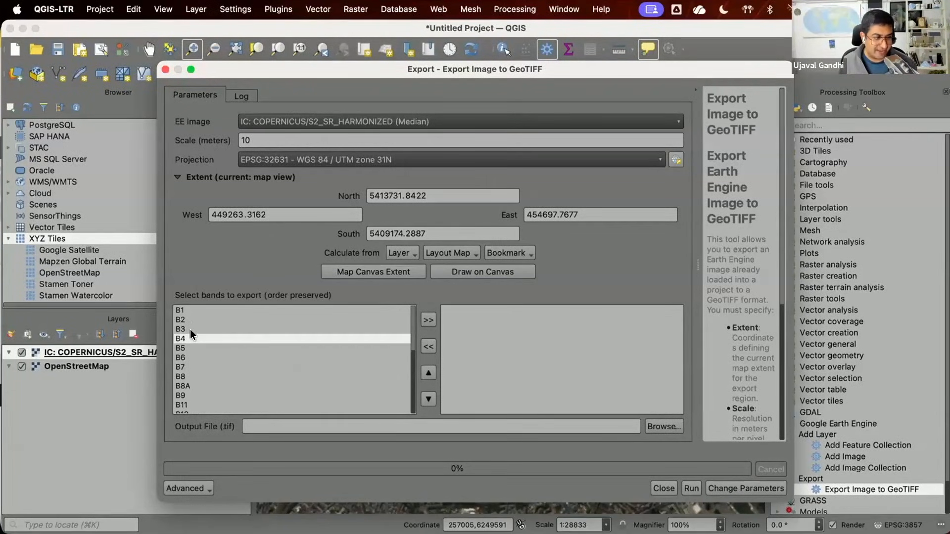
{"action": "left_click", "coordinate": [190, 328], "text": "shift"}
{"action": "left_click", "coordinate": [190, 319], "text": "shift"}
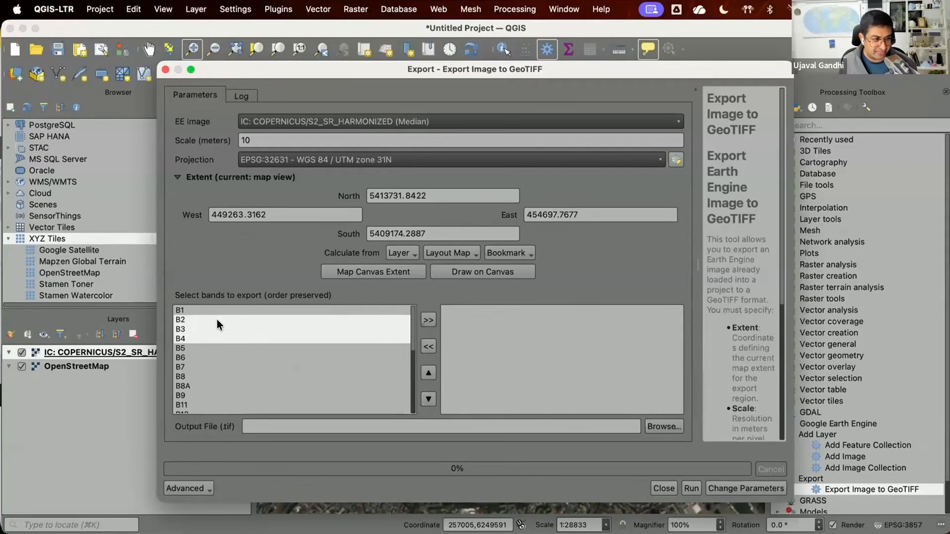
{"action": "left_click", "coordinate": [423, 322]}
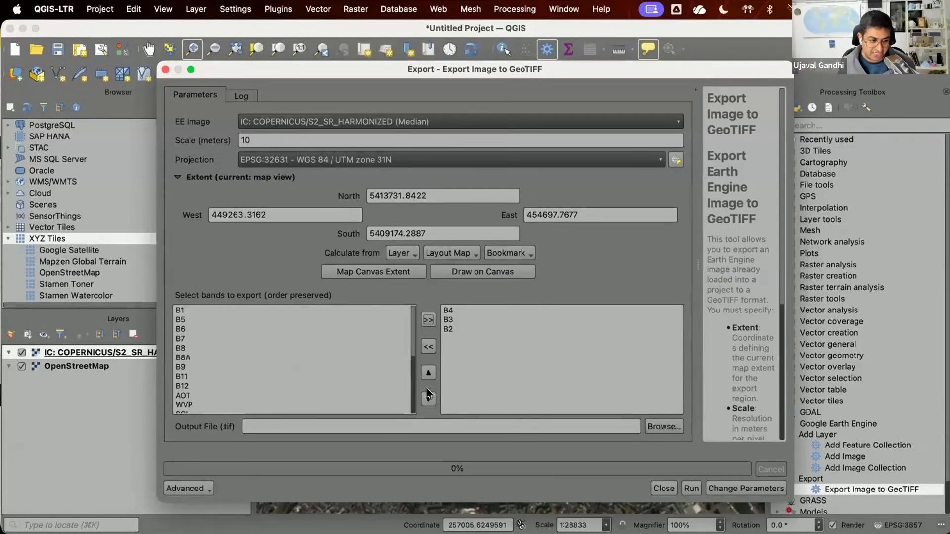
- Remove bands B3 and B2 from the export selection and add them again after B4, first B3 and then B2
{"action": "left_click", "coordinate": [448, 320]}
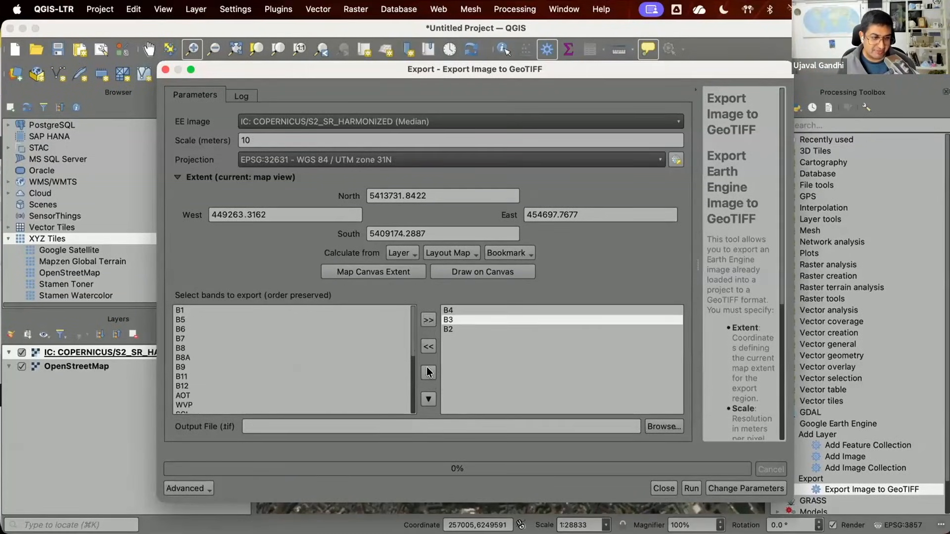
{"action": "left_click", "coordinate": [426, 346]}
{"action": "left_click", "coordinate": [443, 322]}
{"action": "left_click", "coordinate": [426, 346]}
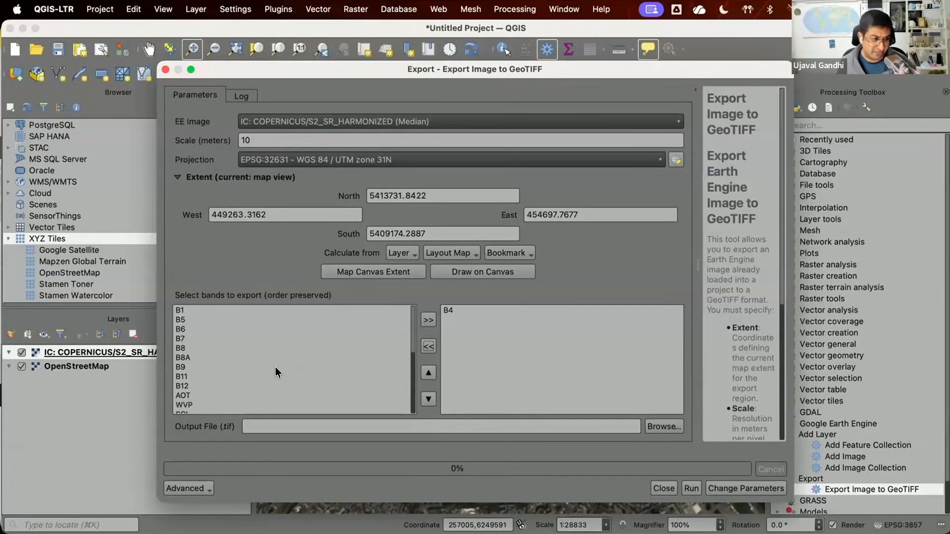
{"action": "scroll", "coordinate": [275, 366], "scroll_direction": "down", "scroll_amount": 5}
{"action": "left_click", "coordinate": [236, 395]}
{"action": "left_click", "coordinate": [428, 321]}
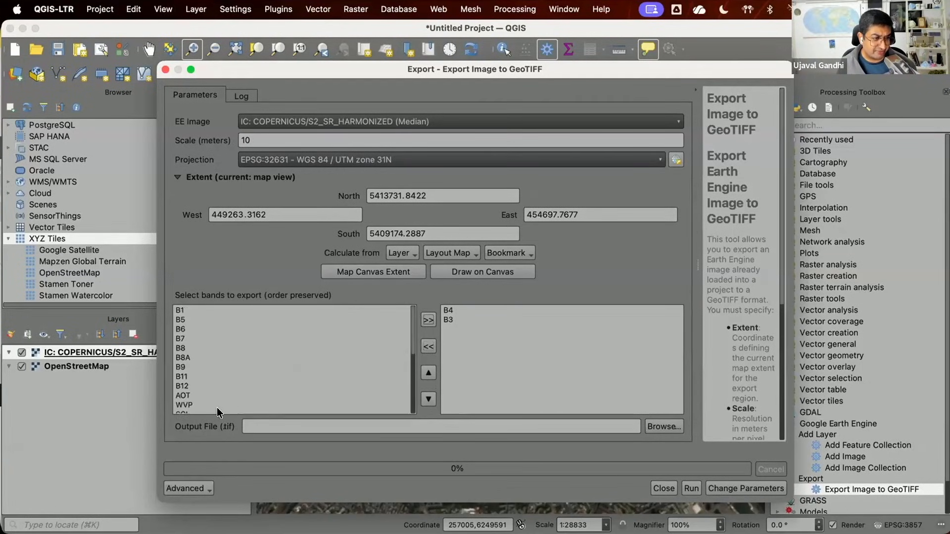
{"action": "scroll", "coordinate": [218, 411], "scroll_direction": "down", "scroll_amount": 5}
{"action": "left_click", "coordinate": [216, 403]}
{"action": "left_click", "coordinate": [428, 319]}
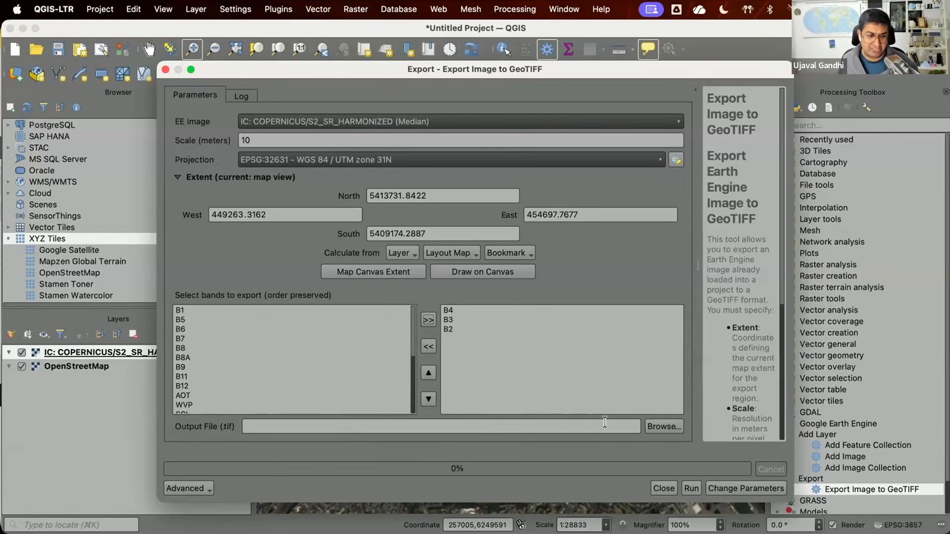
- Set the output file to s2_median_composite.tif in the Downloads folder
{"action": "left_click", "coordinate": [670, 426]}
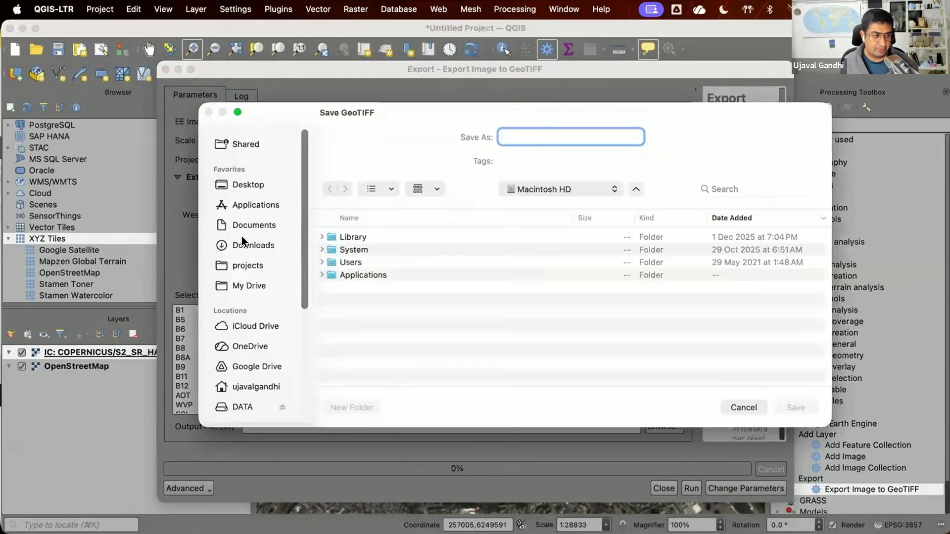
{"action": "left_click", "coordinate": [243, 244]}
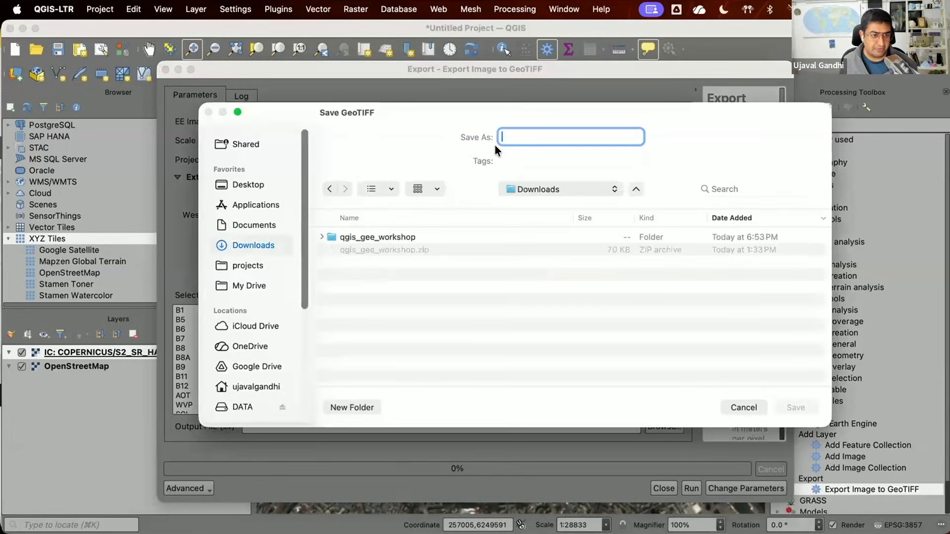
{"action": "type", "text": "s2"}
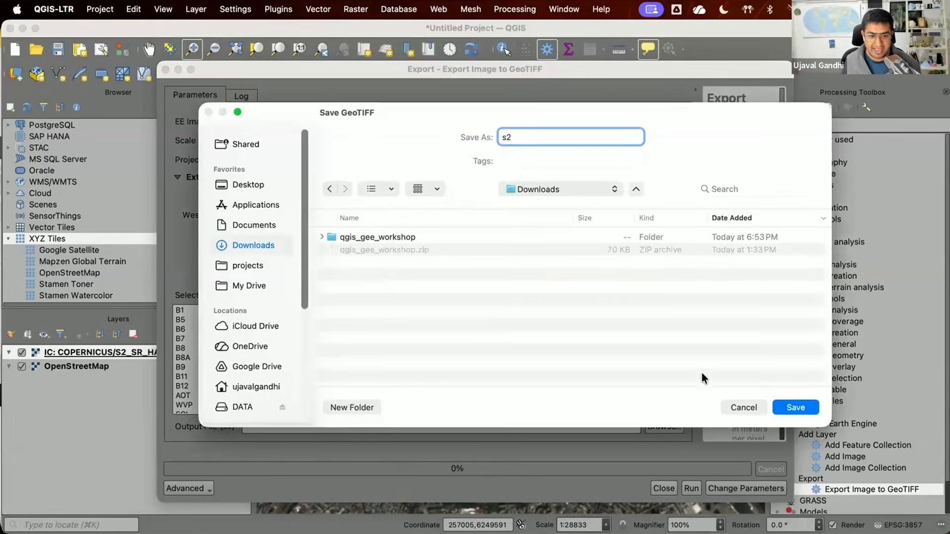
{"action": "left_click", "coordinate": [776, 404]}
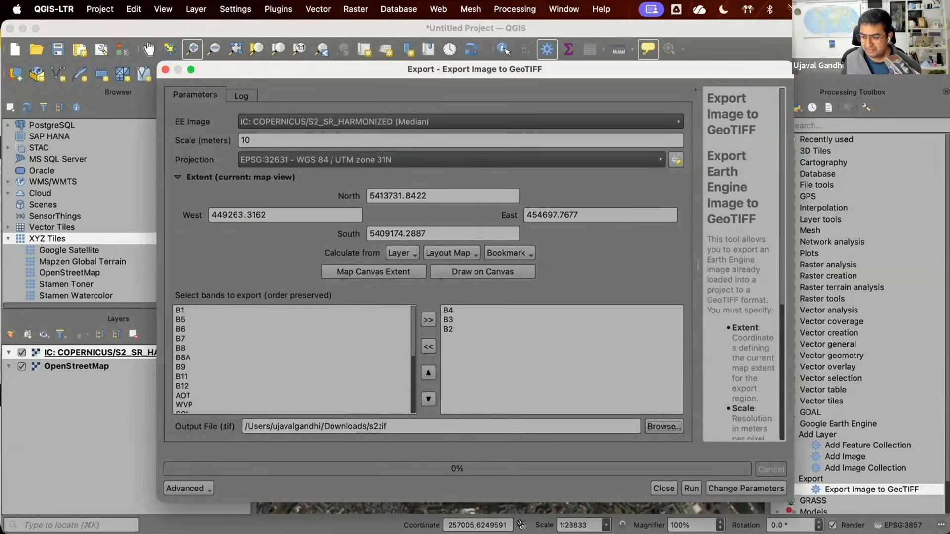
{"action": "type", "text": "_median_cm"}
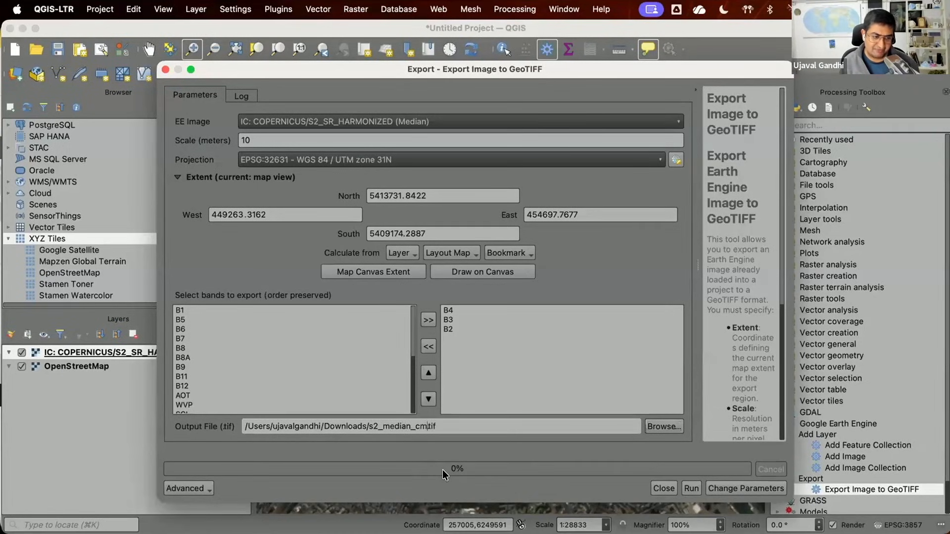
{"action": "key", "text": "BackSpace"}
{"action": "type", "text": "omposite"}
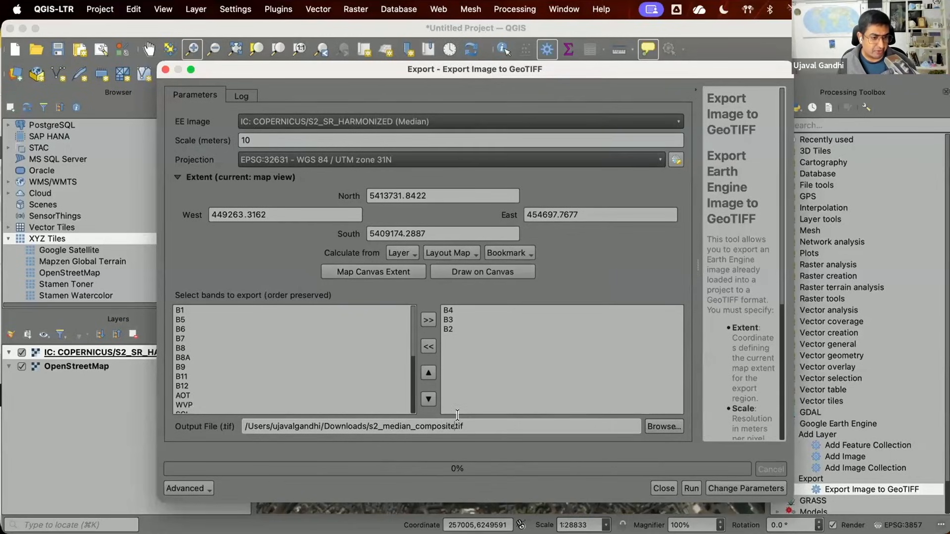
- Run the GeoTIFF export, review its parameters and log, and close the export dialog
{"action": "left_click", "coordinate": [687, 485]}
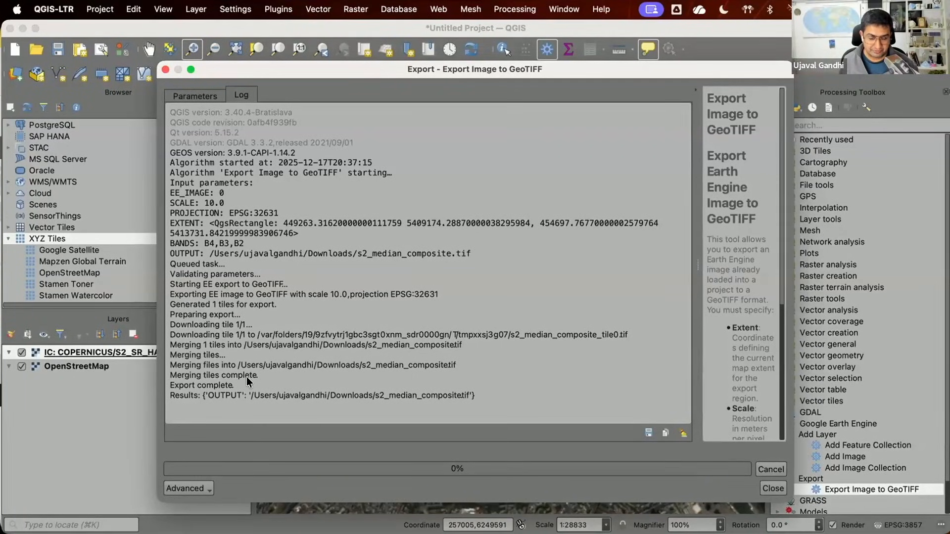
{"action": "left_click", "coordinate": [200, 96]}
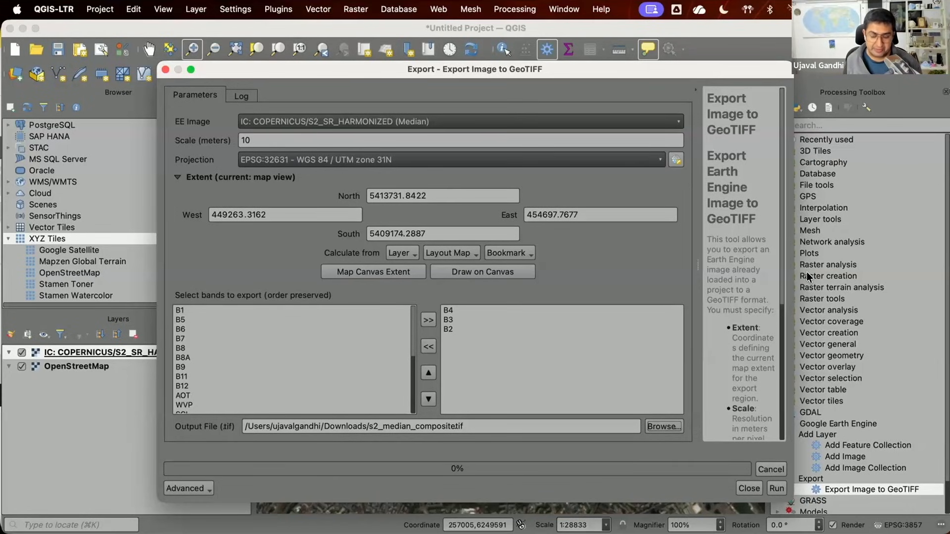
{"action": "left_click", "coordinate": [241, 96]}
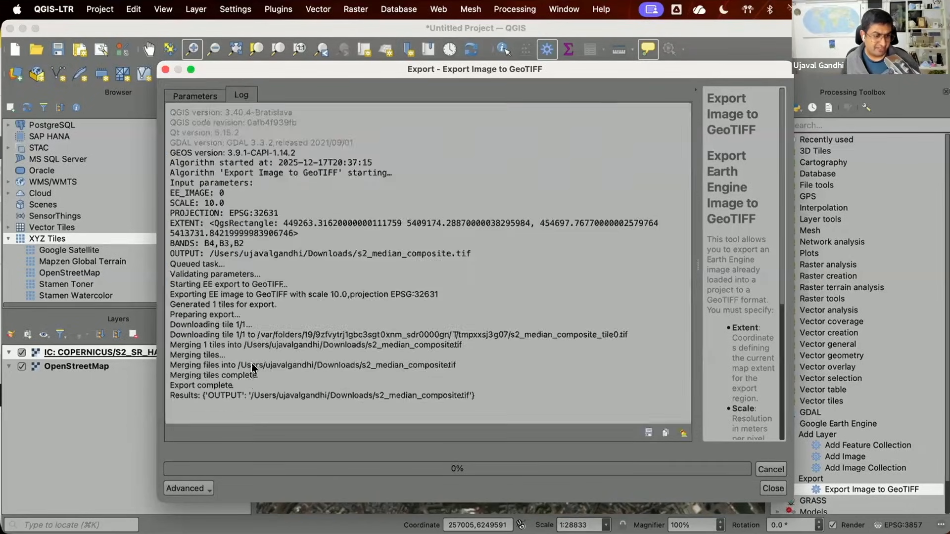
{"action": "left_click", "coordinate": [775, 485]}
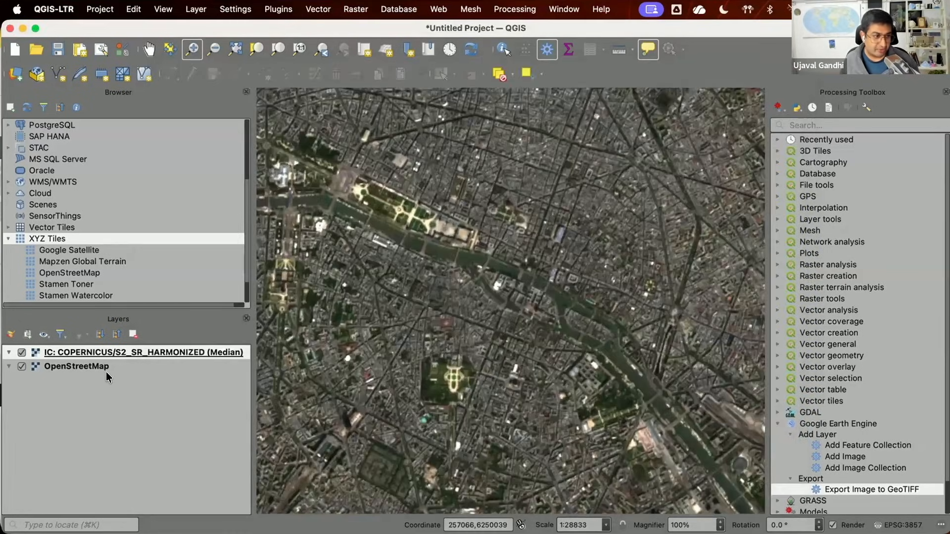
- Hide the COPERNICUS/S2_SR_HARMONIZED (Median) layer and expand the favorite Downloads folder in the file browser
{"action": "left_click", "coordinate": [21, 353]}
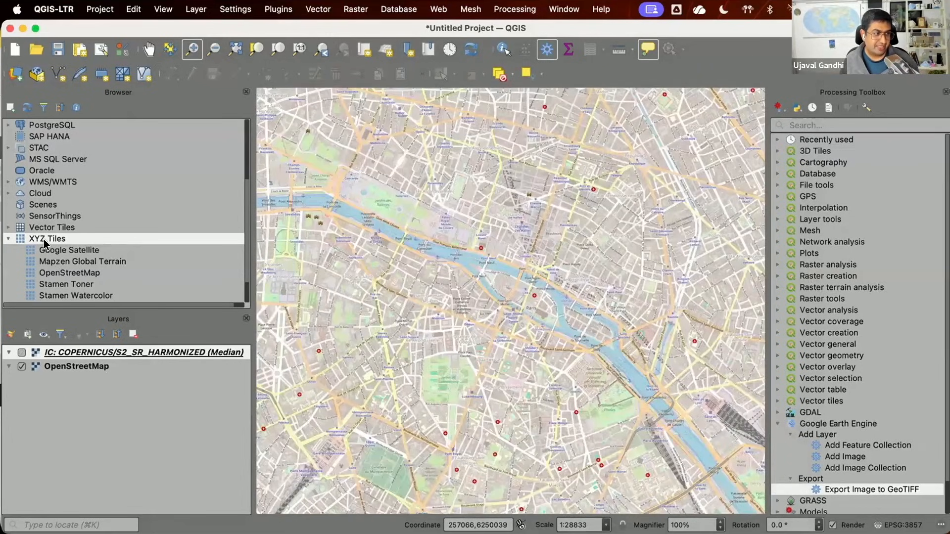
{"action": "double_click", "coordinate": [47, 239]}
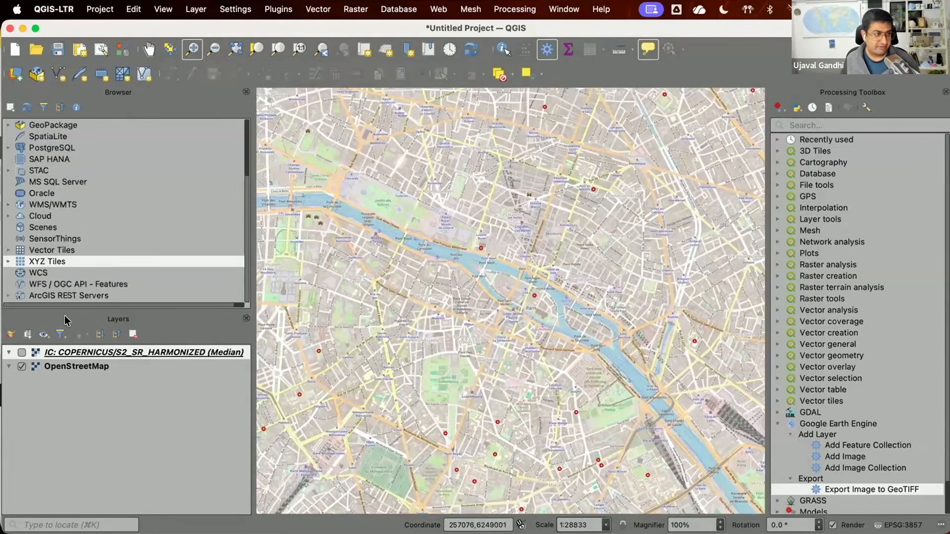
{"action": "scroll", "coordinate": [112, 141], "scroll_direction": "up", "scroll_amount": 5}
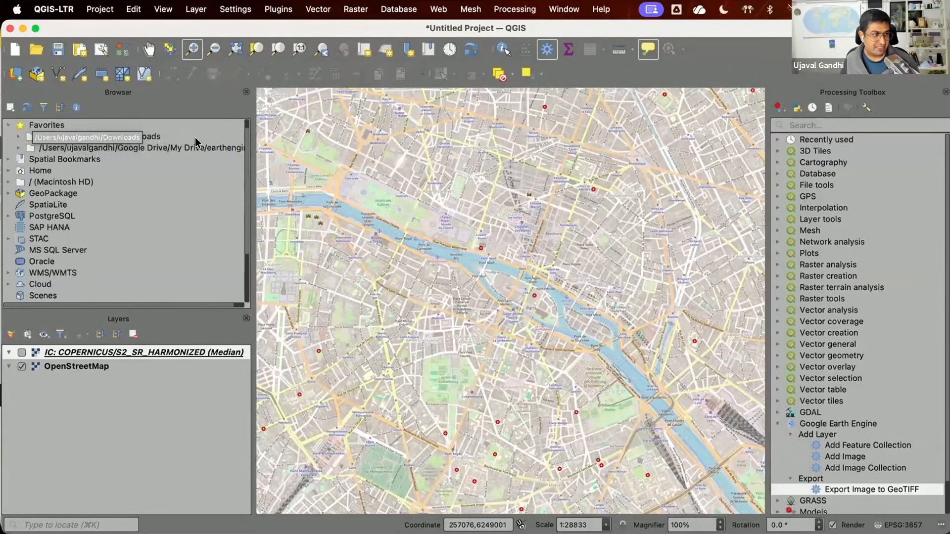
{"action": "left_click", "coordinate": [171, 139]}
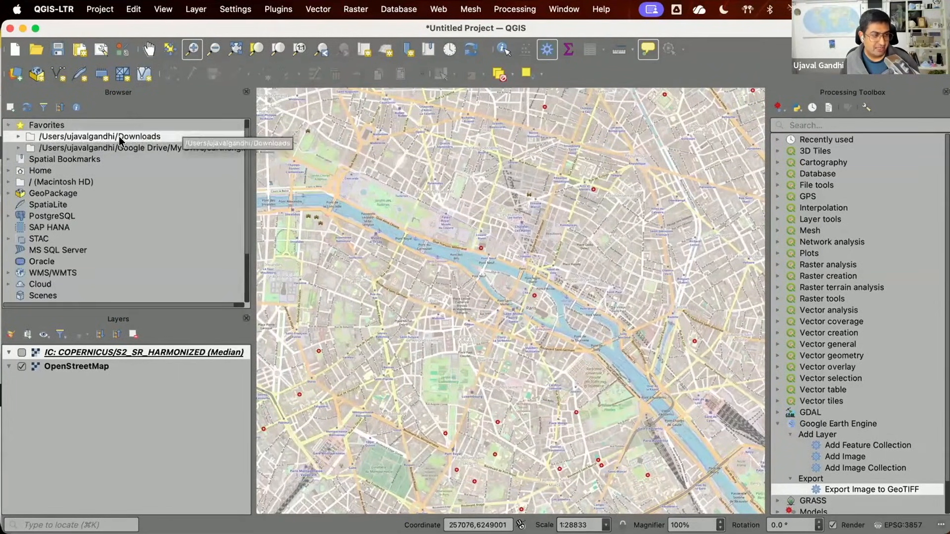
{"action": "double_click", "coordinate": [89, 138]}
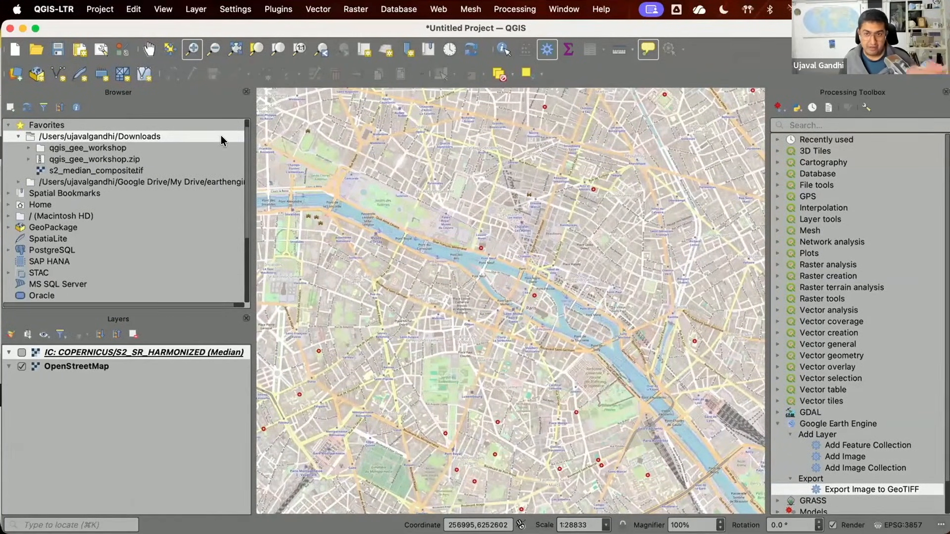
- Expand the Home directory in the file browser and view the options for its Downloads folder, including adding it as a favorite
{"action": "double_click", "coordinate": [87, 202]}
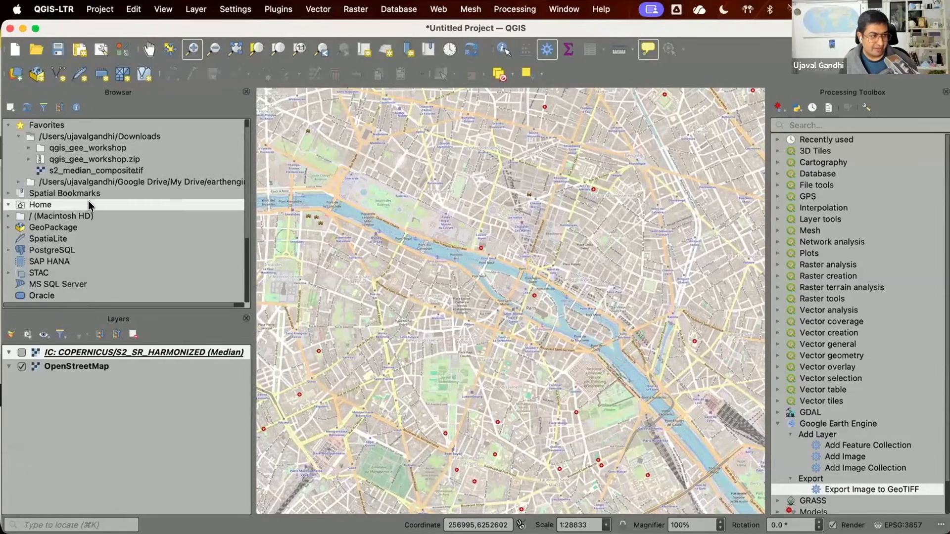
{"action": "scroll", "coordinate": [88, 199], "scroll_direction": "down", "scroll_amount": 3}
{"action": "right_click", "coordinate": [87, 196]}
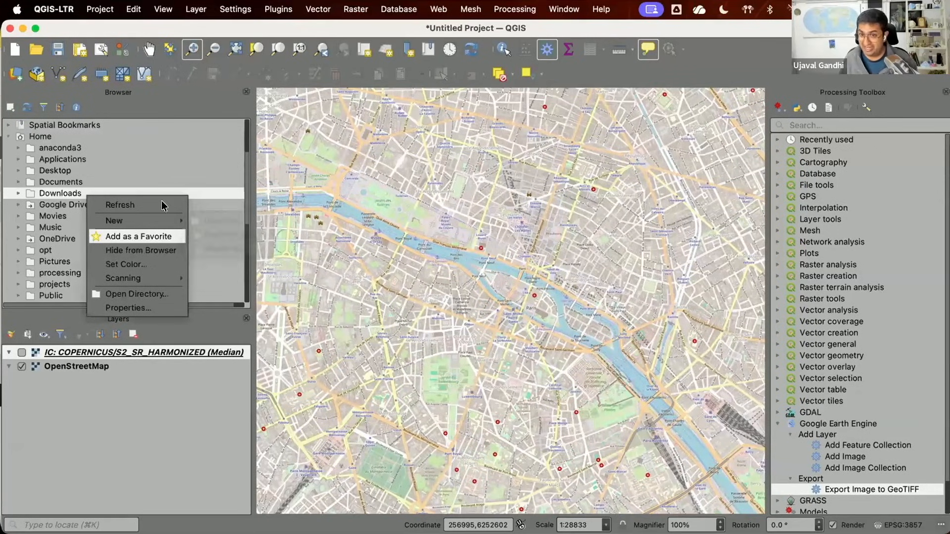
{"action": "left_click", "coordinate": [247, 129]}
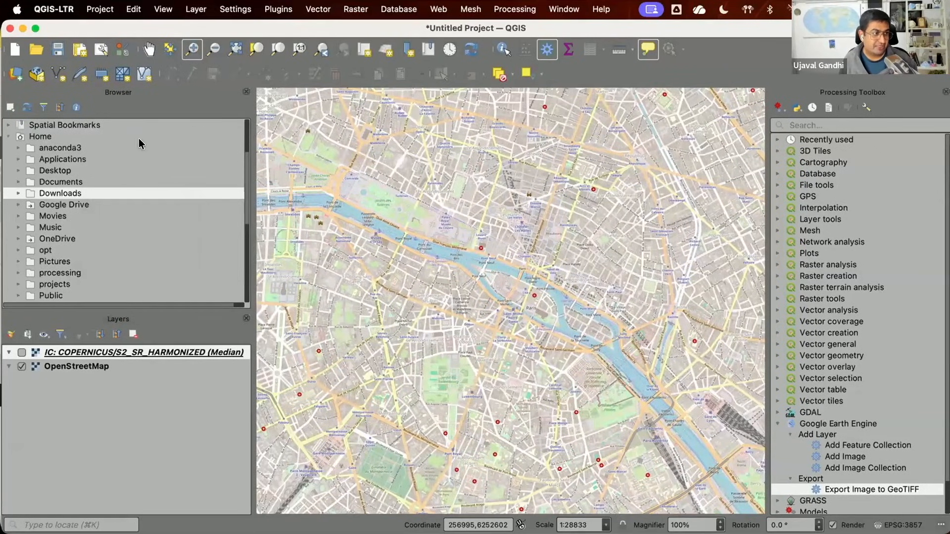
- Add s2_median_composite.tif from the favorite Downloads folder to the map
{"action": "scroll", "coordinate": [110, 154], "scroll_direction": "up", "scroll_amount": 3}
{"action": "left_click", "coordinate": [109, 183]}
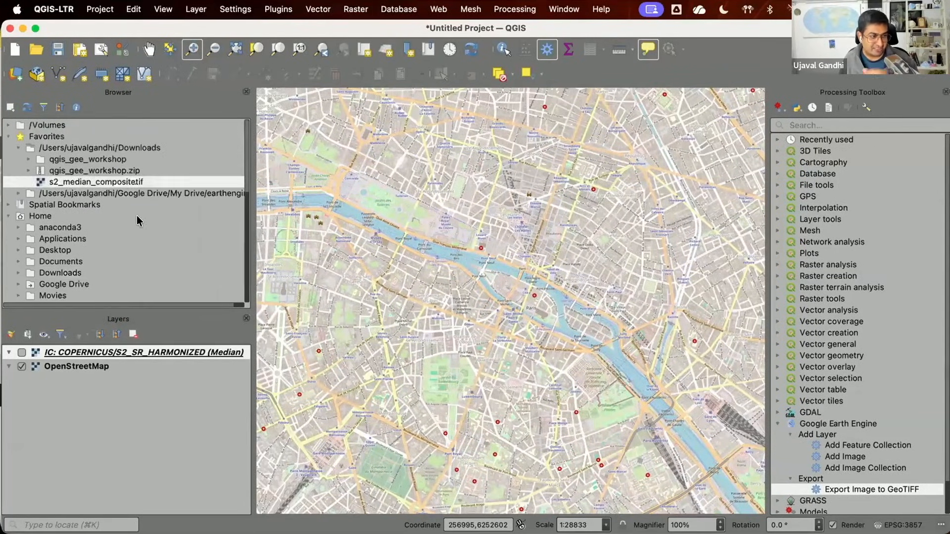
{"action": "double_click", "coordinate": [122, 182]}
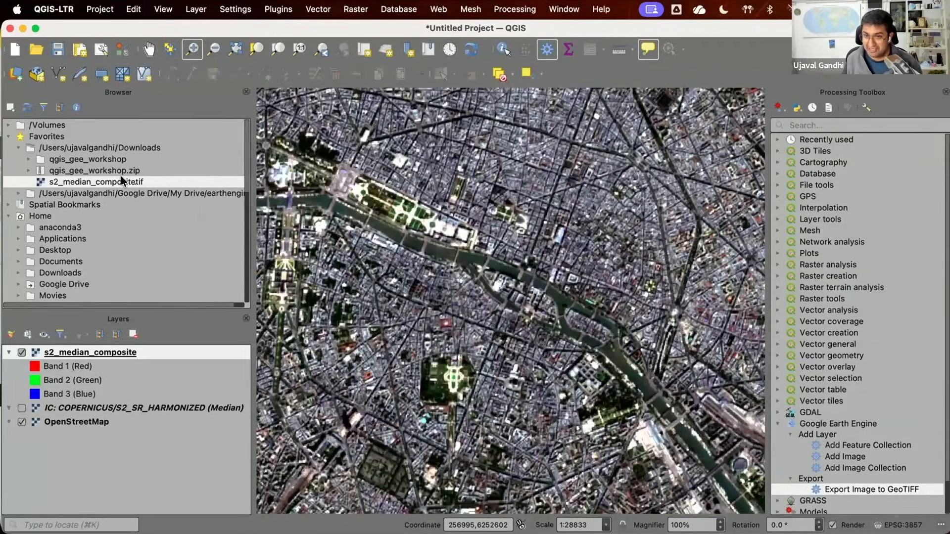
- Switch to Finder and check the file size of s2_median_composite.tif in the Downloads folder
{"action": "key", "text": "super+Tab"}
{"action": "key", "text": "super+Tab"}
{"action": "key", "text": "super+Tab"}
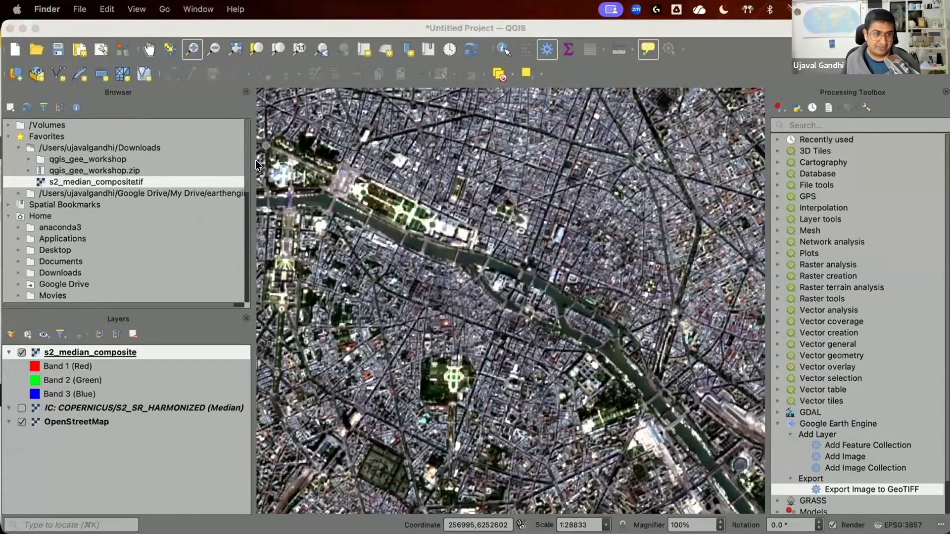
{"action": "left_click_drag", "start_coordinate": [949, 168], "coordinate": [257, 207]}
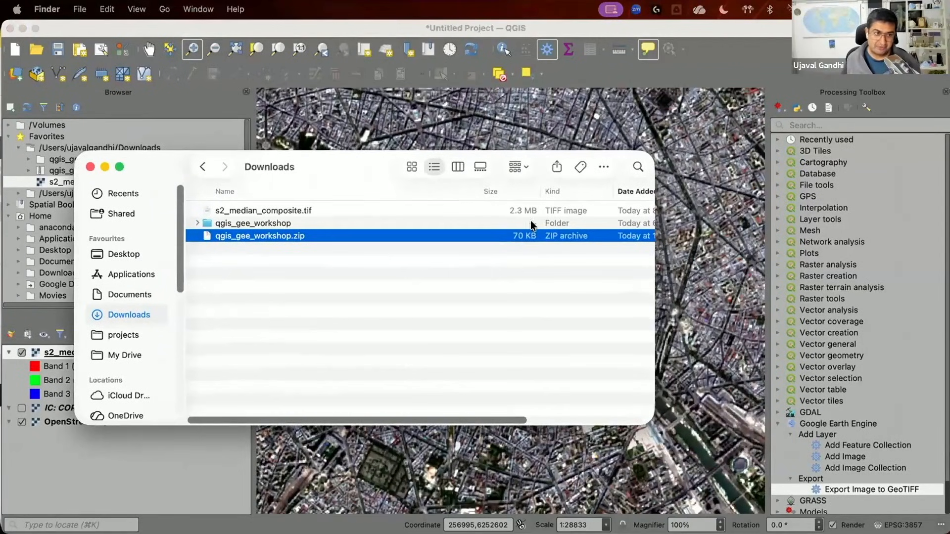
{"action": "key", "text": "Up"}
{"action": "key", "text": "Up"}
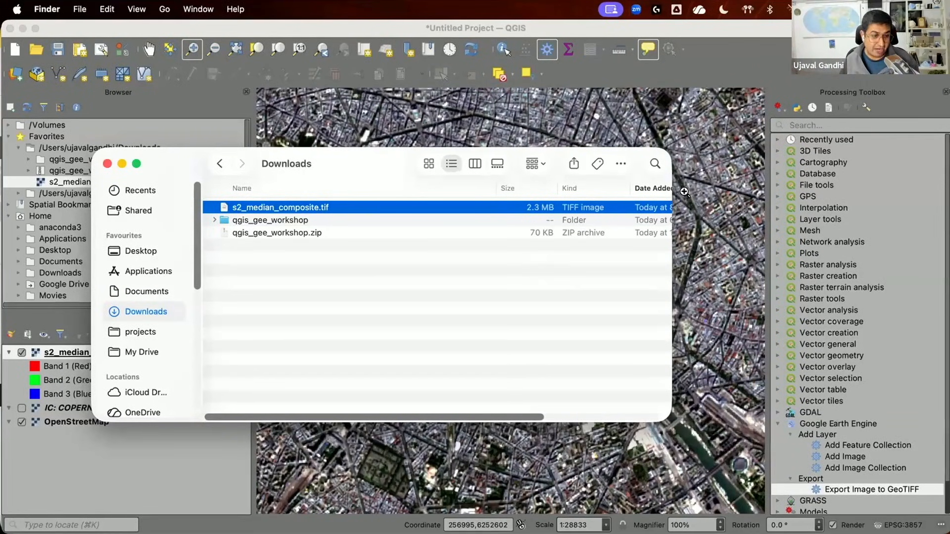
- Return to QGIS and inspect the full extent of the exported composite over the OpenStreetMap base map
{"action": "left_click", "coordinate": [675, 228]}
{"action": "scroll", "coordinate": [652, 270], "scroll_direction": "down", "scroll_amount": 1}
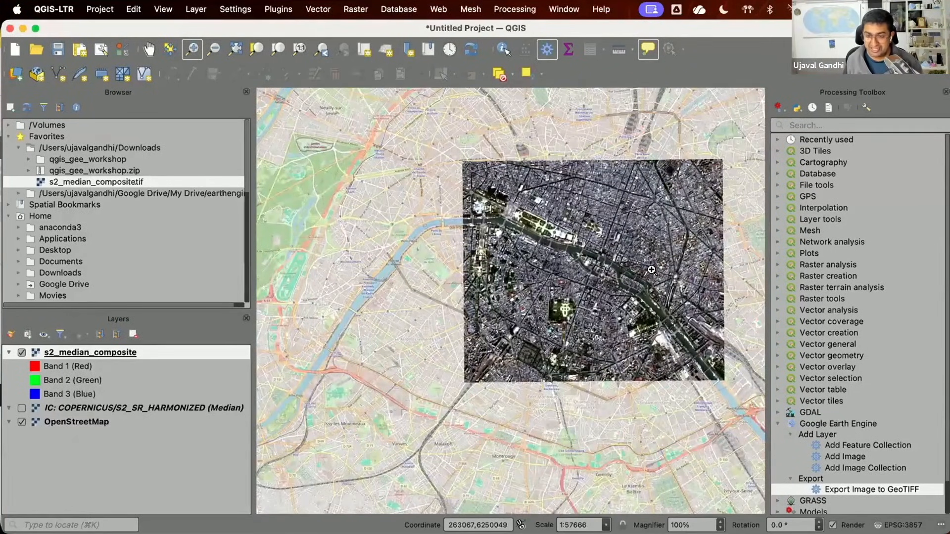
{"action": "scroll", "coordinate": [652, 270], "scroll_direction": "up", "scroll_amount": 1}
{"action": "scroll", "coordinate": [651, 270], "scroll_direction": "down", "scroll_amount": 1}
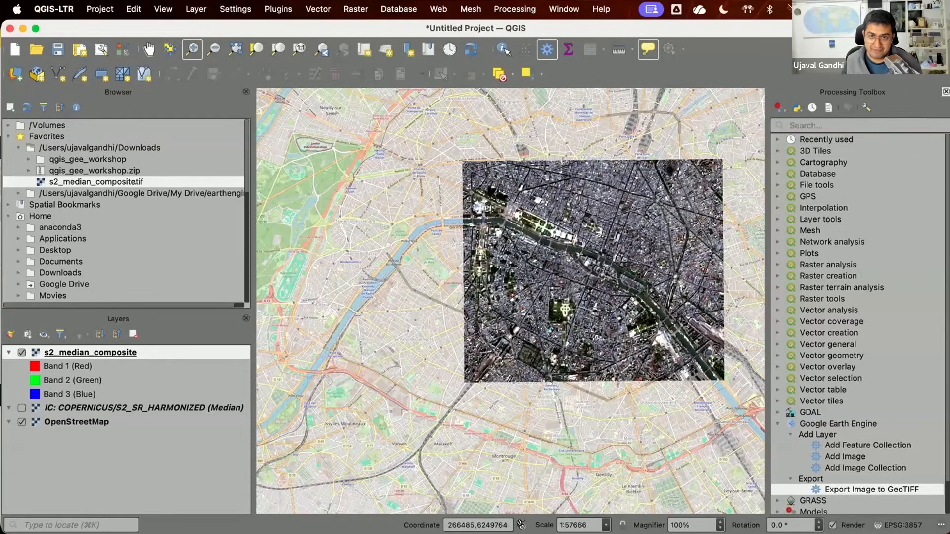
- Hide the Processing Toolbox and show the styling settings of the s2_median_composite layer, widened to reveal the maximum values
{"action": "key", "text": "ctrl+alt+t"}
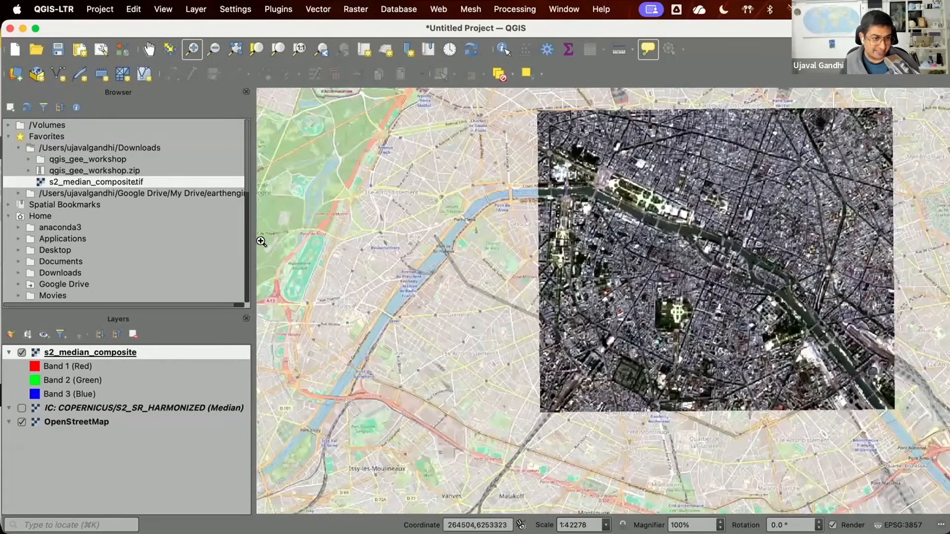
{"action": "left_click", "coordinate": [11, 335]}
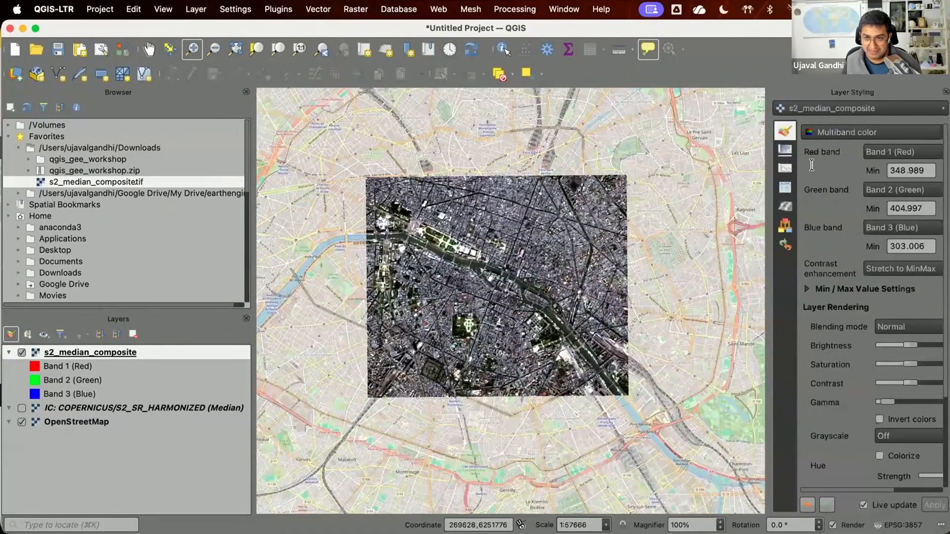
{"action": "left_click_drag", "start_coordinate": [768, 166], "coordinate": [653, 166]}
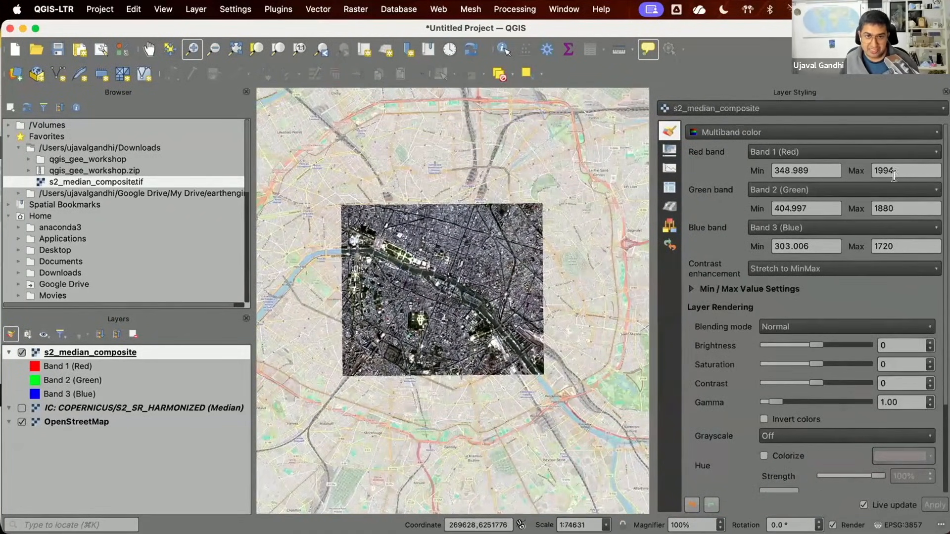
- Set the red band of s2_median_composite to a minimum of 0 and a maximum of 3000
{"action": "double_click", "coordinate": [821, 170]}
{"action": "type", "text": "0"}
{"action": "key", "text": "Tab"}
{"action": "type", "text": "0"}
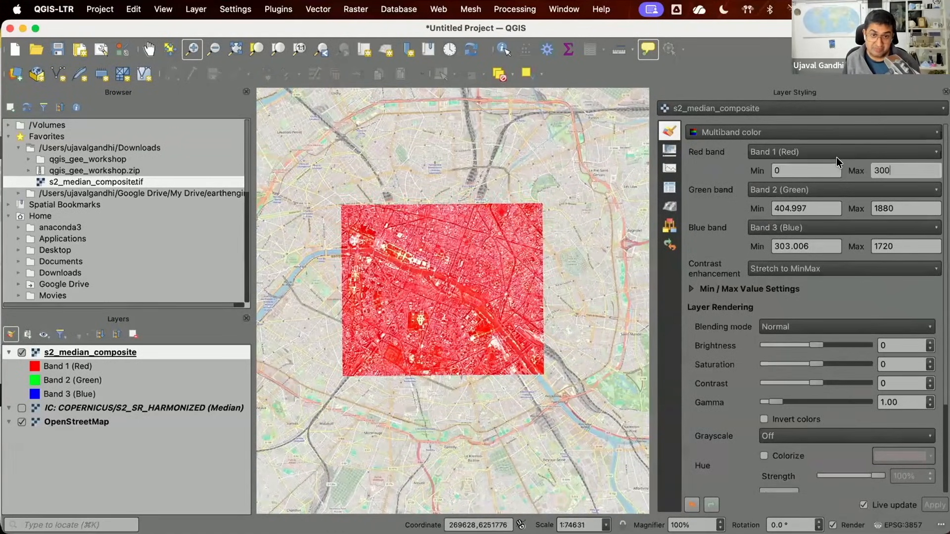
{"action": "key", "text": "BackSpace"}
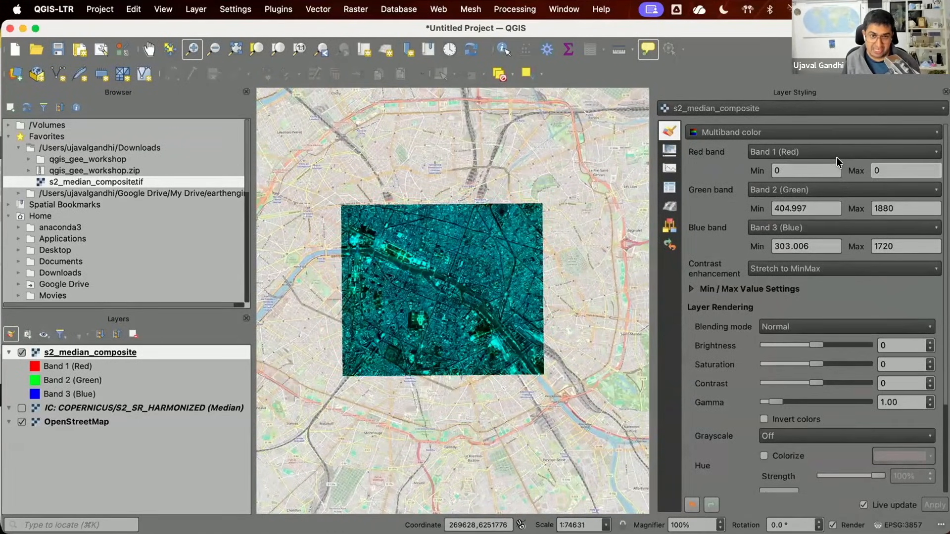
{"action": "type", "text": "3000"}
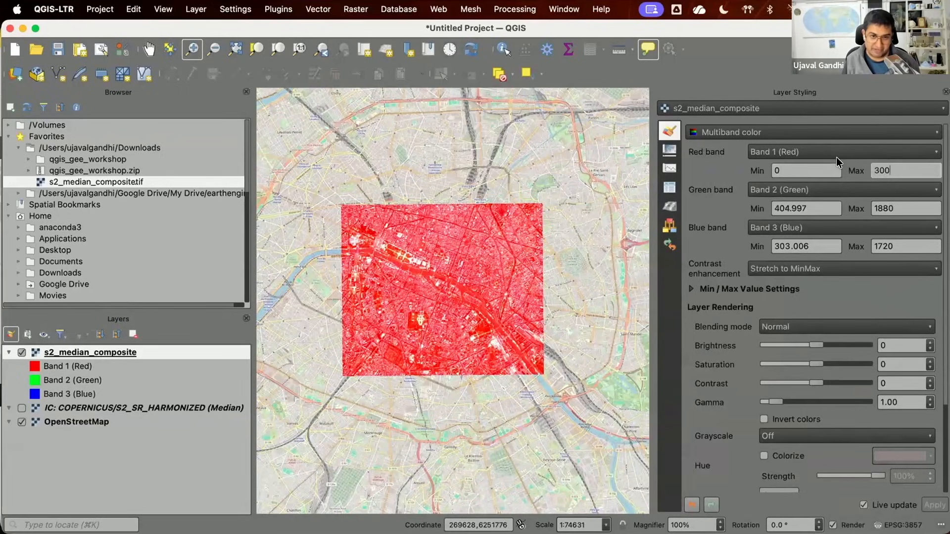
- Set the green and blue bands of s2_median_composite to a minimum of 0 and a maximum of 3000
{"action": "key", "text": "Tab"}
{"action": "type", "text": "0"}
{"action": "key", "text": "Tab"}
{"action": "type", "text": "3000"}
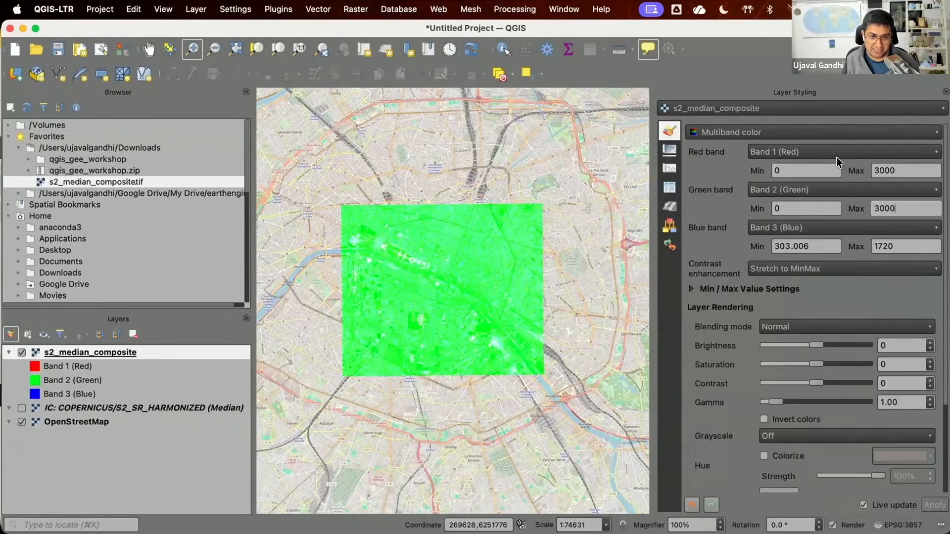
{"action": "key", "text": "Tab"}
{"action": "type", "text": "0"}
{"action": "key", "text": "Tab"}
{"action": "type", "text": "3000"}
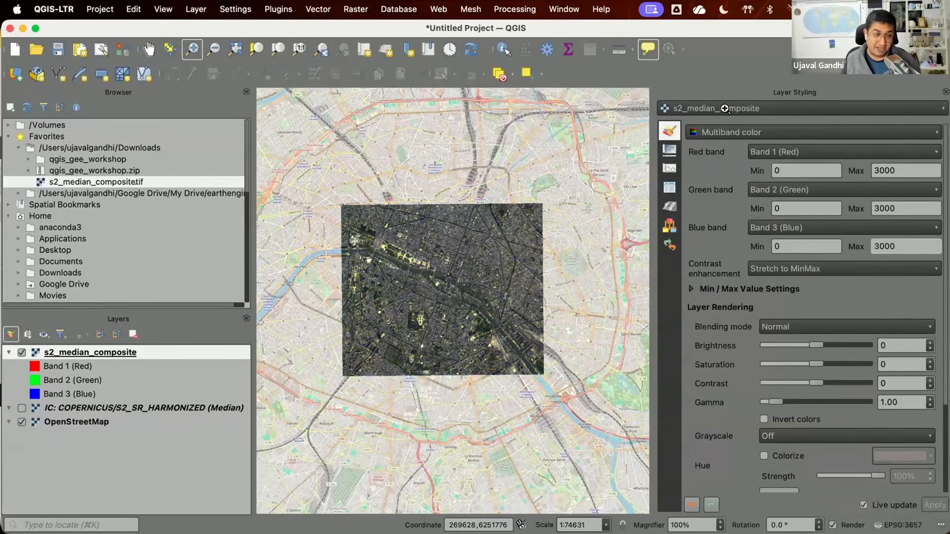
- Identify the band values of a pixel in the composite north of the river and close the results
{"action": "left_click", "coordinate": [459, 298]}
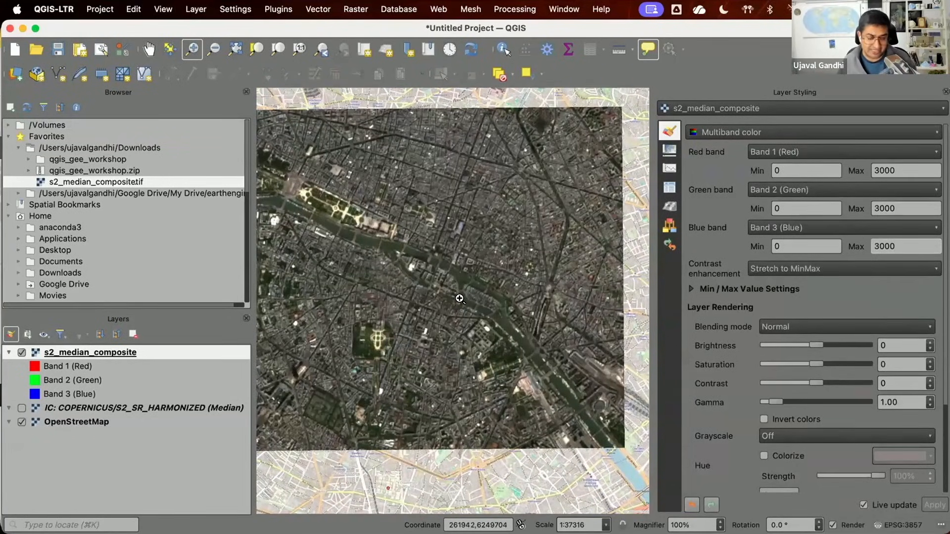
{"action": "left_click", "coordinate": [503, 49]}
{"action": "left_click", "coordinate": [451, 229]}
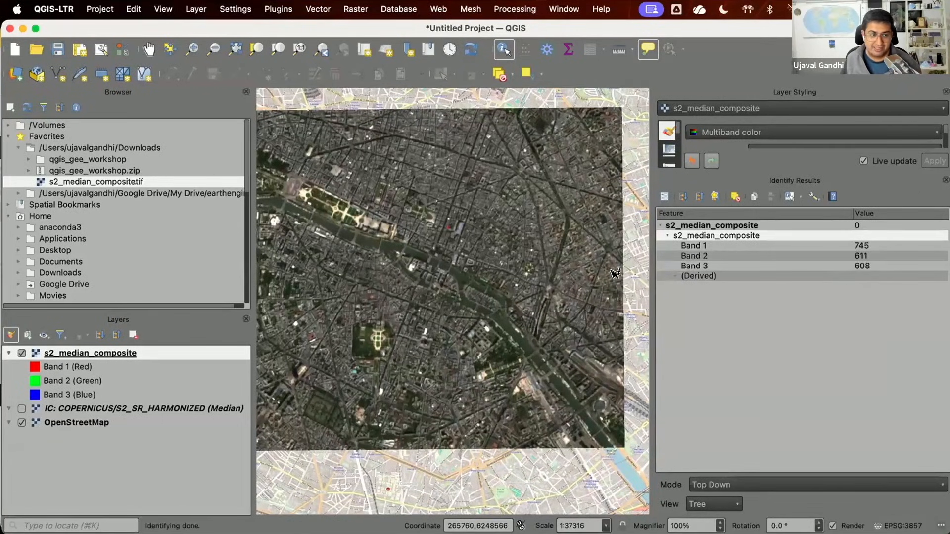
{"action": "left_click", "coordinate": [945, 180]}
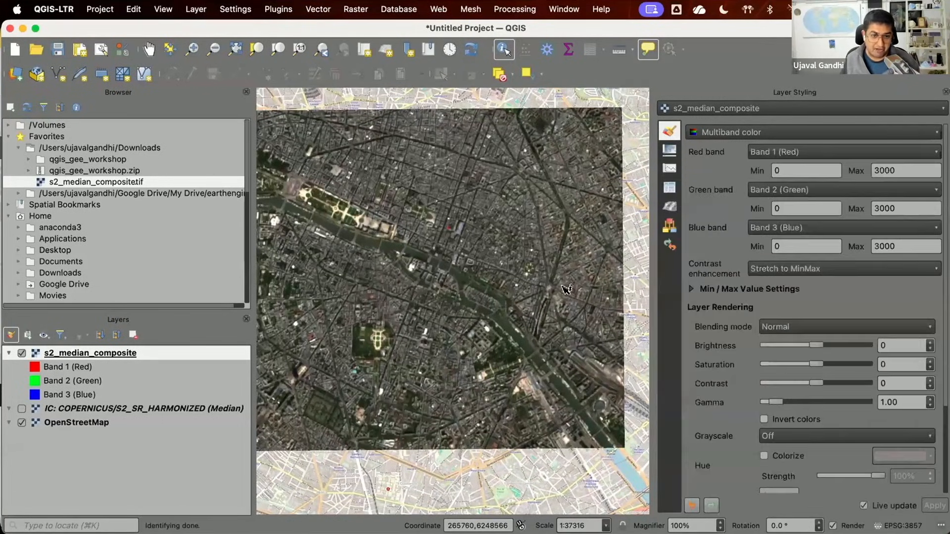
- Set the maximum of the red, green and blue bands to 2000 to brighten the composite
{"action": "left_click", "coordinate": [873, 174]}
{"action": "type", "text": "2"}
{"action": "left_click_drag", "start_coordinate": [880, 208], "coordinate": [872, 207]}
{"action": "type", "text": "2"}
{"action": "left_click_drag", "start_coordinate": [879, 245], "coordinate": [871, 239]}
{"action": "type", "text": "2"}
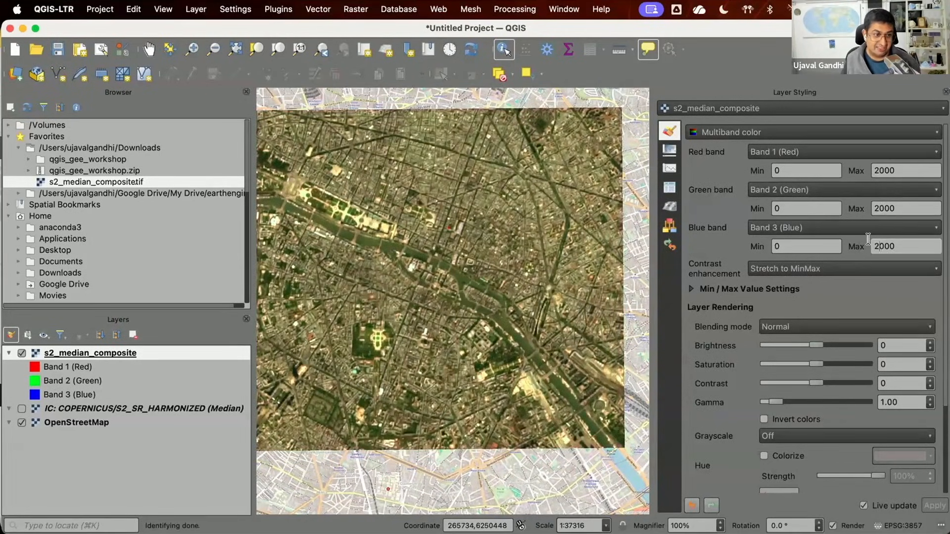
- Set the maximum of the red, green and blue bands to 4000 to darken the composite
{"action": "double_click", "coordinate": [885, 171]}
{"action": "type", "text": "4000"}
{"action": "key", "text": "Tab"}
{"action": "key", "text": "Tab"}
{"action": "type", "text": "4000"}
{"action": "key", "text": "Tab"}
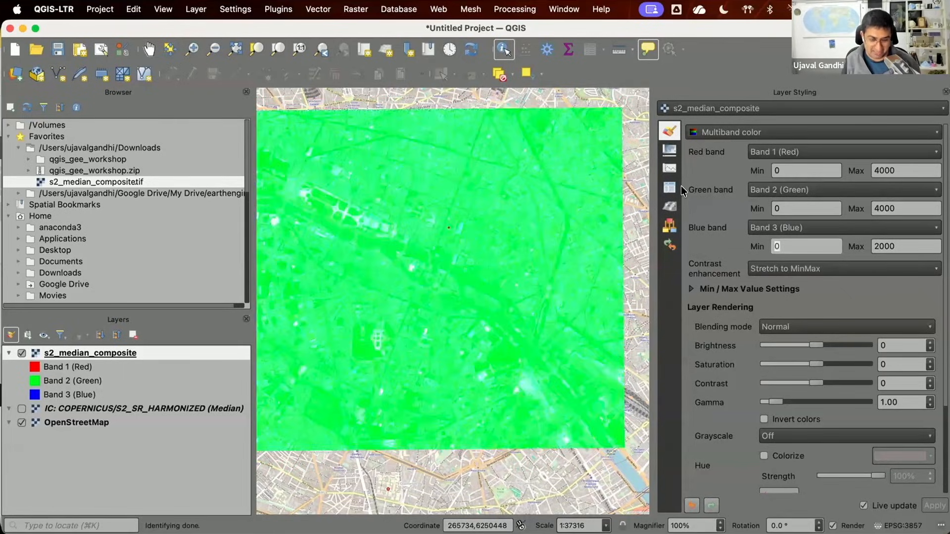
{"action": "key", "text": "Tab"}
{"action": "type", "text": "4000"}
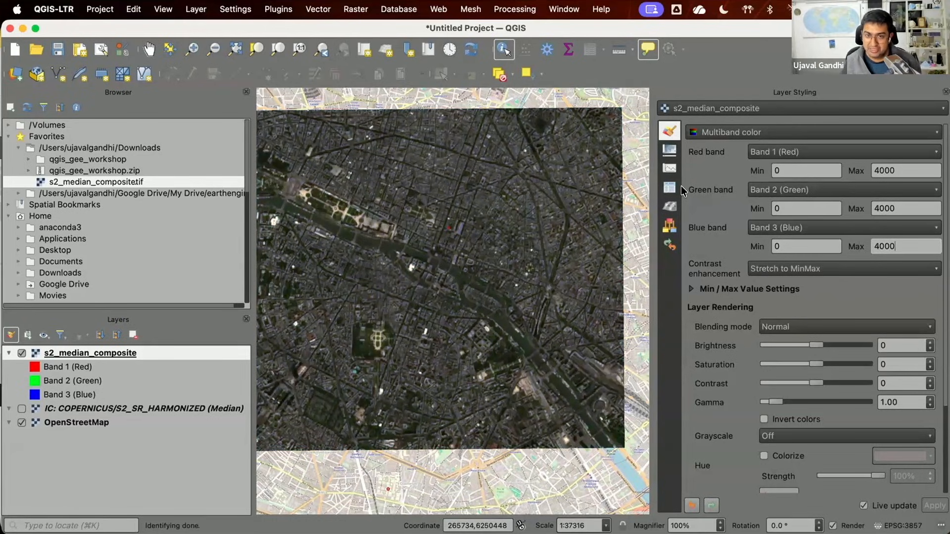
- Switch the composite's min/max value settings to Cumulative count cut with the 2.0 to 98.0 % range
{"action": "left_click", "coordinate": [696, 288]}
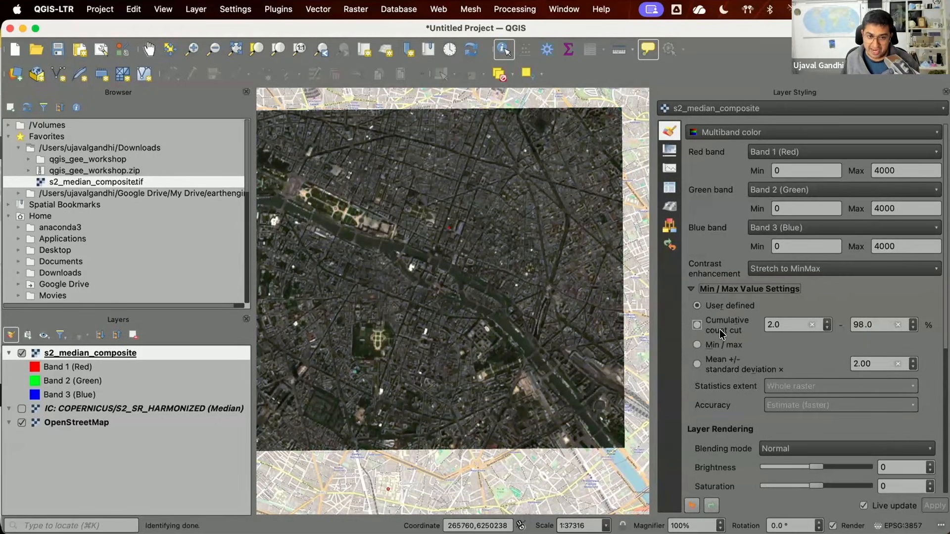
{"action": "left_click", "coordinate": [720, 329]}
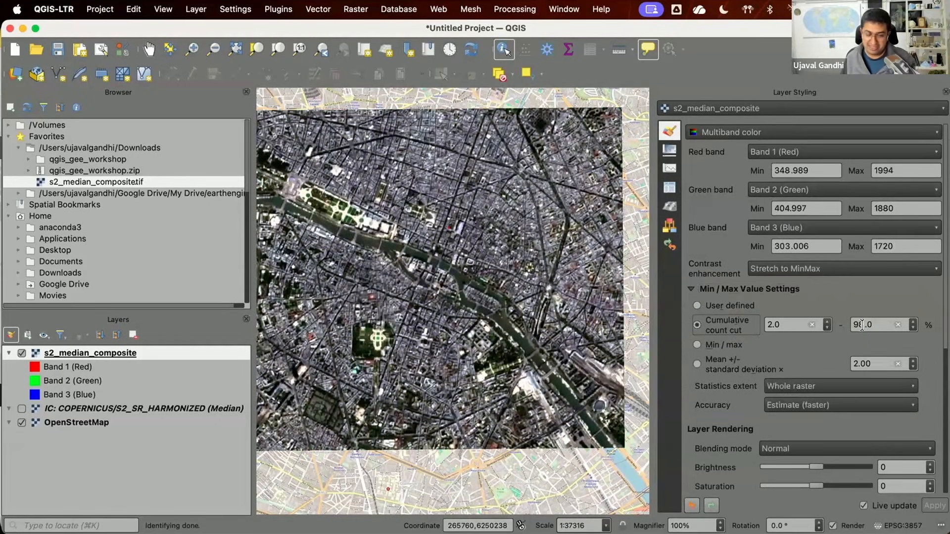
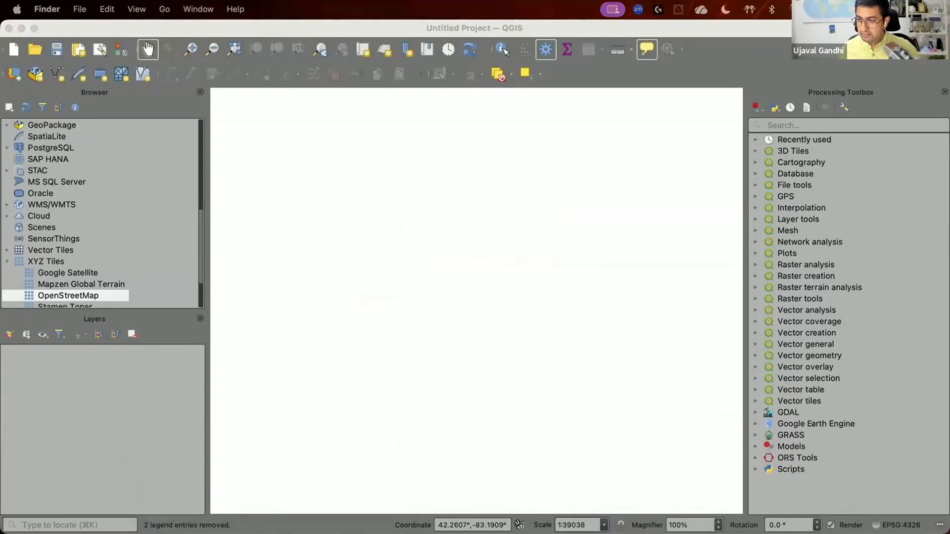
- Examine the Downloads folder in Finder and the contents of its qgis_gee_workshop folder, including bangalore.geojson
{"action": "left_click_drag", "start_coordinate": [893, 259], "coordinate": [411, 166]}
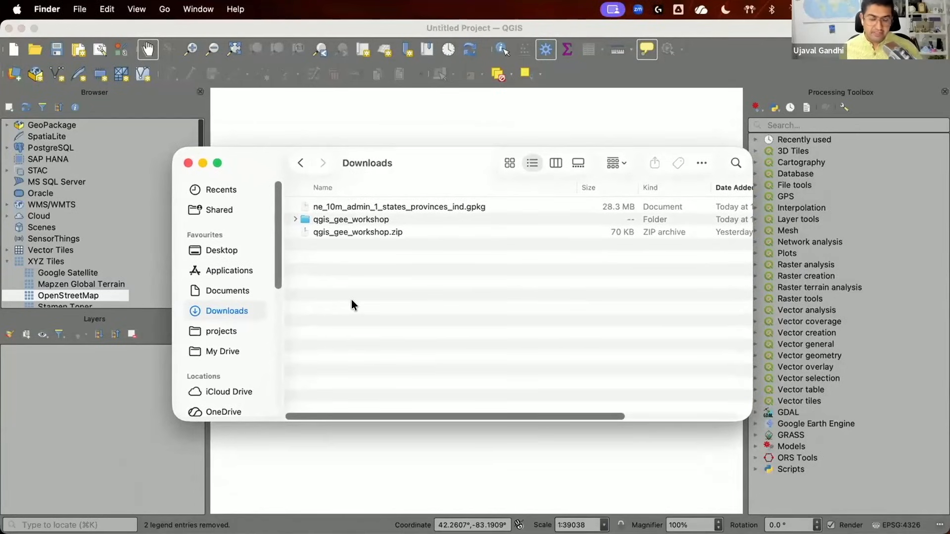
{"action": "left_click", "coordinate": [358, 238]}
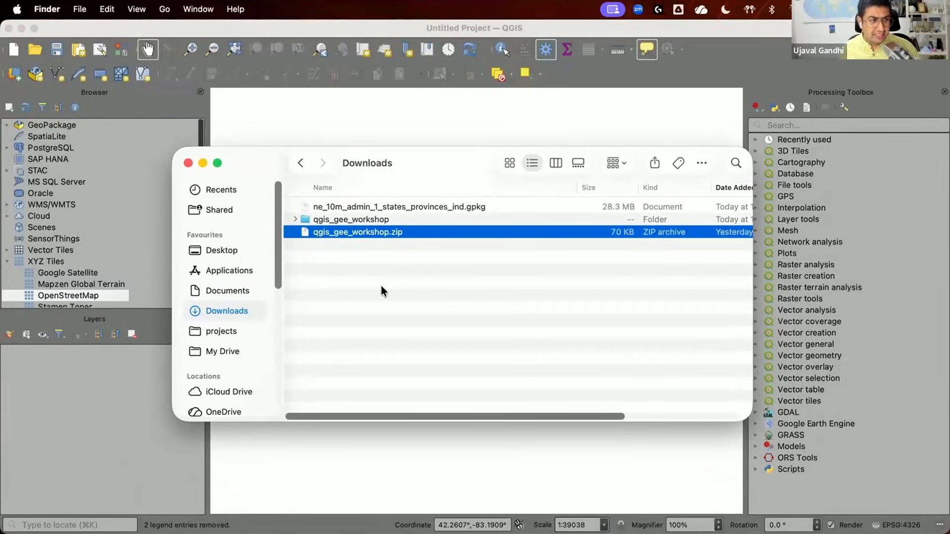
{"action": "double_click", "coordinate": [372, 216]}
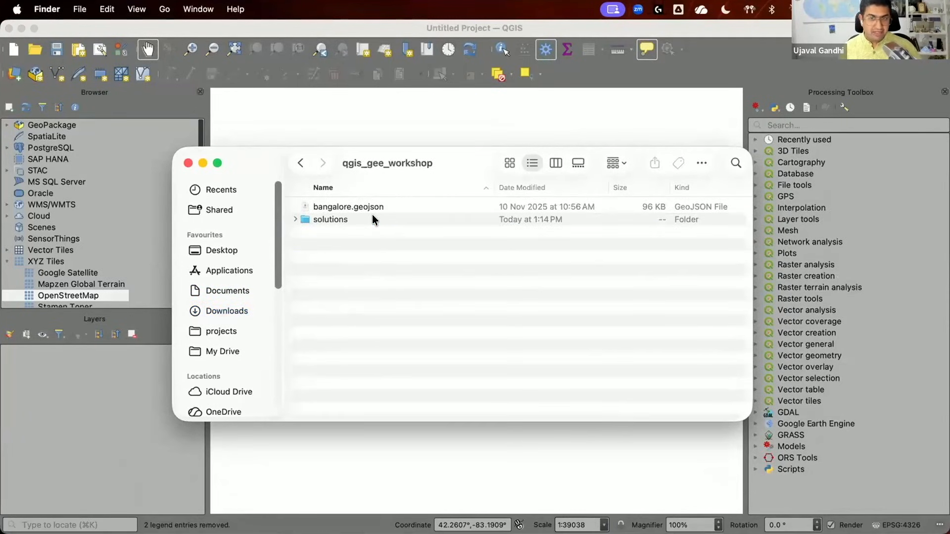
{"action": "left_click", "coordinate": [366, 208]}
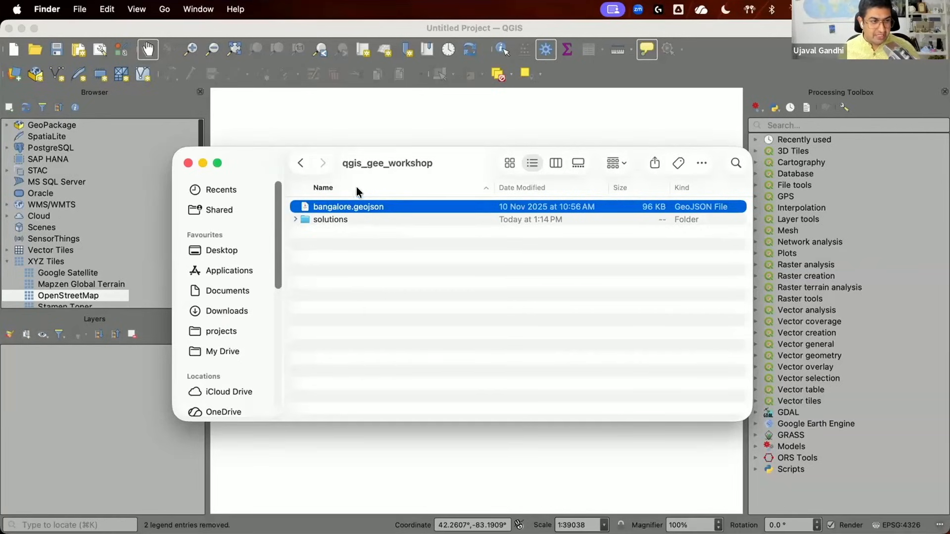
{"action": "left_click", "coordinate": [300, 163]}
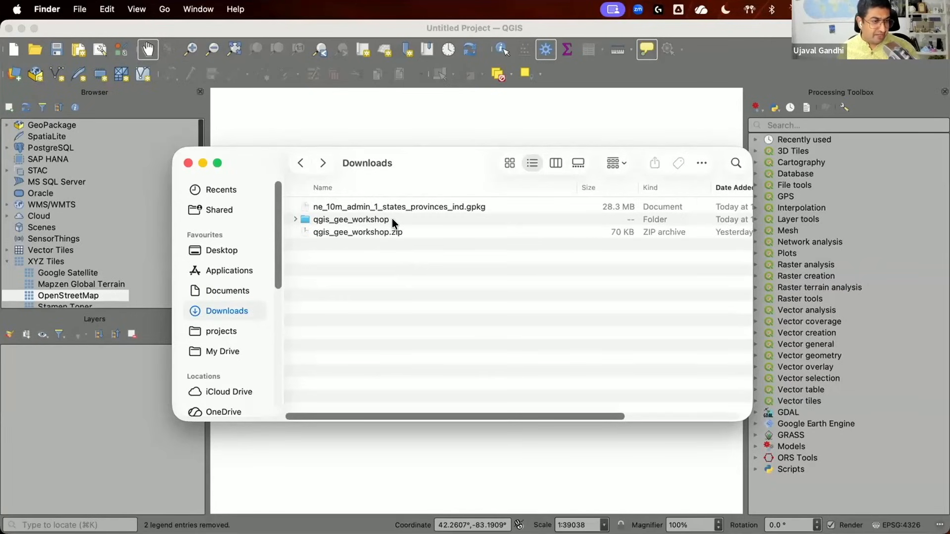
- Switch back to QGIS and expand the Home directory's Downloads folder and its qgis_gee_workshop subfolder in the file browser
{"action": "left_click", "coordinate": [654, 75]}
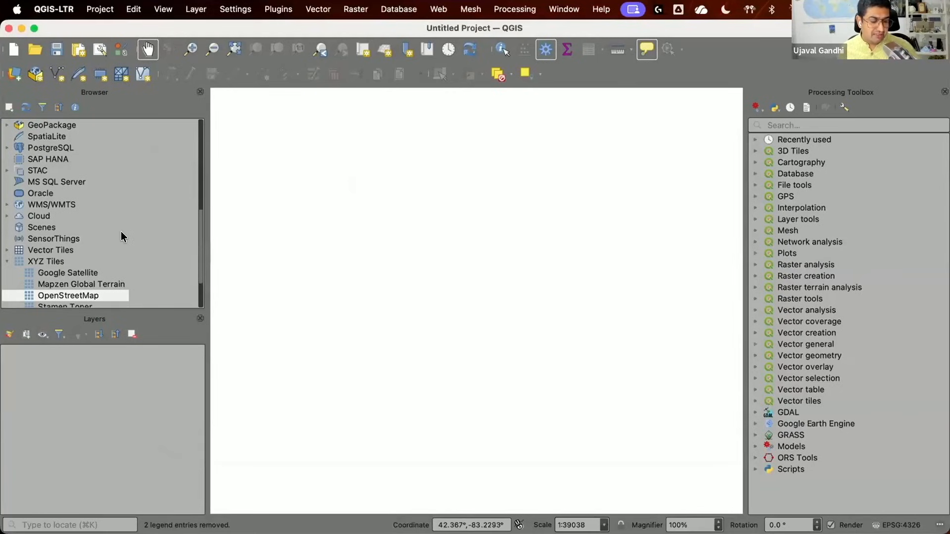
{"action": "scroll", "coordinate": [120, 218], "scroll_direction": "up", "scroll_amount": 6}
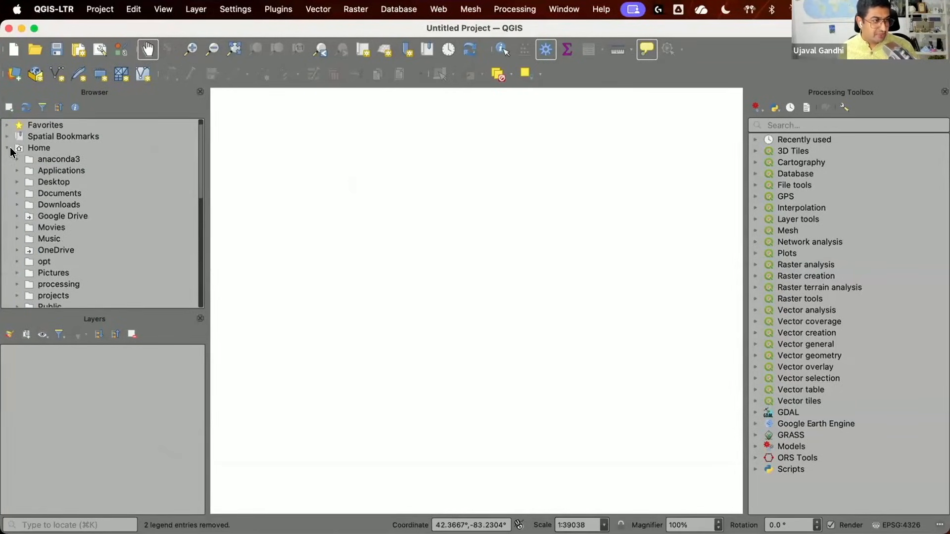
{"action": "double_click", "coordinate": [54, 203]}
{"action": "double_click", "coordinate": [60, 215]}
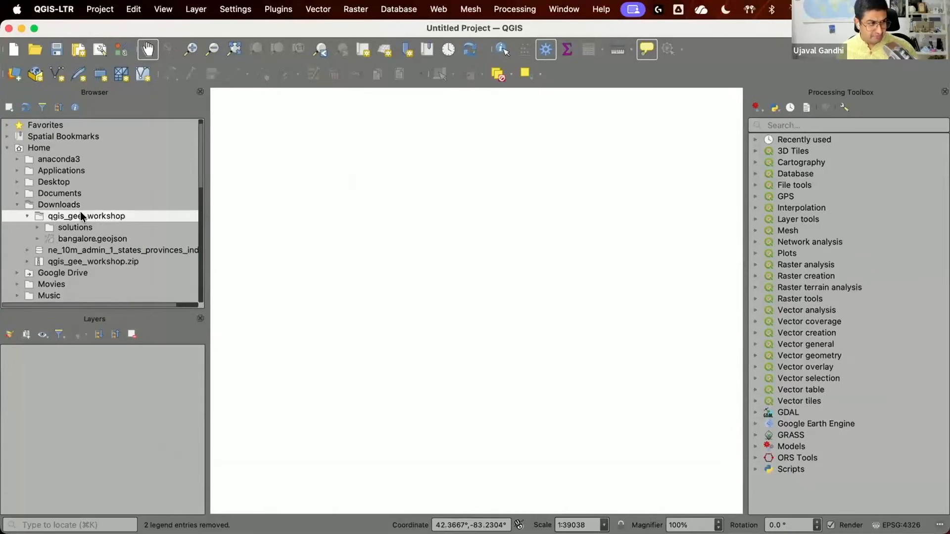
- Add bangalore.geojson from the qgis_gee_workshop folder to the empty map as a new layer
{"action": "left_click", "coordinate": [115, 235]}
{"action": "mouse_move", "coordinate": [96, 241]}
{"action": "left_mouse_down"}
{"action": "mouse_move", "coordinate": [407, 209]}
{"action": "mouse_move", "coordinate": [461, 233]}
{"action": "left_mouse_up"}
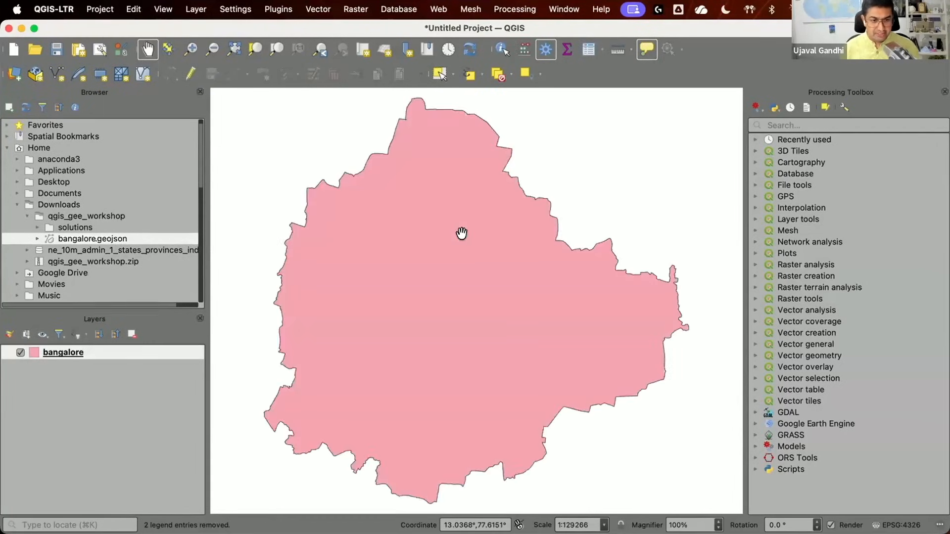
{"action": "mouse_move", "coordinate": [461, 233]}
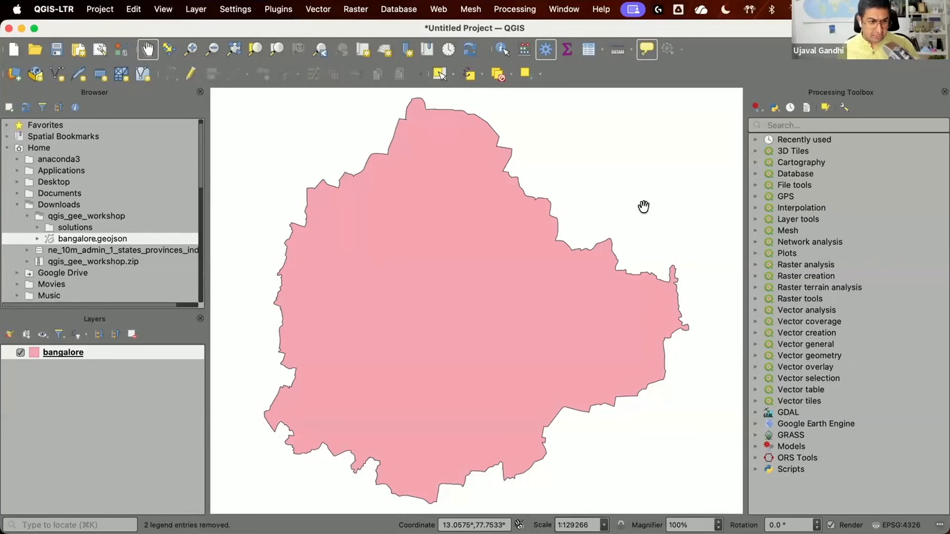
- Switch to Chrome and open the Earth Engine Data Catalog at developers.google.com/earth-engine/datasets in a new browser tab
{"action": "key", "text": "super+Tab"}
{"action": "key", "text": "super+Tab"}
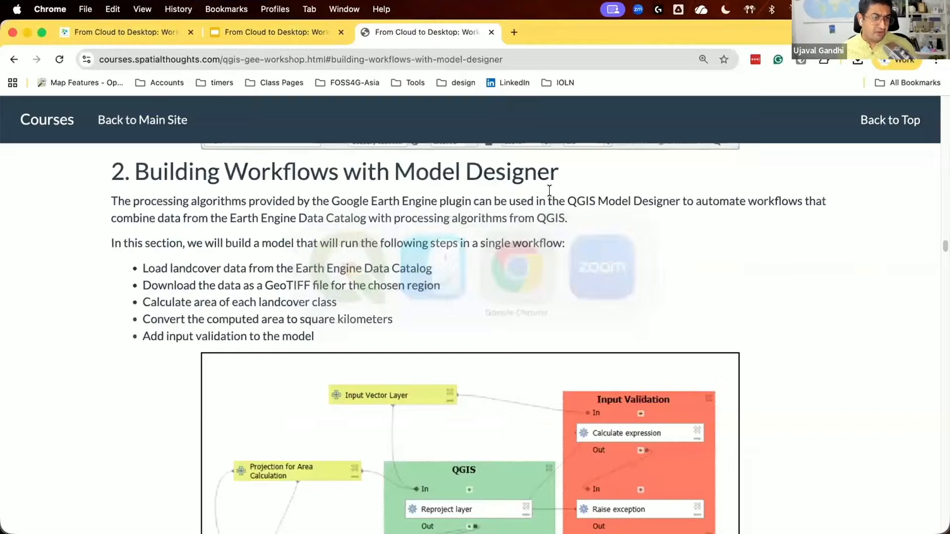
{"action": "left_click", "coordinate": [512, 29]}
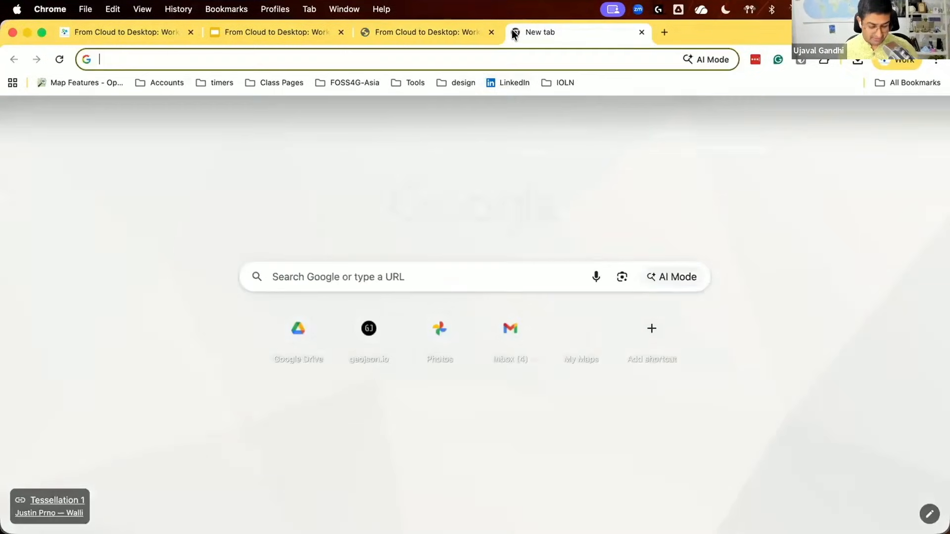
{"action": "type", "text": "cata"}
{"action": "key", "text": "Down"}
{"action": "key", "text": "Down"}
{"action": "key", "text": "Down"}
{"action": "key", "text": "Down"}
{"action": "key", "text": "Down"}
{"action": "key", "text": "Down"}
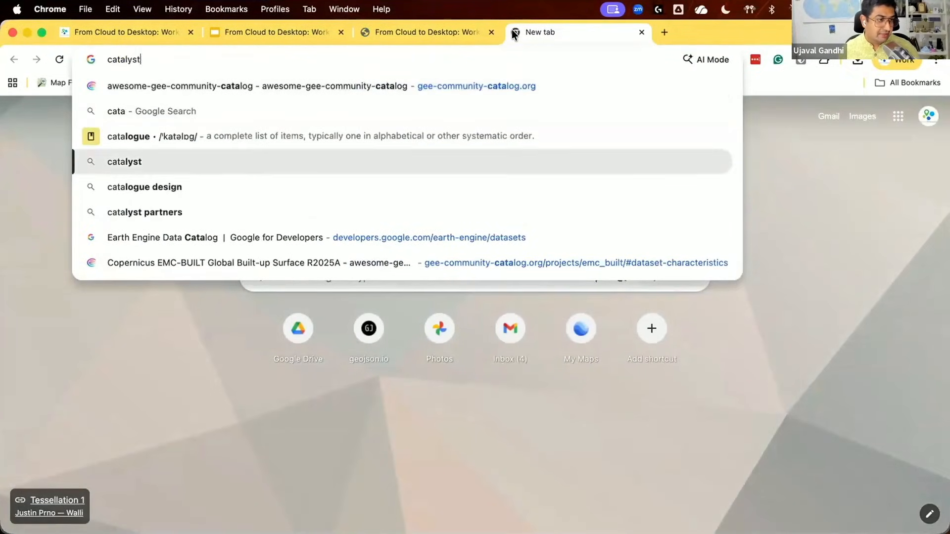
{"action": "key", "text": "Return"}
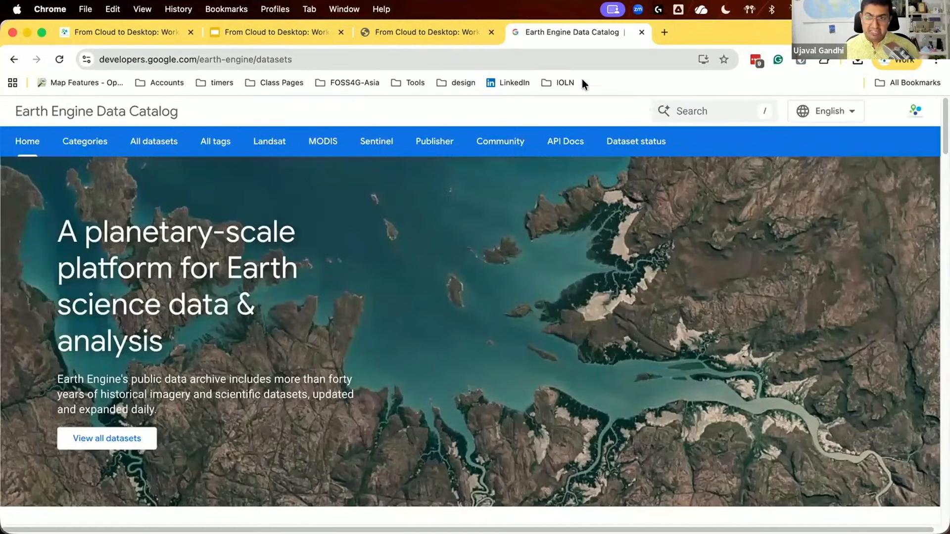
- Search the Earth Engine Data Catalog for landcover and open the list of datasets tagged landcover
{"action": "left_click", "coordinate": [664, 104]}
{"action": "type", "text": "landcover"}
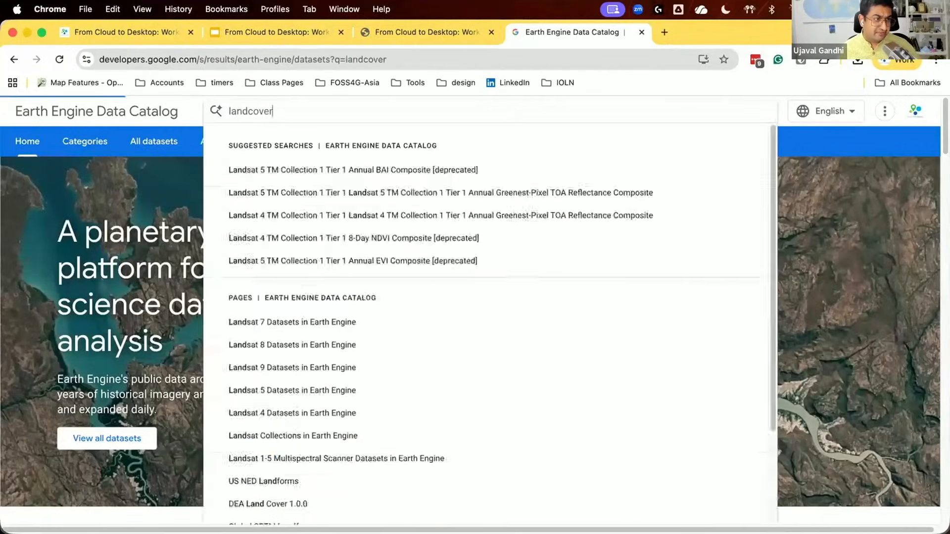
{"action": "key", "text": "Return"}
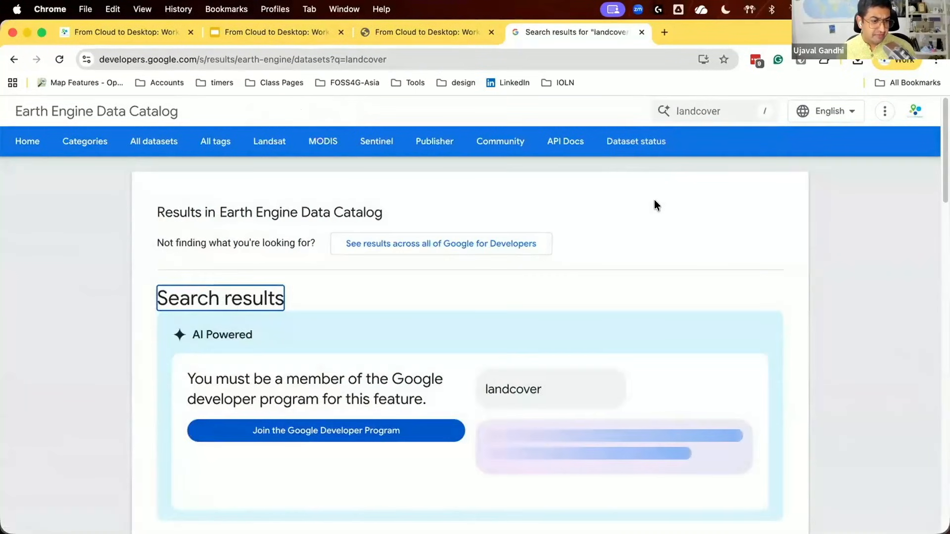
{"action": "scroll", "coordinate": [654, 204], "scroll_direction": "down", "scroll_amount": 5}
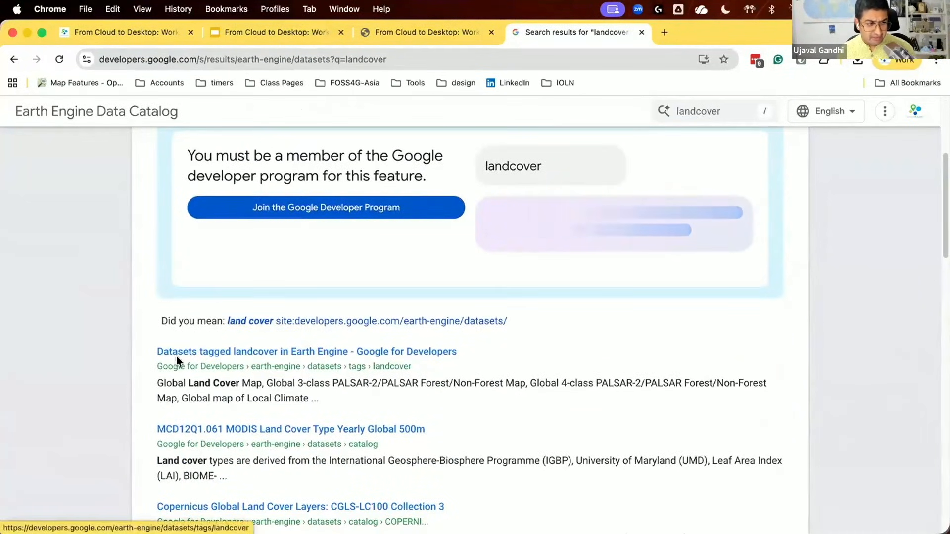
{"action": "left_click", "coordinate": [241, 356]}
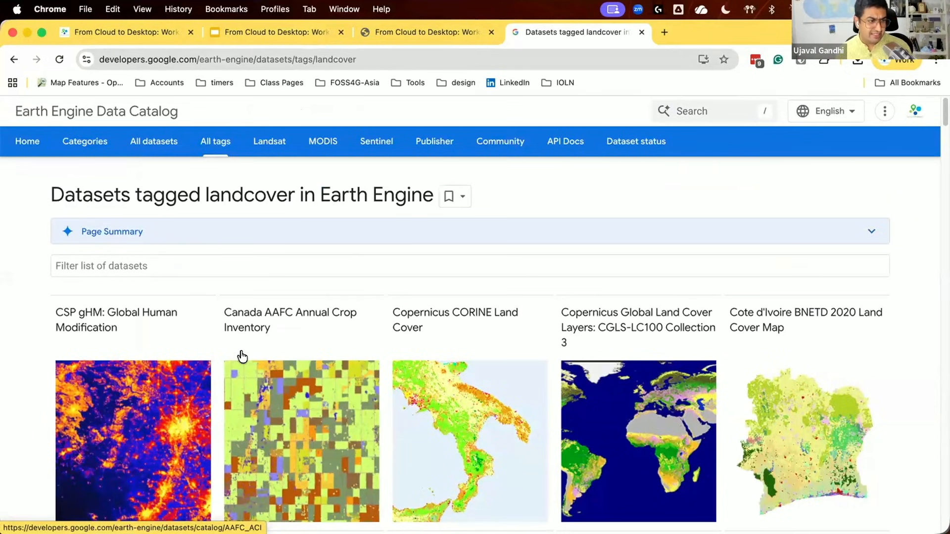
- Look through the datasets tagged landcover and open the ESA WorldCover 10m v200 dataset page
{"action": "scroll", "coordinate": [242, 355], "scroll_direction": "down", "scroll_amount": 2}
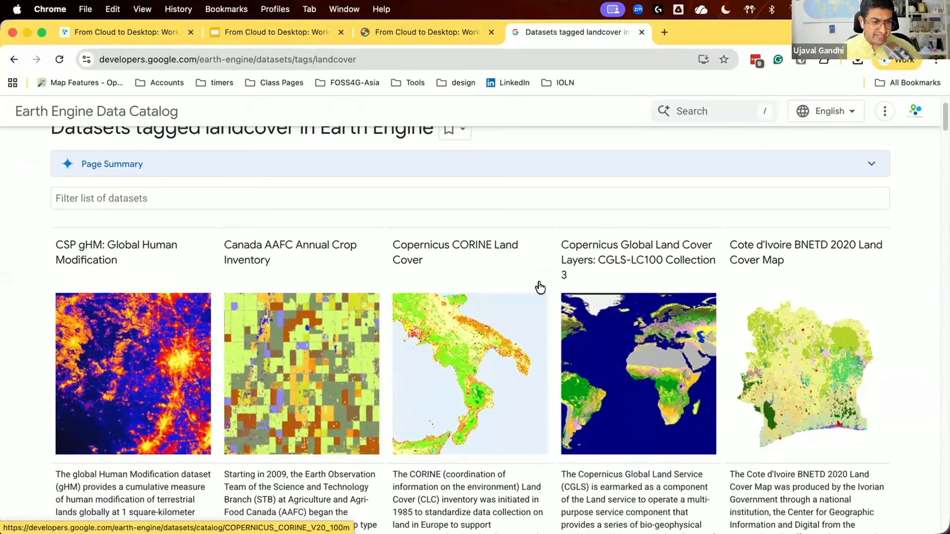
{"action": "scroll", "coordinate": [634, 279], "scroll_direction": "down", "scroll_amount": 5}
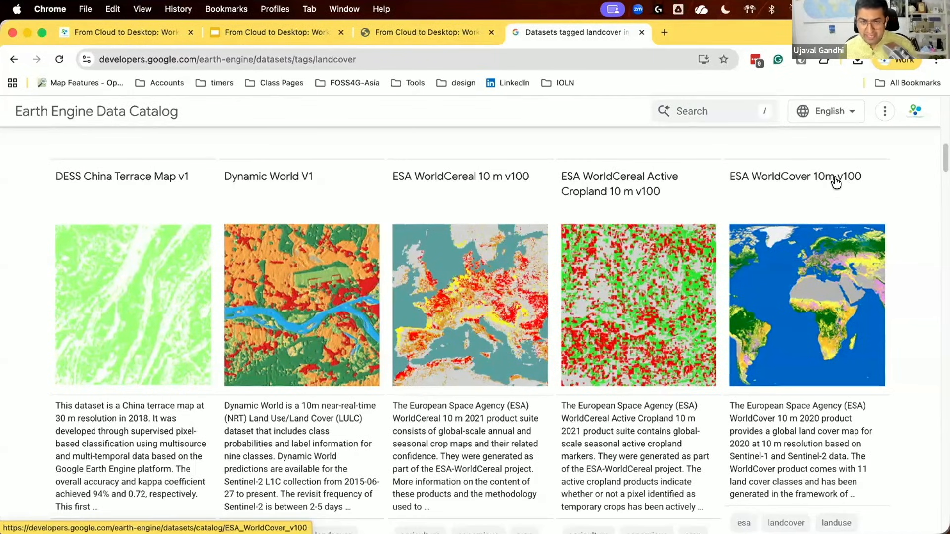
{"action": "scroll", "coordinate": [833, 187], "scroll_direction": "down", "scroll_amount": 5}
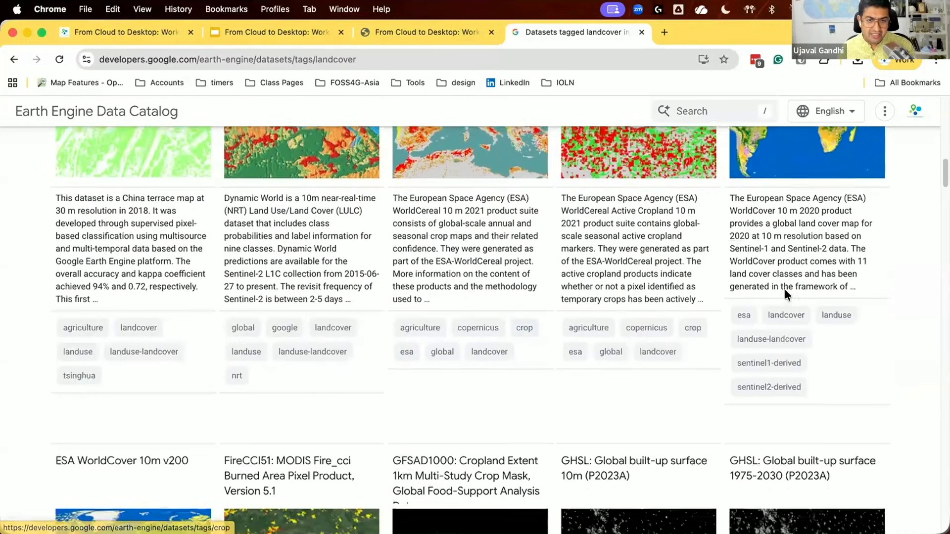
{"action": "scroll", "coordinate": [785, 289], "scroll_direction": "up", "scroll_amount": 4}
{"action": "scroll", "coordinate": [649, 332], "scroll_direction": "down", "scroll_amount": 3}
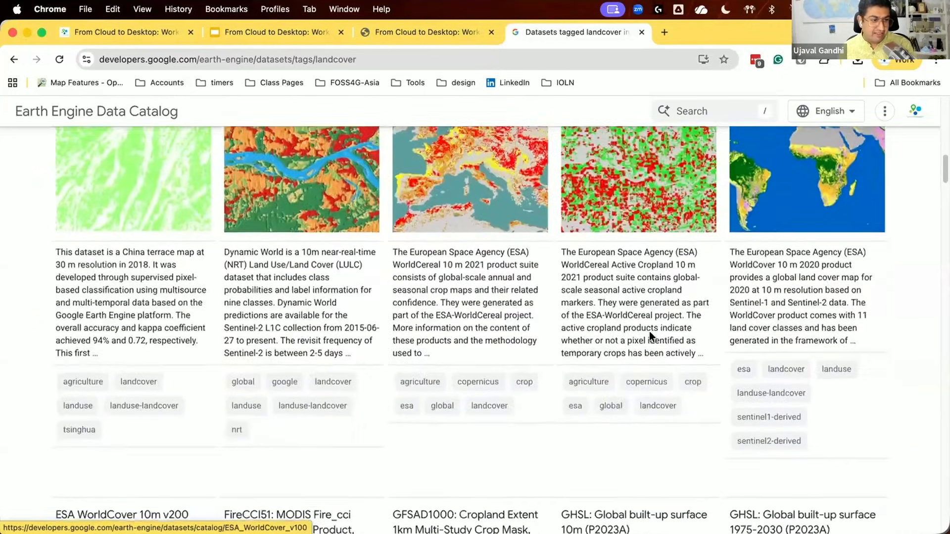
{"action": "scroll", "coordinate": [650, 335], "scroll_direction": "down", "scroll_amount": 4}
{"action": "scroll", "coordinate": [192, 418], "scroll_direction": "down", "scroll_amount": 1}
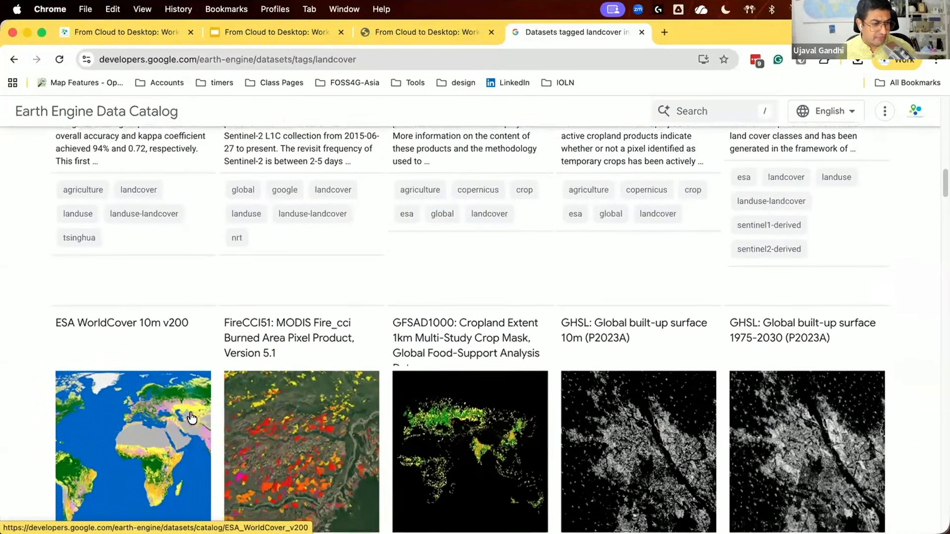
{"action": "left_click", "coordinate": [143, 312]}
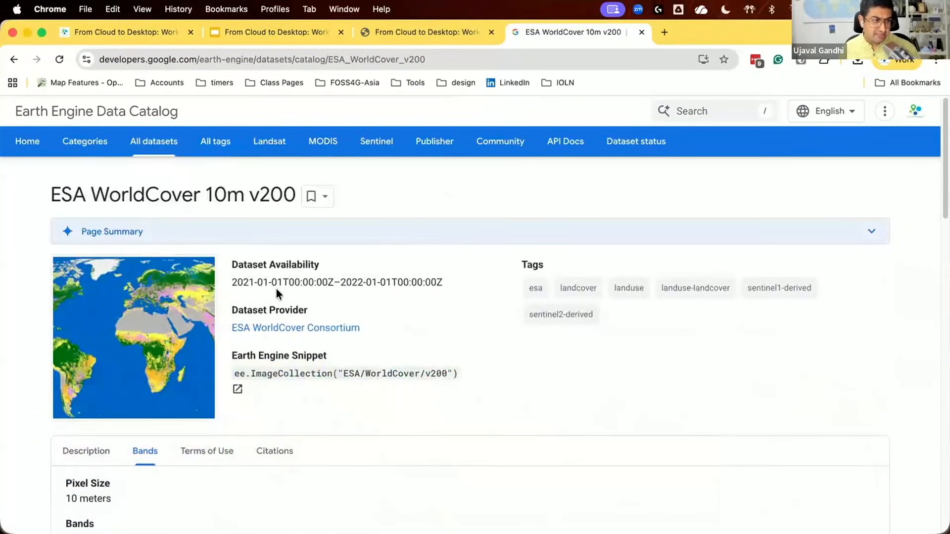
- Examine the ESA WorldCover 10m v200 dataset's availability dates, its Map band and the values and descriptions in the Map Class Table
{"action": "scroll", "coordinate": [139, 263], "scroll_direction": "down", "scroll_amount": 1}
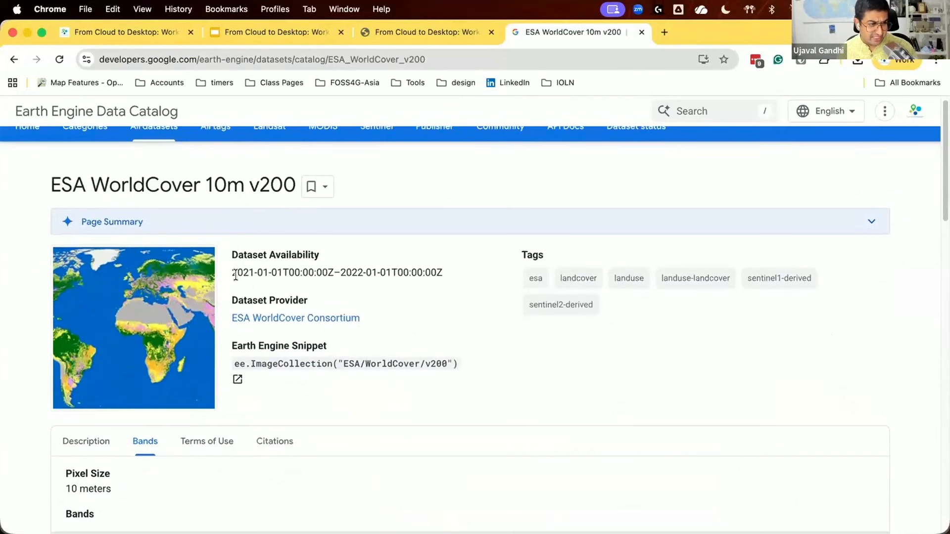
{"action": "left_click_drag", "start_coordinate": [232, 272], "coordinate": [418, 277]}
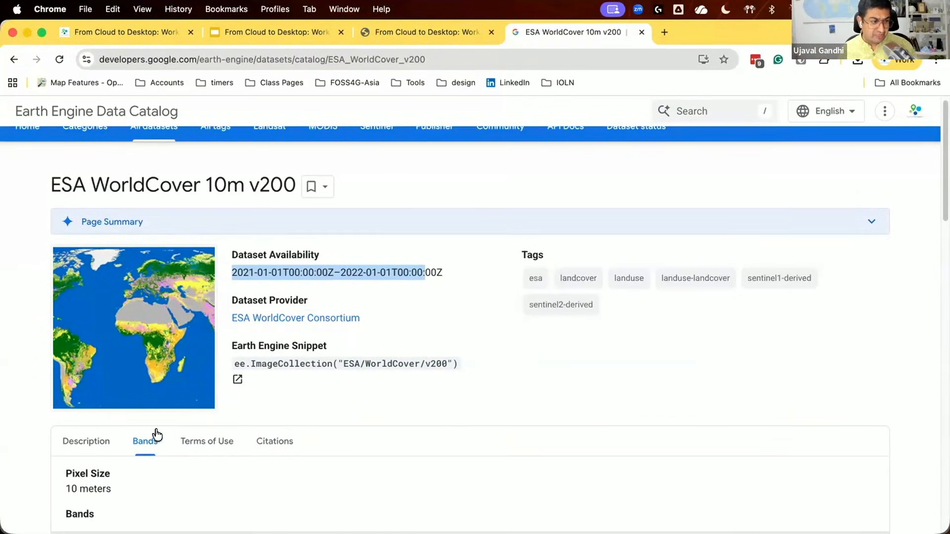
{"action": "scroll", "coordinate": [108, 446], "scroll_direction": "down", "scroll_amount": 2}
{"action": "scroll", "coordinate": [108, 447], "scroll_direction": "down", "scroll_amount": 2}
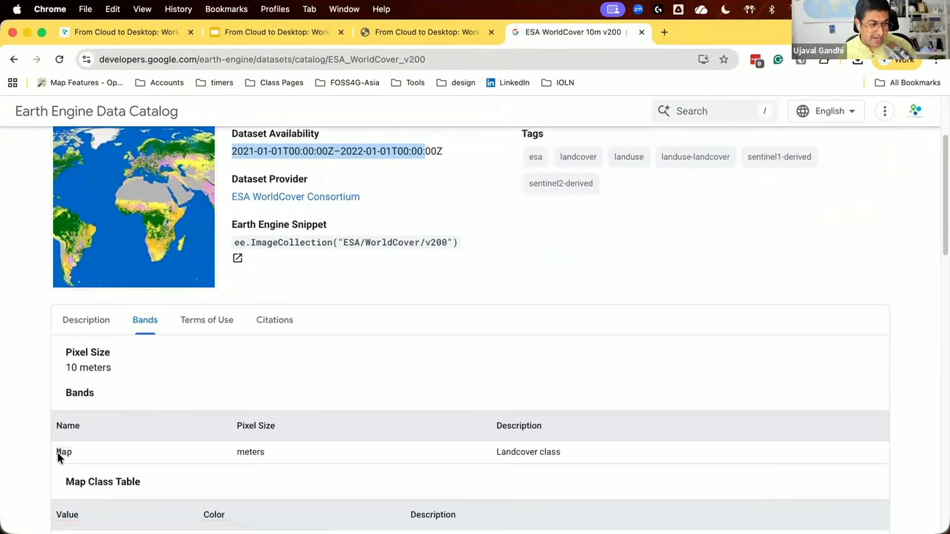
{"action": "double_click", "coordinate": [57, 452]}
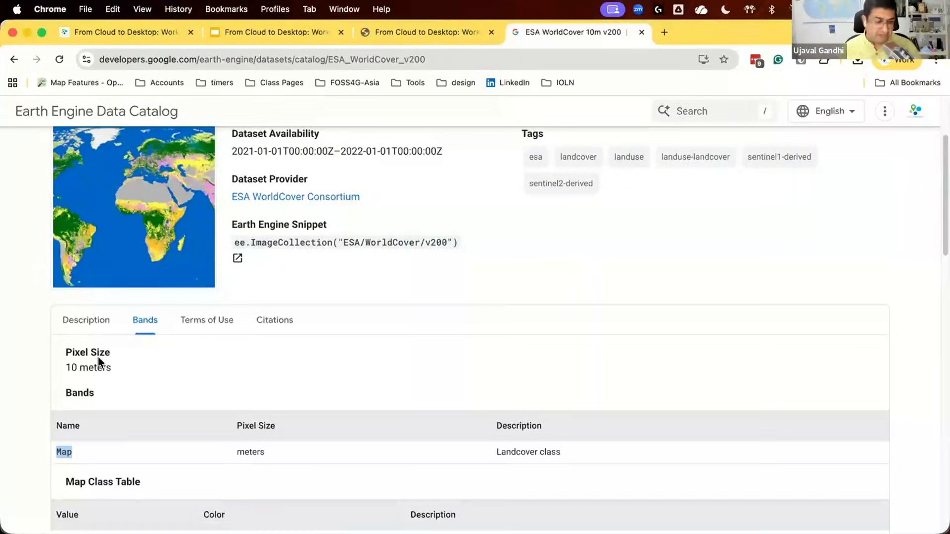
{"action": "scroll", "coordinate": [109, 381], "scroll_direction": "down", "scroll_amount": 8}
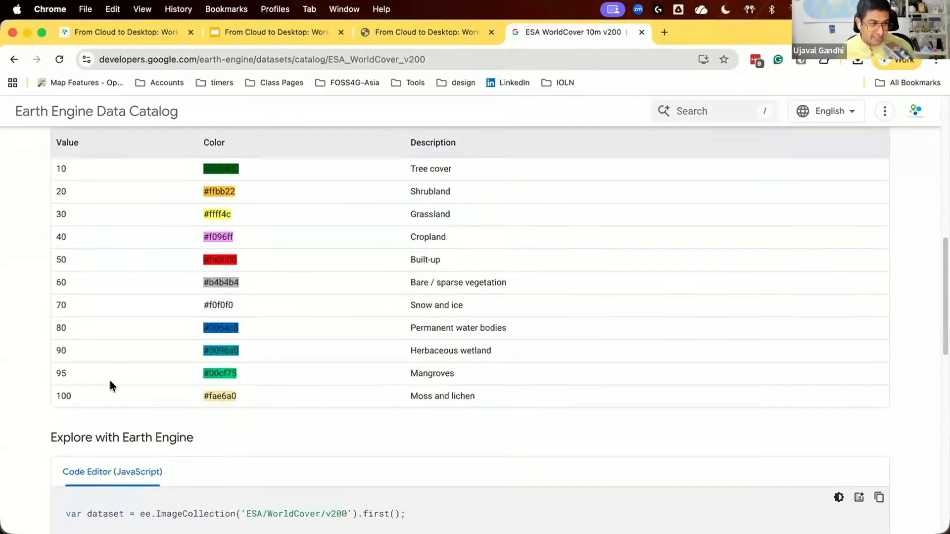
{"action": "scroll", "coordinate": [110, 386], "scroll_direction": "up", "scroll_amount": 4}
{"action": "scroll", "coordinate": [110, 386], "scroll_direction": "down", "scroll_amount": 1}
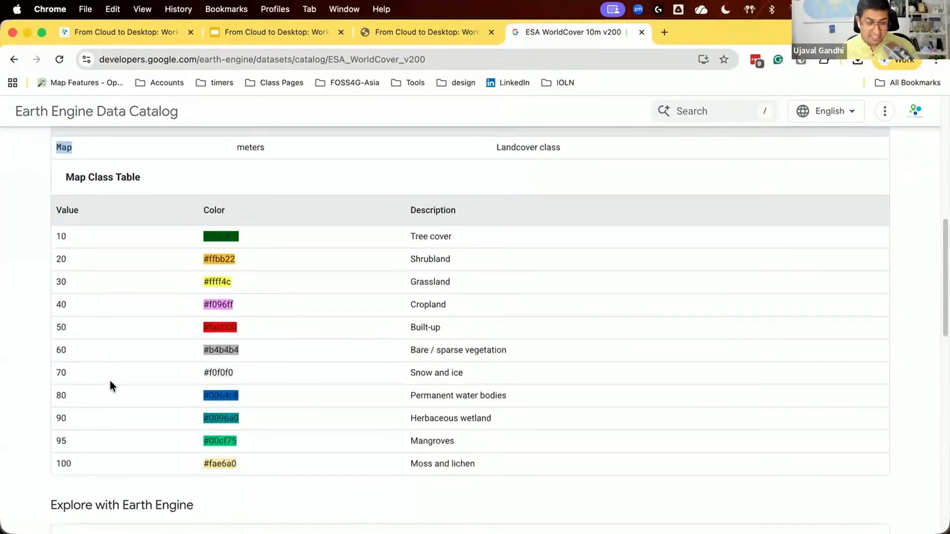
{"action": "double_click", "coordinate": [54, 235]}
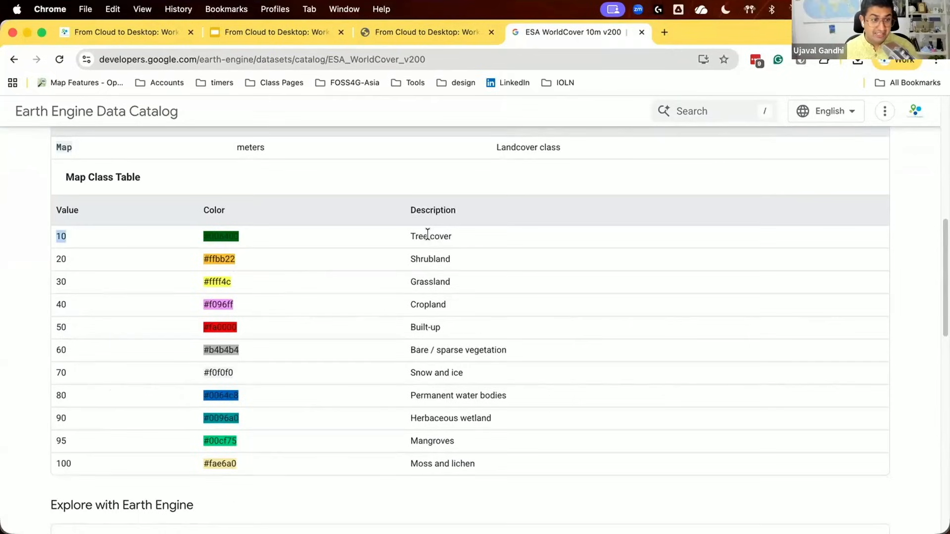
{"action": "left_click", "coordinate": [428, 289]}
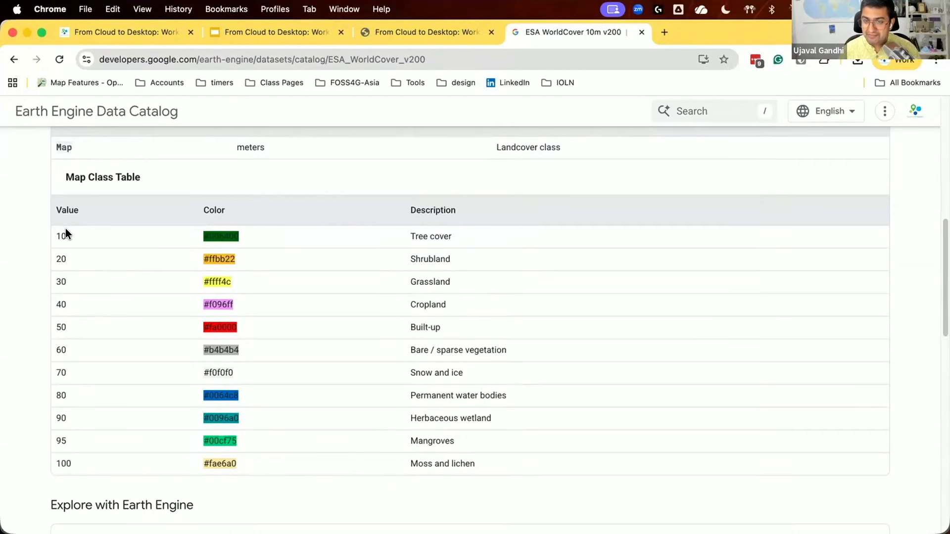
{"action": "scroll", "coordinate": [98, 239], "scroll_direction": "up", "scroll_amount": 8}
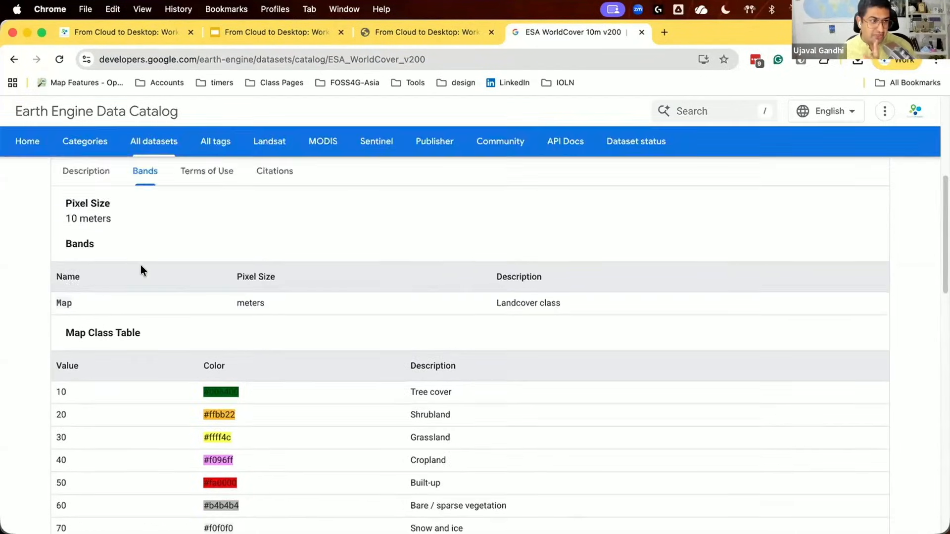
{"action": "scroll", "coordinate": [160, 286], "scroll_direction": "up", "scroll_amount": 2}
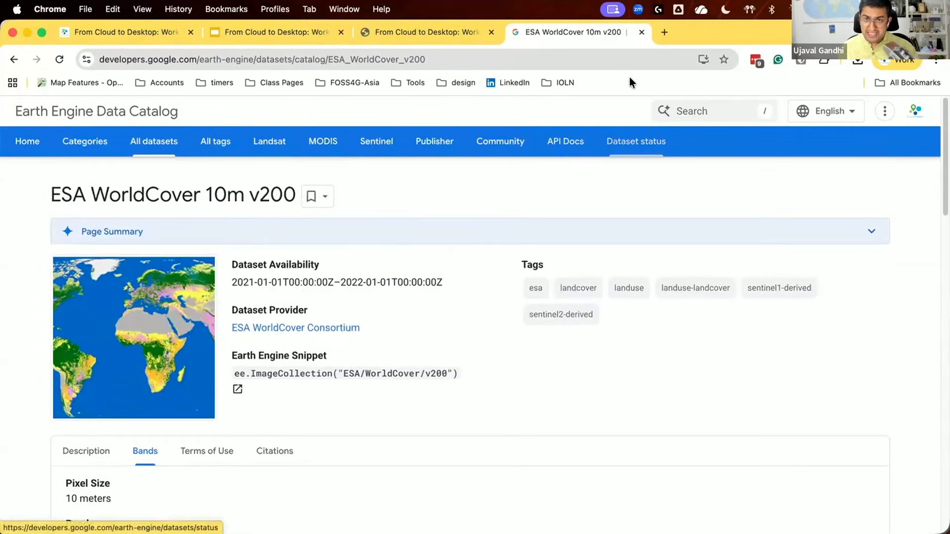
- Open the Data Catalog page of gee-community-catalog.org in a new browser tab
{"action": "left_click", "coordinate": [663, 31]}
{"action": "type", "text": "gee-community-catalog.org"}
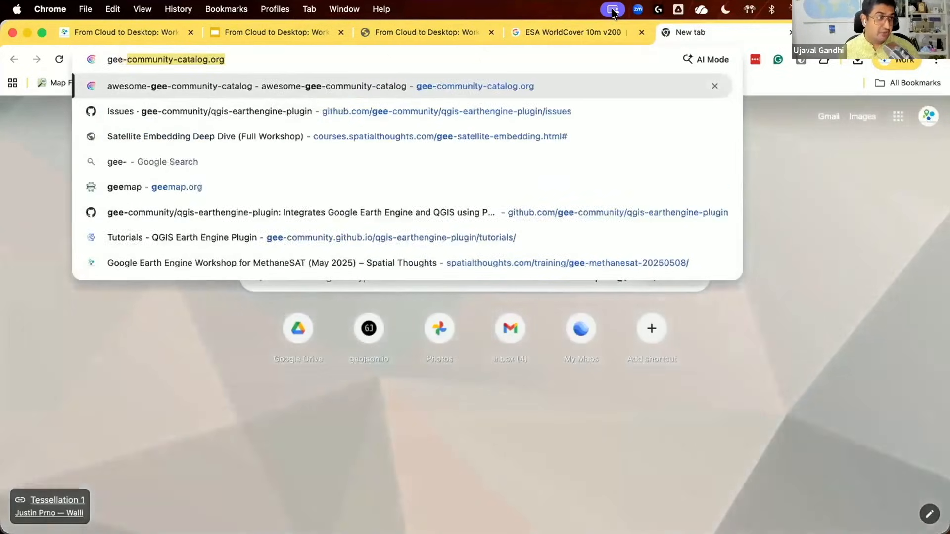
{"action": "key", "text": "Return"}
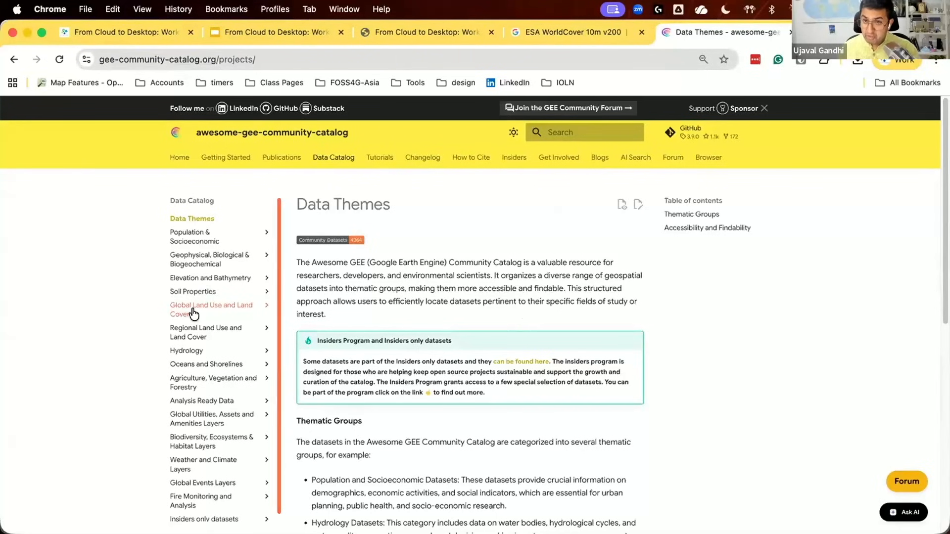
- Expand the Global Land Use and Land Cover theme and view its ESRI 10m Annual Land Cover and GLC_FCS30D dataset pages
{"action": "left_click", "coordinate": [193, 314]}
{"action": "scroll", "coordinate": [198, 311], "scroll_direction": "down", "scroll_amount": 2}
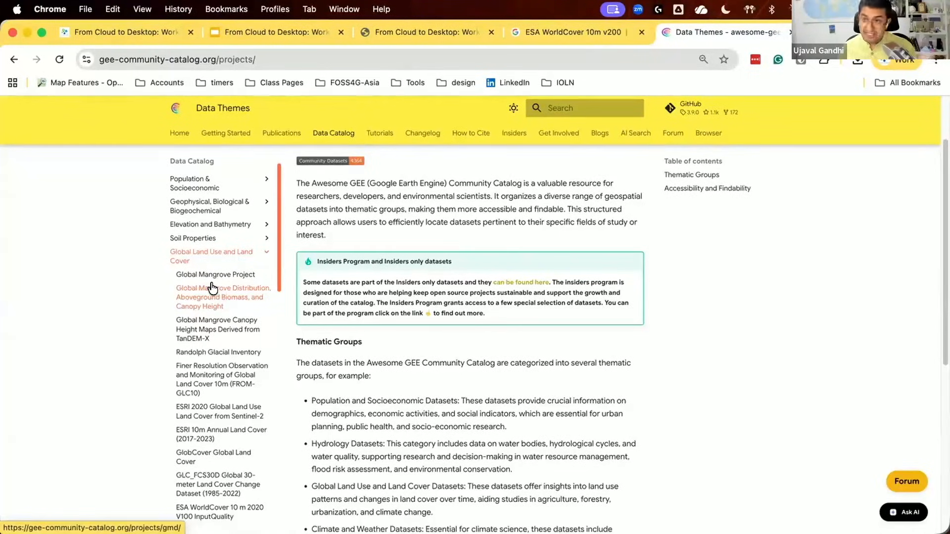
{"action": "scroll", "coordinate": [212, 322], "scroll_direction": "down", "scroll_amount": 2}
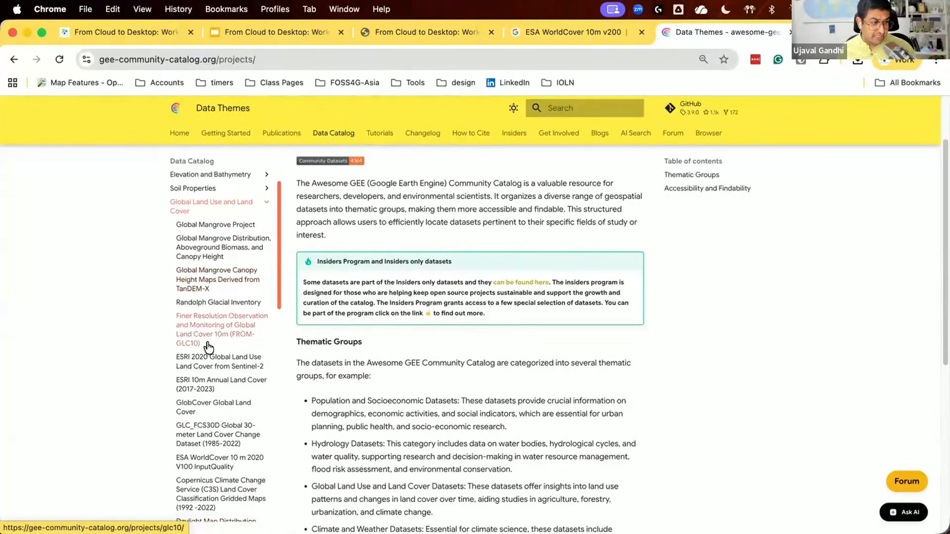
{"action": "scroll", "coordinate": [209, 348], "scroll_direction": "down", "scroll_amount": 1}
{"action": "left_click", "coordinate": [208, 368]}
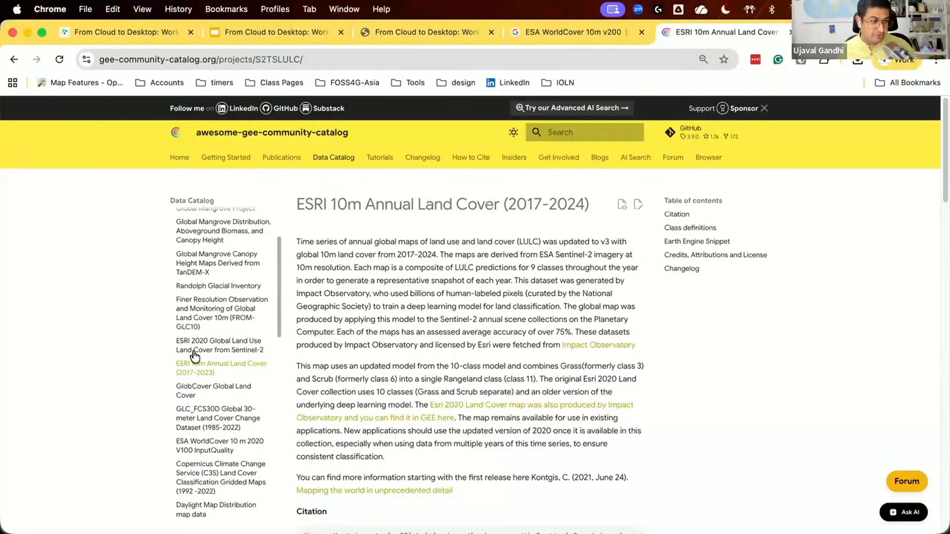
{"action": "scroll", "coordinate": [196, 396], "scroll_direction": "down", "scroll_amount": 2}
{"action": "left_click", "coordinate": [196, 373]}
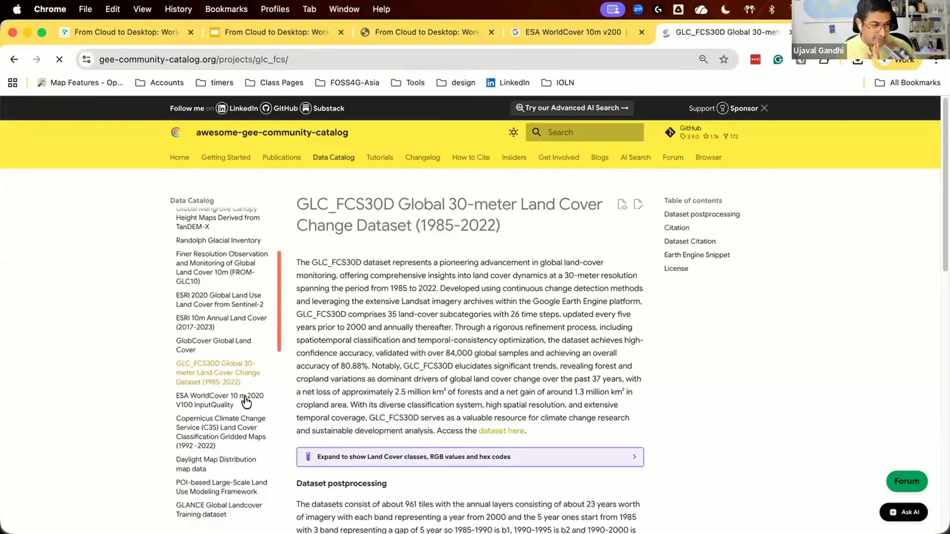
- Look through the remaining Global Land Use and Land Cover datasets and expand the Regional Land Use and Land Cover theme
{"action": "scroll", "coordinate": [232, 376], "scroll_direction": "down", "scroll_amount": 6}
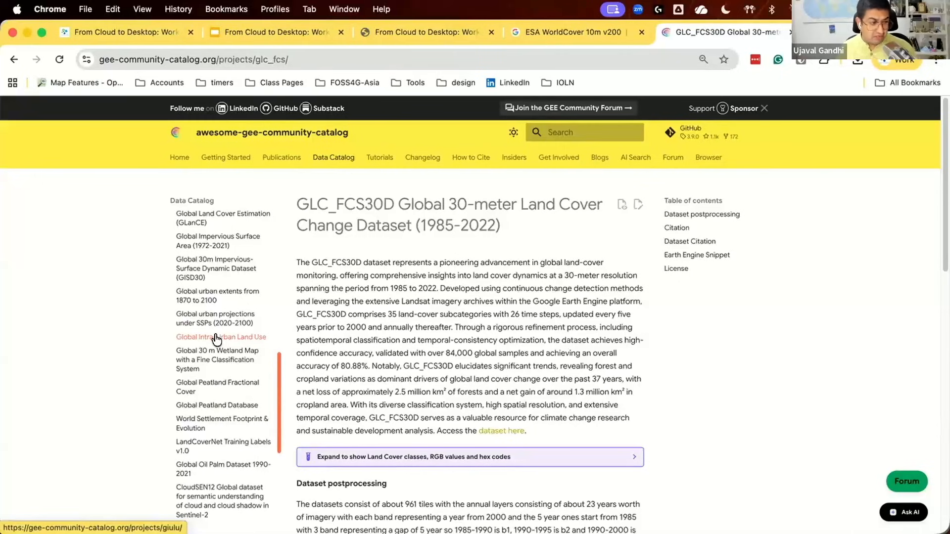
{"action": "scroll", "coordinate": [217, 340], "scroll_direction": "down", "scroll_amount": 4}
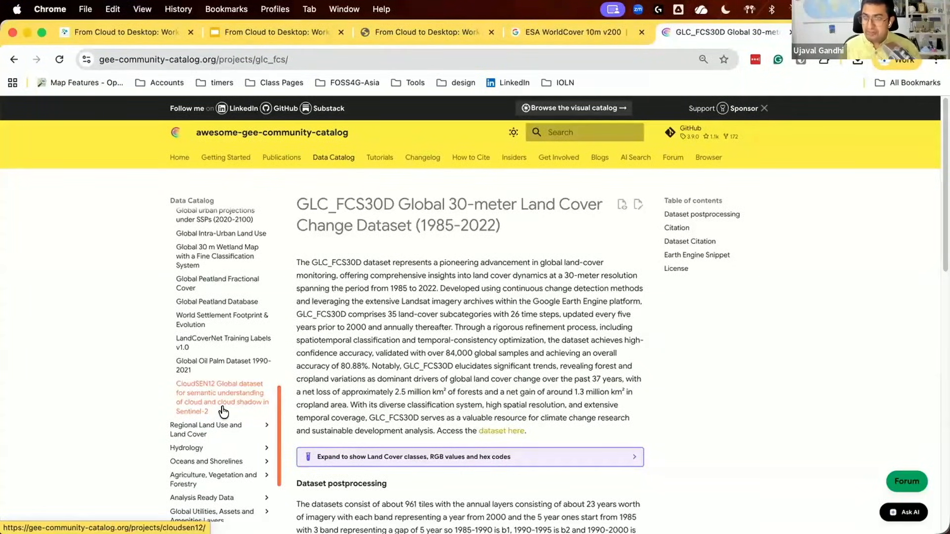
{"action": "left_click", "coordinate": [219, 434]}
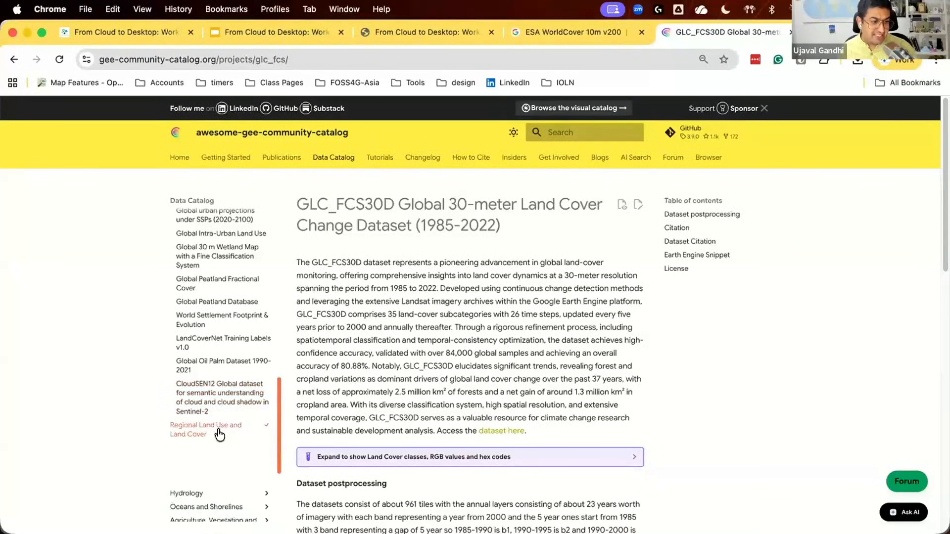
- Look through the Regional Land Use and Land Cover datasets in the community catalog and close its browser tab
{"action": "scroll", "coordinate": [219, 434], "scroll_direction": "down", "scroll_amount": 3}
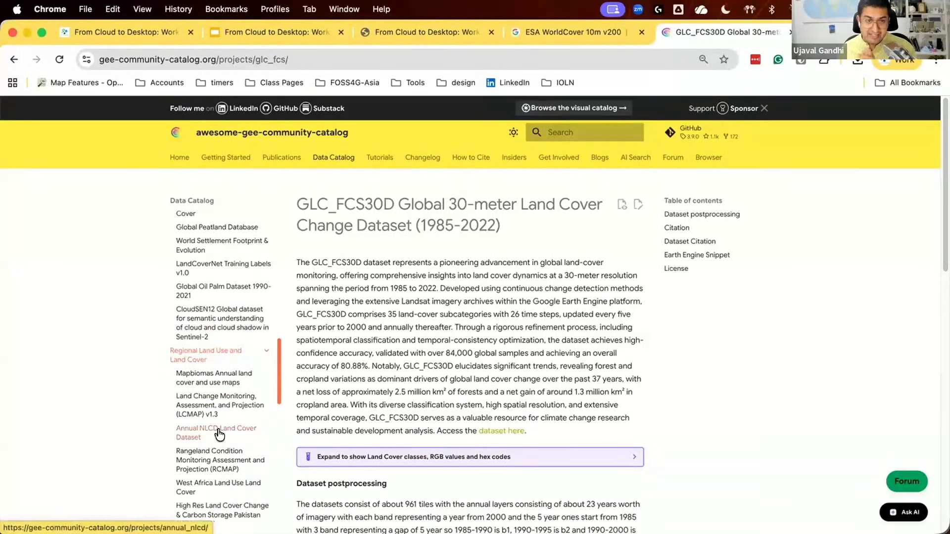
{"action": "scroll", "coordinate": [219, 434], "scroll_direction": "down", "scroll_amount": 1}
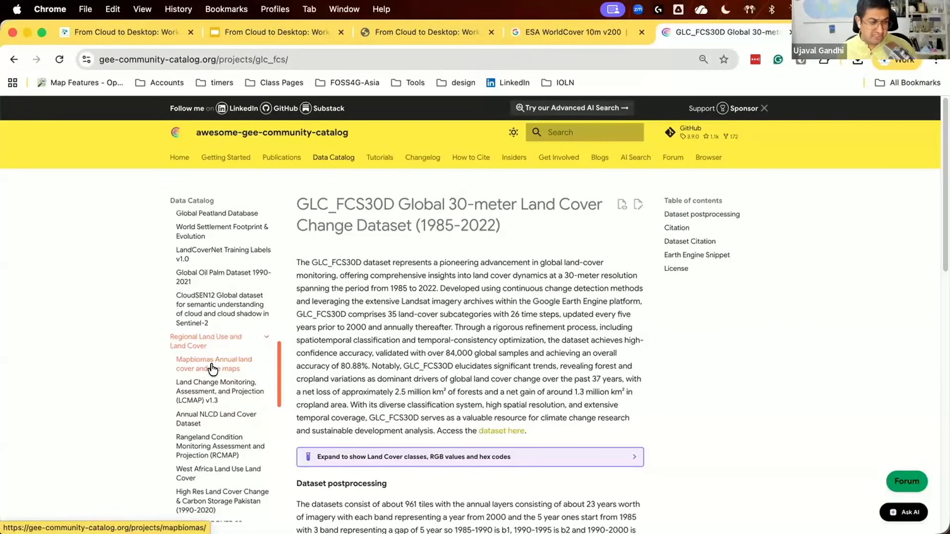
{"action": "scroll", "coordinate": [213, 391], "scroll_direction": "down", "scroll_amount": 5}
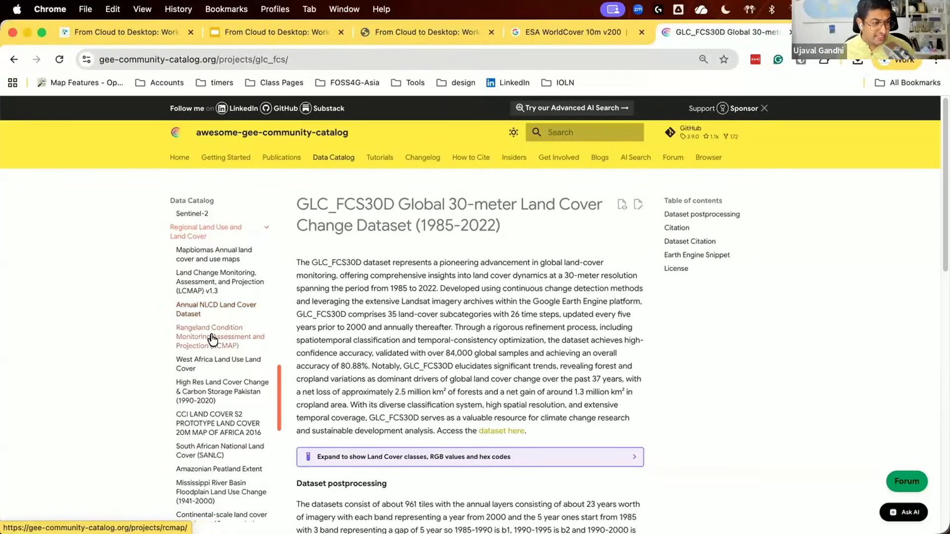
{"action": "scroll", "coordinate": [213, 341], "scroll_direction": "down", "scroll_amount": 2}
{"action": "scroll", "coordinate": [214, 376], "scroll_direction": "down", "scroll_amount": 2}
{"action": "scroll", "coordinate": [215, 408], "scroll_direction": "down", "scroll_amount": 6}
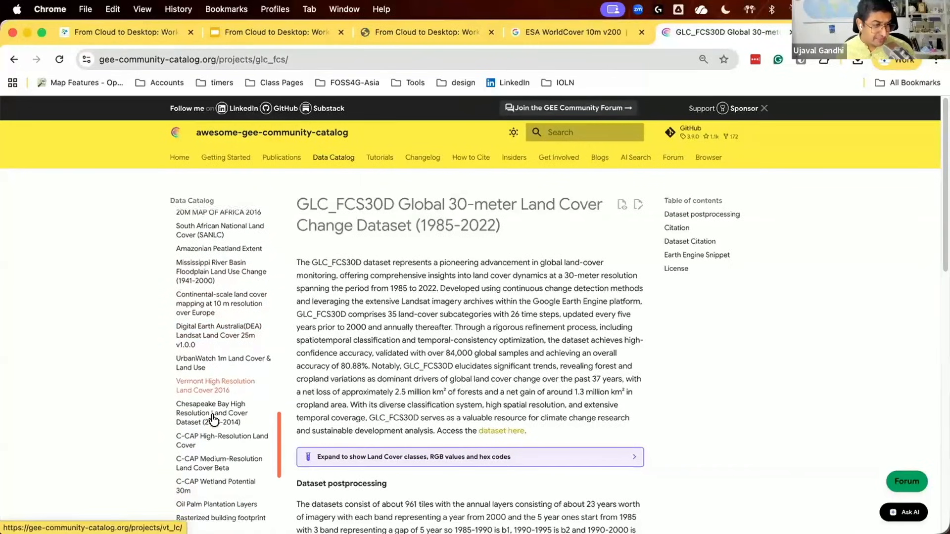
{"action": "scroll", "coordinate": [212, 376], "scroll_direction": "up", "scroll_amount": 5}
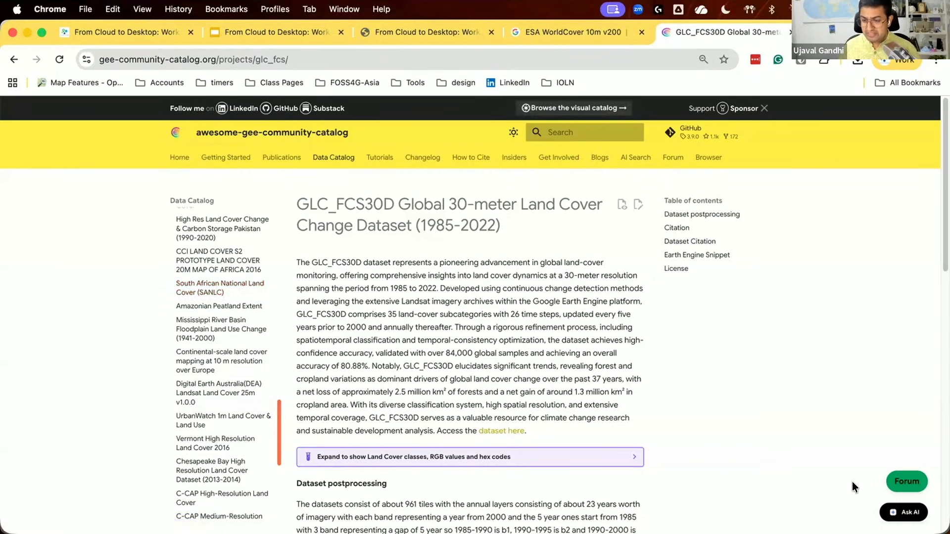
{"action": "key", "text": "super+w"}
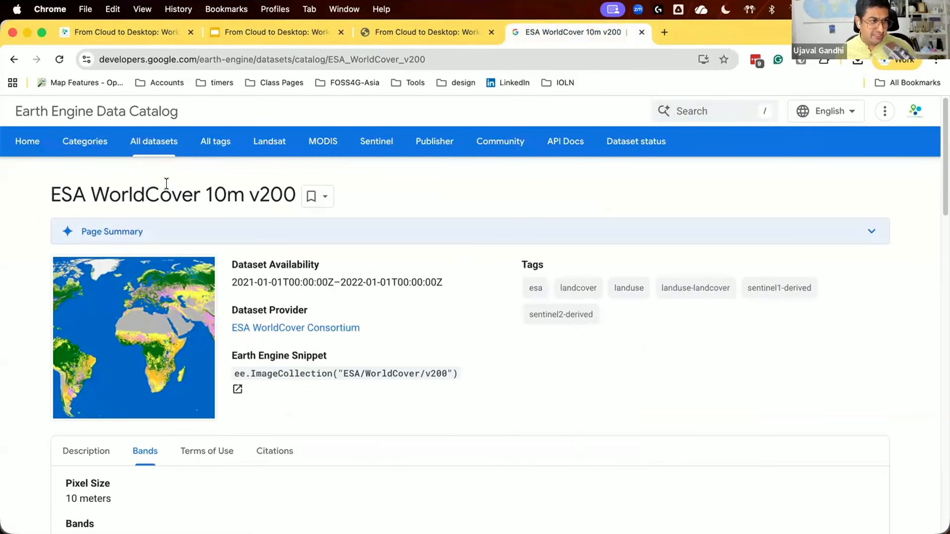
- Copy the collection ID ESA/WorldCover/v200 from the Earth Engine snippet on the dataset page and switch to QGIS
{"action": "scroll", "coordinate": [263, 229], "scroll_direction": "down", "scroll_amount": 4}
{"action": "scroll", "coordinate": [156, 321], "scroll_direction": "down", "scroll_amount": 5}
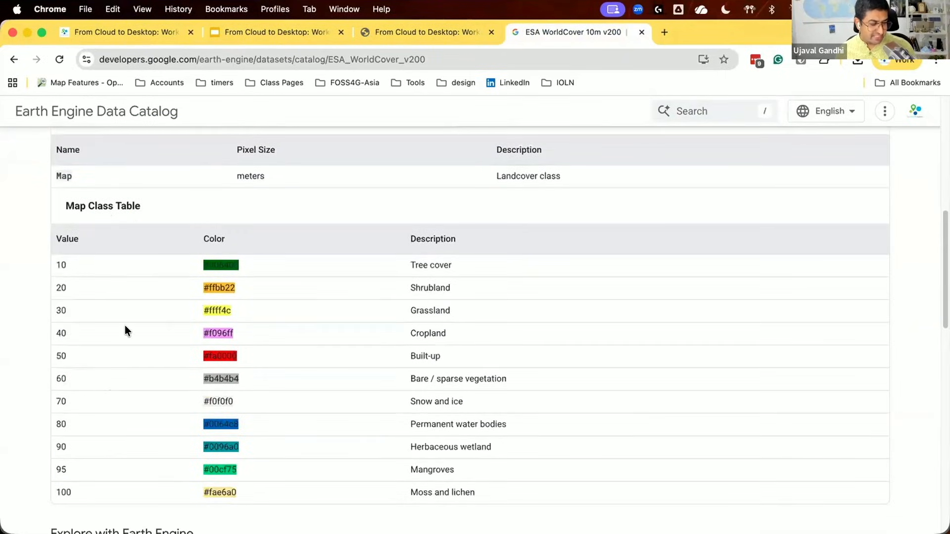
{"action": "scroll", "coordinate": [140, 410], "scroll_direction": "up", "scroll_amount": 6}
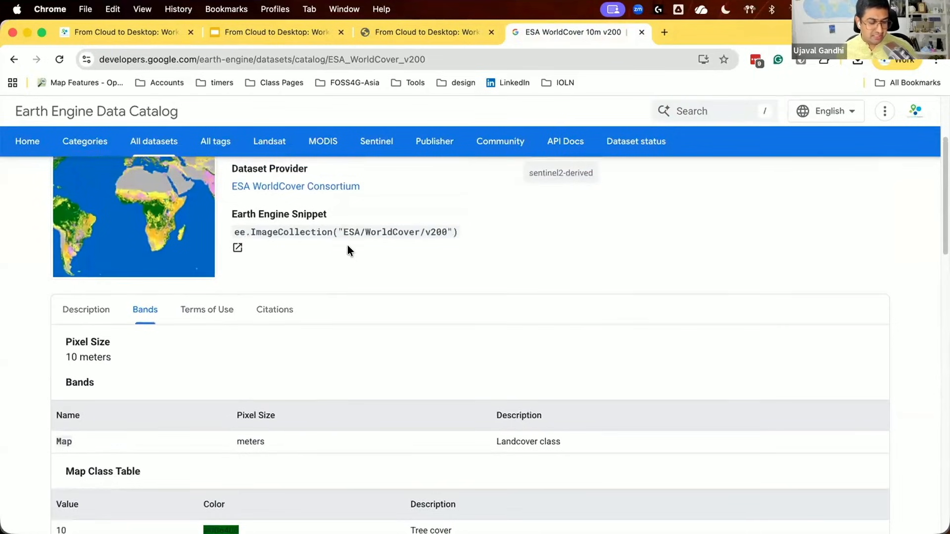
{"action": "left_click_drag", "start_coordinate": [341, 226], "coordinate": [446, 232]}
{"action": "key", "text": "super+c"}
{"action": "key", "text": "super+Tab"}
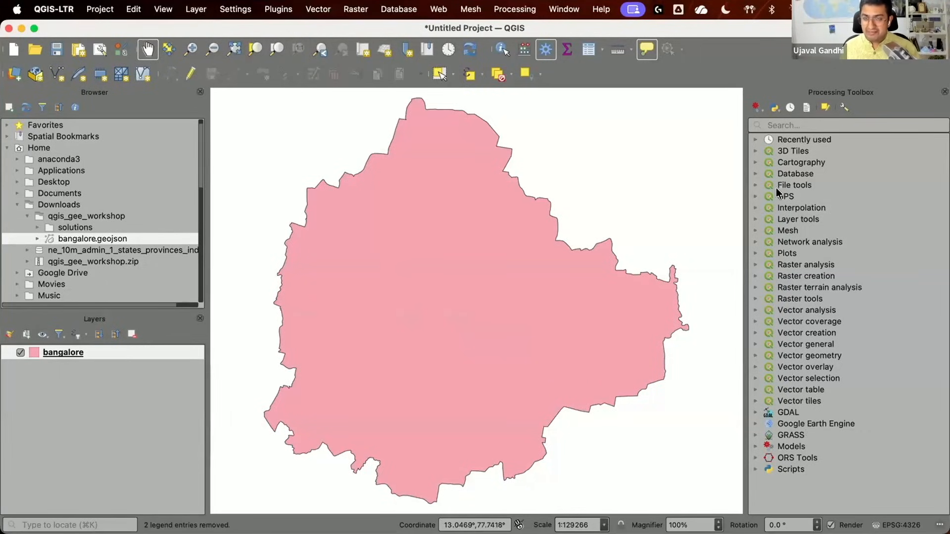
- Reproject the bangalore vector layer to EPSG:32643 - WGS 84 / UTM zone 43N as a temporary layer
{"action": "left_click", "coordinate": [828, 123]}
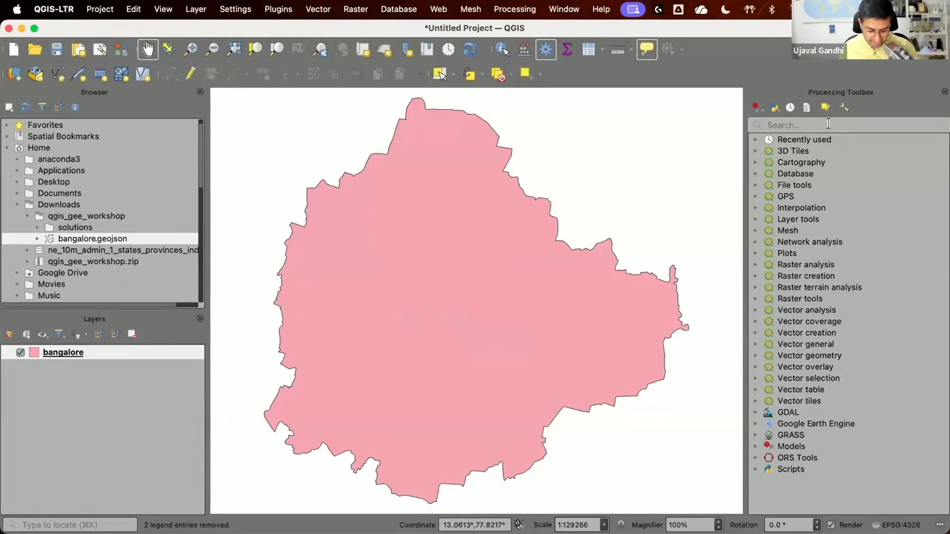
{"action": "type", "text": "reproj"}
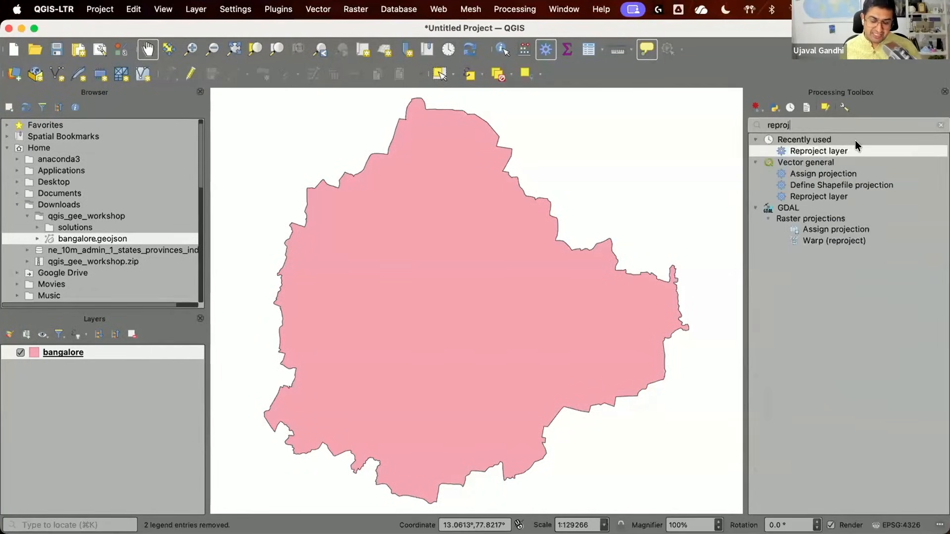
{"action": "left_click", "coordinate": [844, 194]}
{"action": "double_click", "coordinate": [839, 198]}
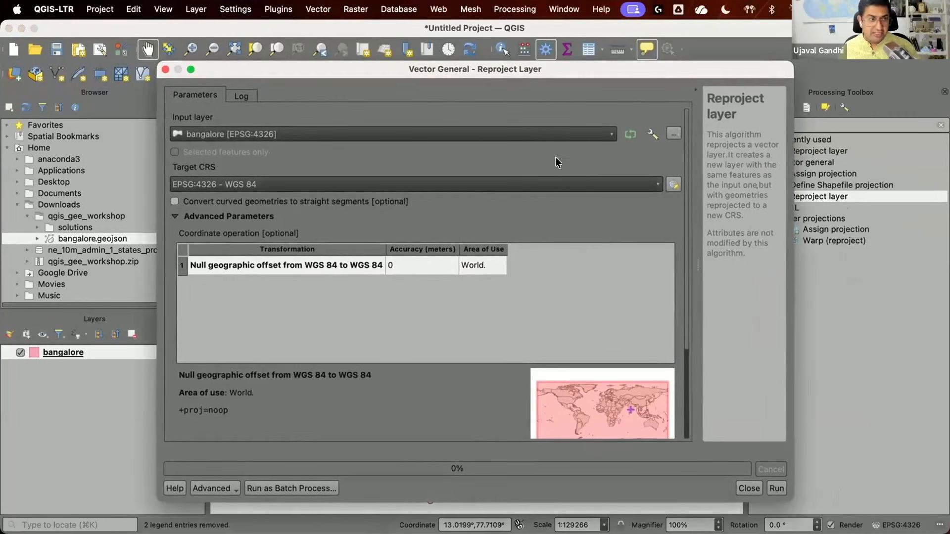
{"action": "left_click", "coordinate": [545, 186]}
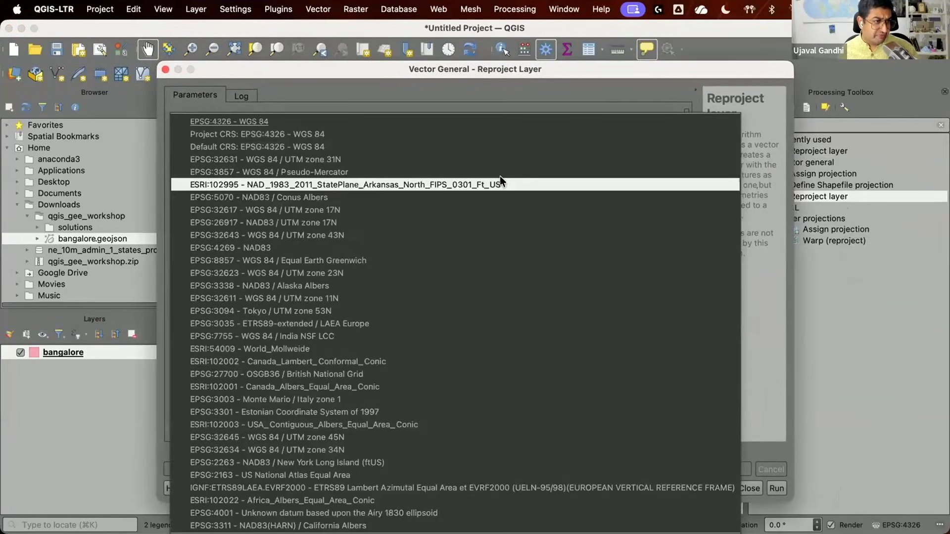
{"action": "left_click", "coordinate": [482, 234]}
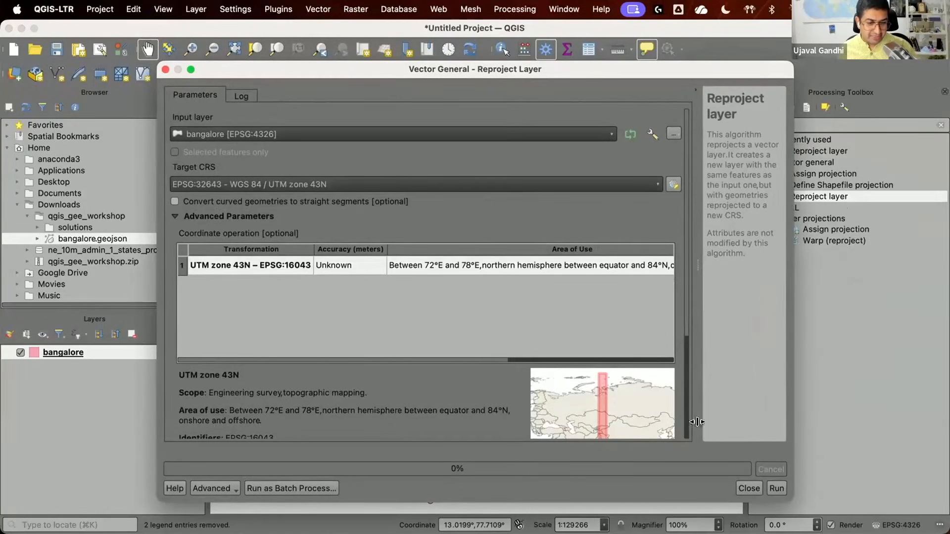
{"action": "left_click", "coordinate": [765, 489]}
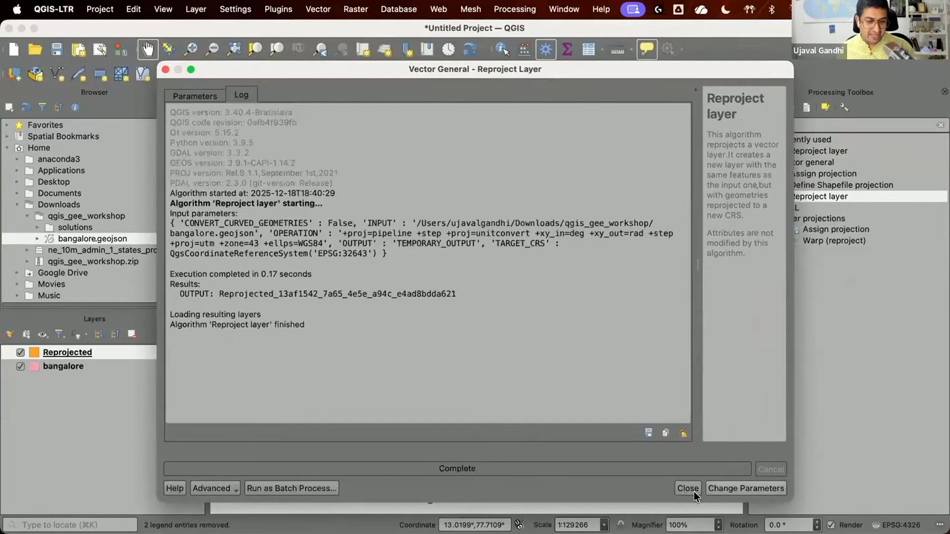
{"action": "left_click", "coordinate": [686, 488]}
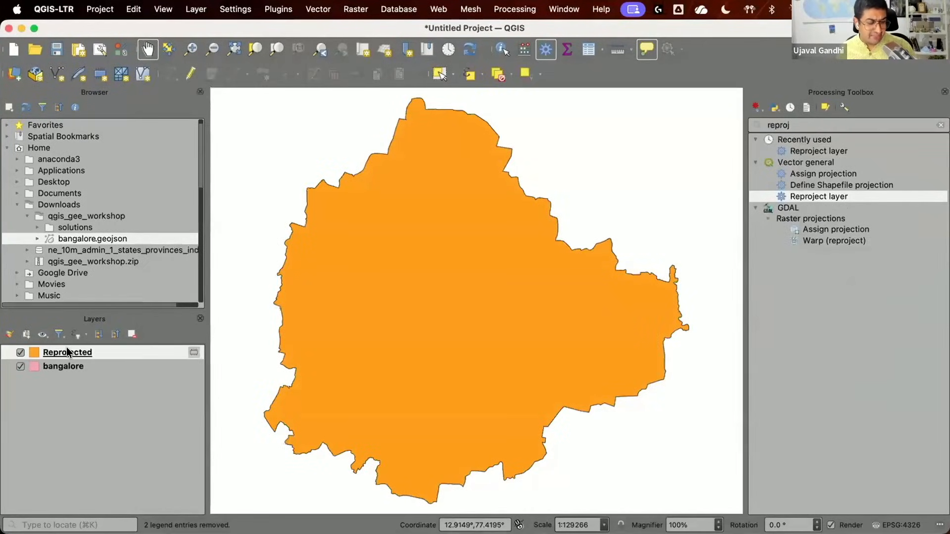
{"action": "mouse_move", "coordinate": [67, 351]}
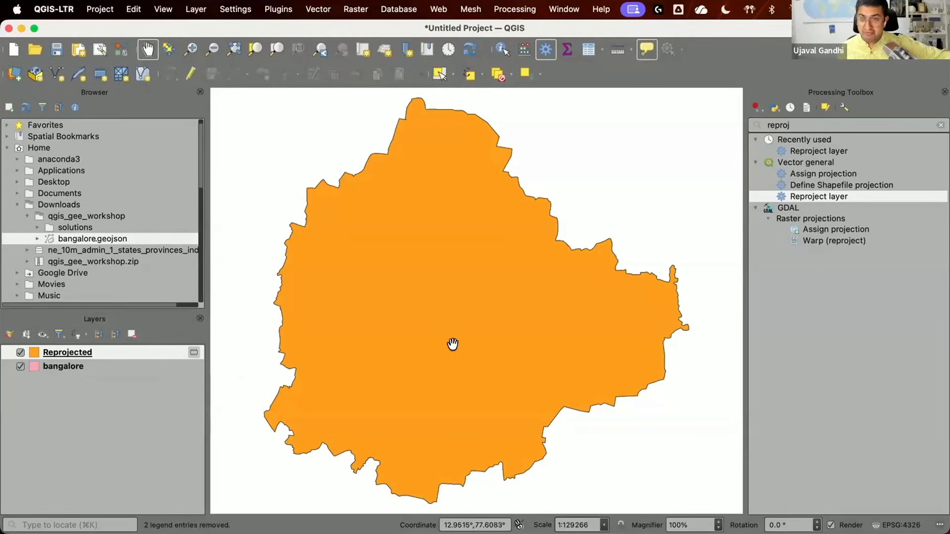
{"action": "mouse_move", "coordinate": [453, 344]}
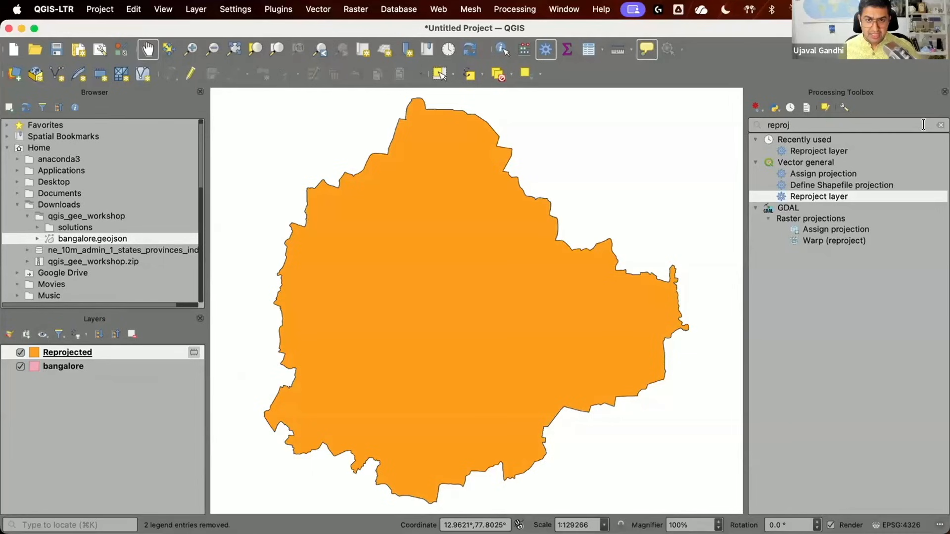
- Open the Google Earth Engine Add Image Collection algorithm and set the Image Collection ID to ESA/WorldCover/v200
{"action": "left_click", "coordinate": [941, 125]}
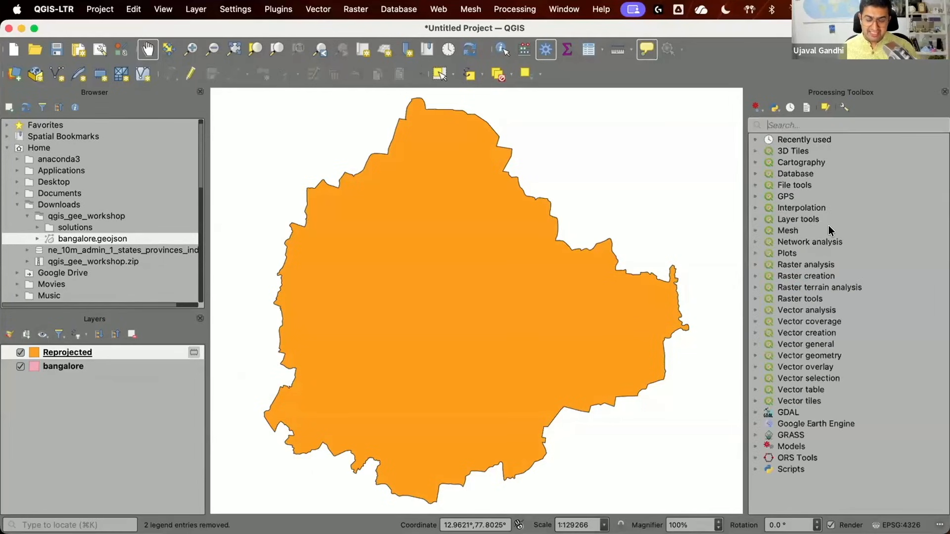
{"action": "double_click", "coordinate": [814, 423]}
{"action": "double_click", "coordinate": [813, 432]}
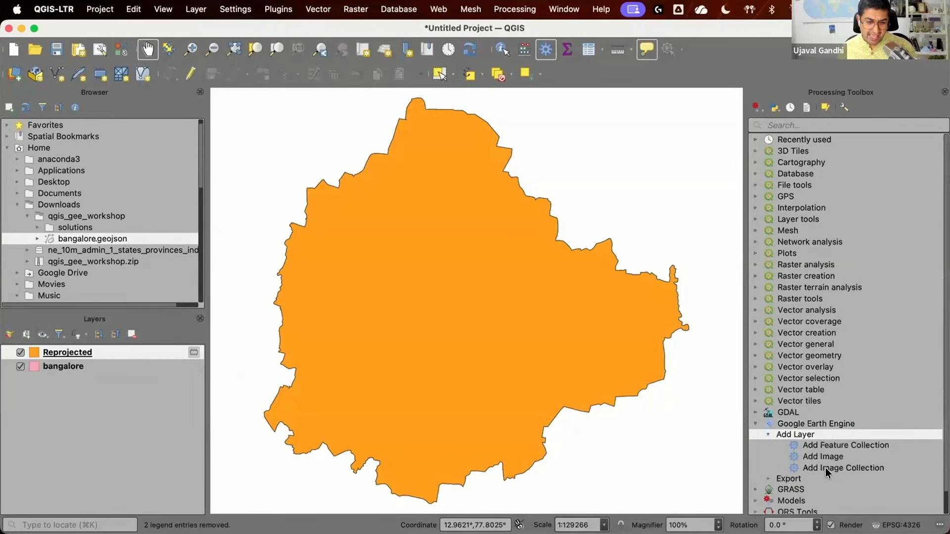
{"action": "double_click", "coordinate": [826, 468]}
{"action": "left_click", "coordinate": [482, 119]}
{"action": "key", "text": "super+v"}
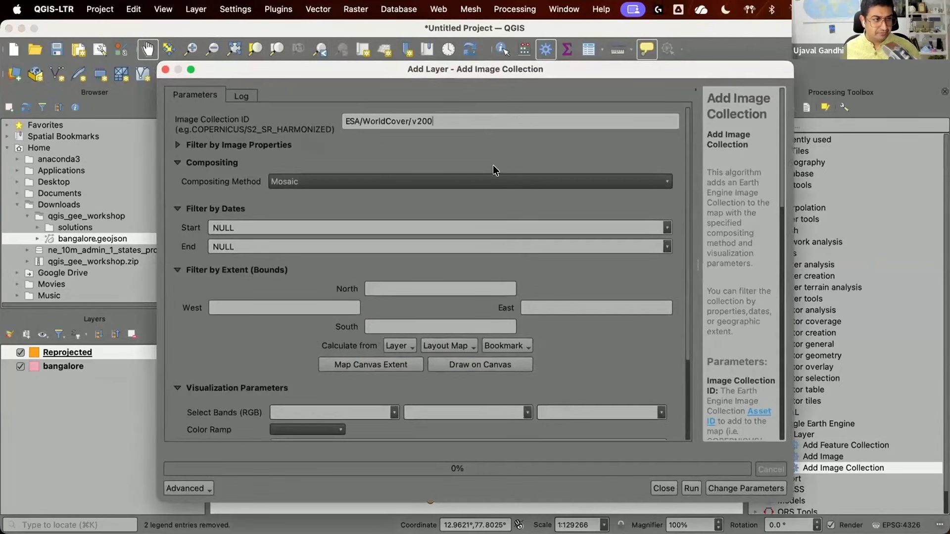
- Check the ESA WorldCover v200 description and dataset availability dates in Chrome, and return to the Add Image Collection dialog in QGIS
{"action": "key", "text": "super+Tab"}
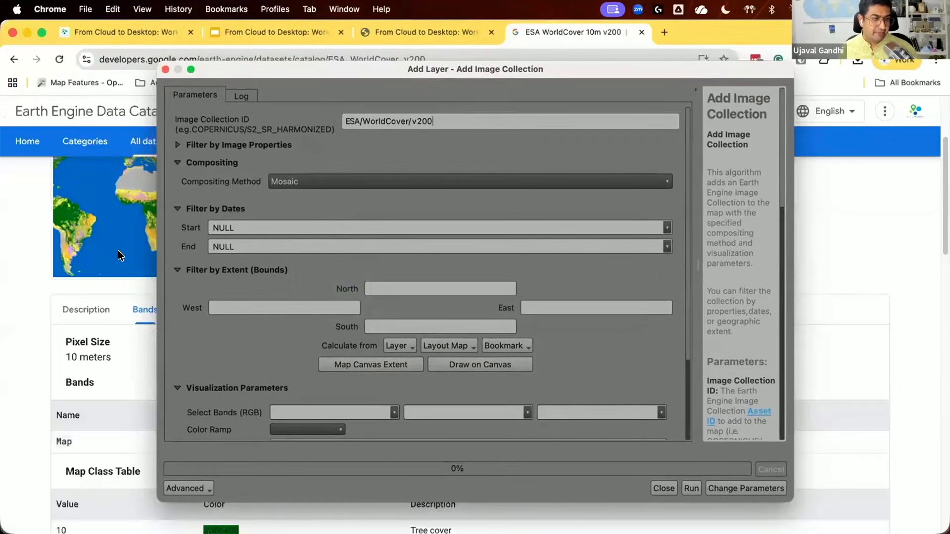
{"action": "left_click", "coordinate": [54, 281]}
{"action": "left_click", "coordinate": [81, 308]}
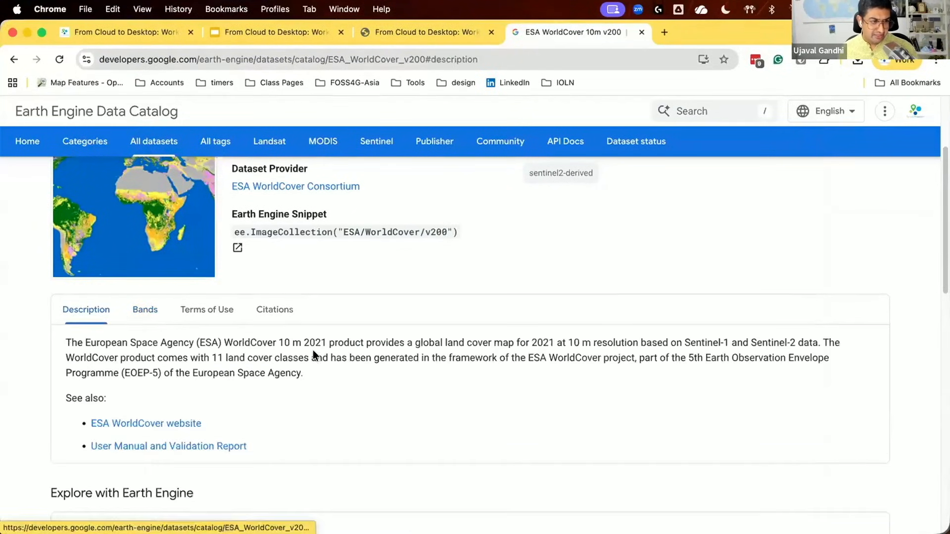
{"action": "scroll", "coordinate": [363, 367], "scroll_direction": "up", "scroll_amount": 3}
{"action": "scroll", "coordinate": [363, 367], "scroll_direction": "down", "scroll_amount": 2}
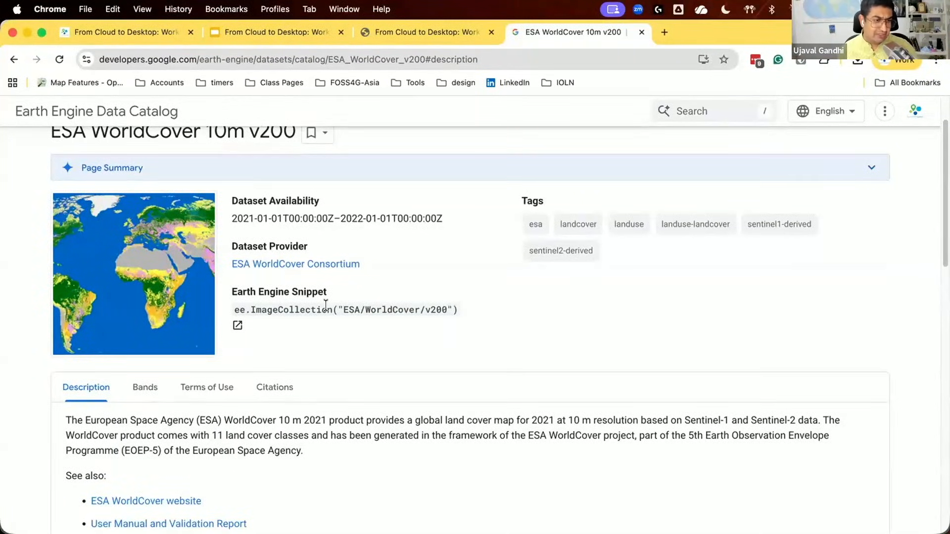
{"action": "key", "text": "super+Tab"}
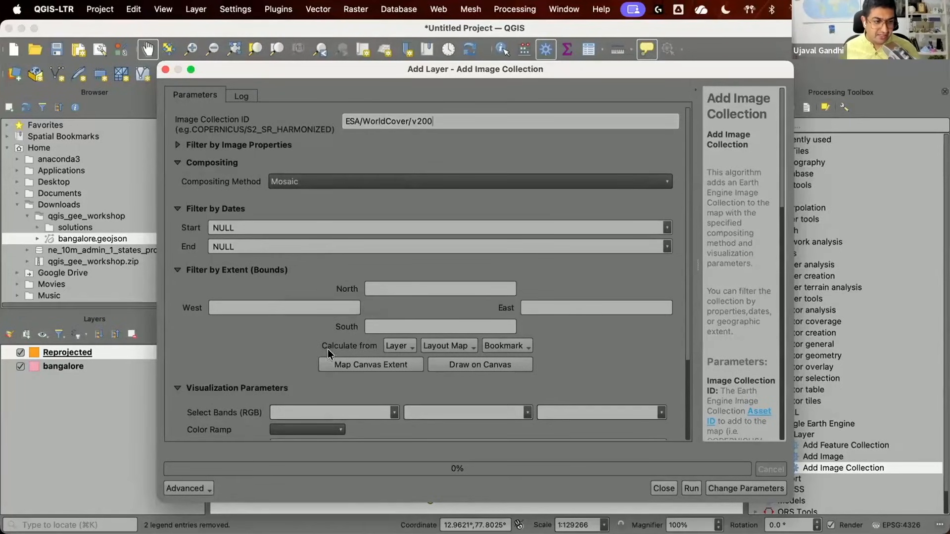
- Set the image collection's extent filter from the Reprojected layer
{"action": "left_click", "coordinate": [348, 364]}
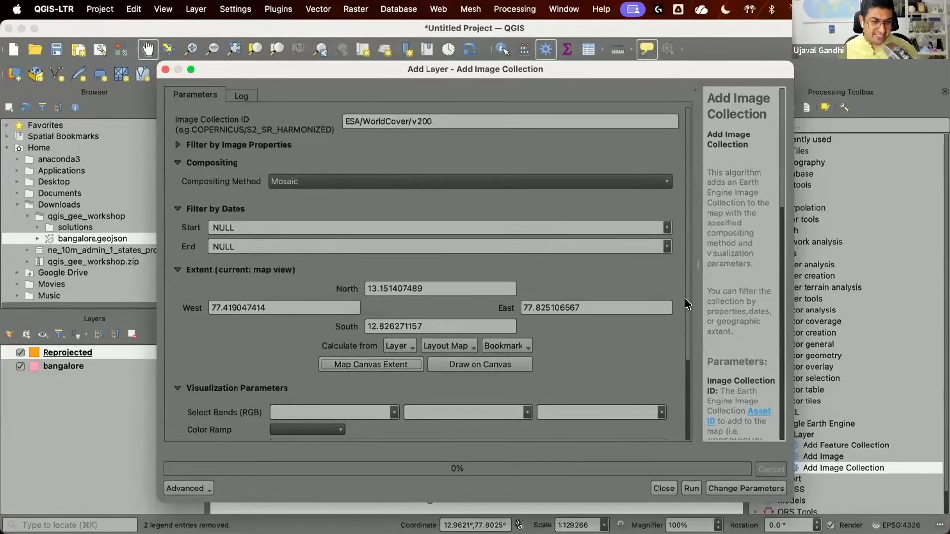
{"action": "scroll", "coordinate": [685, 298], "scroll_direction": "down", "scroll_amount": 5}
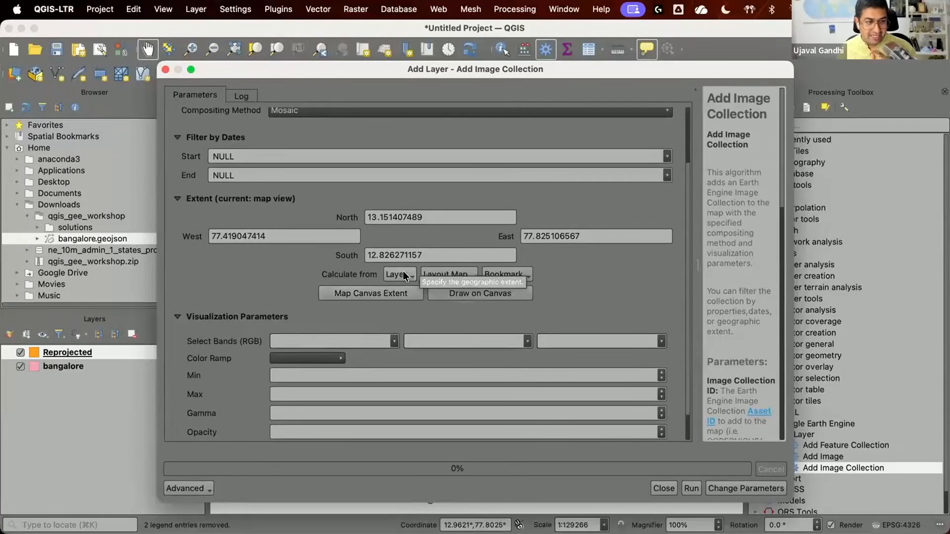
{"action": "left_click", "coordinate": [403, 275]}
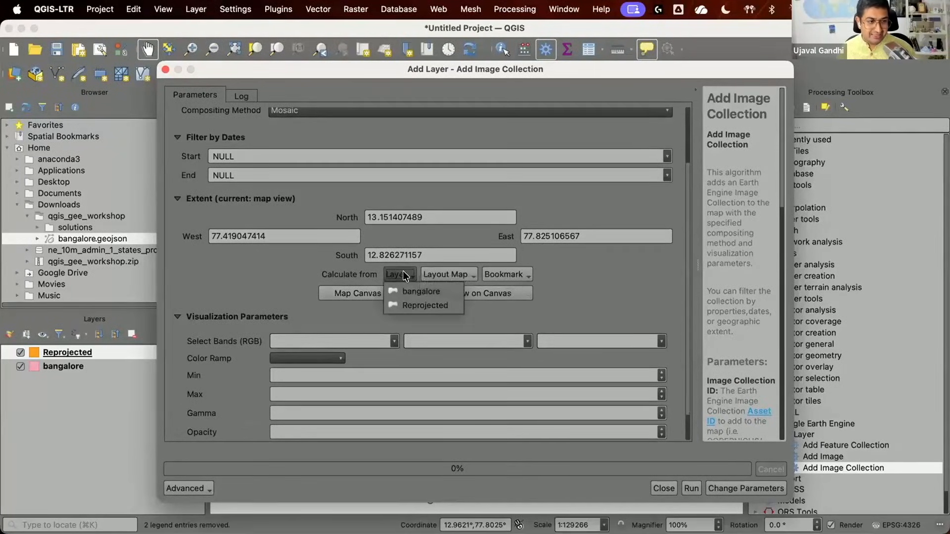
{"action": "left_click", "coordinate": [418, 303]}
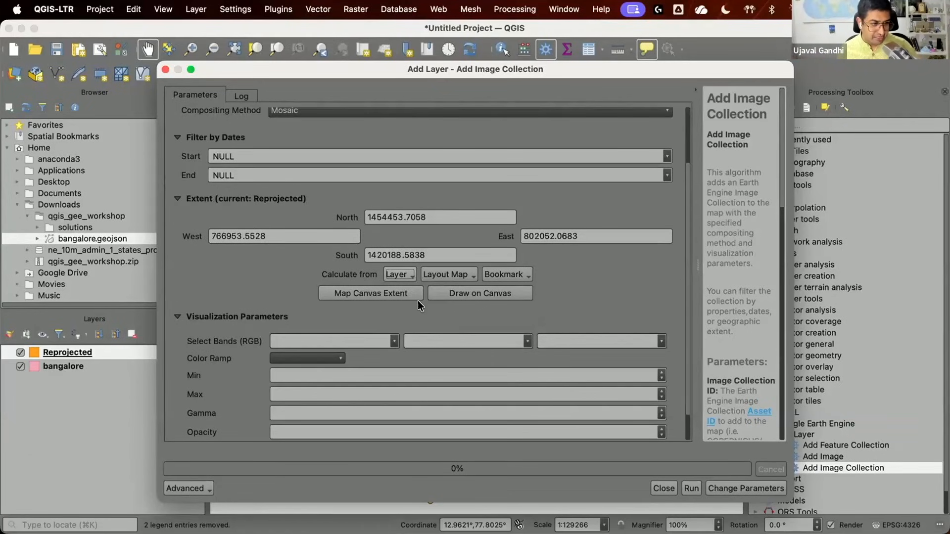
{"action": "left_click", "coordinate": [400, 276]}
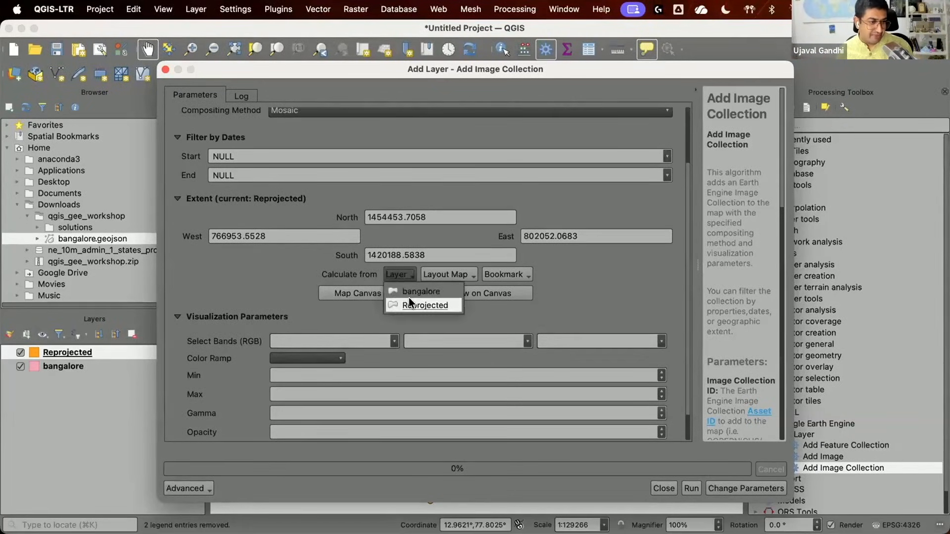
{"action": "left_click", "coordinate": [425, 305]}
- Choose Map as the first visualization band for the image collection
{"action": "left_click", "coordinate": [394, 341]}
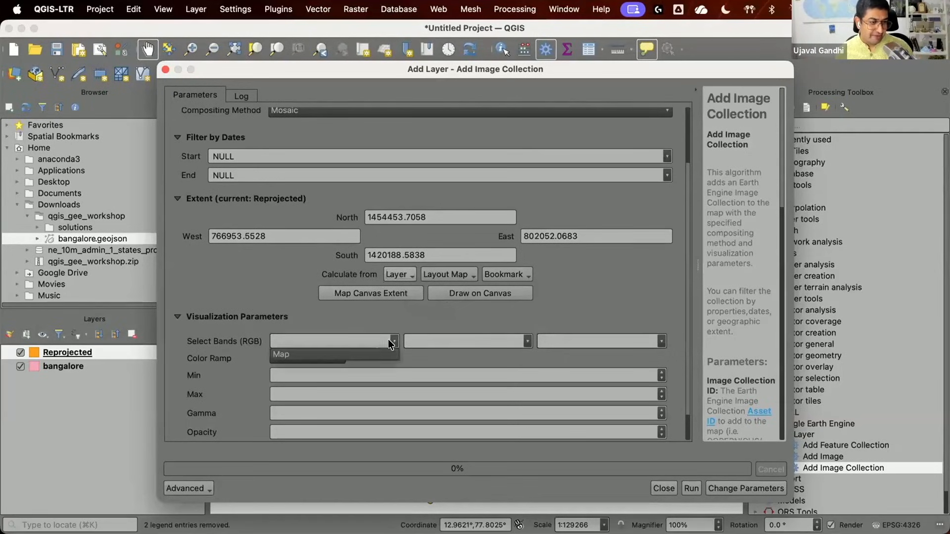
{"action": "left_click", "coordinate": [376, 350]}
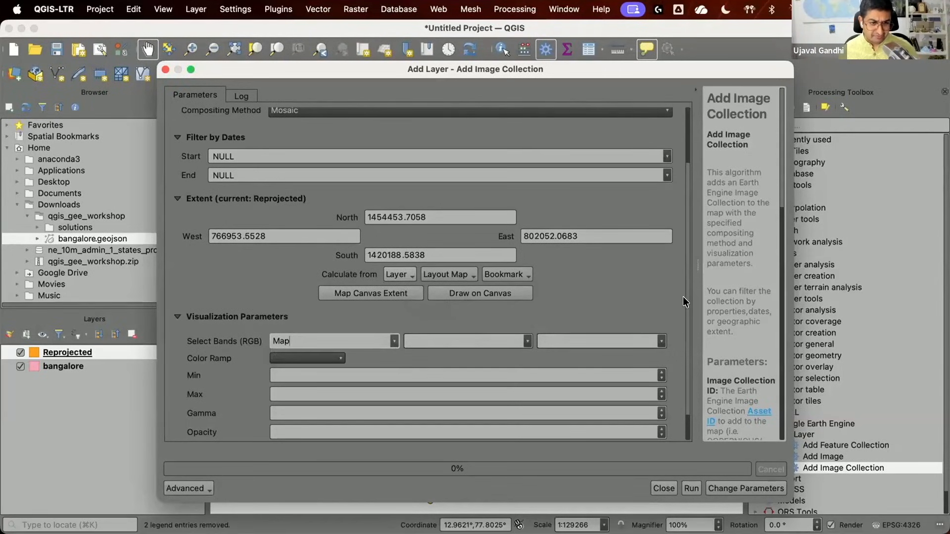
{"action": "scroll", "coordinate": [685, 297], "scroll_direction": "down", "scroll_amount": 2}
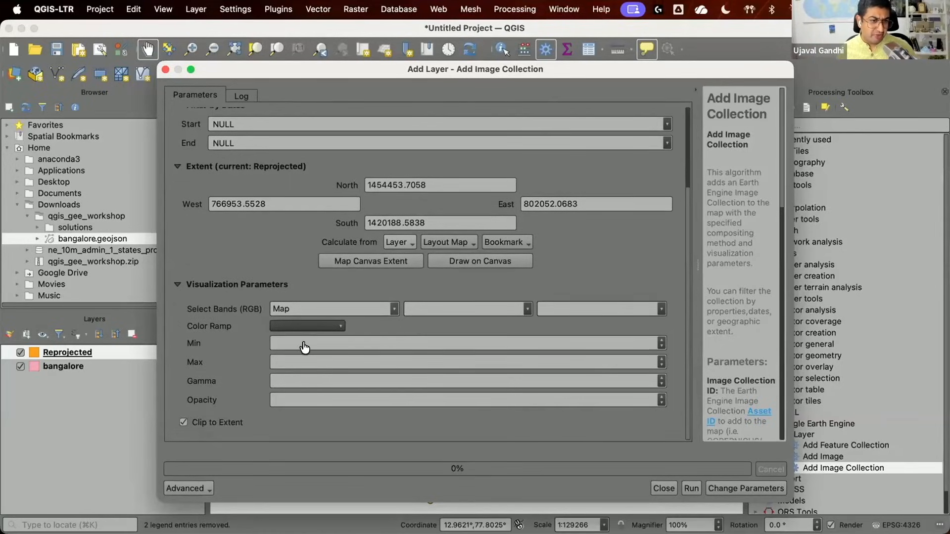
- Switch to Chrome and check the landcover class values in the ESA WorldCover v200 Bands documentation
{"action": "key", "text": "super+Tab"}
{"action": "left_click", "coordinate": [148, 378]}
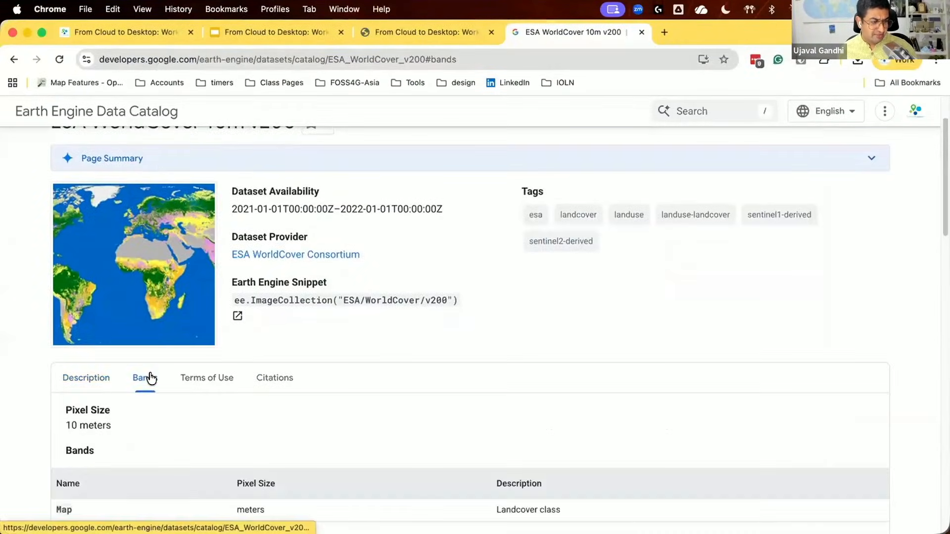
{"action": "scroll", "coordinate": [151, 379], "scroll_direction": "down", "scroll_amount": 8}
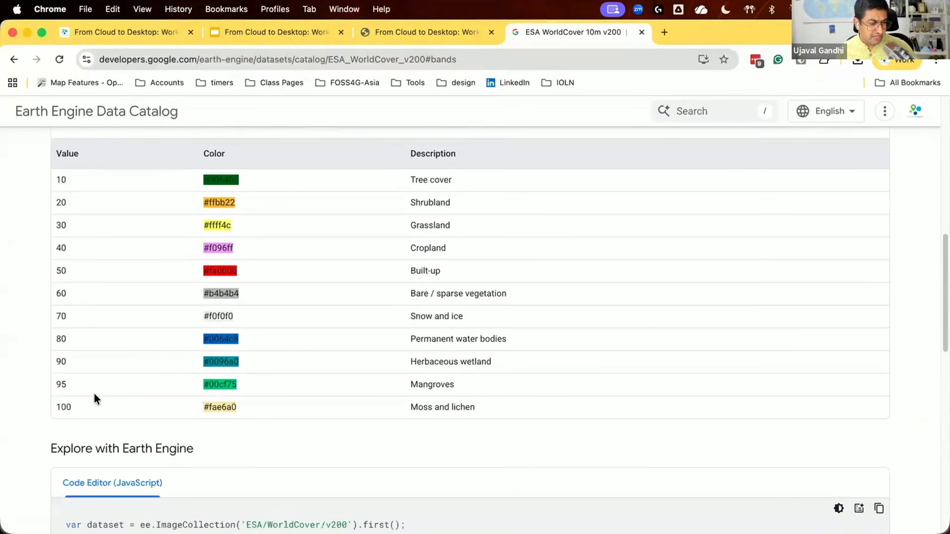
- Back in the QGIS Add Image Collection dialog, set the visualization minimum to 10 and maximum to 100
{"action": "key", "text": "super+Tab"}
{"action": "left_click", "coordinate": [282, 343]}
{"action": "type", "text": "10"}
{"action": "key", "text": "Tab"}
{"action": "type", "text": "100"}
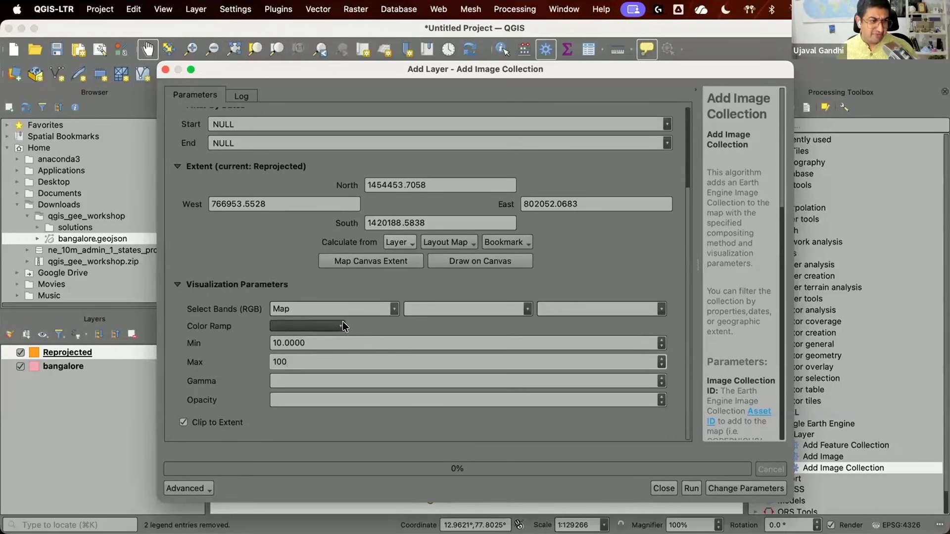
{"action": "left_click_drag", "start_coordinate": [357, 362], "coordinate": [226, 349]}
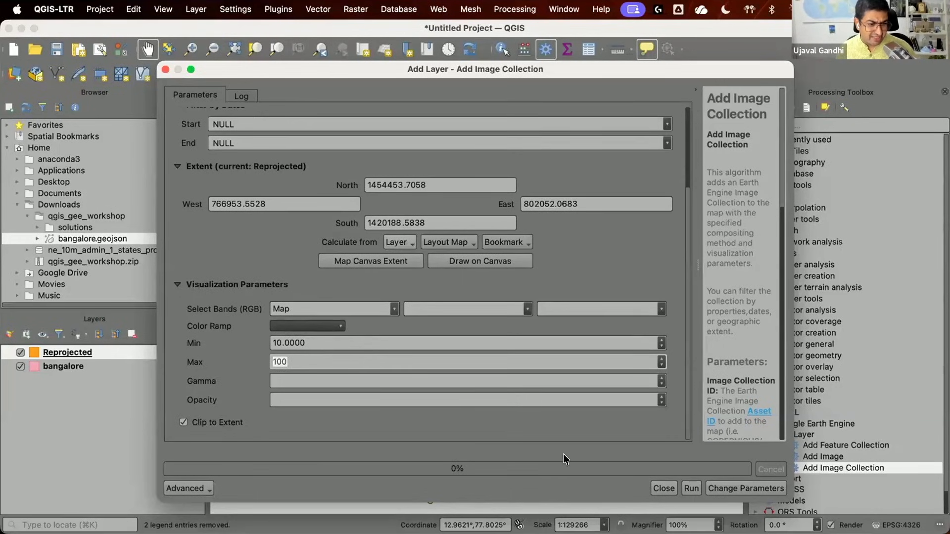
{"action": "key", "text": "BackSpace"}
{"action": "left_click_drag", "start_coordinate": [374, 341], "coordinate": [226, 330]}
{"action": "key", "text": "BackSpace"}
{"action": "left_click_drag", "start_coordinate": [325, 362], "coordinate": [216, 338]}
{"action": "key", "text": "BackSpace"}
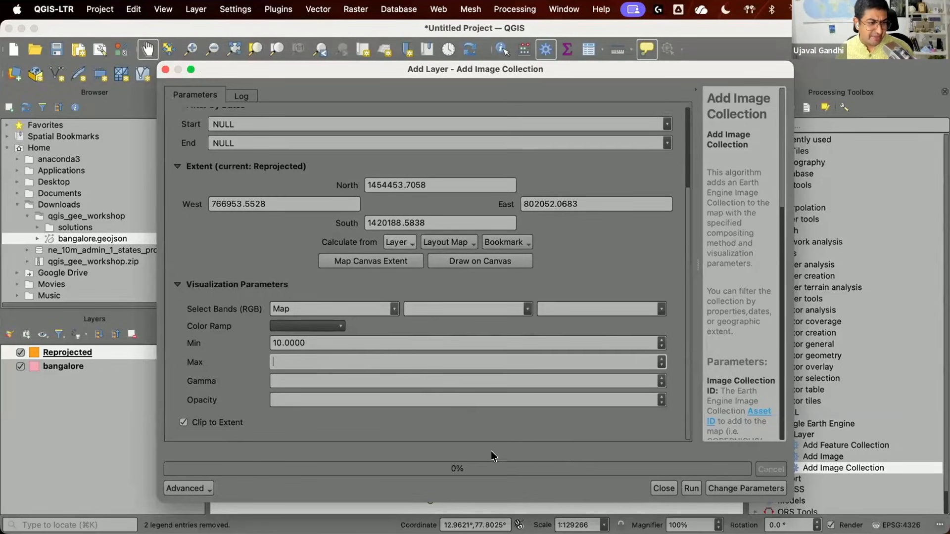
{"action": "double_click", "coordinate": [346, 341]}
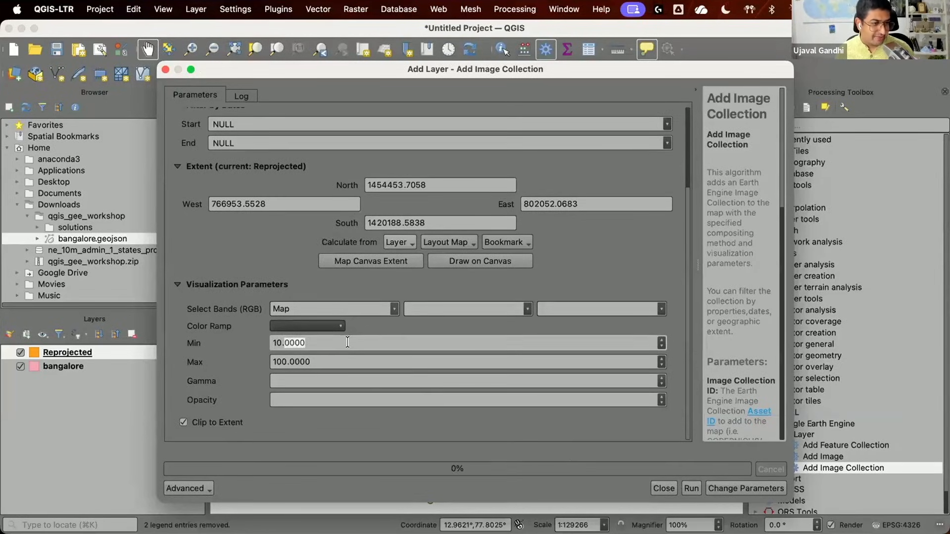
{"action": "left_click", "coordinate": [347, 342]}
- Apply a red-to-blue color ramp and run the algorithm to add the WorldCover image collection, closing the dialog
{"action": "left_click", "coordinate": [340, 328]}
{"action": "left_click", "coordinate": [454, 461]}
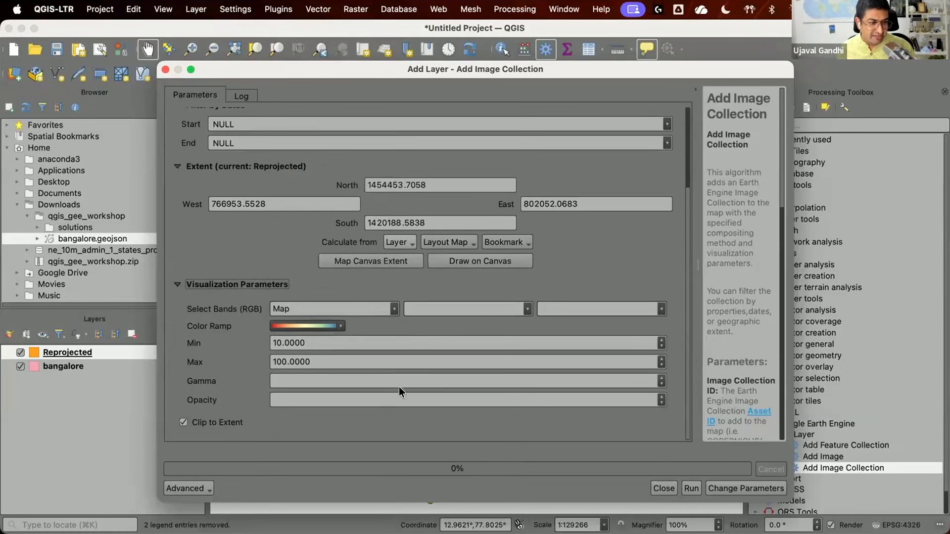
{"action": "left_click", "coordinate": [686, 489]}
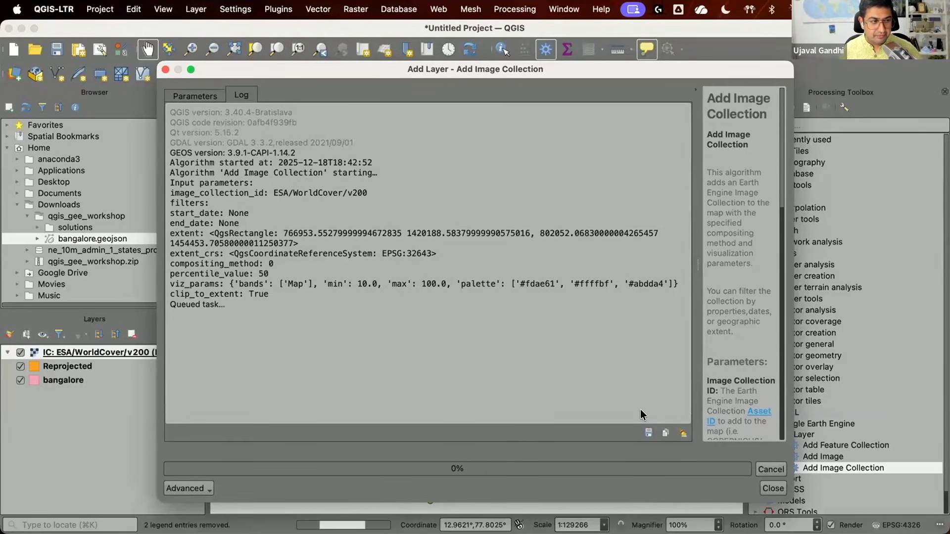
{"action": "left_click", "coordinate": [767, 482]}
- Hide the Reprojected and bangalore layers, identify a WorldCover mosaic pixel, and look up its class in the Chrome catalog page
{"action": "left_click_drag", "start_coordinate": [432, 312], "coordinate": [436, 309]}
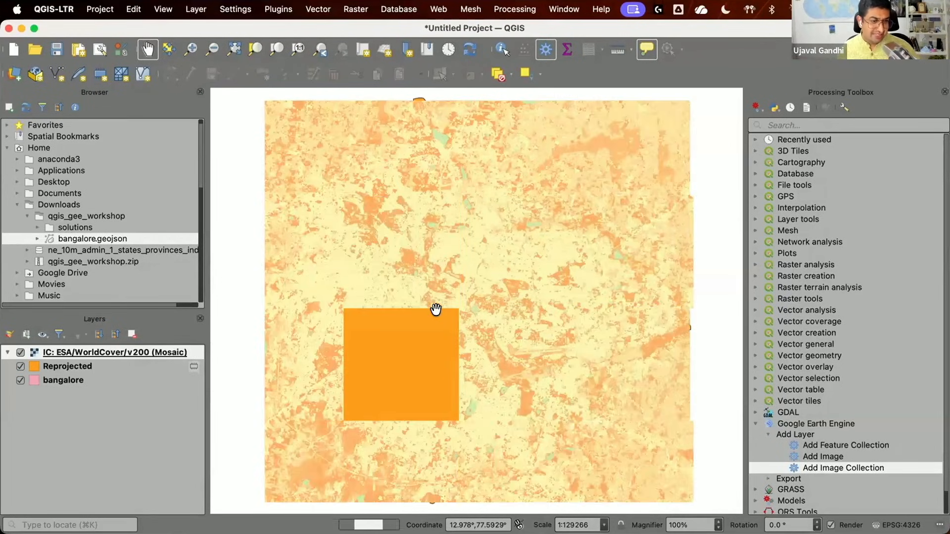
{"action": "left_click", "coordinate": [495, 54]}
{"action": "left_click", "coordinate": [485, 280]}
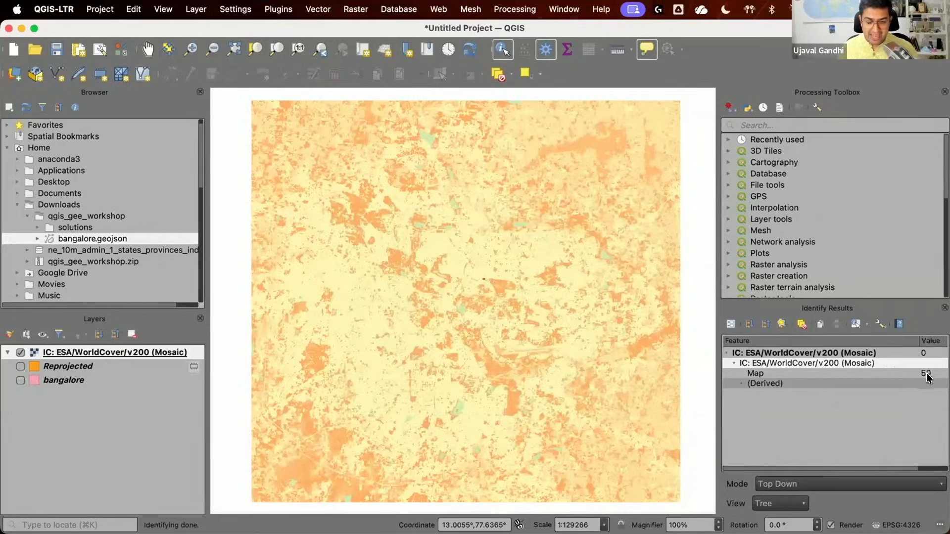
{"action": "key", "text": "super+Tab"}
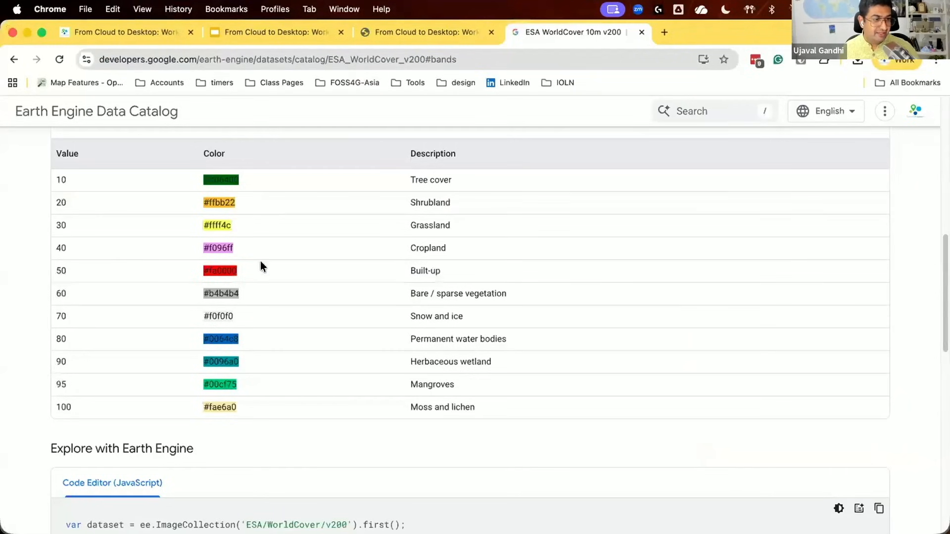
{"action": "triple_click", "coordinate": [450, 270]}
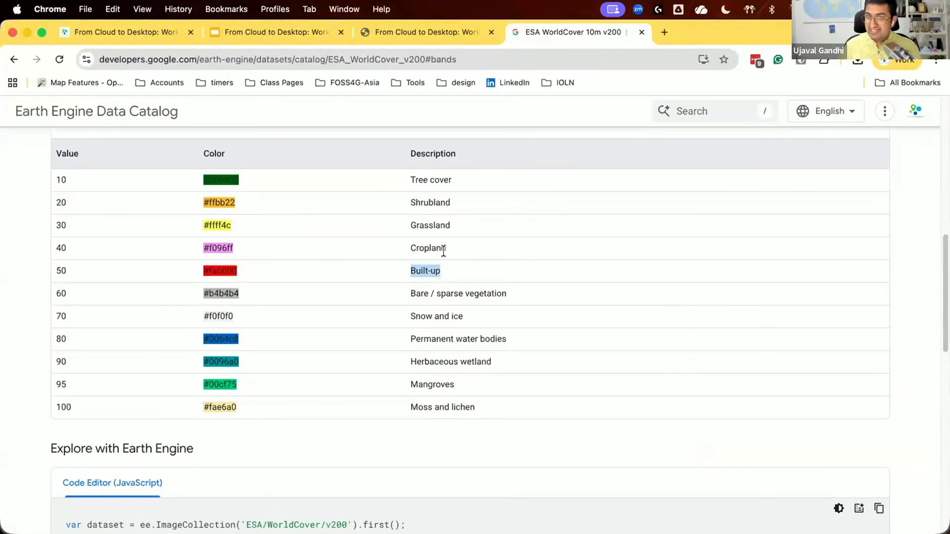
- Identify another pixel of the WorldCover mosaic in QGIS and look up its class description in the Chrome catalog table
{"action": "key", "text": "super+Tab"}
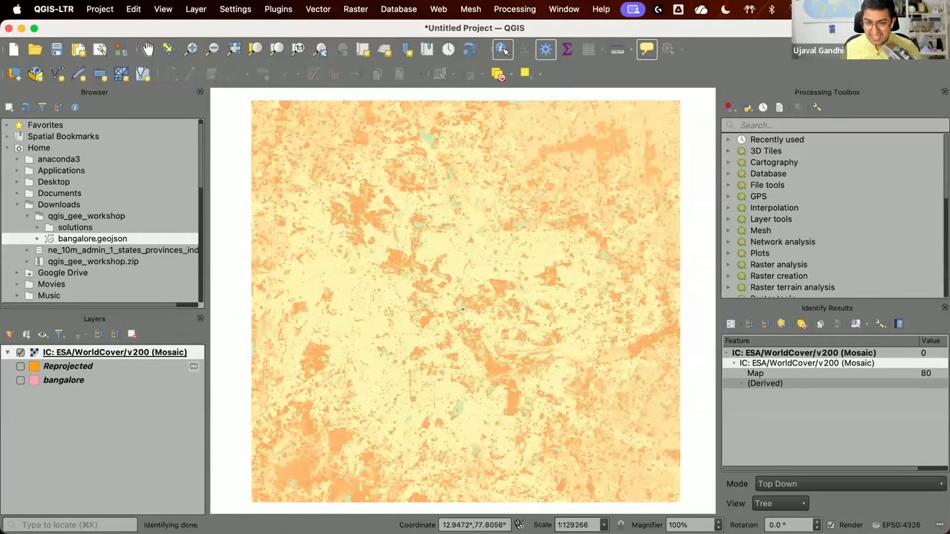
{"action": "key", "text": "super+Tab"}
{"action": "triple_click", "coordinate": [440, 339]}
{"action": "key", "text": "super+Tab"}
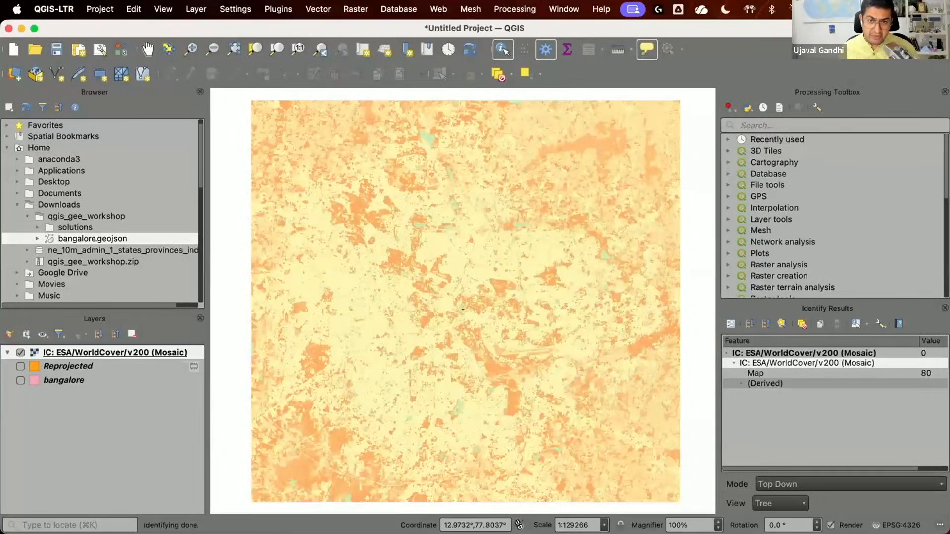
- Open the Earth Engine Export Image to GeoTIFF algorithm, setting the scale to 10 meters and projection to EPSG:32643 - WGS 84 / UTM zone 43N
{"action": "scroll", "coordinate": [816, 255], "scroll_direction": "down", "scroll_amount": 7}
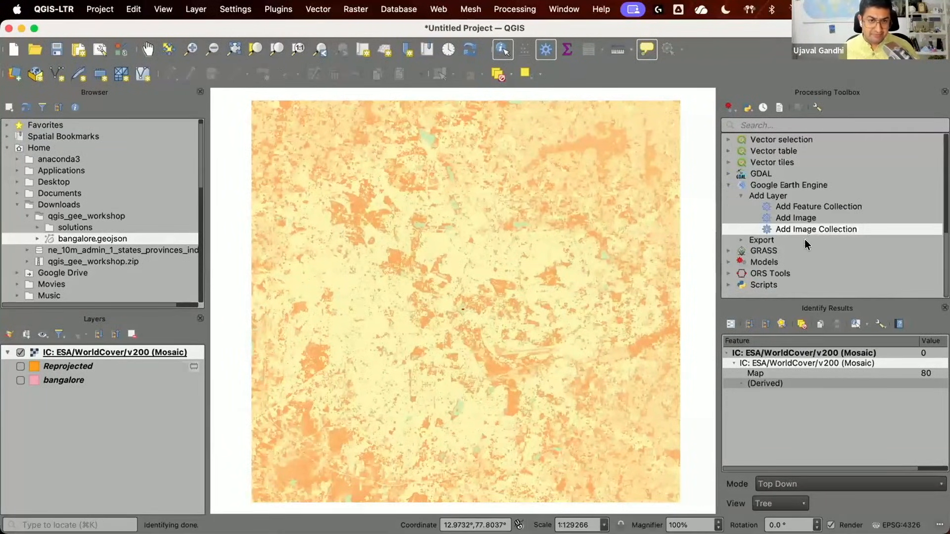
{"action": "double_click", "coordinate": [790, 240]}
{"action": "double_click", "coordinate": [794, 250]}
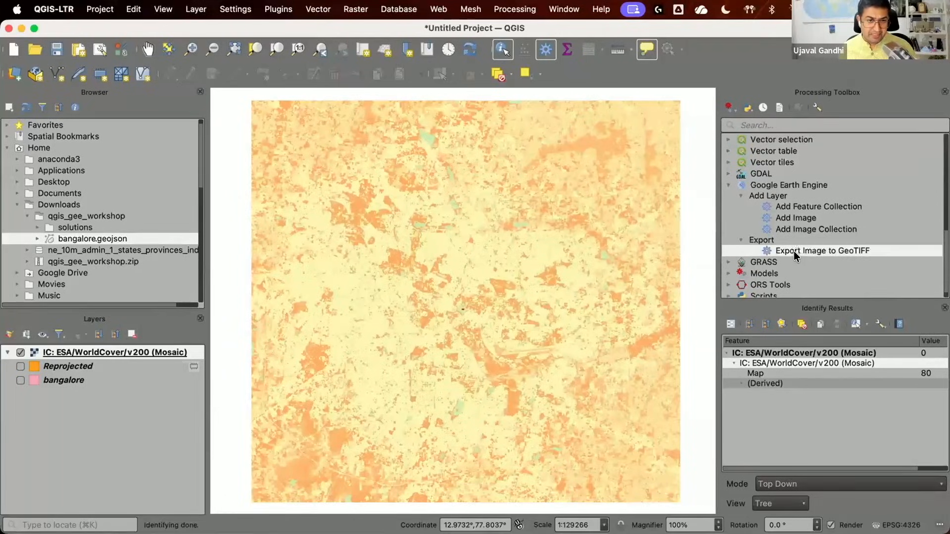
{"action": "left_click", "coordinate": [283, 135]}
{"action": "key", "text": "BackSpace"}
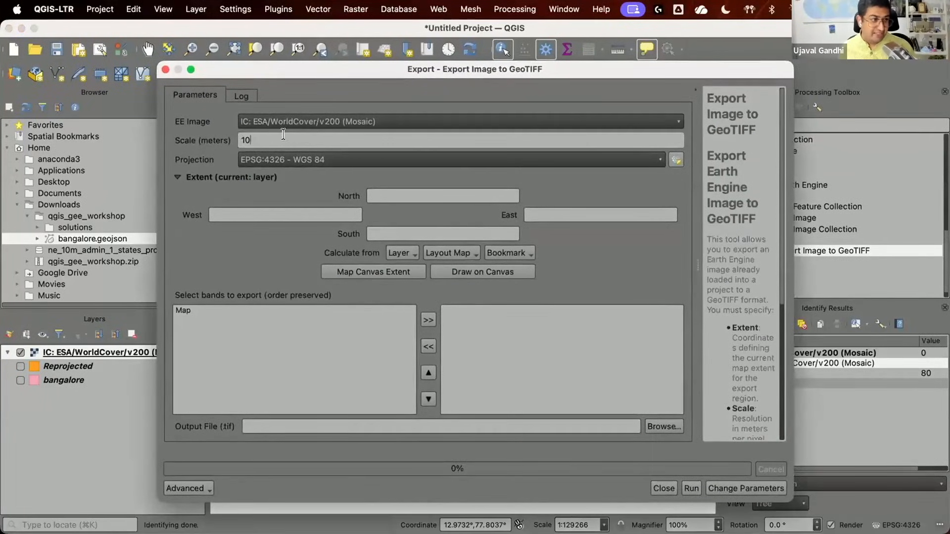
{"action": "left_click", "coordinate": [308, 158]}
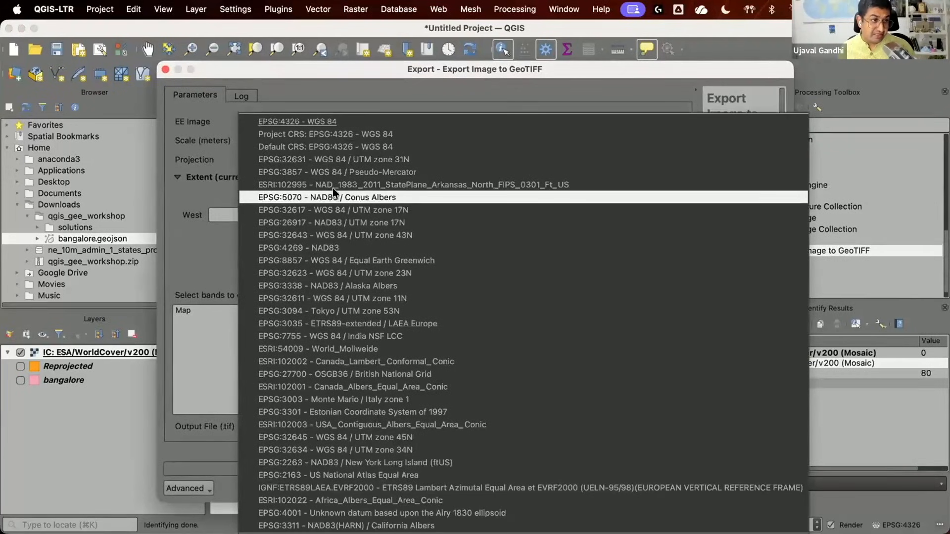
{"action": "left_click", "coordinate": [349, 235]}
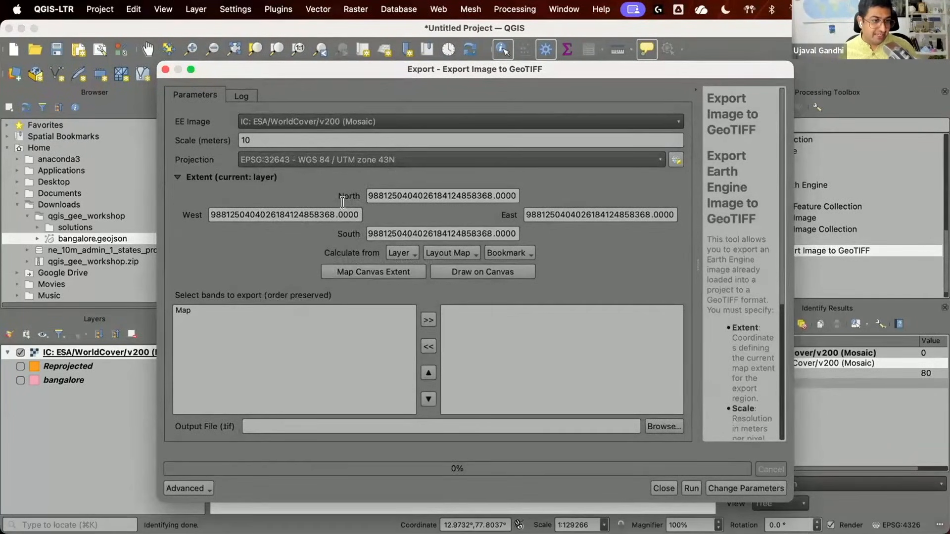
- Calculate the export extent from the Reprojected layer and add the Map band to the bands to export
{"action": "left_click", "coordinate": [390, 252]}
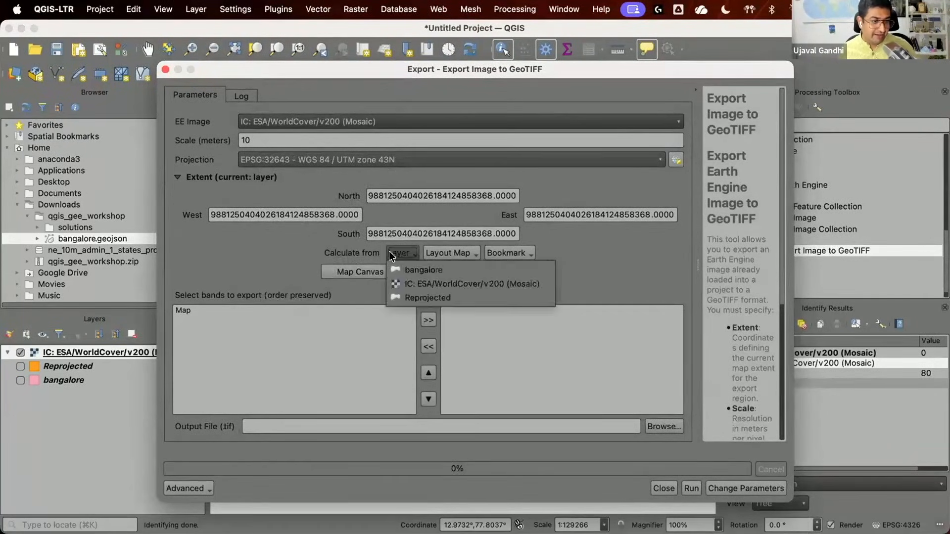
{"action": "left_click", "coordinate": [412, 292]}
{"action": "left_click", "coordinate": [248, 309]}
{"action": "left_click", "coordinate": [428, 321]}
- Set the output file to landcover.tif in the Downloads folder, run the GeoTIFF export, and close the dialog
{"action": "left_click", "coordinate": [653, 426]}
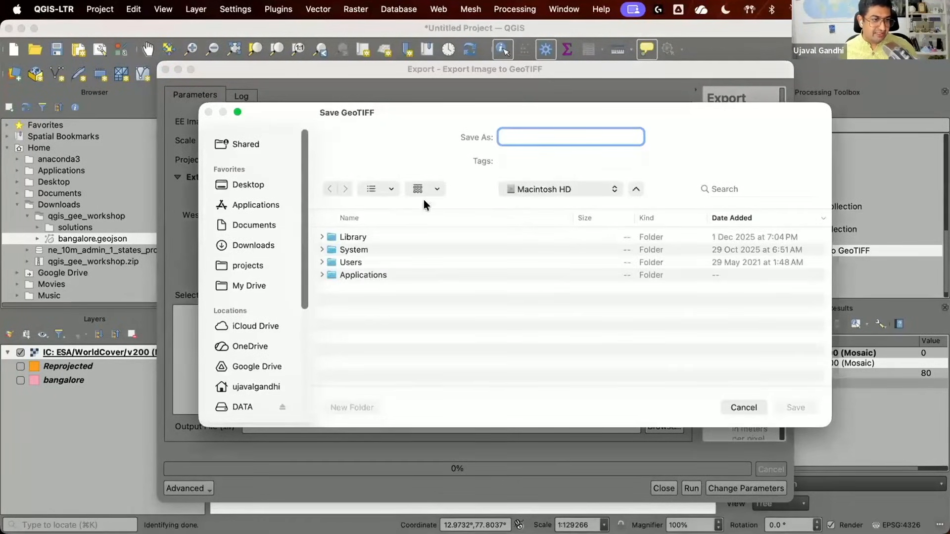
{"action": "type", "text": "la"}
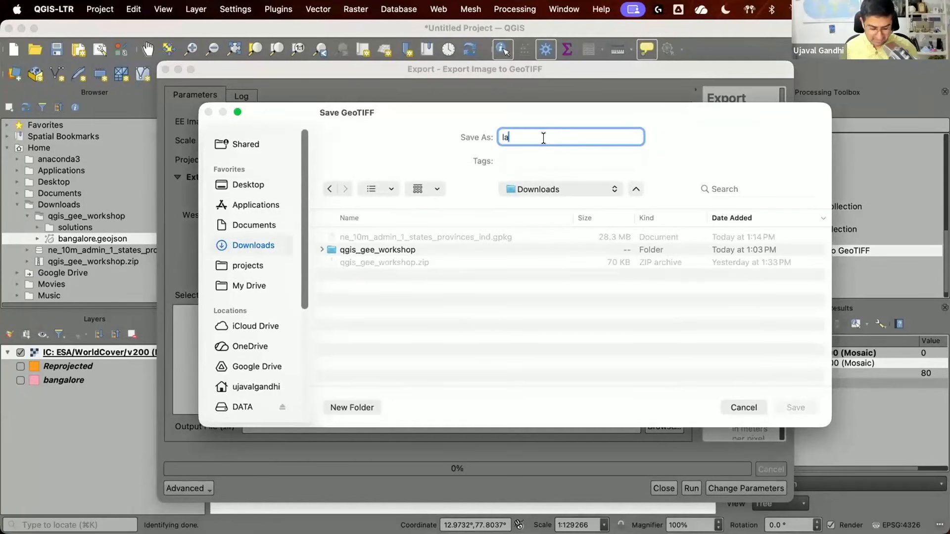
{"action": "type", "text": "ndcover"}
{"action": "key", "text": "Return"}
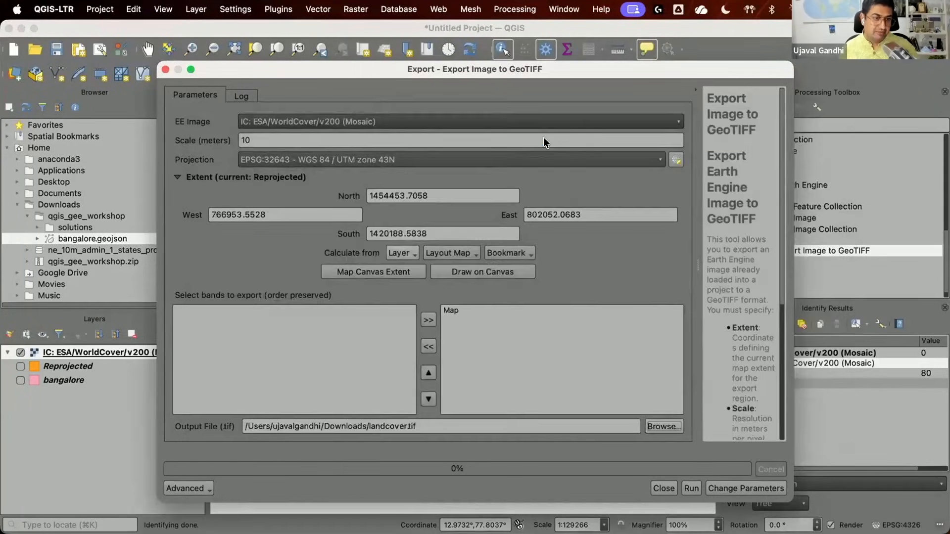
{"action": "left_click", "coordinate": [690, 488]}
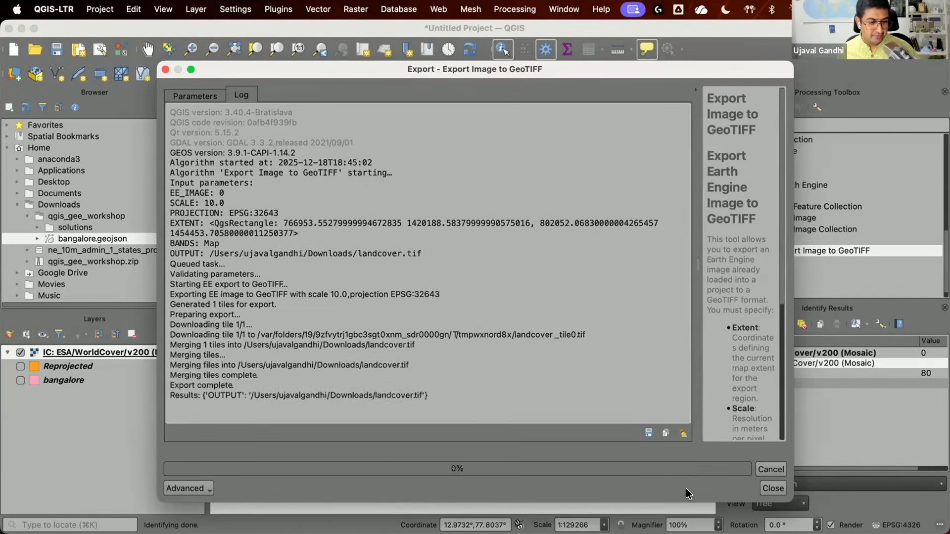
{"action": "left_click", "coordinate": [771, 488]}
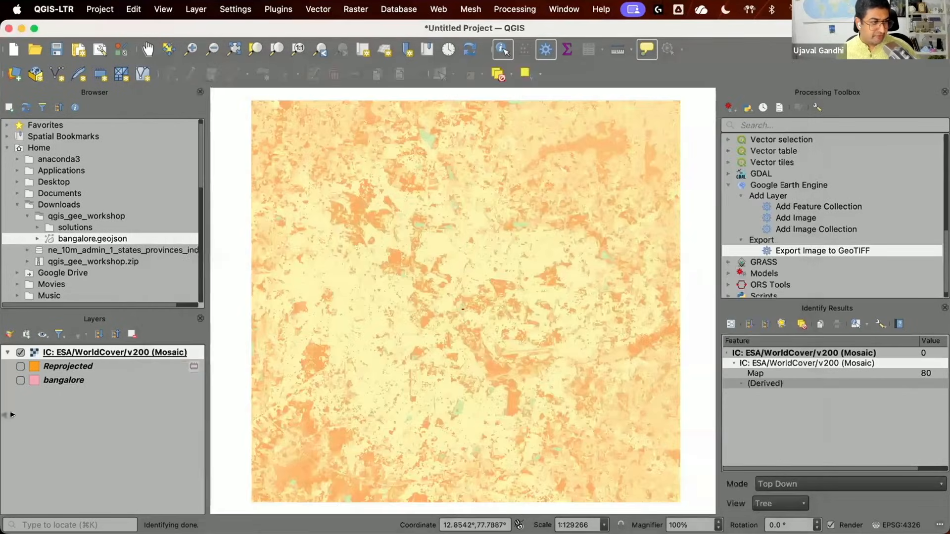
- Hide the WorldCover mosaic, refresh the file browser, and load landcover.tif from Downloads with its legend collapsed
{"action": "left_click", "coordinate": [19, 353]}
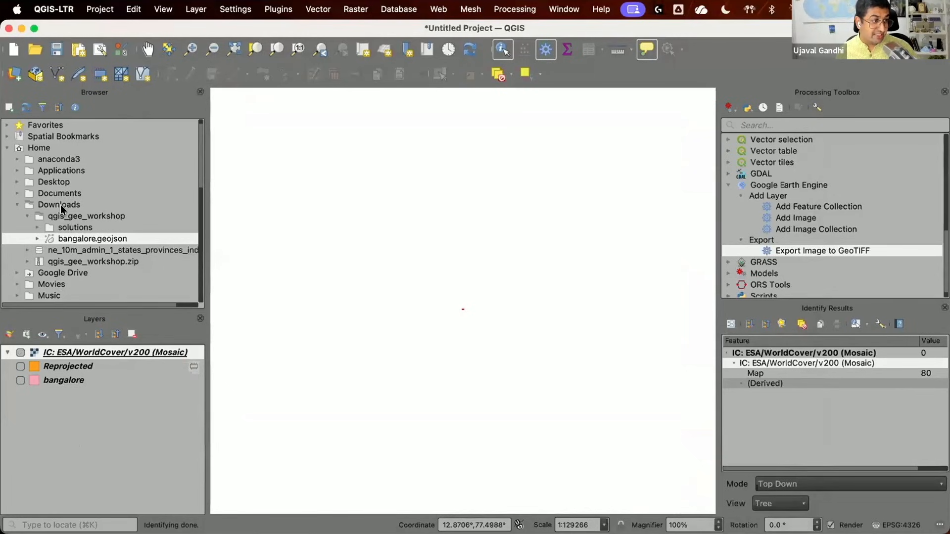
{"action": "left_click", "coordinate": [22, 108]}
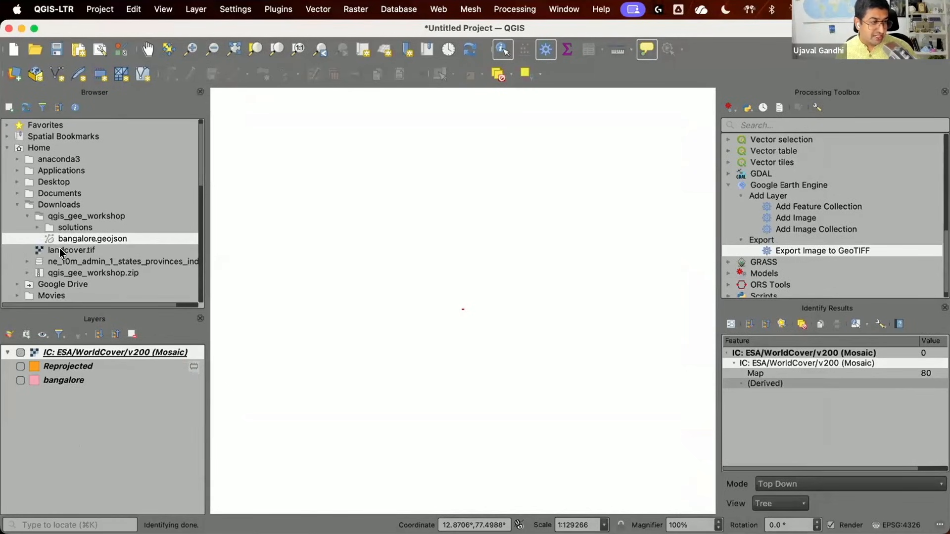
{"action": "double_click", "coordinate": [50, 250]}
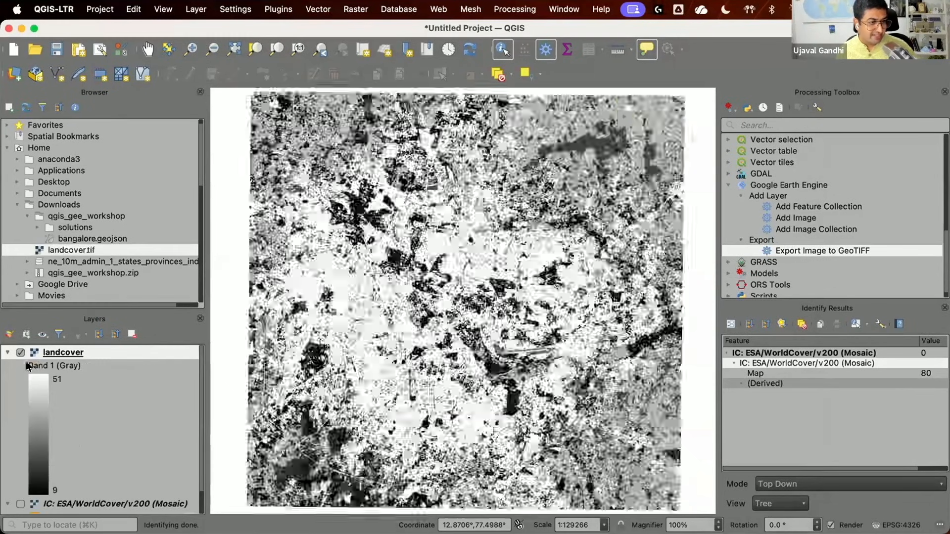
{"action": "left_click", "coordinate": [8, 353]}
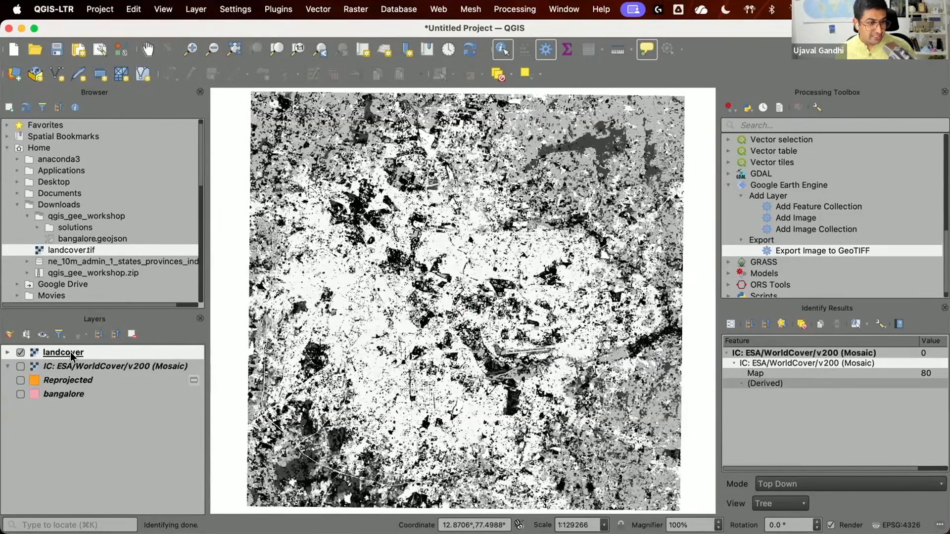
- Move the Reprojected layer above landcover, make it visible, and identify a landcover pixel outside the boundary
{"action": "left_click_drag", "start_coordinate": [84, 376], "coordinate": [87, 350]}
{"action": "left_click", "coordinate": [21, 352]}
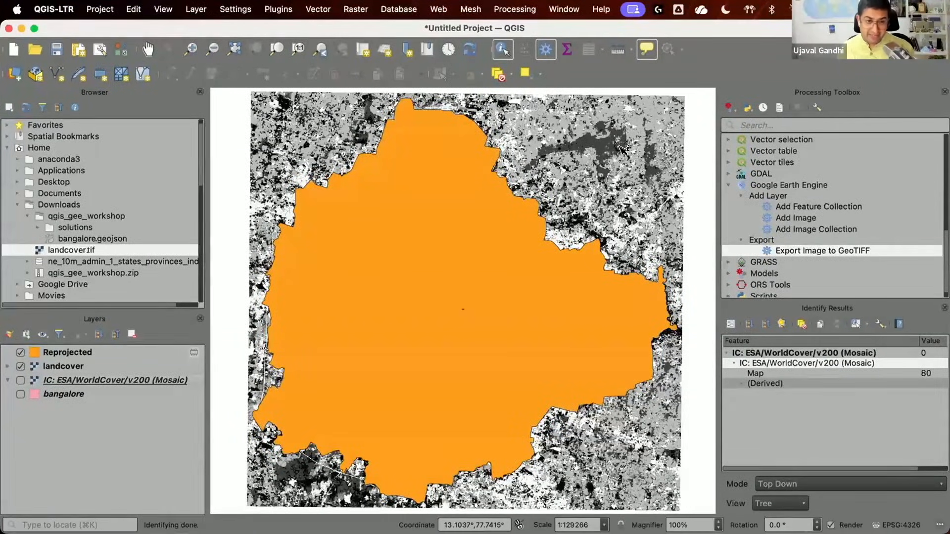
{"action": "left_click", "coordinate": [631, 176]}
{"action": "left_click", "coordinate": [554, 333]}
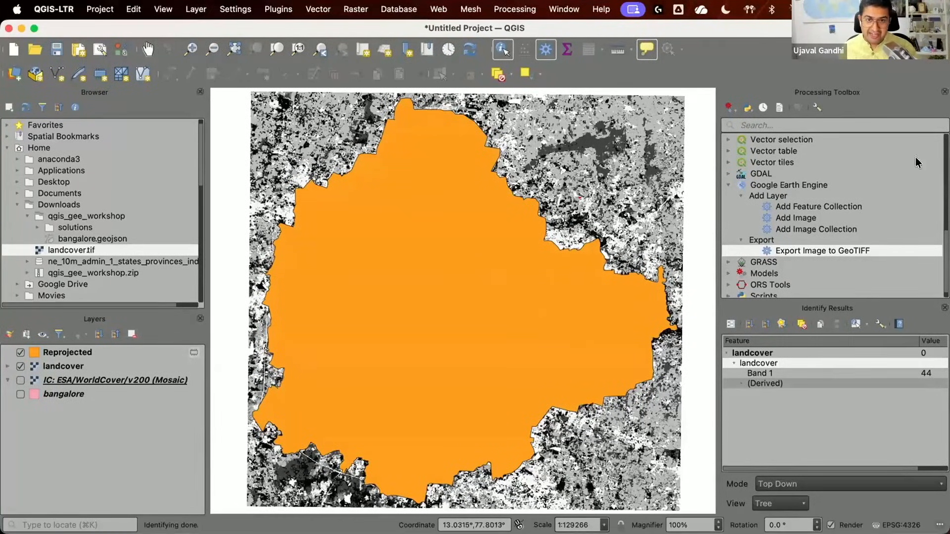
- Open the GDAL Clip Raster by Mask Layer algorithm with landcover as the input layer and Reprojected as the mask layer
{"action": "scroll", "coordinate": [831, 218], "scroll_direction": "up", "scroll_amount": 5}
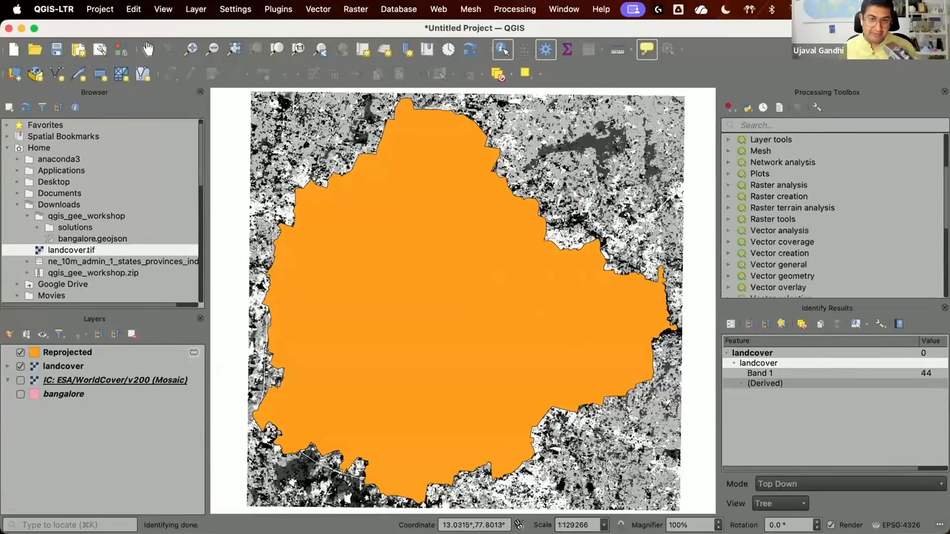
{"action": "left_click", "coordinate": [810, 122]}
{"action": "type", "text": "clip"}
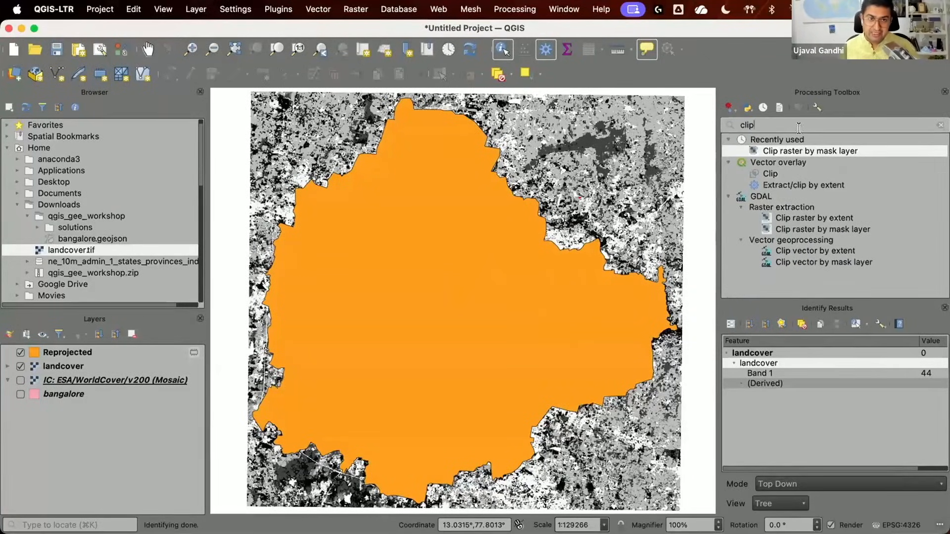
{"action": "left_click", "coordinate": [801, 231]}
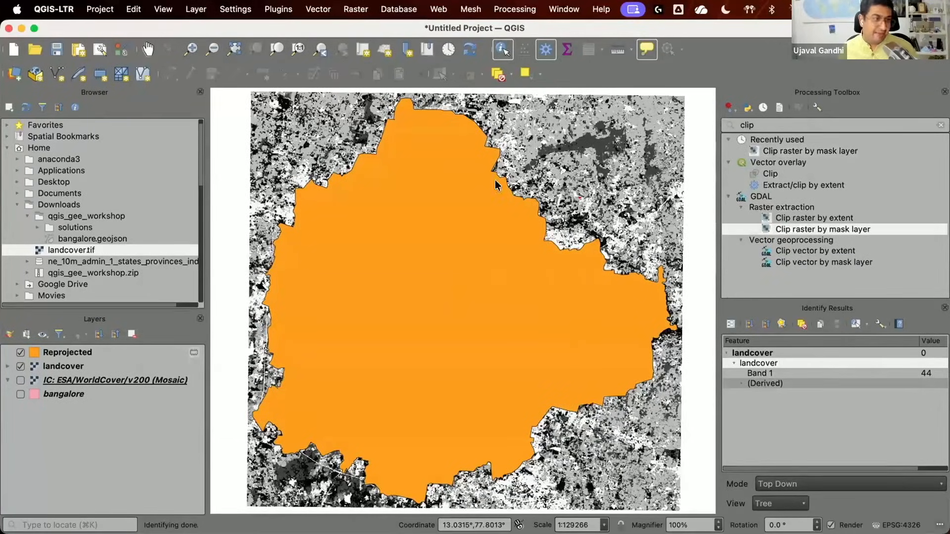
{"action": "double_click", "coordinate": [814, 230]}
{"action": "left_click", "coordinate": [204, 129]}
{"action": "left_click", "coordinate": [208, 148]}
{"action": "left_click", "coordinate": [224, 168]}
{"action": "left_click", "coordinate": [227, 181]}
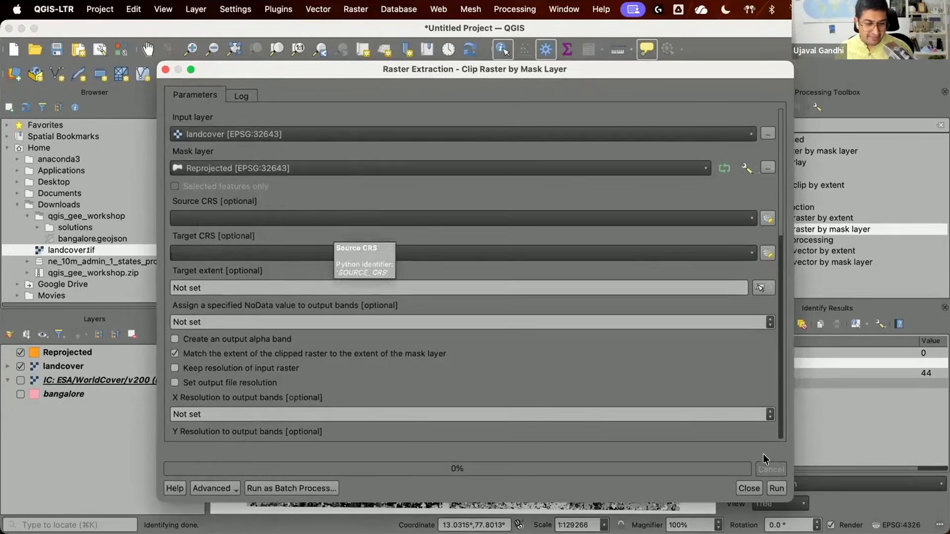
- Run the mask-layer clip, close its dialog, hide the landcover and Reprojected layers, and close the Identify Results panel
{"action": "left_click", "coordinate": [776, 488]}
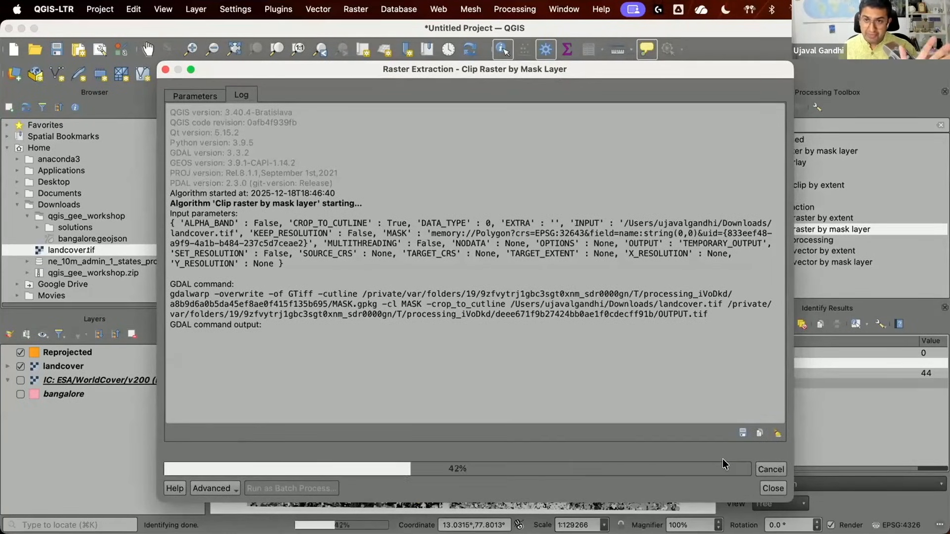
{"action": "left_click", "coordinate": [689, 487]}
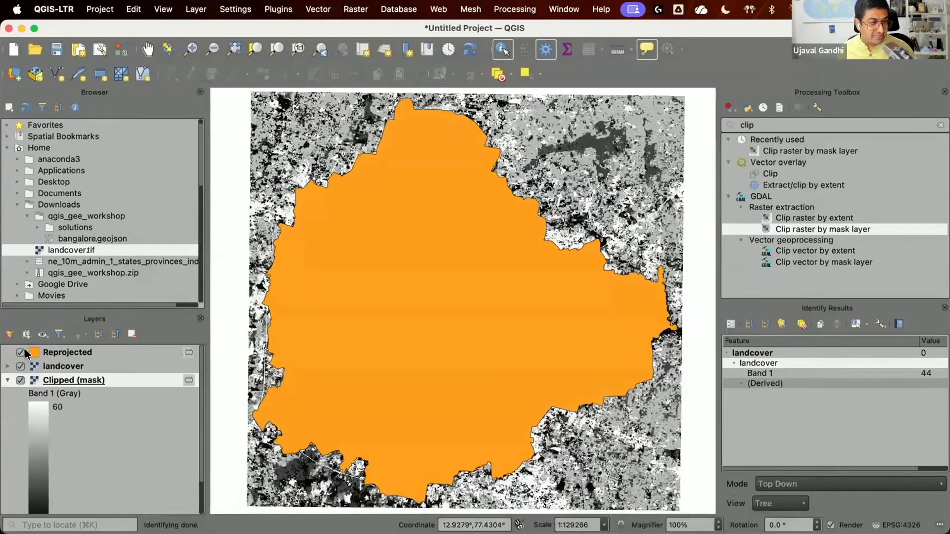
{"action": "left_click", "coordinate": [20, 367]}
{"action": "left_click", "coordinate": [20, 353]}
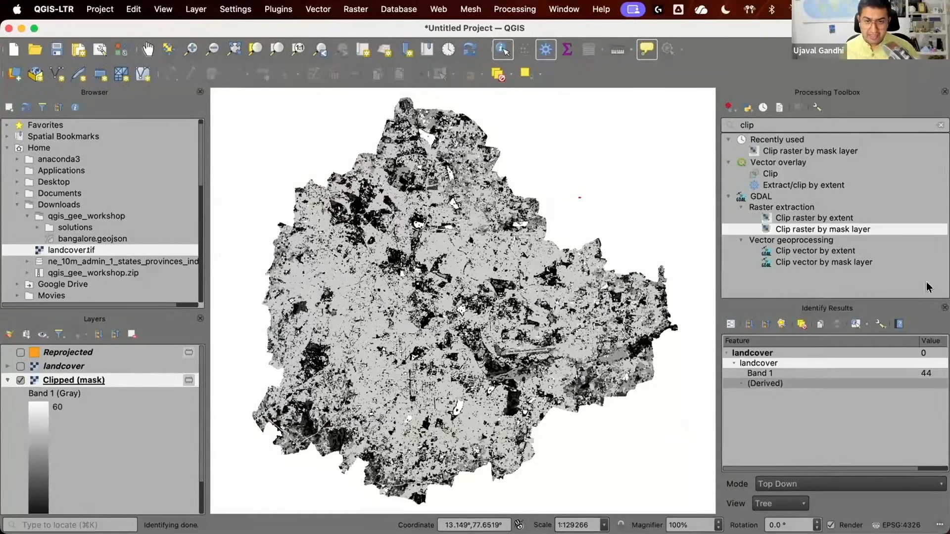
{"action": "left_click", "coordinate": [945, 308]}
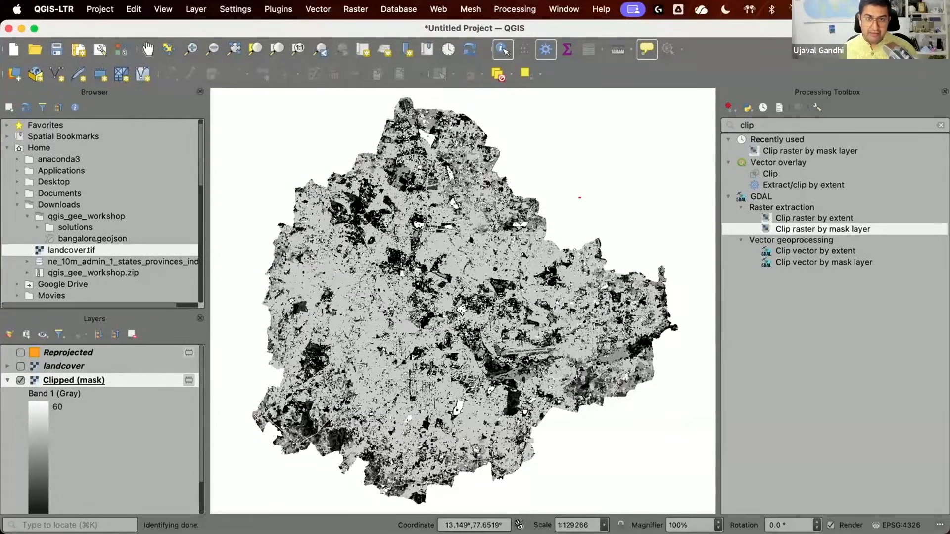
- Search the processing algorithms for "raster area" and open Raster layer unique values report for the clipped raster
{"action": "left_click", "coordinate": [941, 125]}
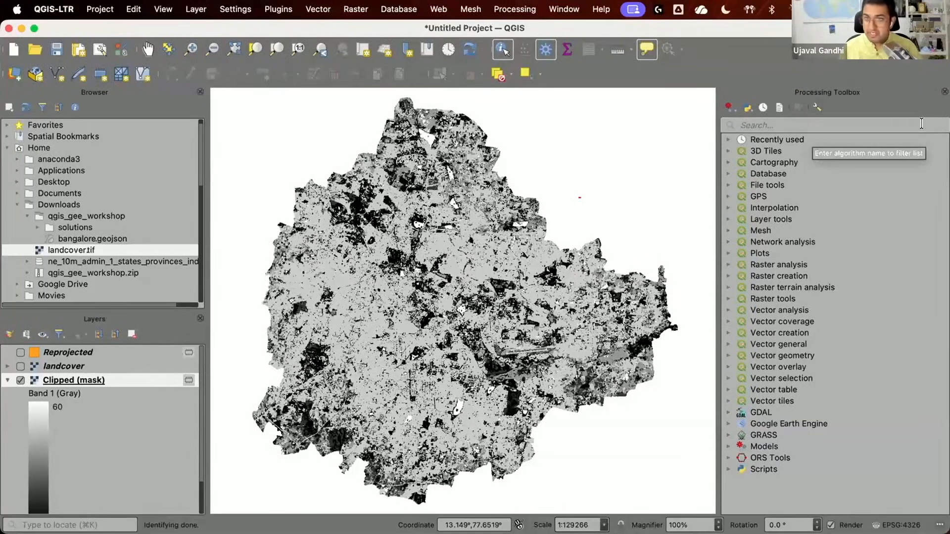
{"action": "type", "text": "raser"}
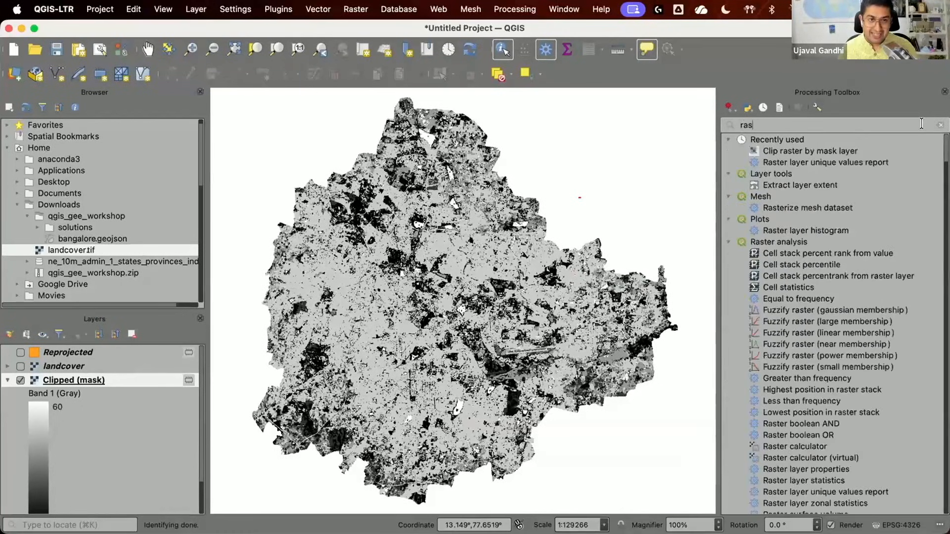
{"action": "key", "text": "BackSpace"}
{"action": "key", "text": "BackSpace"}
{"action": "type", "text": "ter area"}
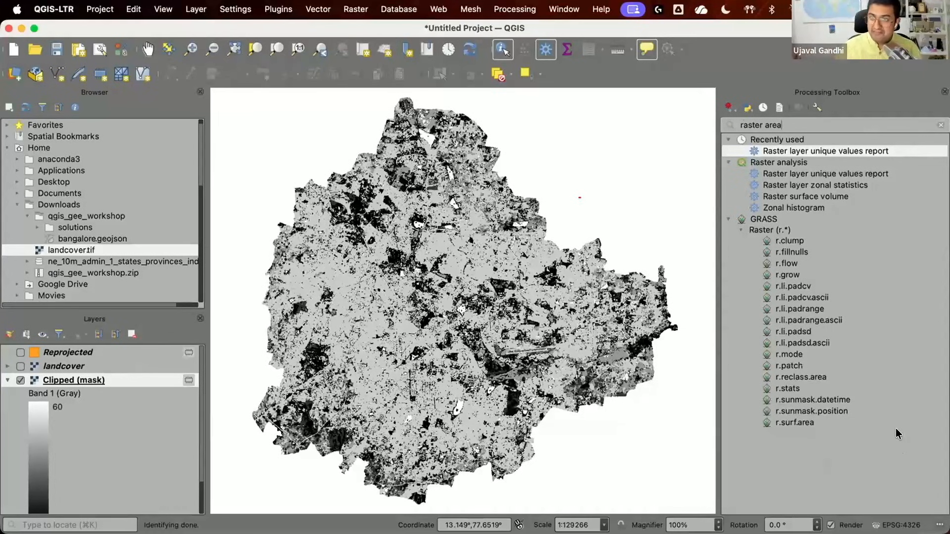
{"action": "left_click", "coordinate": [838, 173]}
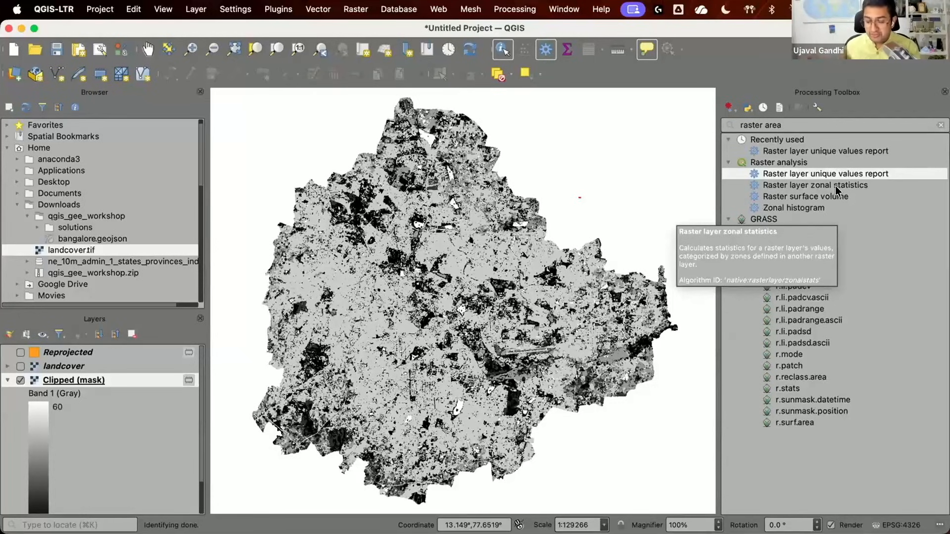
{"action": "left_click", "coordinate": [835, 185]}
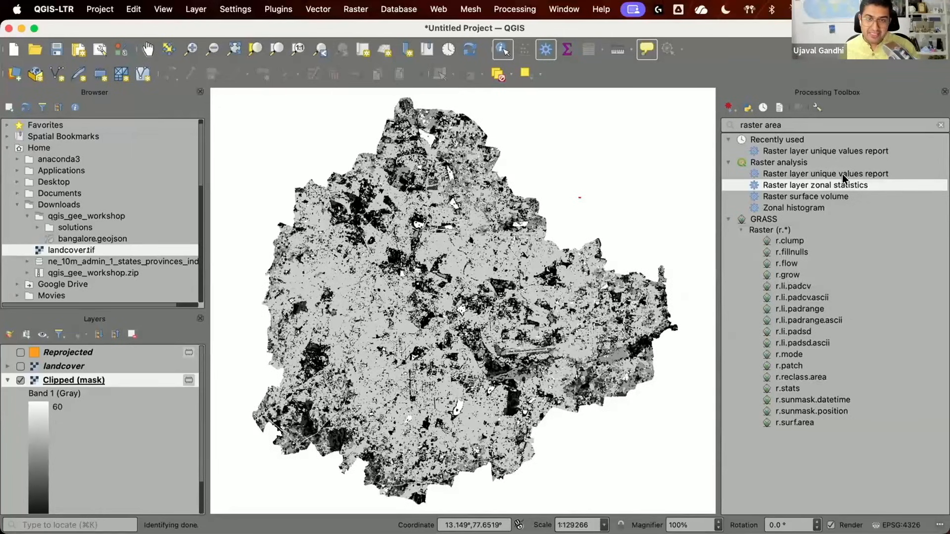
{"action": "left_click", "coordinate": [842, 175]}
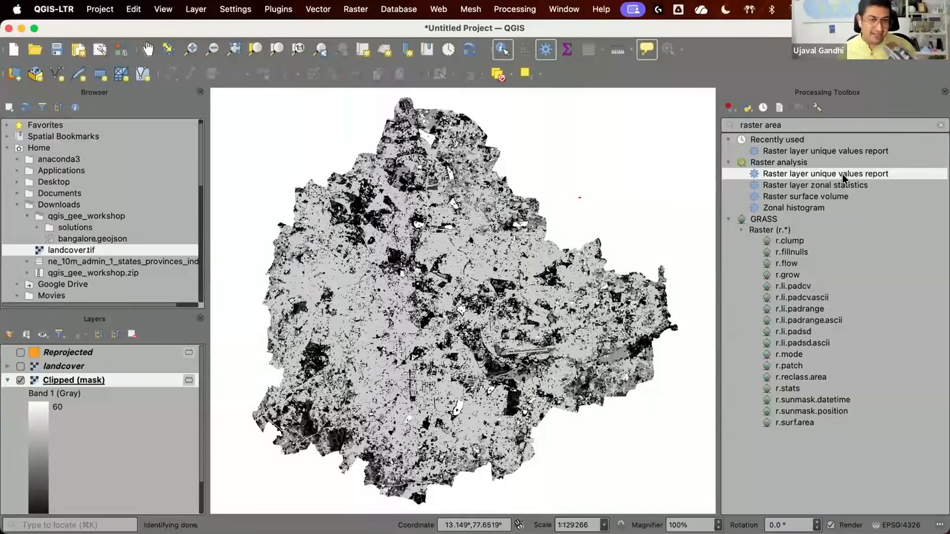
{"action": "double_click", "coordinate": [842, 174]}
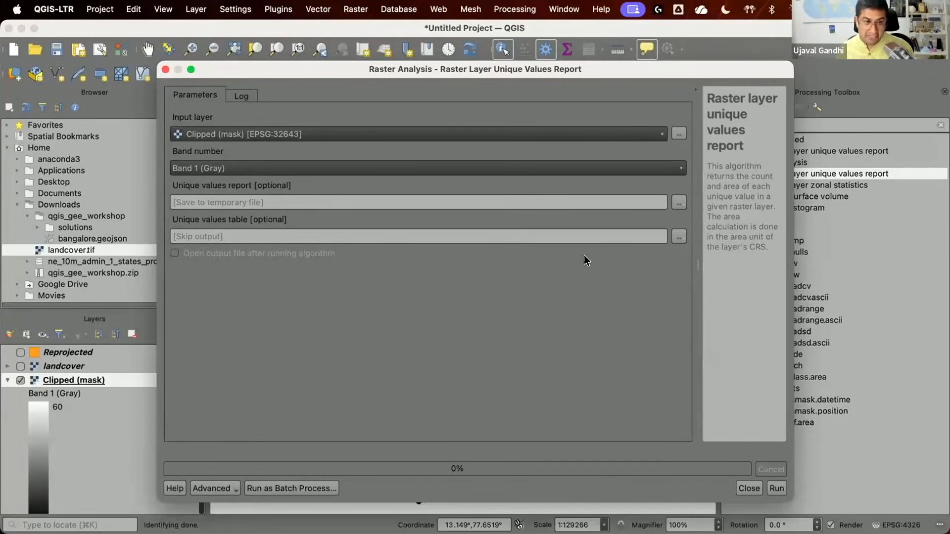
- Output the unique values table as a temporary layer, skip the report output, run the algorithm, and close the dialog
{"action": "left_click", "coordinate": [678, 236]}
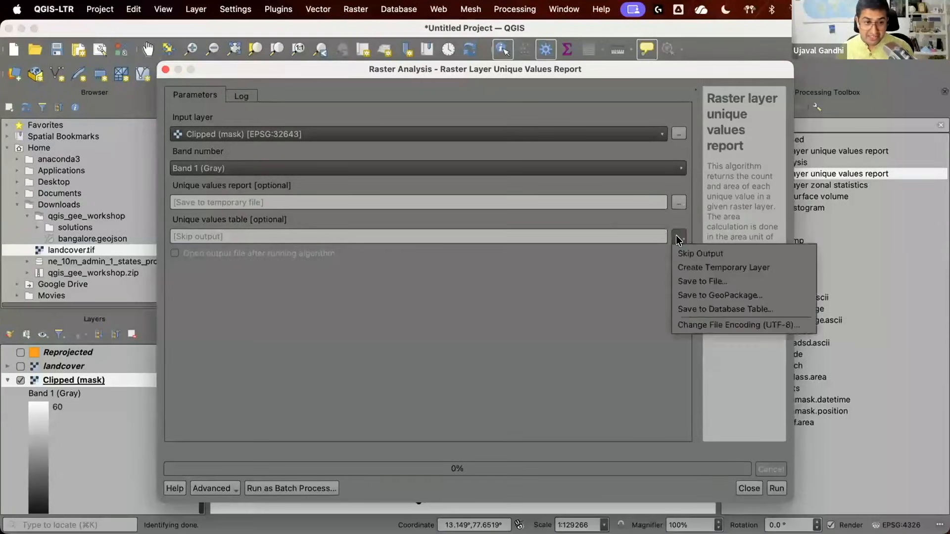
{"action": "left_click", "coordinate": [689, 268]}
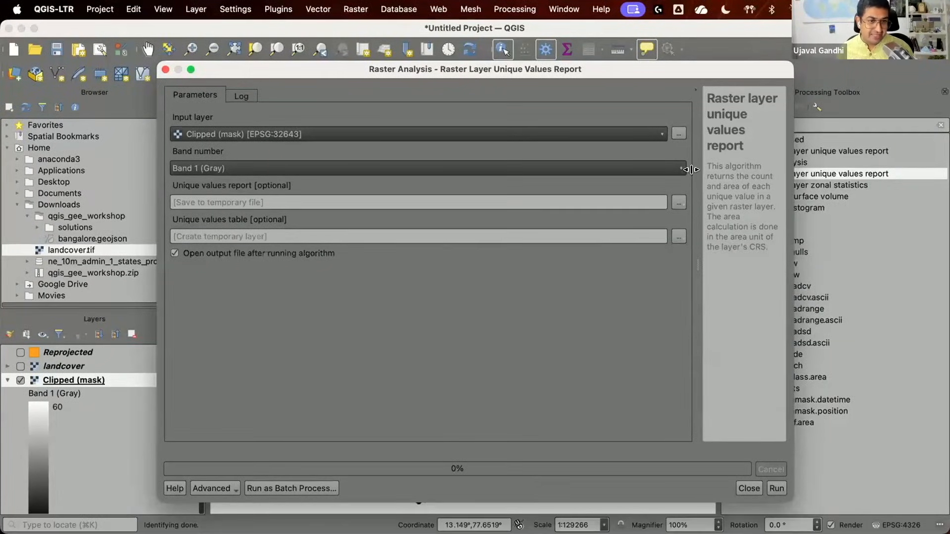
{"action": "left_click", "coordinate": [679, 202]}
{"action": "left_click", "coordinate": [686, 209]}
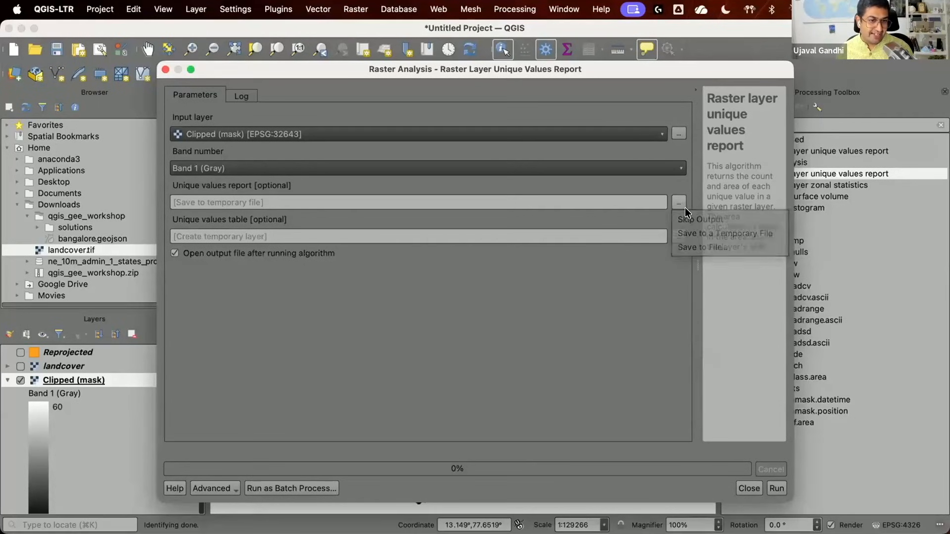
{"action": "left_click", "coordinate": [680, 203]}
{"action": "left_click", "coordinate": [681, 219]}
{"action": "left_click", "coordinate": [777, 489]}
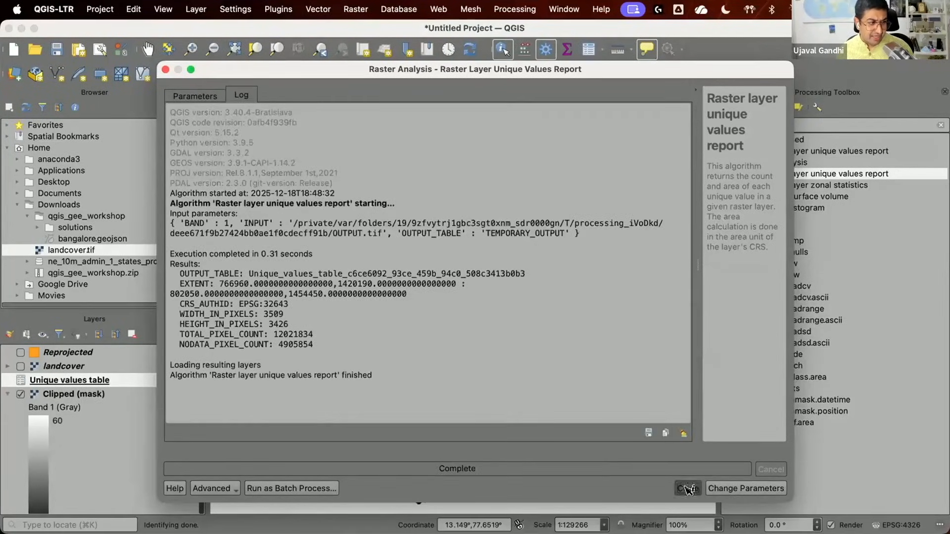
{"action": "left_click", "coordinate": [691, 488]}
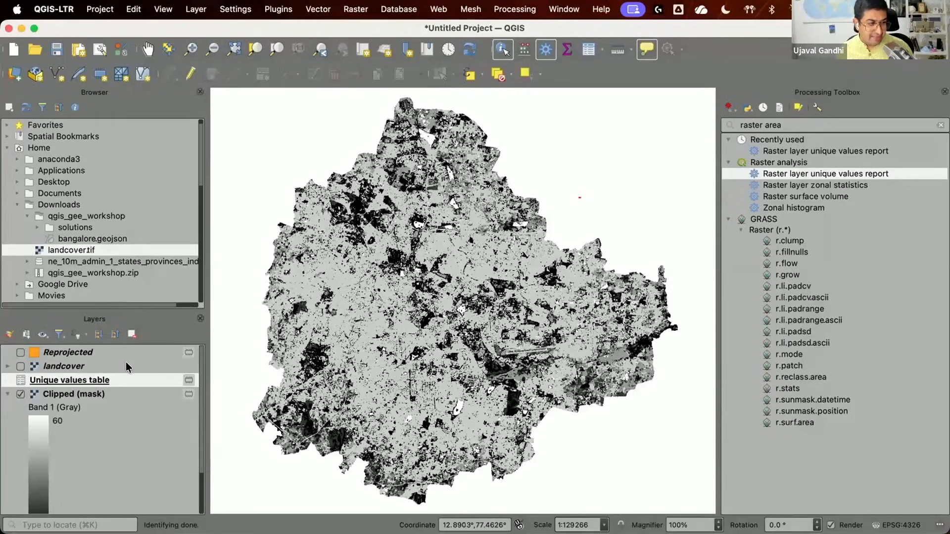
- Open the Unique values table's attributes, examine the m2 area of each landcover class, and fit the m2 column to its contents
{"action": "left_click", "coordinate": [591, 45]}
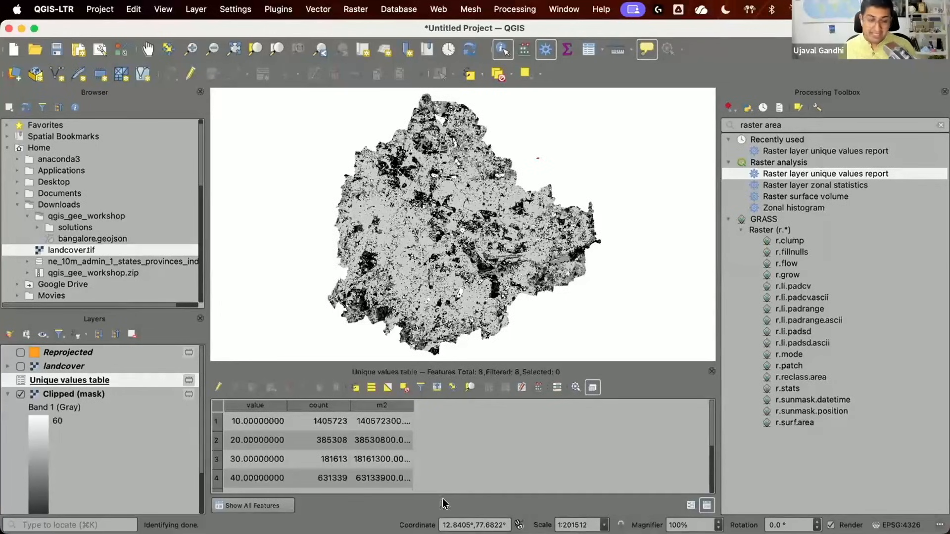
{"action": "left_click", "coordinate": [254, 422]}
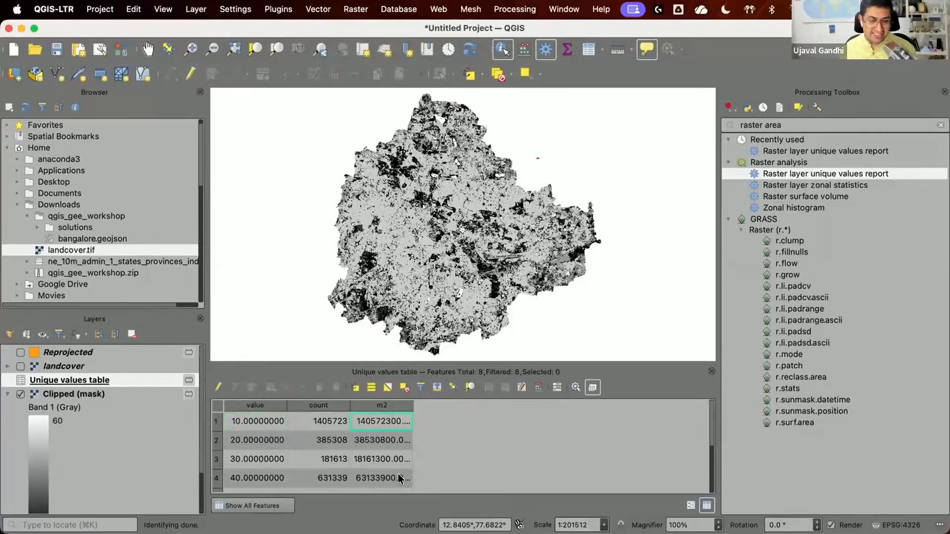
{"action": "mouse_move", "coordinate": [398, 479]}
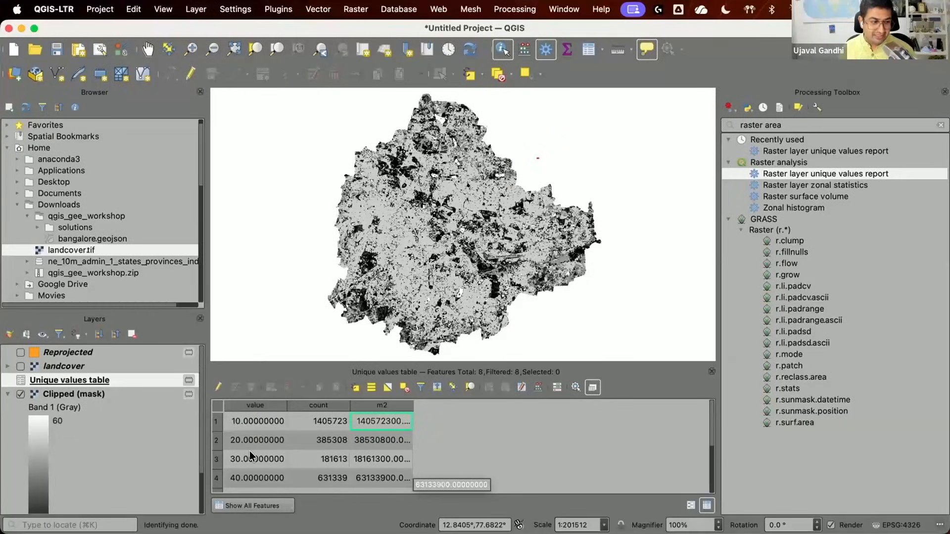
{"action": "scroll", "coordinate": [250, 453], "scroll_direction": "down", "scroll_amount": 2}
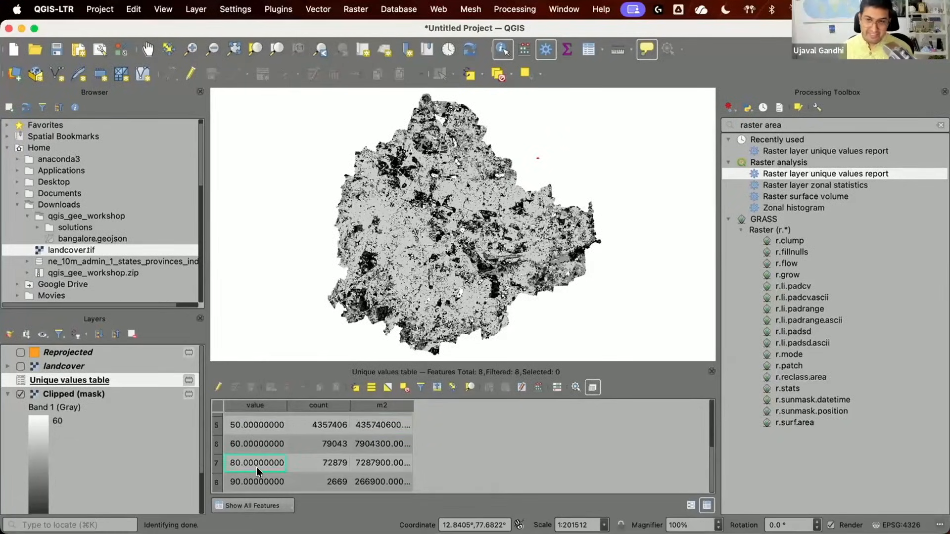
{"action": "left_click", "coordinate": [384, 463]}
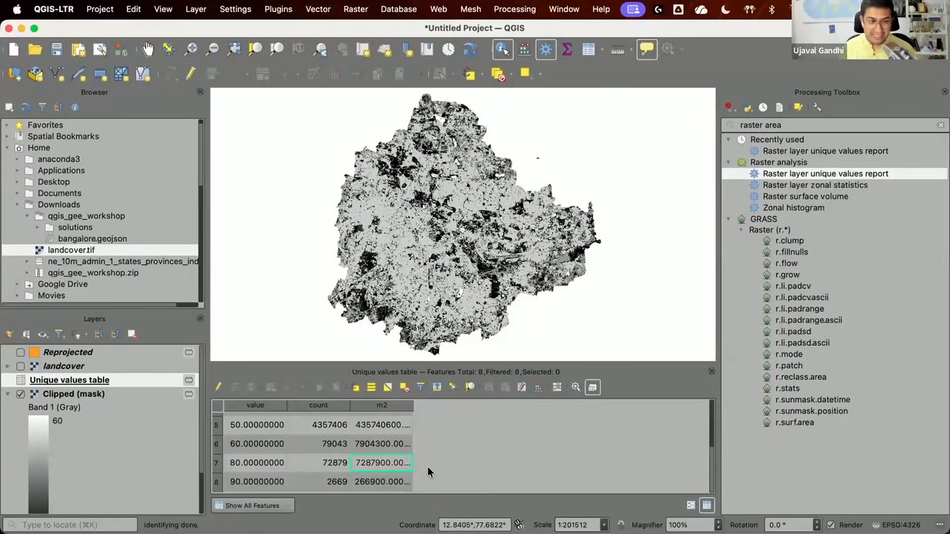
{"action": "scroll", "coordinate": [429, 462], "scroll_direction": "up", "scroll_amount": 2}
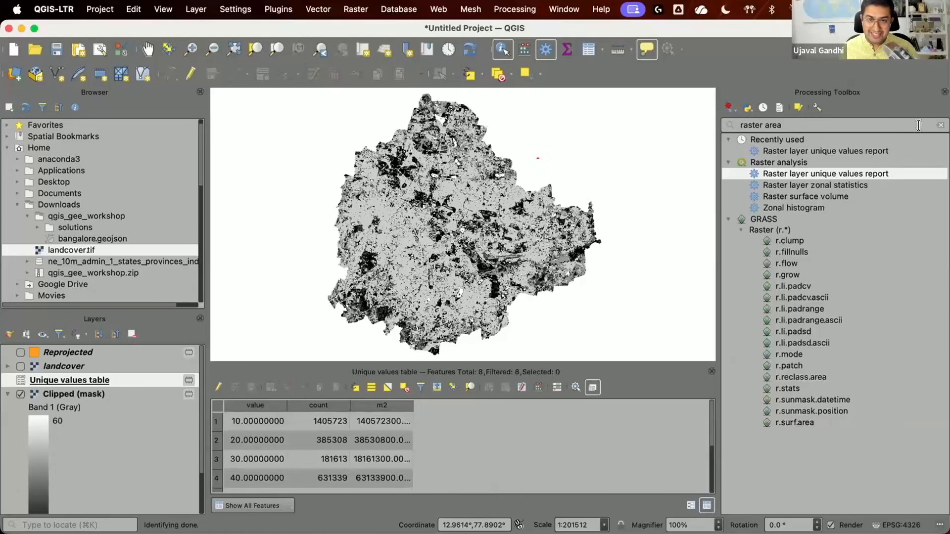
{"action": "left_click", "coordinate": [940, 125]}
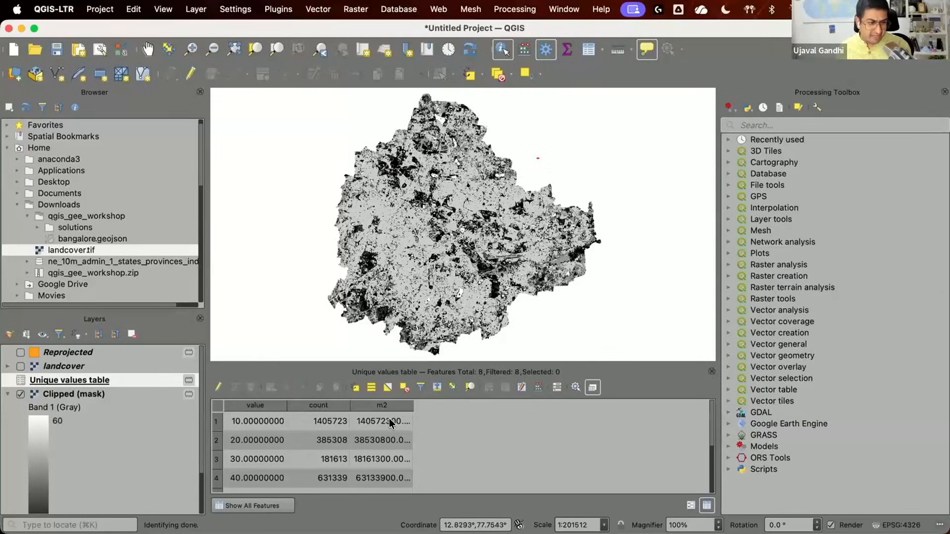
{"action": "double_click", "coordinate": [411, 403]}
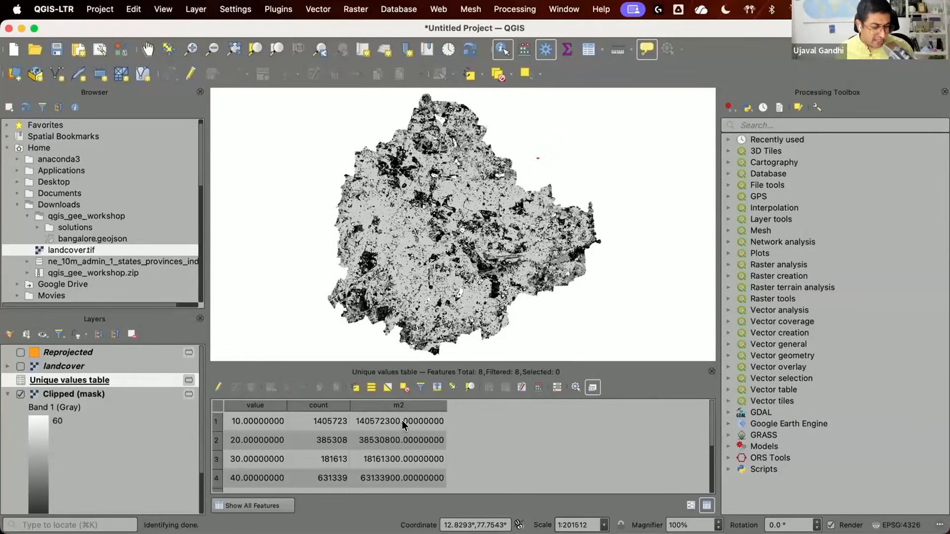
- Open the Field calculator algorithm on the Unique values table and name the new field area_sqkm
{"action": "left_click", "coordinate": [768, 120]}
{"action": "type", "text": "field"}
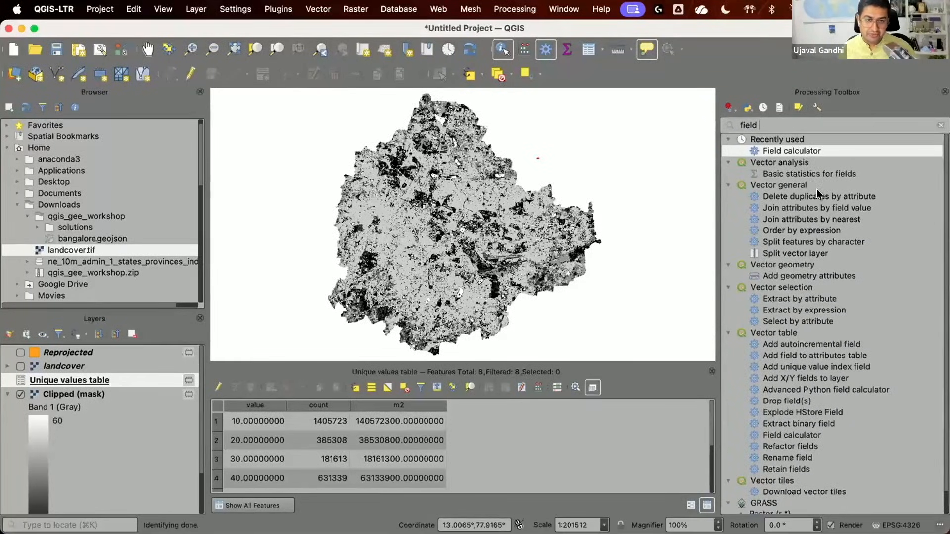
{"action": "double_click", "coordinate": [792, 151]}
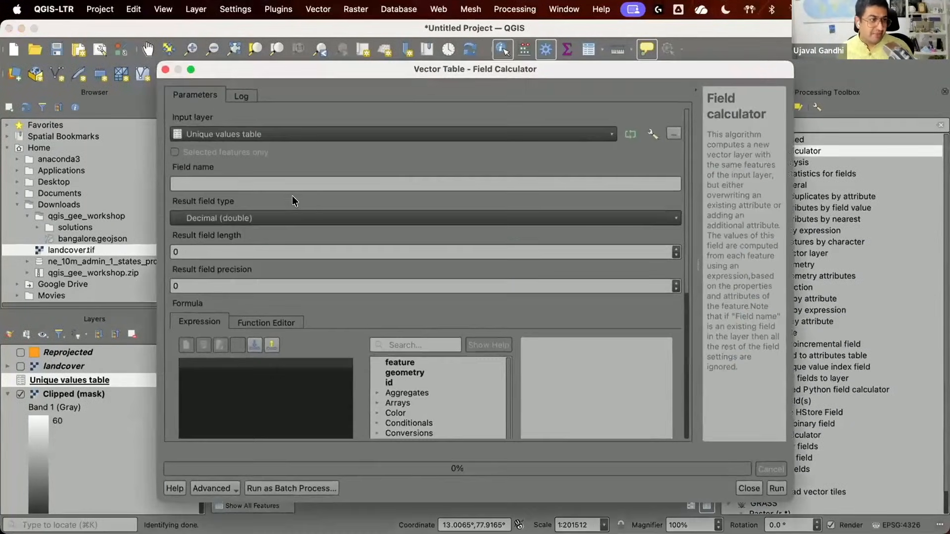
{"action": "left_click", "coordinate": [287, 182]}
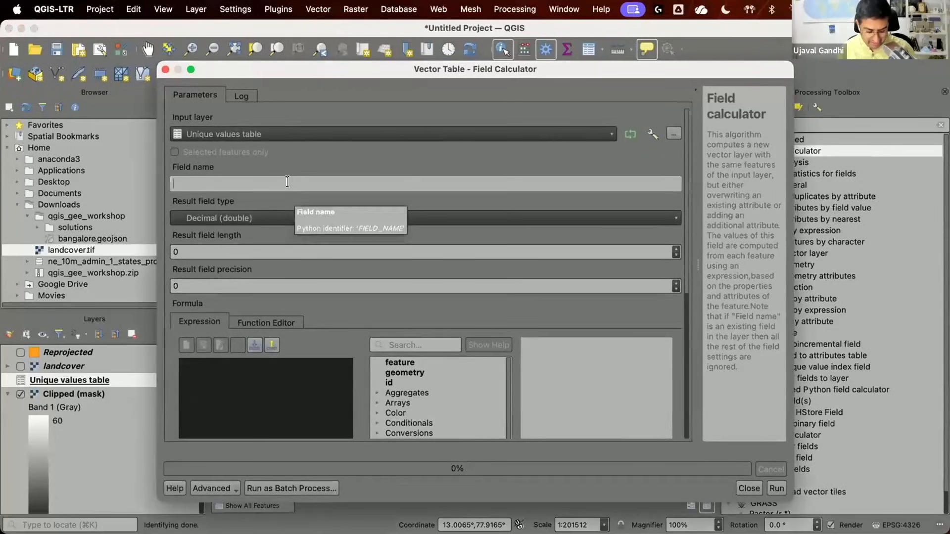
{"action": "type", "text": "area_sqkm"}
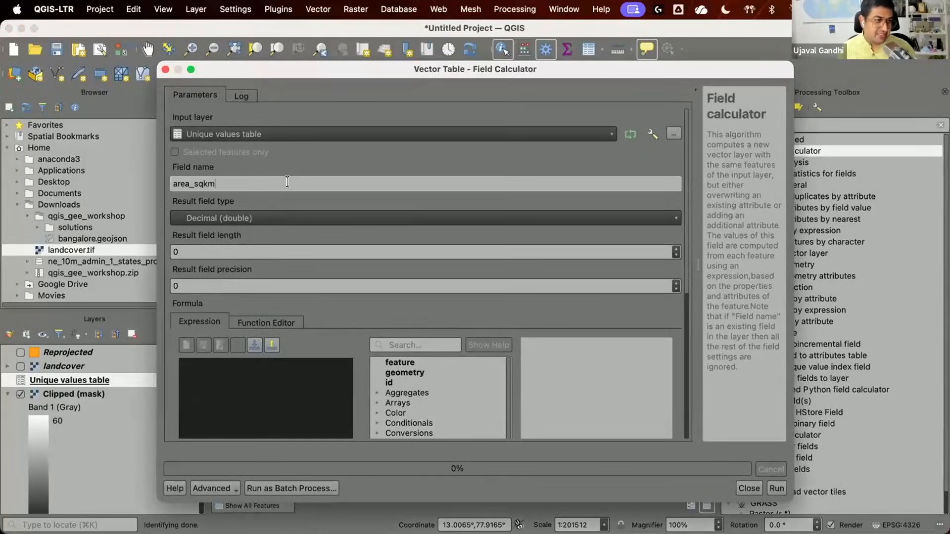
- Set the area_sqkm formula to "m2" / 1e6, run the field calculation, and close the dialog
{"action": "scroll", "coordinate": [378, 402], "scroll_direction": "down", "scroll_amount": 5}
{"action": "double_click", "coordinate": [421, 367]}
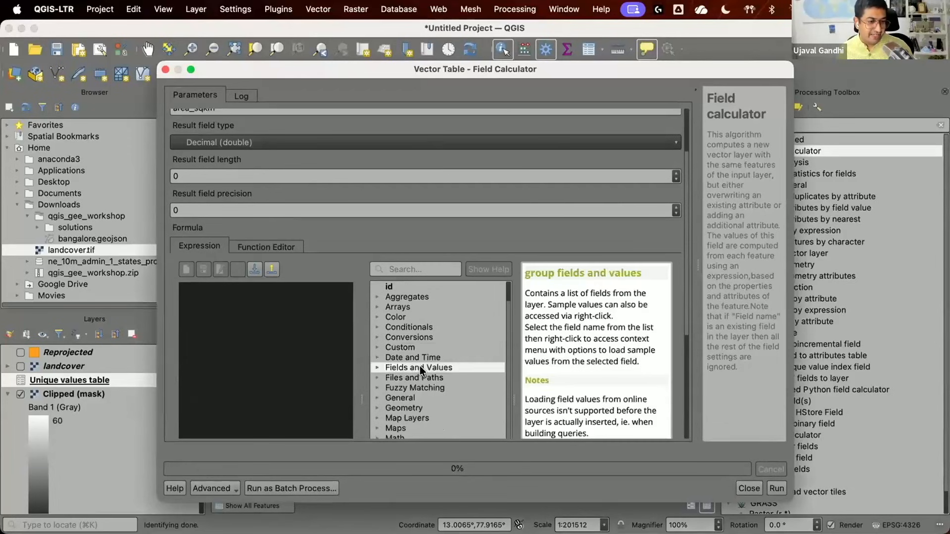
{"action": "scroll", "coordinate": [420, 395], "scroll_direction": "down", "scroll_amount": 1}
{"action": "double_click", "coordinate": [418, 411]}
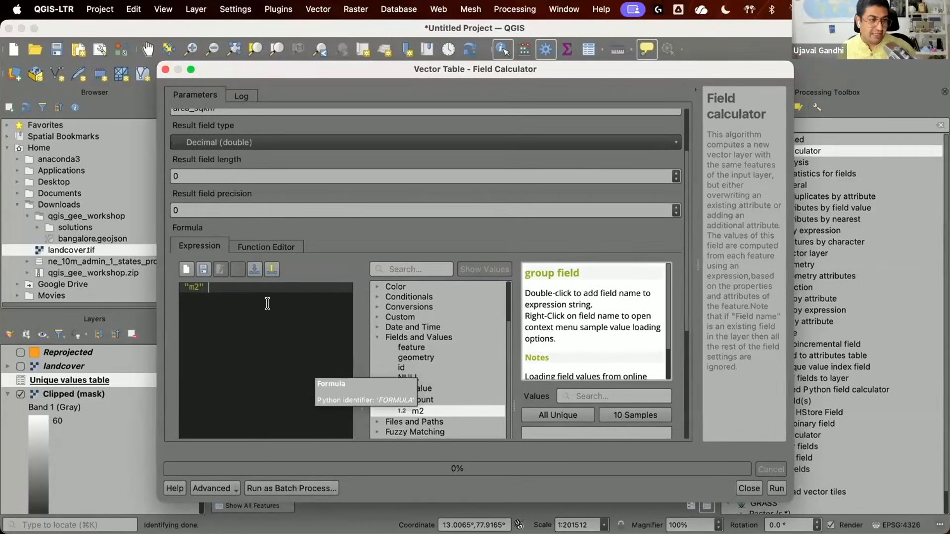
{"action": "type", "text": "/ "}
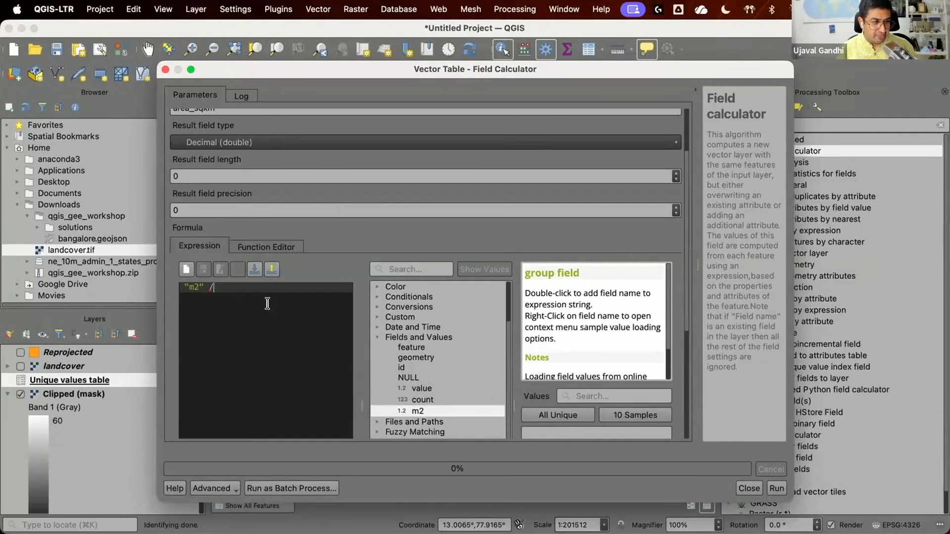
{"action": "type", "text": "1000*1000"}
{"action": "key", "text": "BackSpace"}
{"action": "key", "text": "BackSpace"}
{"action": "key", "text": "BackSpace"}
{"action": "key", "text": "BackSpace"}
{"action": "key", "text": "BackSpace"}
{"action": "key", "text": "BackSpace"}
{"action": "key", "text": "BackSpace"}
{"action": "key", "text": "BackSpace"}
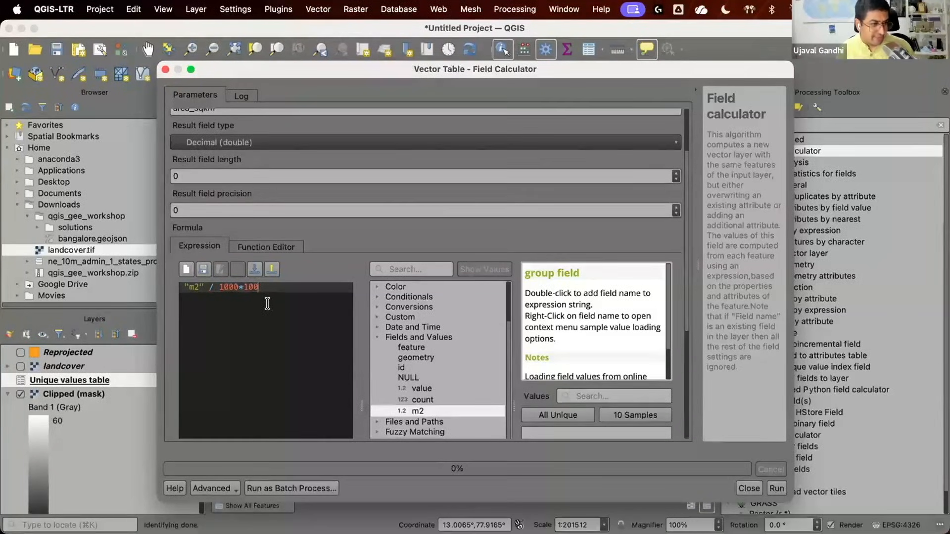
{"action": "type", "text": "e6"}
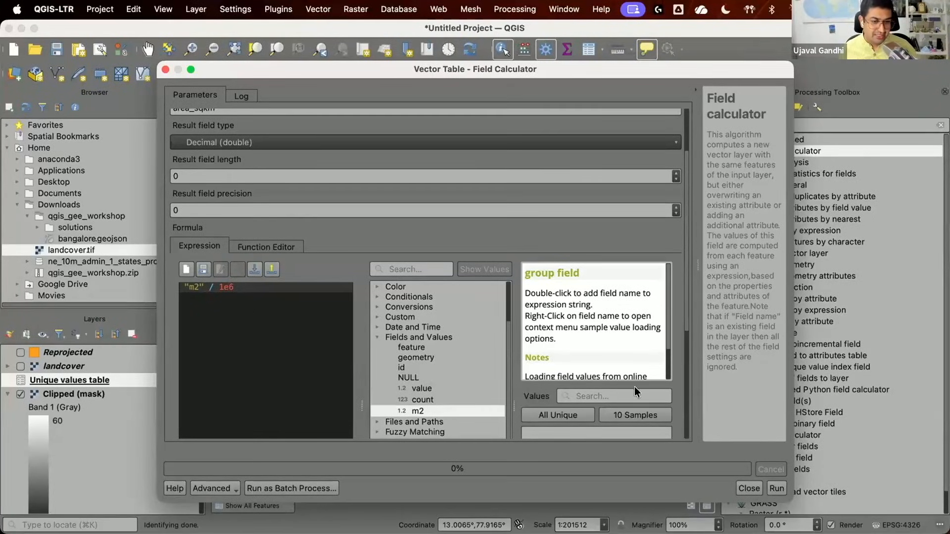
{"action": "left_click", "coordinate": [765, 487]}
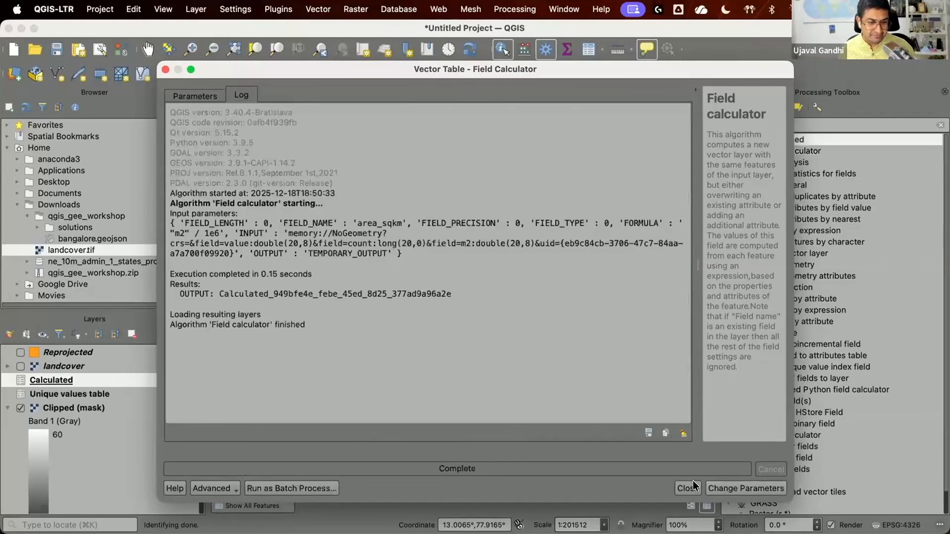
{"action": "left_click", "coordinate": [692, 487]}
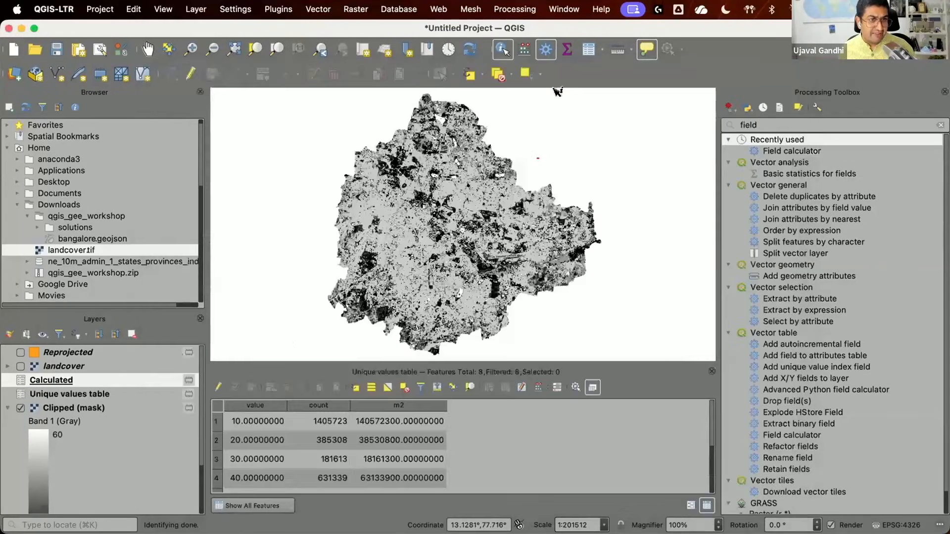
- Open the Calculated layer's attribute table, enlarge its view, and examine the area_sqkm value of each landcover class
{"action": "left_click", "coordinate": [589, 49]}
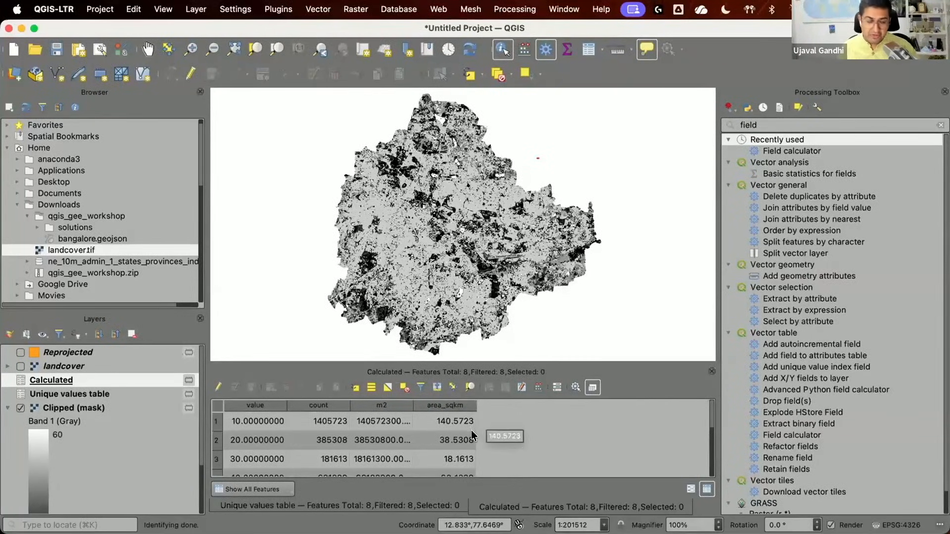
{"action": "left_click", "coordinate": [459, 422]}
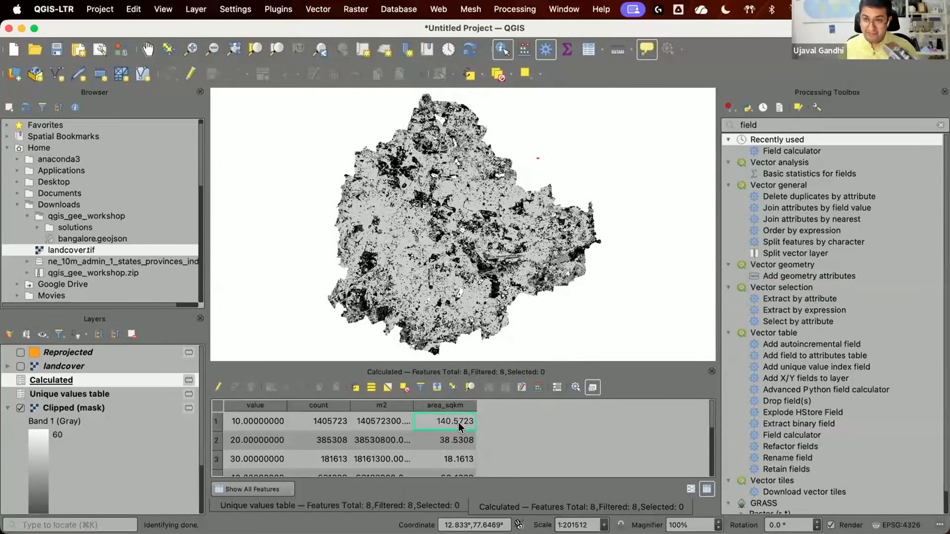
{"action": "scroll", "coordinate": [459, 423], "scroll_direction": "down", "scroll_amount": 5}
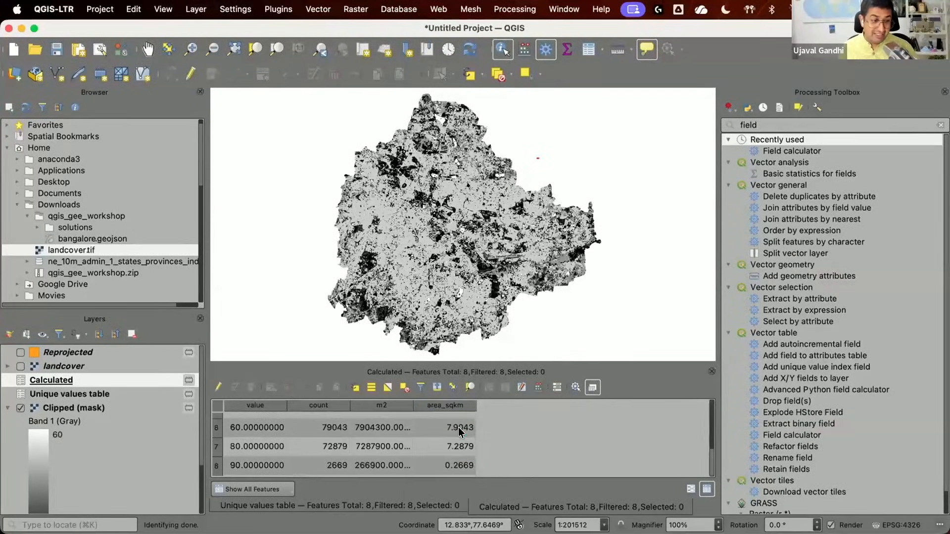
{"action": "left_click", "coordinate": [455, 445]}
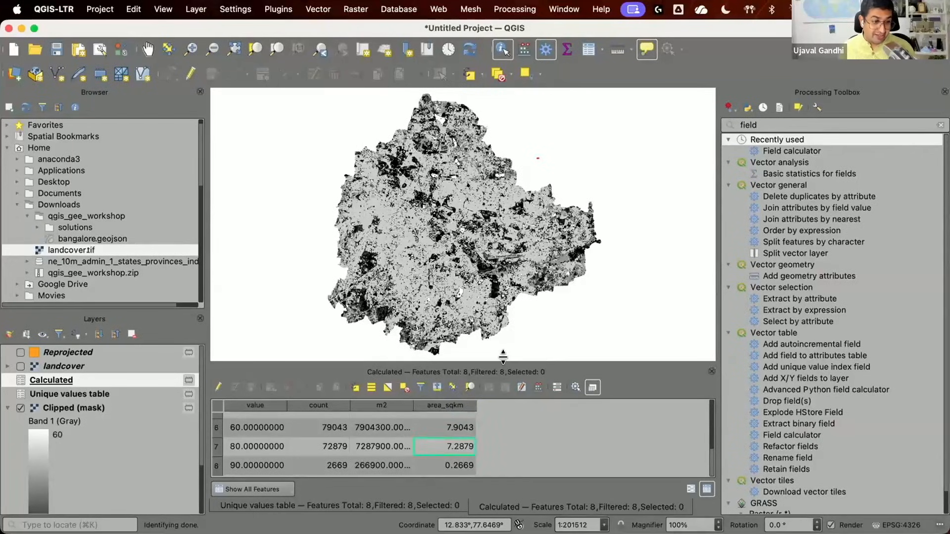
{"action": "left_click_drag", "start_coordinate": [517, 288], "coordinate": [517, 261]}
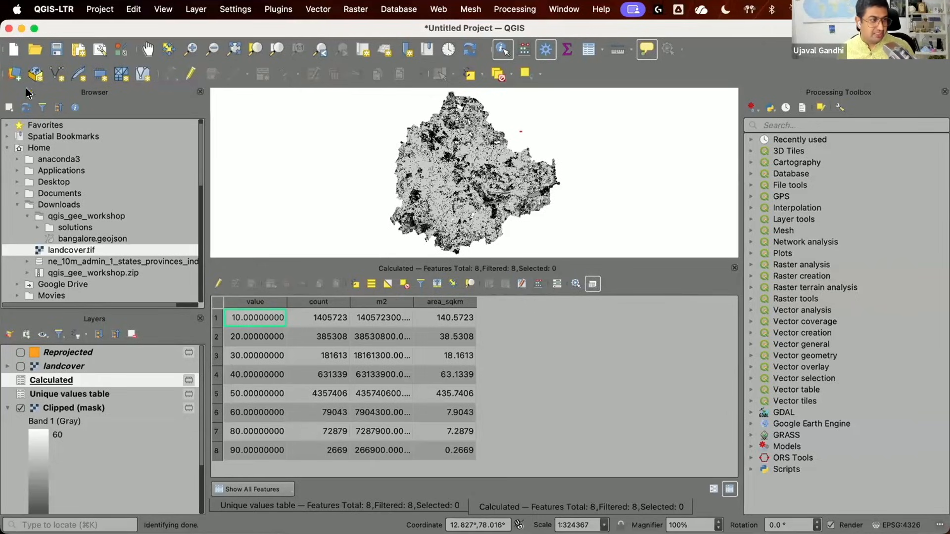
- Start a new project without saving the current one, load bangalore.geojson from the qgis_gee_workshop folder, and slightly widen the map area
{"action": "left_click", "coordinate": [14, 49]}
{"action": "left_click", "coordinate": [564, 281]}
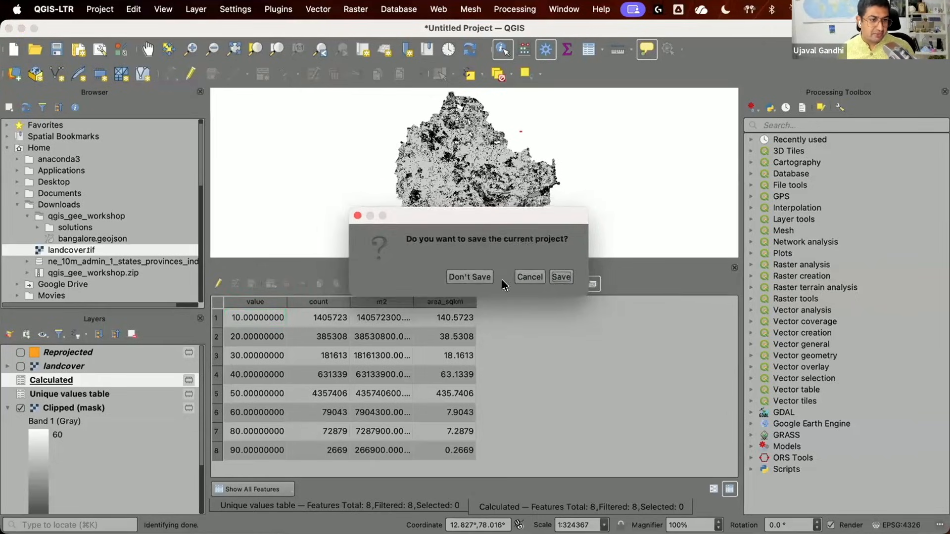
{"action": "left_click", "coordinate": [478, 267]}
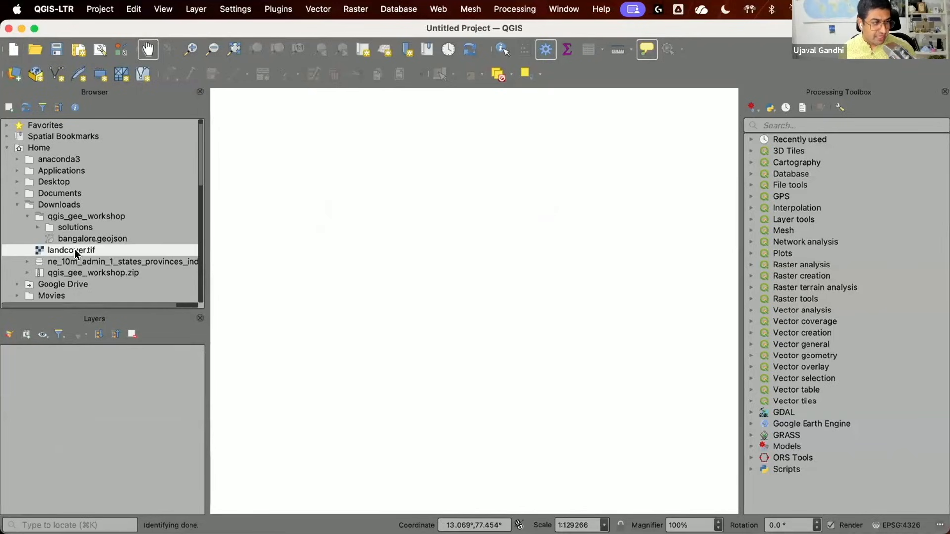
{"action": "double_click", "coordinate": [87, 239]}
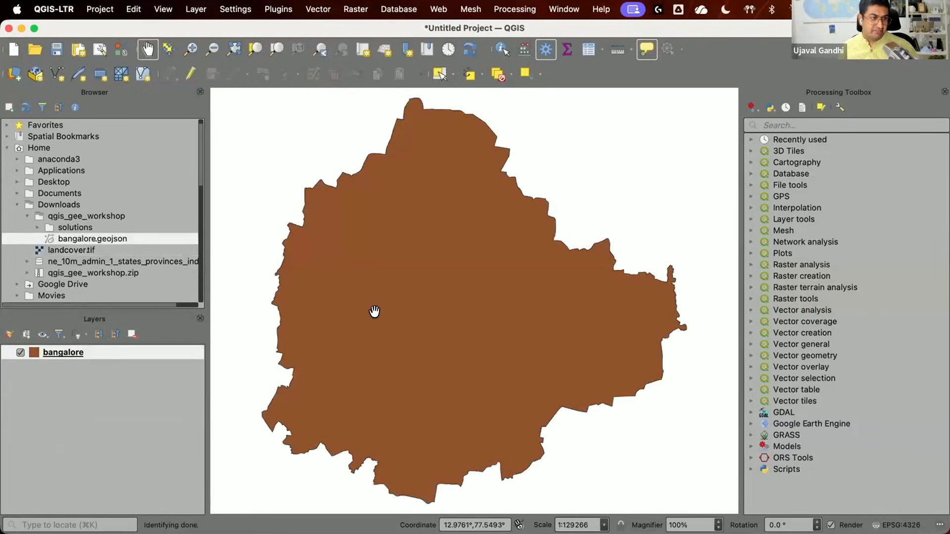
{"action": "mouse_move", "coordinate": [375, 312]}
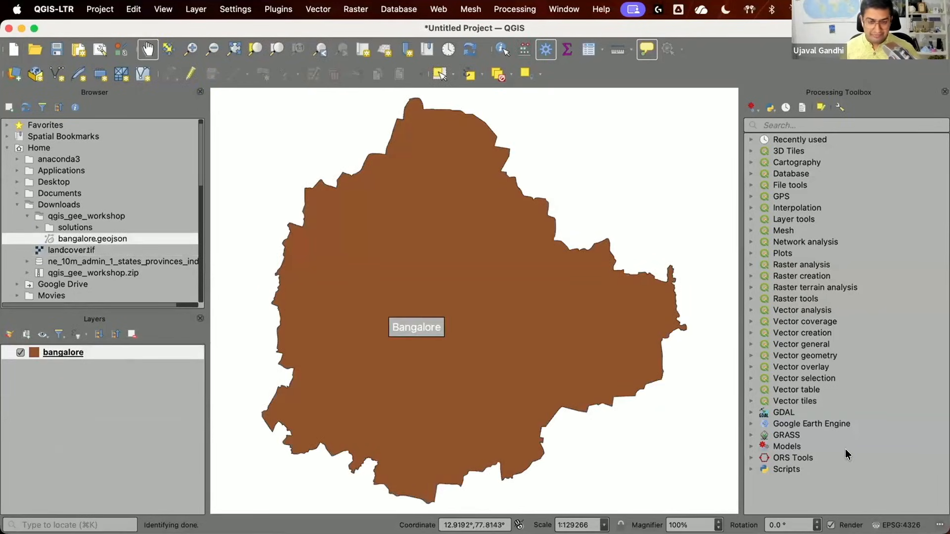
{"action": "left_click_drag", "start_coordinate": [738, 409], "coordinate": [751, 413]}
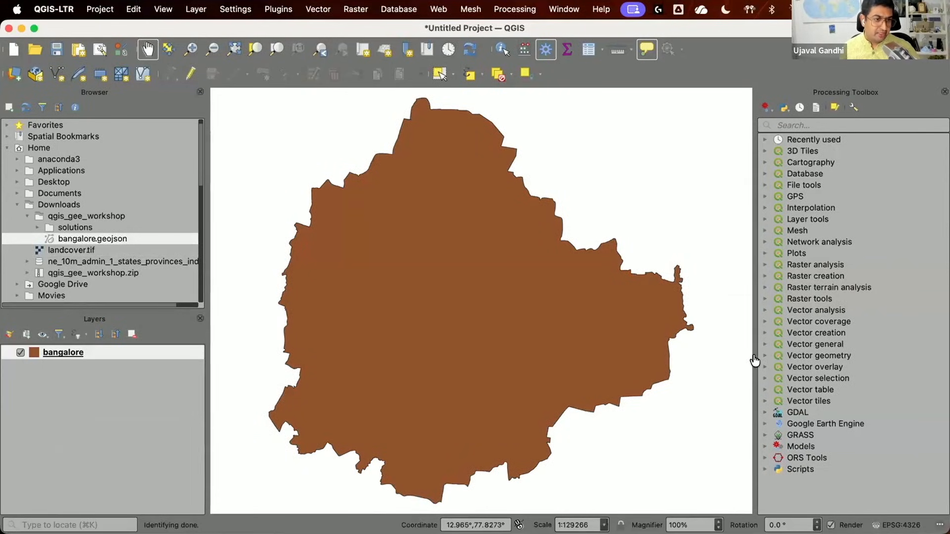
- Switch to the workshop page in Chrome and read the first instruction of section 2.1, Building the model
{"action": "key", "text": "super+Tab"}
{"action": "left_click", "coordinate": [419, 35]}
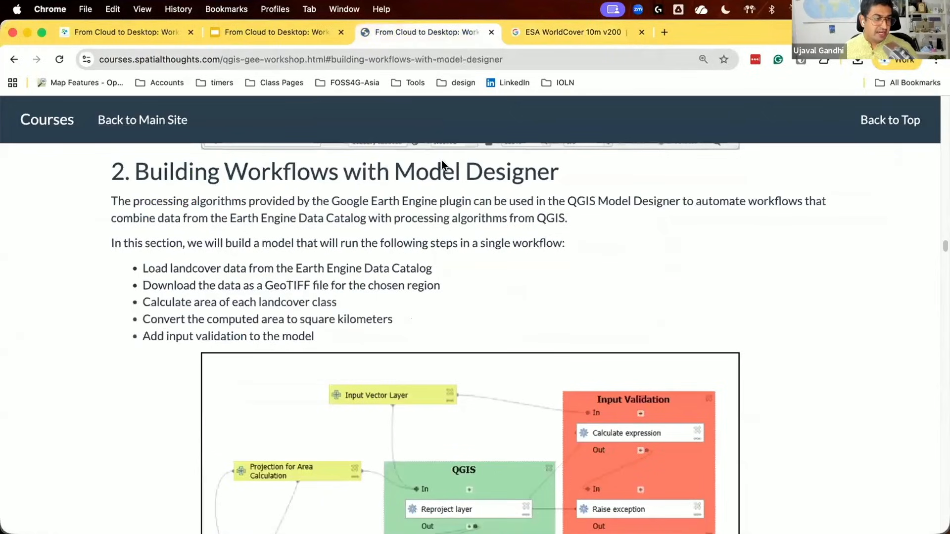
{"action": "scroll", "coordinate": [441, 217], "scroll_direction": "down", "scroll_amount": 20}
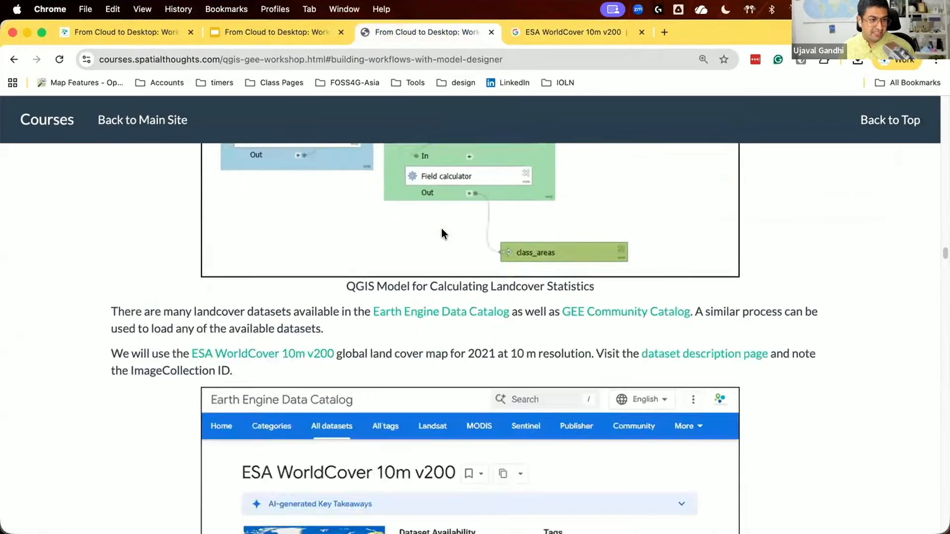
{"action": "scroll", "coordinate": [441, 229], "scroll_direction": "down", "scroll_amount": 10}
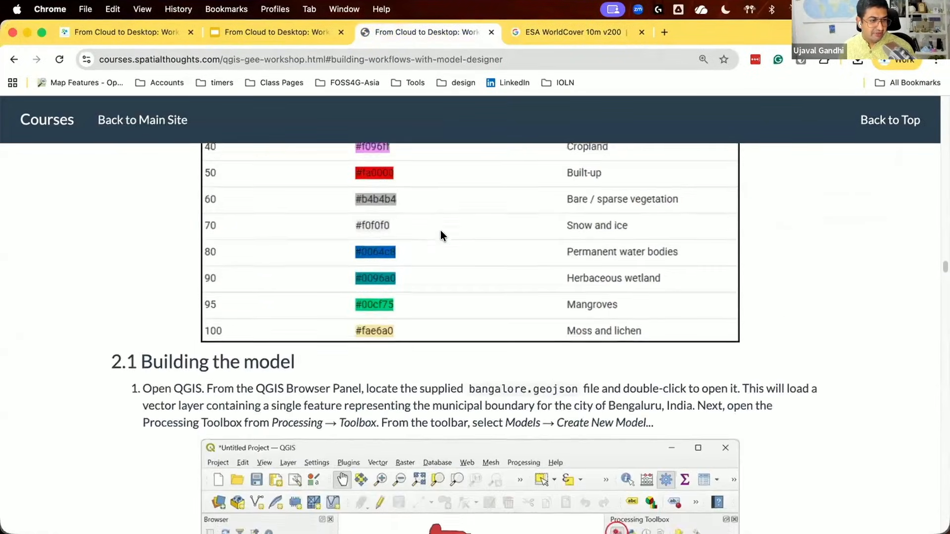
{"action": "scroll", "coordinate": [233, 277], "scroll_direction": "down", "scroll_amount": 3}
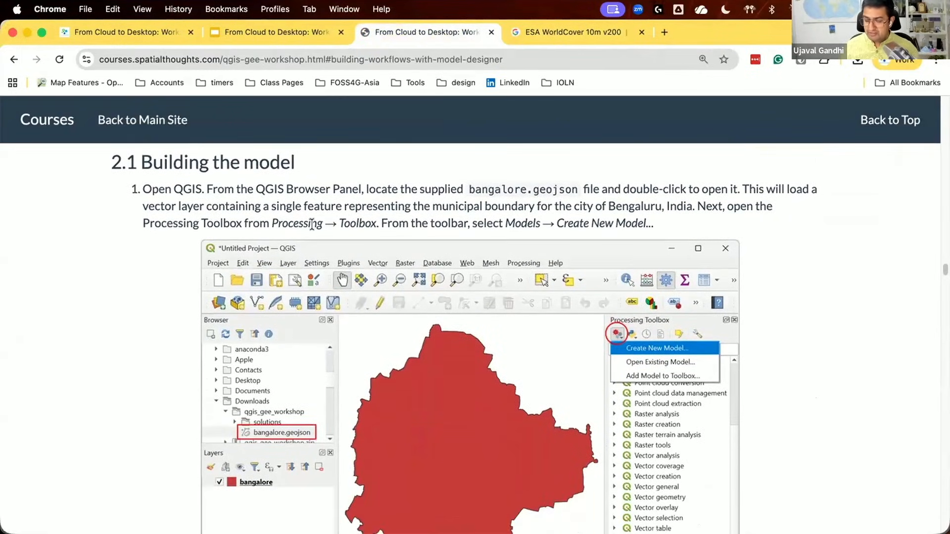
- Switch back to QGIS, create a new processing model, and place the Model Designer window over the map
{"action": "key", "text": "super+Tab"}
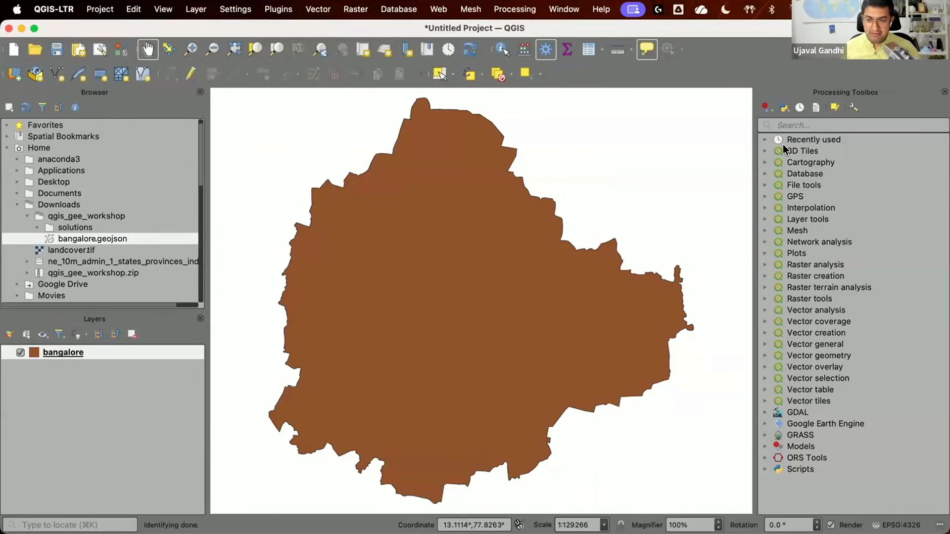
{"action": "left_click", "coordinate": [767, 109]}
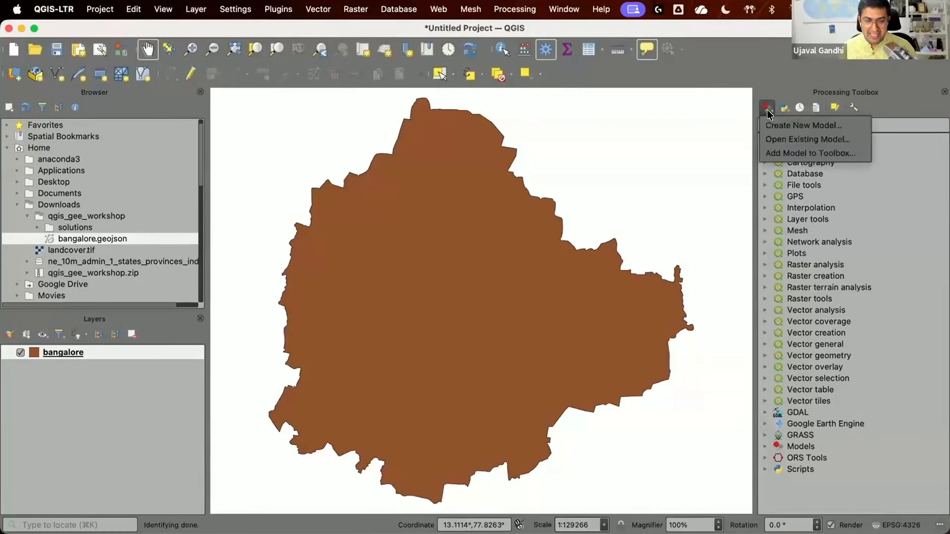
{"action": "left_click", "coordinate": [831, 126]}
{"action": "left_click_drag", "start_coordinate": [410, 28], "coordinate": [456, 66]}
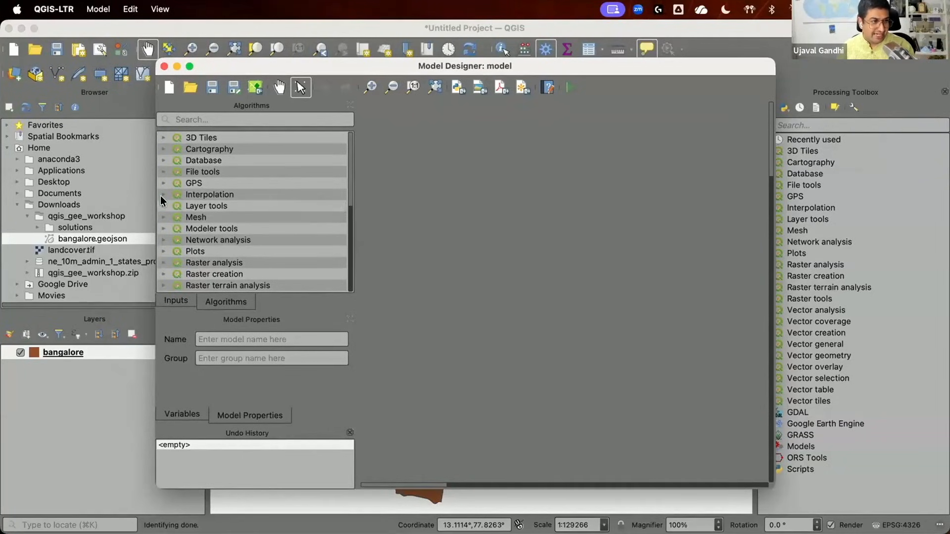
{"action": "scroll", "coordinate": [203, 171], "scroll_direction": "down", "scroll_amount": 5}
{"action": "scroll", "coordinate": [202, 171], "scroll_direction": "up", "scroll_amount": 5}
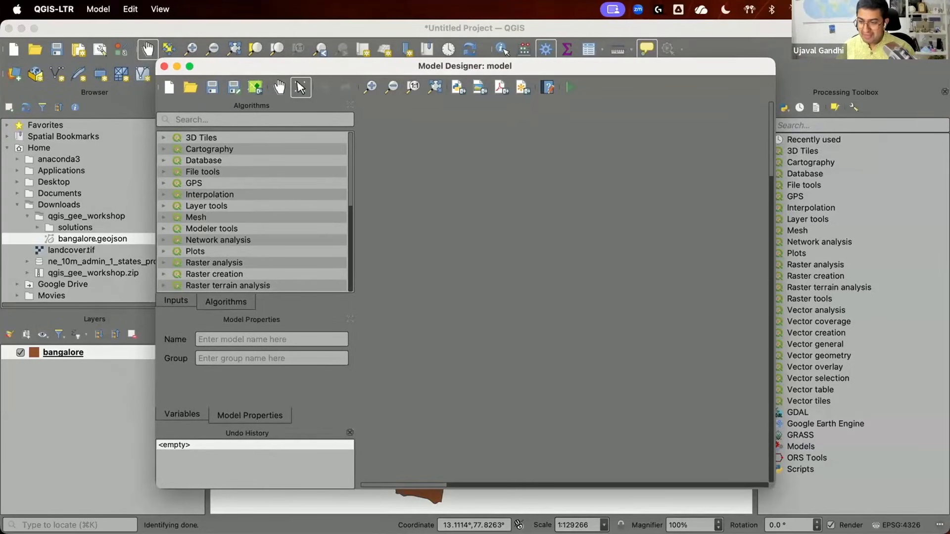
- Name the model Calculate Landcover Statistics in its properties
{"action": "left_click", "coordinate": [195, 338]}
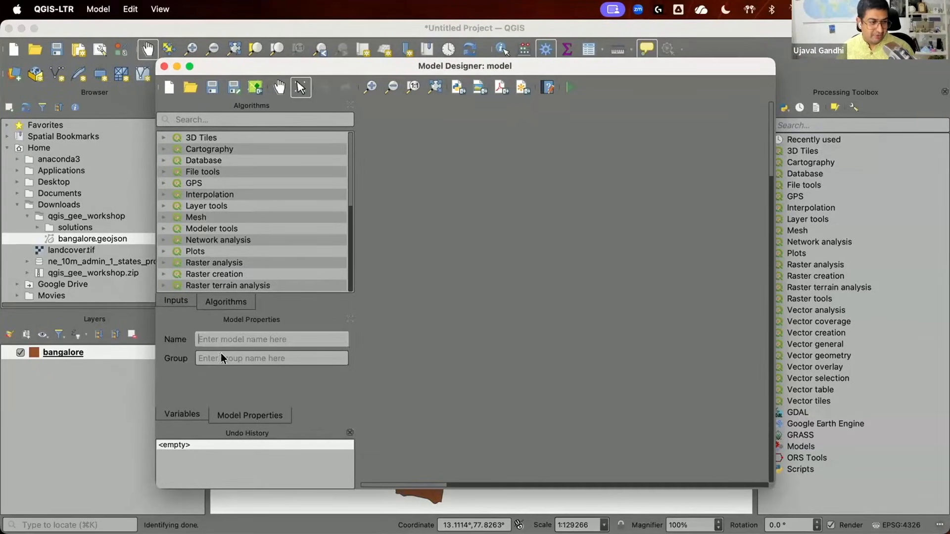
{"action": "type", "text": "Cal"}
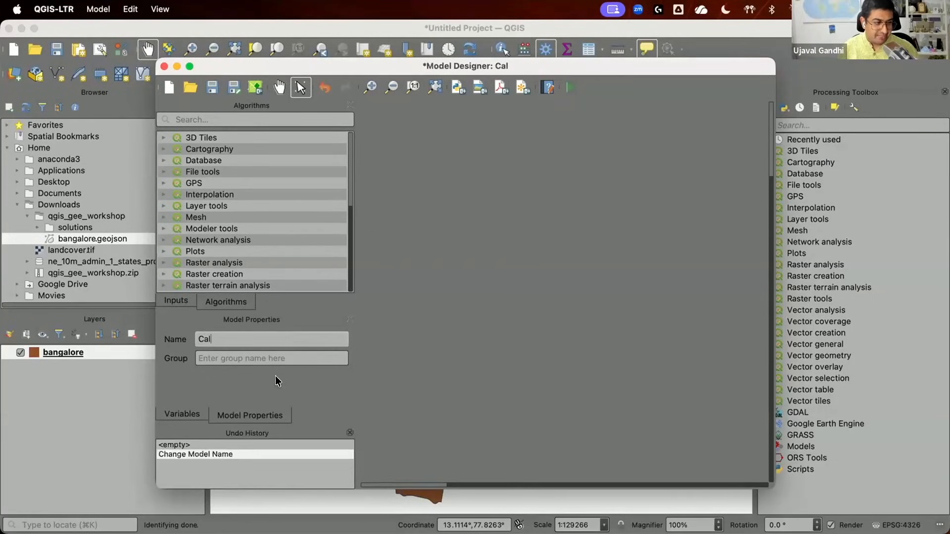
{"action": "type", "text": "culate Landc"}
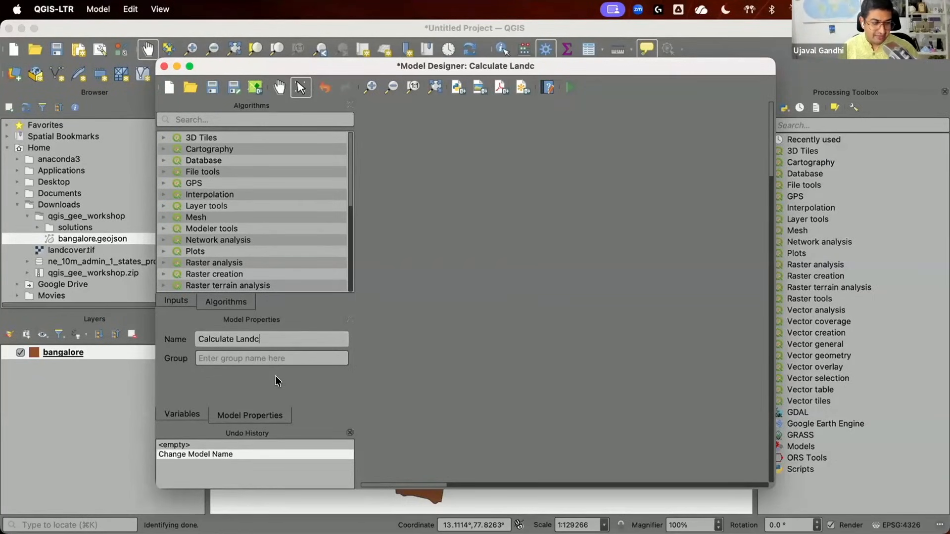
{"action": "type", "text": "over Stat"}
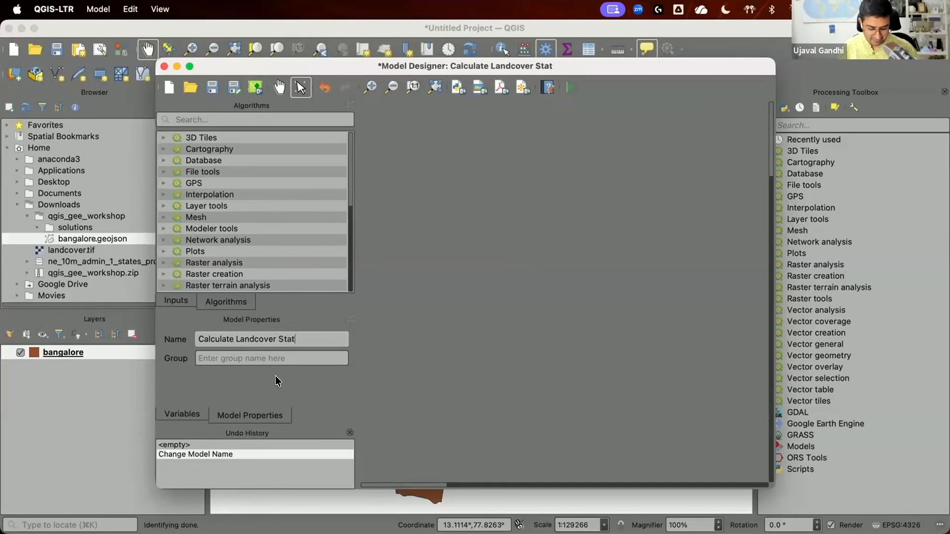
{"action": "type", "text": "istics"}
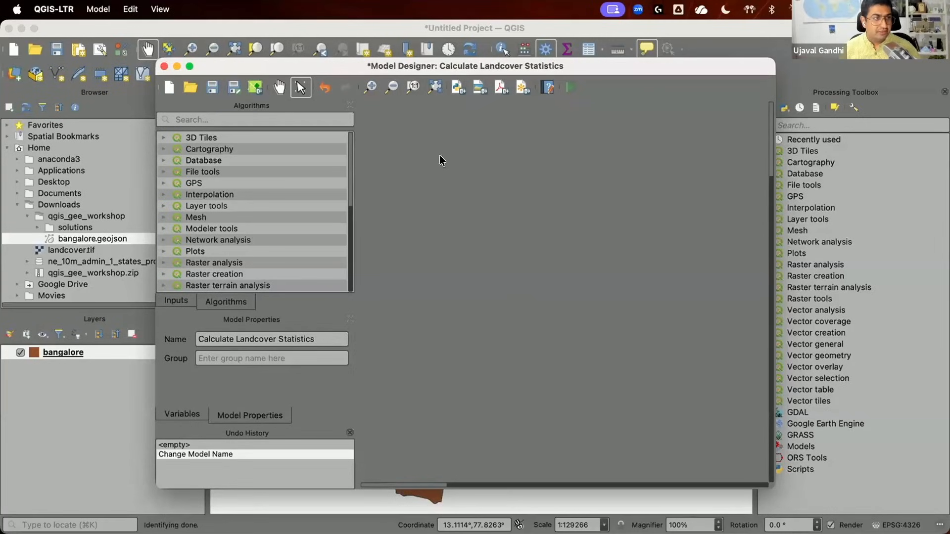
- Save the model in the models folder under the file name calculate_landcover_statistics_v2
{"action": "left_click", "coordinate": [208, 88]}
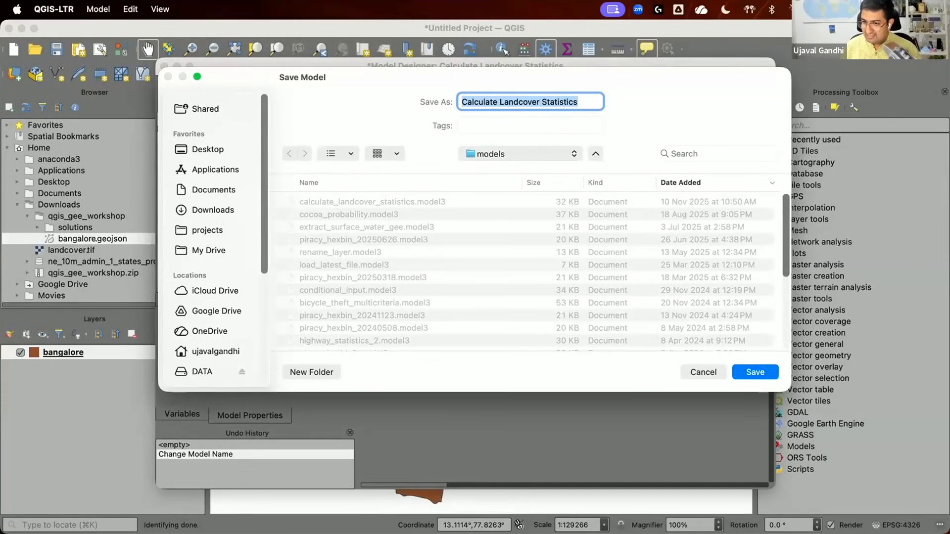
{"action": "key", "text": "Return"}
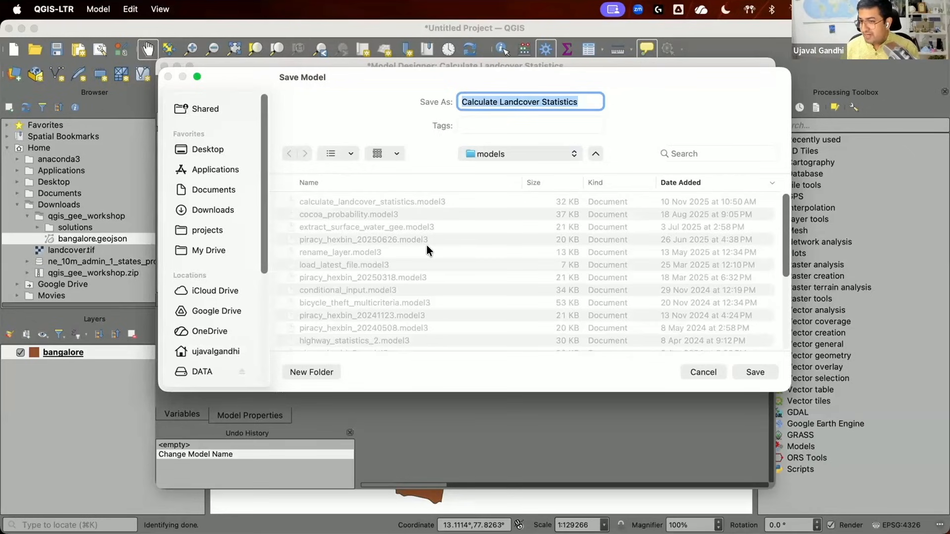
{"action": "type", "text": "cal"}
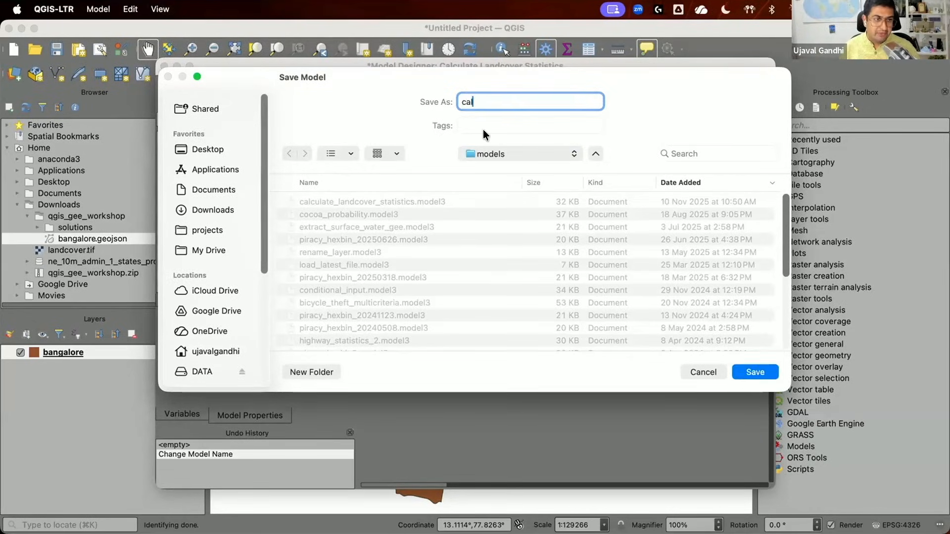
{"action": "type", "text": "culate_land"}
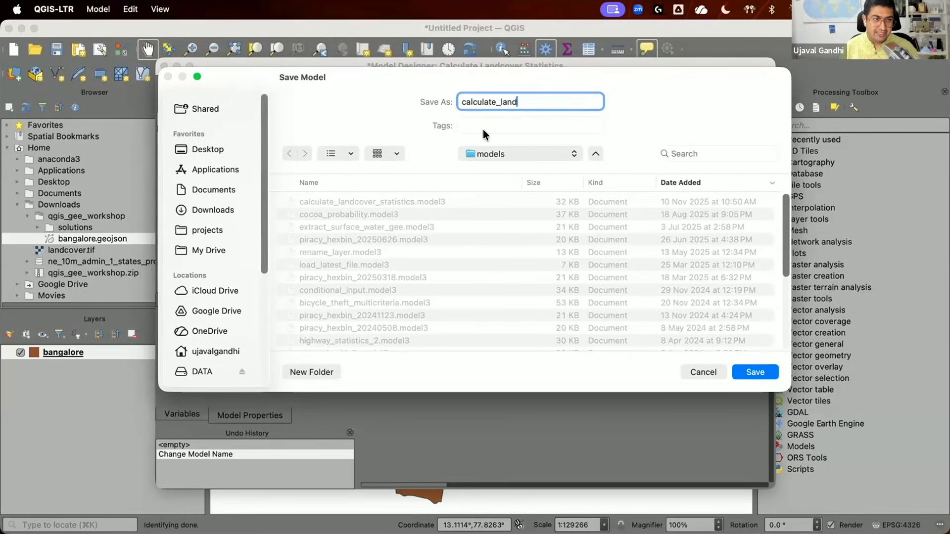
{"action": "type", "text": "cover_statis"}
{"action": "key", "text": "BackSpace"}
{"action": "type", "text": "istics"}
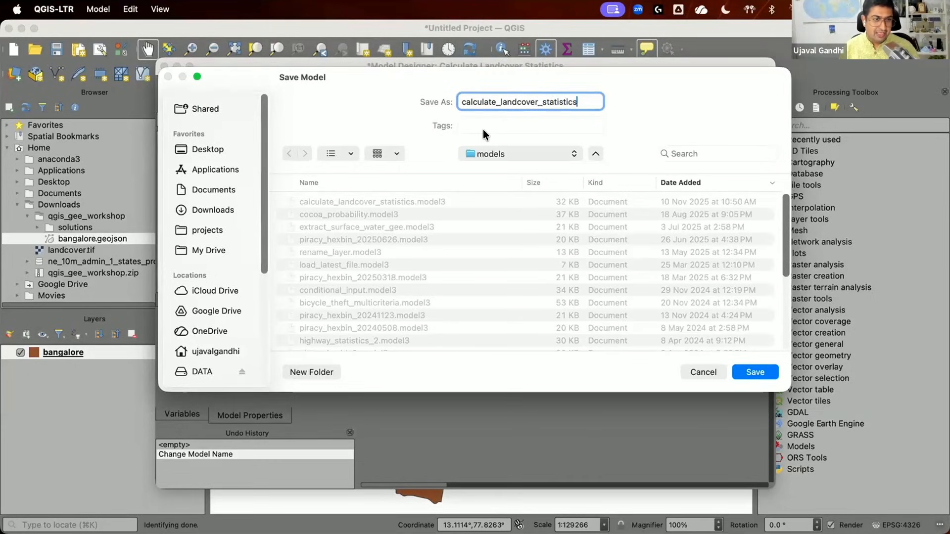
{"action": "type", "text": "_v2"}
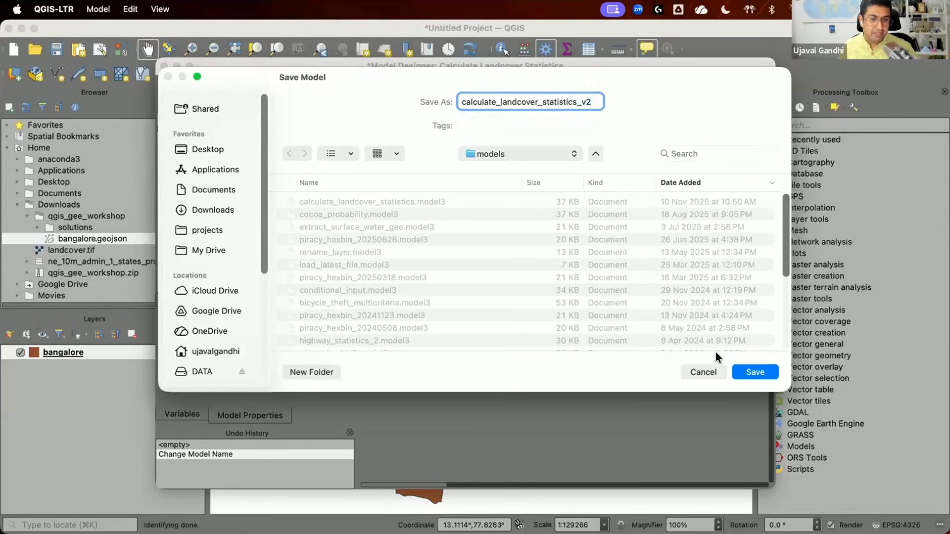
{"action": "left_click", "coordinate": [740, 368]}
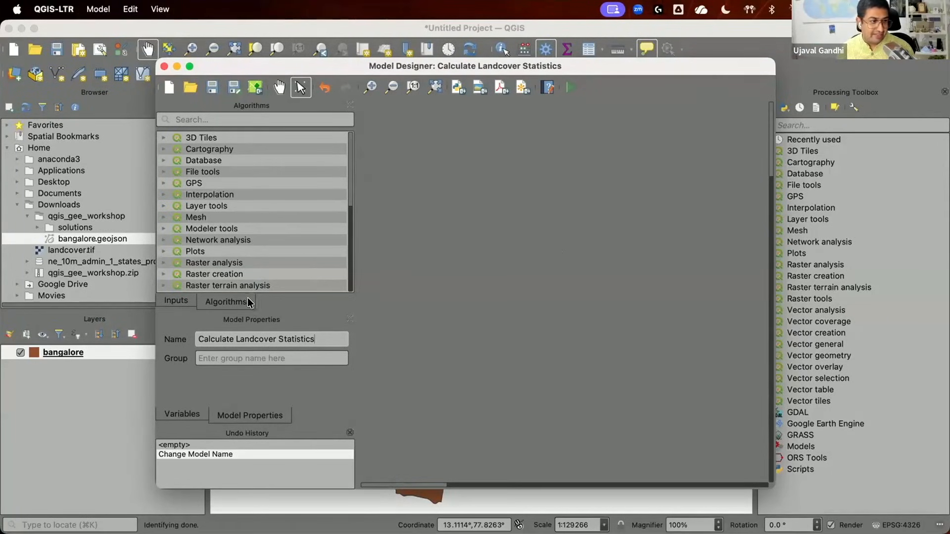
- Add a vector layer input described as Input Vector Layer with Polygon geometry type, and place it in the upper part of the model canvas
{"action": "left_click", "coordinate": [174, 302]}
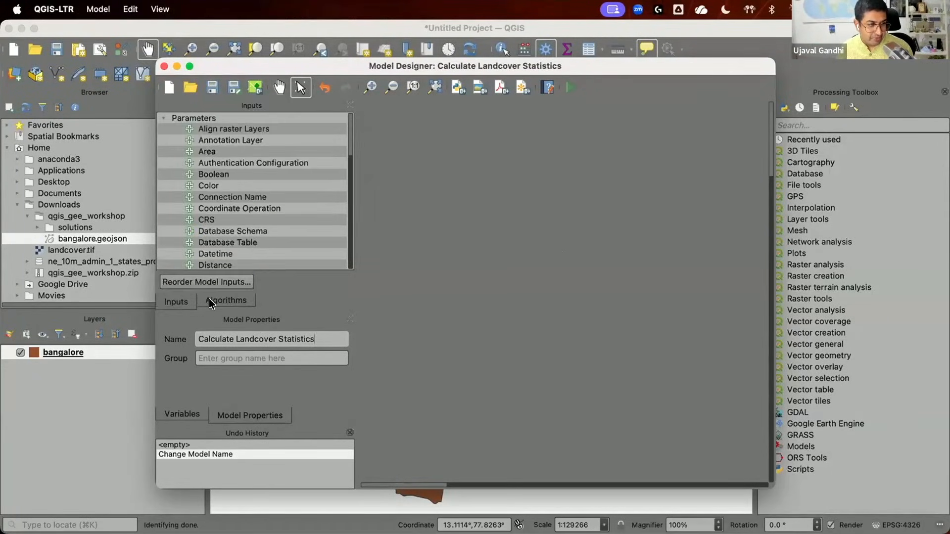
{"action": "scroll", "coordinate": [251, 204], "scroll_direction": "down", "scroll_amount": 10}
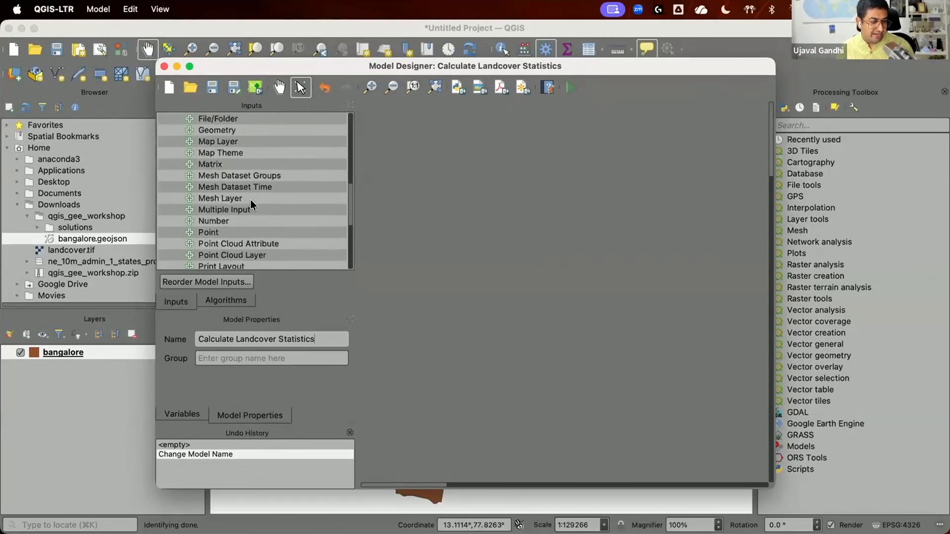
{"action": "scroll", "coordinate": [253, 223], "scroll_direction": "up", "scroll_amount": 5}
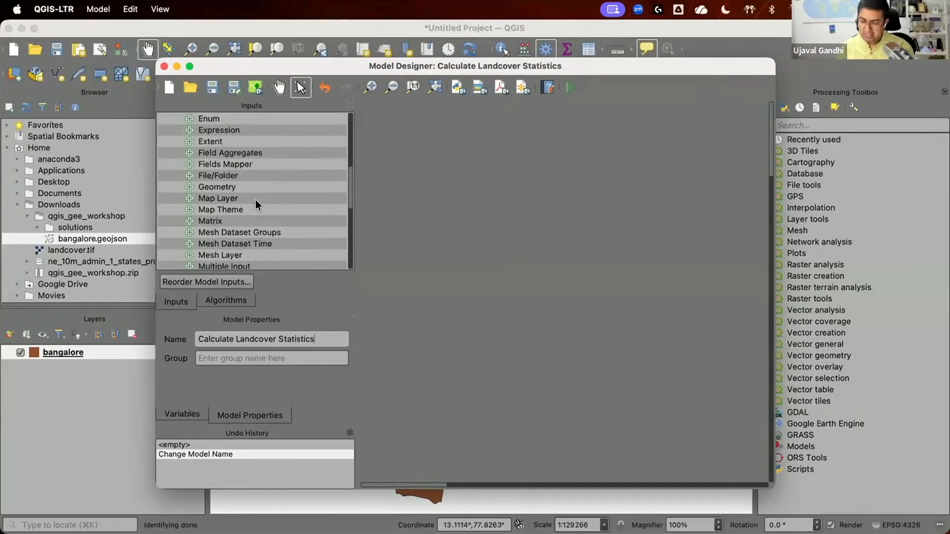
{"action": "scroll", "coordinate": [255, 200], "scroll_direction": "down", "scroll_amount": 5}
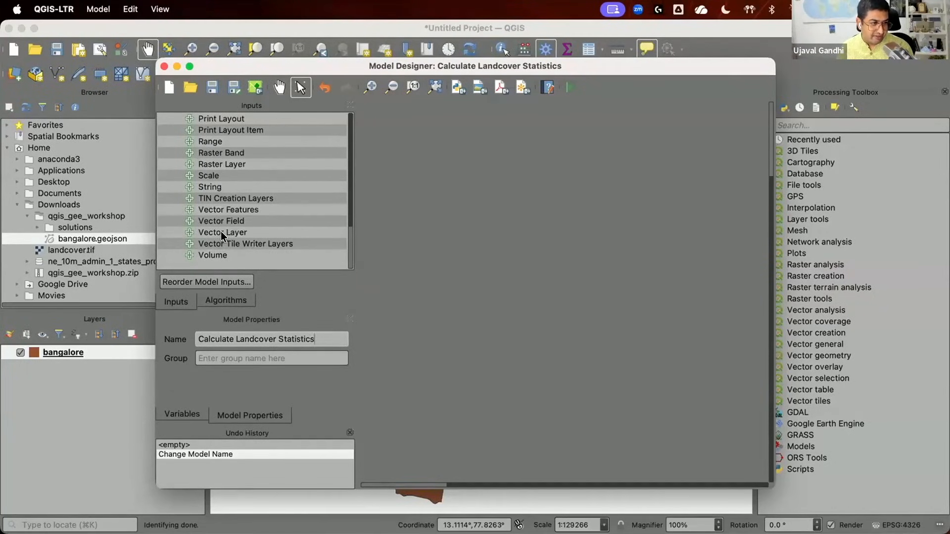
{"action": "left_click", "coordinate": [221, 231]}
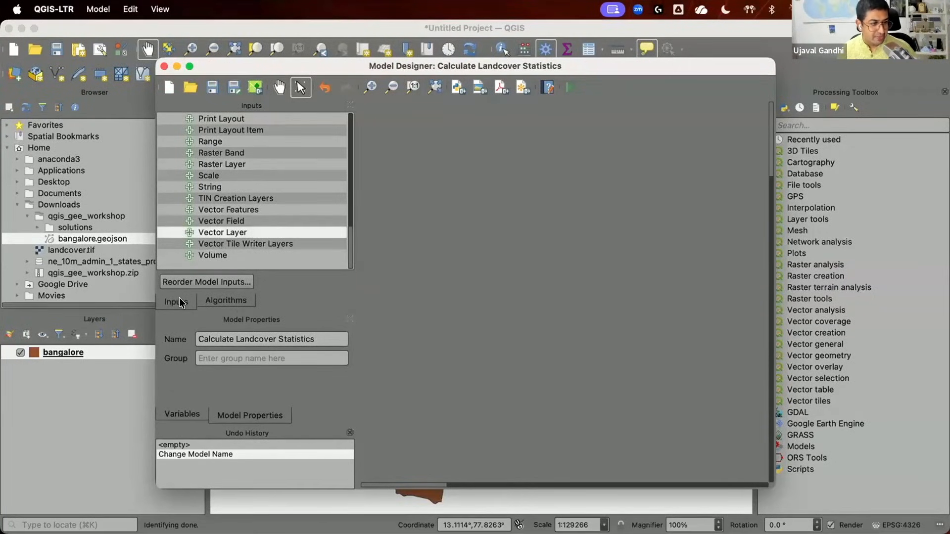
{"action": "left_click_drag", "start_coordinate": [229, 234], "coordinate": [519, 196]}
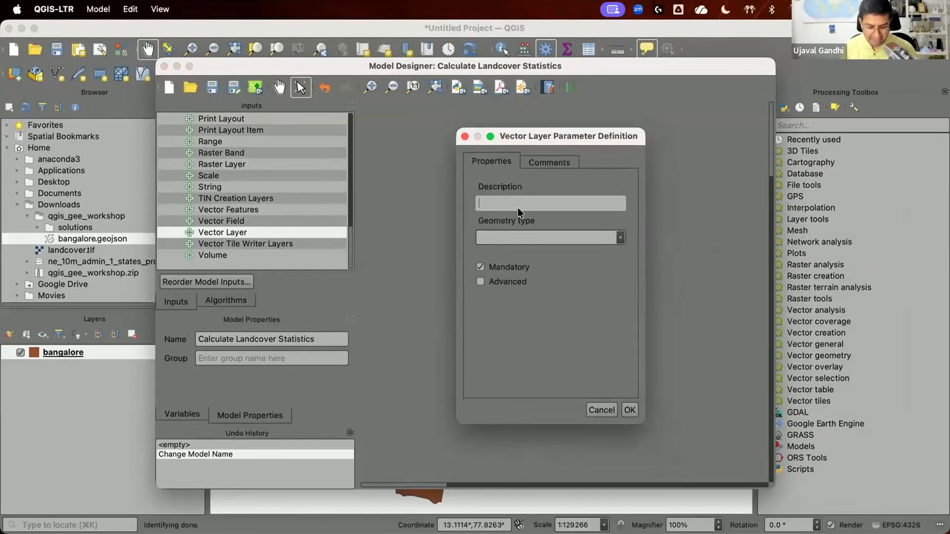
{"action": "type", "text": "Input Vector Layer"}
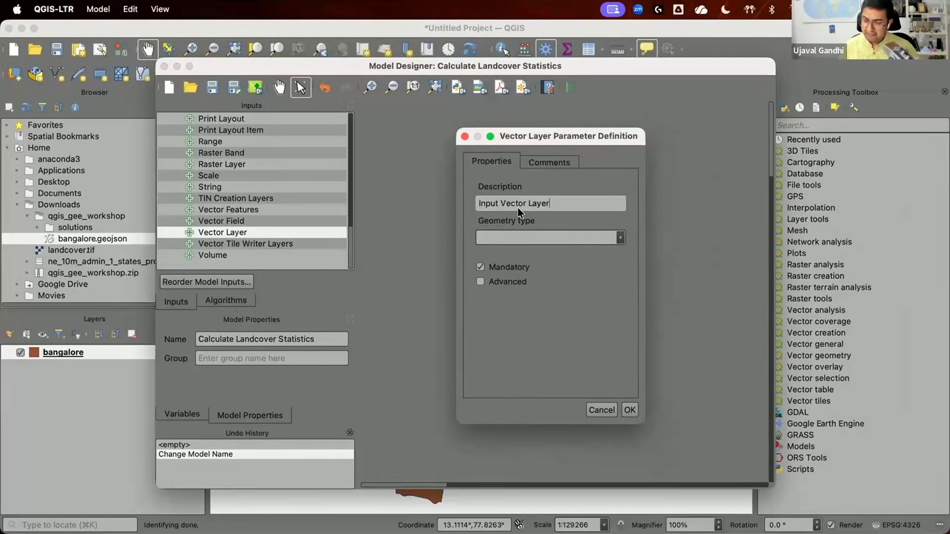
{"action": "left_click", "coordinate": [614, 238]}
{"action": "left_click", "coordinate": [479, 278]}
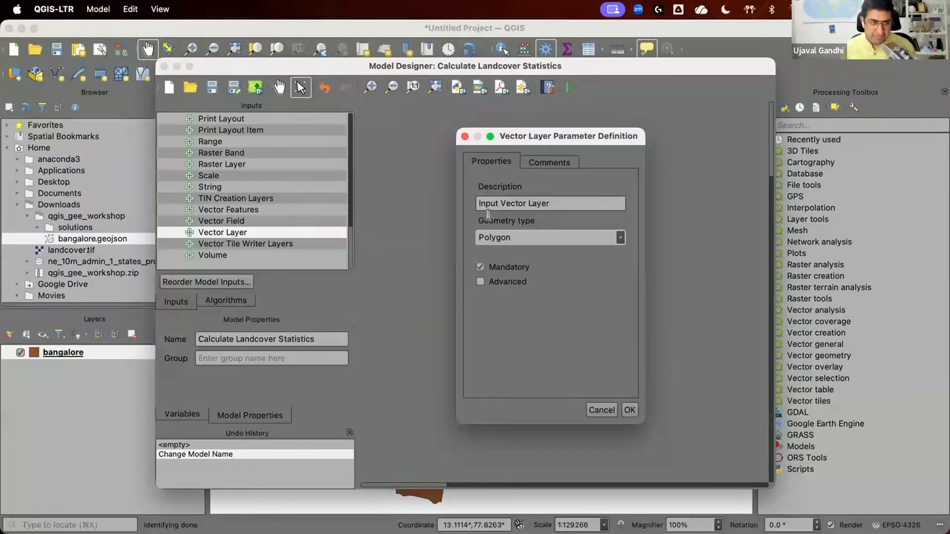
{"action": "double_click", "coordinate": [516, 203]}
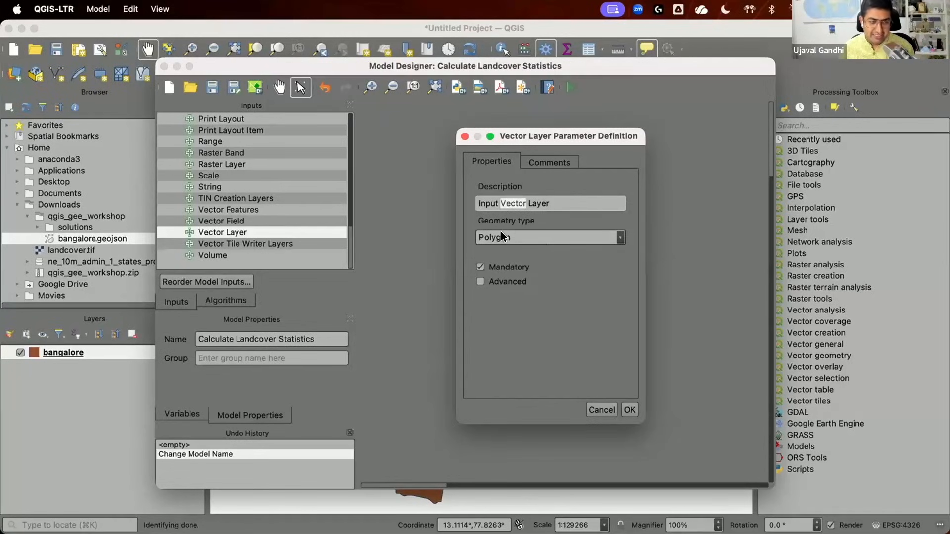
{"action": "left_click", "coordinate": [630, 410]}
{"action": "left_click_drag", "start_coordinate": [522, 191], "coordinate": [460, 158]}
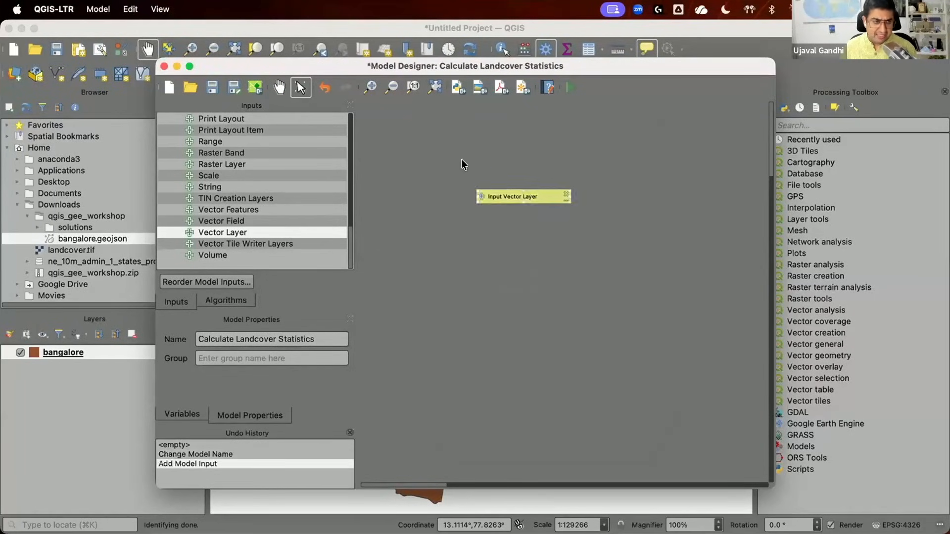
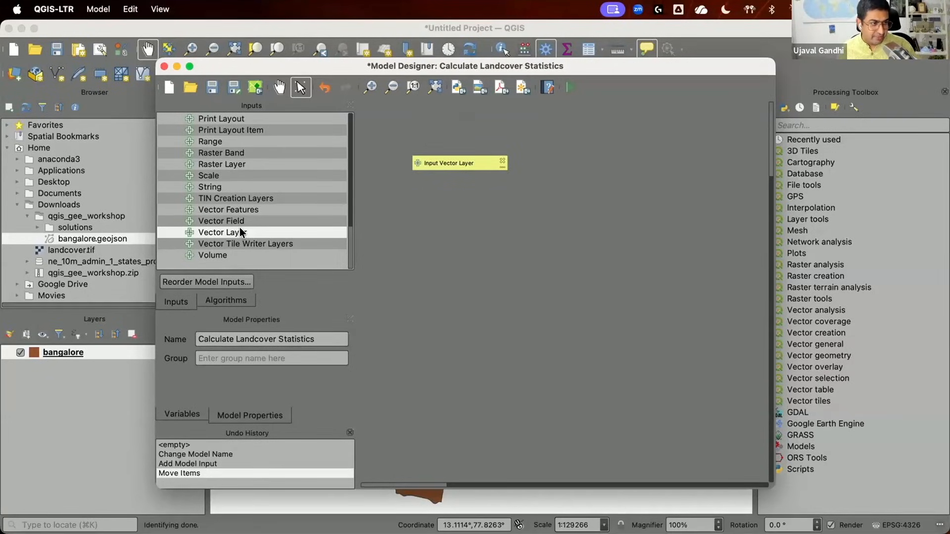
- Add a CRS input to the model and describe it as Projection for Area Calculation
{"action": "scroll", "coordinate": [239, 227], "scroll_direction": "up", "scroll_amount": 5}
{"action": "scroll", "coordinate": [239, 222], "scroll_direction": "up", "scroll_amount": 8}
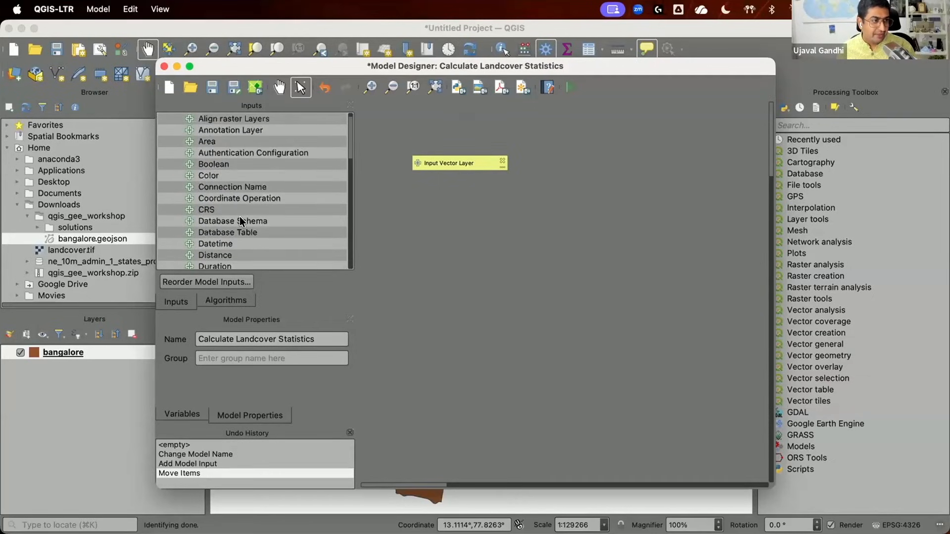
{"action": "left_click", "coordinate": [219, 210]}
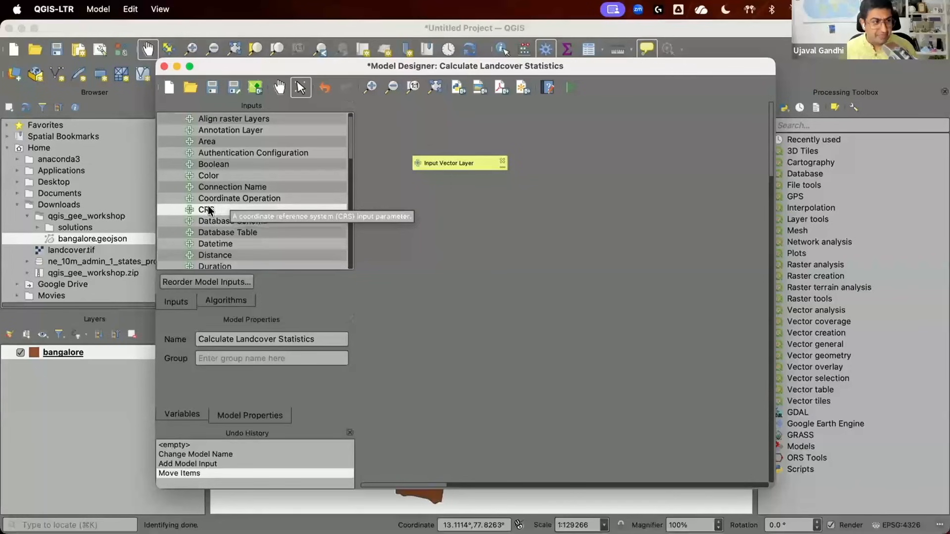
{"action": "left_click_drag", "start_coordinate": [217, 209], "coordinate": [520, 215]}
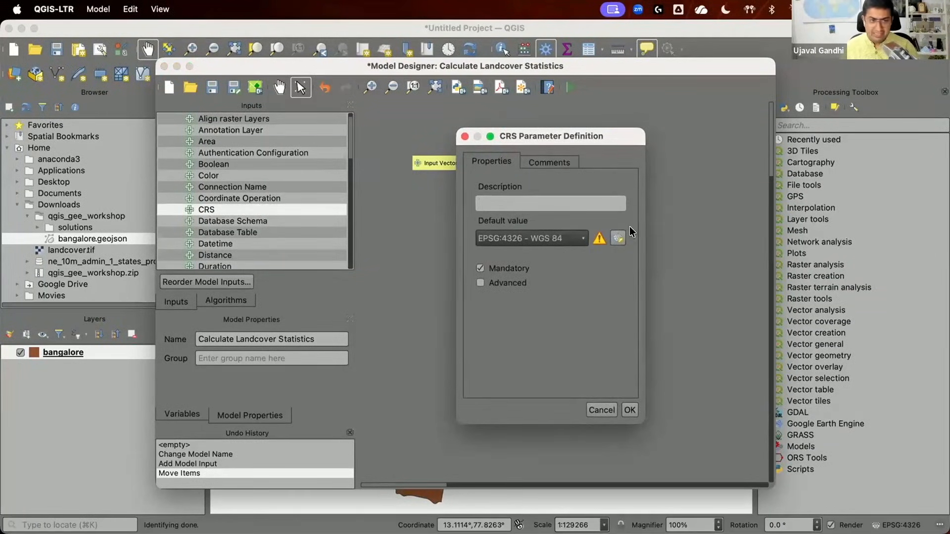
{"action": "type", "text": "Proje"}
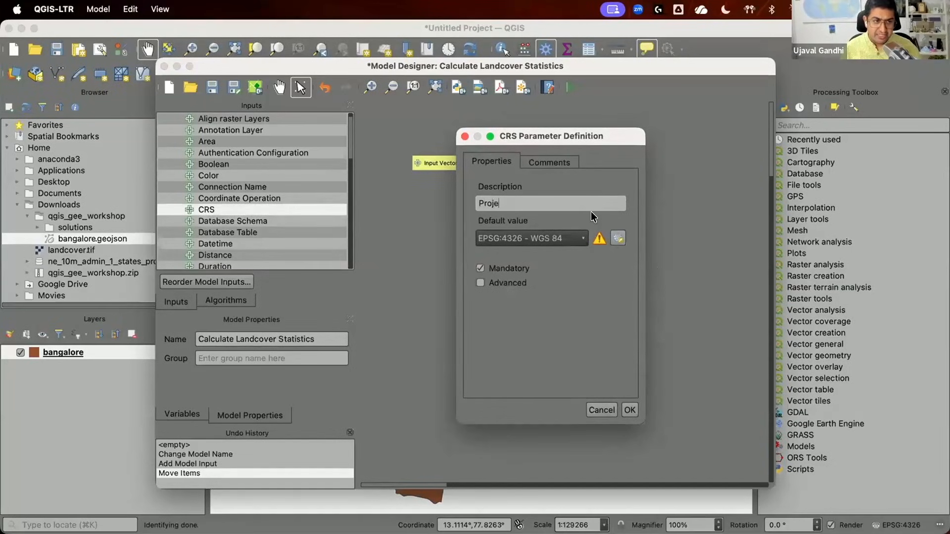
{"action": "type", "text": "ction for A"}
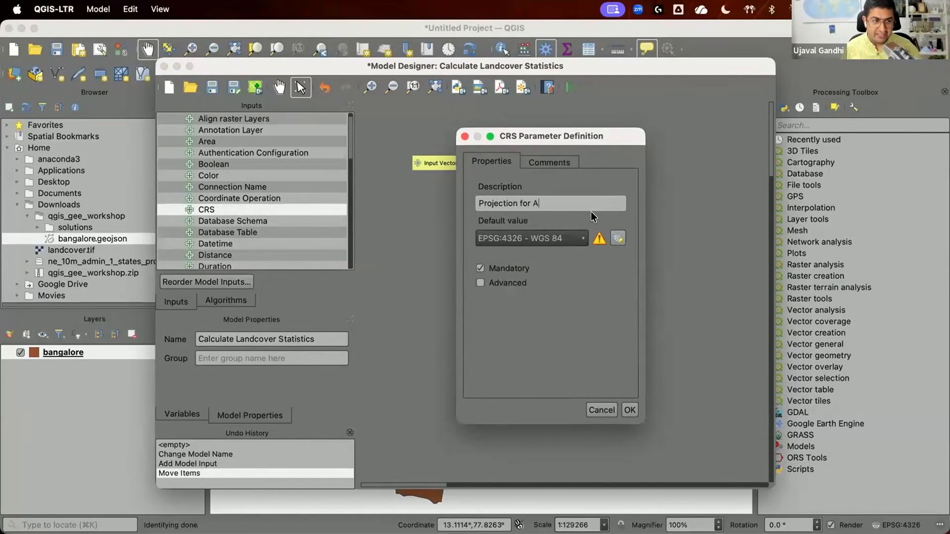
{"action": "type", "text": "rea Calculation"}
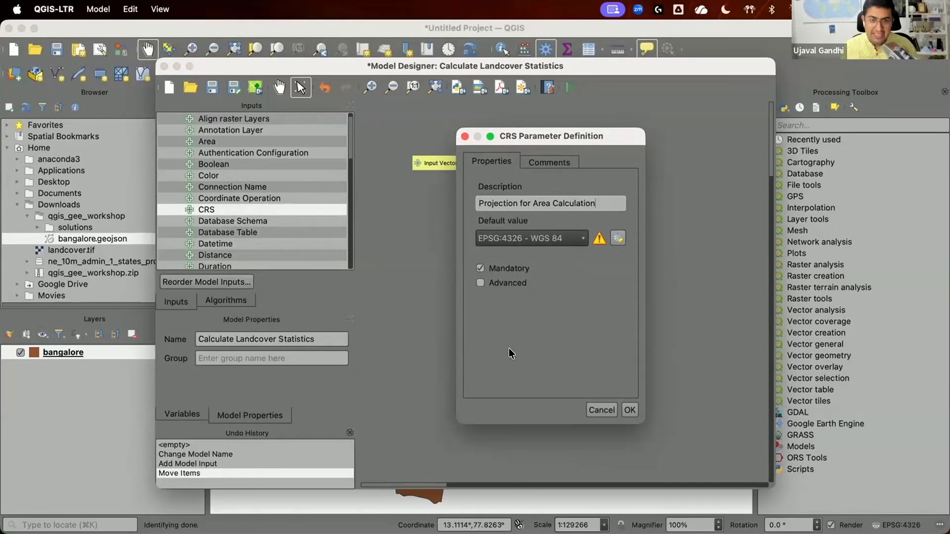
- Set the default value of the CRS input to EPSG:32643 - WGS 84 / UTM zone 43N
{"action": "left_click", "coordinate": [575, 230]}
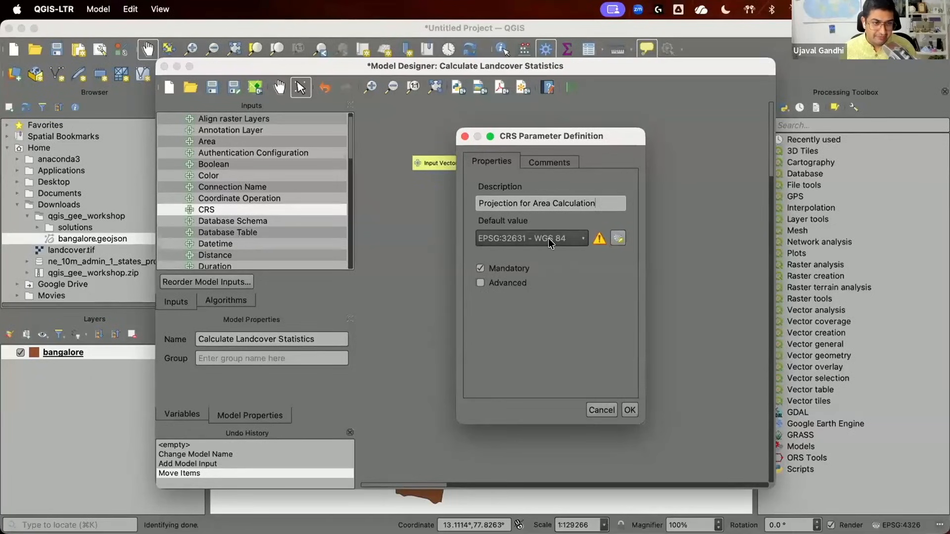
{"action": "left_click", "coordinate": [618, 238]}
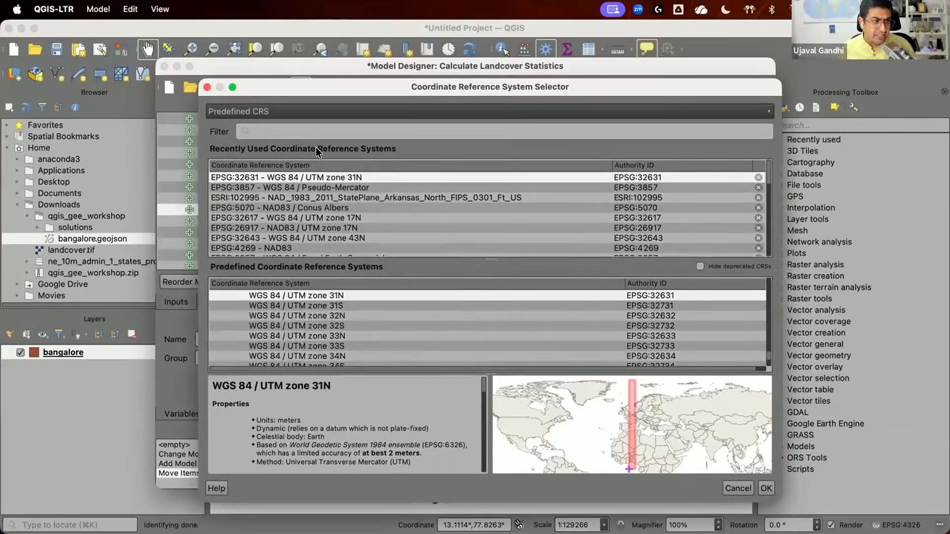
{"action": "type", "text": "32643"}
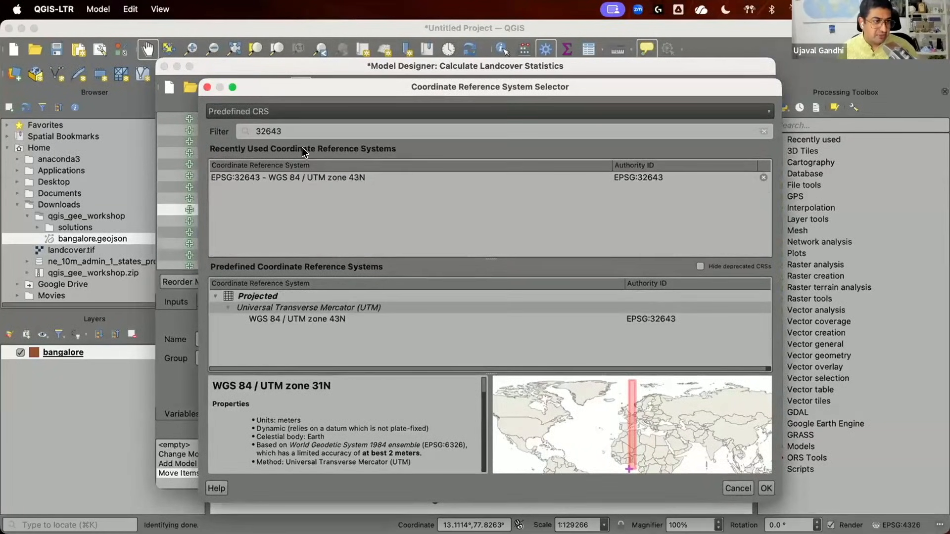
{"action": "left_click", "coordinate": [301, 176]}
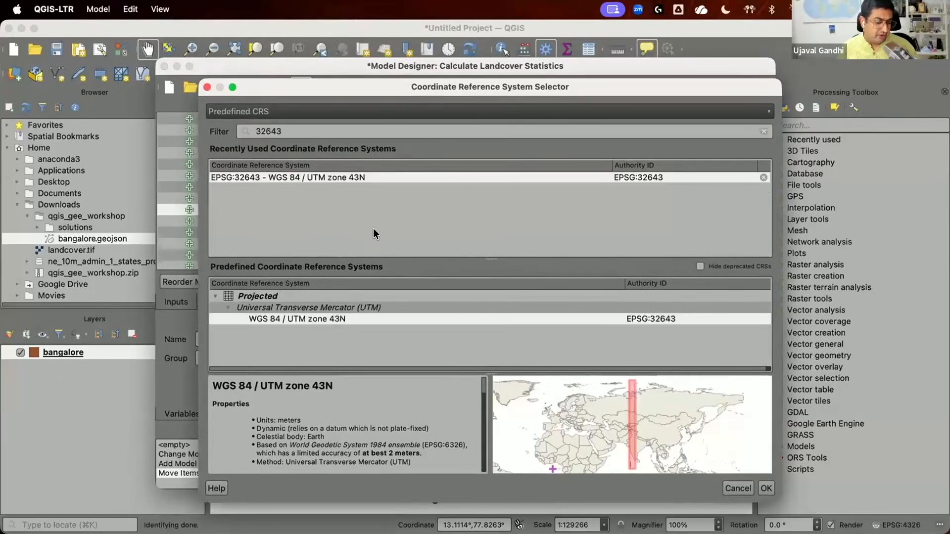
{"action": "left_click", "coordinate": [764, 489]}
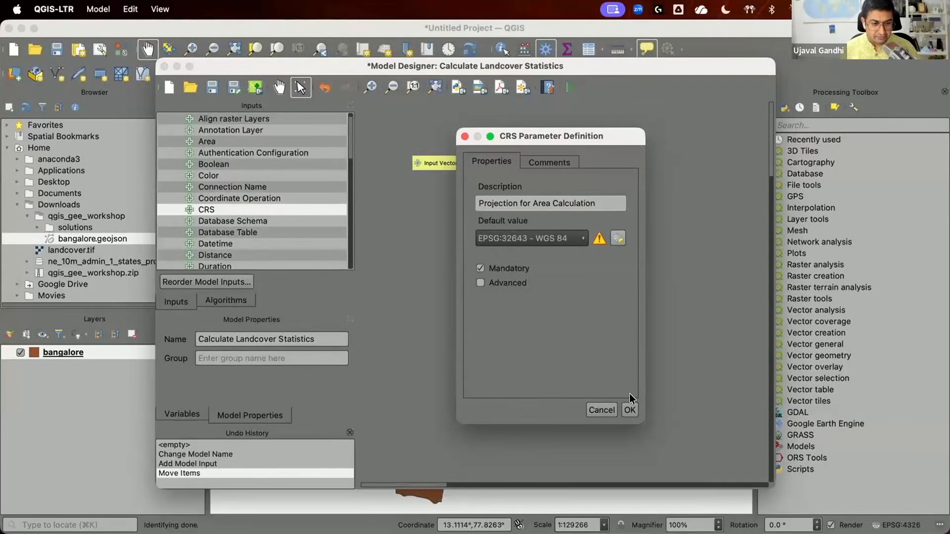
- Accept the CRS input, place it directly below Input Vector Layer on the canvas, and save the model
{"action": "left_click", "coordinate": [629, 410]}
{"action": "left_click_drag", "start_coordinate": [515, 209], "coordinate": [456, 216]}
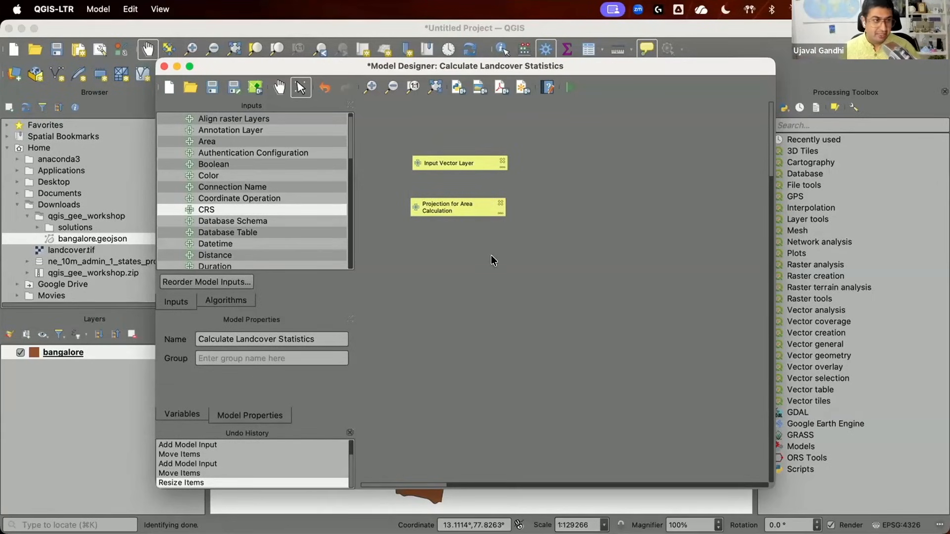
{"action": "left_click", "coordinate": [220, 86]}
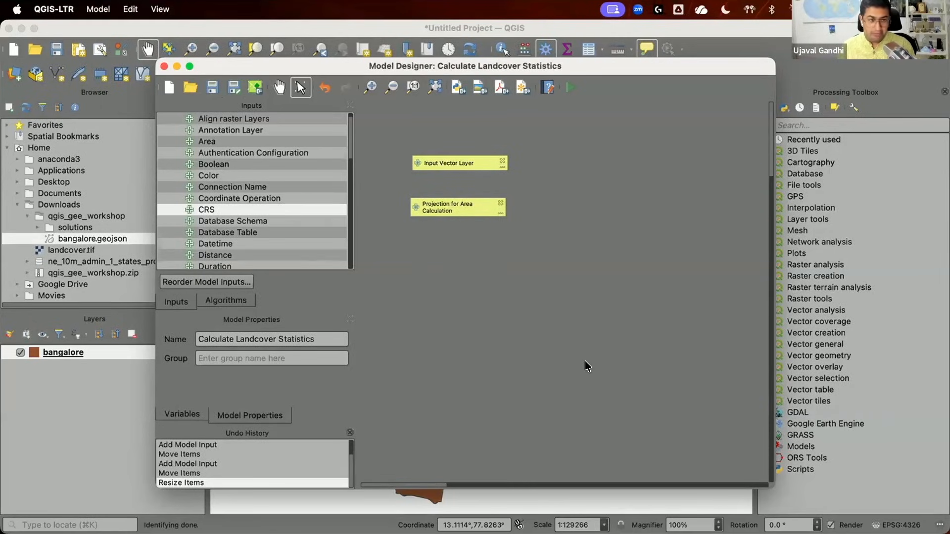
- Find the Reproject layer algorithm for vectors and place it on the canvas below the two inputs
{"action": "left_click", "coordinate": [233, 300]}
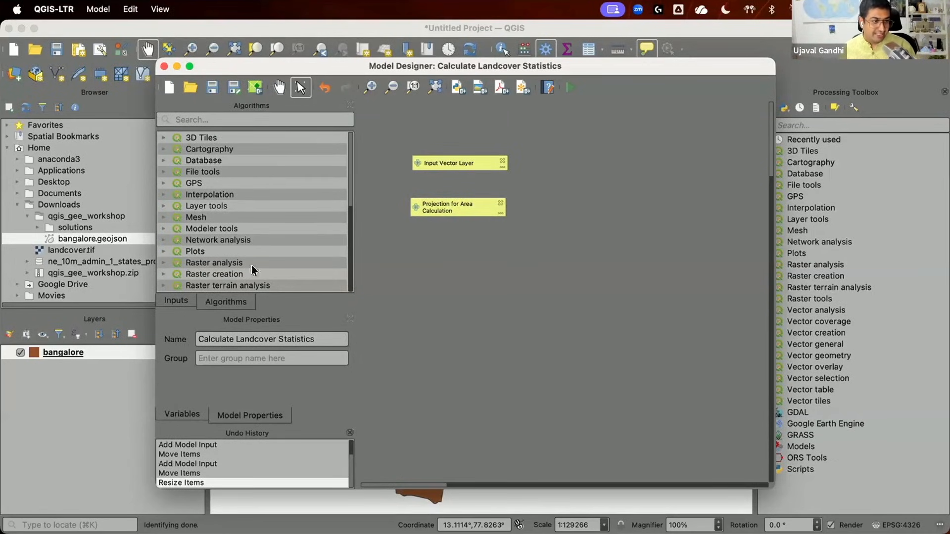
{"action": "left_click", "coordinate": [226, 121]}
{"action": "type", "text": "reproj"}
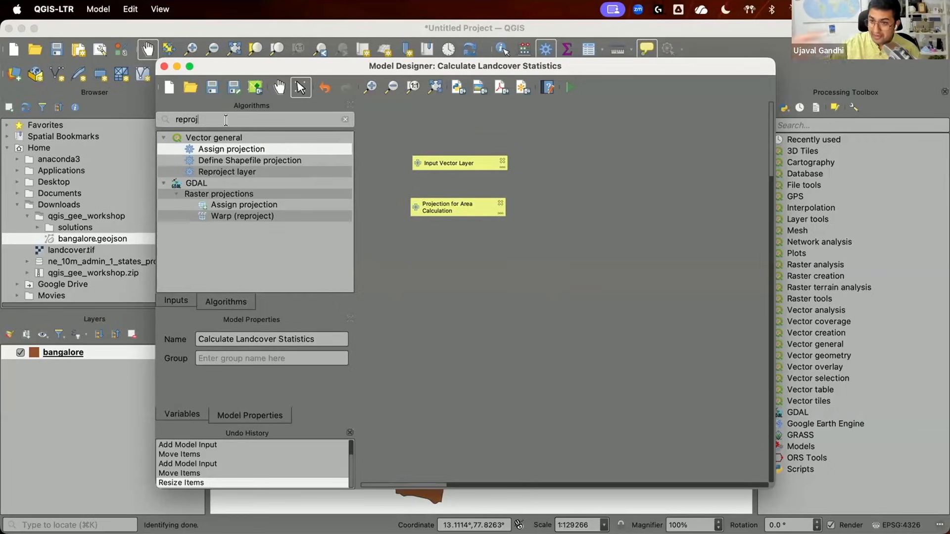
{"action": "left_click", "coordinate": [226, 171]}
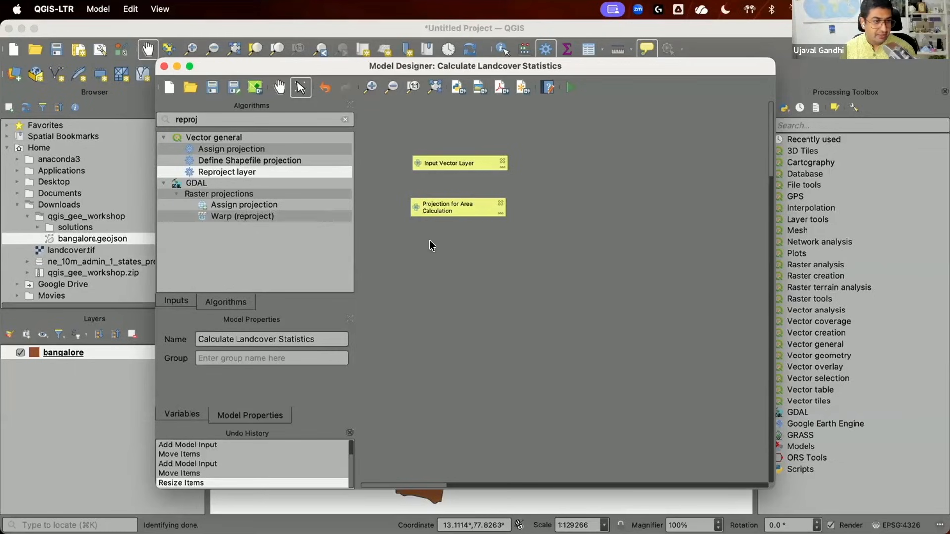
{"action": "left_click_drag", "start_coordinate": [266, 169], "coordinate": [600, 297]}
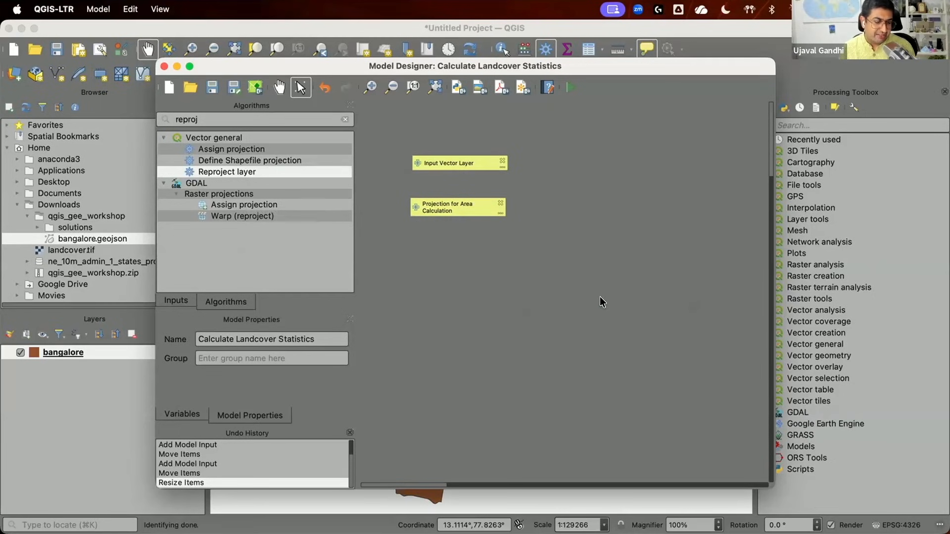
{"action": "left_click_drag", "start_coordinate": [733, 509], "coordinate": [708, 431]}
{"action": "left_click_drag", "start_coordinate": [560, 87], "coordinate": [582, 104]}
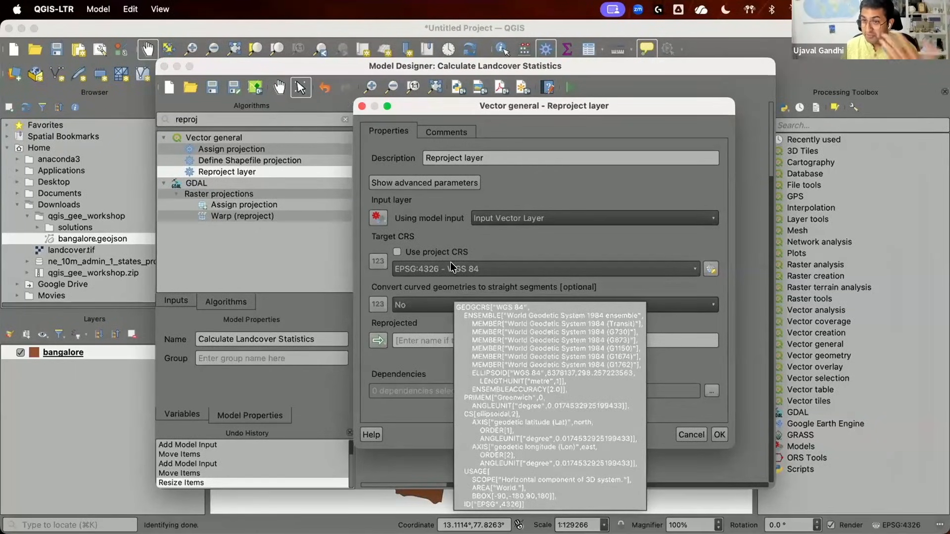
- Take the algorithm's Target CRS from the model input Projection for Area Calculation and name its output reprojected
{"action": "left_click", "coordinate": [378, 259]}
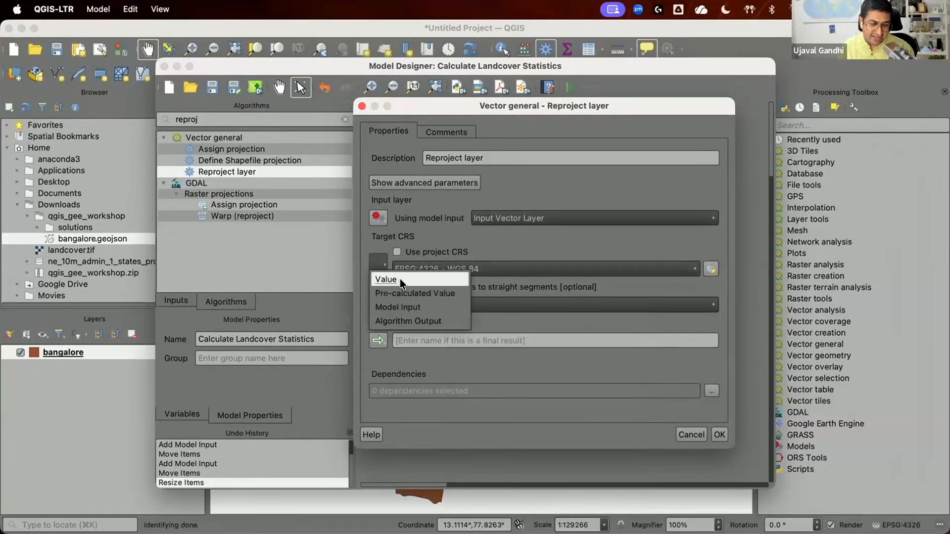
{"action": "left_click", "coordinate": [408, 307]}
{"action": "left_click", "coordinate": [519, 260]}
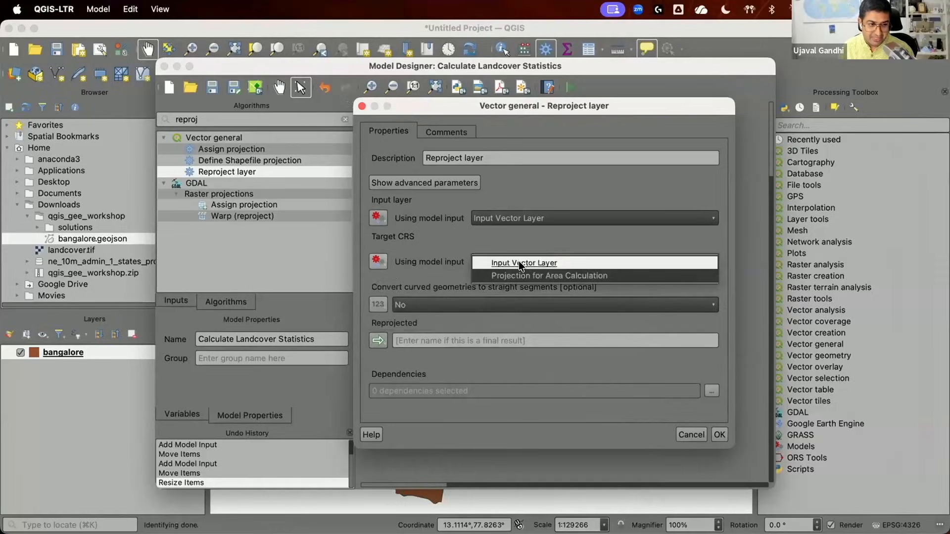
{"action": "left_click", "coordinate": [518, 275]}
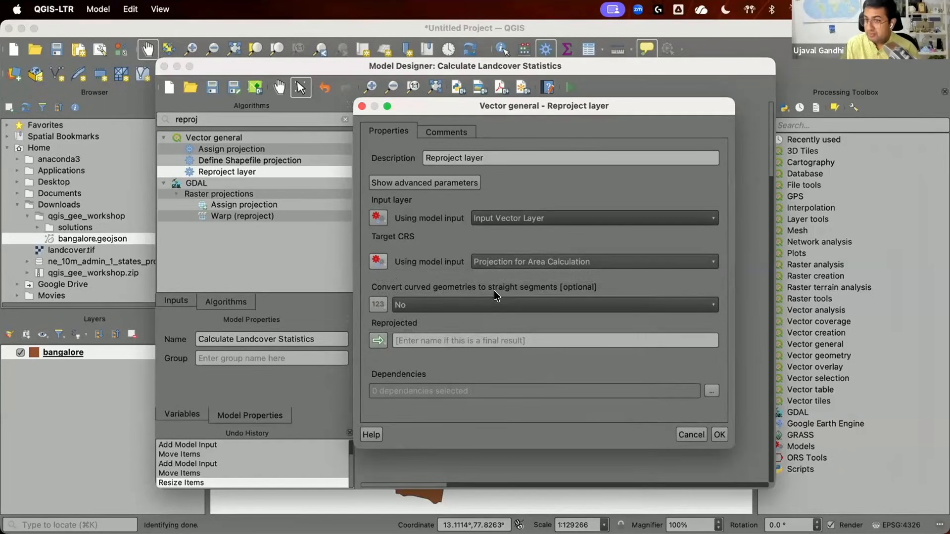
{"action": "left_click", "coordinate": [508, 336]}
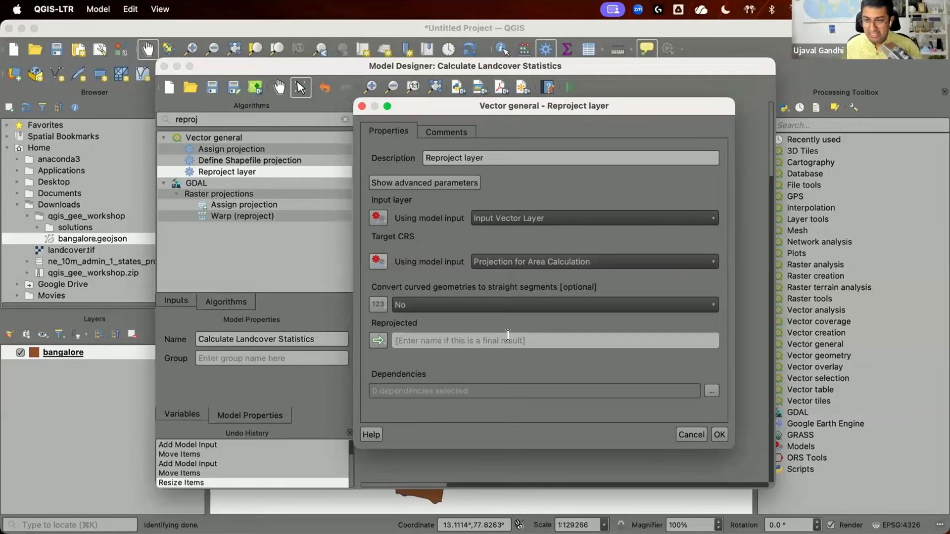
{"action": "left_click", "coordinate": [483, 341]}
{"action": "type", "text": "reprojected"}
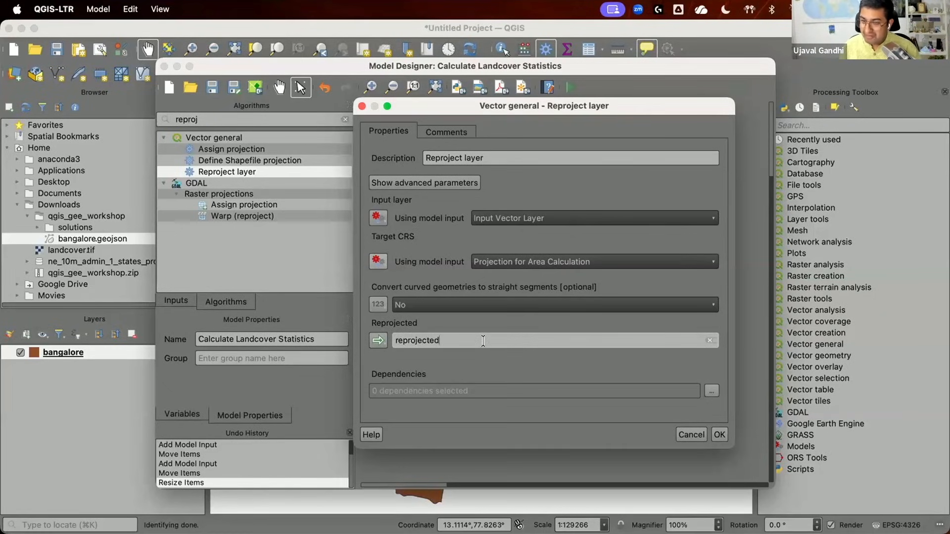
{"action": "left_click", "coordinate": [719, 434]}
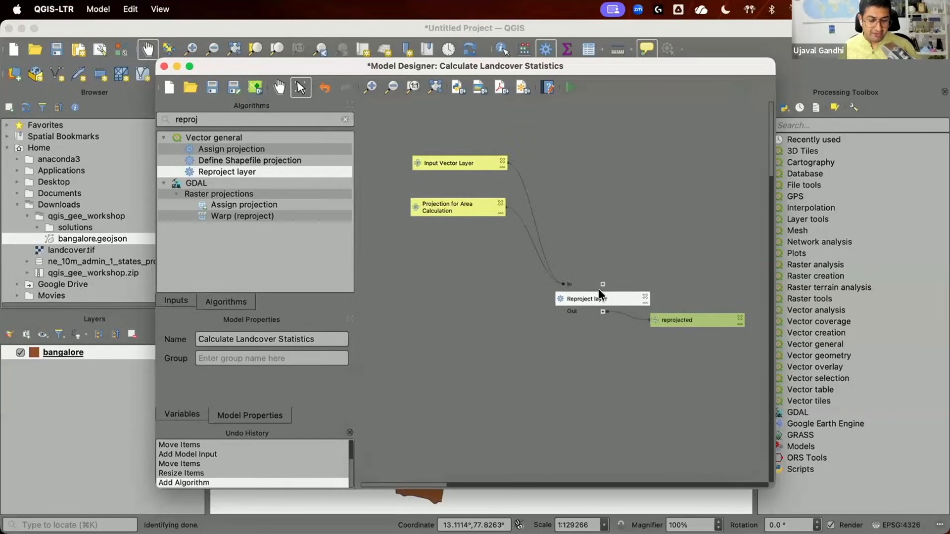
- Move the Reproject layer algorithm up on the canvas, closer to the two inputs, and save the model
{"action": "left_click_drag", "start_coordinate": [598, 299], "coordinate": [597, 249]}
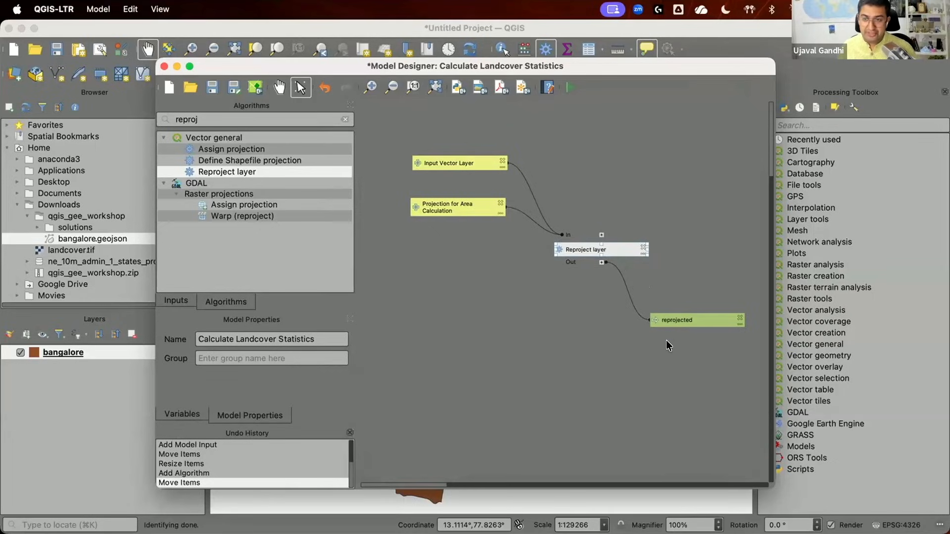
{"action": "left_click", "coordinate": [207, 85]}
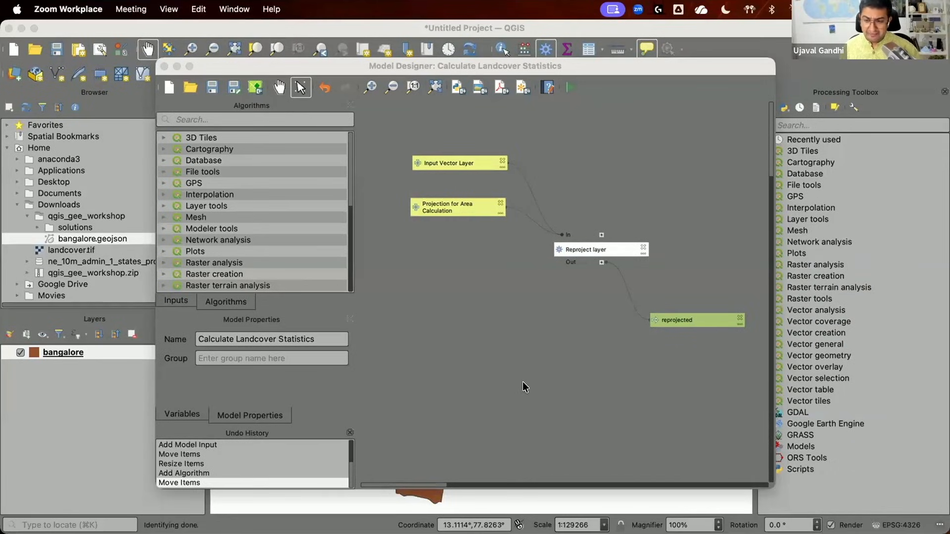
{"action": "left_click", "coordinate": [214, 88]}
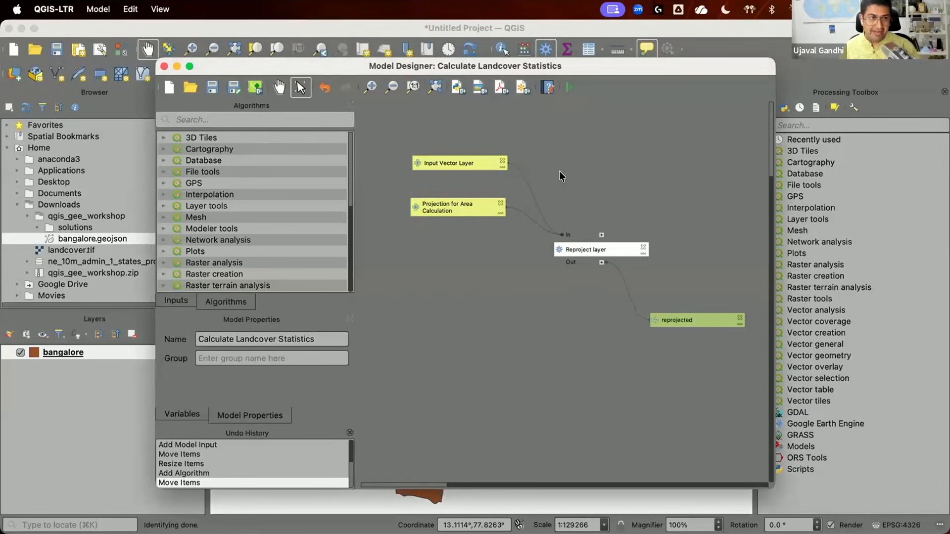
- Test-run the model on the bangalore layer with Projection for Area Calculation at EPSG:32643 - WGS 84 / UTM zone 43N
{"action": "left_click", "coordinate": [571, 89]}
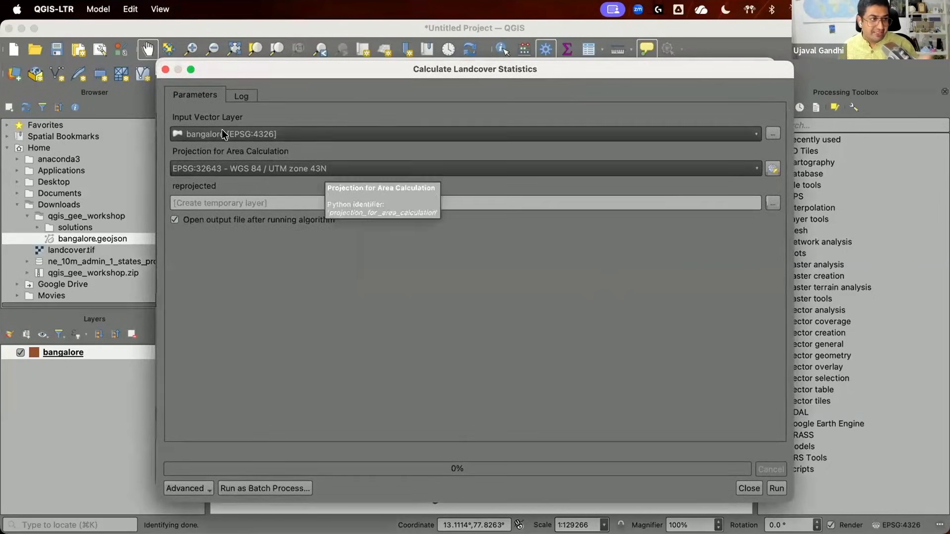
{"action": "left_click", "coordinate": [327, 169]}
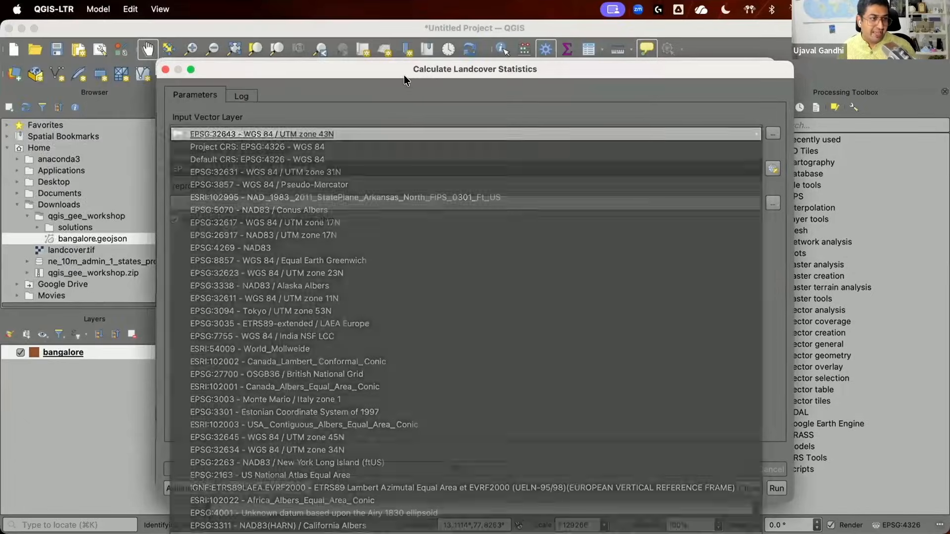
{"action": "left_click", "coordinate": [404, 76]}
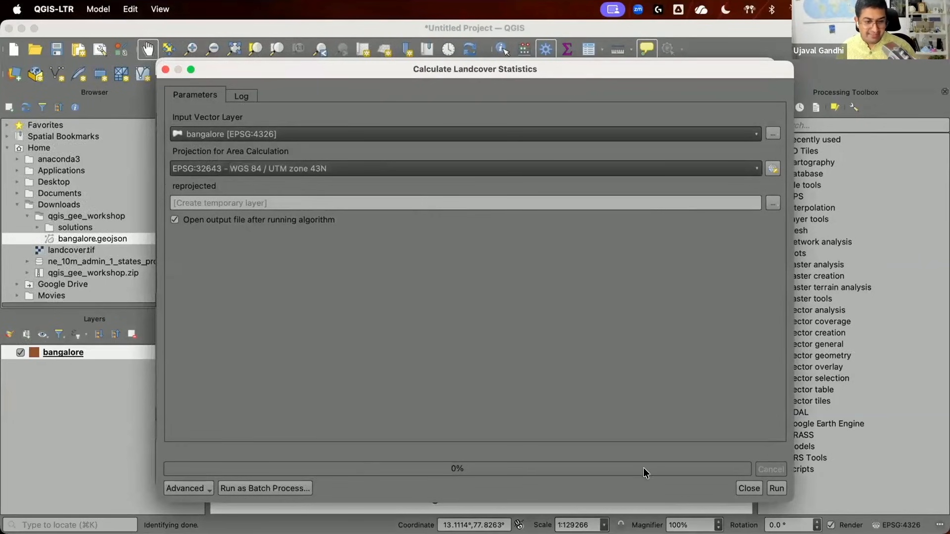
{"action": "left_click", "coordinate": [774, 481]}
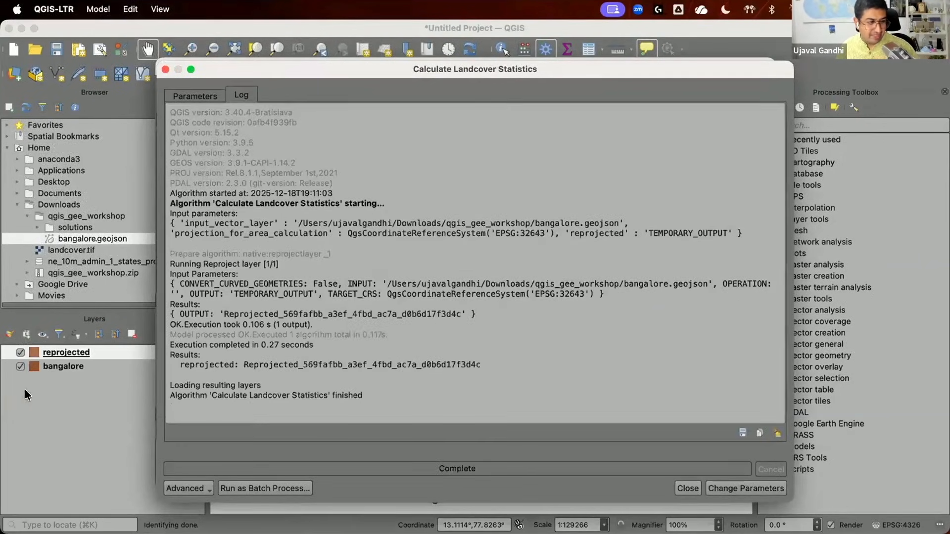
{"action": "left_click", "coordinate": [687, 489]}
{"action": "left_click", "coordinate": [142, 396]}
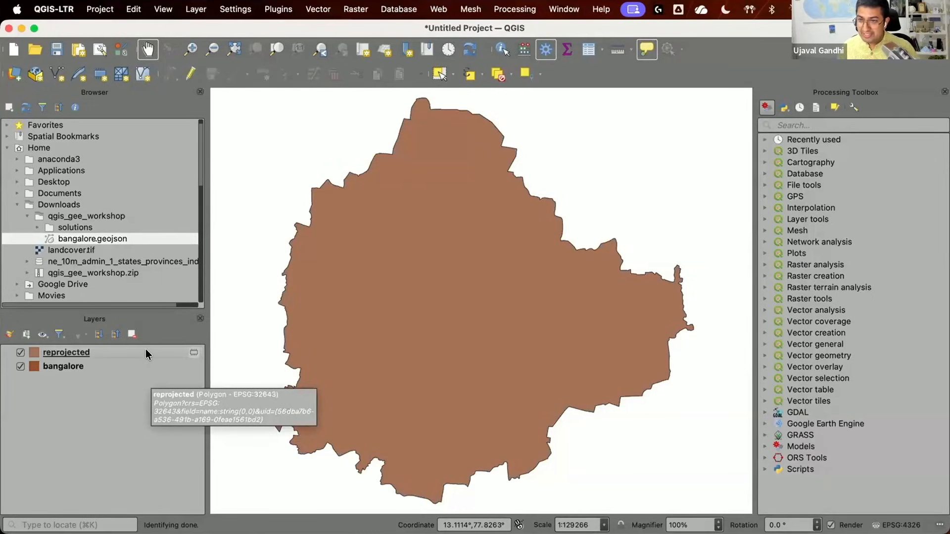
- Rerun the model with Projection for Area Calculation set to EPSG:3857 - WGS 84 / Pseudo-Mercator, and remove both reprojected layers from the project
{"action": "key", "text": "super+grave"}
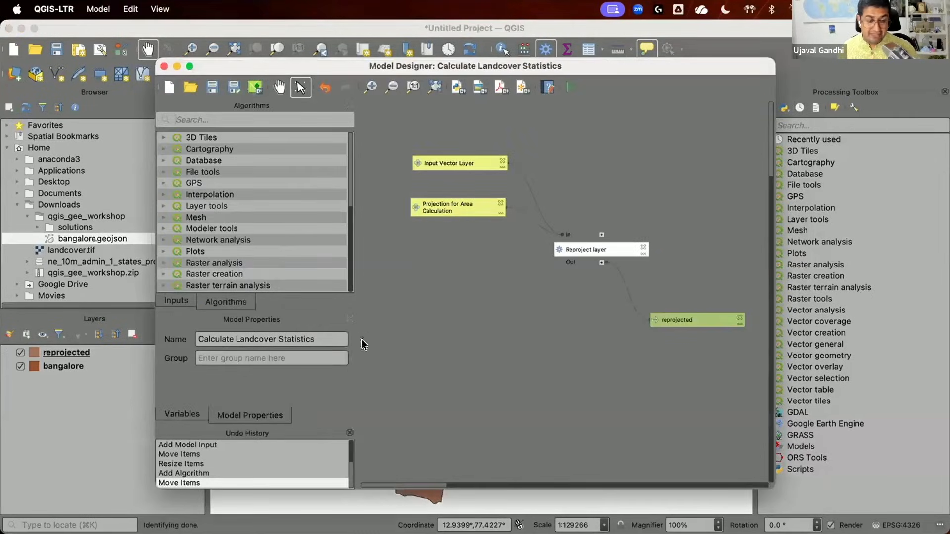
{"action": "left_click", "coordinate": [571, 87]}
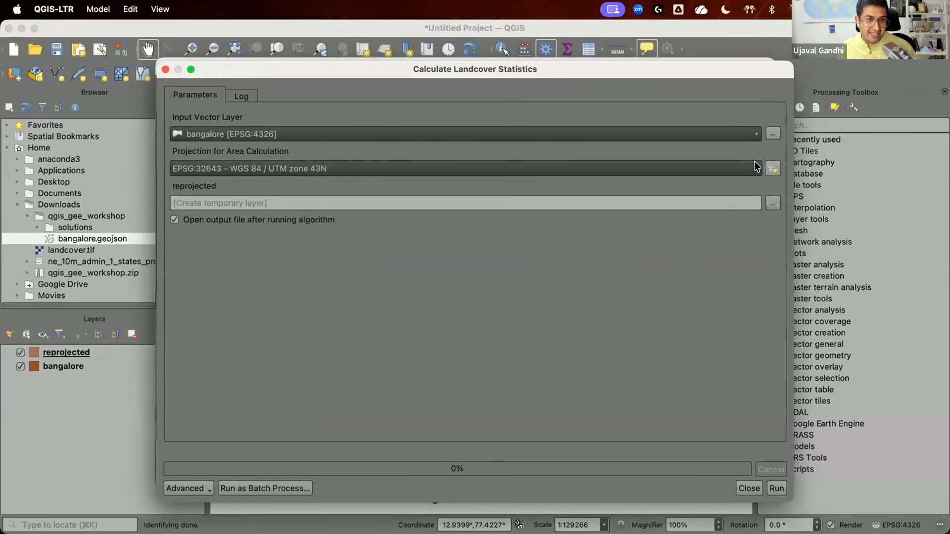
{"action": "left_click", "coordinate": [712, 168]}
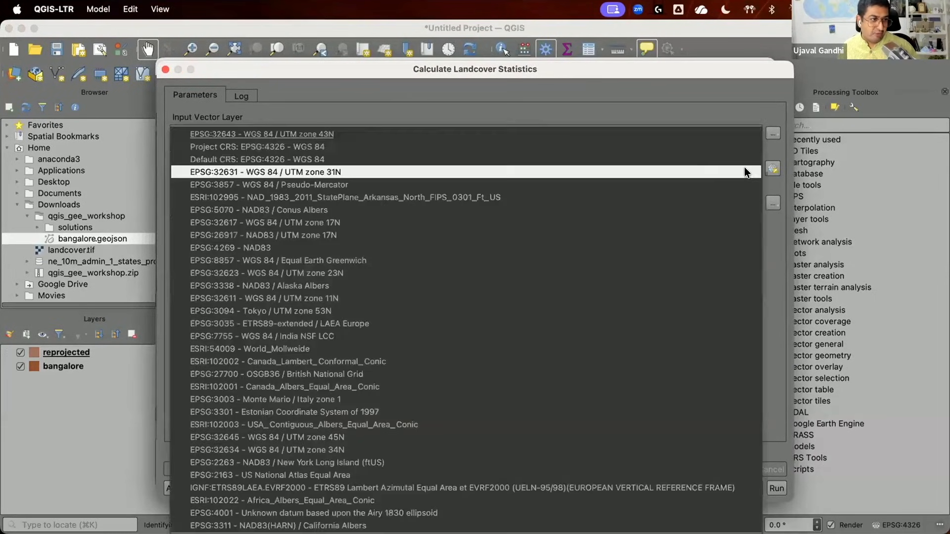
{"action": "left_click", "coordinate": [705, 182]}
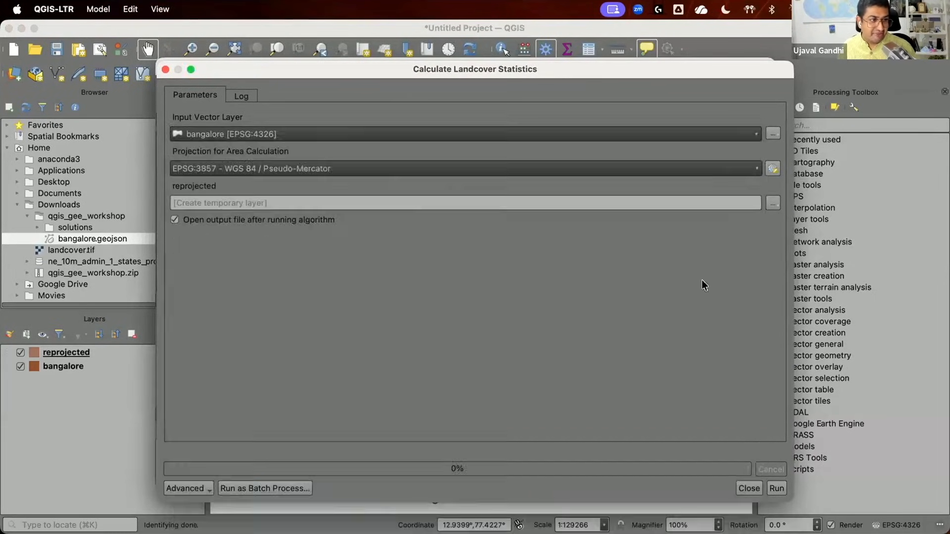
{"action": "left_click", "coordinate": [777, 488]}
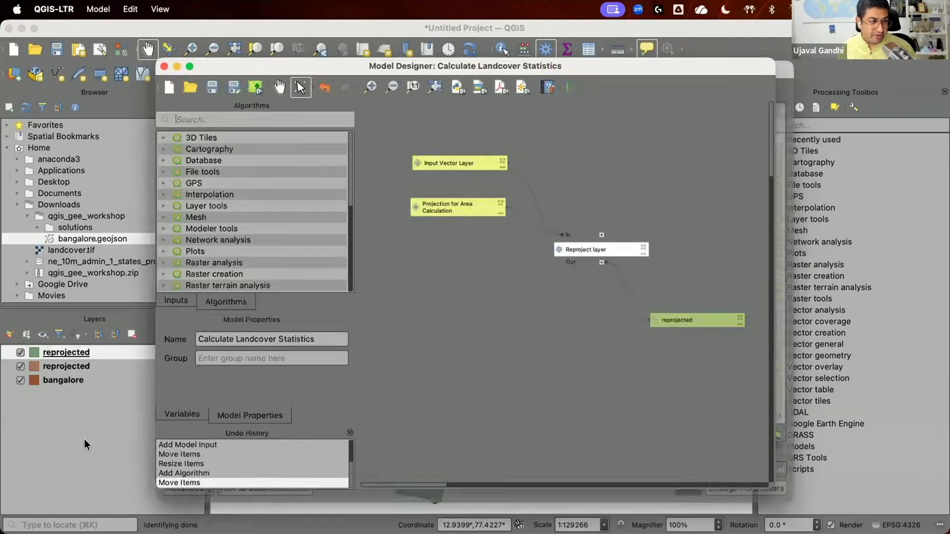
{"action": "left_click", "coordinate": [84, 444]}
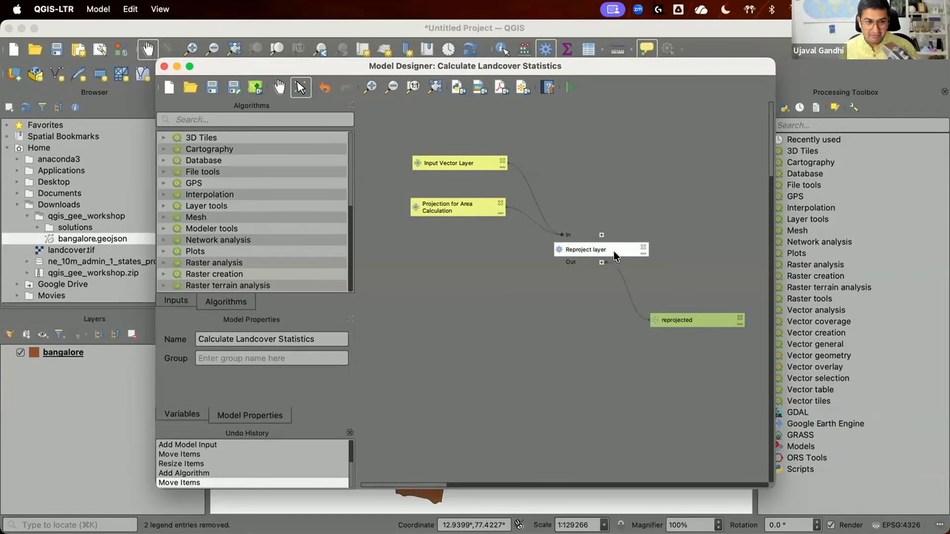
{"action": "double_click", "coordinate": [601, 248]}
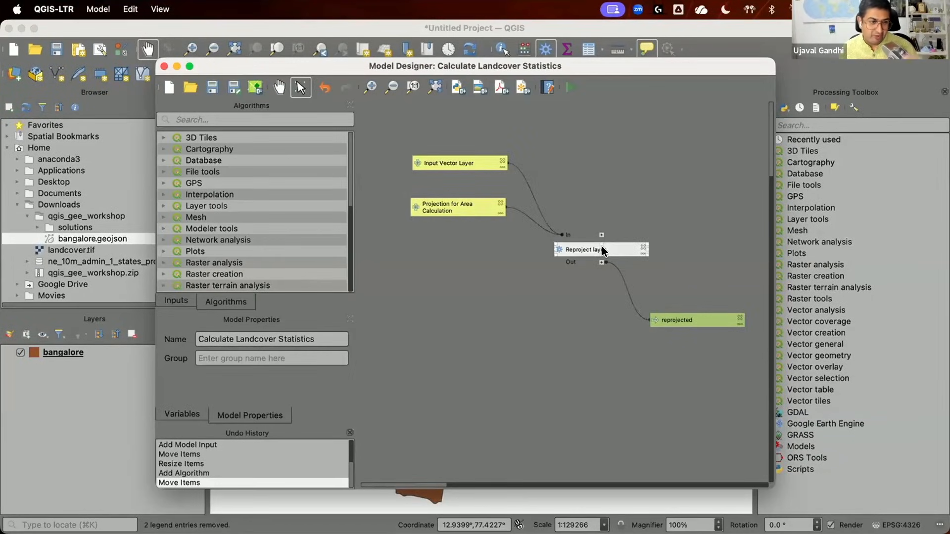
{"action": "left_click_drag", "start_coordinate": [445, 338], "coordinate": [327, 310]}
{"action": "key", "text": "BackSpace"}
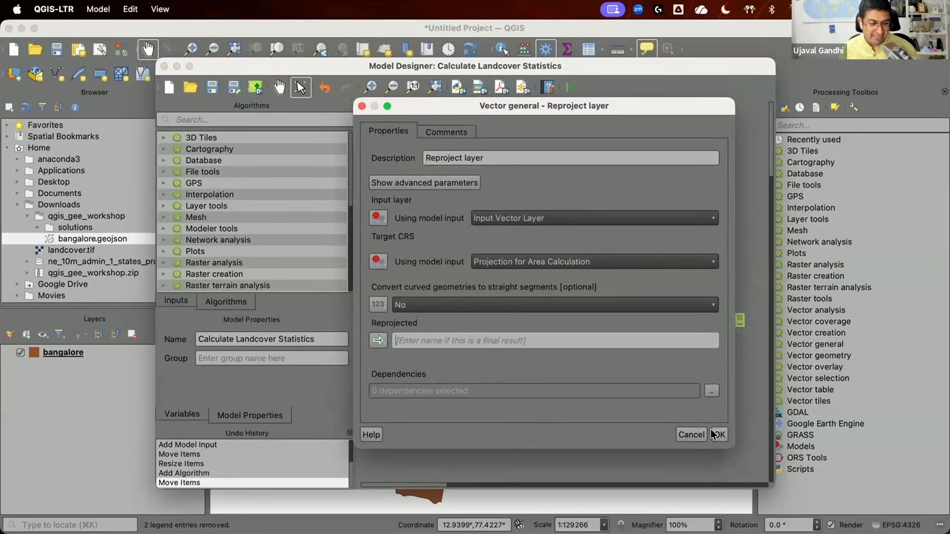
{"action": "left_click", "coordinate": [684, 434]}
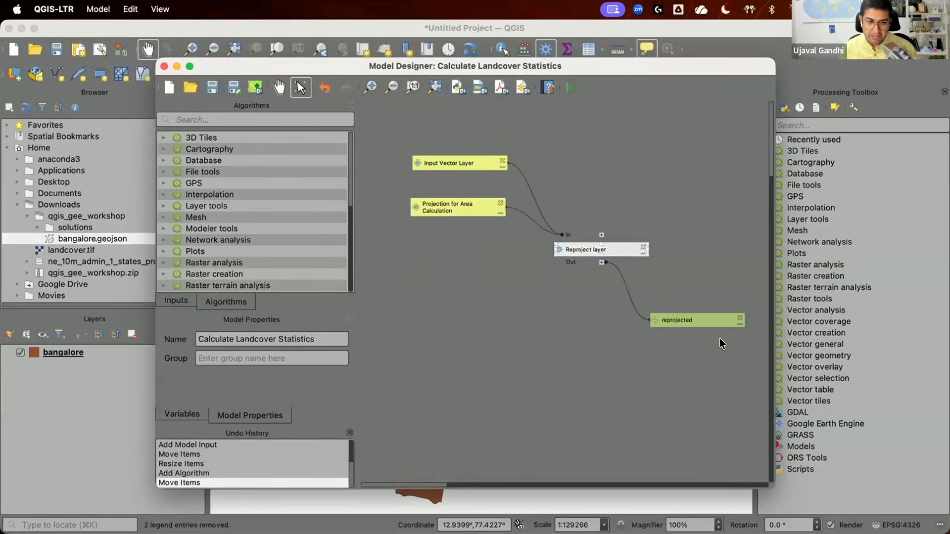
- Delete the reprojected output from the model canvas and save the model
{"action": "left_click", "coordinate": [738, 318]}
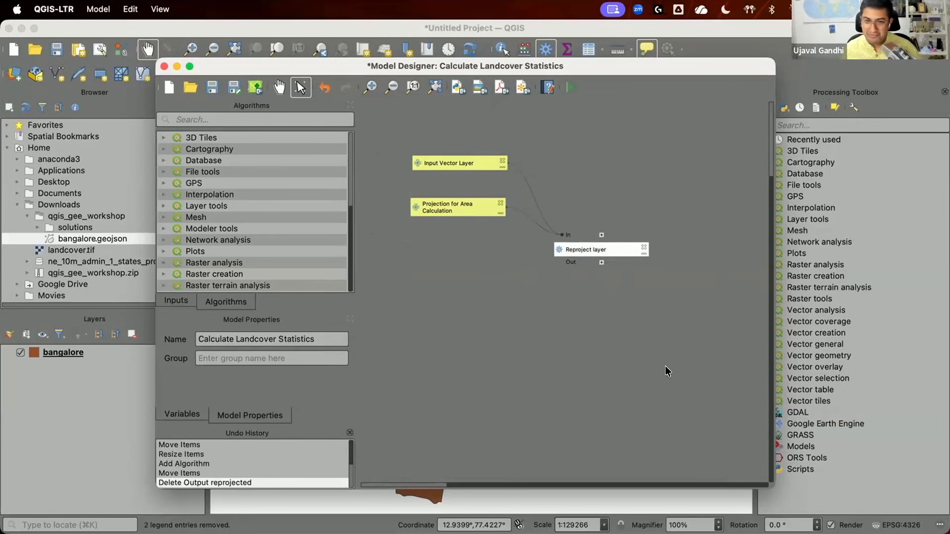
{"action": "key", "text": "super+s"}
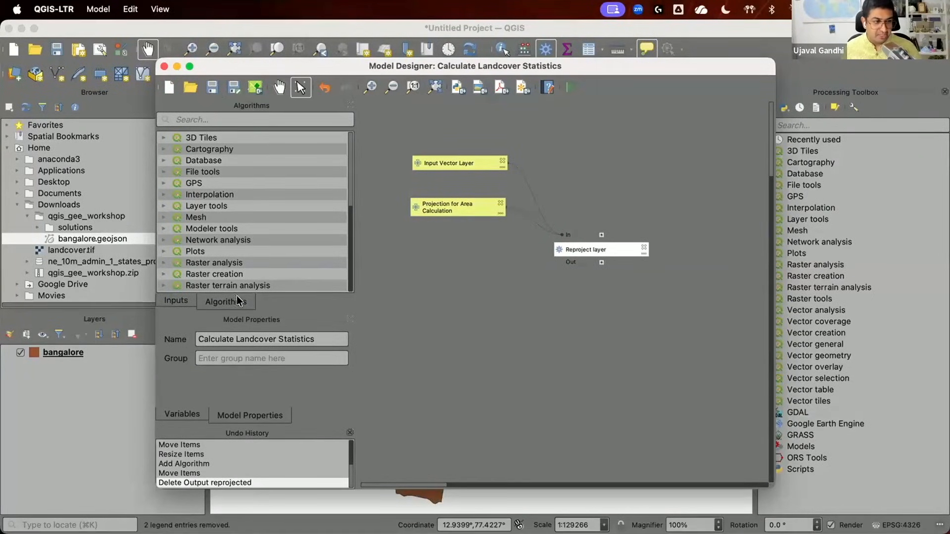
- Place the Google Earth Engine algorithm Add Image Collection on the canvas below the inputs and enlarge its settings dialog
{"action": "scroll", "coordinate": [266, 177], "scroll_direction": "down", "scroll_amount": 5}
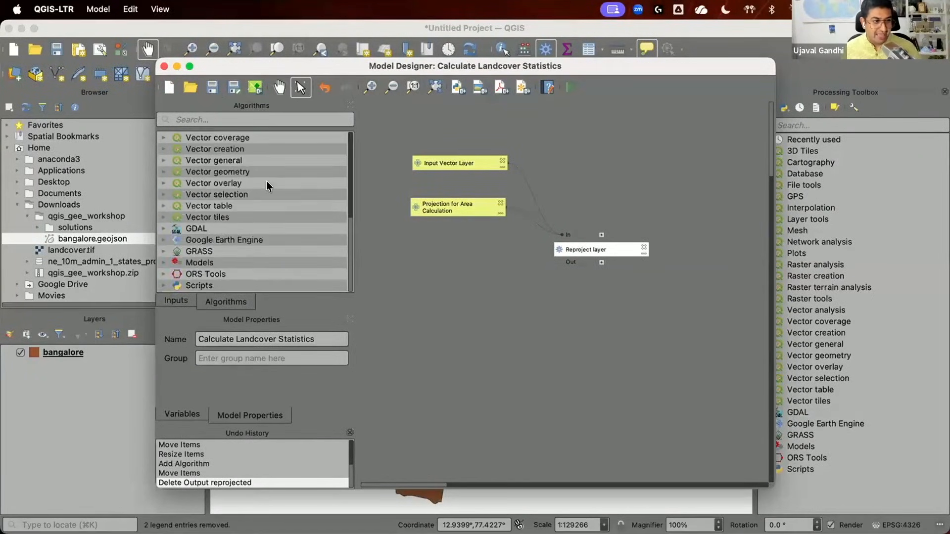
{"action": "left_click", "coordinate": [272, 239]}
{"action": "double_click", "coordinate": [271, 239]}
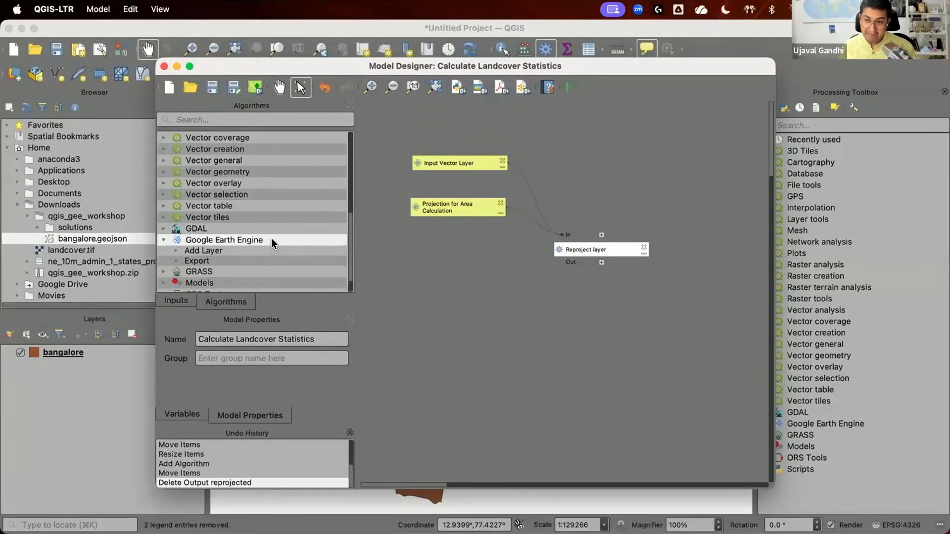
{"action": "double_click", "coordinate": [248, 251]}
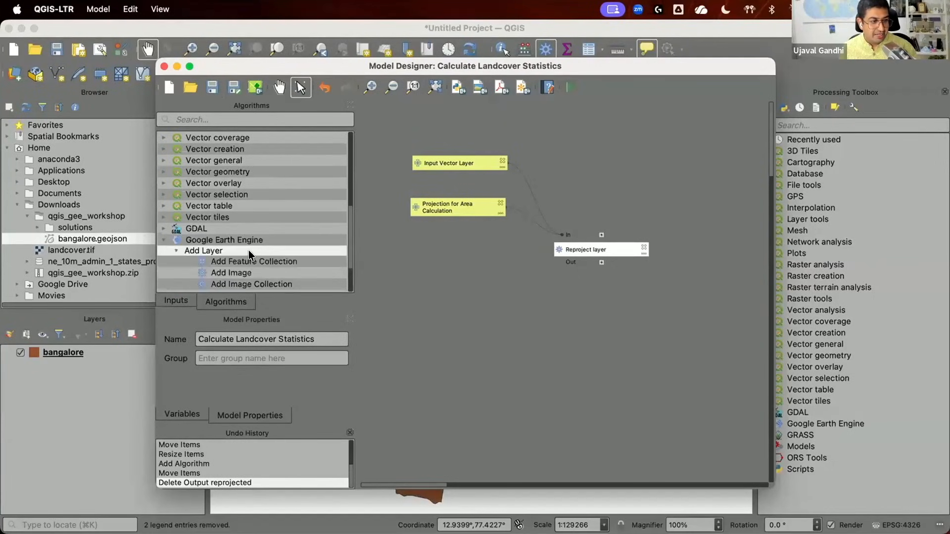
{"action": "left_click", "coordinate": [257, 284]}
{"action": "left_click_drag", "start_coordinate": [256, 281], "coordinate": [544, 296]}
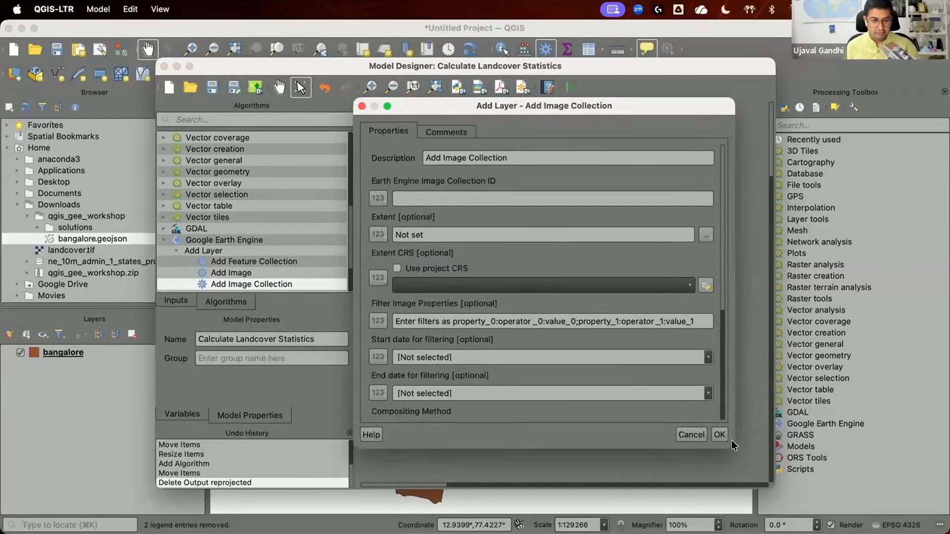
{"action": "left_click_drag", "start_coordinate": [735, 450], "coordinate": [783, 488]}
- Set the Earth Engine Image Collection ID to ESA/WorldCover/v200
{"action": "left_click", "coordinate": [441, 198]}
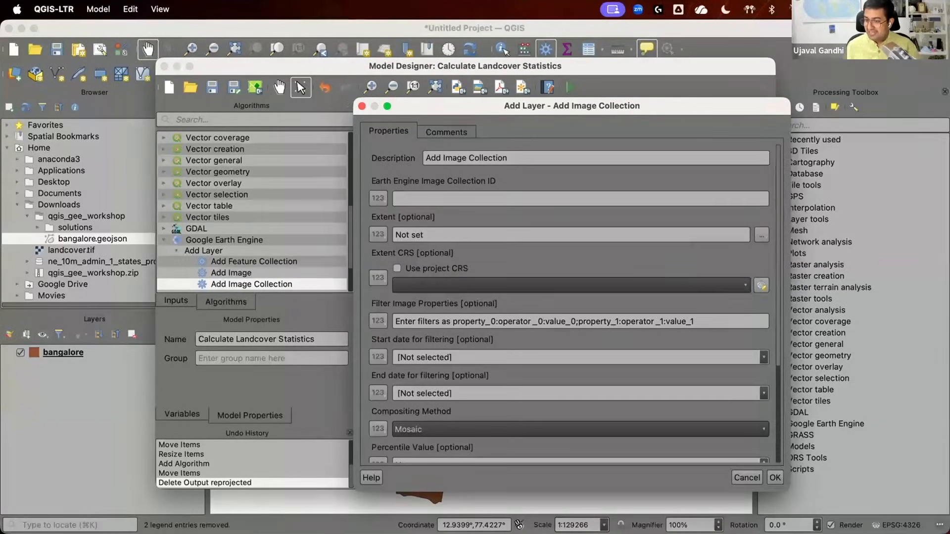
{"action": "key", "text": "super+Tab"}
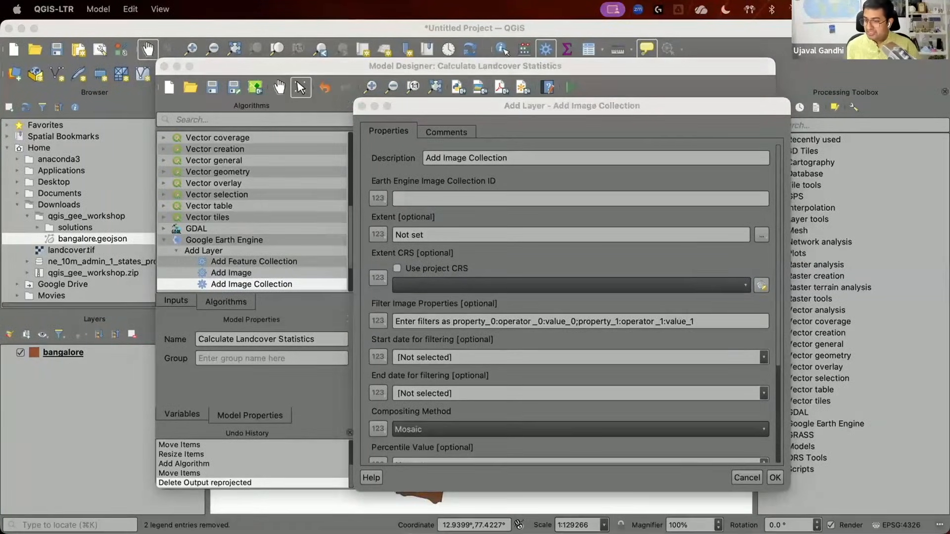
{"action": "left_click", "coordinate": [541, 200]}
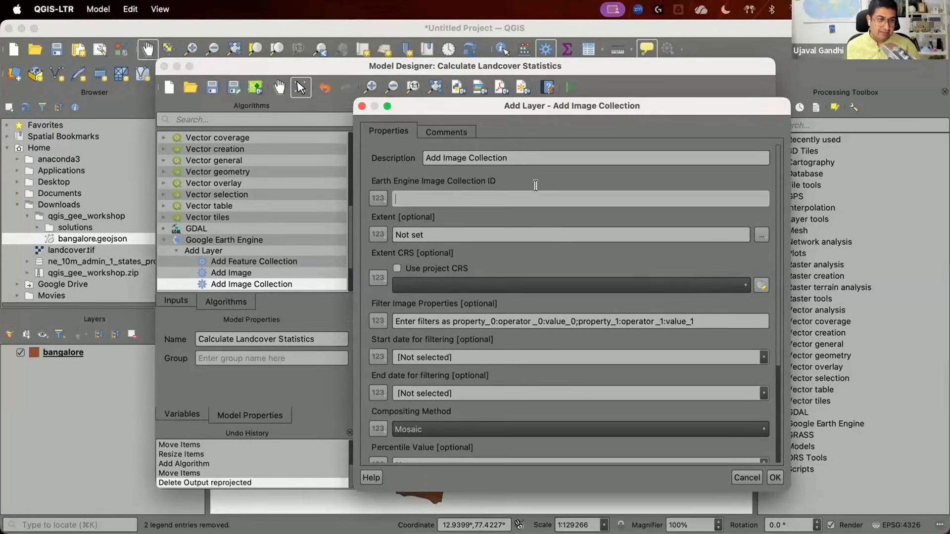
{"action": "type", "text": "ESA/WorldCover/v200"}
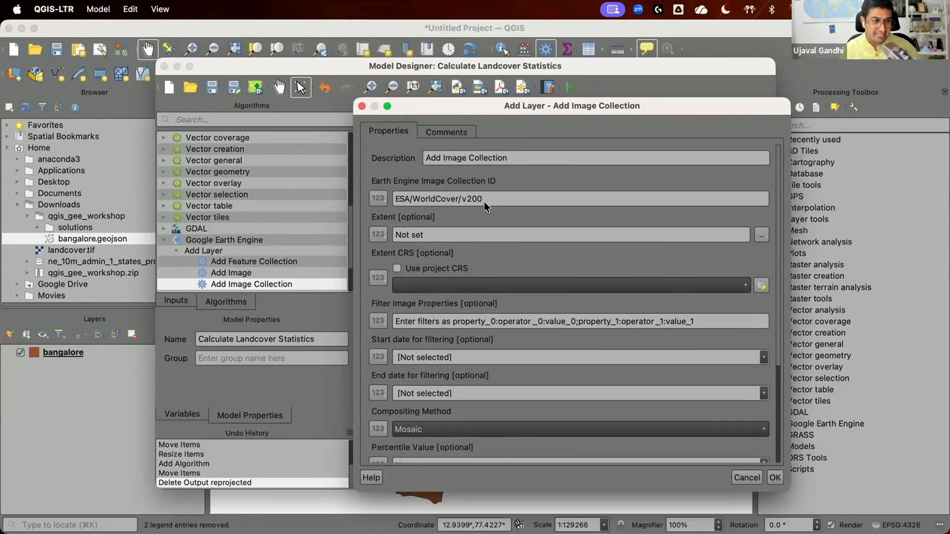
- Switch to Chrome, check the image collection ID in step 7 of the workshop instructions, and return to QGIS
{"action": "key", "text": "super+Tab"}
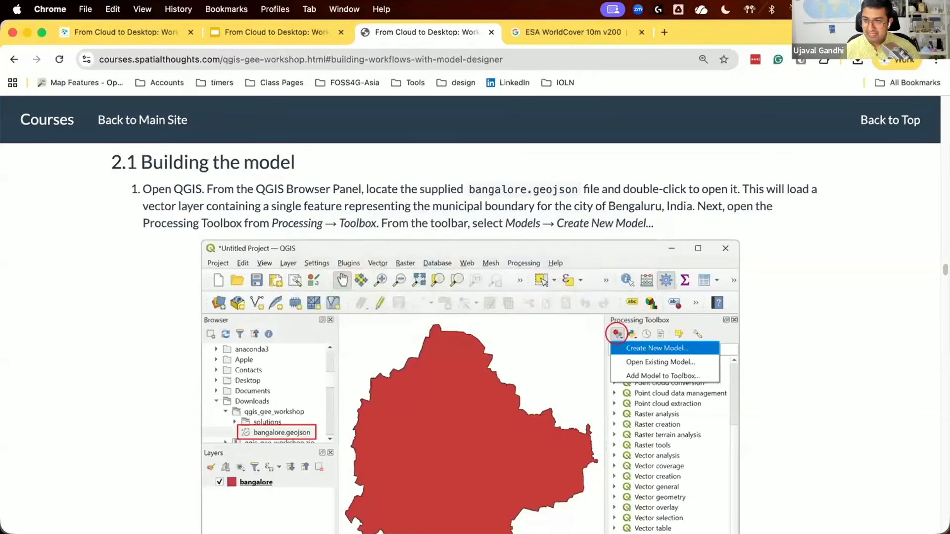
{"action": "scroll", "coordinate": [371, 305], "scroll_direction": "down", "scroll_amount": 15}
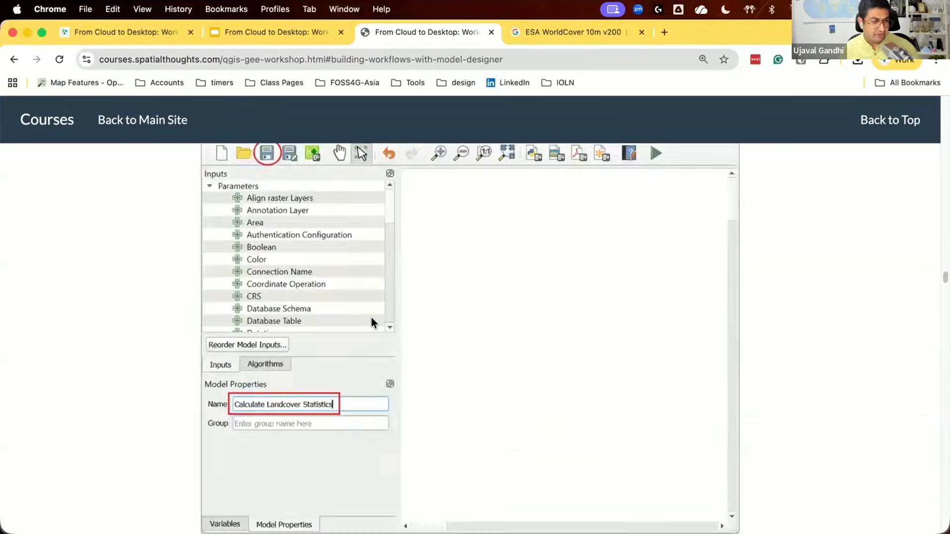
{"action": "scroll", "coordinate": [372, 323], "scroll_direction": "down", "scroll_amount": 20}
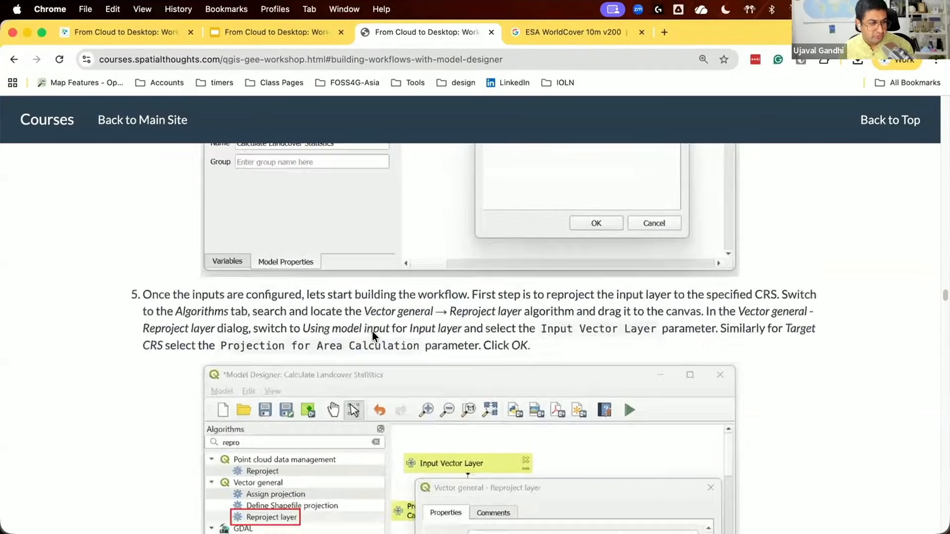
{"action": "scroll", "coordinate": [372, 331], "scroll_direction": "down", "scroll_amount": 10}
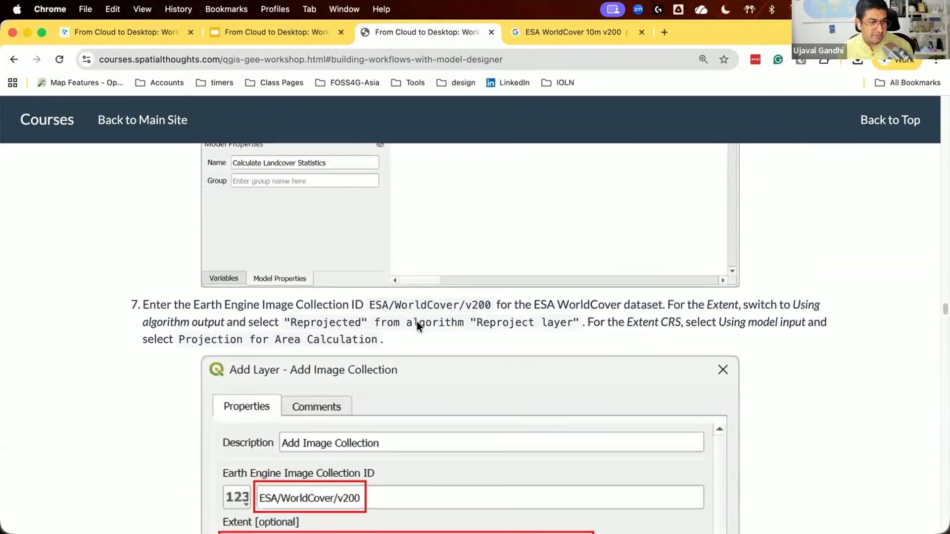
{"action": "left_click_drag", "start_coordinate": [369, 305], "coordinate": [490, 304]}
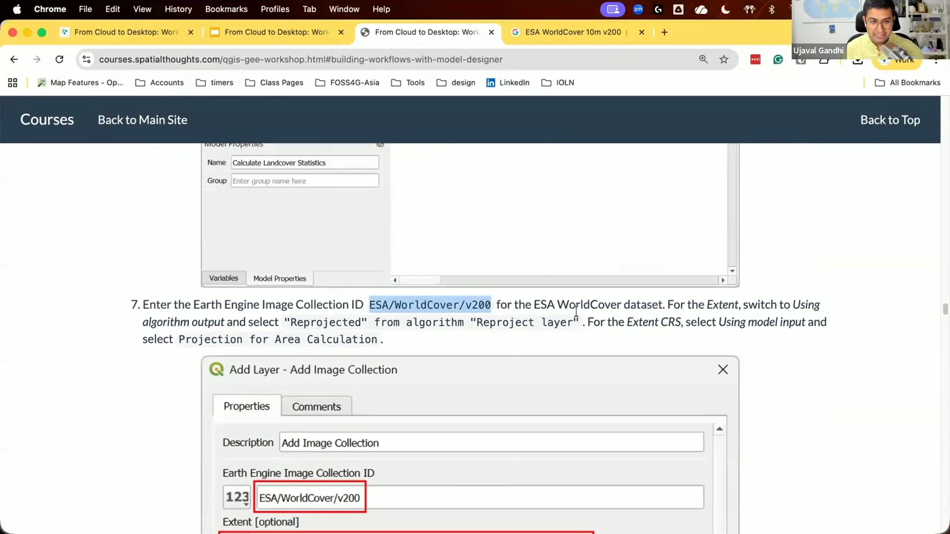
{"action": "key", "text": "super+Tab"}
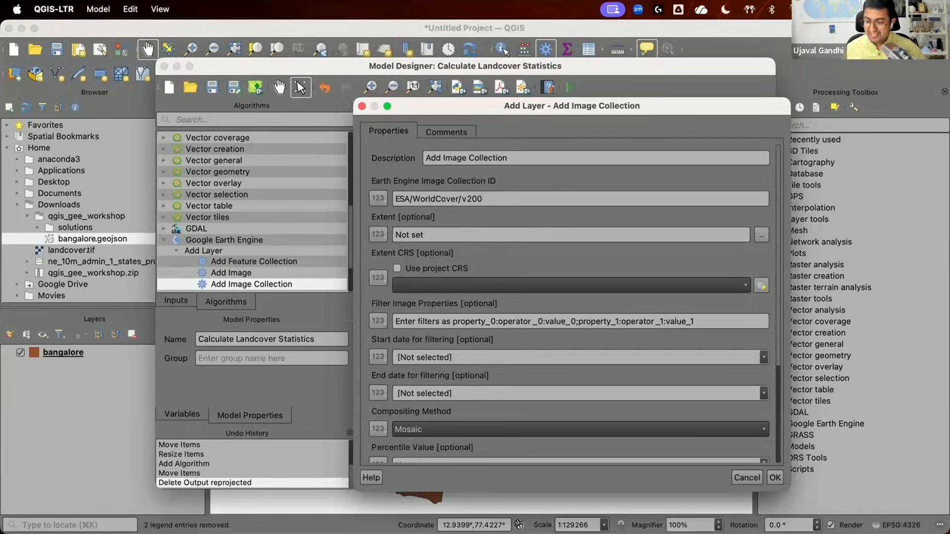
- Take the image collection's Extent from the algorithm output "Reprojected" of Reproject layer
{"action": "left_click", "coordinate": [379, 235]}
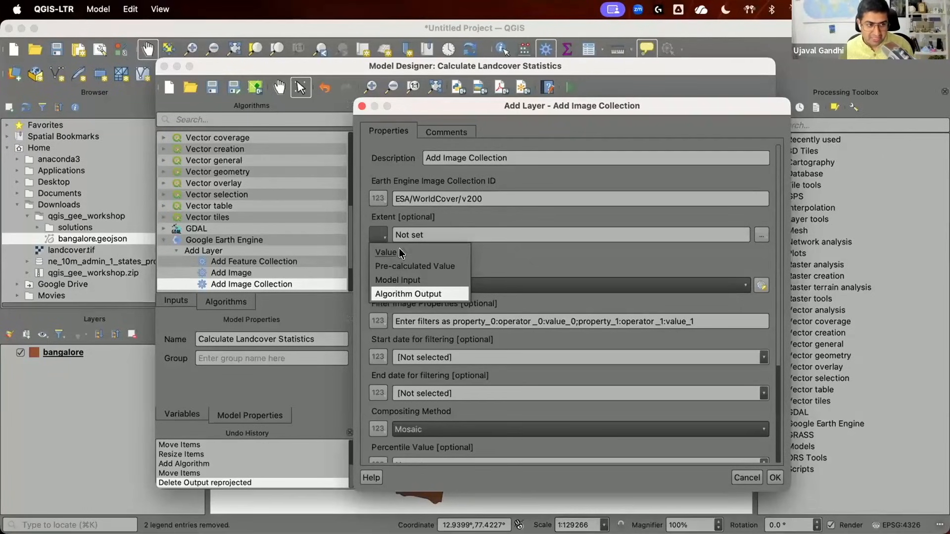
{"action": "left_click", "coordinate": [418, 293]}
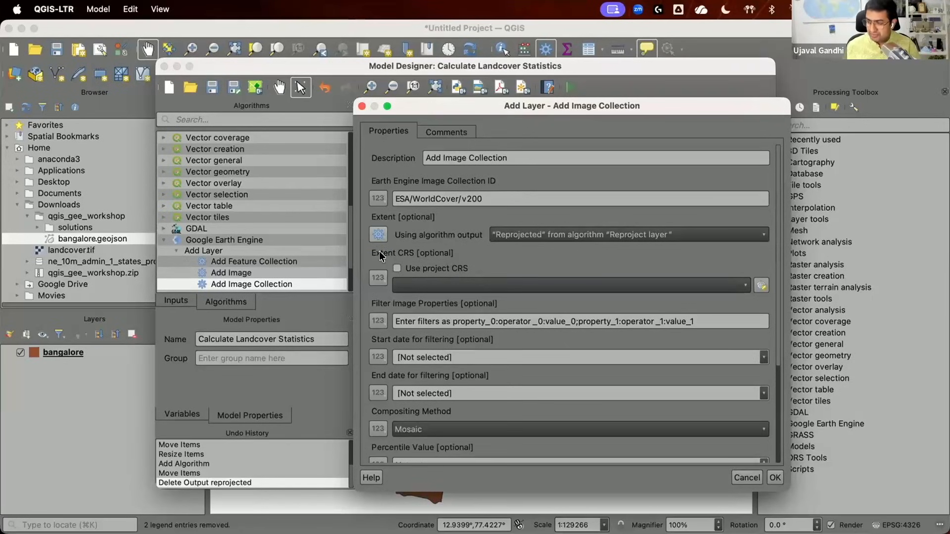
- Take the image collection's Extent CRS from the model input "Projection for Area Calculation"
{"action": "left_click", "coordinate": [378, 277]}
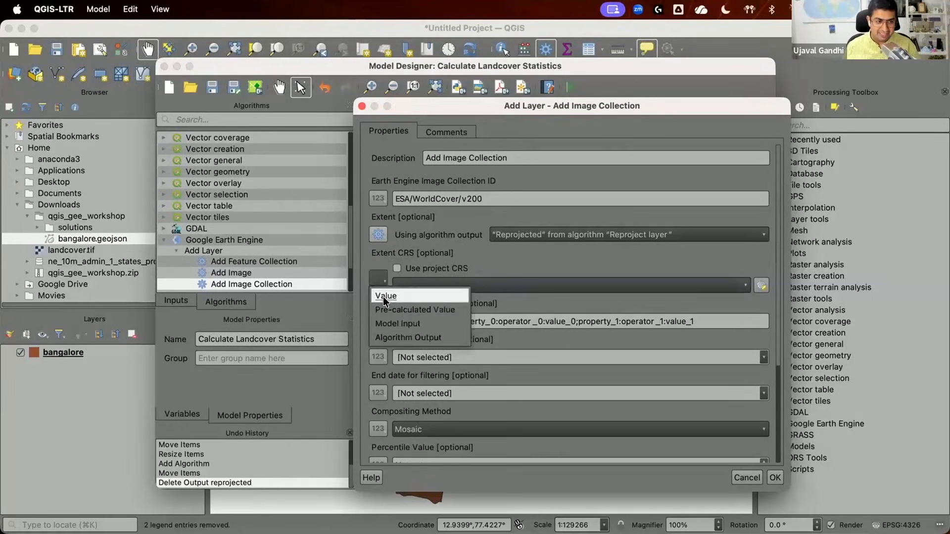
{"action": "left_click", "coordinate": [395, 324]}
{"action": "left_click", "coordinate": [570, 277]}
{"action": "left_click", "coordinate": [563, 296]}
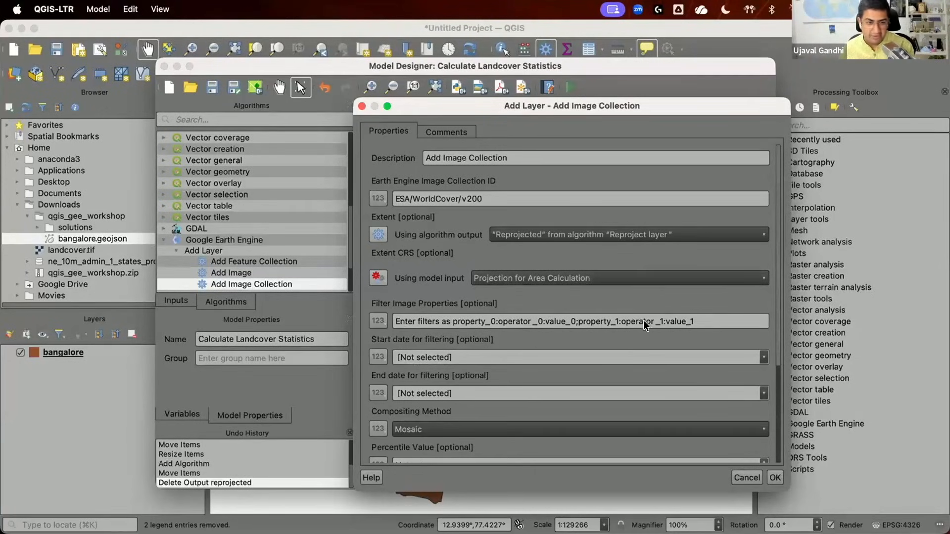
- Clear the placeholder text from the Filter Image Properties and Visualization Parameters (JSON) settings of the image collection
{"action": "triple_click", "coordinate": [590, 319]}
{"action": "key", "text": "BackSpace"}
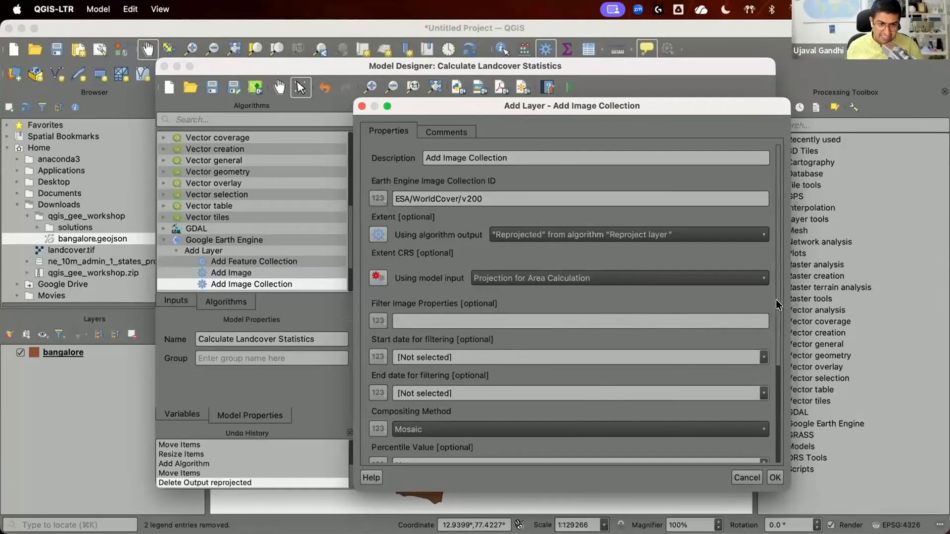
{"action": "left_click_drag", "start_coordinate": [775, 299], "coordinate": [776, 339]}
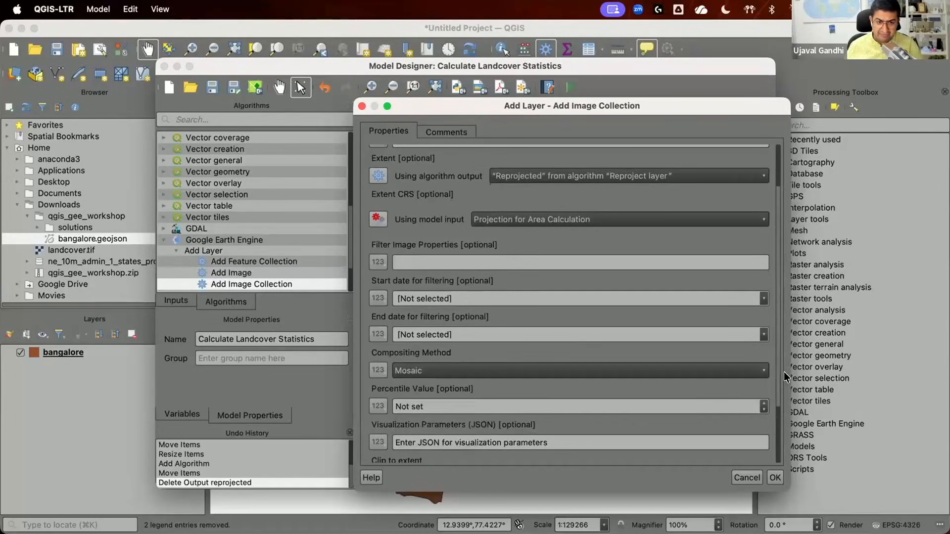
{"action": "scroll", "coordinate": [773, 388], "scroll_direction": "down", "scroll_amount": 3}
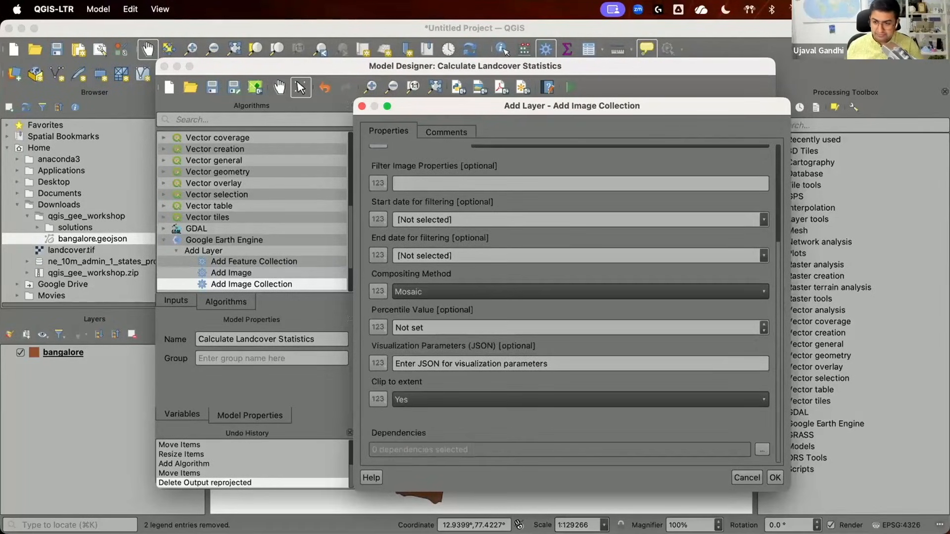
{"action": "double_click", "coordinate": [553, 364]}
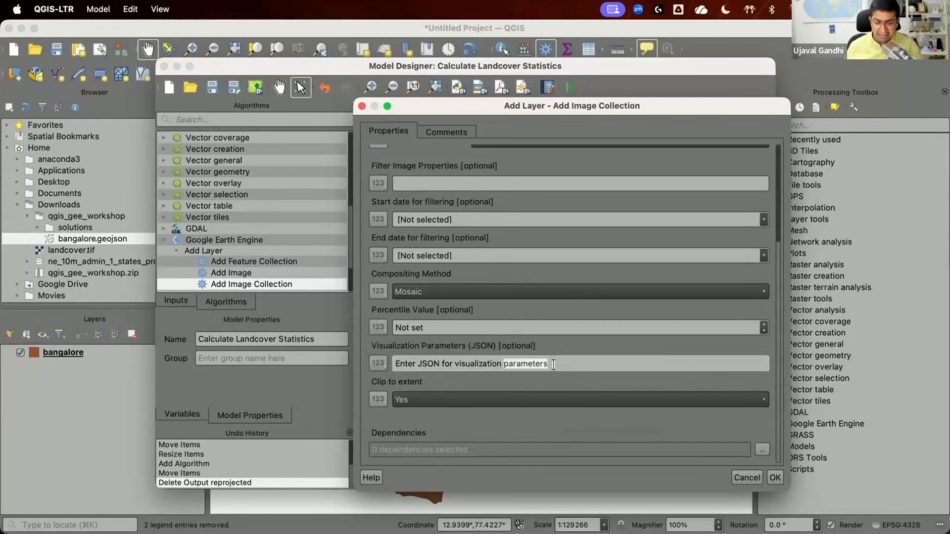
- Clear the image collection's visualization parameters, add the algorithm to the model and place its box just below Reproject layer
{"action": "triple_click", "coordinate": [553, 364]}
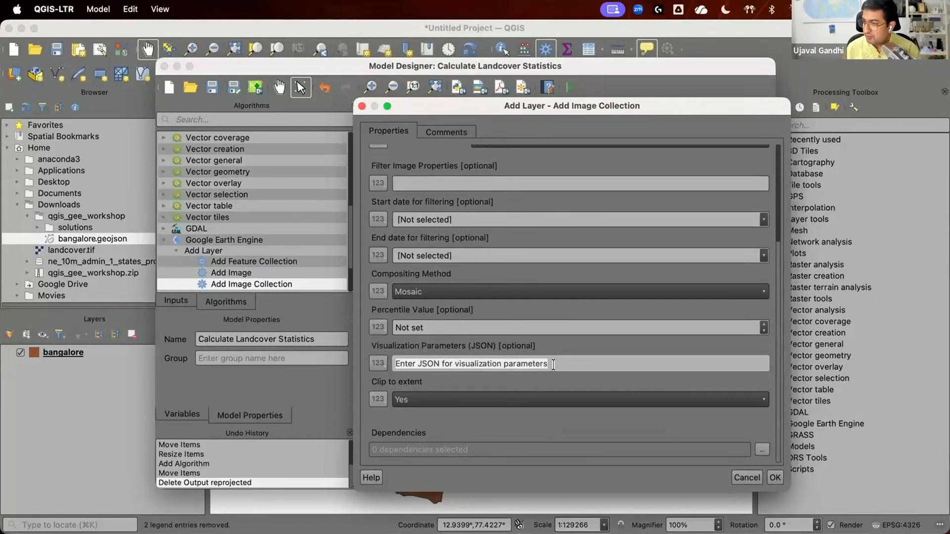
{"action": "key", "text": "BackSpace"}
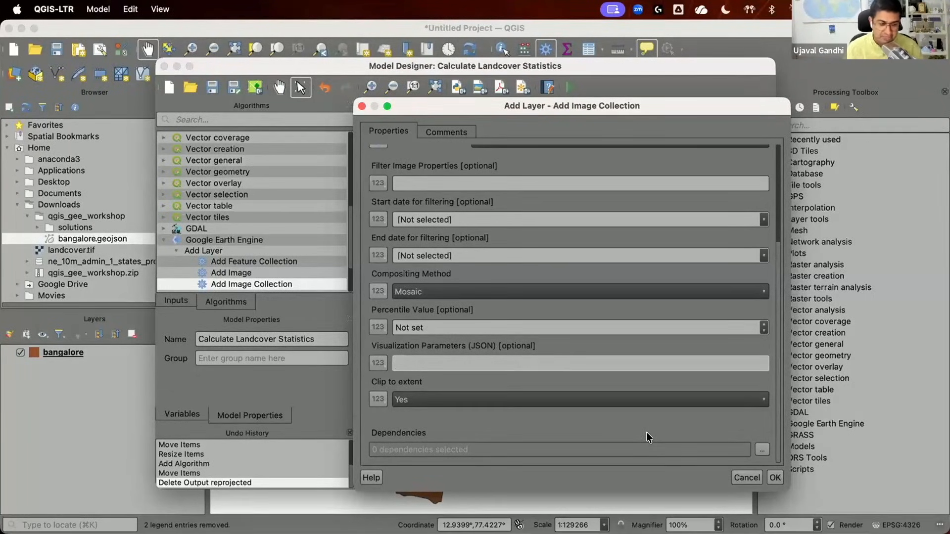
{"action": "left_click", "coordinate": [774, 478]}
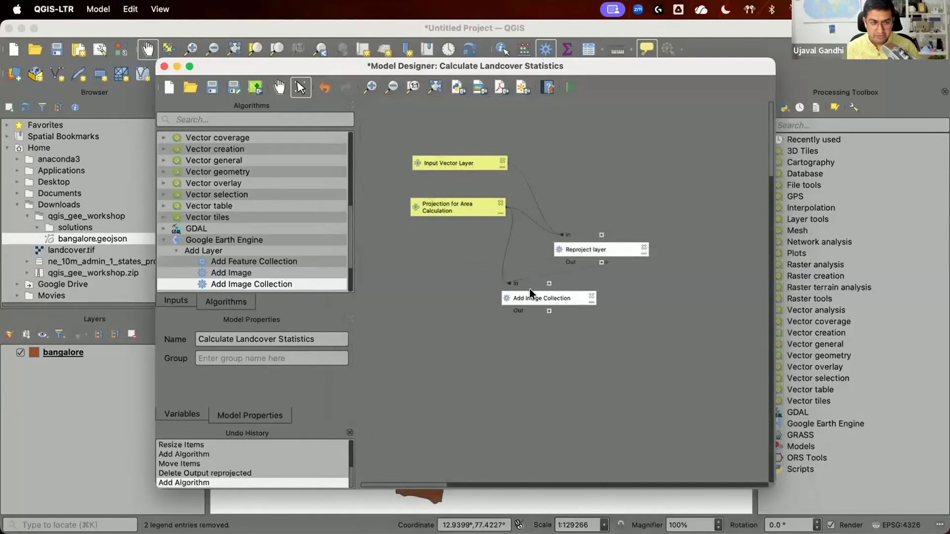
{"action": "left_click_drag", "start_coordinate": [531, 292], "coordinate": [574, 311]}
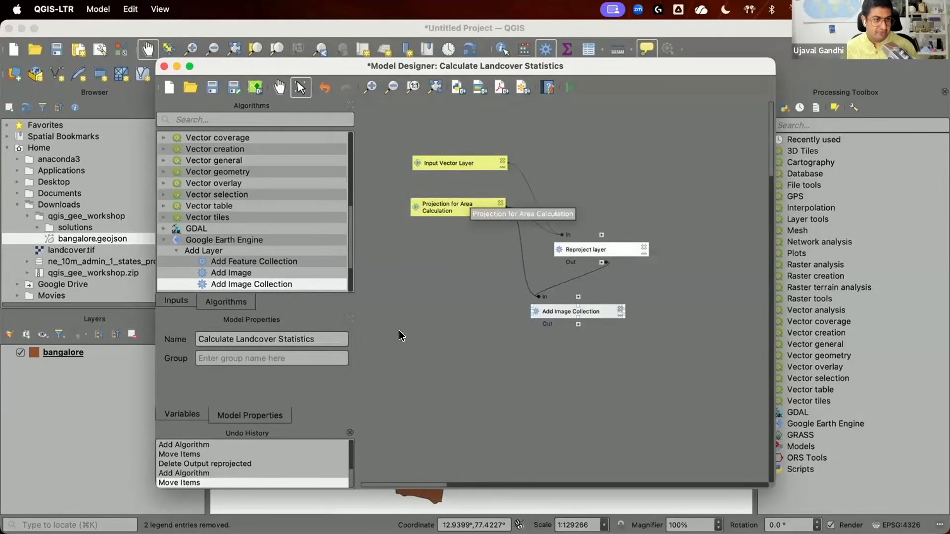
- Save the model and run it on the bangalore layer with EPSG:32643 - WGS 84 / UTM zone 43N as the area projection
{"action": "left_click", "coordinate": [208, 83]}
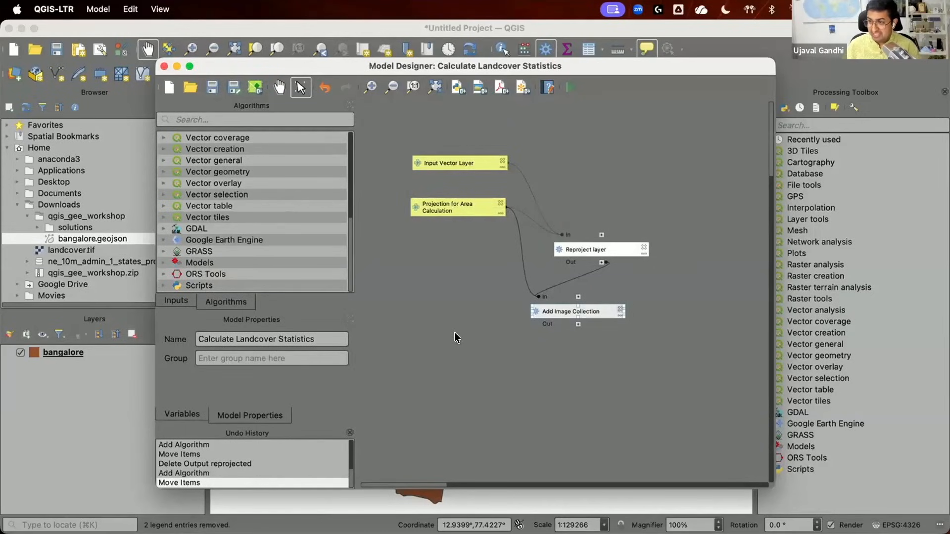
{"action": "left_click", "coordinate": [571, 88]}
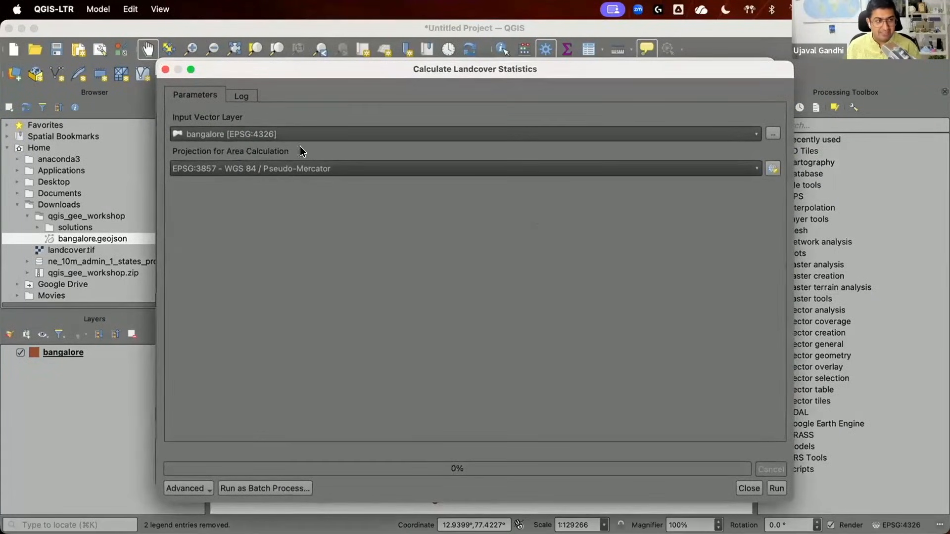
{"action": "left_click", "coordinate": [311, 167]}
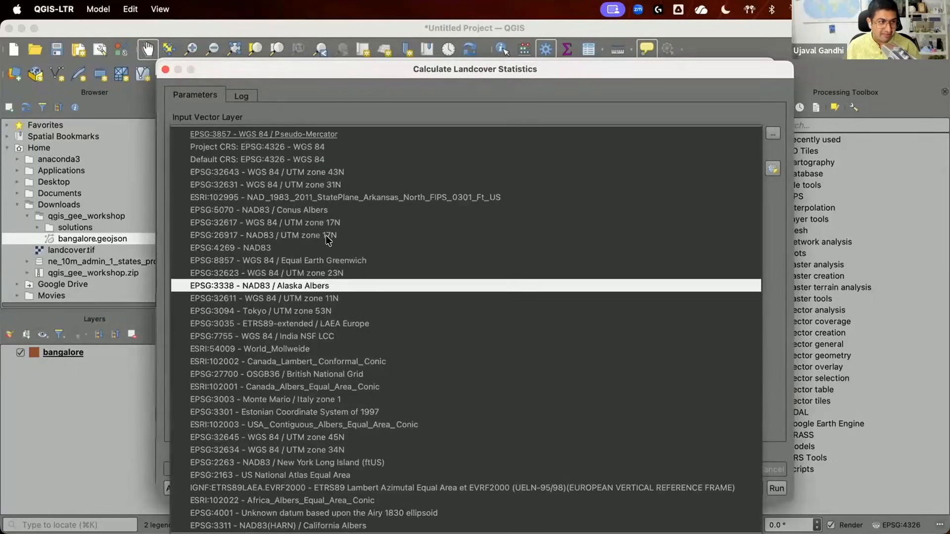
{"action": "left_click", "coordinate": [332, 172]}
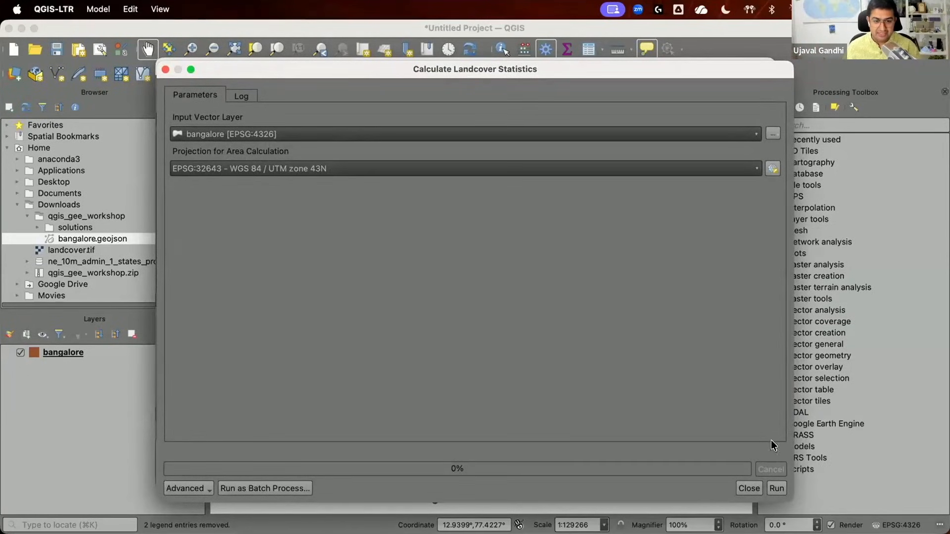
{"action": "left_click", "coordinate": [776, 486]}
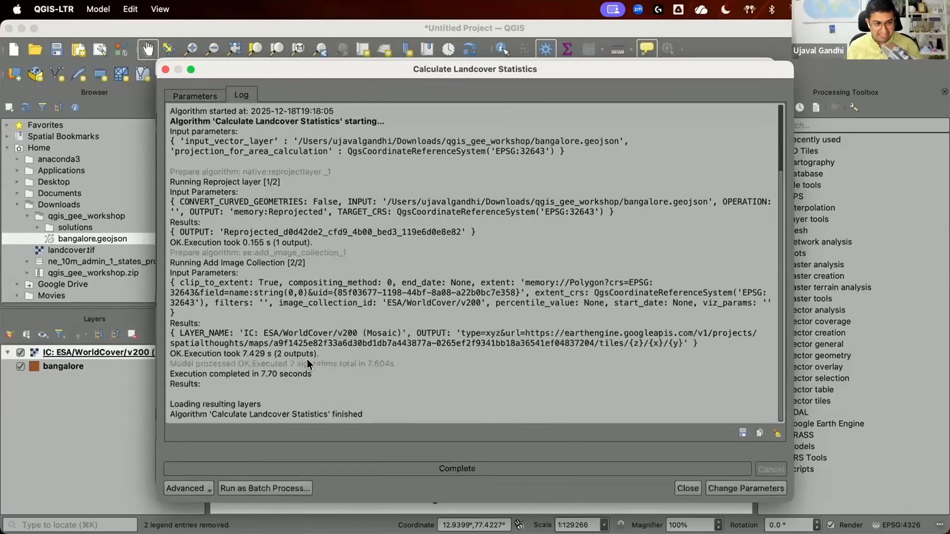
{"action": "left_click", "coordinate": [680, 488]}
- Check the loaded ESA/WorldCover/v200 mosaic in the main map and hide that layer
{"action": "left_click", "coordinate": [114, 399]}
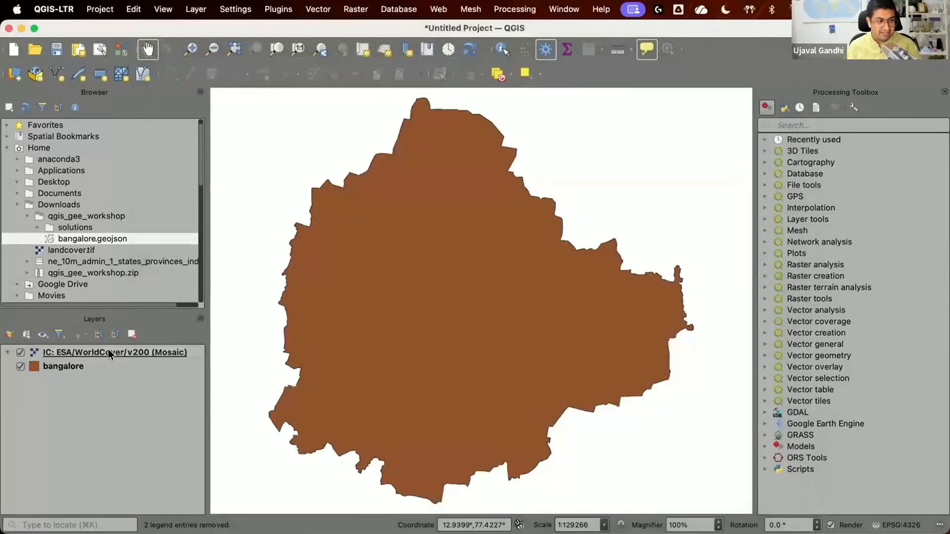
{"action": "left_click_drag", "start_coordinate": [309, 176], "coordinate": [310, 178]}
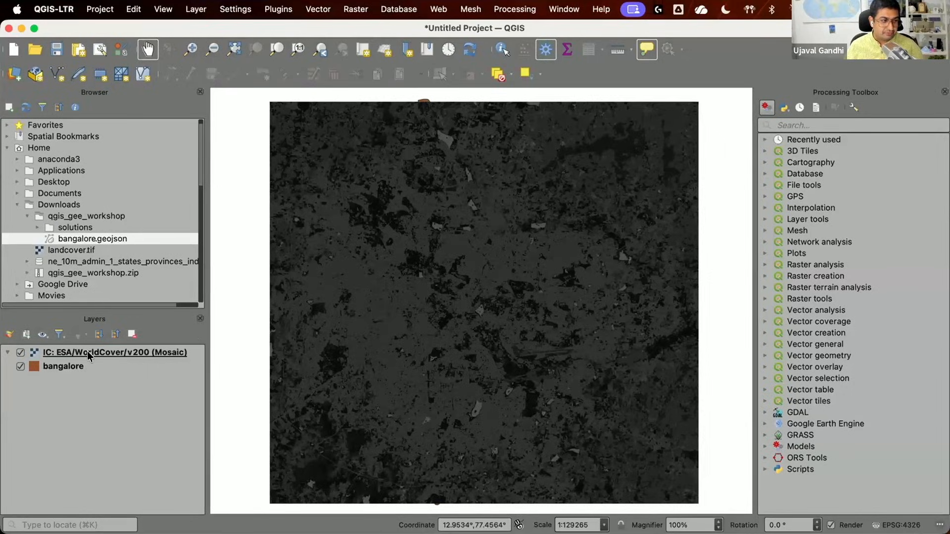
{"action": "left_click", "coordinate": [20, 353]}
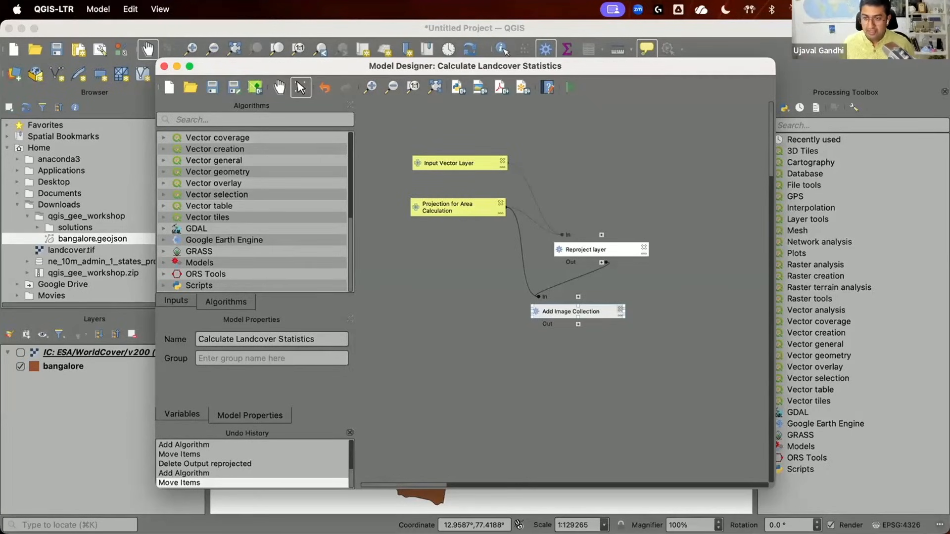
- Add the Google Earth Engine algorithm Export Image to GeoTIFF to the model below Add Image Collection
{"action": "double_click", "coordinate": [246, 240]}
{"action": "double_click", "coordinate": [234, 261]}
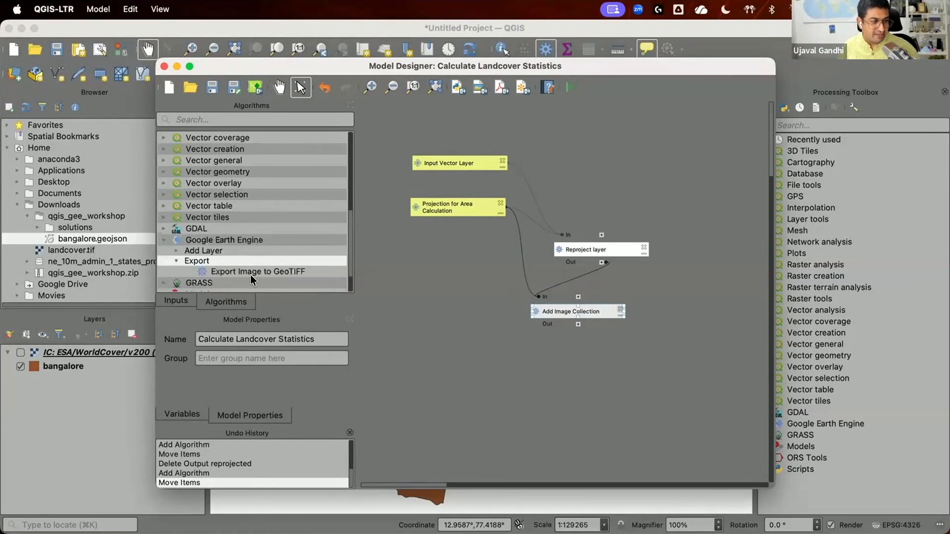
{"action": "left_click", "coordinate": [247, 272]}
{"action": "left_click_drag", "start_coordinate": [229, 274], "coordinate": [511, 351]}
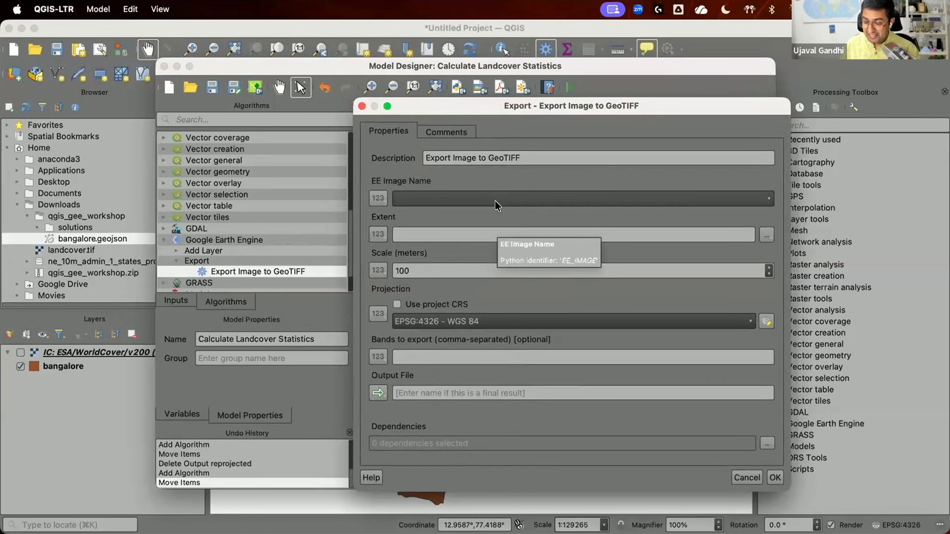
- Take the export's EE image name from Add Image Collection's "Layer Name" output and its extent from Reproject layer's "Reprojected" output
{"action": "left_click", "coordinate": [373, 192]}
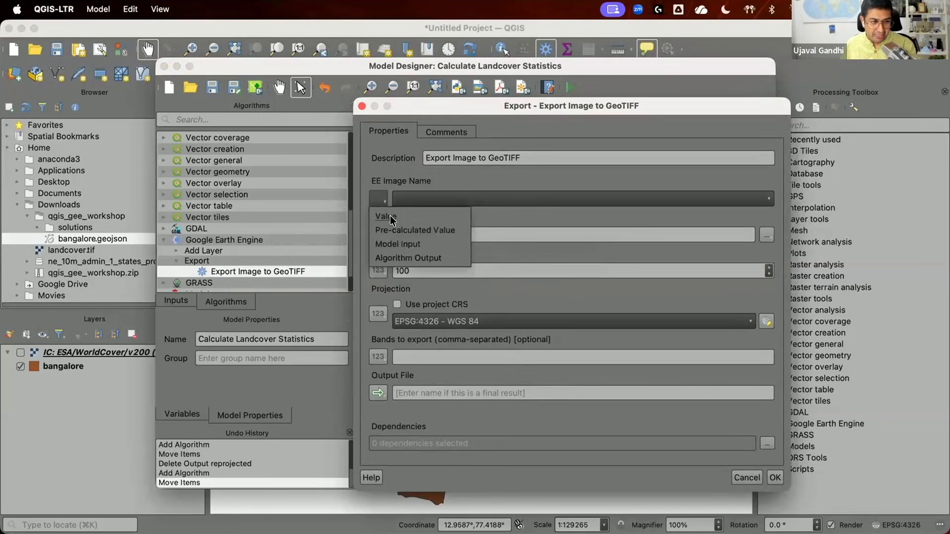
{"action": "left_click", "coordinate": [402, 251]}
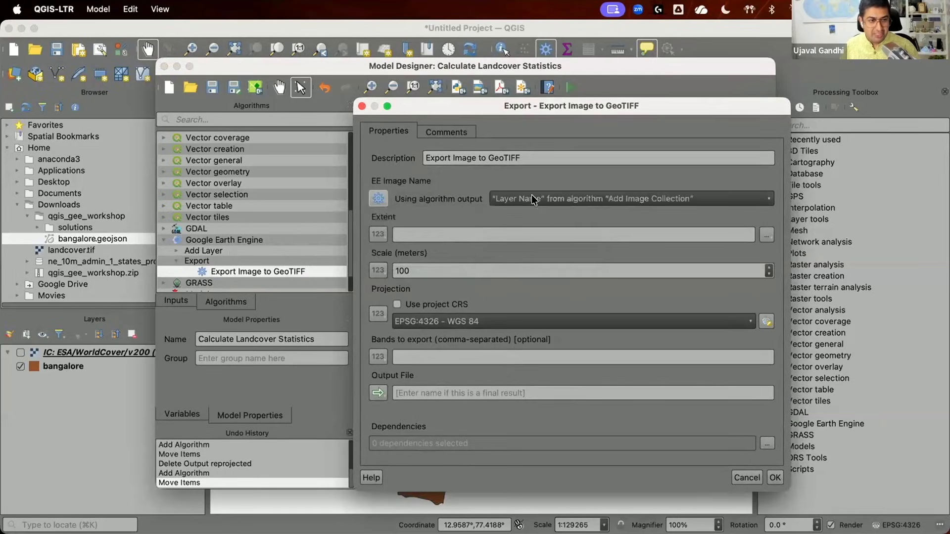
{"action": "left_click", "coordinate": [532, 194]}
{"action": "left_click", "coordinate": [533, 199]}
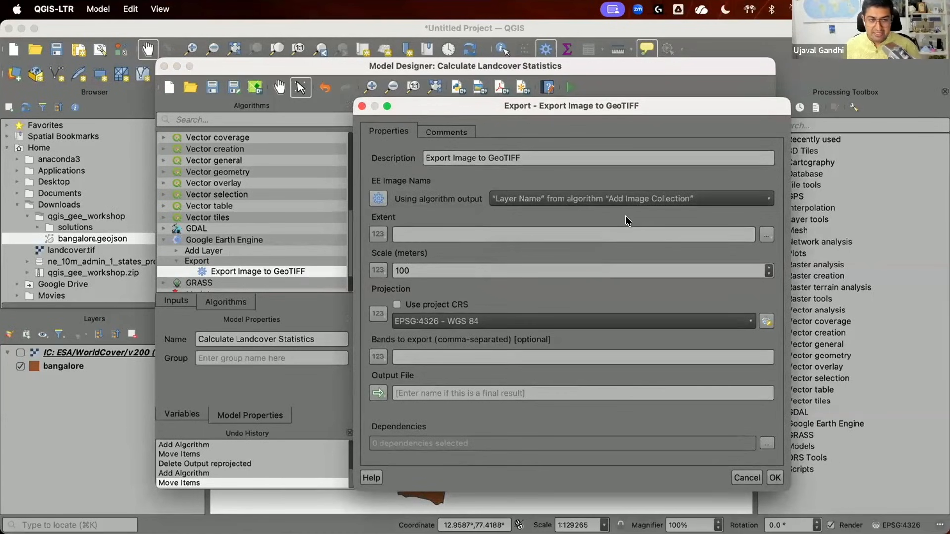
{"action": "left_click", "coordinate": [377, 235]}
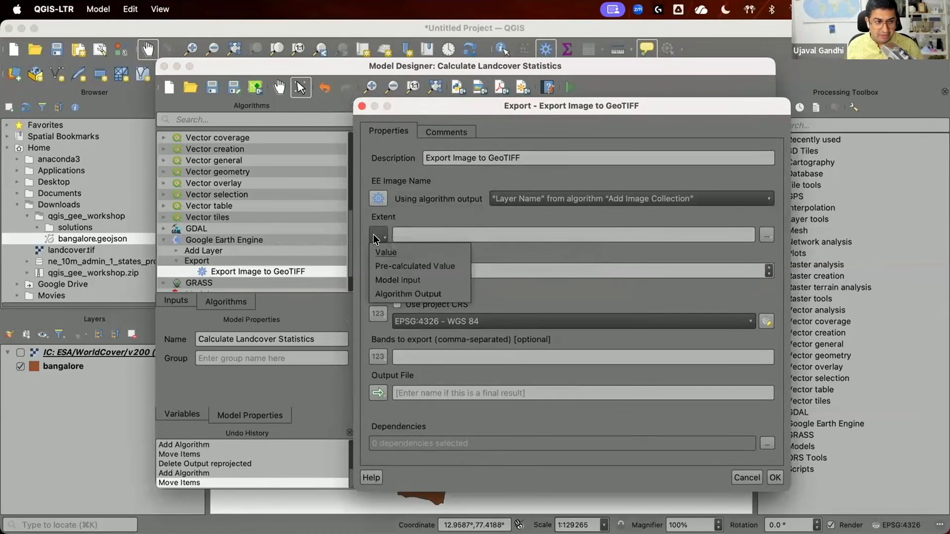
{"action": "left_click", "coordinate": [408, 293]}
{"action": "left_click", "coordinate": [527, 234]}
{"action": "left_click", "coordinate": [529, 261]}
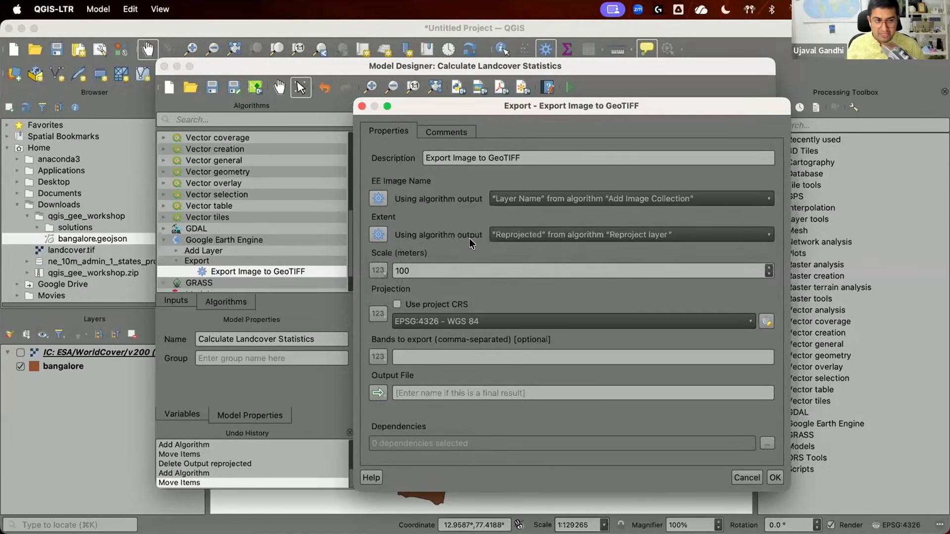
- Set the export scale to 10 meters and use the model input Projection for Area Calculation as its projection
{"action": "left_click", "coordinate": [428, 265]}
{"action": "key", "text": "BackSpace"}
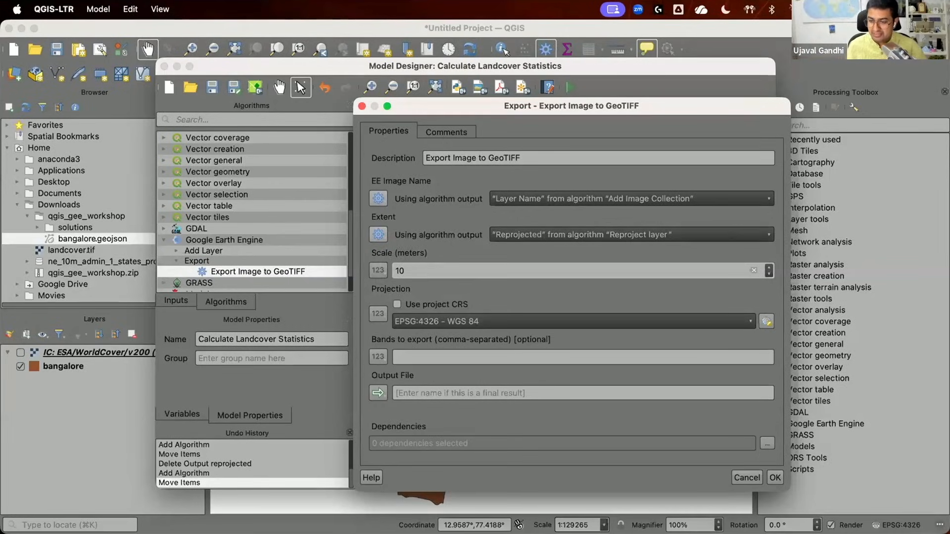
{"action": "left_click", "coordinate": [379, 315]}
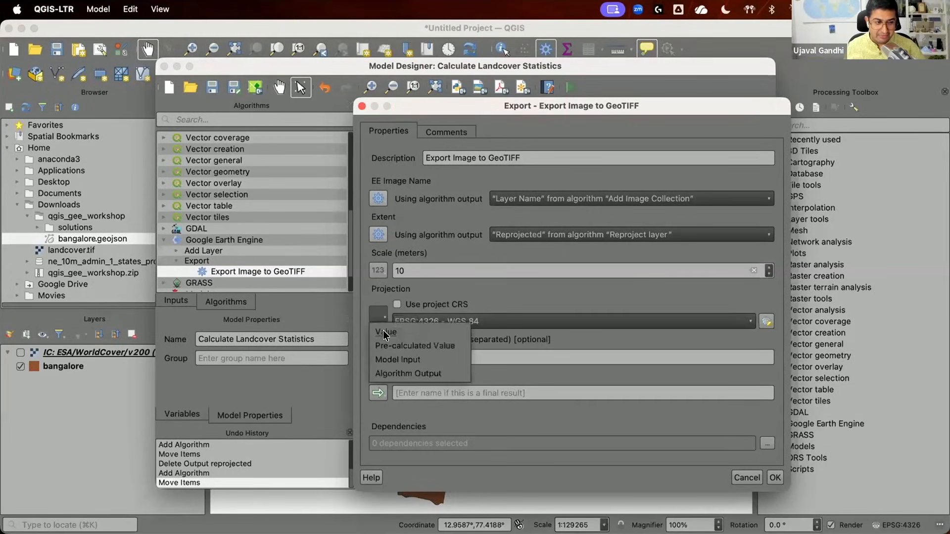
{"action": "left_click", "coordinate": [397, 359]}
{"action": "left_click", "coordinate": [582, 315]}
{"action": "left_click", "coordinate": [569, 328]}
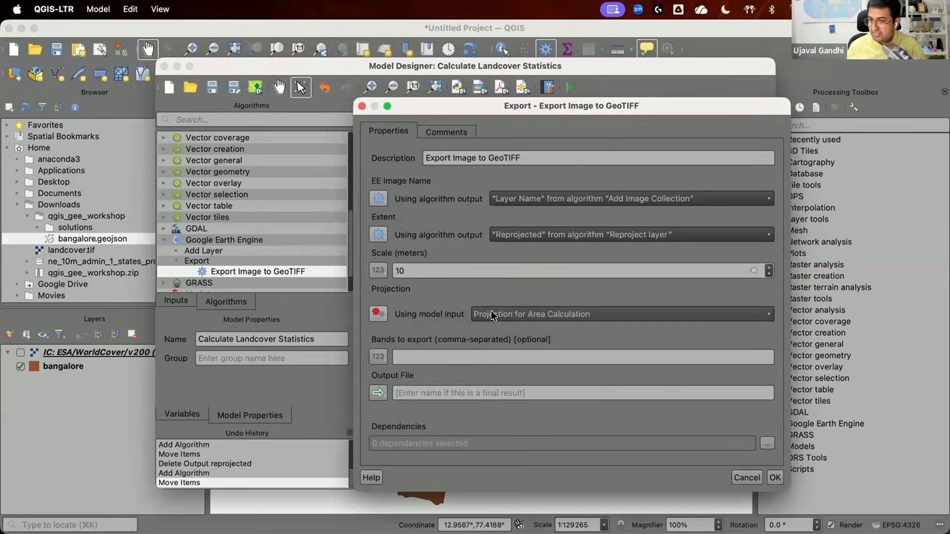
- Set the band to export to Map, name the output file result "output" and confirm the export algorithm
{"action": "left_click", "coordinate": [476, 393]}
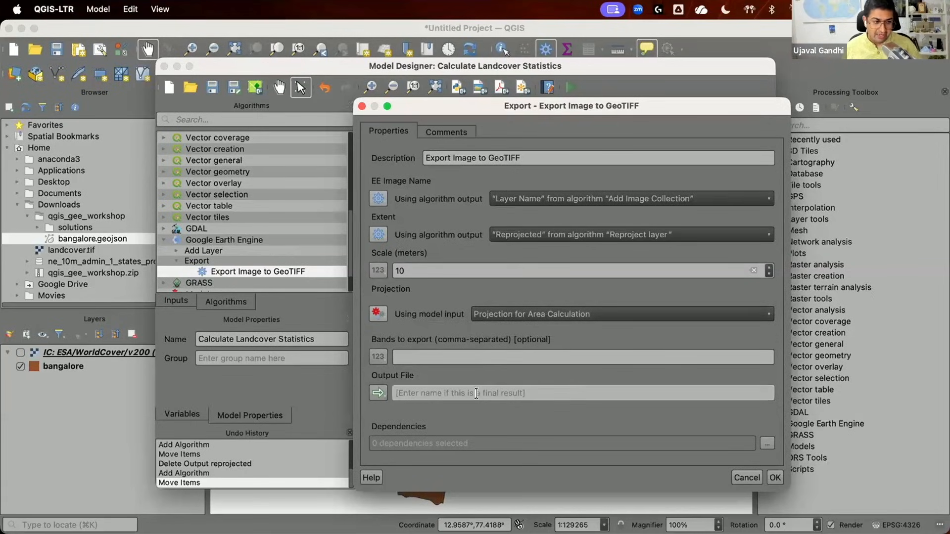
{"action": "left_click", "coordinate": [433, 356]}
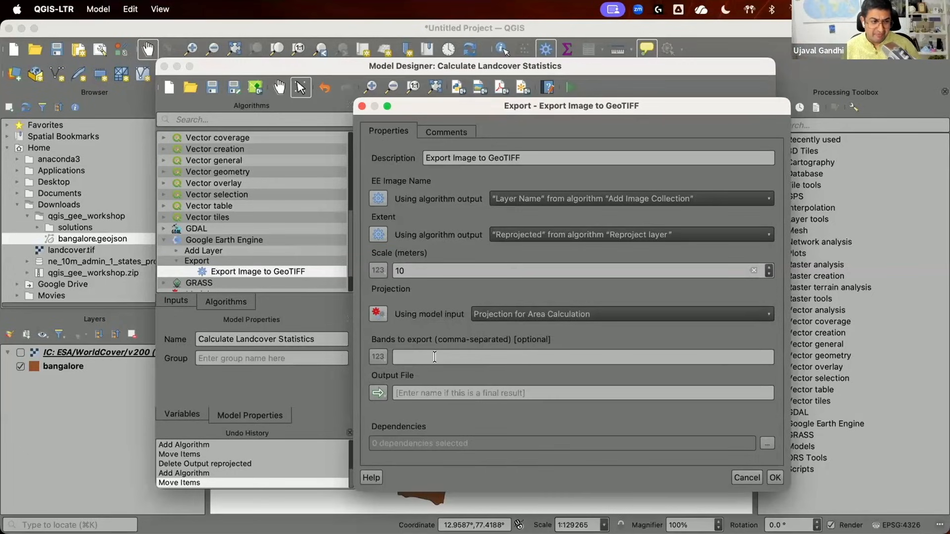
{"action": "type", "text": "Map"}
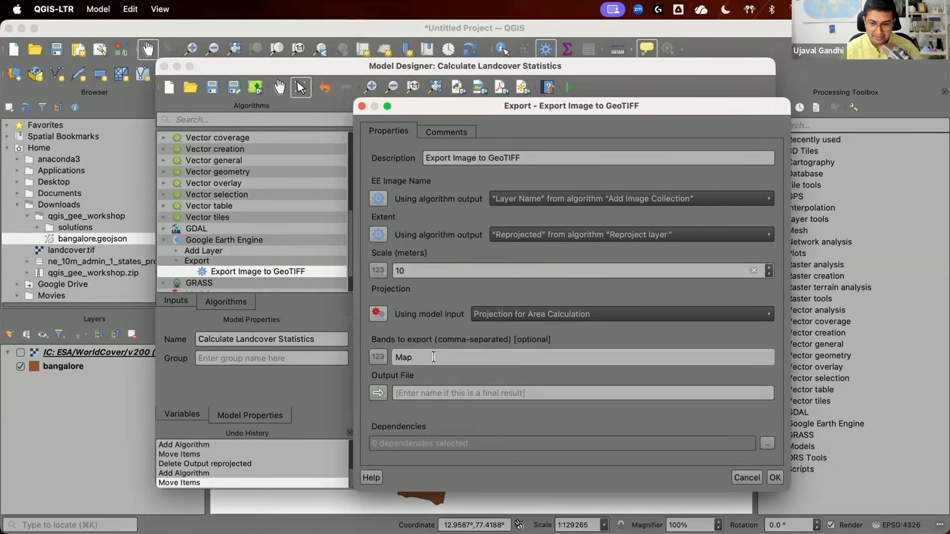
{"action": "left_click", "coordinate": [569, 385]}
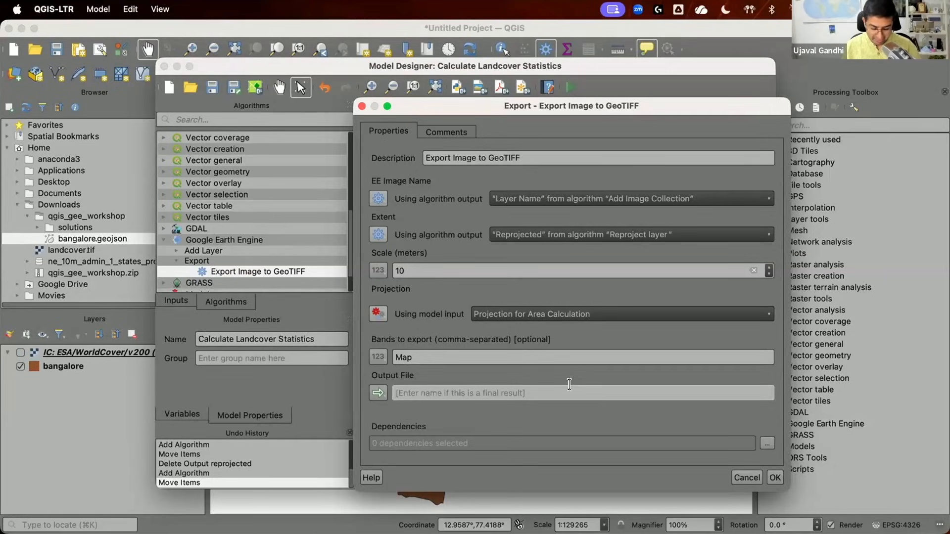
{"action": "type", "text": "output"}
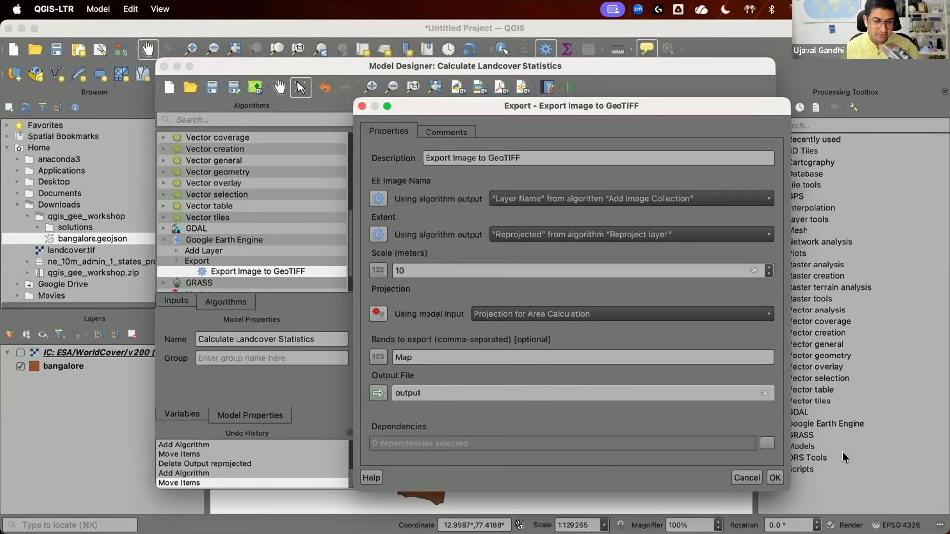
{"action": "left_click", "coordinate": [776, 474]}
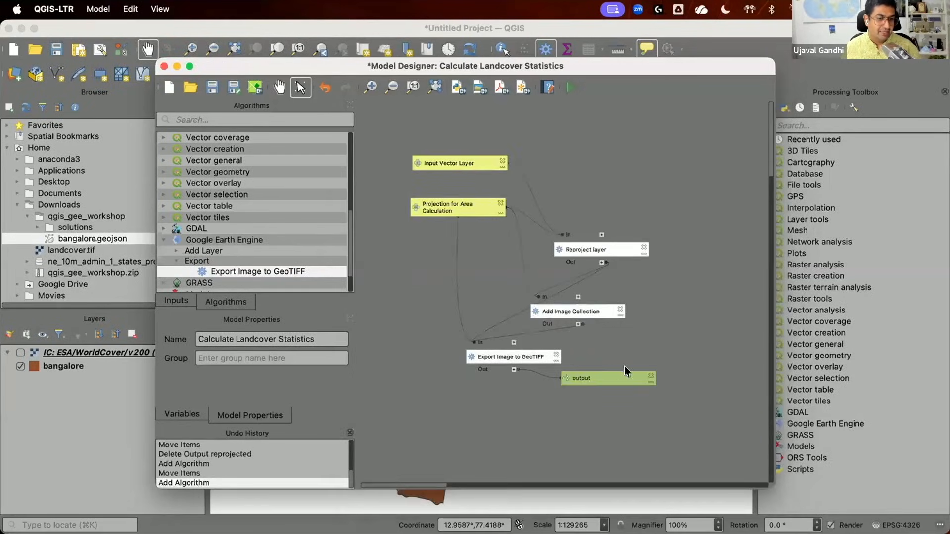
- Rearrange the export, output and Add Image Collection boxes into a tidy downward flow and save the model
{"action": "left_click_drag", "start_coordinate": [540, 349], "coordinate": [692, 352]}
{"action": "left_click_drag", "start_coordinate": [616, 375], "coordinate": [675, 411]}
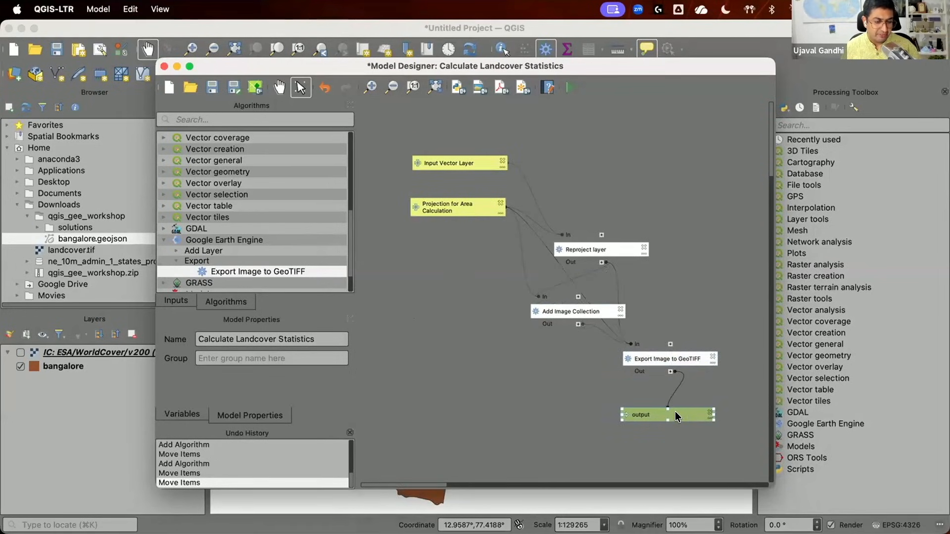
{"action": "left_click", "coordinate": [570, 302]}
{"action": "left_click_drag", "start_coordinate": [578, 305], "coordinate": [597, 294]}
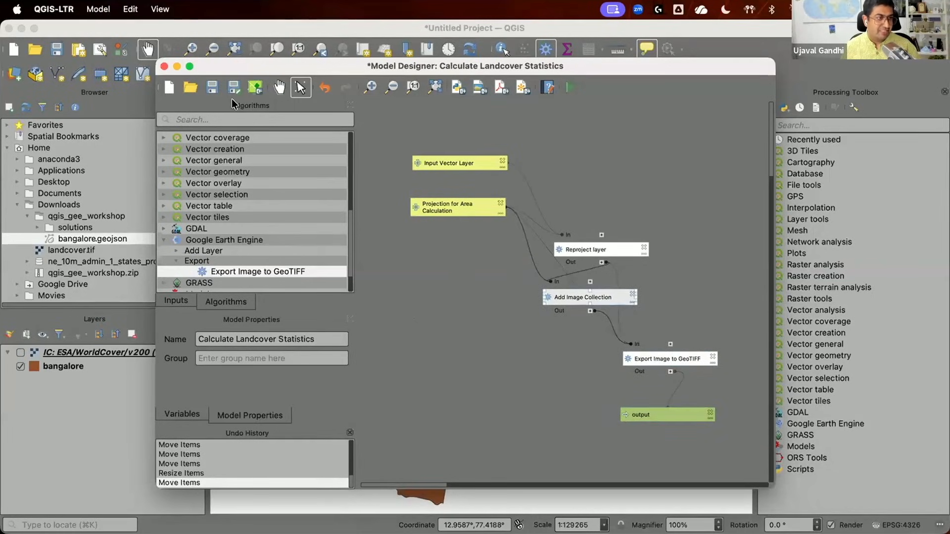
{"action": "left_click", "coordinate": [209, 89]}
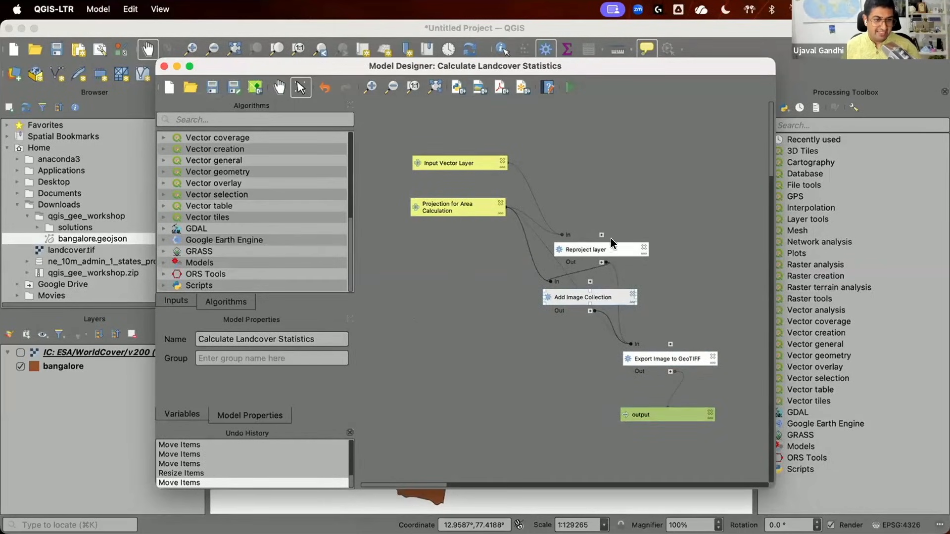
- Run the model on the bangalore layer, saving its output as landcover_from_model.tif in the Downloads folder
{"action": "left_click", "coordinate": [566, 87]}
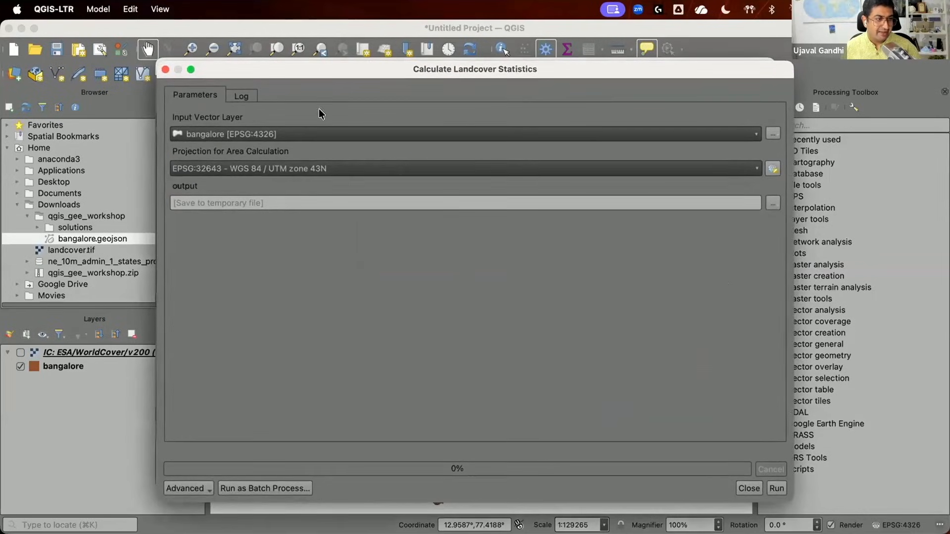
{"action": "left_click", "coordinate": [773, 203]}
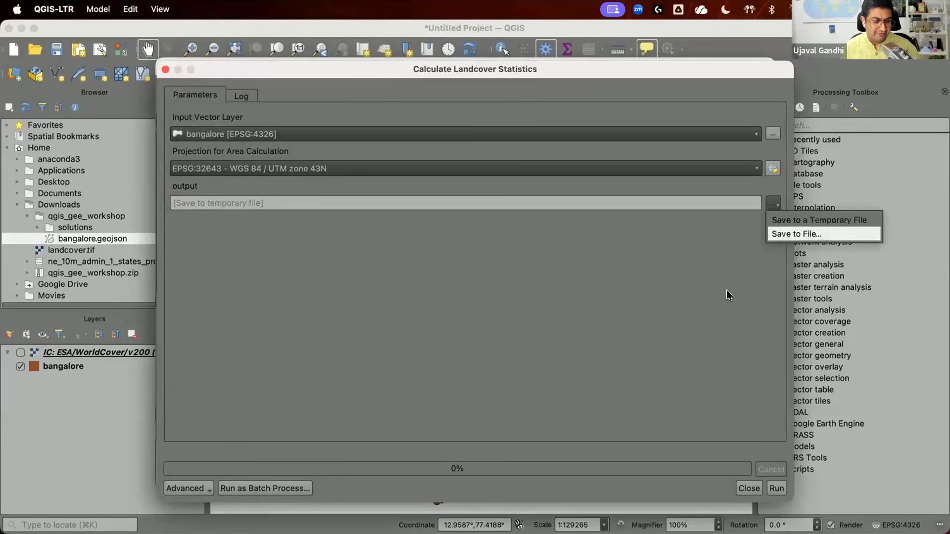
{"action": "key", "text": "Return"}
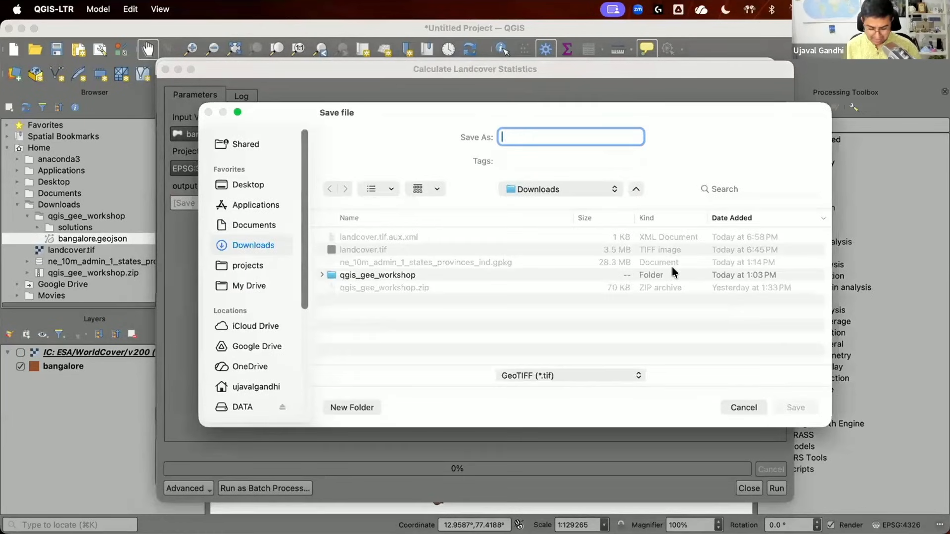
{"action": "type", "text": "landcover_from_model"}
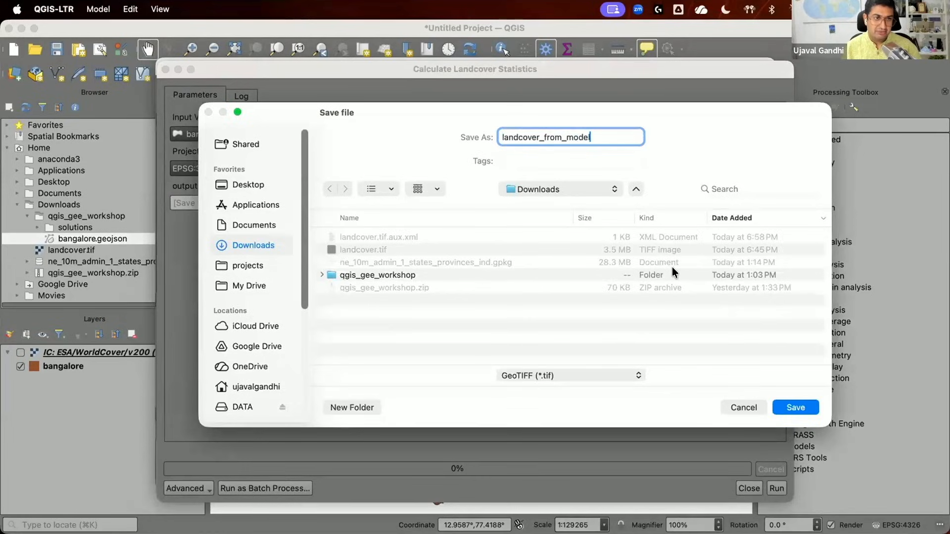
{"action": "key", "text": "Return"}
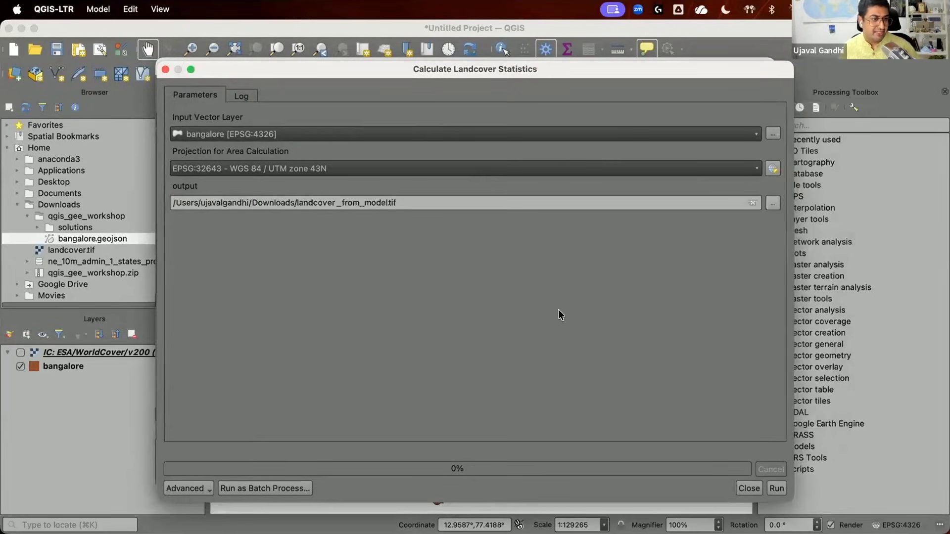
{"action": "left_click", "coordinate": [773, 486]}
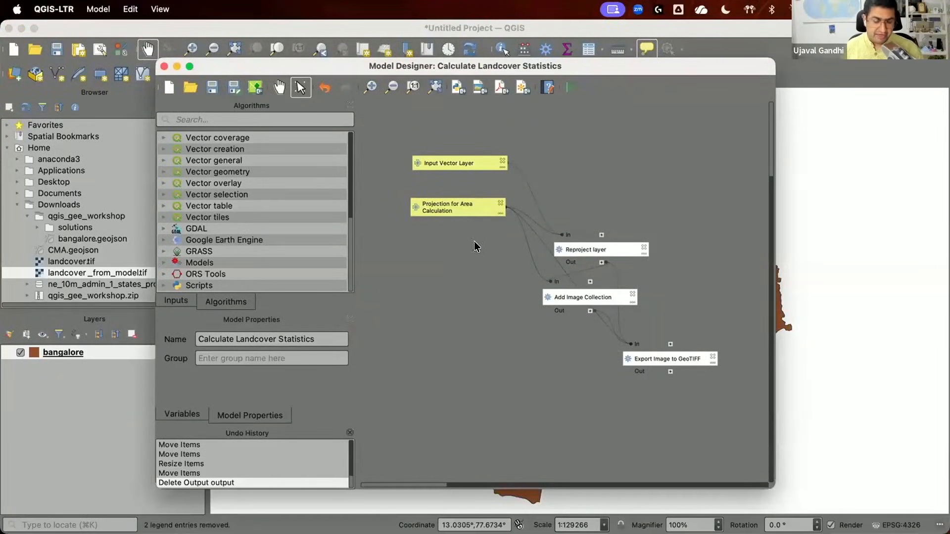
- Rearrange the model so Add Image Collection sits above Export Image to GeoTIFF and Reproject layer stands level with the projection input
{"action": "left_click_drag", "start_coordinate": [641, 364], "coordinate": [498, 375]}
{"action": "left_click_drag", "start_coordinate": [561, 293], "coordinate": [495, 292]}
{"action": "left_click_drag", "start_coordinate": [515, 358], "coordinate": [481, 364]}
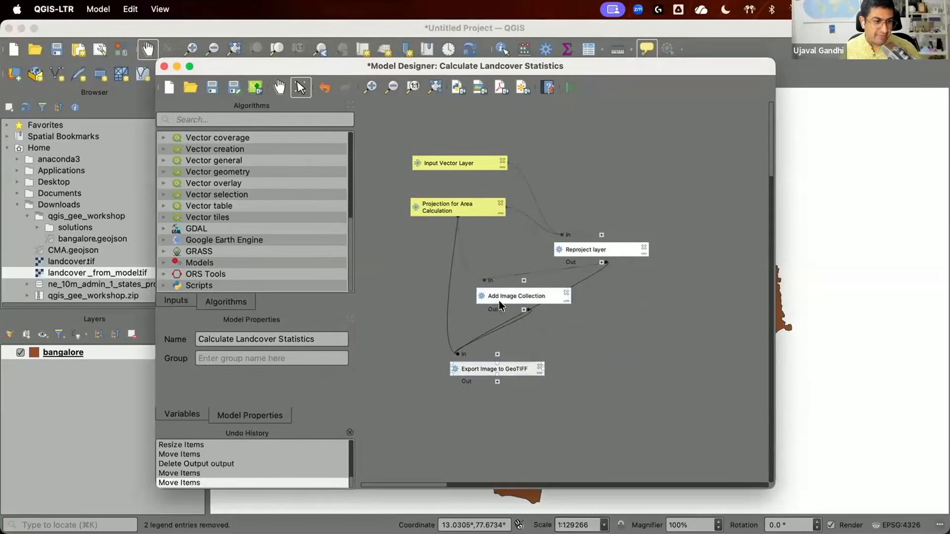
{"action": "left_click_drag", "start_coordinate": [511, 291], "coordinate": [483, 285]}
{"action": "left_click_drag", "start_coordinate": [599, 251], "coordinate": [623, 218]}
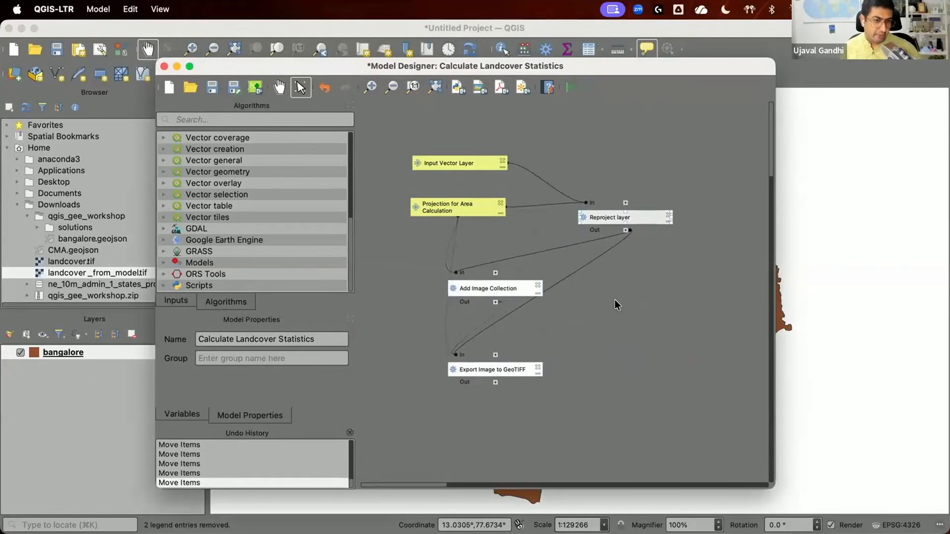
{"action": "left_click", "coordinate": [579, 330]}
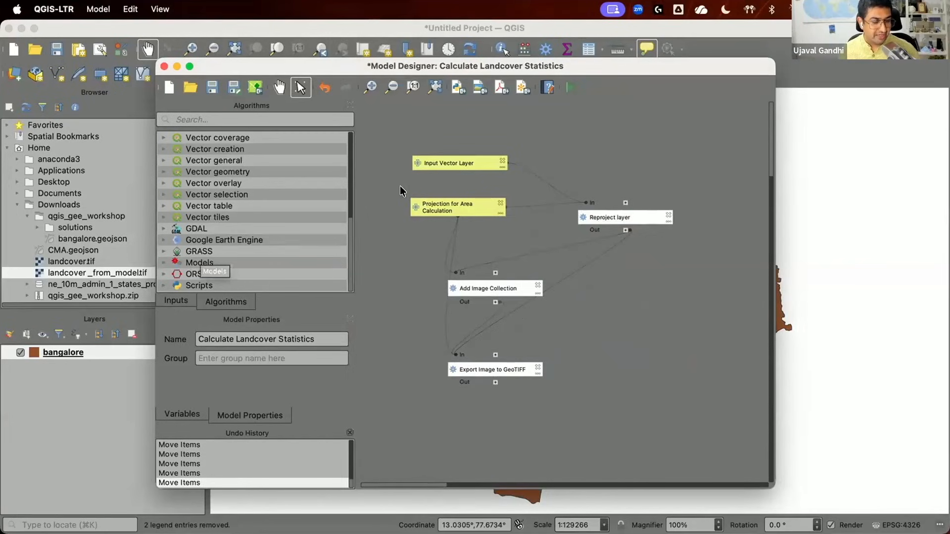
- Add Clip raster by mask layer to the model, taking its input layer from Export Image to GeoTIFF's "Output File" output
{"action": "left_click", "coordinate": [256, 119]}
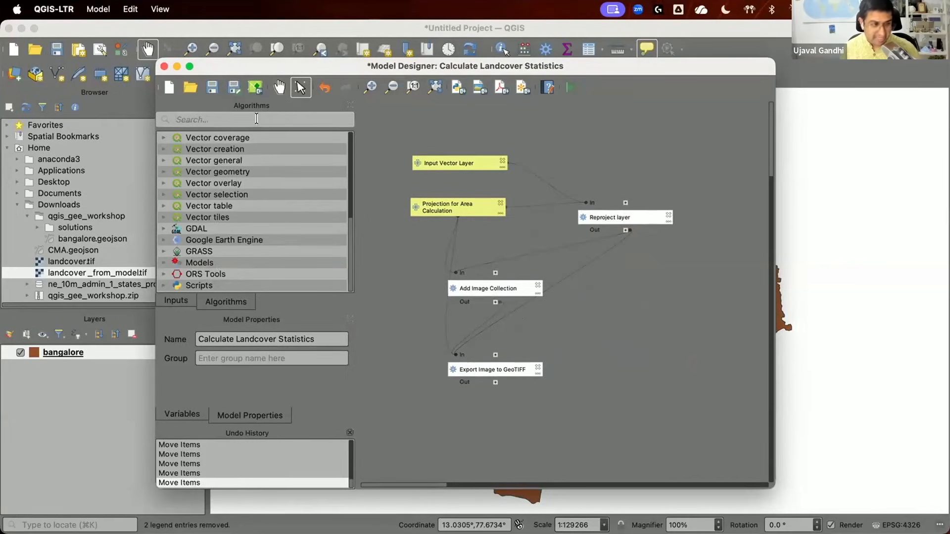
{"action": "type", "text": "clip"}
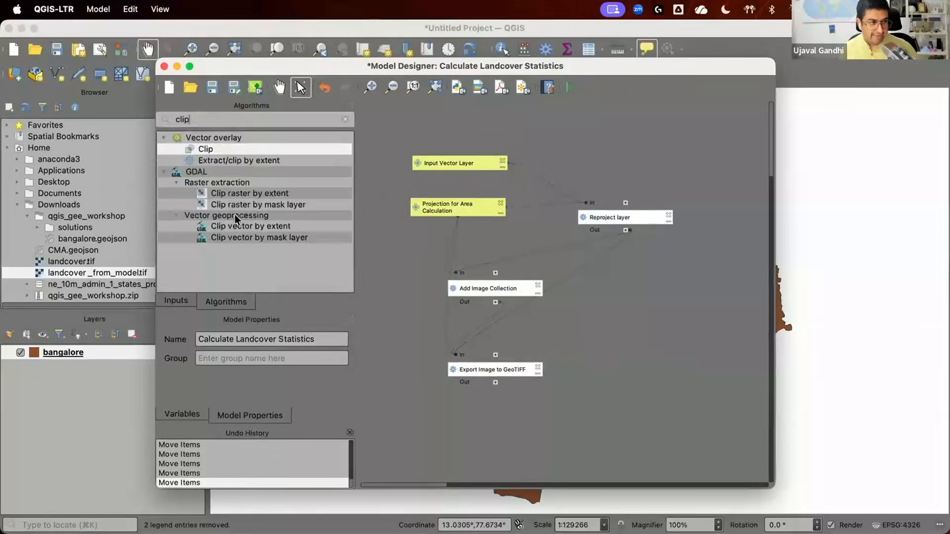
{"action": "left_click", "coordinate": [240, 206]}
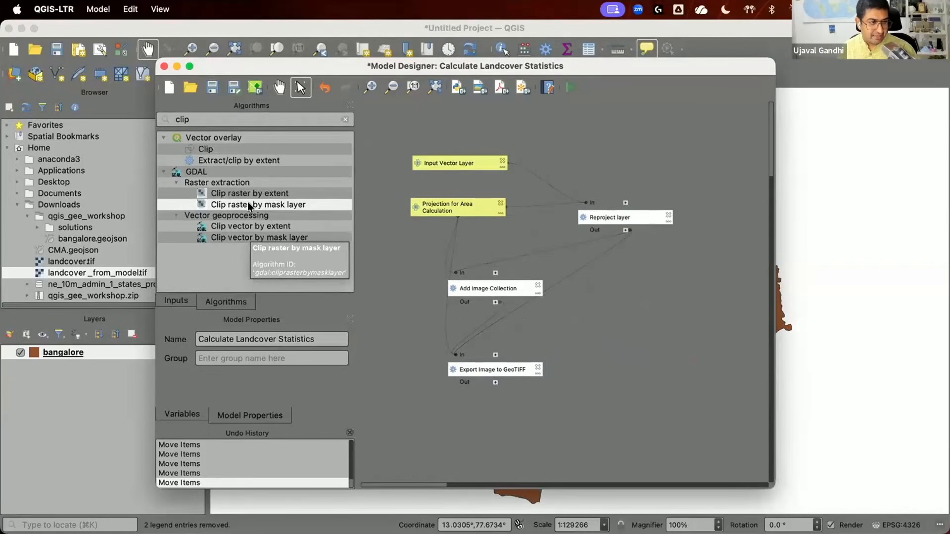
{"action": "left_click_drag", "start_coordinate": [249, 206], "coordinate": [514, 250]}
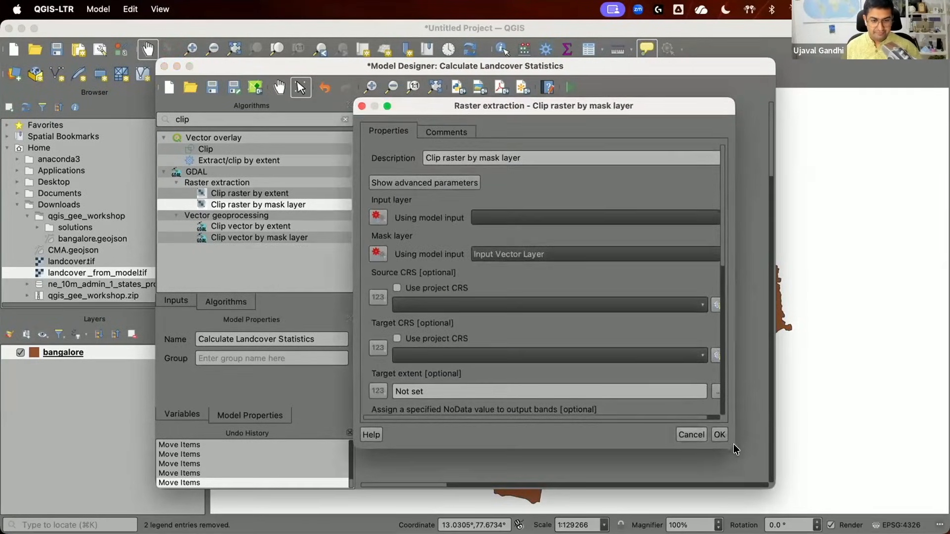
{"action": "left_click_drag", "start_coordinate": [734, 448], "coordinate": [804, 500]}
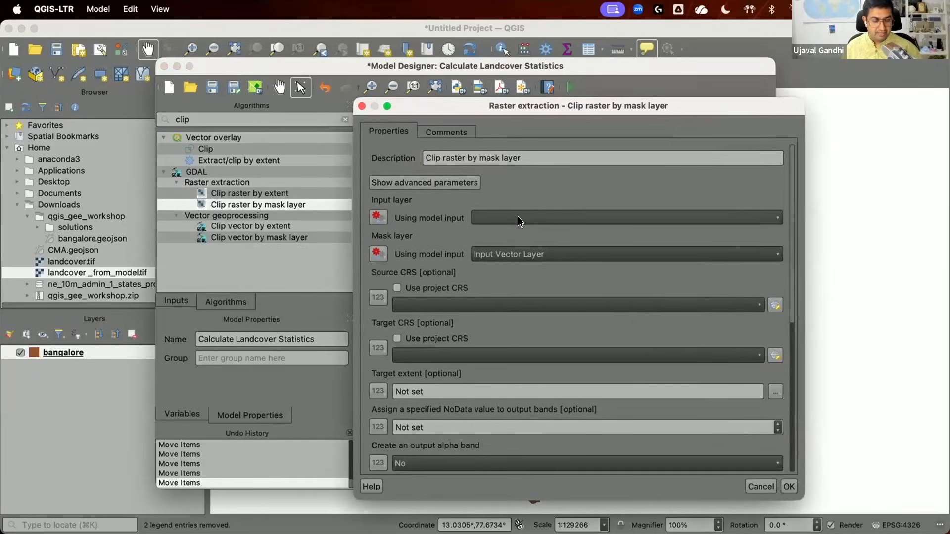
{"action": "left_click", "coordinate": [379, 218]}
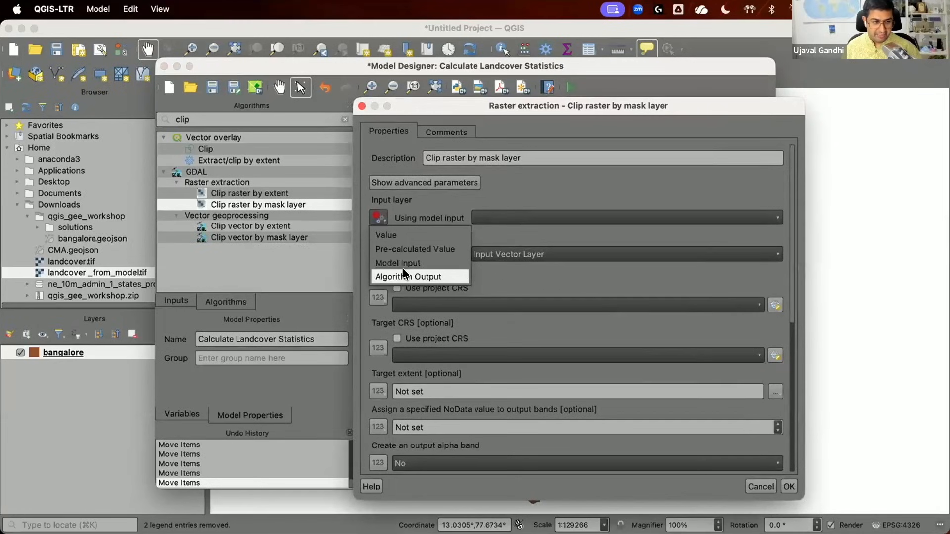
{"action": "left_click", "coordinate": [403, 273]}
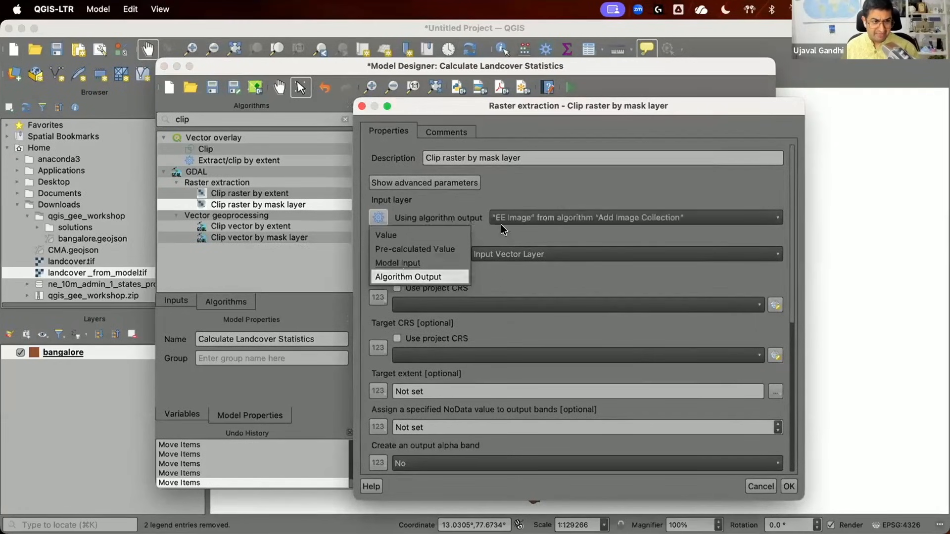
{"action": "left_click", "coordinate": [545, 216]}
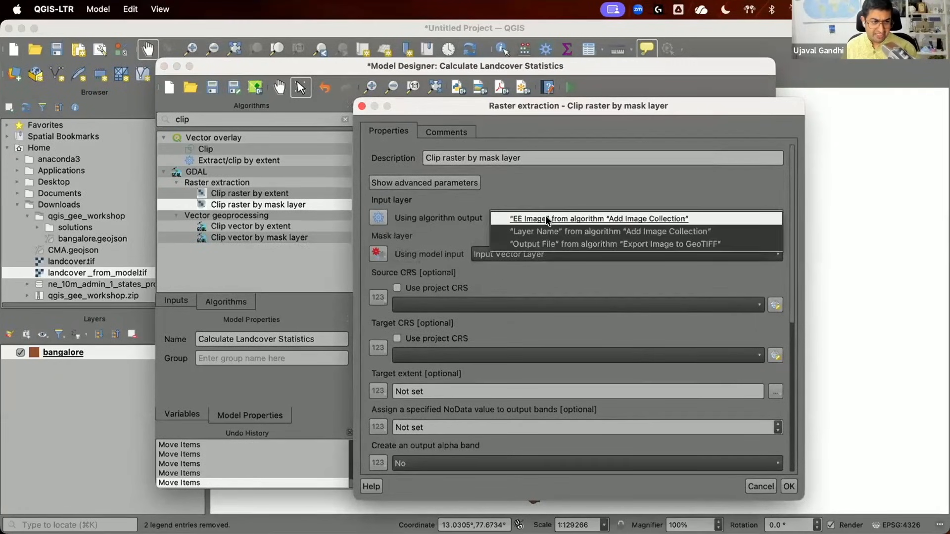
{"action": "left_click", "coordinate": [562, 244]}
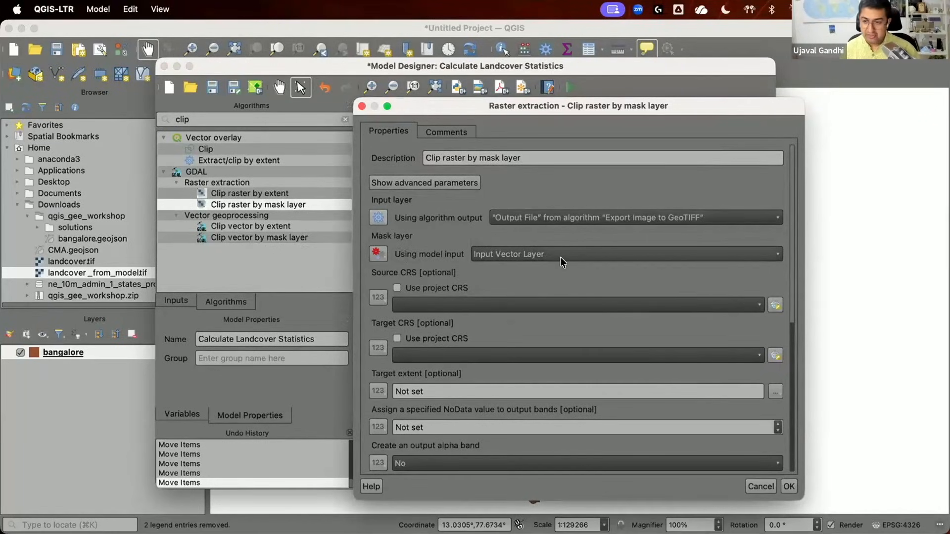
- Take the clip's mask layer from Reproject layer's "Reprojected" output and confirm the algorithm with its other settings at their defaults
{"action": "left_click", "coordinate": [376, 255]}
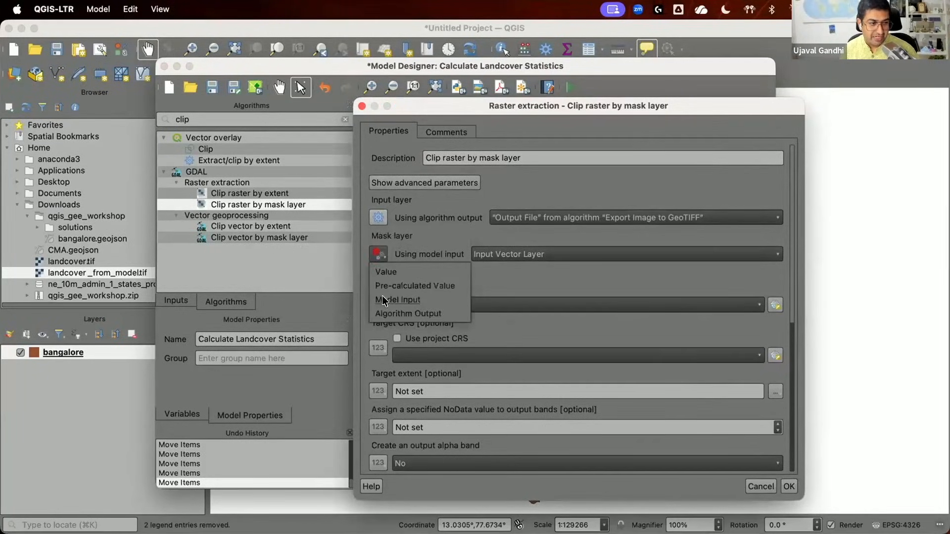
{"action": "left_click", "coordinate": [389, 311]}
{"action": "left_click", "coordinate": [512, 252]}
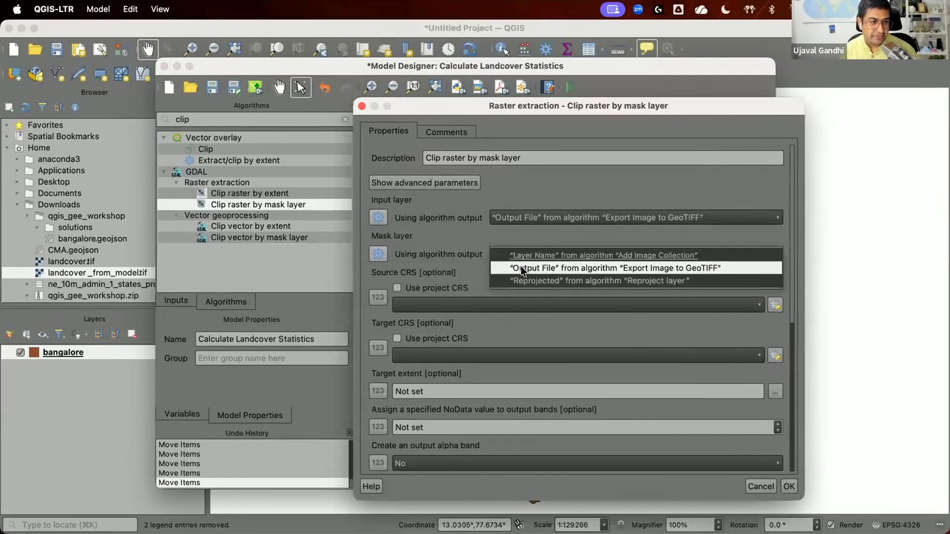
{"action": "left_click", "coordinate": [522, 272]}
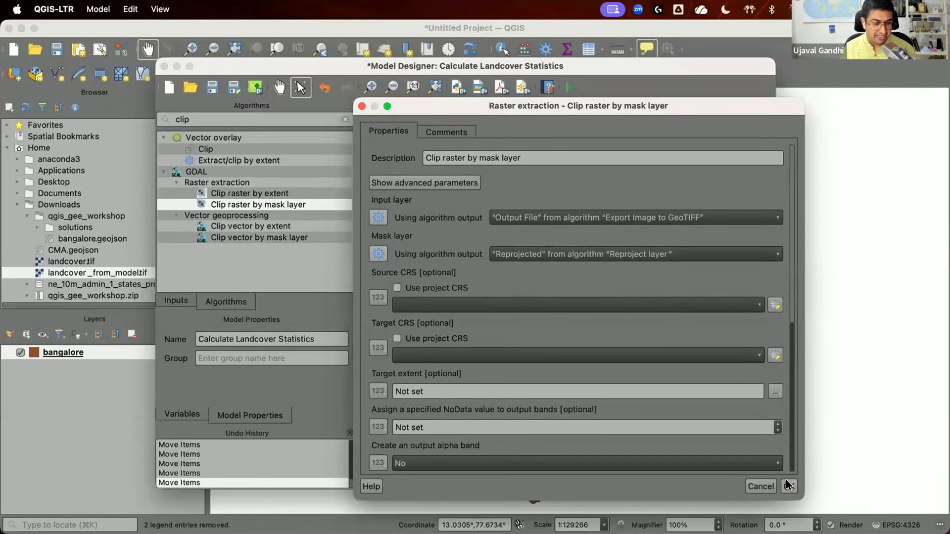
{"action": "scroll", "coordinate": [786, 272], "scroll_direction": "down", "scroll_amount": 10}
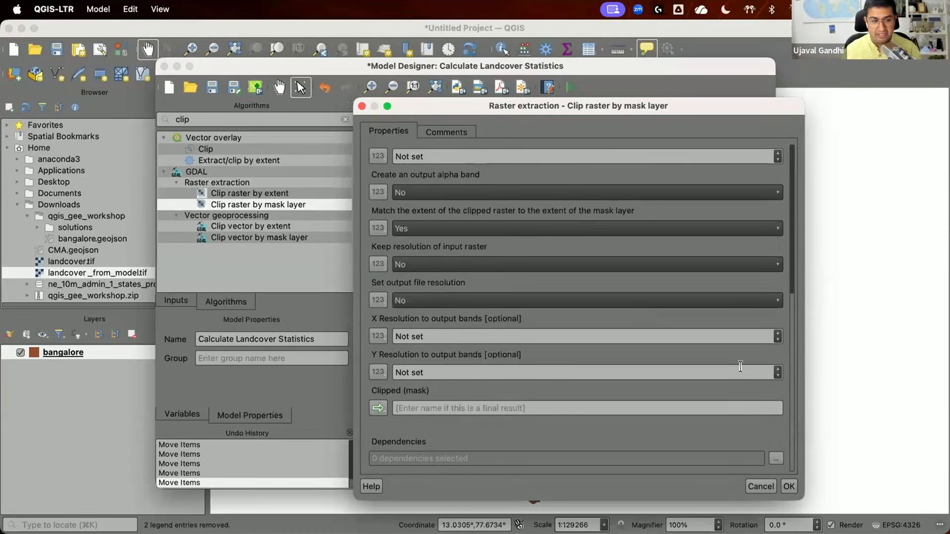
{"action": "left_click", "coordinate": [784, 488]}
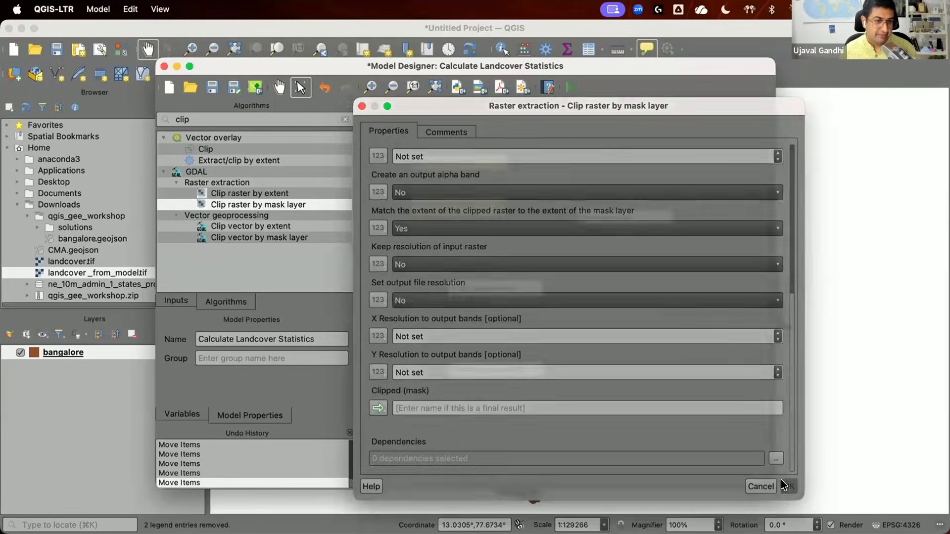
- Place the Clip raster by mask layer box below Reproject layer, review its settings and save the model
{"action": "left_click_drag", "start_coordinate": [505, 248], "coordinate": [659, 272]}
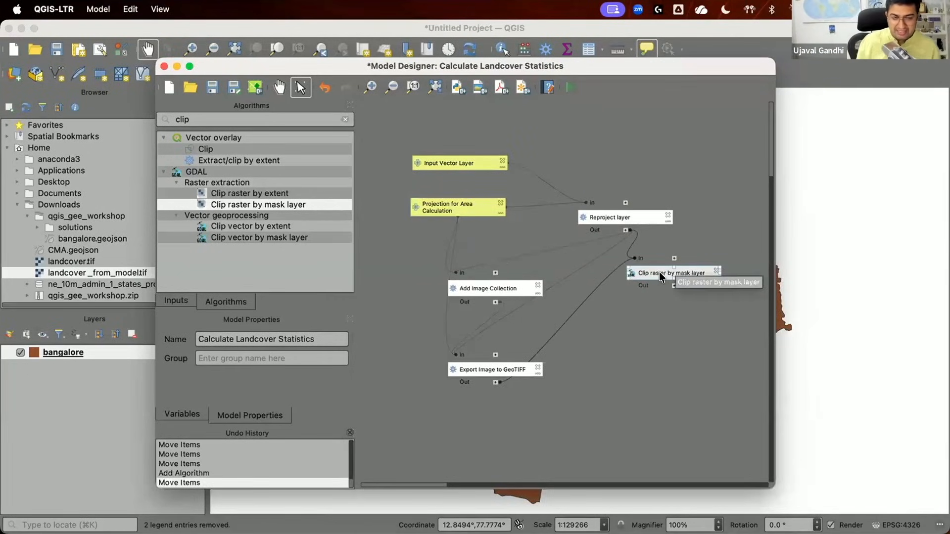
{"action": "double_click", "coordinate": [663, 273]}
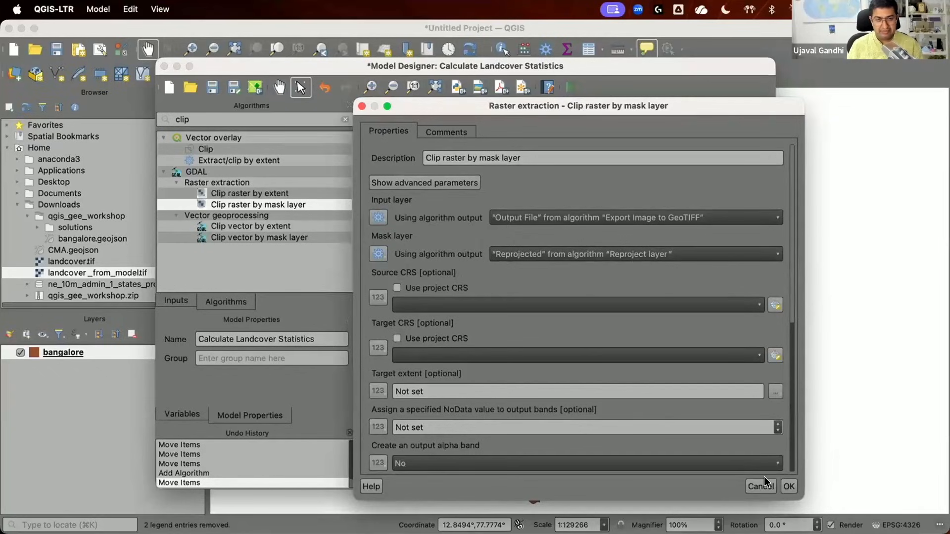
{"action": "left_click", "coordinate": [751, 482]}
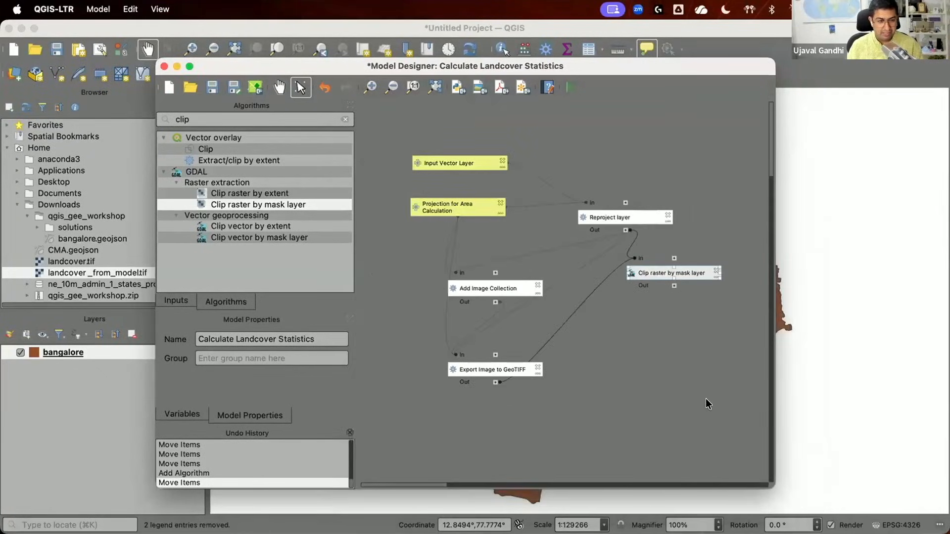
{"action": "left_click", "coordinate": [213, 87]}
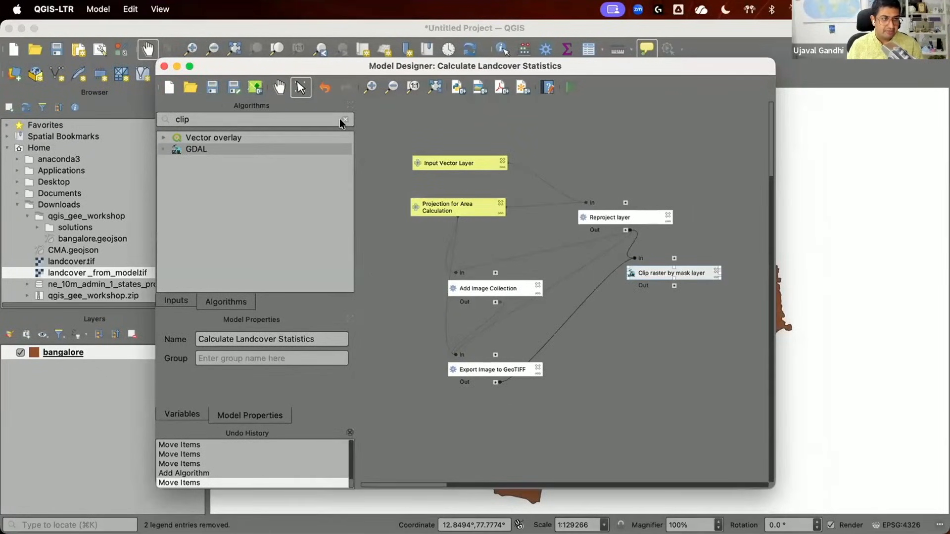
- Add Raster layer unique values report to the model, taking its input layer from Clip raster by mask layer's "Clipped (mask)" output
{"action": "left_click", "coordinate": [345, 119]}
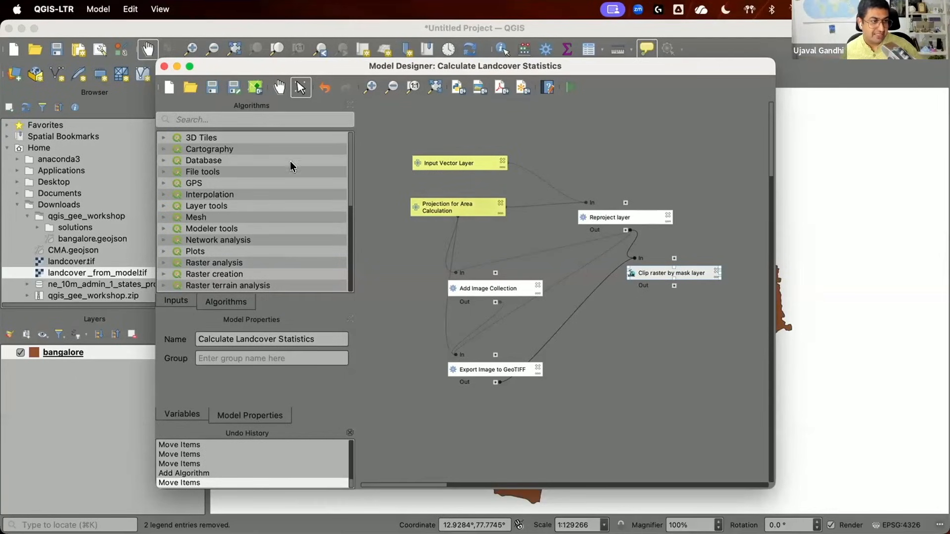
{"action": "type", "text": "raster area"}
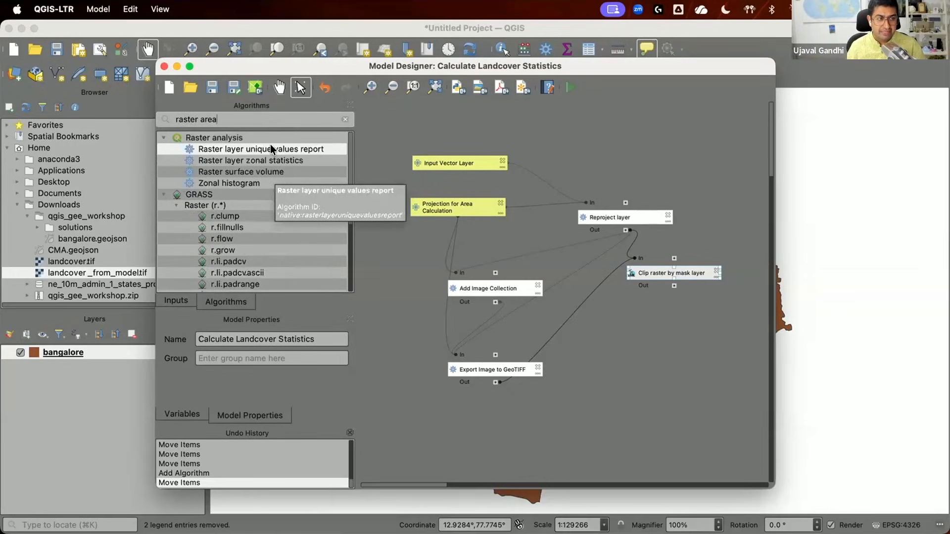
{"action": "left_click_drag", "start_coordinate": [270, 145], "coordinate": [544, 297]}
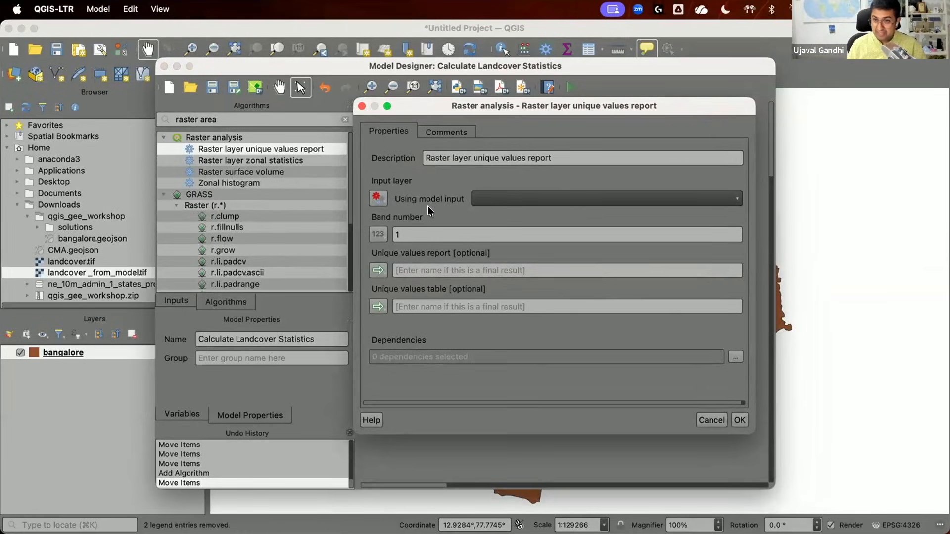
{"action": "left_click", "coordinate": [373, 198]}
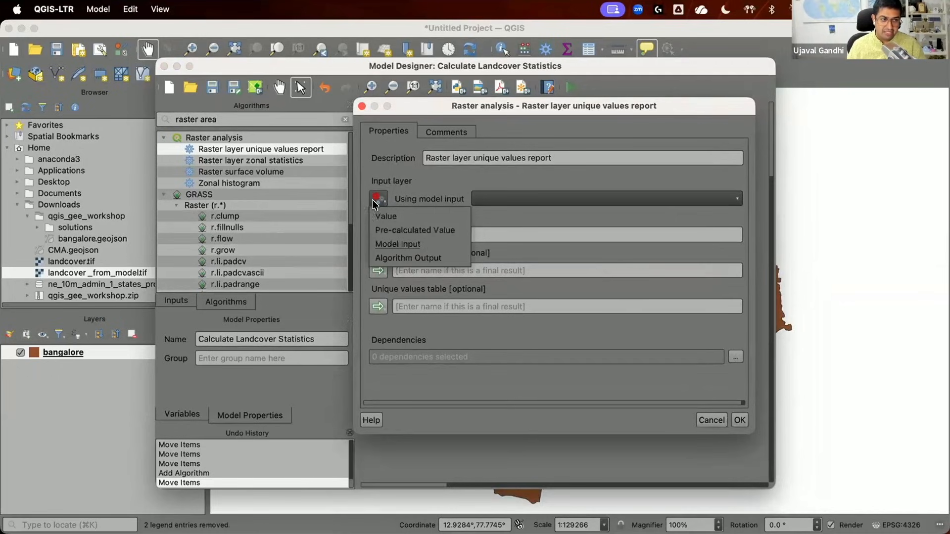
{"action": "left_click", "coordinate": [399, 257]}
{"action": "left_click", "coordinate": [552, 200]}
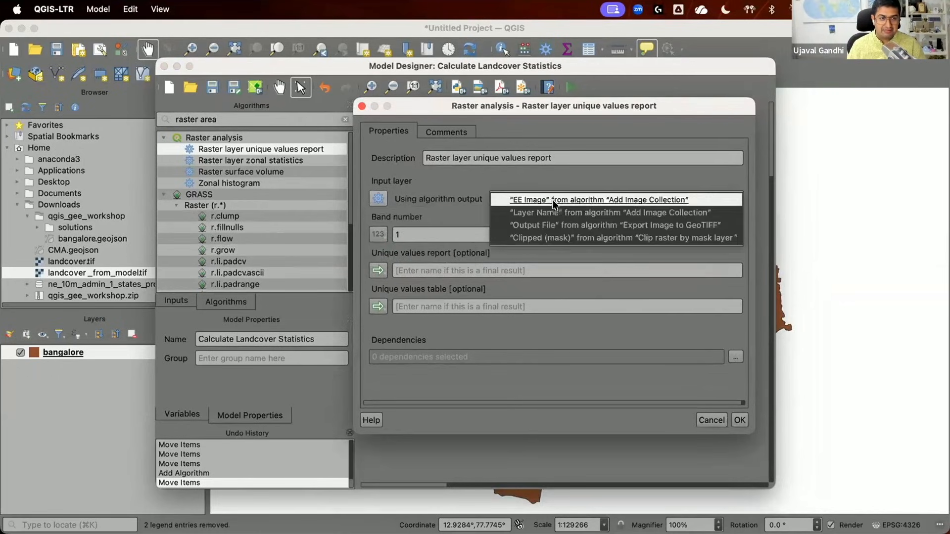
{"action": "left_click", "coordinate": [555, 238]}
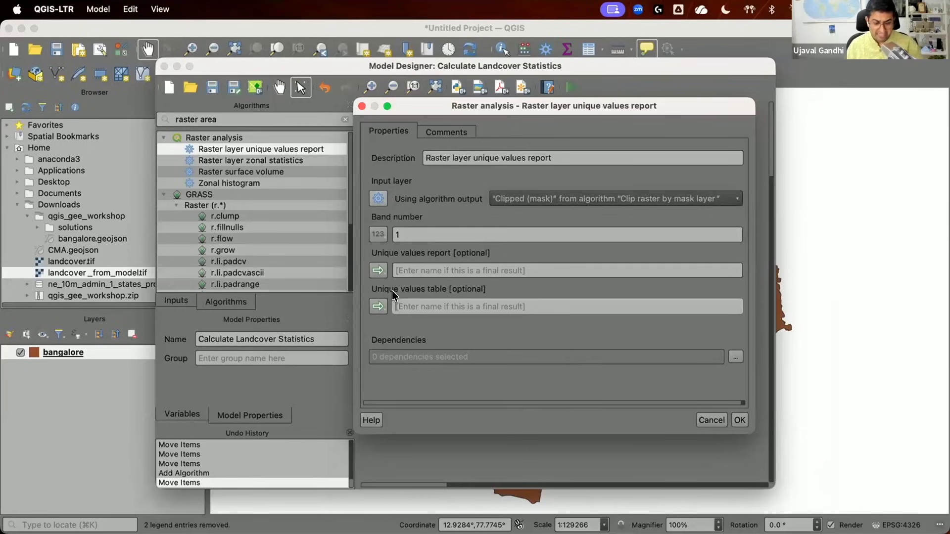
- Name the report's unique values table output "table" and confirm the algorithm with band number 1
{"action": "type", "text": "table"}
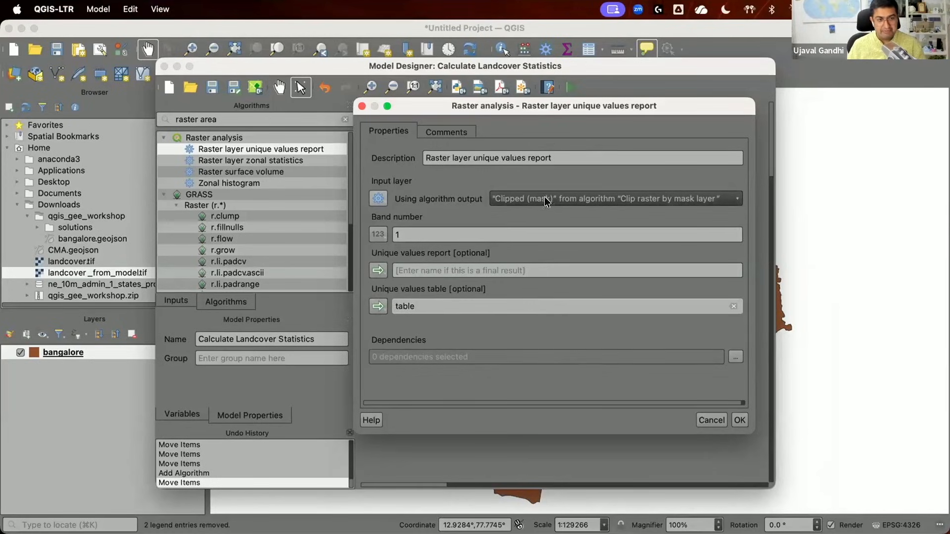
{"action": "double_click", "coordinate": [404, 306]}
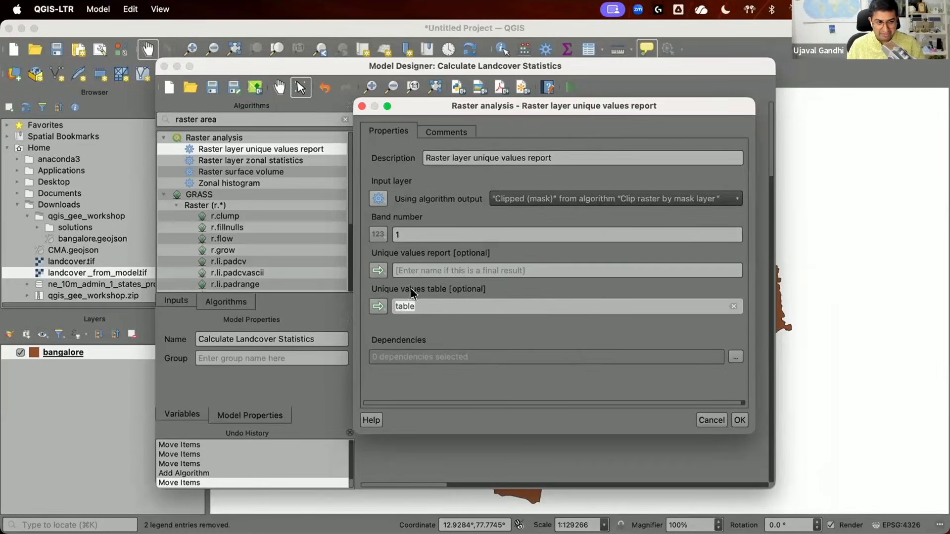
{"action": "left_click", "coordinate": [739, 420]}
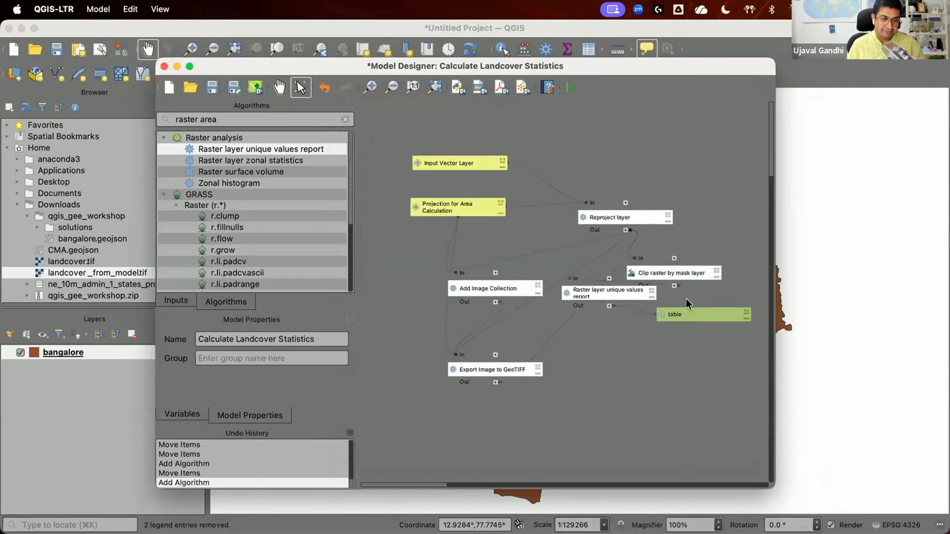
- Arrange the Raster layer unique values report box below Clip raster by mask layer, with its table output beneath it
{"action": "left_click_drag", "start_coordinate": [622, 298], "coordinate": [649, 347]}
{"action": "left_click_drag", "start_coordinate": [706, 308], "coordinate": [693, 380]}
{"action": "left_click_drag", "start_coordinate": [646, 331], "coordinate": [676, 326]}
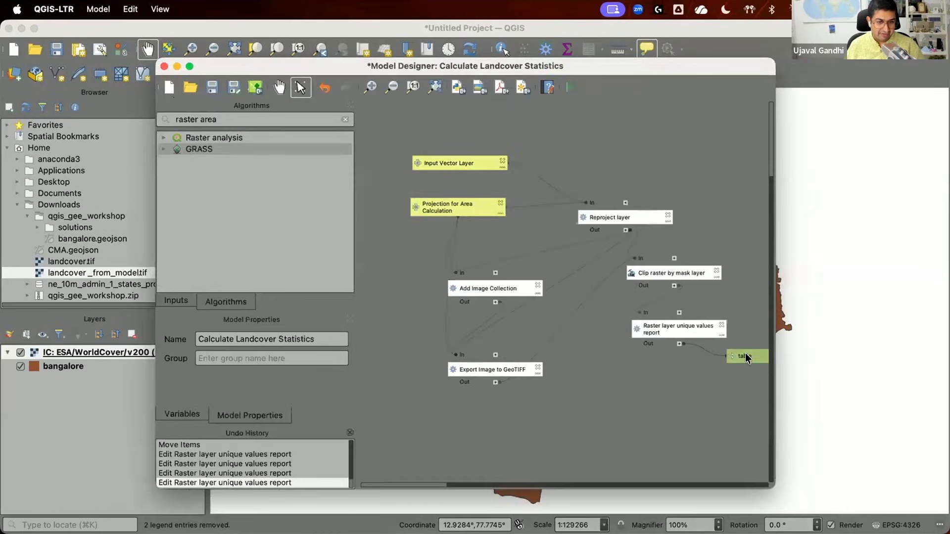
{"action": "left_click_drag", "start_coordinate": [747, 357], "coordinate": [690, 371]}
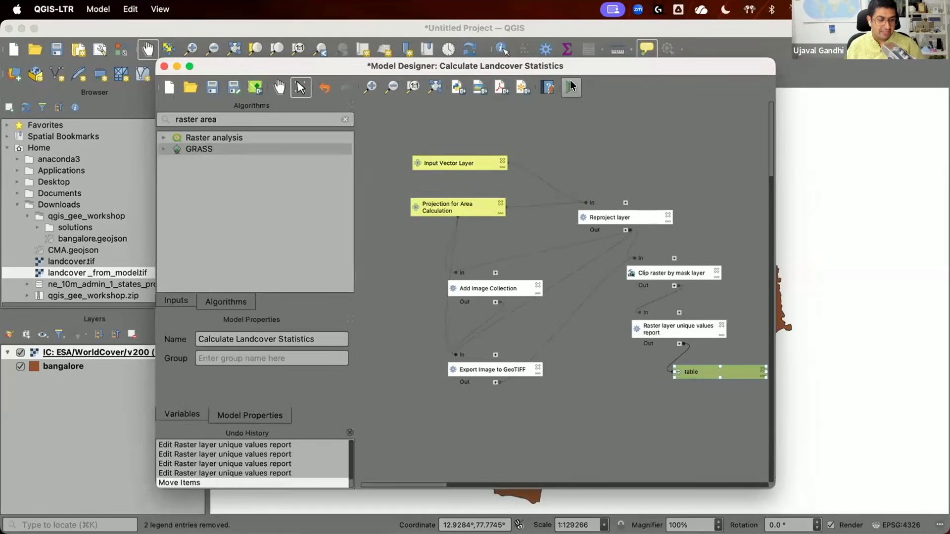
- Run the model on the bangalore layer with EPSG:32643 as the area projection, creating the table as a temporary layer
{"action": "left_click", "coordinate": [571, 84]}
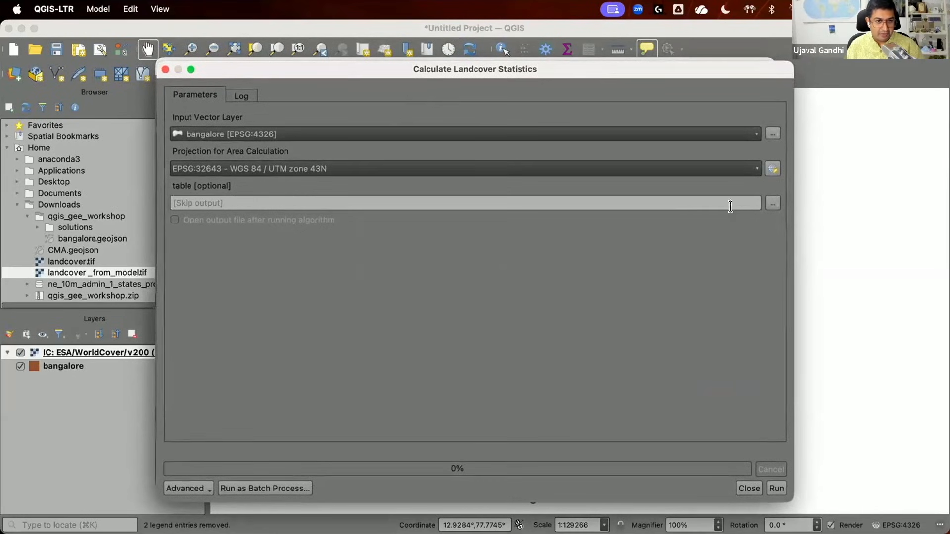
{"action": "left_click", "coordinate": [775, 203]}
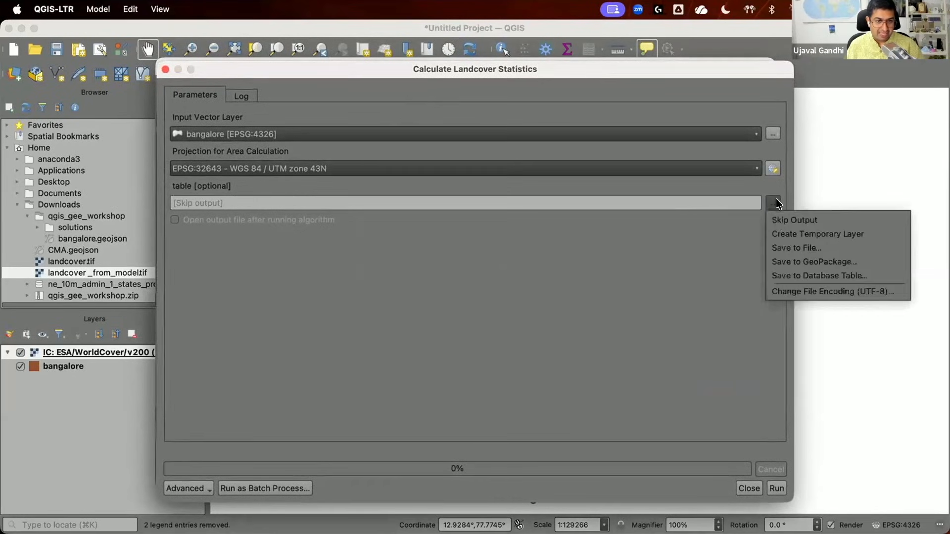
{"action": "left_click", "coordinate": [778, 232]}
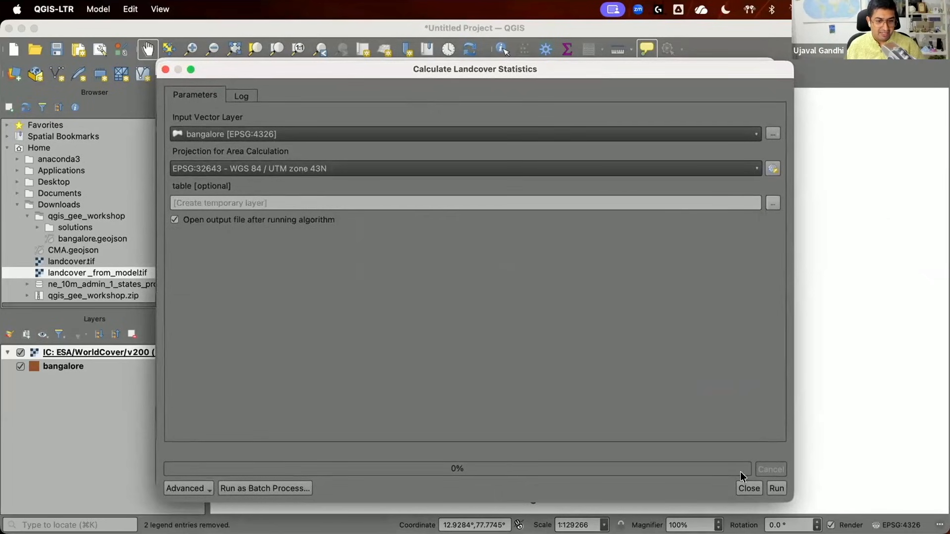
{"action": "left_click", "coordinate": [776, 489]}
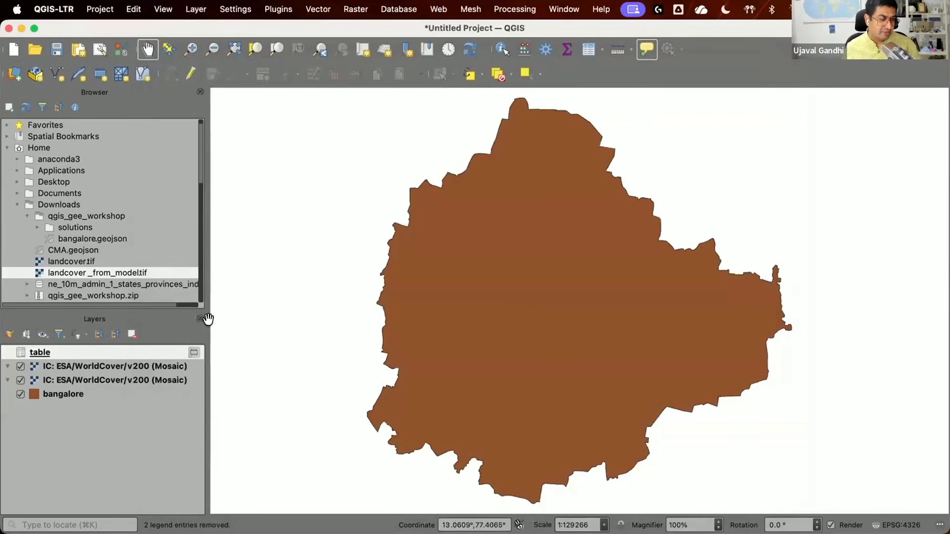
- Hide both ESA WorldCover mosaic layers and examine the value, count and m2 columns in the table's attribute table
{"action": "left_click", "coordinate": [21, 367]}
{"action": "left_click", "coordinate": [20, 380]}
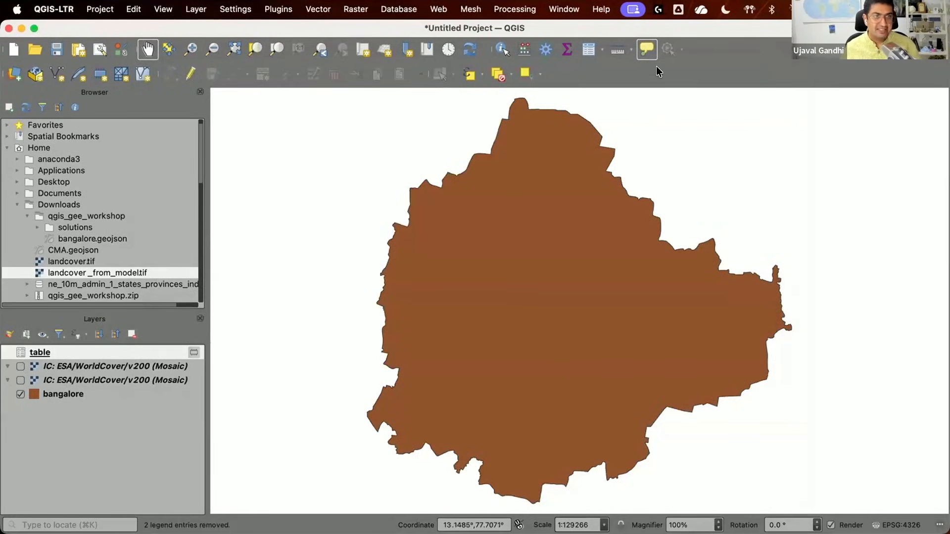
{"action": "left_click", "coordinate": [589, 50]}
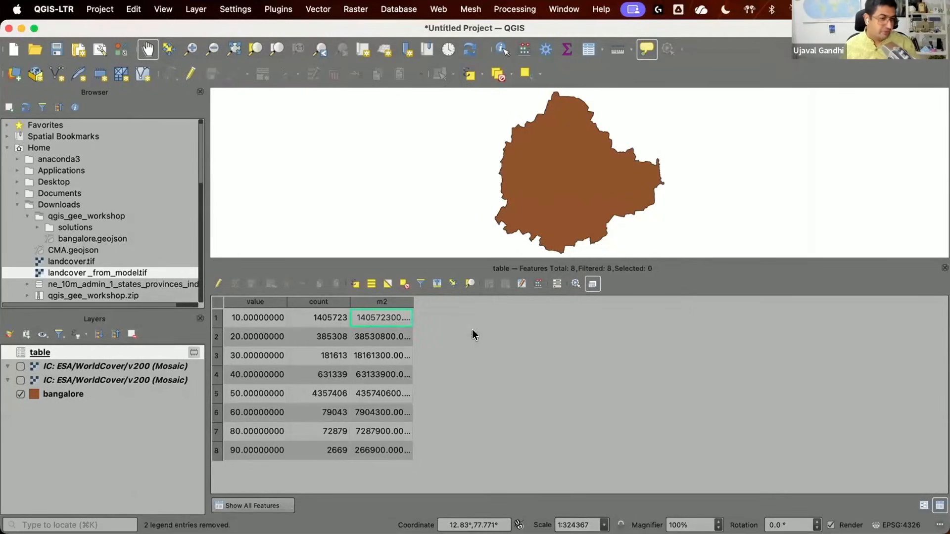
- Remove the table and both ESA WorldCover mosaic layers from the project, keeping only bangalore
{"action": "left_click", "coordinate": [91, 372]}
{"action": "right_click", "coordinate": [90, 370]}
{"action": "left_click", "coordinate": [54, 352]}
{"action": "left_click", "coordinate": [54, 352]}
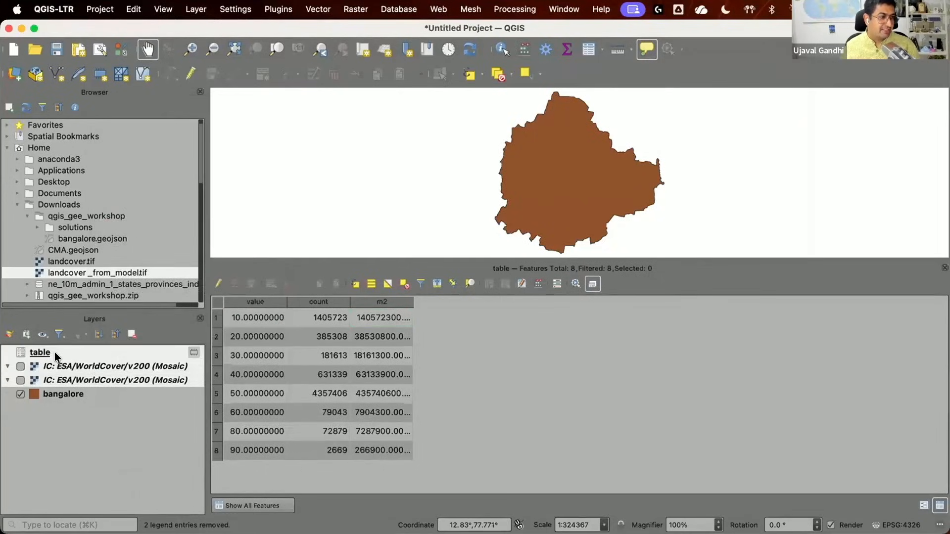
{"action": "right_click", "coordinate": [54, 352]}
{"action": "left_click", "coordinate": [117, 190]}
{"action": "right_click", "coordinate": [119, 366]}
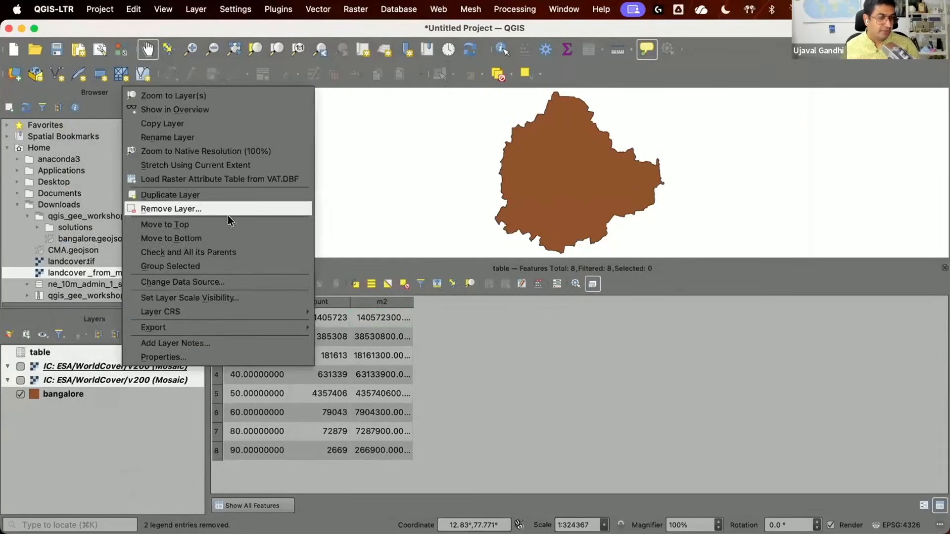
{"action": "left_click", "coordinate": [146, 206]}
{"action": "left_click", "coordinate": [536, 280]}
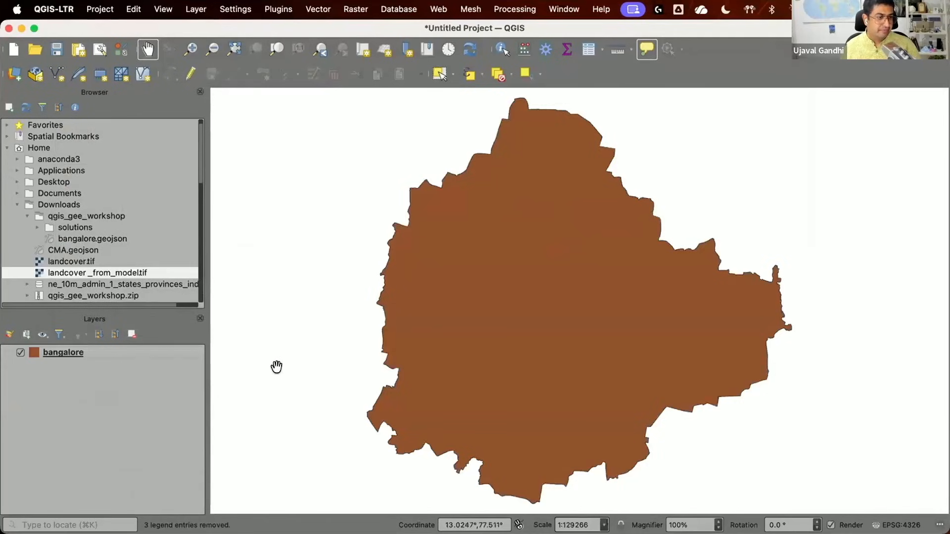
- Return to the Model Designer, delete the table output from the model, and start adding the Field calculator algorithm
{"action": "key", "text": "super+grave"}
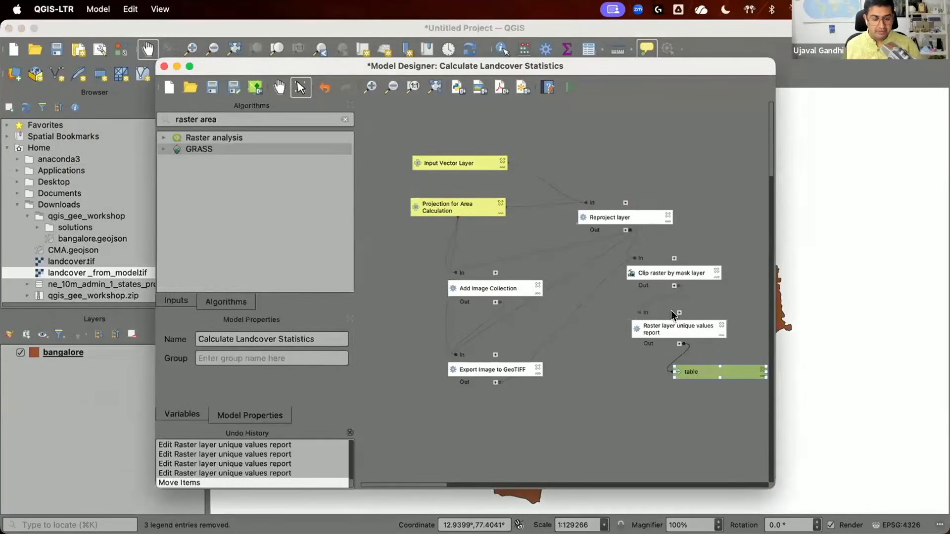
{"action": "left_click", "coordinate": [763, 369]}
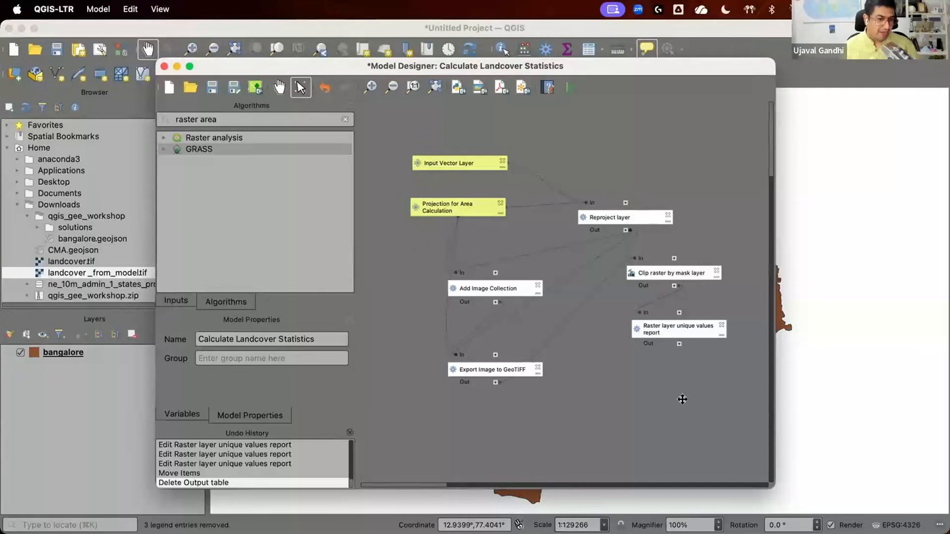
{"action": "left_click", "coordinate": [345, 120]}
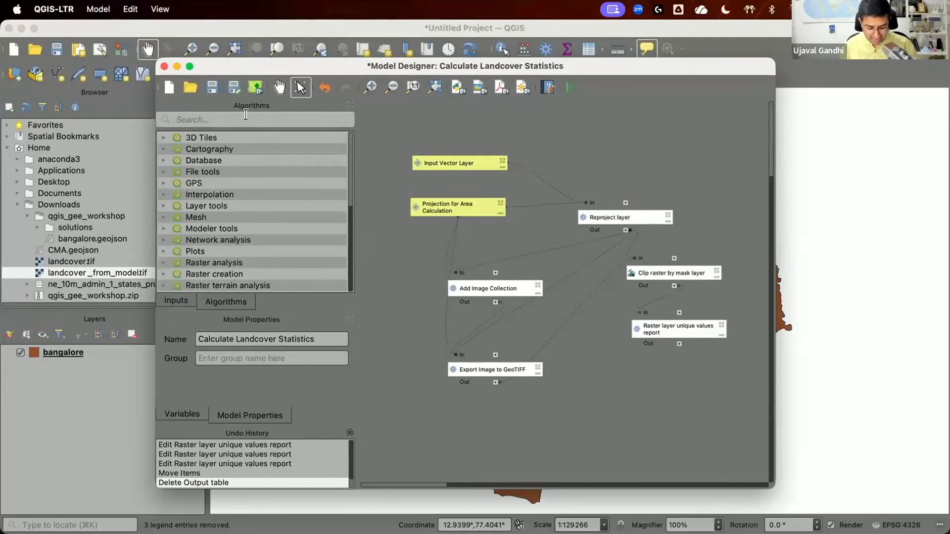
{"action": "type", "text": "field cal"}
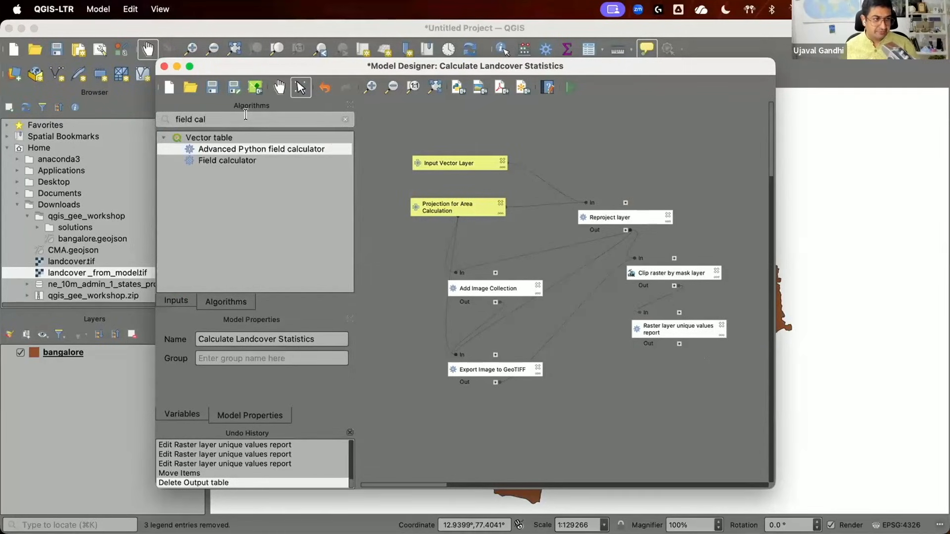
{"action": "left_click", "coordinate": [252, 160]}
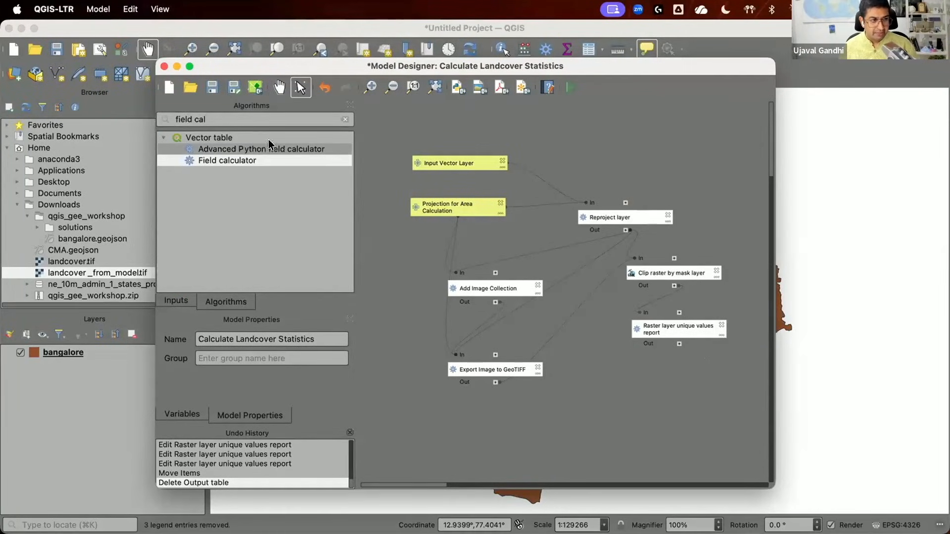
{"action": "double_click", "coordinate": [249, 161]}
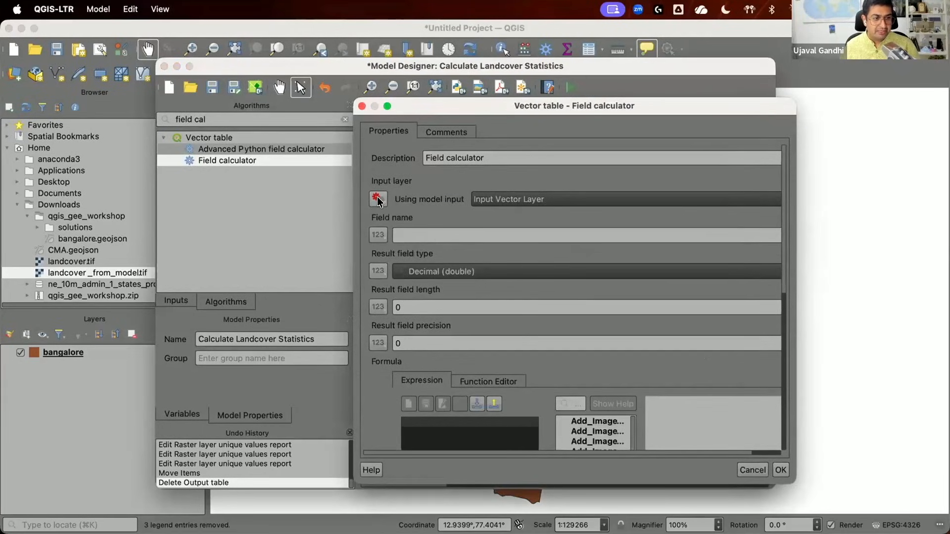
- Take the Field calculator's input layer from Raster layer unique values report's "Unique values table" output
{"action": "left_click", "coordinate": [377, 199]}
{"action": "left_click", "coordinate": [397, 251]}
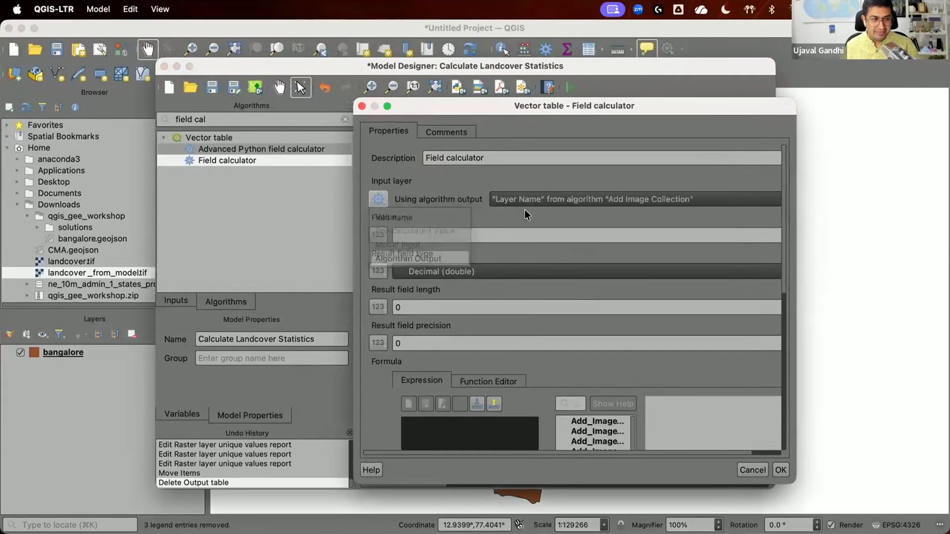
{"action": "left_click", "coordinate": [533, 198]}
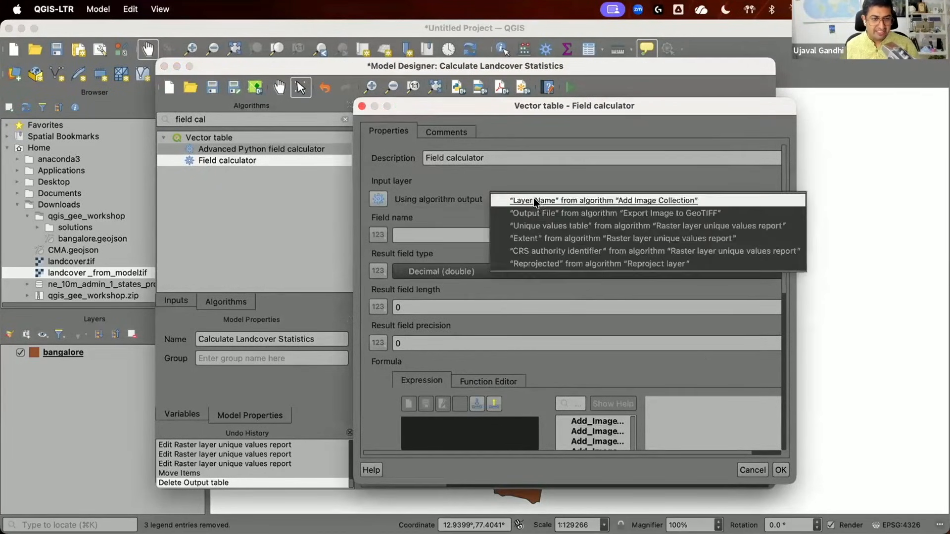
{"action": "left_click", "coordinate": [542, 226]}
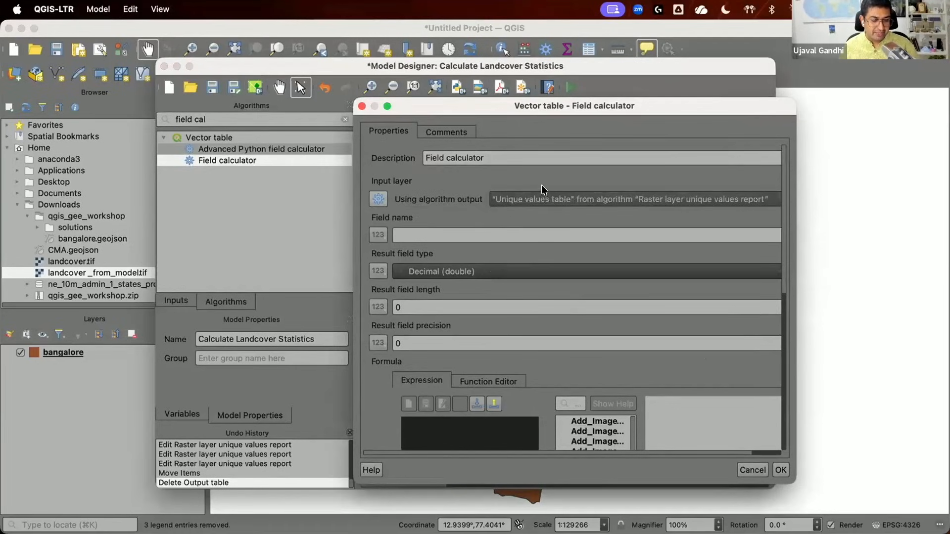
- Widen the Field calculator dialog and name the result field area_sqkm
{"action": "left_click_drag", "start_coordinate": [793, 479], "coordinate": [852, 497]}
{"action": "left_click", "coordinate": [549, 236]}
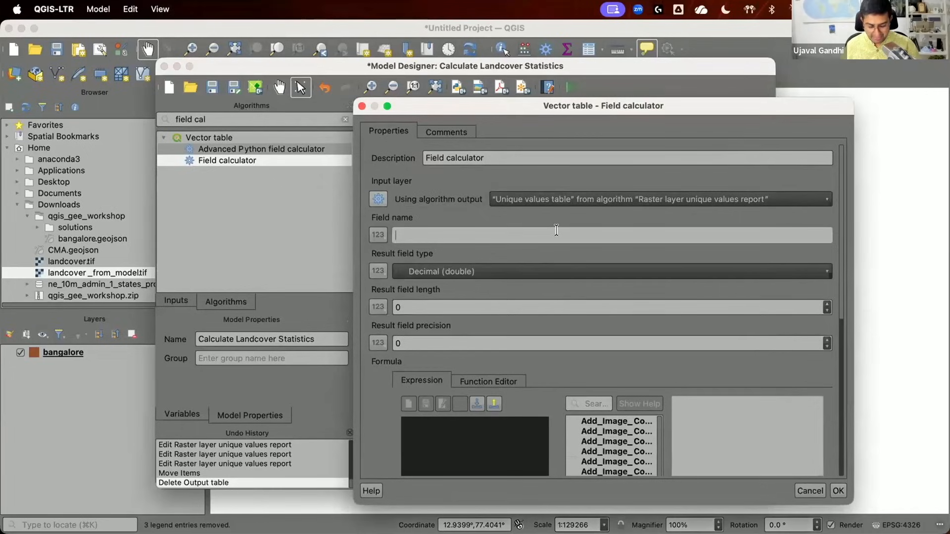
{"action": "type", "text": "area_sqkm"}
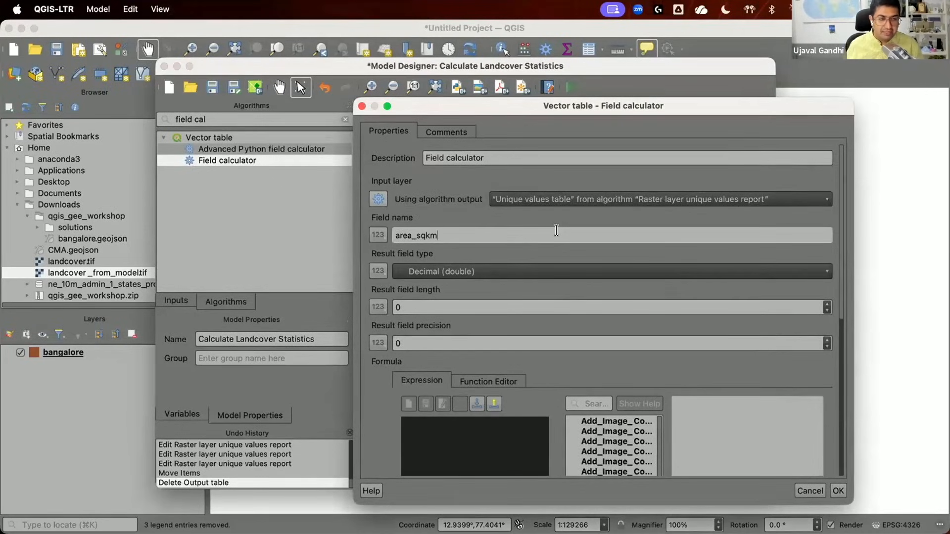
{"action": "left_click", "coordinate": [448, 463]}
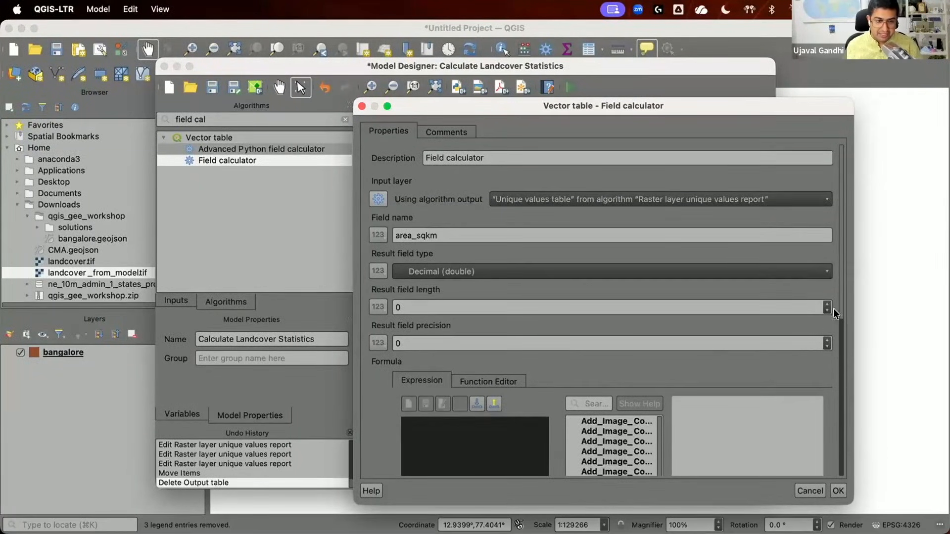
- Look through the expression builder's function list and its Fields and Values group for the input table's fields
{"action": "scroll", "coordinate": [833, 329], "scroll_direction": "down", "scroll_amount": 4}
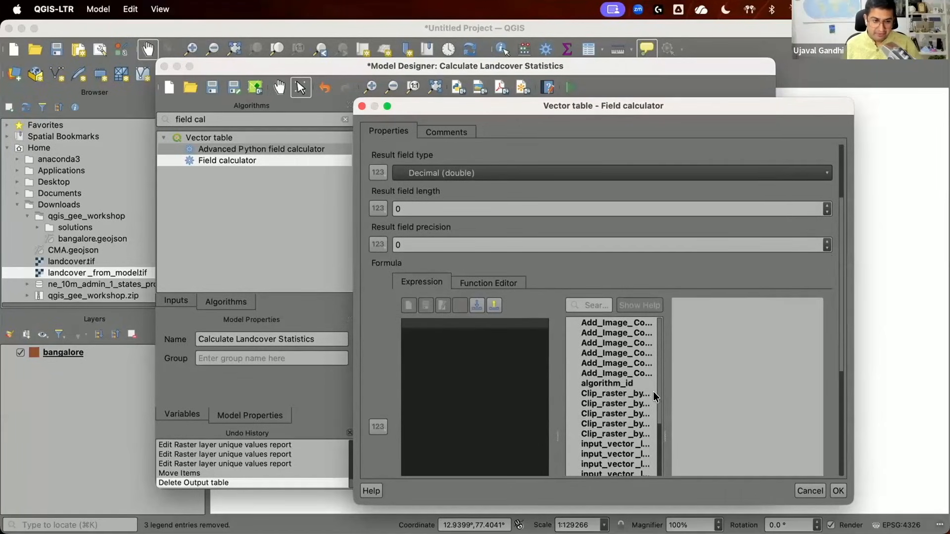
{"action": "scroll", "coordinate": [650, 441], "scroll_direction": "down", "scroll_amount": 5}
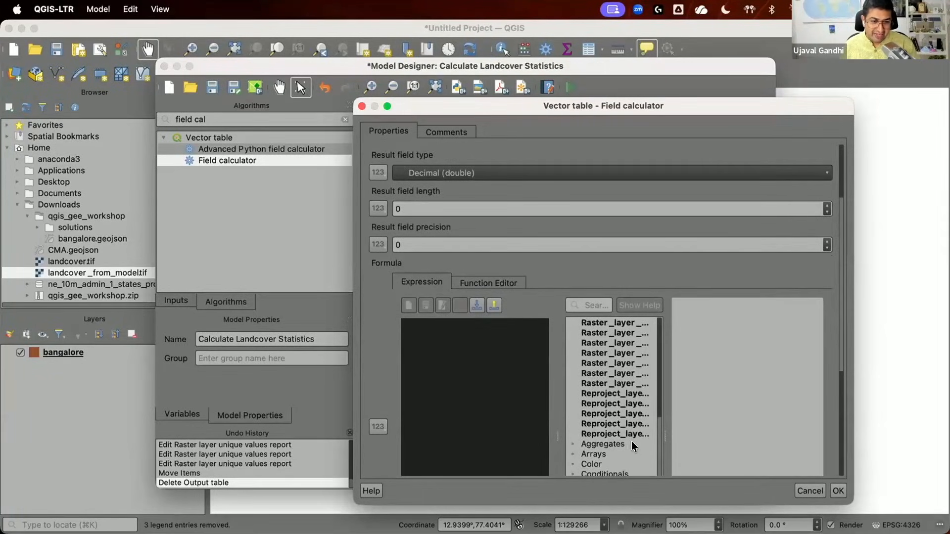
{"action": "scroll", "coordinate": [631, 441], "scroll_direction": "down", "scroll_amount": 3}
{"action": "scroll", "coordinate": [837, 399], "scroll_direction": "down", "scroll_amount": 5}
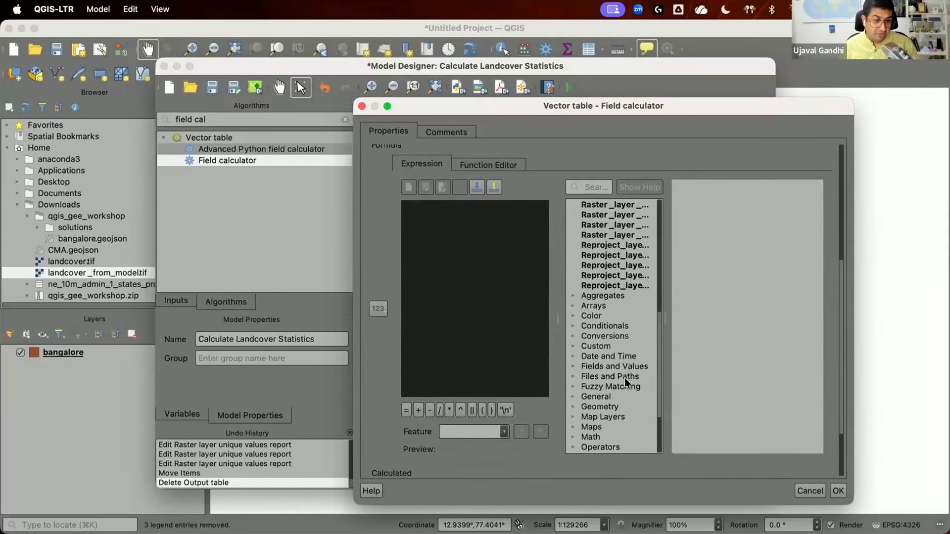
{"action": "double_click", "coordinate": [616, 365]}
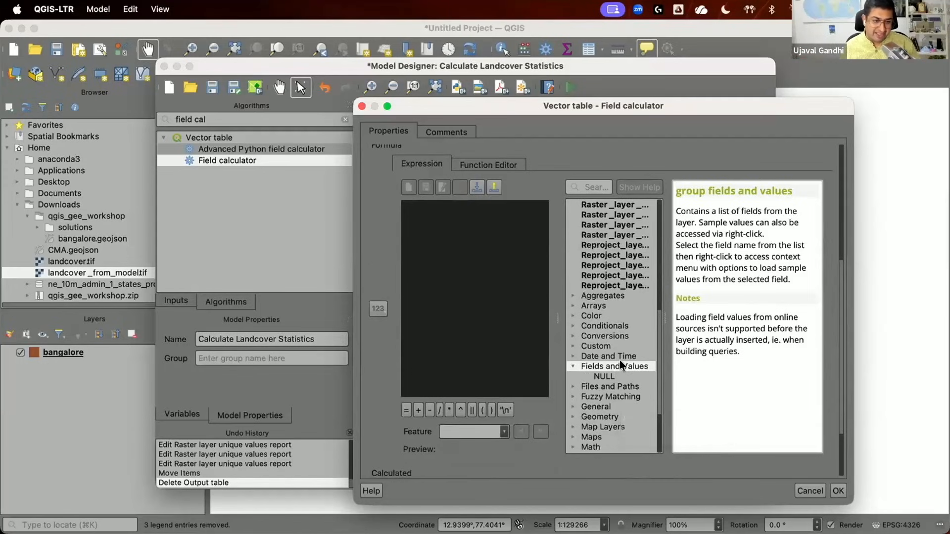
{"action": "double_click", "coordinate": [619, 364]}
{"action": "left_click_drag", "start_coordinate": [658, 328], "coordinate": [823, 211]}
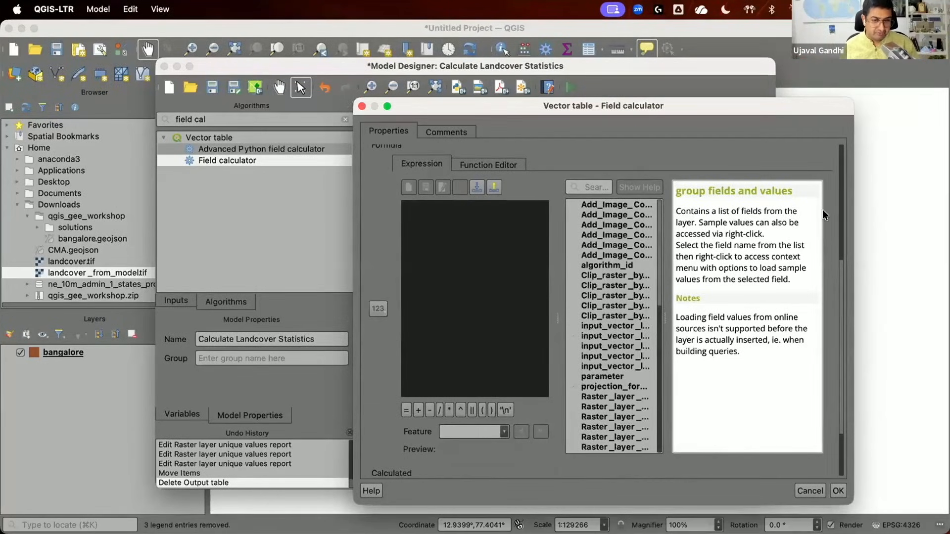
{"action": "left_click_drag", "start_coordinate": [838, 263], "coordinate": [836, 153]}
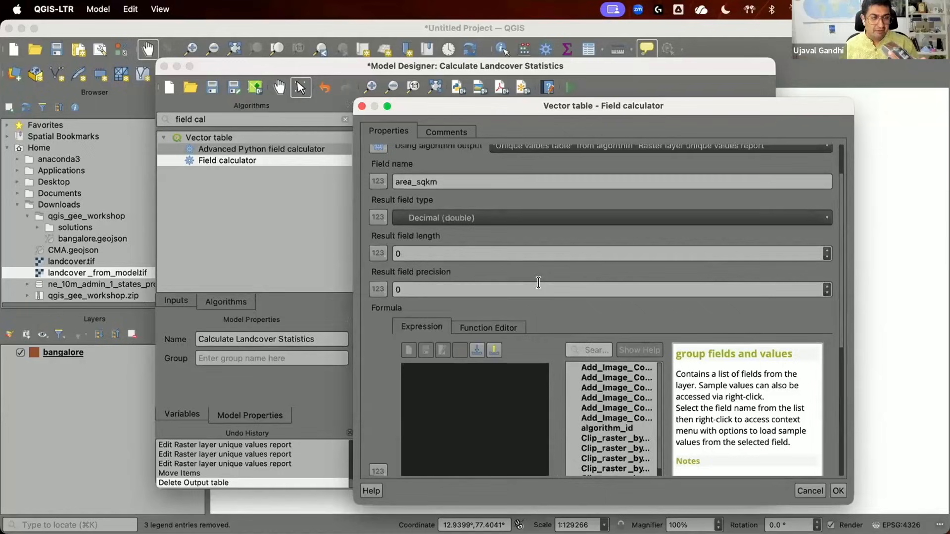
- Enter "m2"/1e6 as the formula for the area_sqkm field
{"action": "left_click", "coordinate": [470, 434]}
{"action": "type", "text": "\"m2\""}
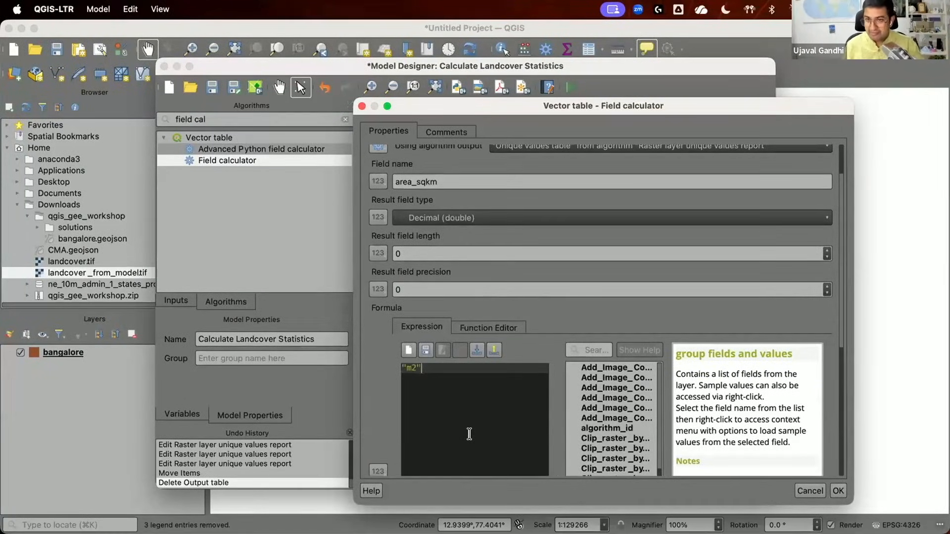
{"action": "type", "text": "/"}
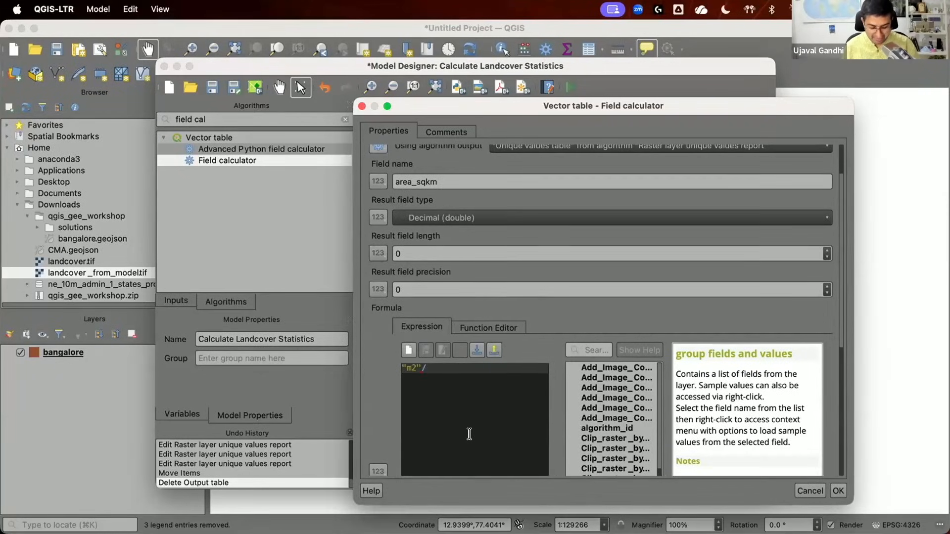
{"action": "type", "text": "1e6"}
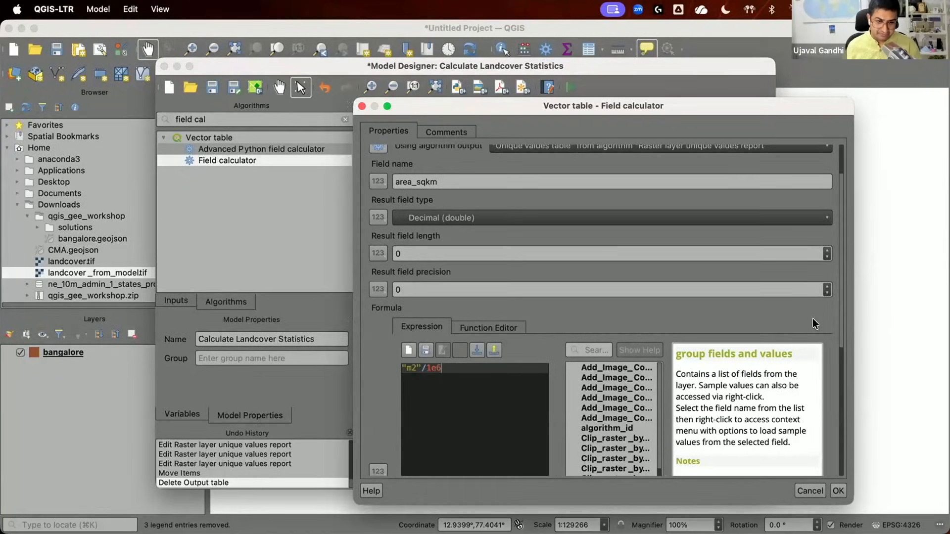
- Name the Field calculator's final output class_areas and add the algorithm to the model
{"action": "scroll", "coordinate": [837, 316], "scroll_direction": "down", "scroll_amount": 5}
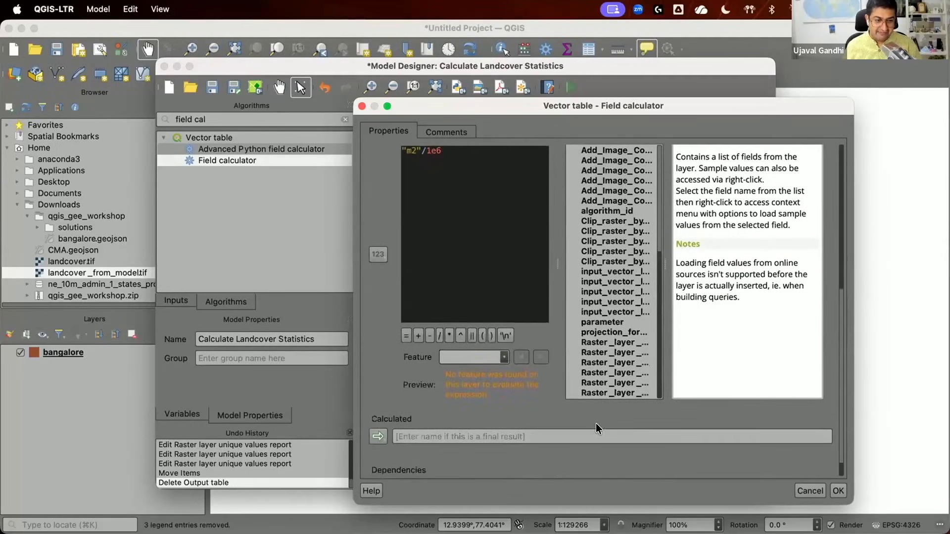
{"action": "left_click", "coordinate": [580, 437]}
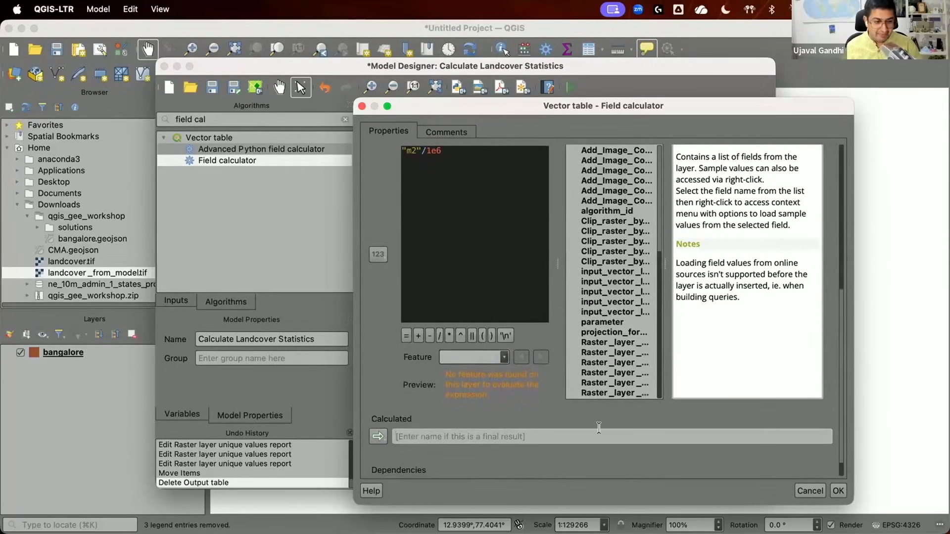
{"action": "type", "text": "class_"}
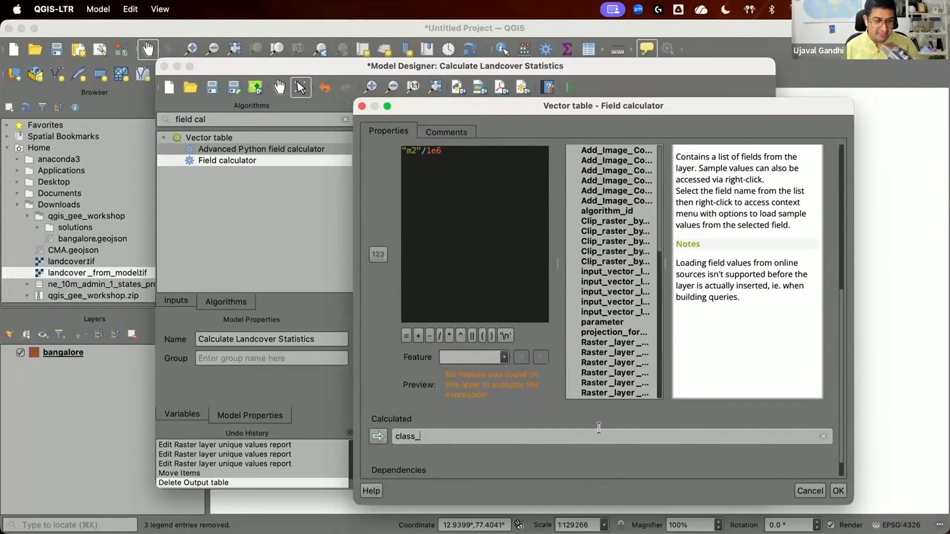
{"action": "type", "text": "areas"}
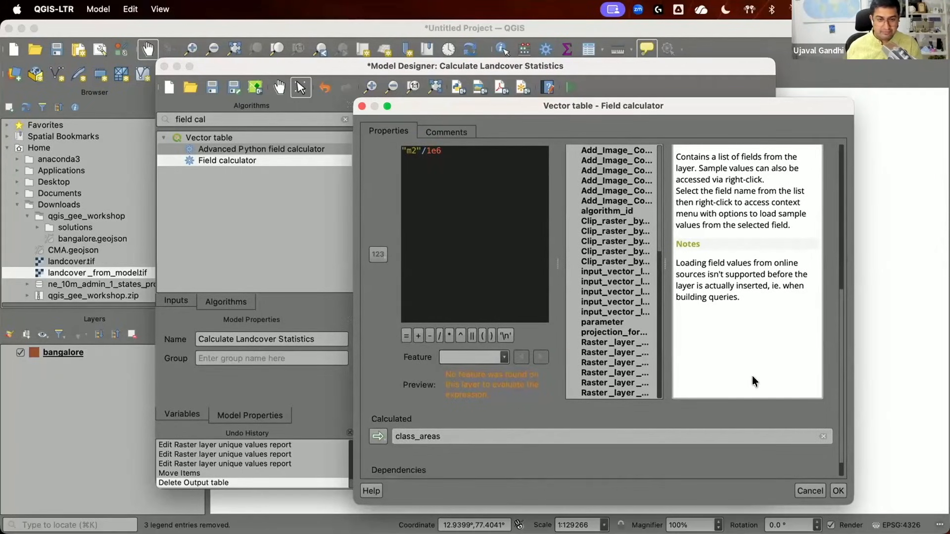
{"action": "left_click_drag", "start_coordinate": [838, 320], "coordinate": [836, 147]}
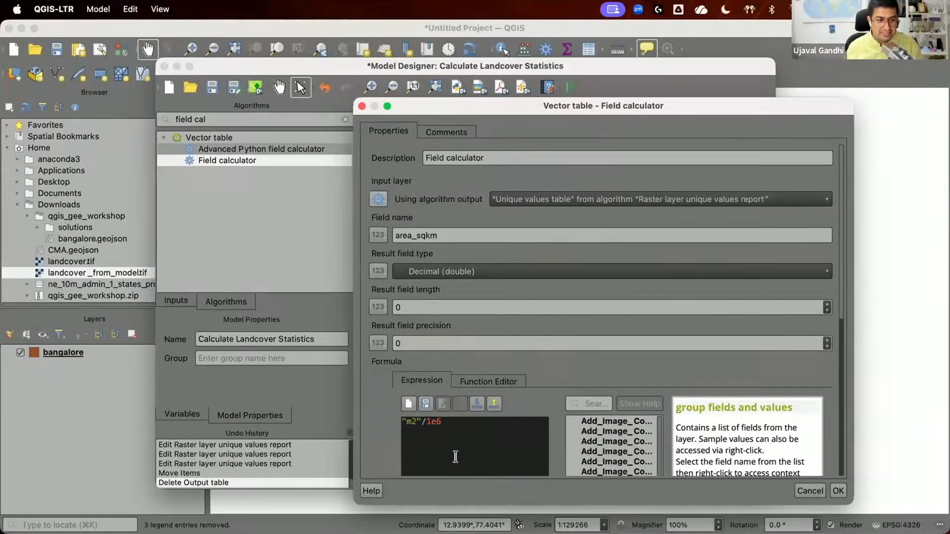
{"action": "left_click", "coordinate": [442, 428]}
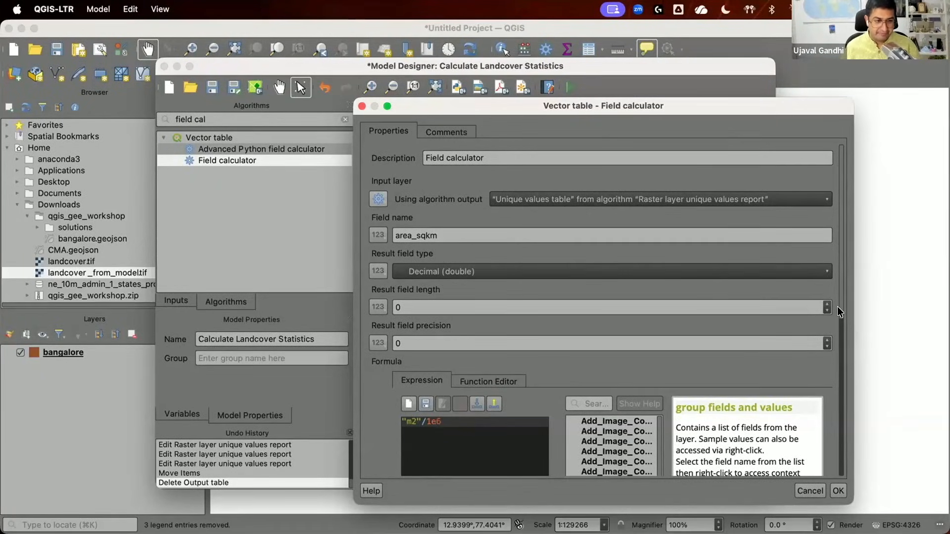
{"action": "scroll", "coordinate": [837, 307], "scroll_direction": "down", "scroll_amount": 10}
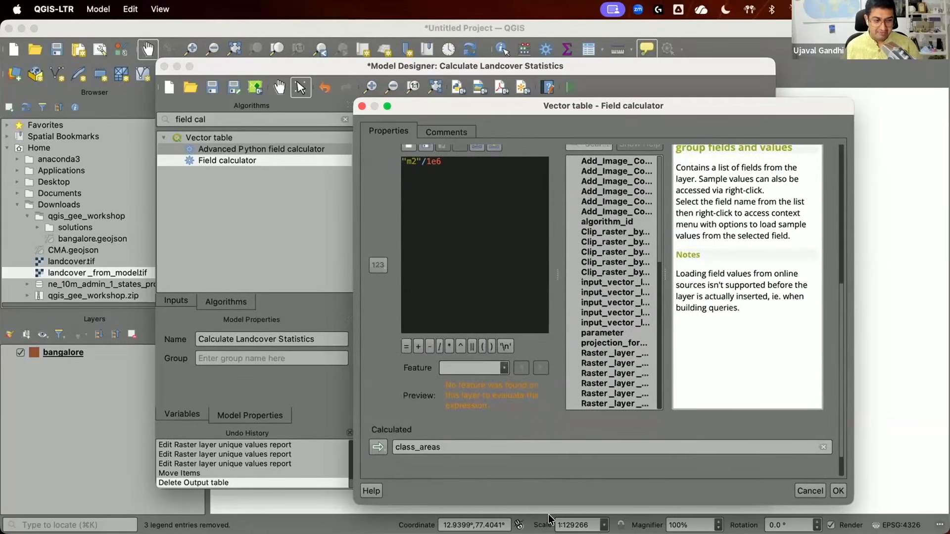
{"action": "left_click", "coordinate": [838, 491]}
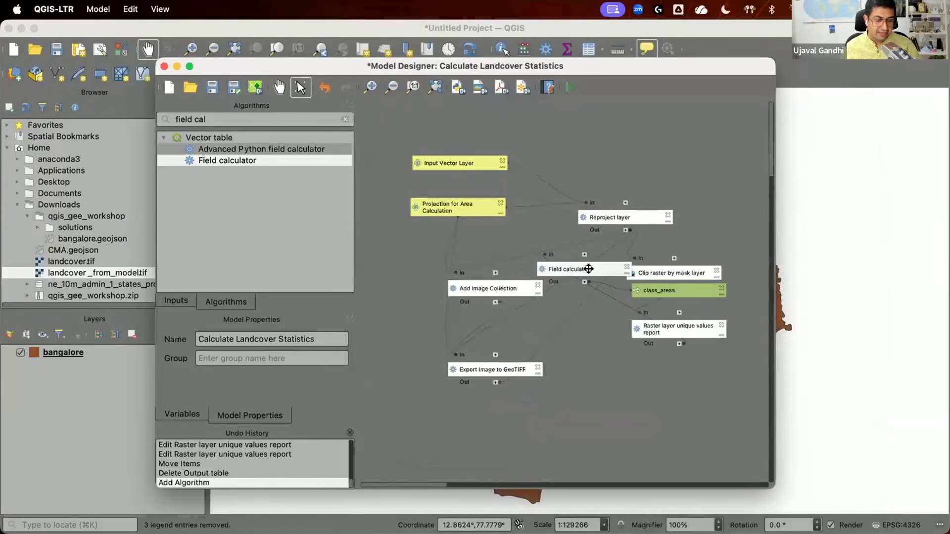
- Place the Field calculator below Raster layer unique values report with class_areas beneath it, and save the model
{"action": "left_click_drag", "start_coordinate": [589, 267], "coordinate": [682, 382]}
{"action": "left_click_drag", "start_coordinate": [671, 287], "coordinate": [686, 435]}
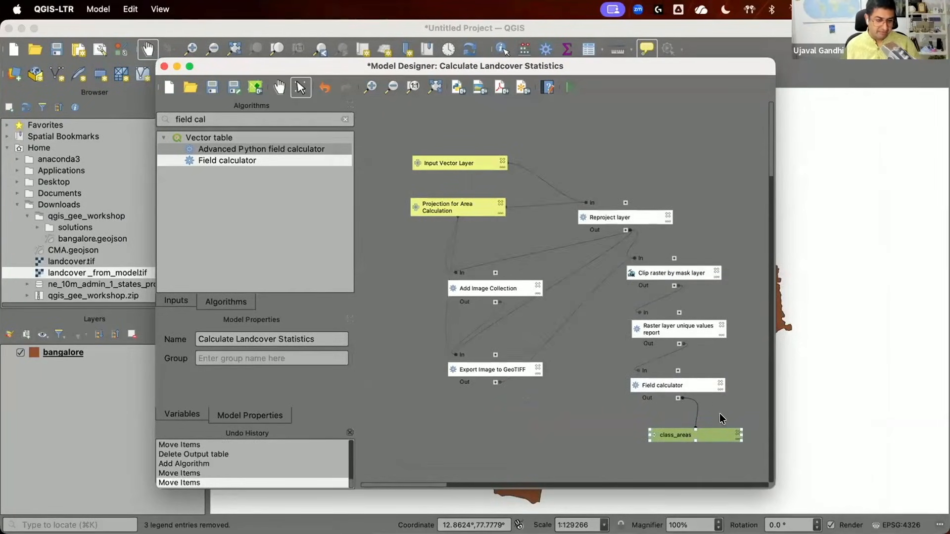
{"action": "left_click", "coordinate": [213, 88]}
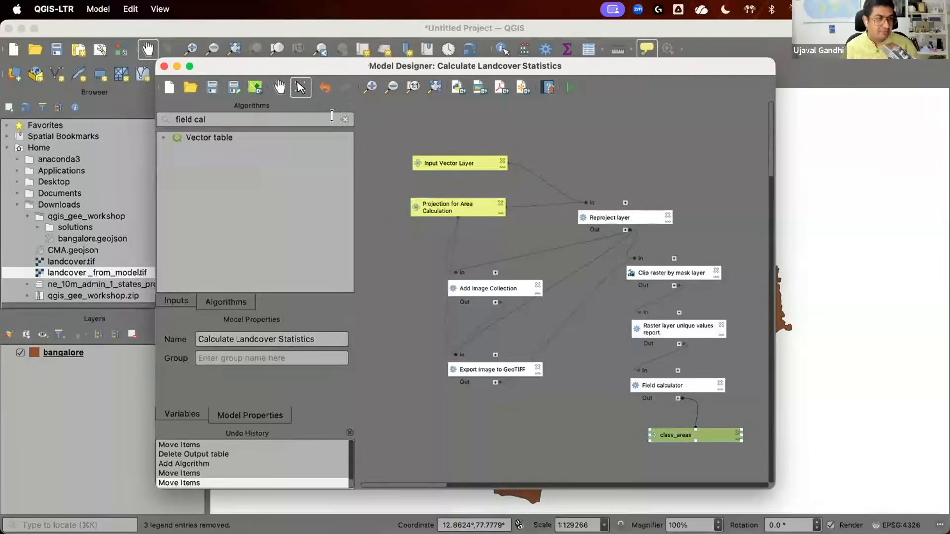
{"action": "left_click", "coordinate": [344, 119]}
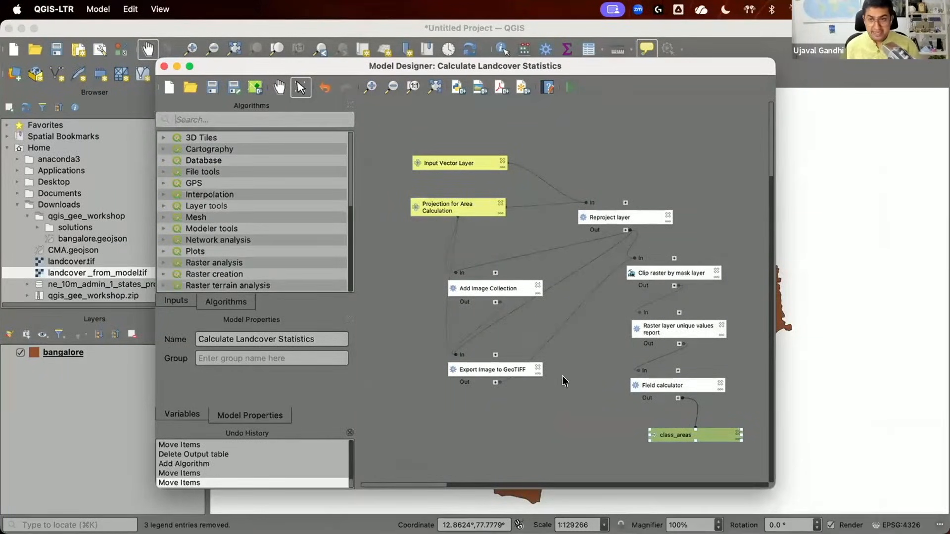
{"action": "left_click", "coordinate": [555, 425]}
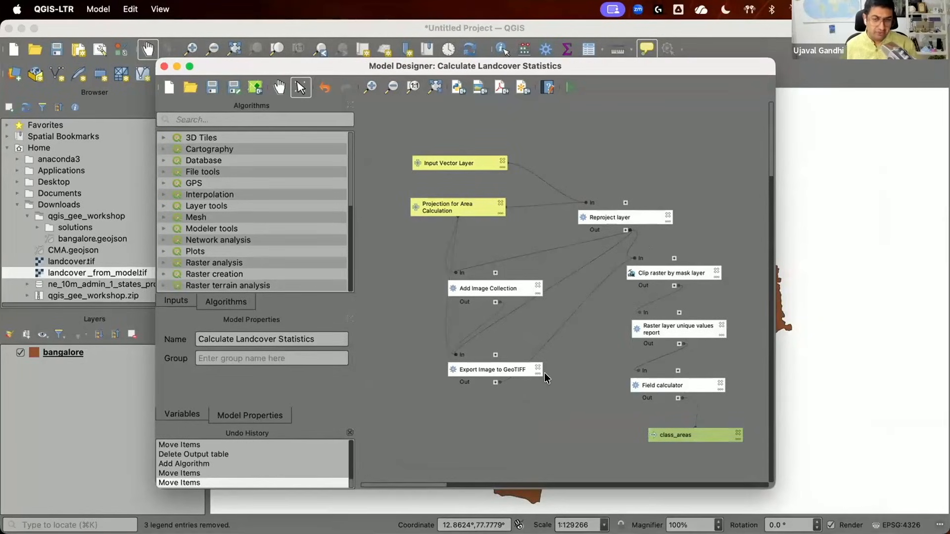
- Run the model on the bangalore layer with projection EPSG:32643 - WGS 84 / UTM zone 43N and a temporary class_areas output
{"action": "left_click", "coordinate": [572, 88]}
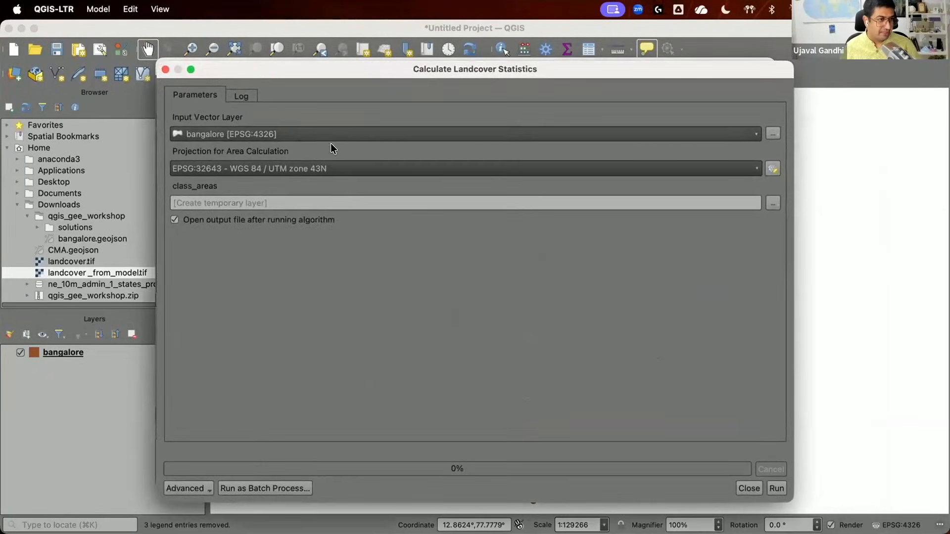
{"action": "left_click", "coordinate": [766, 483]}
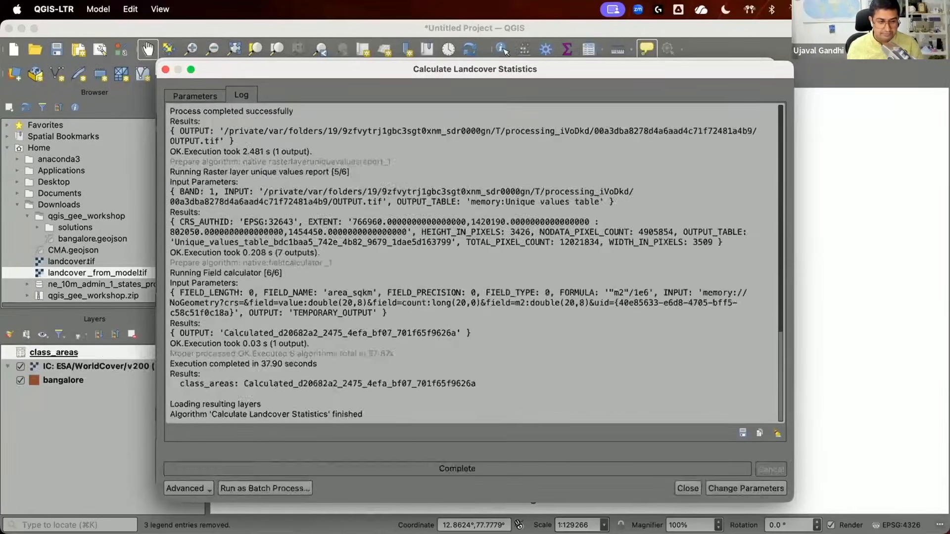
{"action": "left_click", "coordinate": [680, 489]}
- Hide the ESA WorldCover layer and view the class_areas attribute table in the main QGIS window
{"action": "left_click", "coordinate": [80, 412]}
{"action": "left_click", "coordinate": [114, 351]}
{"action": "left_click", "coordinate": [583, 55]}
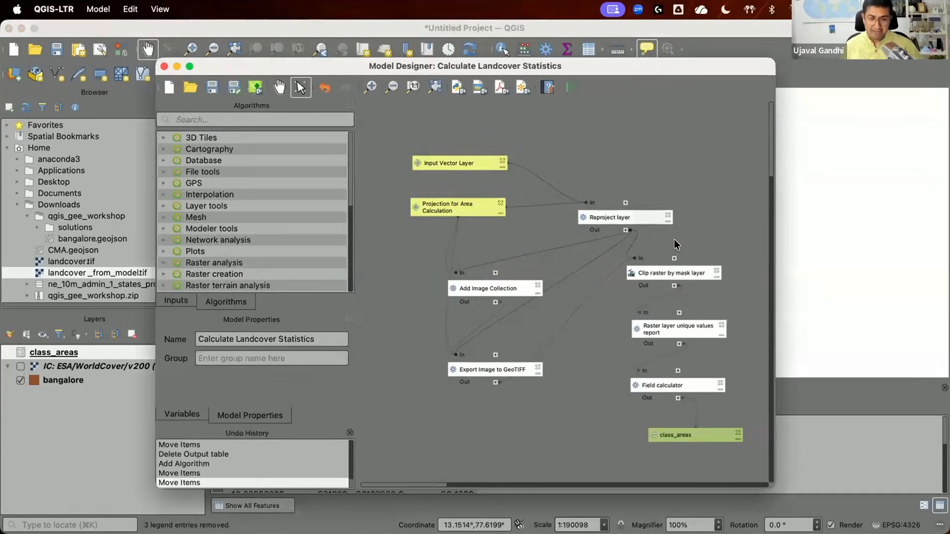
{"action": "left_click", "coordinate": [853, 85]}
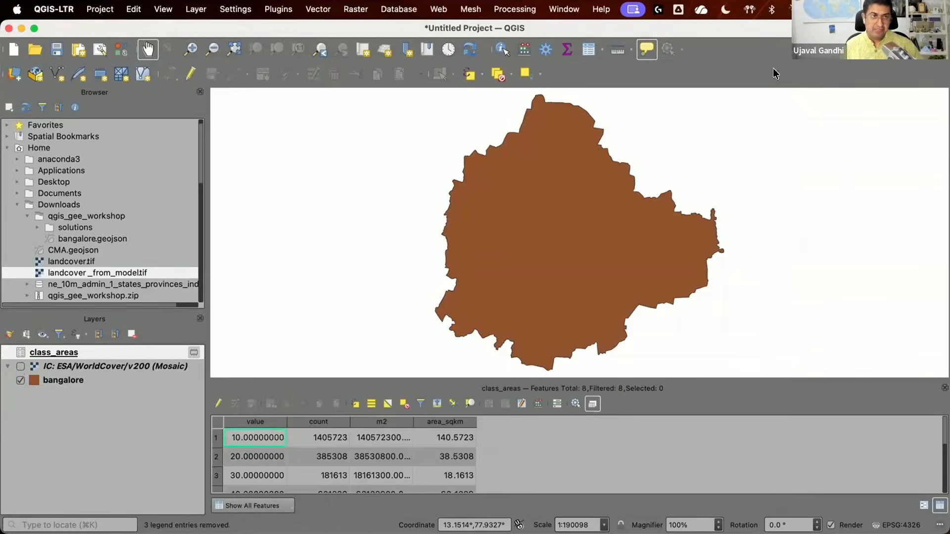
- Show the Processing Toolbox and close the class_areas attribute table
{"action": "left_click", "coordinate": [530, 10]}
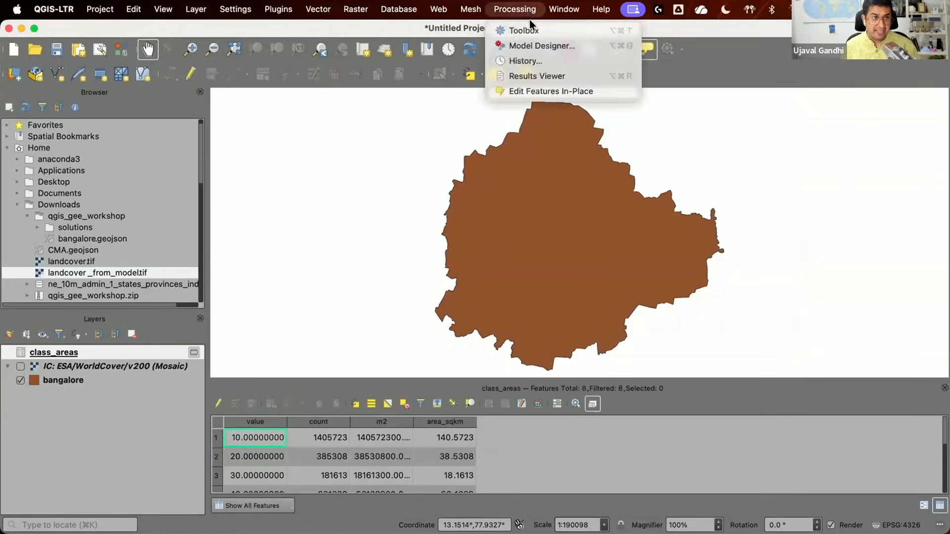
{"action": "left_click", "coordinate": [530, 25]}
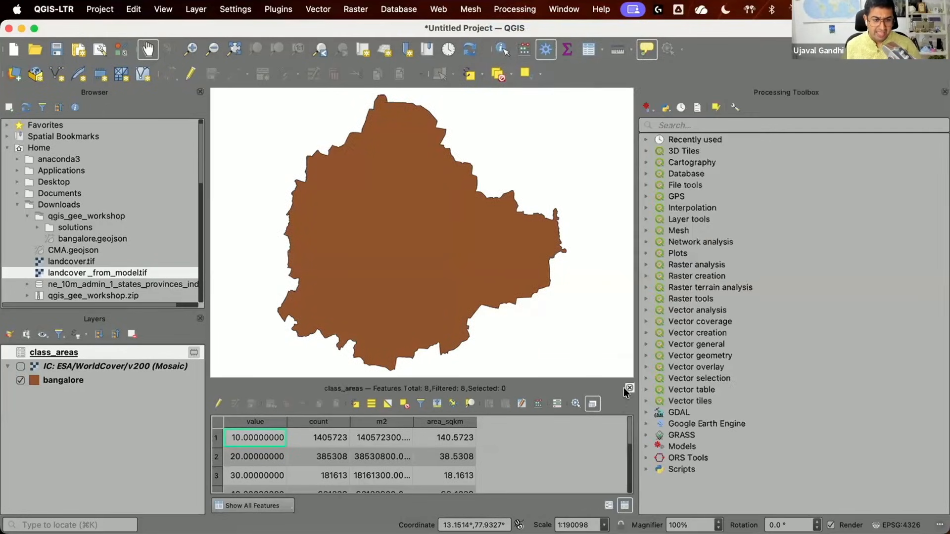
{"action": "left_click", "coordinate": [627, 389]}
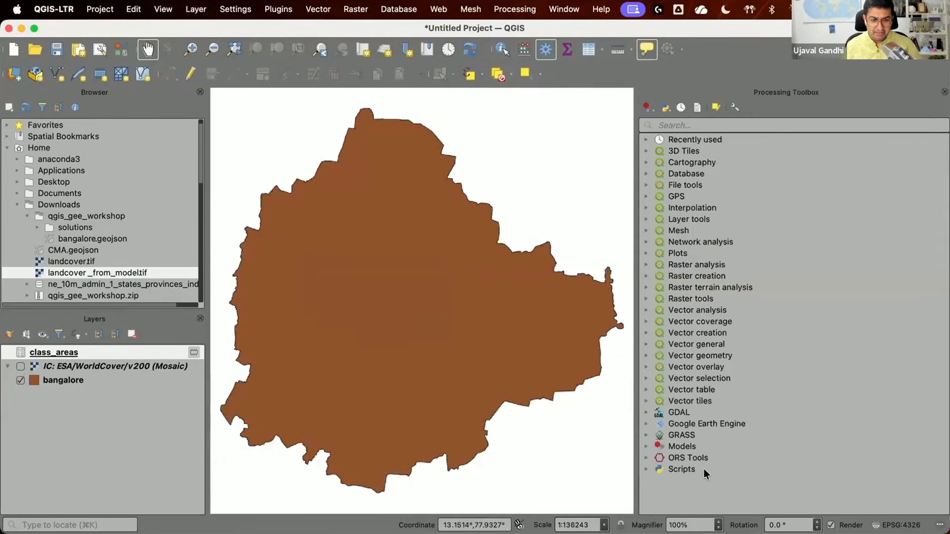
- Find Calculate Landcover Statistics among the toolbox's saved models, view its parameters and close it without running
{"action": "double_click", "coordinate": [674, 444]}
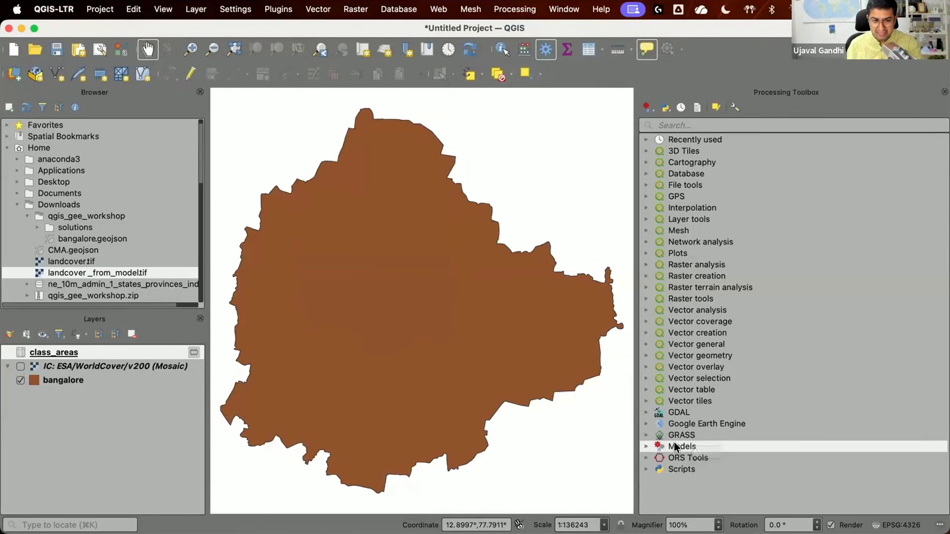
{"action": "scroll", "coordinate": [735, 454], "scroll_direction": "down", "scroll_amount": 5}
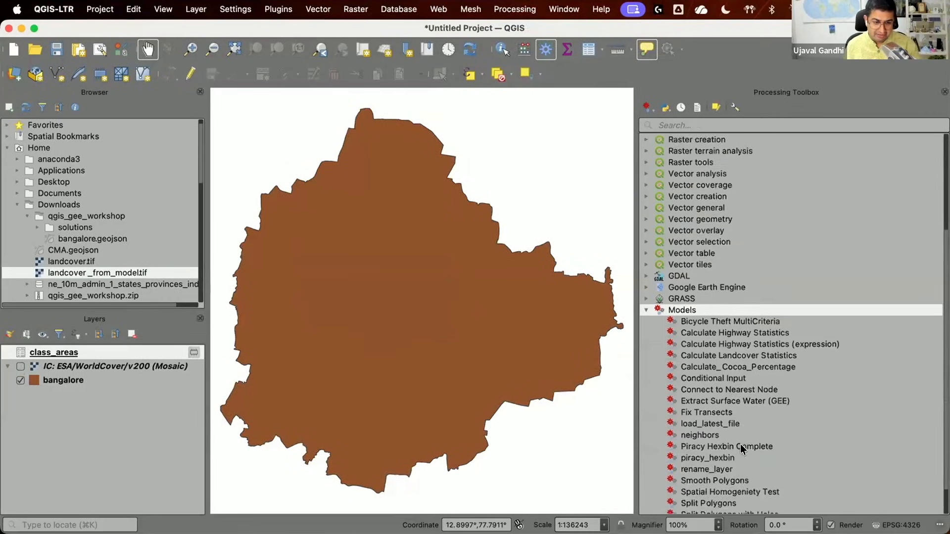
{"action": "left_click", "coordinate": [757, 321]}
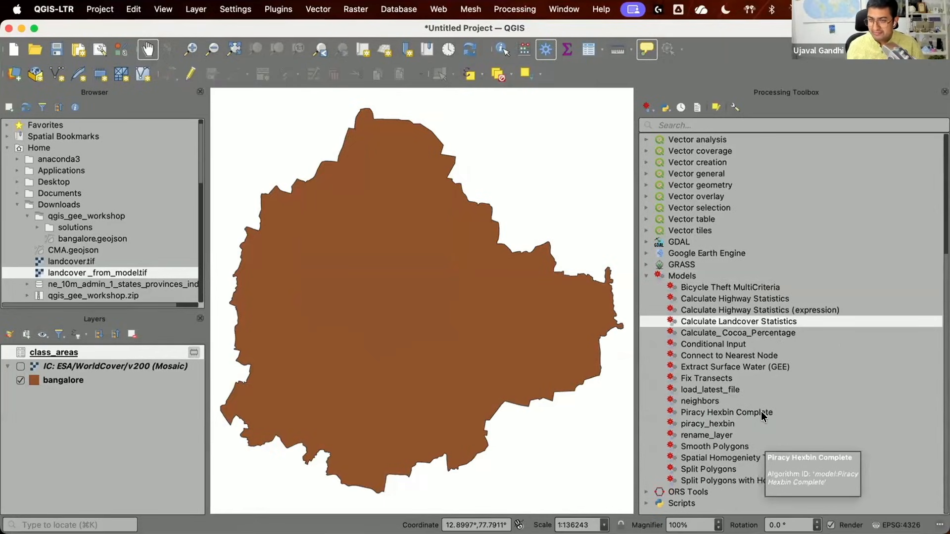
{"action": "double_click", "coordinate": [786, 319]}
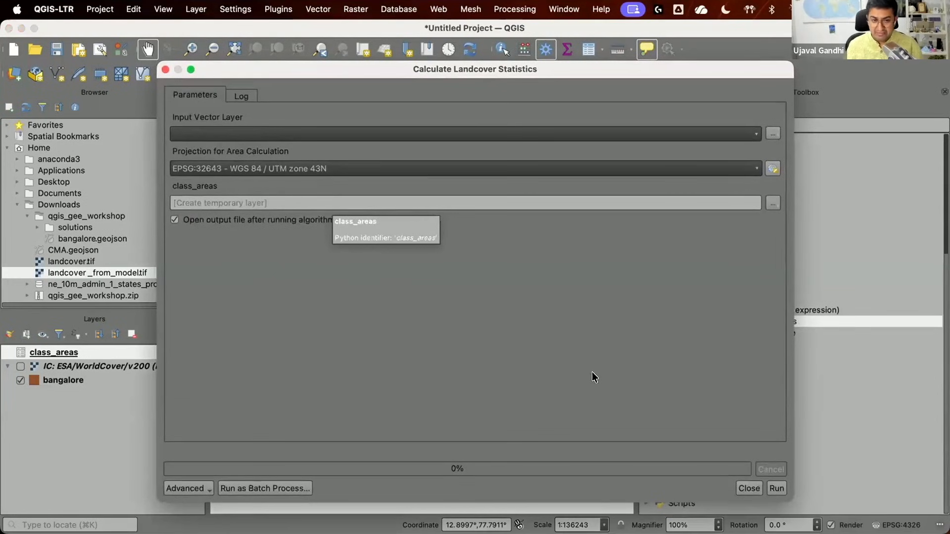
{"action": "left_click", "coordinate": [744, 489]}
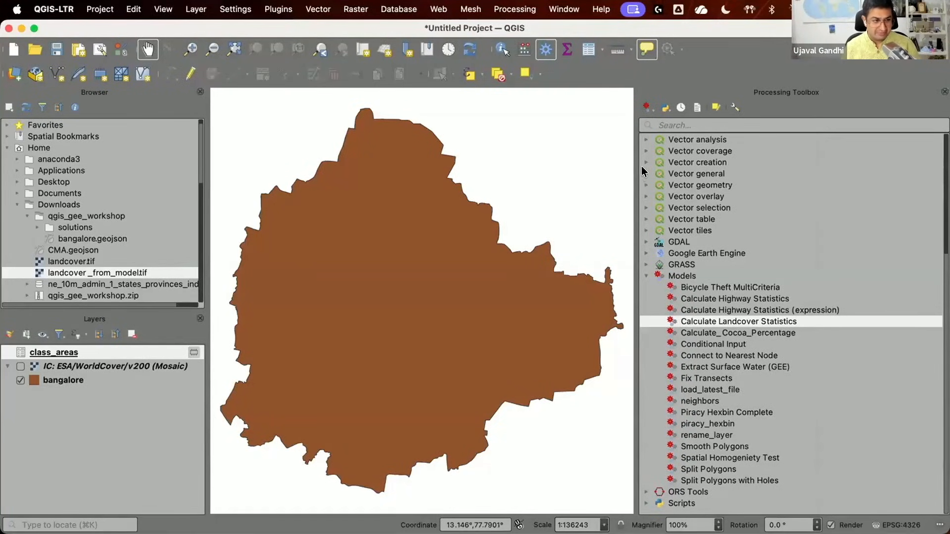
- Remove the class_areas and ESA WorldCover layers from the project
{"action": "right_click", "coordinate": [124, 352]}
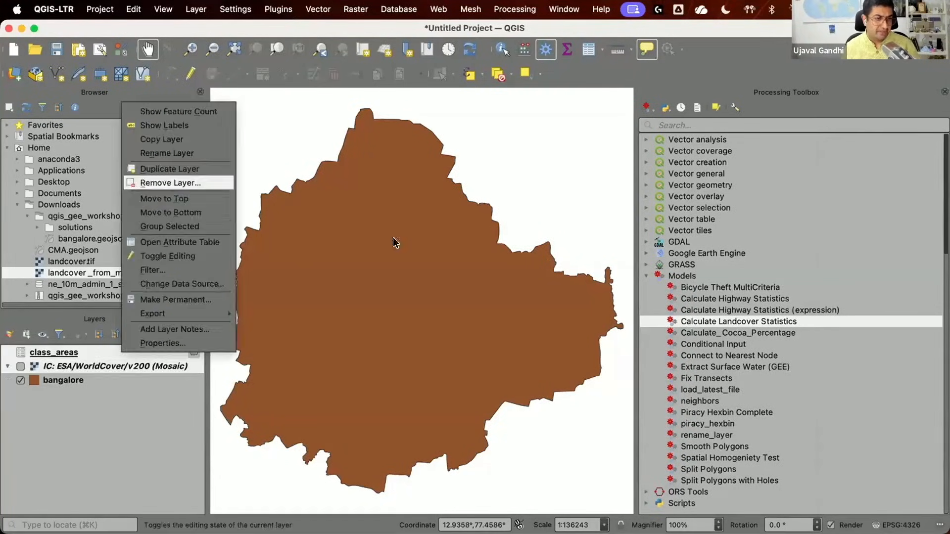
{"action": "left_click", "coordinate": [170, 182]}
{"action": "left_click", "coordinate": [537, 277]}
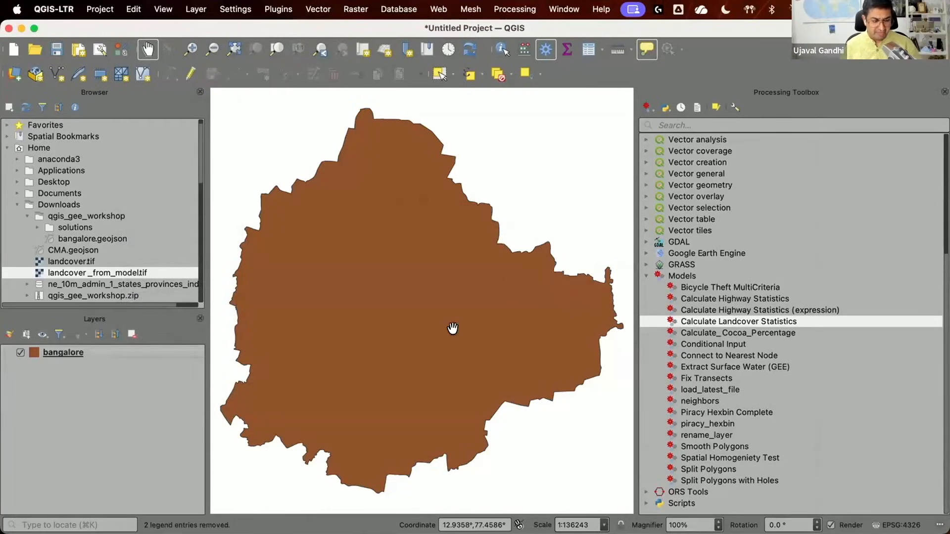
- Narrow the Processing Toolbox to enlarge the map view and collapse the Models group
{"action": "mouse_move", "coordinate": [453, 328]}
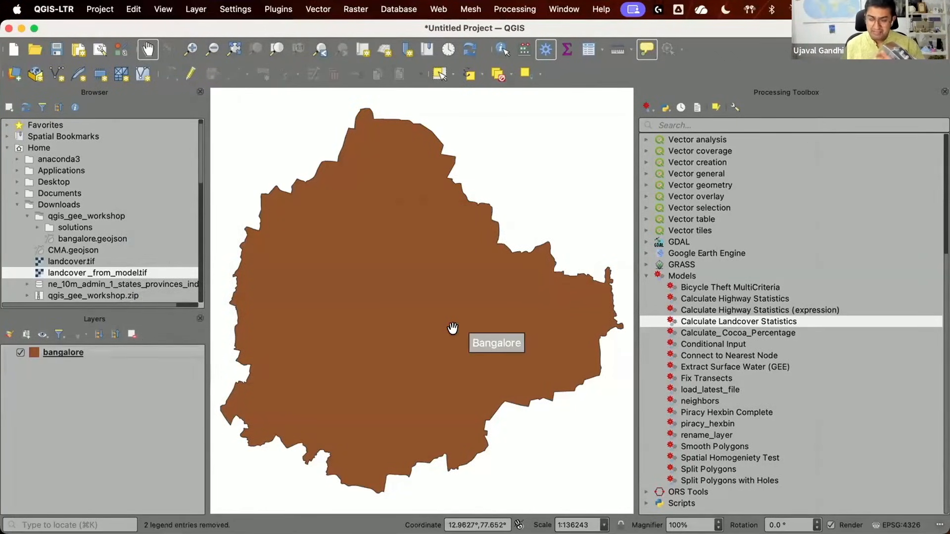
{"action": "left_click_drag", "start_coordinate": [636, 285], "coordinate": [730, 287]}
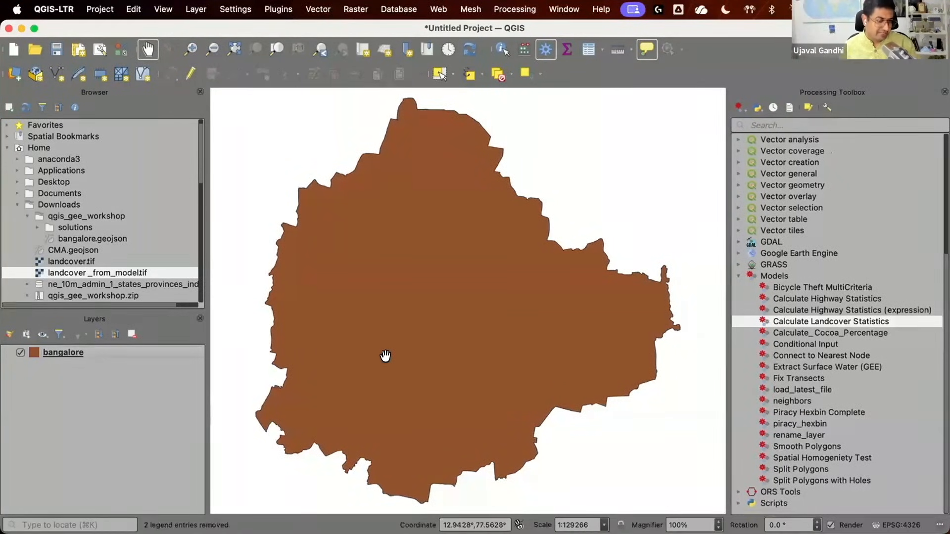
{"action": "double_click", "coordinate": [785, 276]}
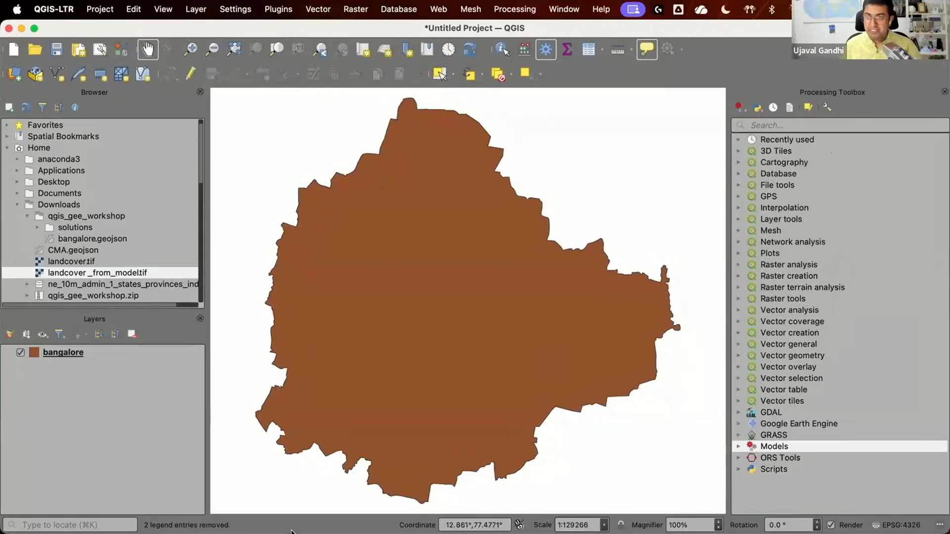
- Embed the Calculate Landcover Statistics model in the project and show it under Project models in the Processing Toolbox
{"action": "key", "text": "super+grave"}
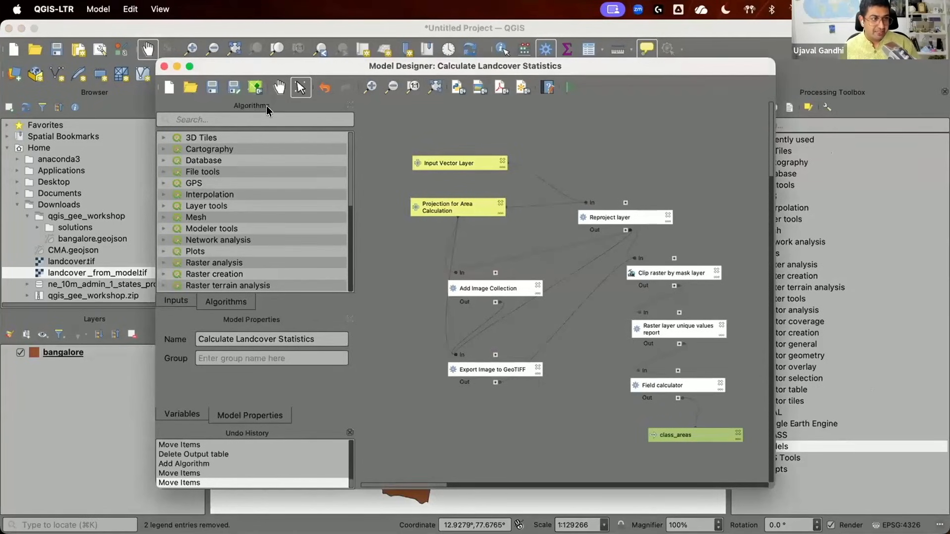
{"action": "left_click", "coordinate": [212, 88]}
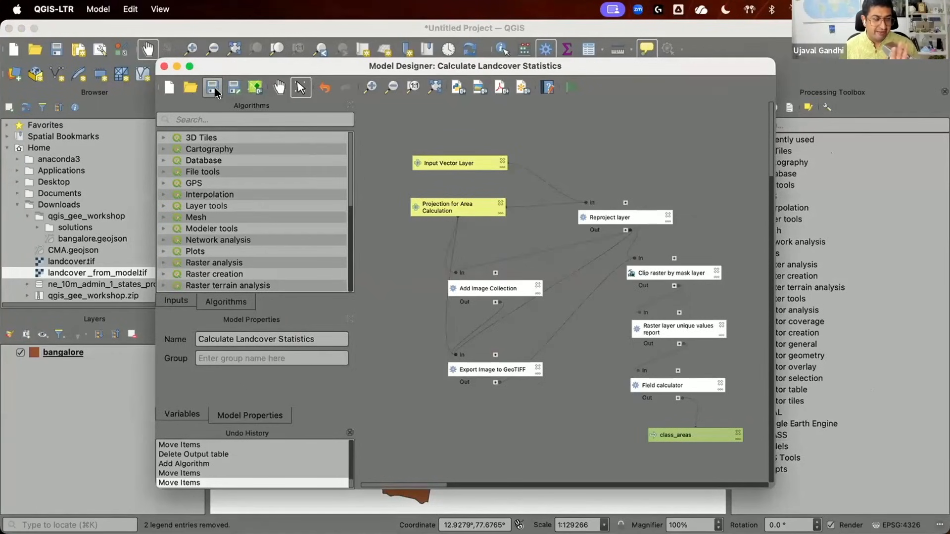
{"action": "left_click", "coordinate": [251, 93]}
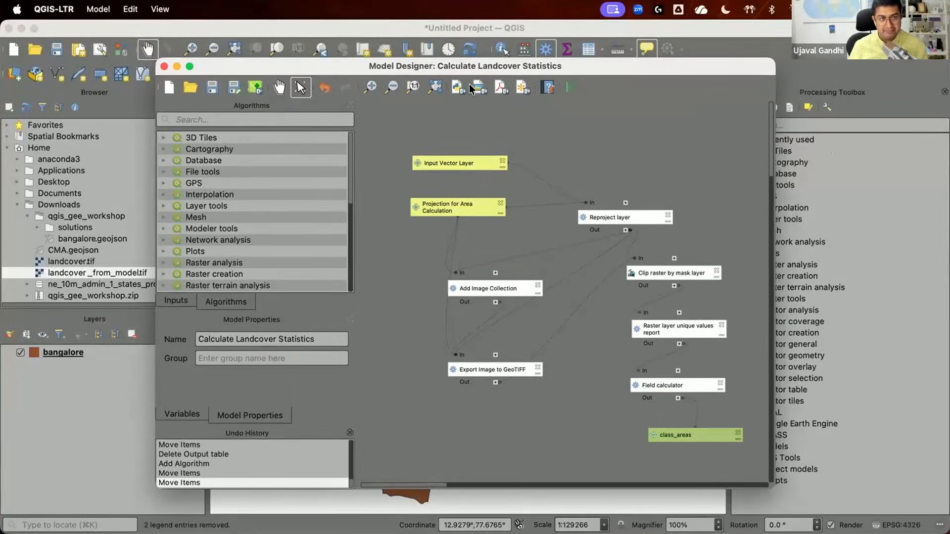
{"action": "left_click", "coordinate": [797, 69]}
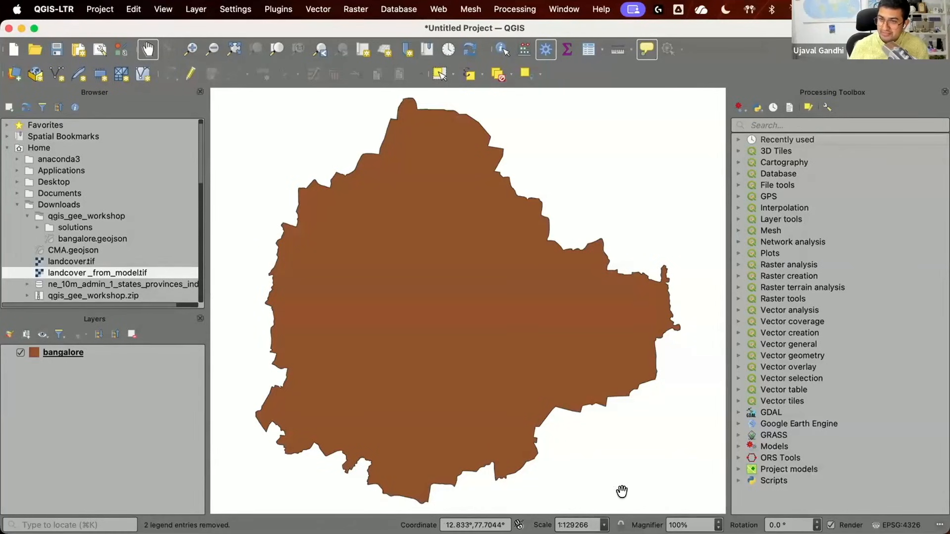
{"action": "left_click", "coordinate": [738, 470]}
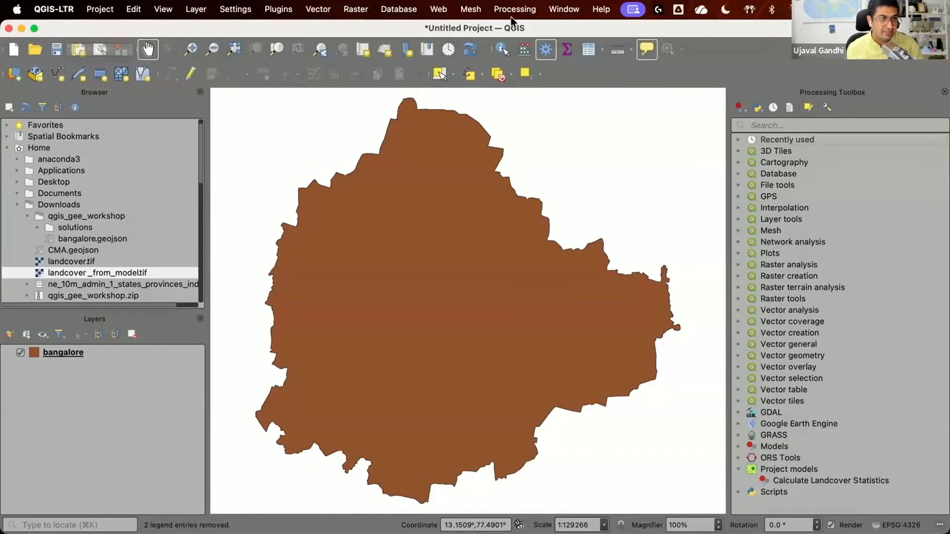
- Save the project in the Downloads folder under the name landcover
{"action": "left_click", "coordinate": [61, 47]}
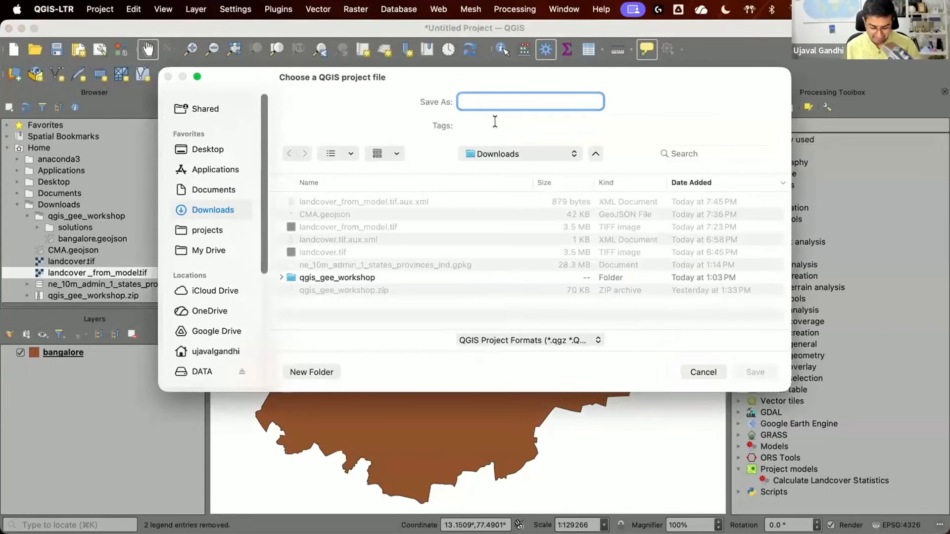
{"action": "type", "text": "landcover"}
{"action": "key", "text": "Return"}
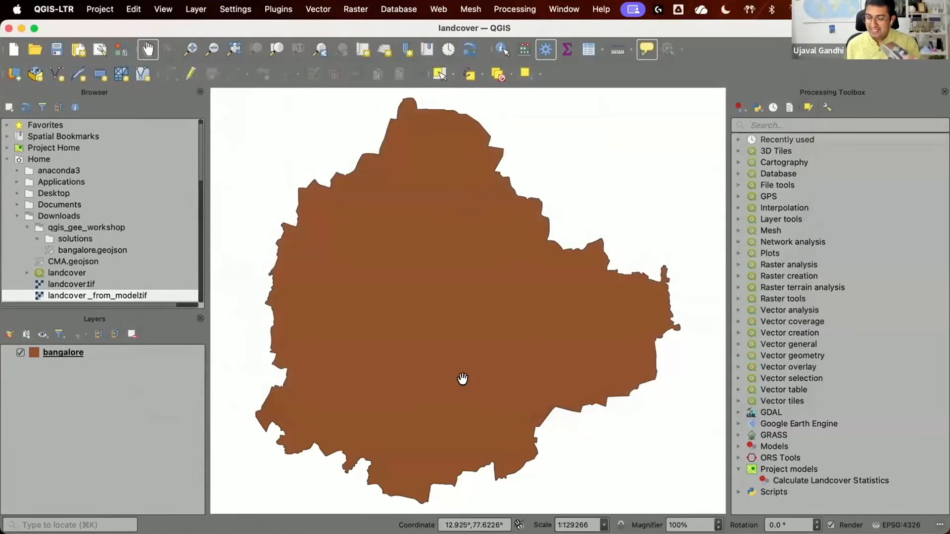
{"action": "mouse_move", "coordinate": [463, 379]}
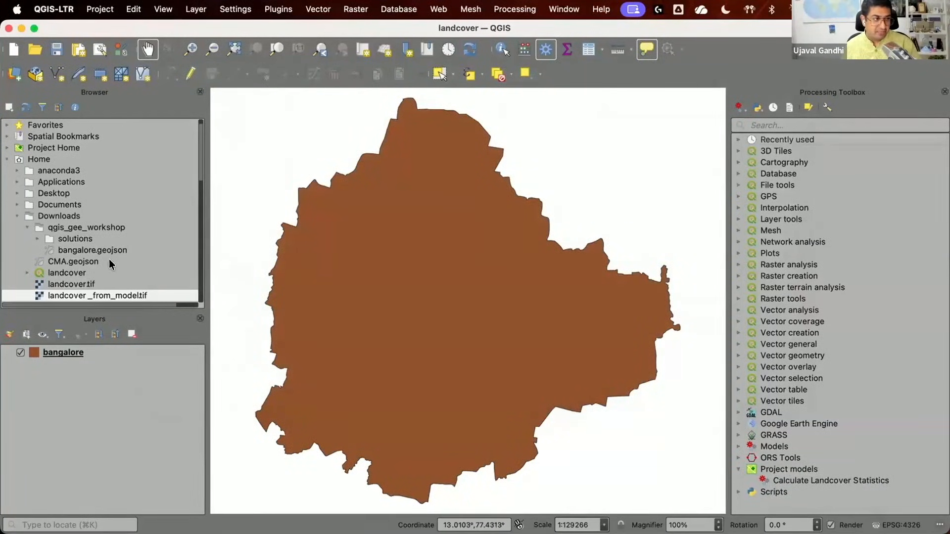
- Open the Model_Designer_Checkpoint1 project from the qgis_gee_workshop solutions folder and dismiss the version warning
{"action": "double_click", "coordinate": [79, 227]}
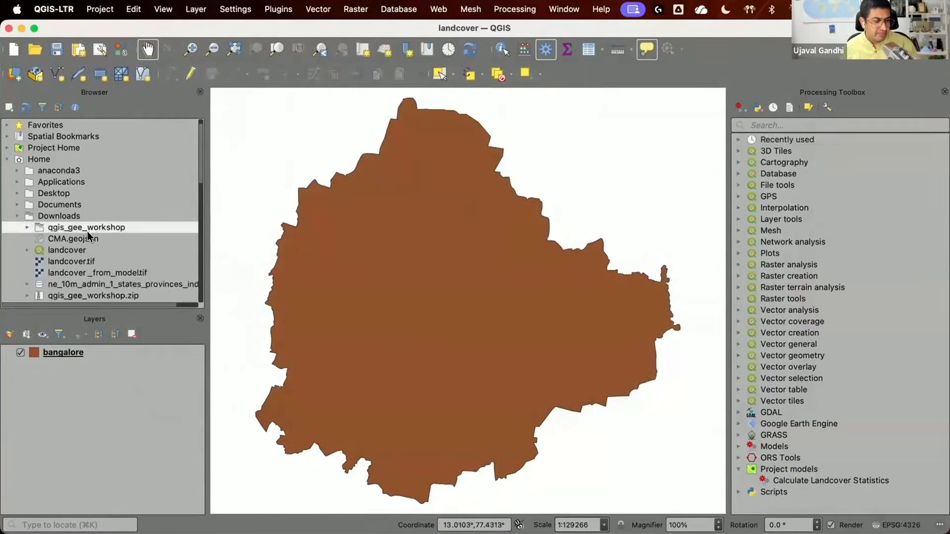
{"action": "mouse_move", "coordinate": [389, 300]}
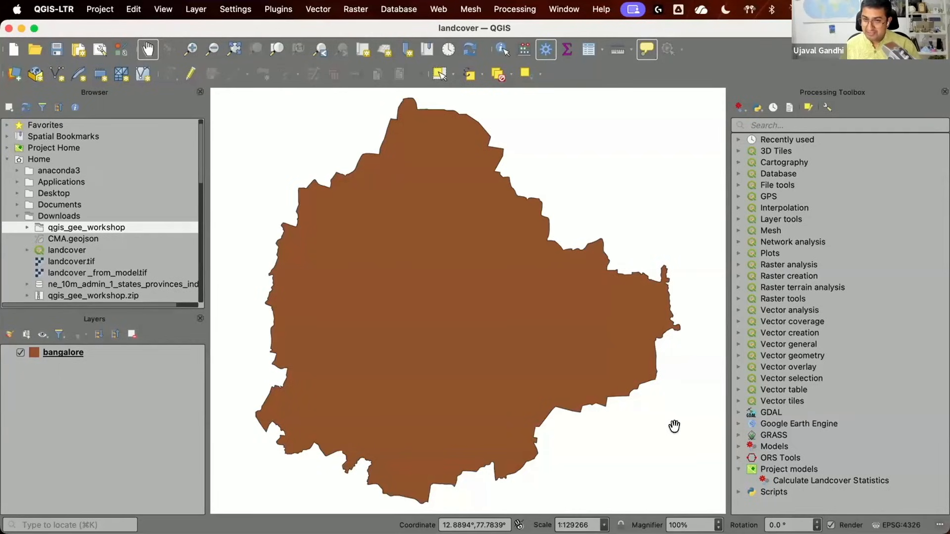
{"action": "double_click", "coordinate": [65, 228]}
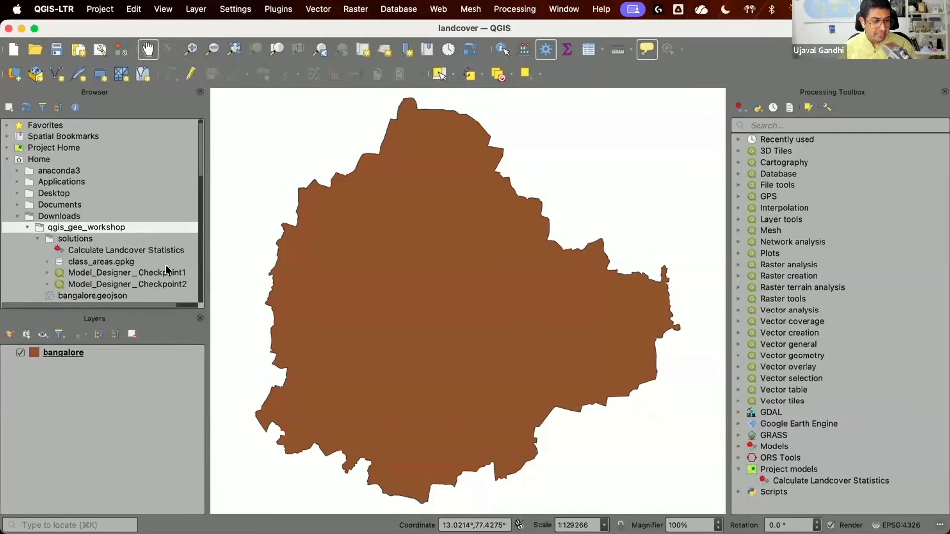
{"action": "left_click", "coordinate": [128, 272]}
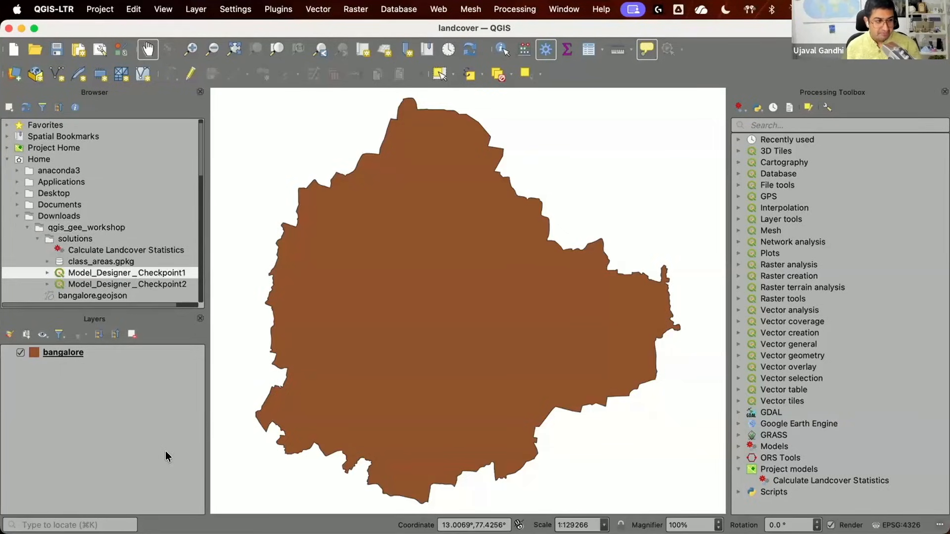
{"action": "double_click", "coordinate": [149, 274]}
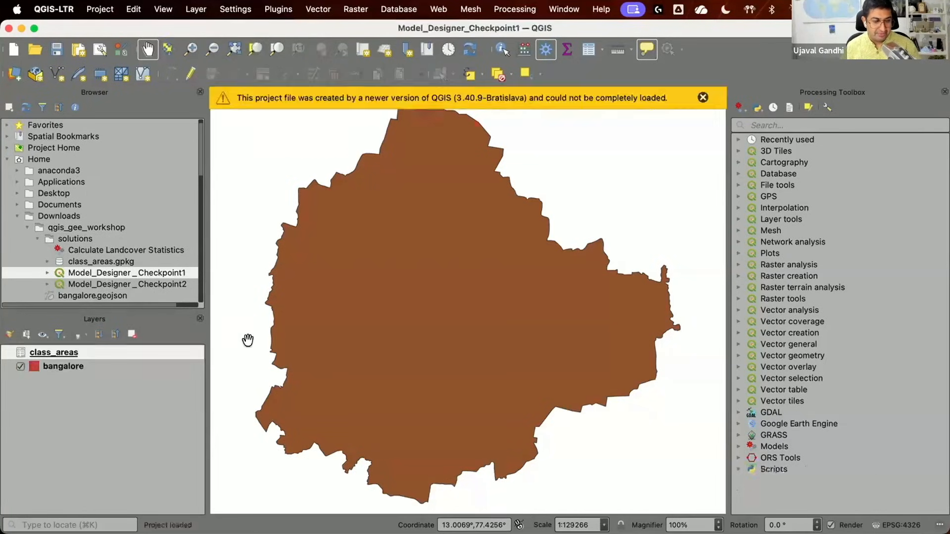
{"action": "left_click", "coordinate": [703, 97]}
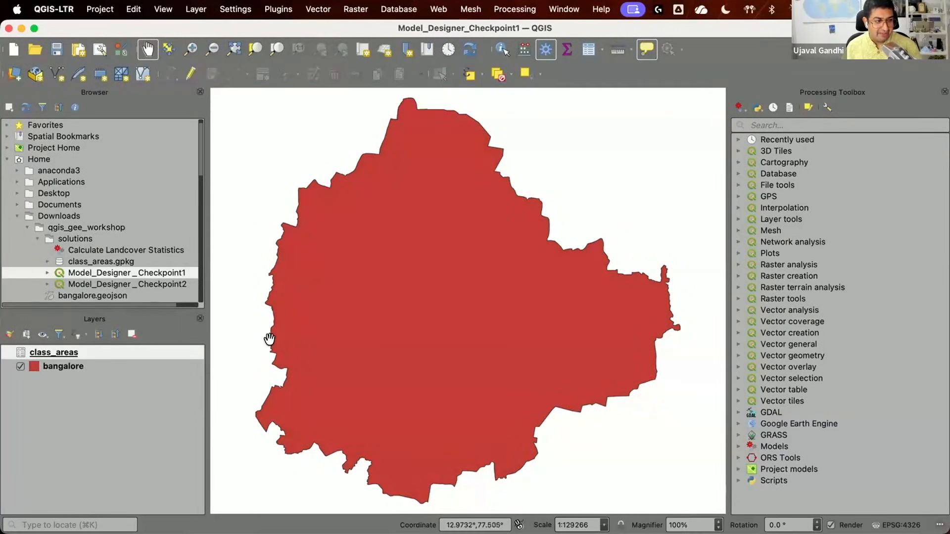
- Open the project's embedded Calculate Landcover Statistics model in the Model Designer to view its workflow, and close it again
{"action": "double_click", "coordinate": [772, 465]}
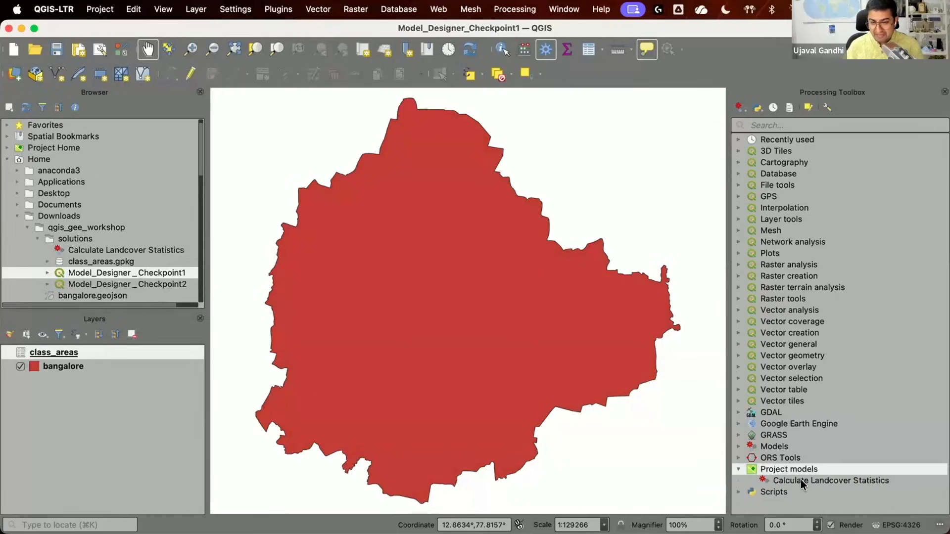
{"action": "left_click", "coordinate": [802, 481]}
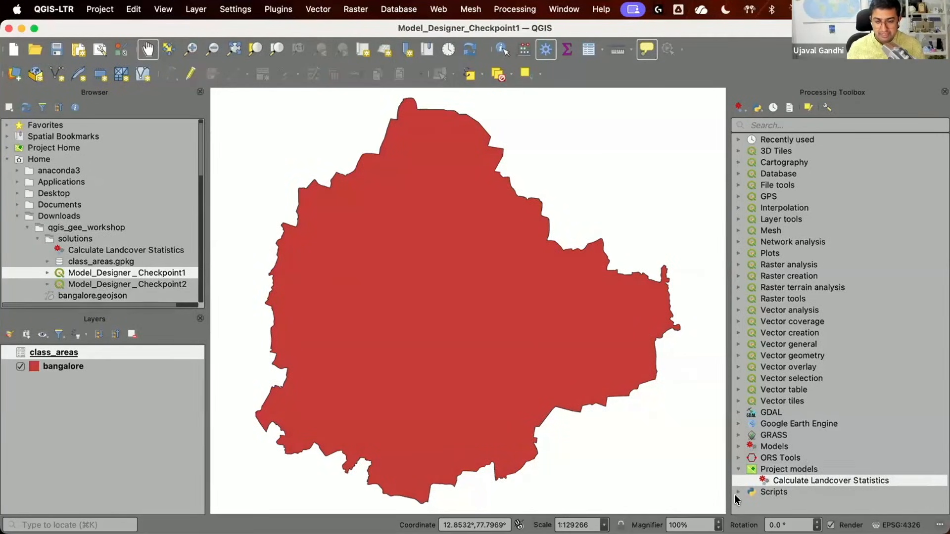
{"action": "right_click", "coordinate": [777, 479]}
{"action": "left_click", "coordinate": [803, 433]}
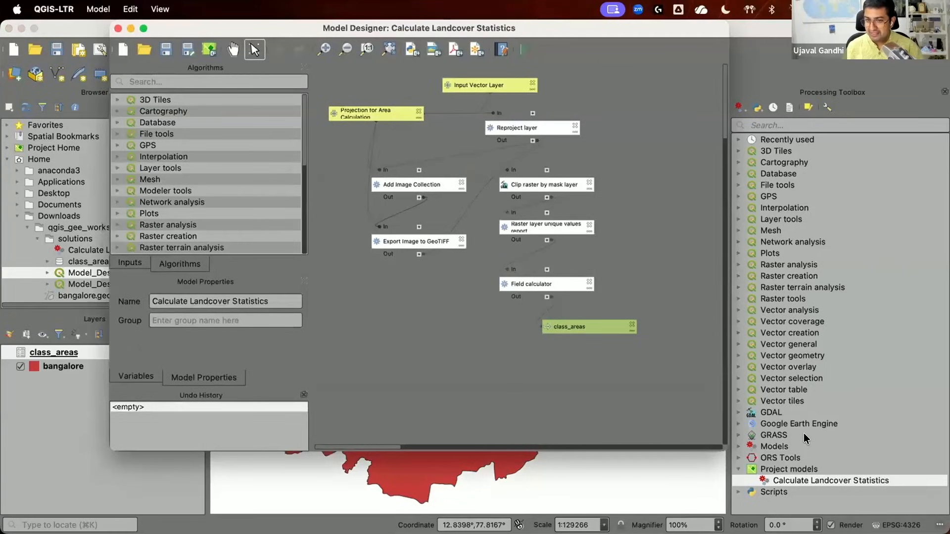
{"action": "left_click", "coordinate": [117, 29]}
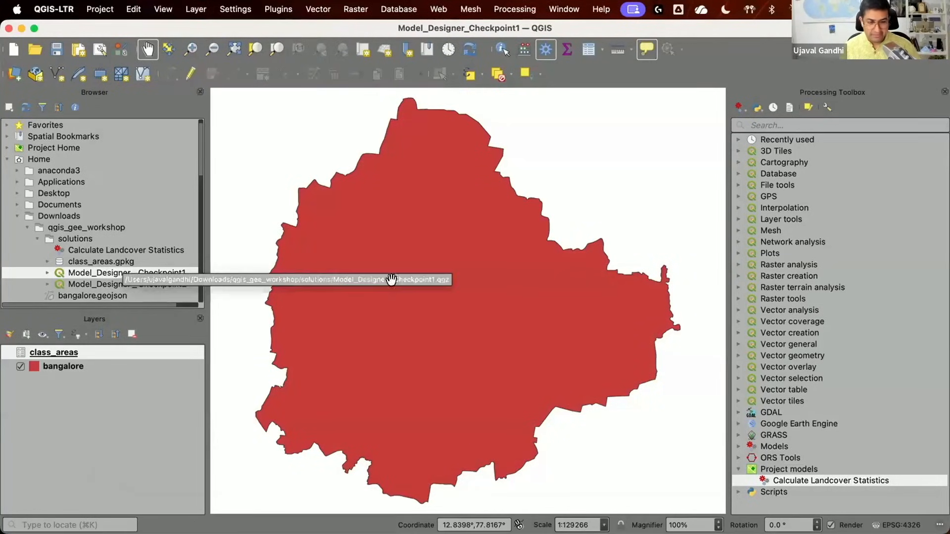
- Run the embedded Calculate Landcover Statistics model on the bangalore layer with the EPSG:32643 projection and a temporary output
{"action": "left_click", "coordinate": [792, 470]}
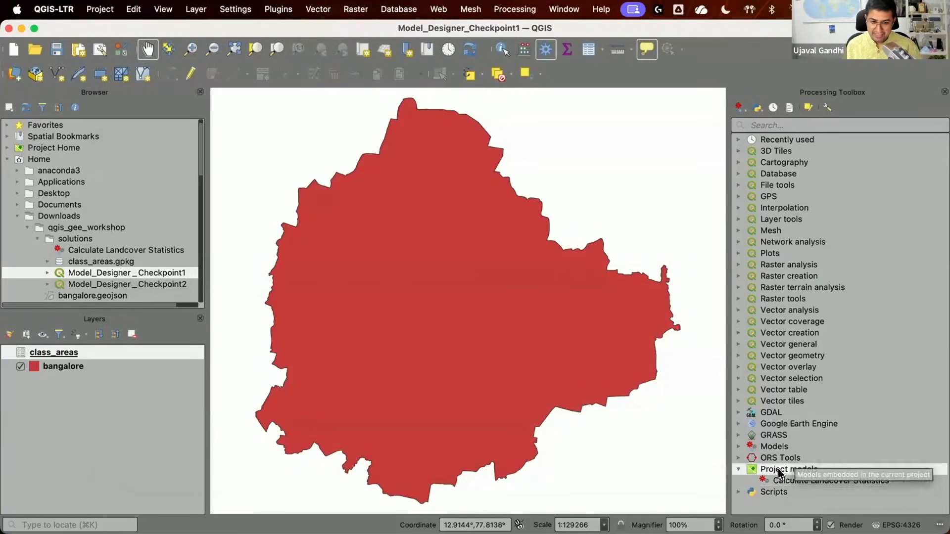
{"action": "left_click", "coordinate": [824, 479]}
{"action": "double_click", "coordinate": [826, 482]}
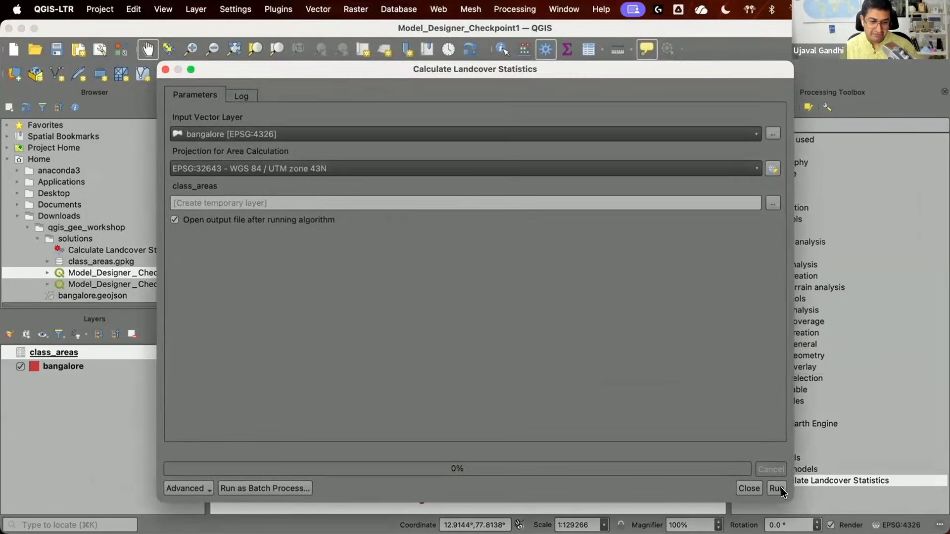
{"action": "left_click", "coordinate": [777, 489]}
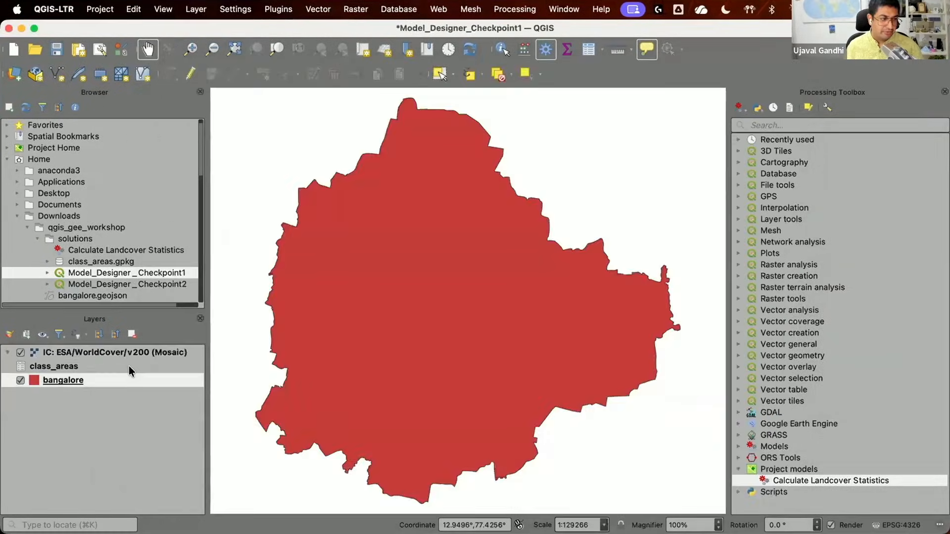
- Remove the ESA/WorldCover, class_areas and bangalore layers from the project
{"action": "left_click", "coordinate": [130, 350], "text": "shift"}
{"action": "left_click", "coordinate": [132, 335]}
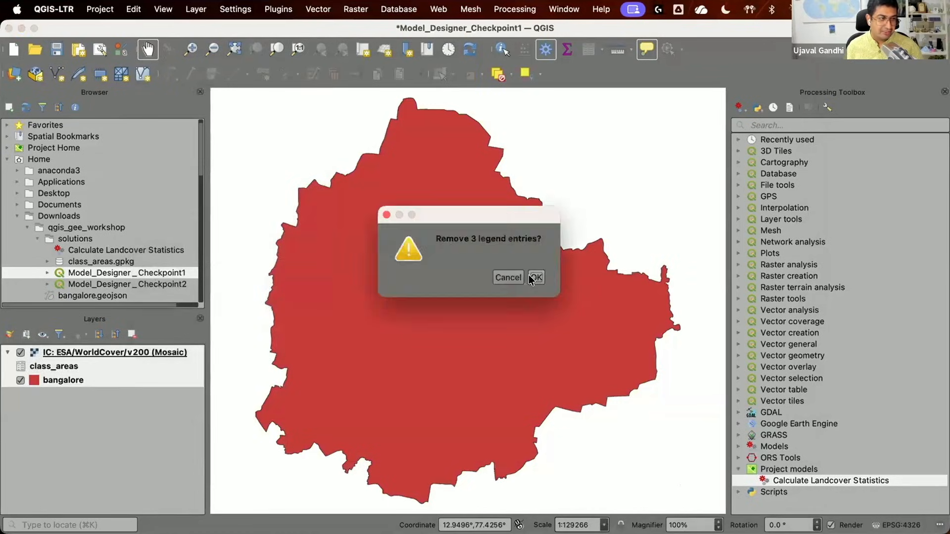
{"action": "left_click", "coordinate": [537, 278]}
- Add CMA.geojson from the Downloads folder to the map and look over the Chennai Metropolitan Area boundary
{"action": "double_click", "coordinate": [80, 229]}
{"action": "double_click", "coordinate": [80, 239]}
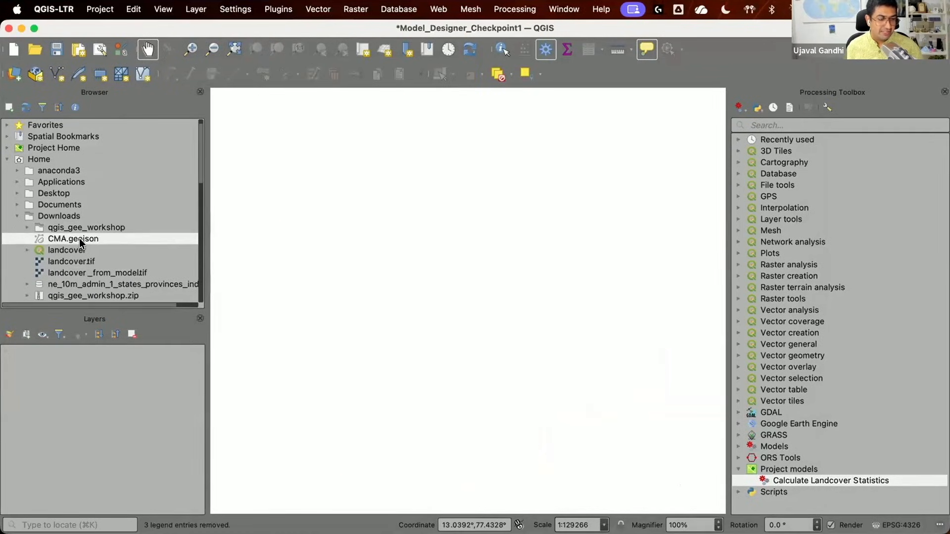
{"action": "mouse_move", "coordinate": [440, 420]}
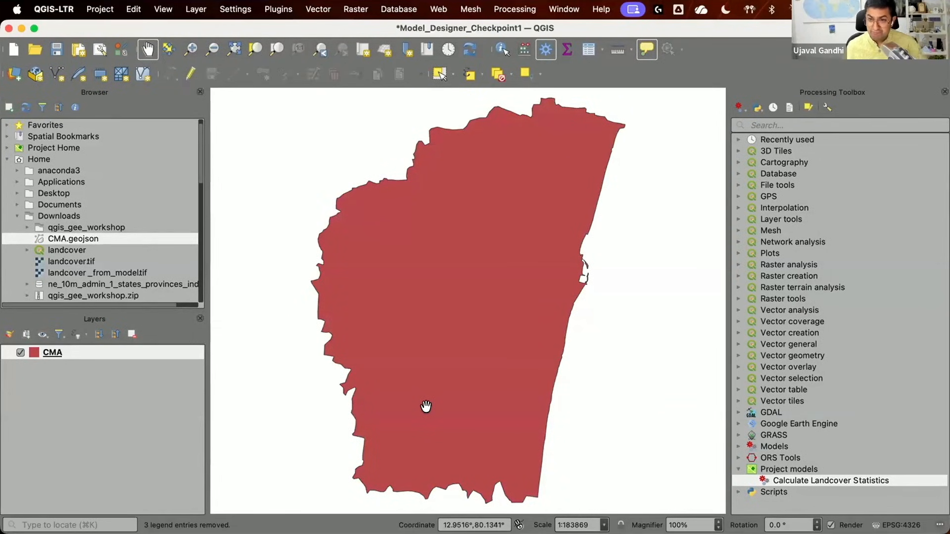
{"action": "mouse_move", "coordinate": [426, 406]}
{"action": "scroll", "coordinate": [425, 406], "scroll_direction": "down", "scroll_amount": 3}
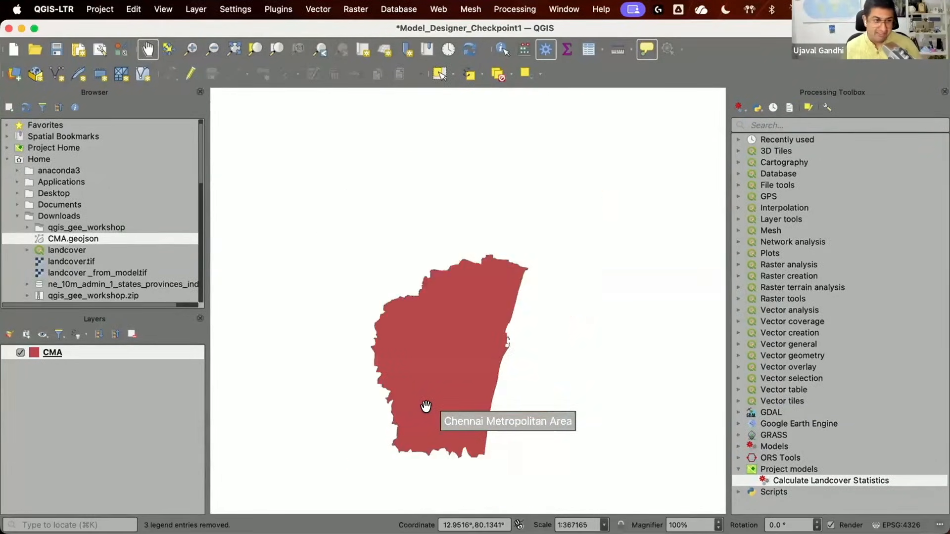
{"action": "scroll", "coordinate": [426, 406], "scroll_direction": "up", "scroll_amount": 3}
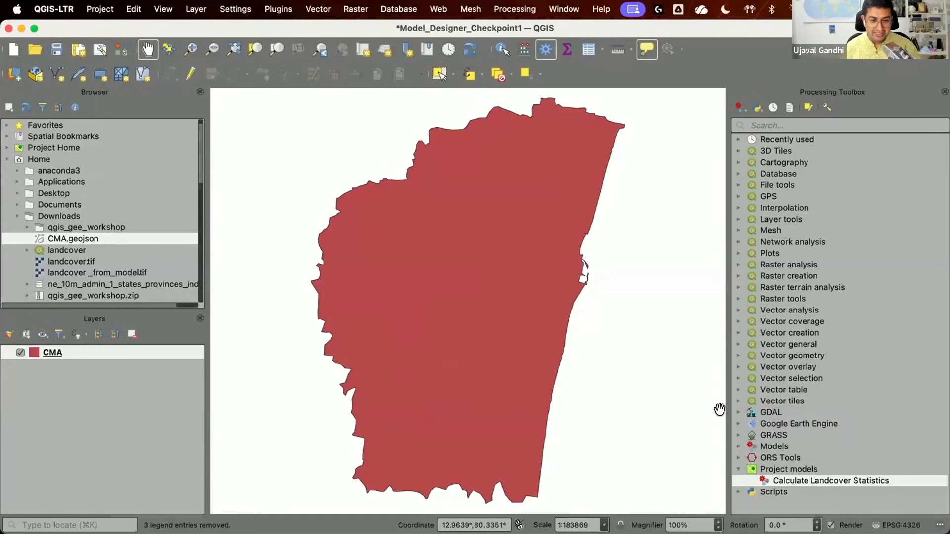
- Run Calculate Landcover Statistics on the CMA layer with the area projection set to EPSG:7755 - WGS 84 / India NSF LCC
{"action": "double_click", "coordinate": [839, 481]}
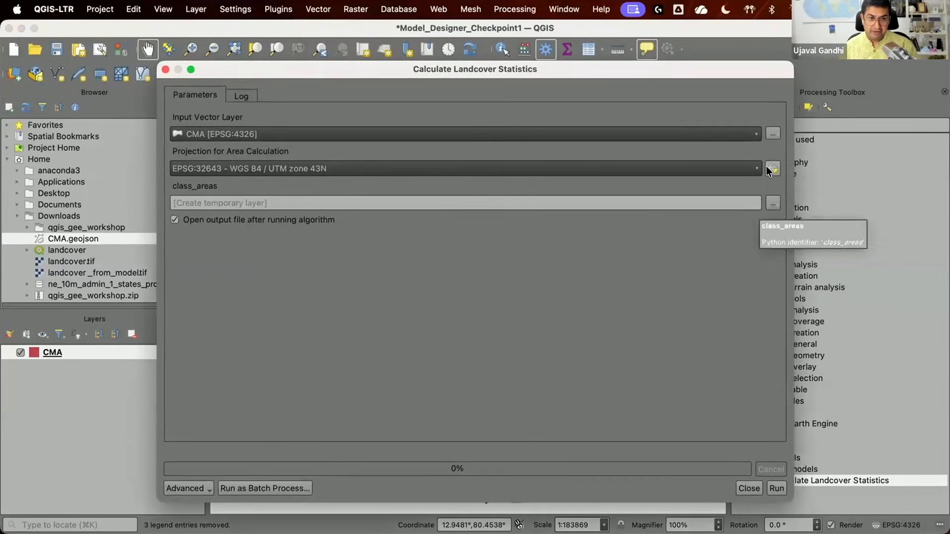
{"action": "left_click", "coordinate": [771, 169]}
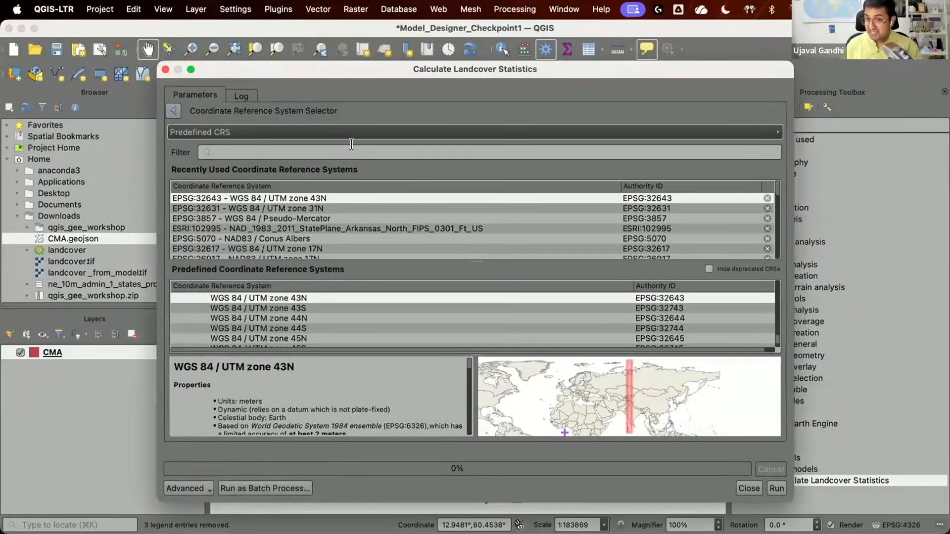
{"action": "left_click", "coordinate": [352, 144]}
{"action": "type", "text": "7755"}
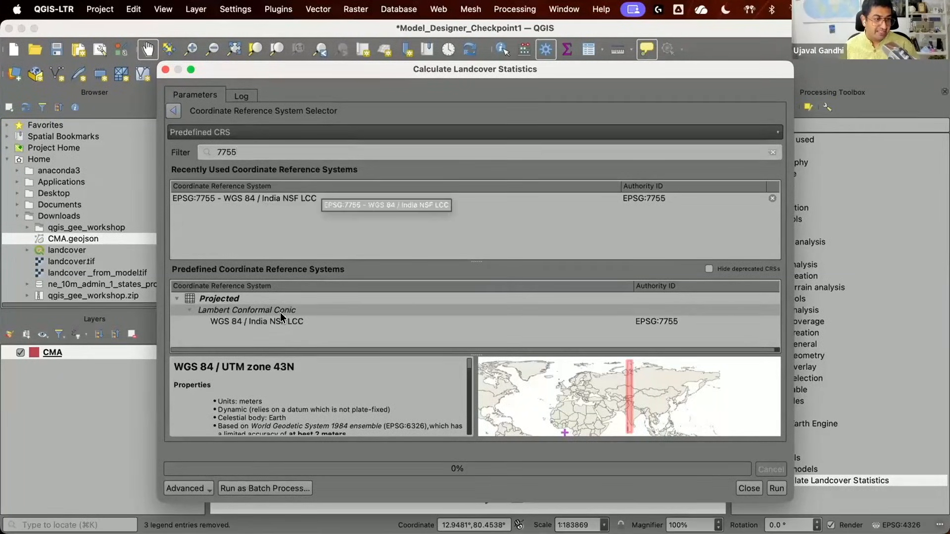
{"action": "left_click", "coordinate": [289, 321]}
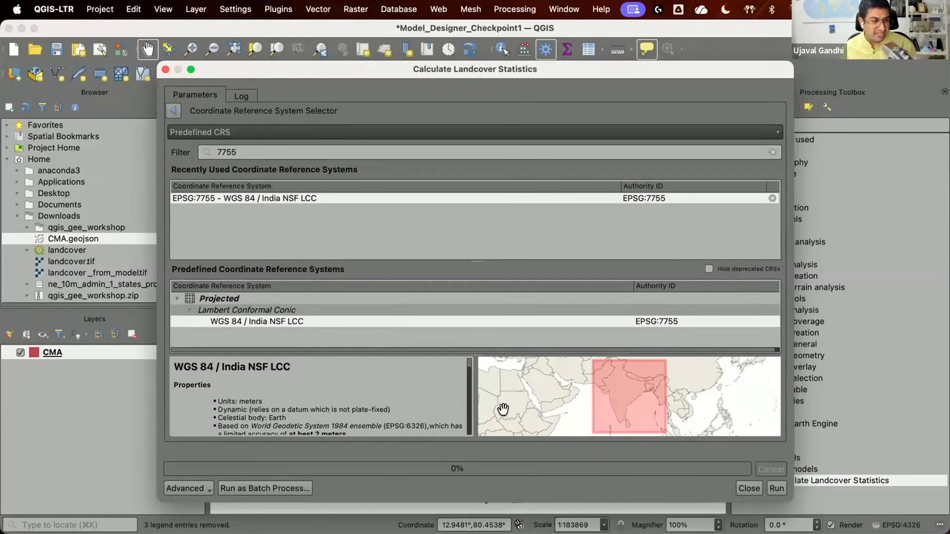
{"action": "left_click", "coordinate": [175, 110]}
{"action": "left_click", "coordinate": [774, 488]}
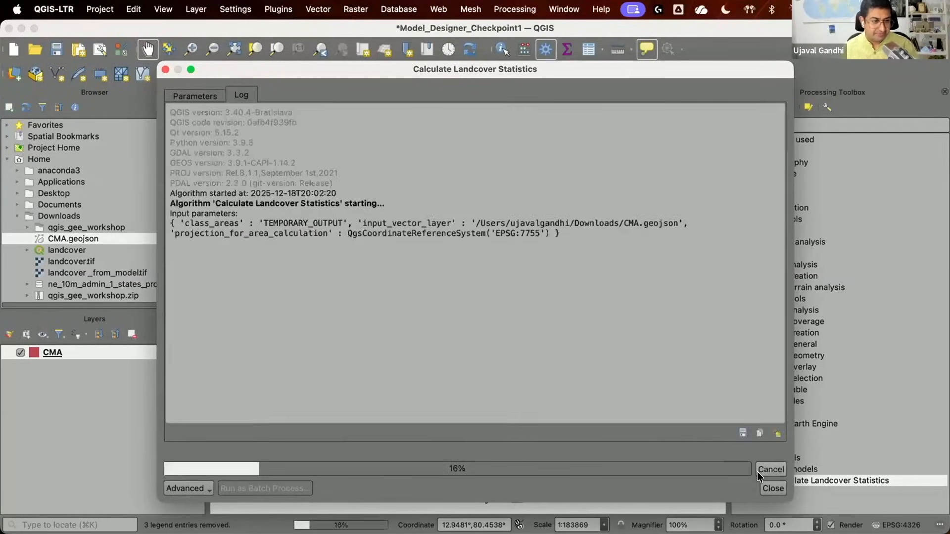
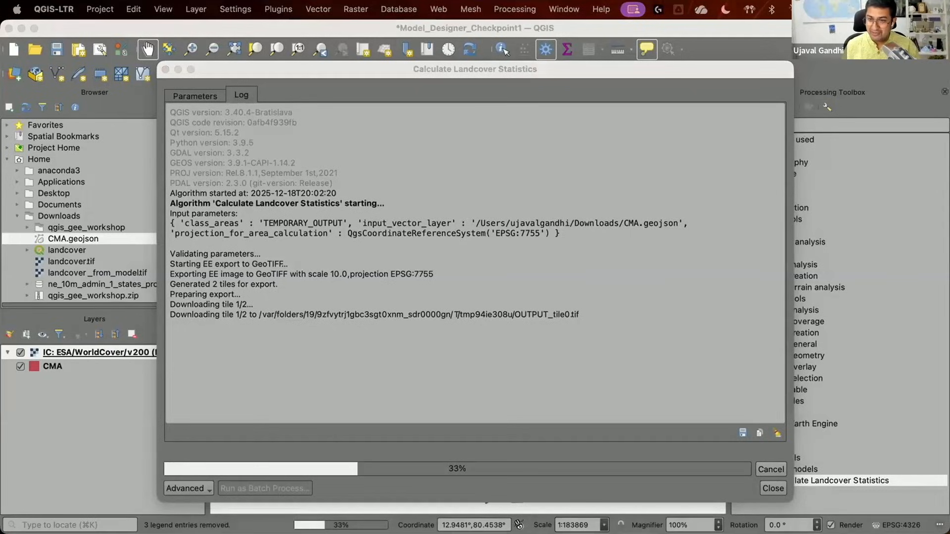
- Switch to a maximized Chrome window and search the web for datameet
{"action": "left_click_drag", "start_coordinate": [704, 75], "coordinate": [494, 34]}
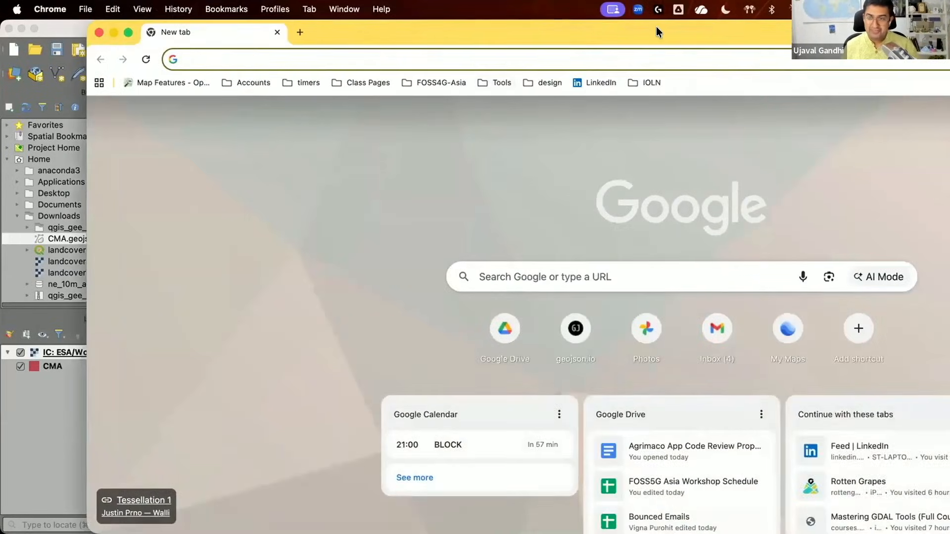
{"action": "double_click", "coordinate": [656, 27]}
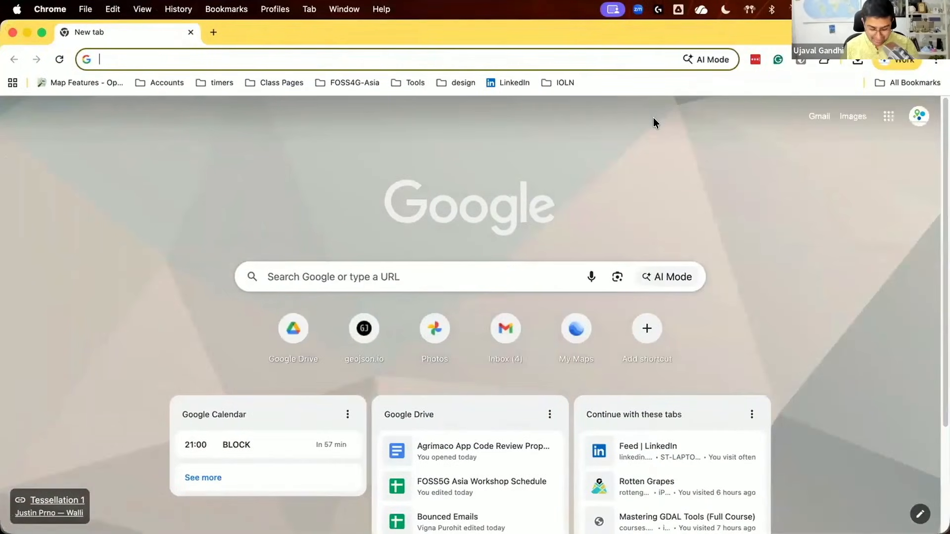
{"action": "type", "text": "datameet"}
{"action": "key", "text": "Return"}
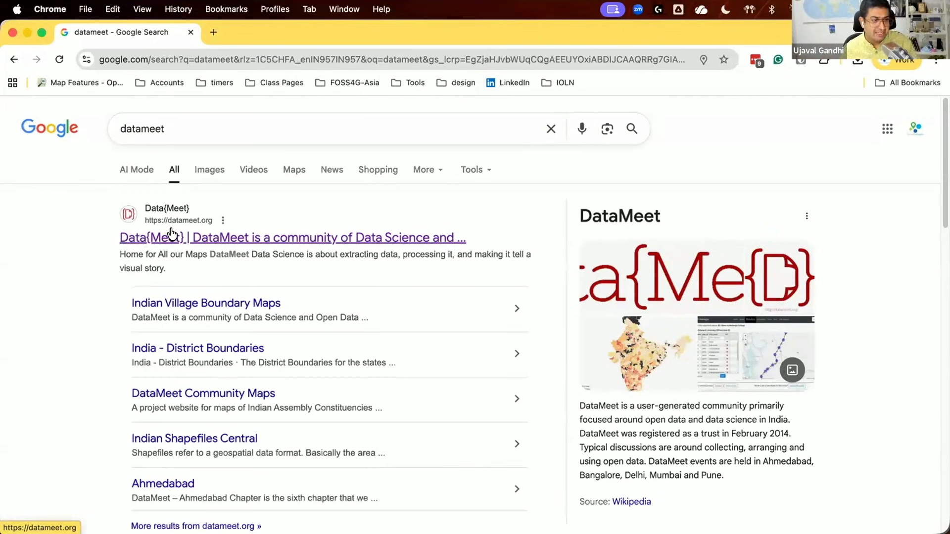
- Refine the search to DataMeet's municipal data and open its Spatial Data of Municipalities (Maps) site
{"action": "scroll", "coordinate": [171, 234], "scroll_direction": "down", "scroll_amount": 1}
{"action": "left_click", "coordinate": [191, 114]}
{"action": "type", "text": "munic"}
{"action": "key", "text": "Down"}
{"action": "key", "text": "Return"}
{"action": "left_click", "coordinate": [133, 239]}
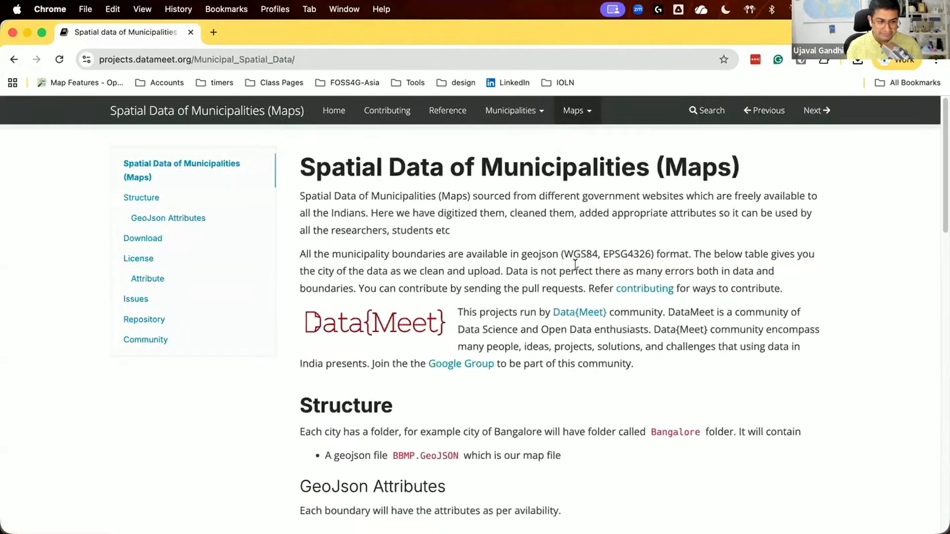
- Go through the Bangalore page to DataMeet's Municipal_Spatial_Data GitHub repository and browse the city folders at its root
{"action": "scroll", "coordinate": [575, 265], "scroll_direction": "down", "scroll_amount": 7}
{"action": "left_click", "coordinate": [322, 452]}
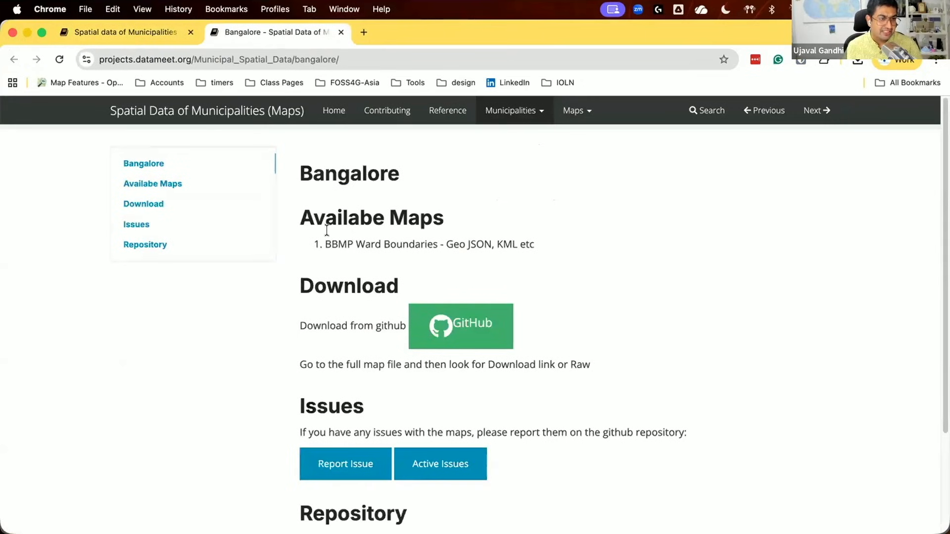
{"action": "left_click", "coordinate": [438, 329]}
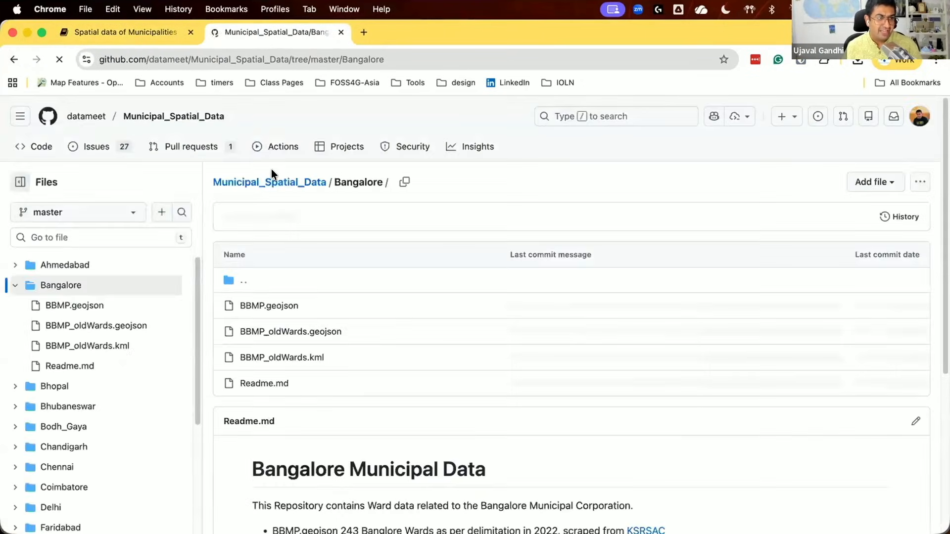
{"action": "left_click", "coordinate": [272, 182]}
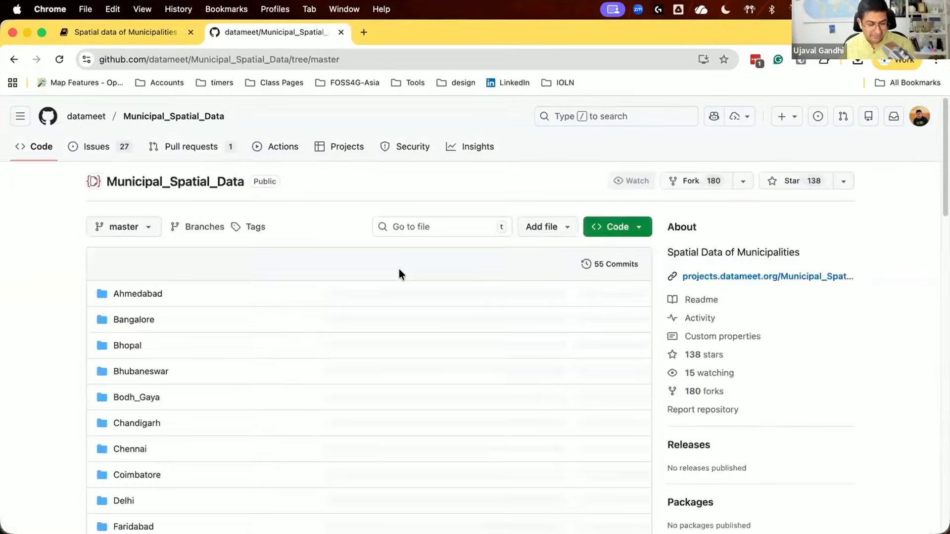
{"action": "scroll", "coordinate": [398, 269], "scroll_direction": "down", "scroll_amount": 6}
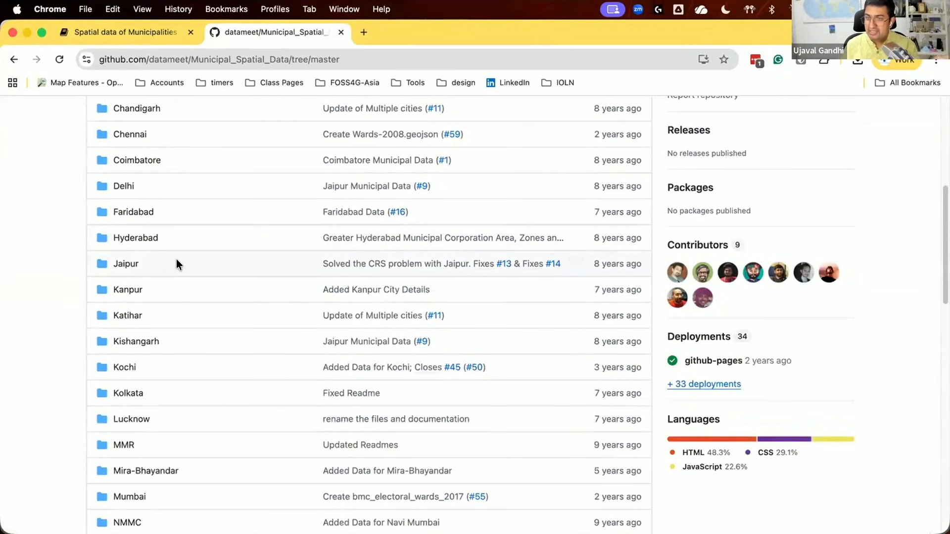
- Switch back to QGIS, close the finished Calculate Landcover Statistics dialog, and load the Model_Designer_Checkpoint1 project from the workshop's solutions folder
{"action": "scroll", "coordinate": [184, 282], "scroll_direction": "down", "scroll_amount": 2}
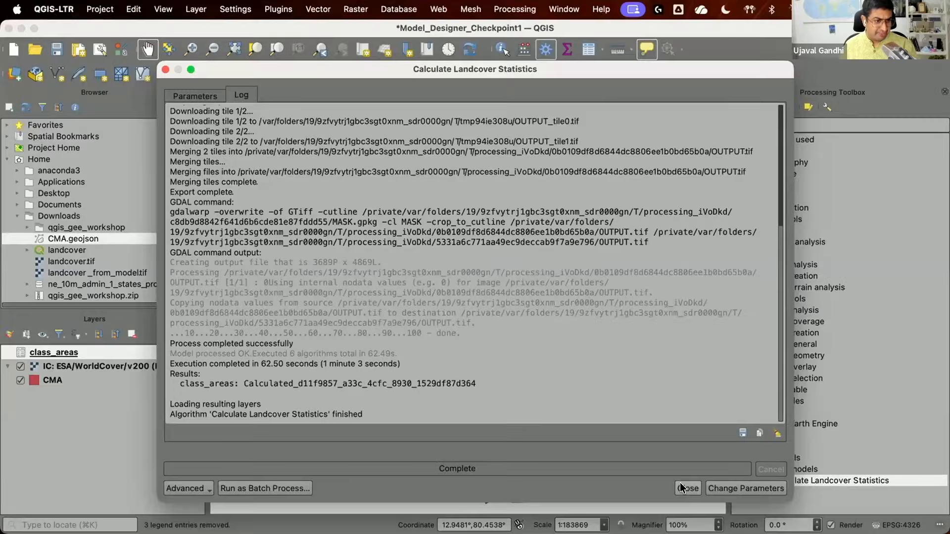
{"action": "left_click", "coordinate": [680, 484]}
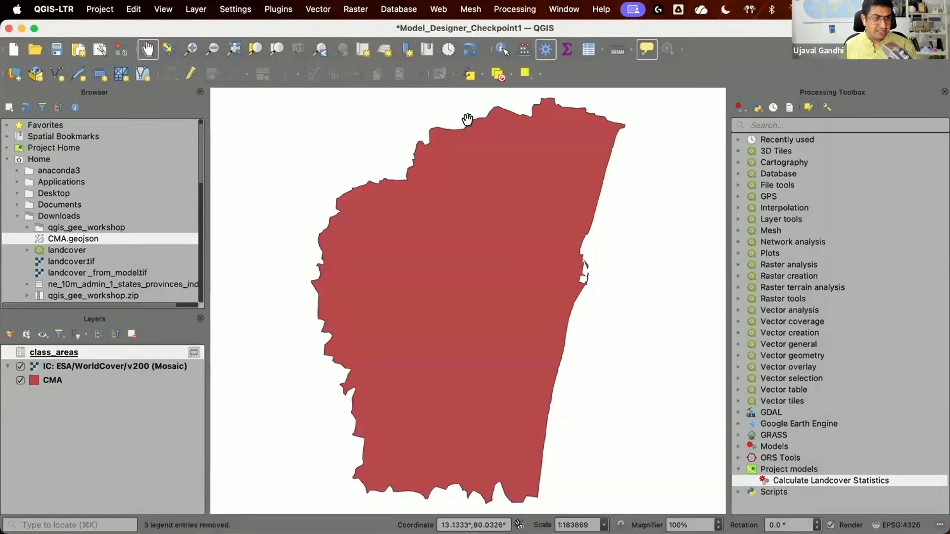
{"action": "left_click", "coordinate": [583, 51]}
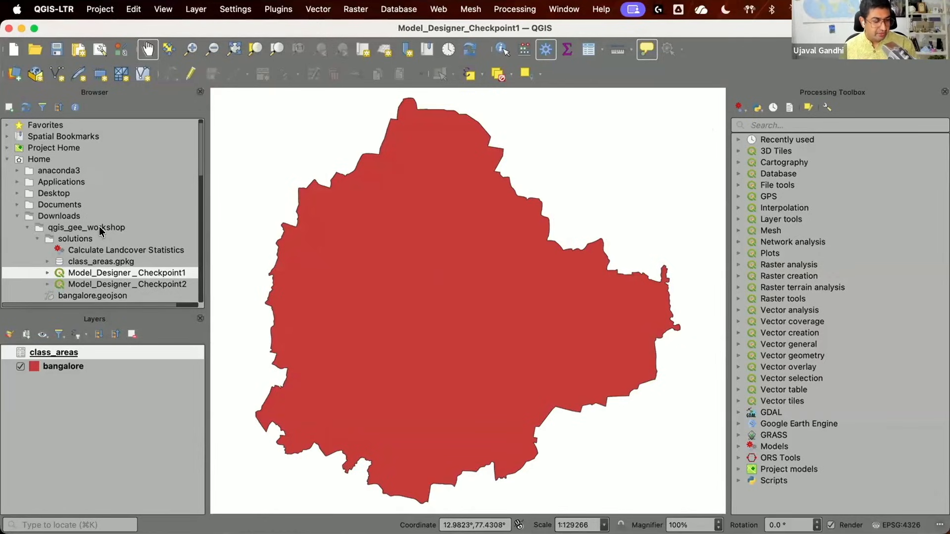
{"action": "left_click", "coordinate": [91, 237]}
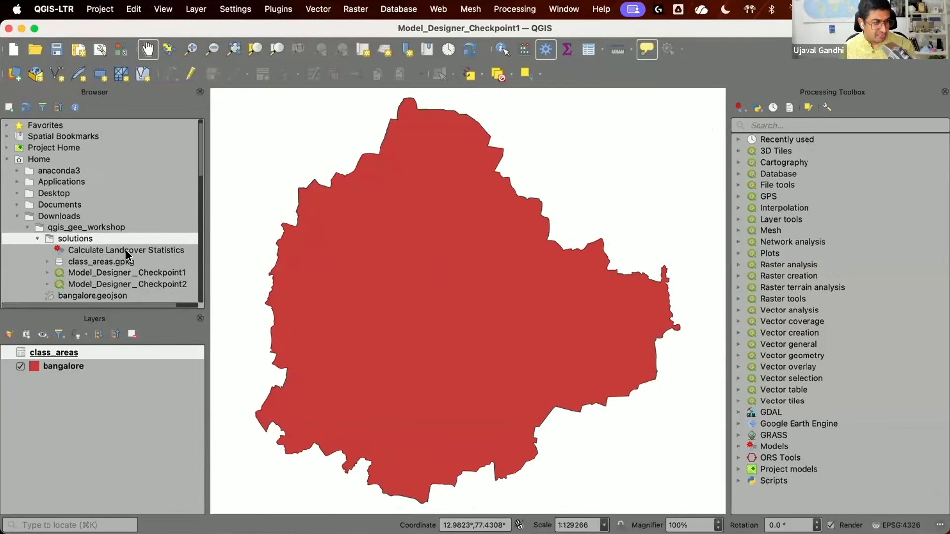
{"action": "left_click", "coordinate": [145, 272]}
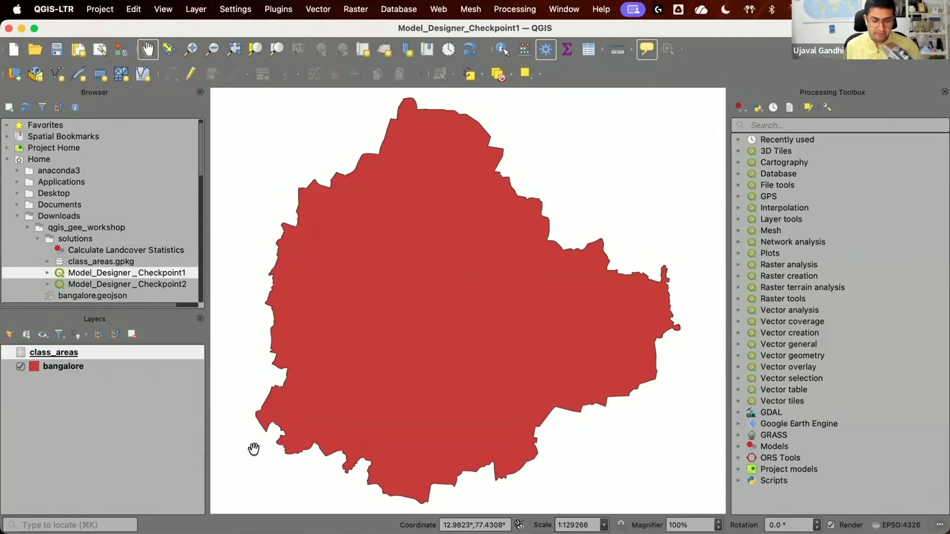
- View the Calculate Landcover Statistics project model in the Model Designer and close it
{"action": "double_click", "coordinate": [803, 466]}
{"action": "left_click", "coordinate": [817, 481]}
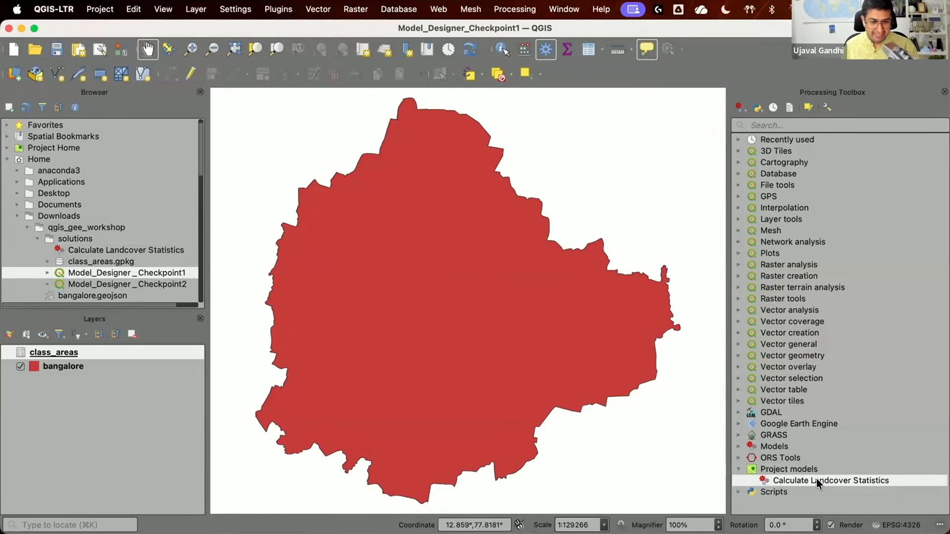
{"action": "right_click", "coordinate": [817, 480]}
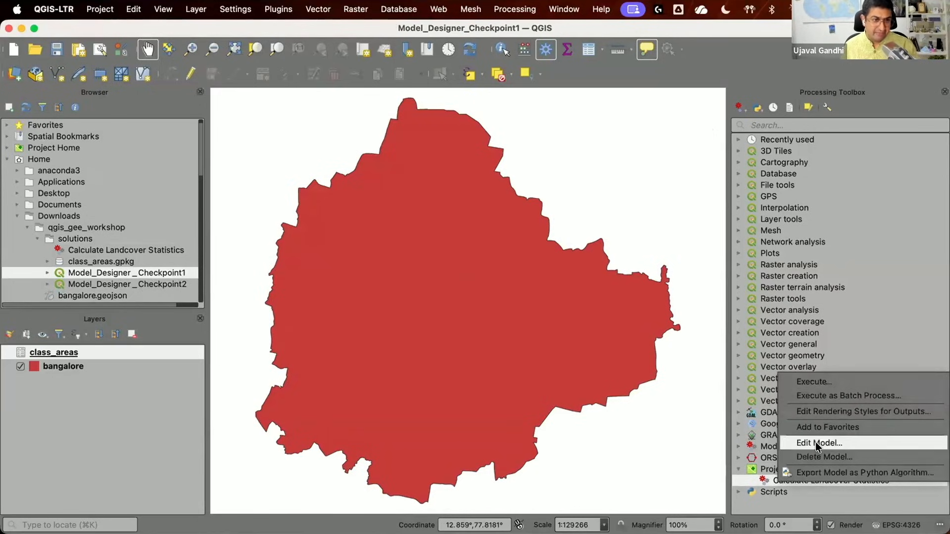
{"action": "left_click", "coordinate": [815, 442]}
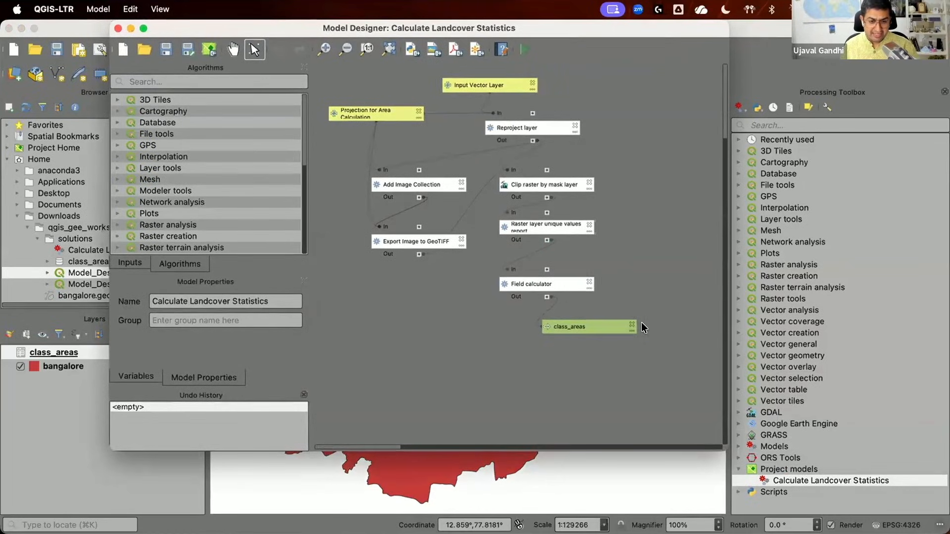
{"action": "left_click", "coordinate": [118, 28]}
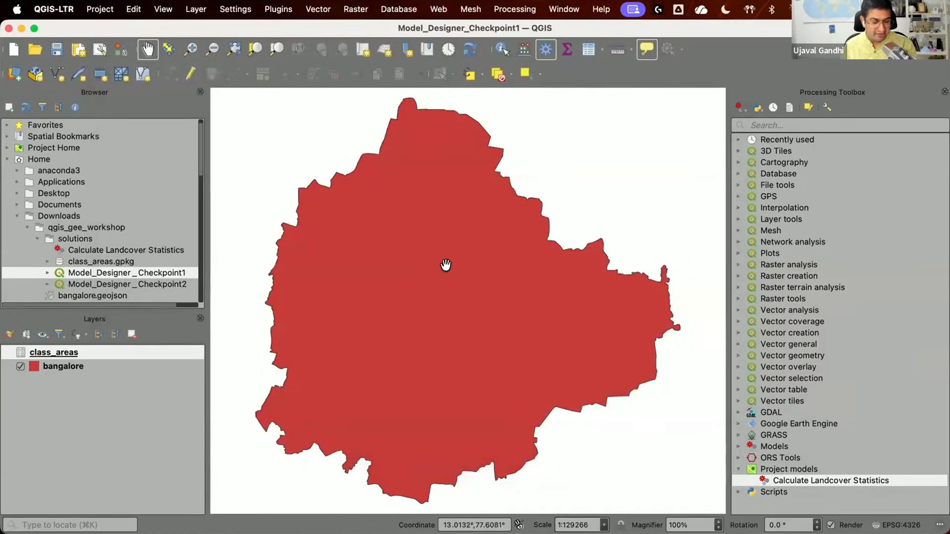
- Reopen the Calculate Landcover Statistics model for editing and inspect the settings of its Raster layer unique values report algorithm
{"action": "double_click", "coordinate": [893, 479]}
{"action": "left_click", "coordinate": [745, 486]}
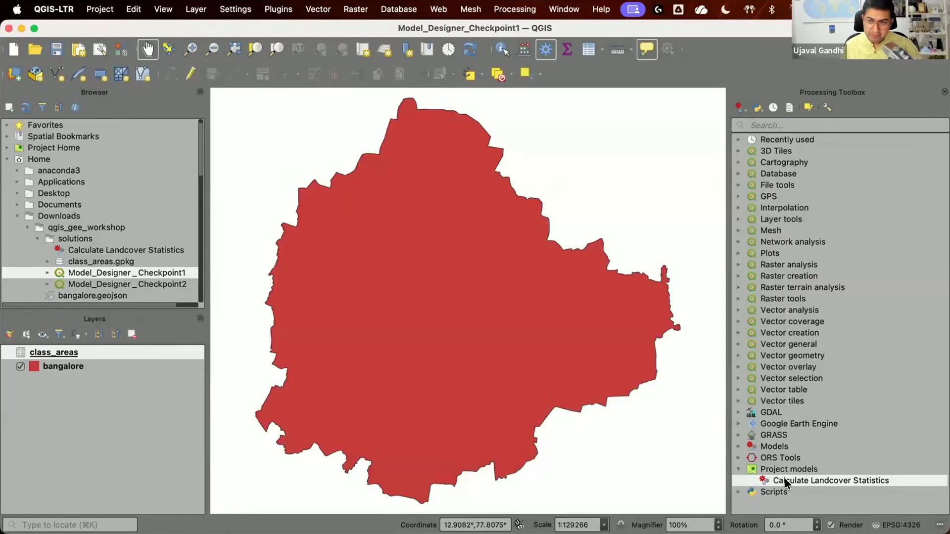
{"action": "right_click", "coordinate": [785, 479]}
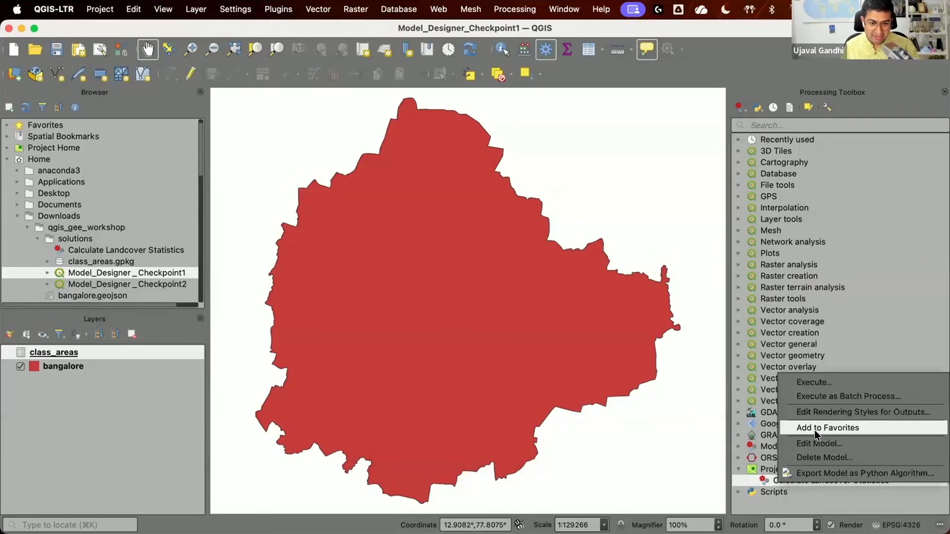
{"action": "left_click", "coordinate": [819, 444]}
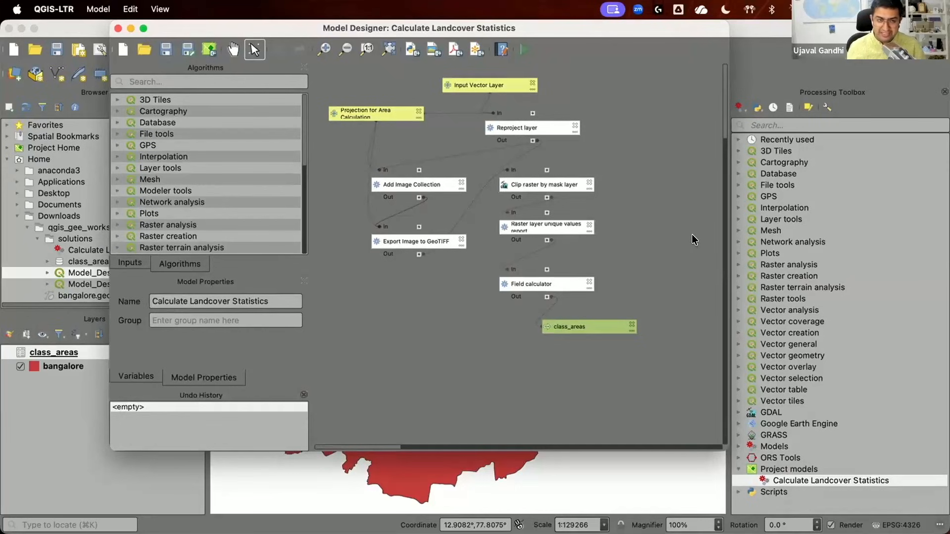
{"action": "double_click", "coordinate": [525, 224]}
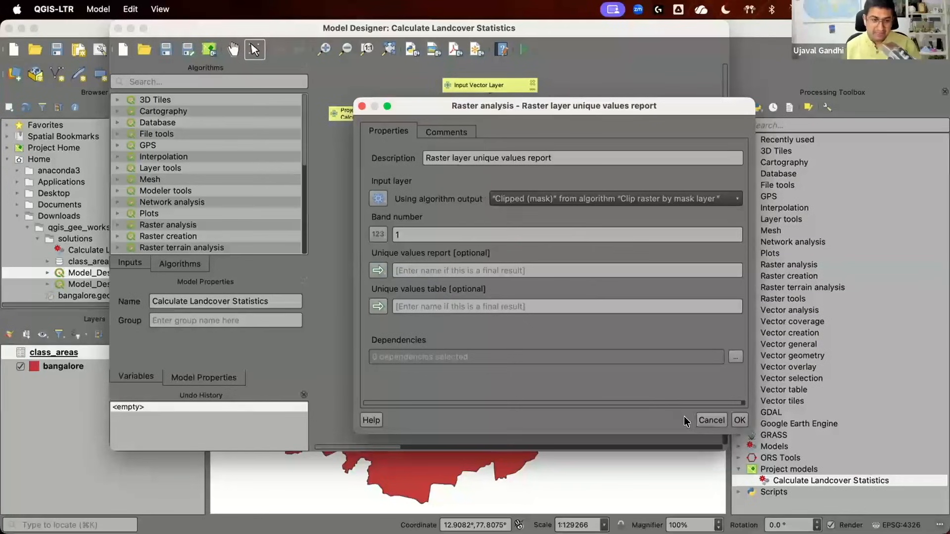
{"action": "left_click", "coordinate": [701, 420]}
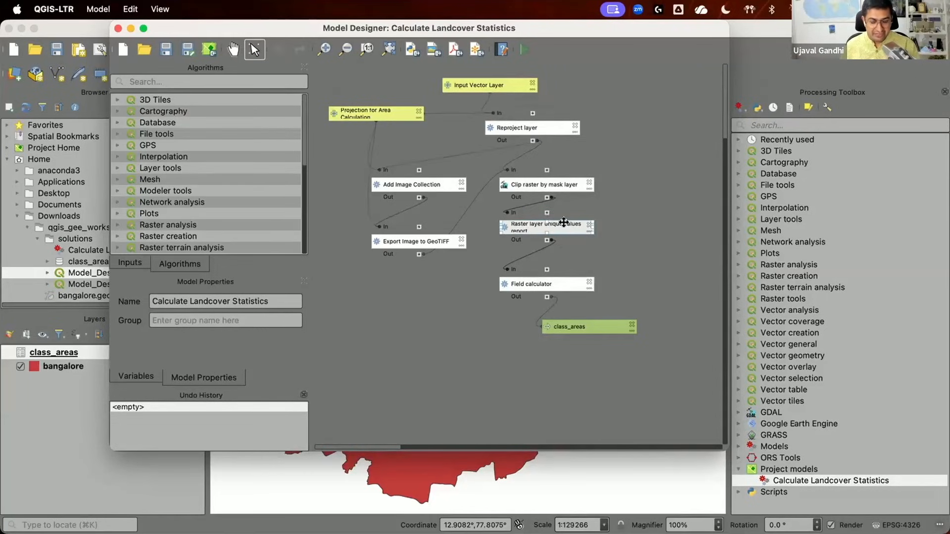
- Search the Model Designer's algorithms for raster area, clear the search, and return to the main project window
{"action": "left_click", "coordinate": [255, 81]}
{"action": "type", "text": "raster area"}
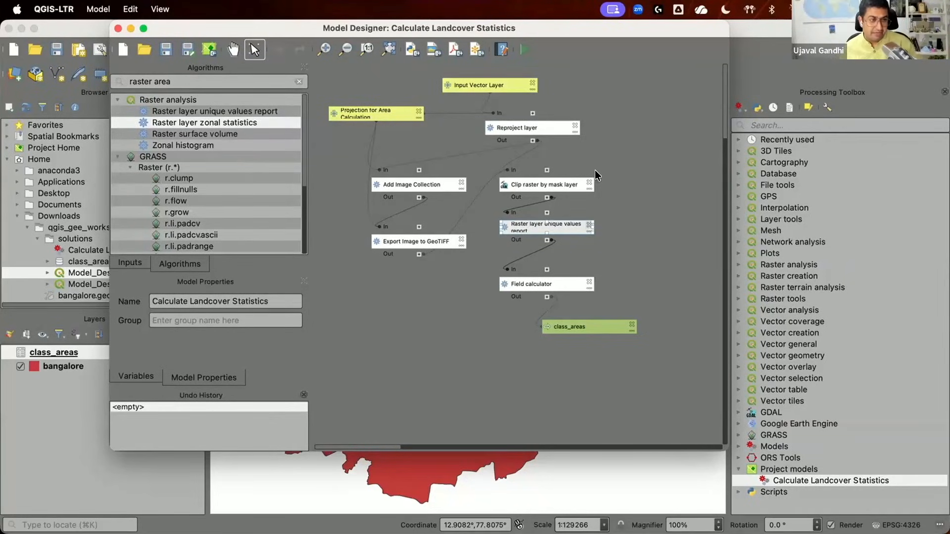
{"action": "left_click", "coordinate": [299, 81]}
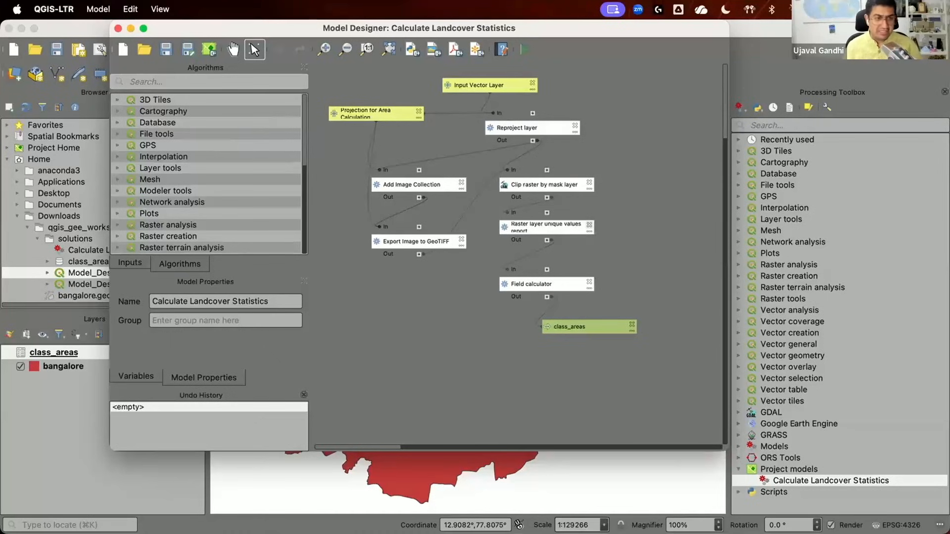
{"action": "left_click", "coordinate": [772, 65]}
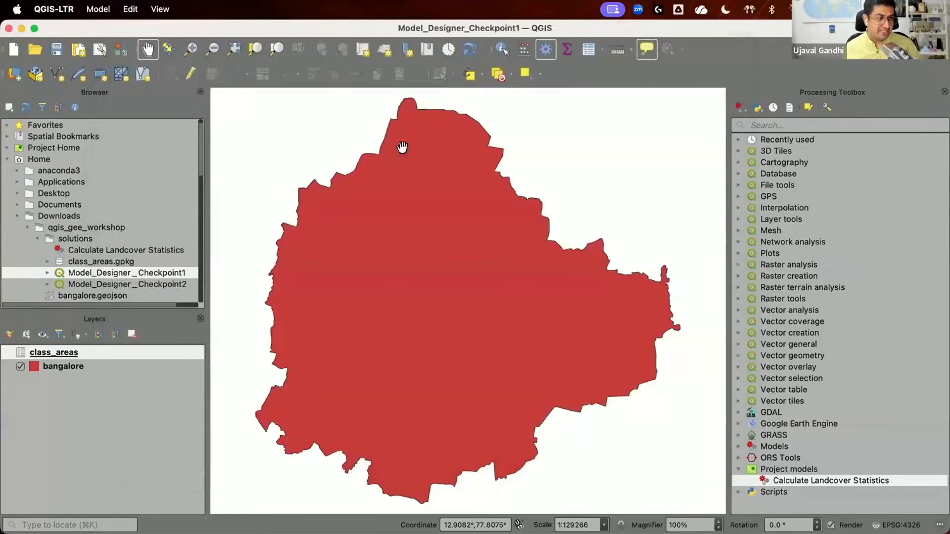
- Add the ne_10m_admin_1_states_provinces layer from the Downloads folder to the project and show its Asian extent on the map
{"action": "double_click", "coordinate": [83, 236]}
{"action": "scroll", "coordinate": [79, 286], "scroll_direction": "down", "scroll_amount": 3}
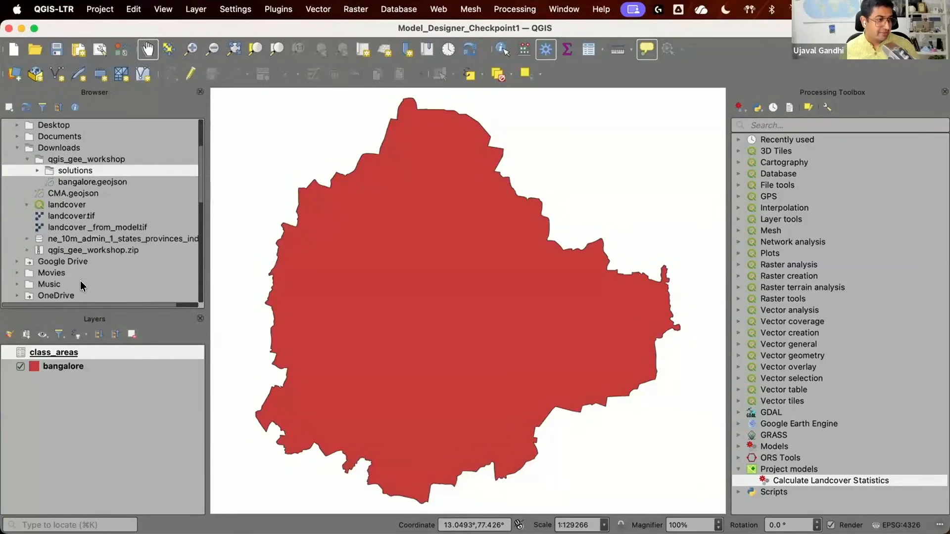
{"action": "left_click", "coordinate": [87, 238]}
{"action": "double_click", "coordinate": [83, 250]}
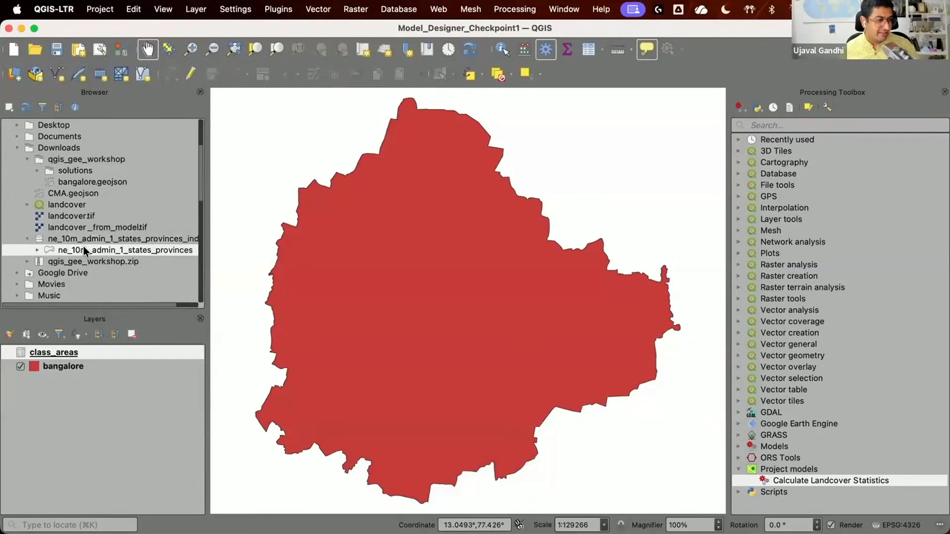
{"action": "scroll", "coordinate": [340, 307], "scroll_direction": "down", "scroll_amount": 5}
{"action": "scroll", "coordinate": [340, 307], "scroll_direction": "down", "scroll_amount": 2}
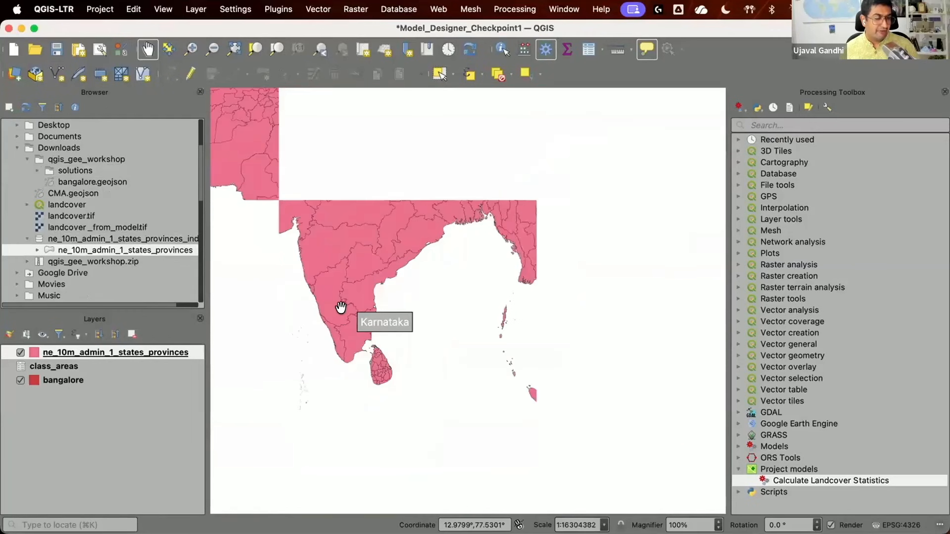
{"action": "left_click_drag", "start_coordinate": [400, 290], "coordinate": [559, 405]}
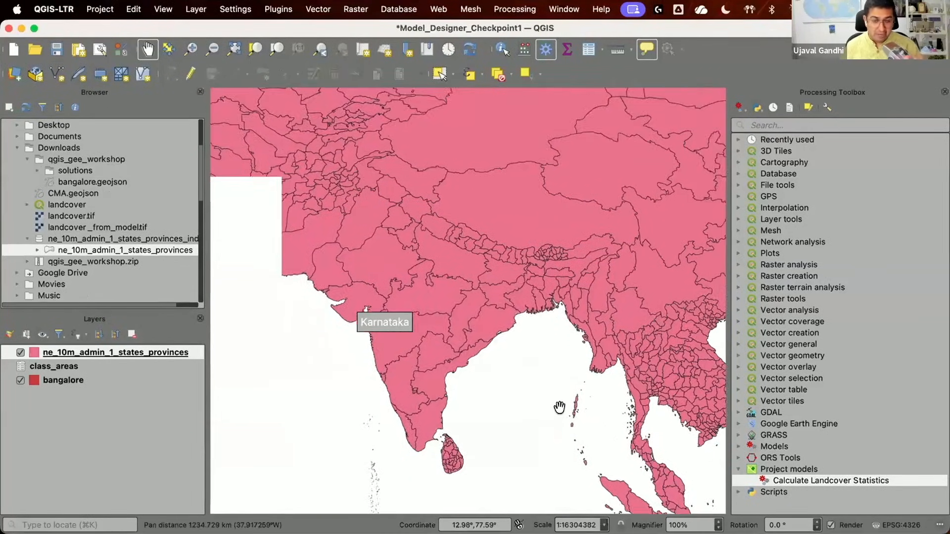
{"action": "scroll", "coordinate": [559, 407], "scroll_direction": "down", "scroll_amount": 1}
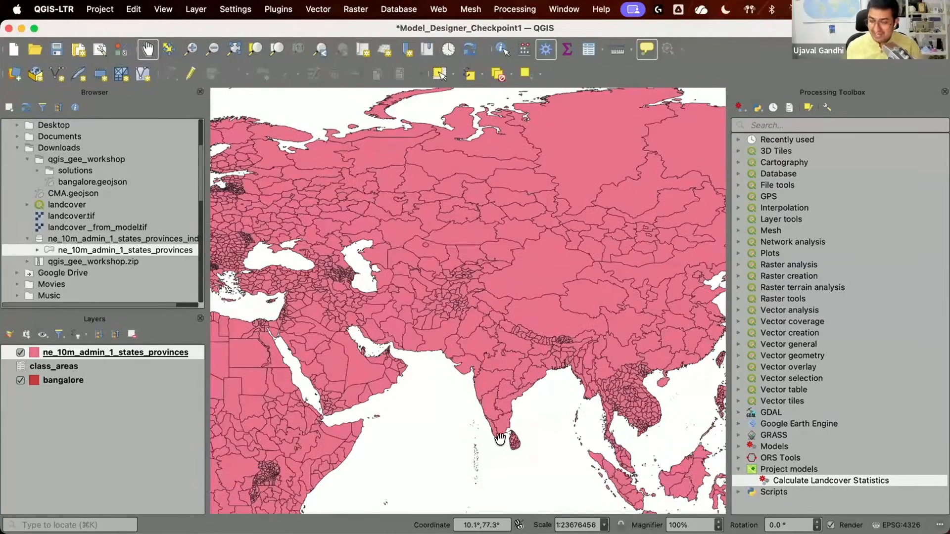
- Check the input choices of Calculate Landcover Statistics by choosing the bangalore layer, and close the dialog without running it
{"action": "double_click", "coordinate": [809, 480]}
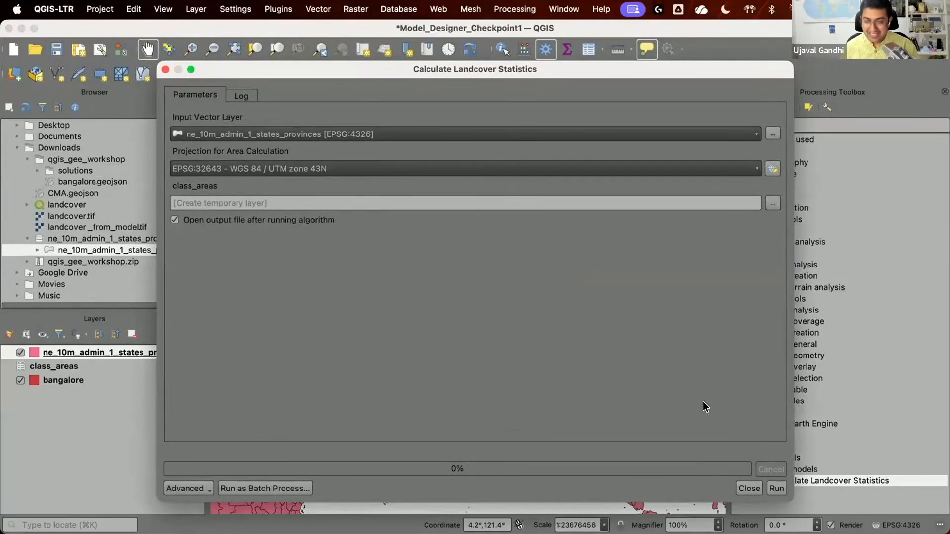
{"action": "left_click", "coordinate": [426, 127]}
{"action": "left_click", "coordinate": [422, 123]}
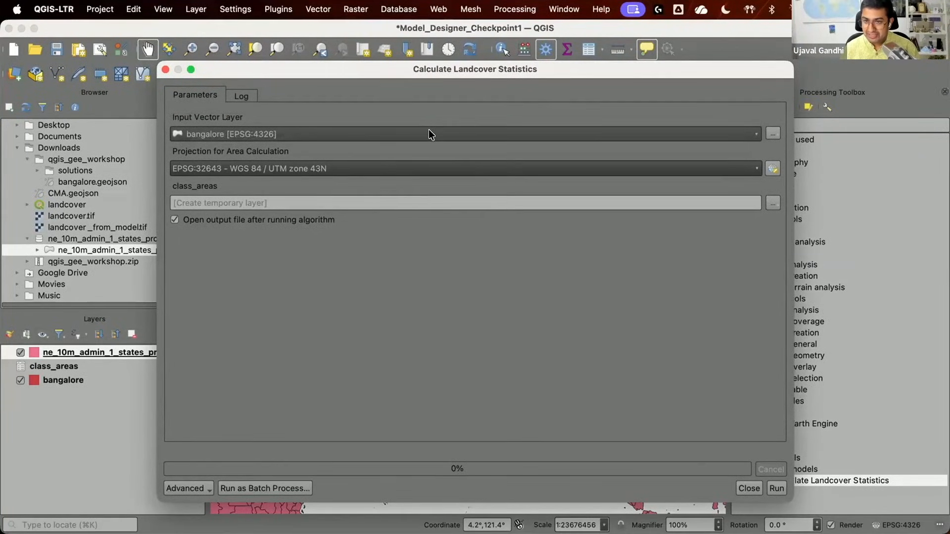
{"action": "left_click", "coordinate": [737, 489]}
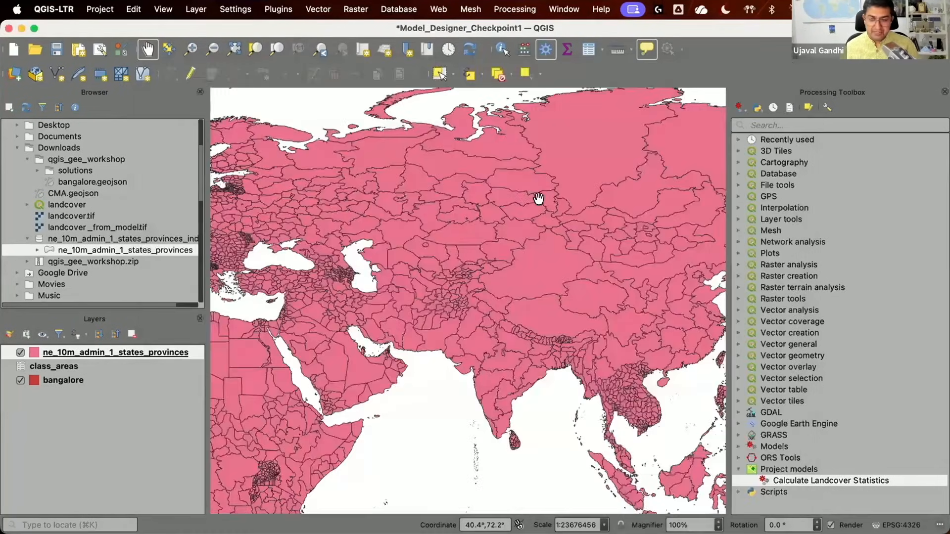
- Open Select by Expression for the bangalore layer and search its functions for layer
{"action": "left_click", "coordinate": [107, 380]}
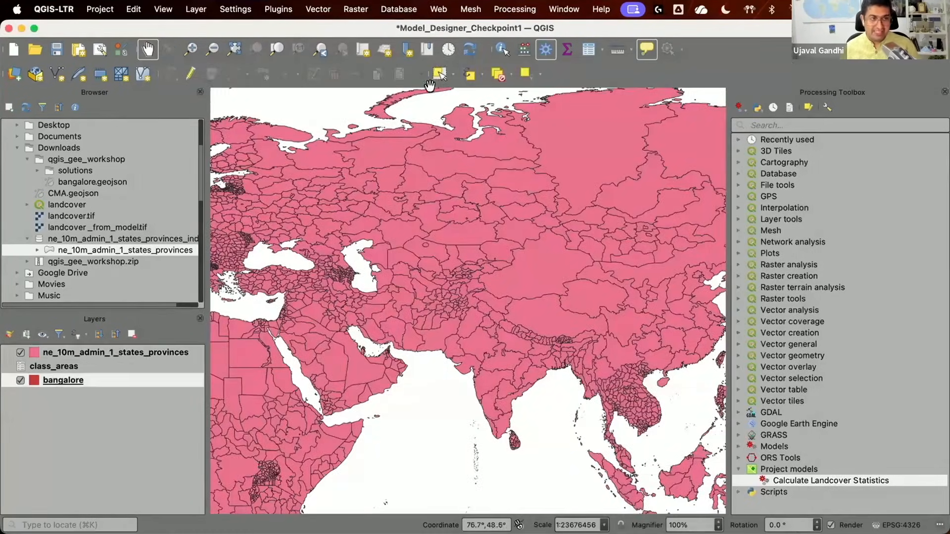
{"action": "left_click", "coordinate": [461, 75]}
{"action": "left_click_drag", "start_coordinate": [571, 182], "coordinate": [665, 75]}
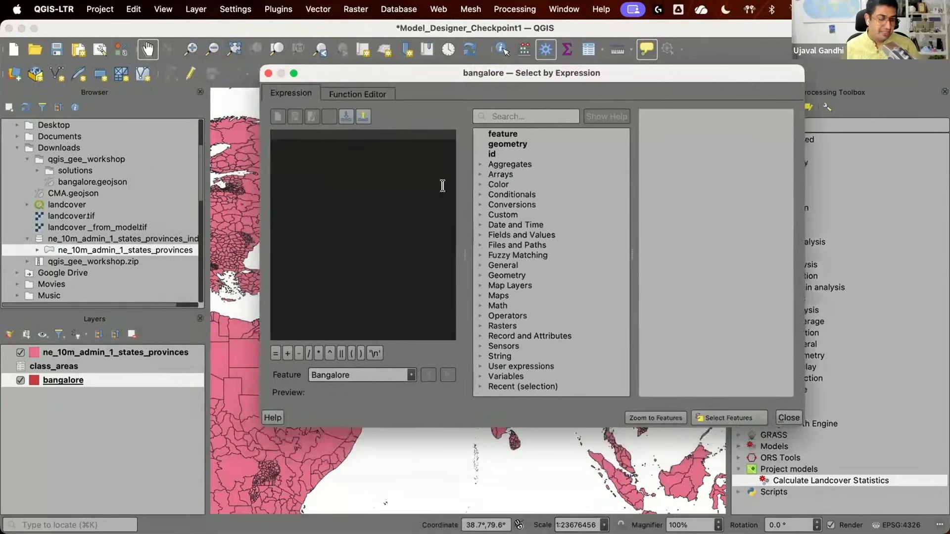
{"action": "left_click", "coordinate": [528, 116]}
{"action": "type", "text": "layer"}
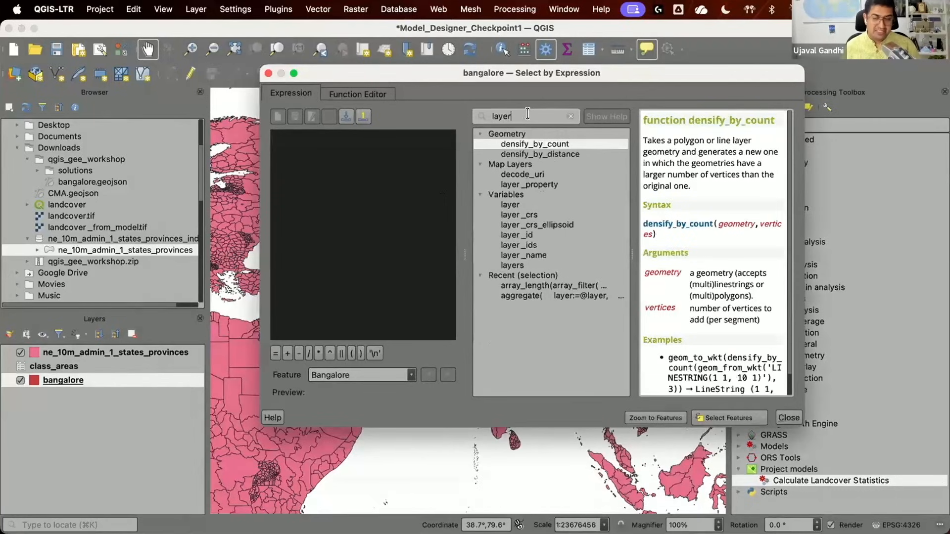
- Show the layer_property function's help in an enlarged dialog and read through its valid property options
{"action": "left_click", "coordinate": [528, 185]}
{"action": "left_click_drag", "start_coordinate": [797, 417], "coordinate": [932, 463]}
{"action": "left_click_drag", "start_coordinate": [721, 269], "coordinate": [711, 268]}
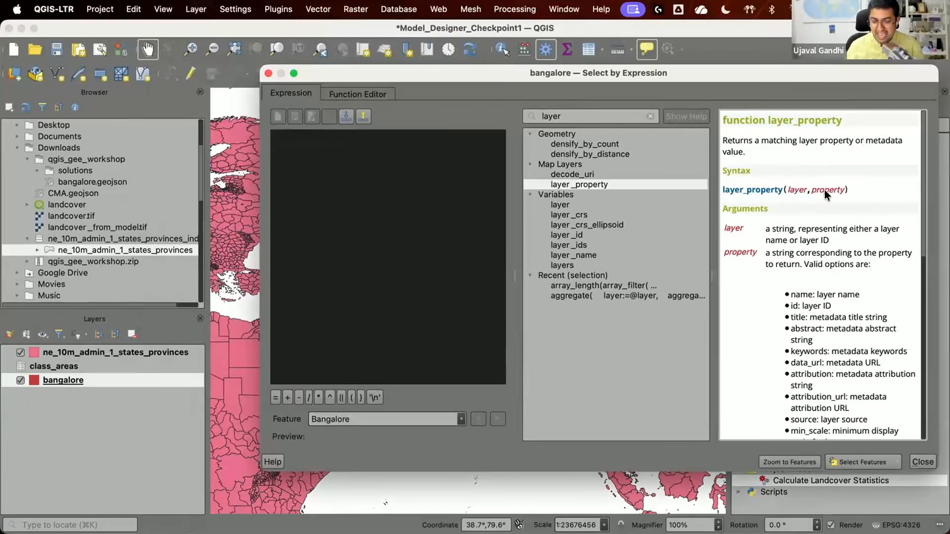
{"action": "scroll", "coordinate": [825, 211], "scroll_direction": "down", "scroll_amount": 5}
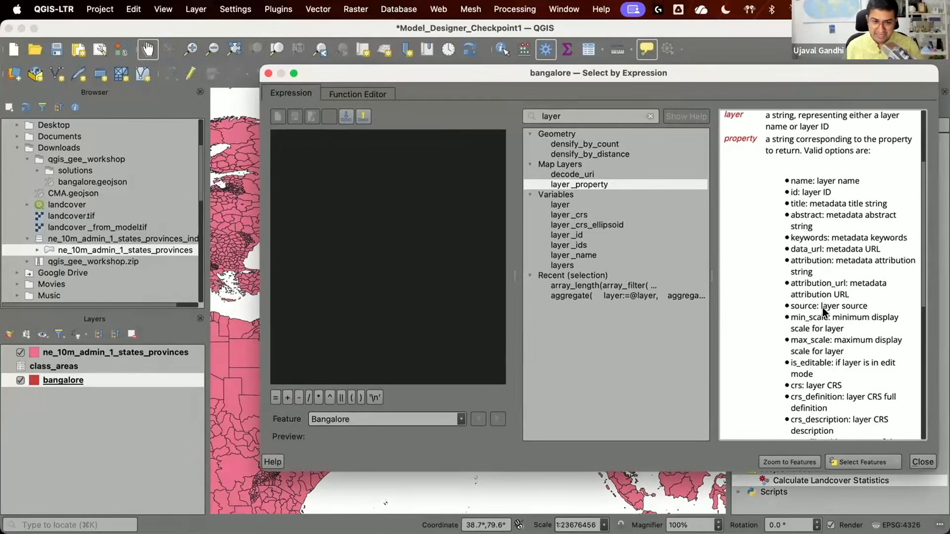
{"action": "scroll", "coordinate": [818, 326], "scroll_direction": "down", "scroll_amount": 3}
{"action": "scroll", "coordinate": [817, 326], "scroll_direction": "down", "scroll_amount": 2}
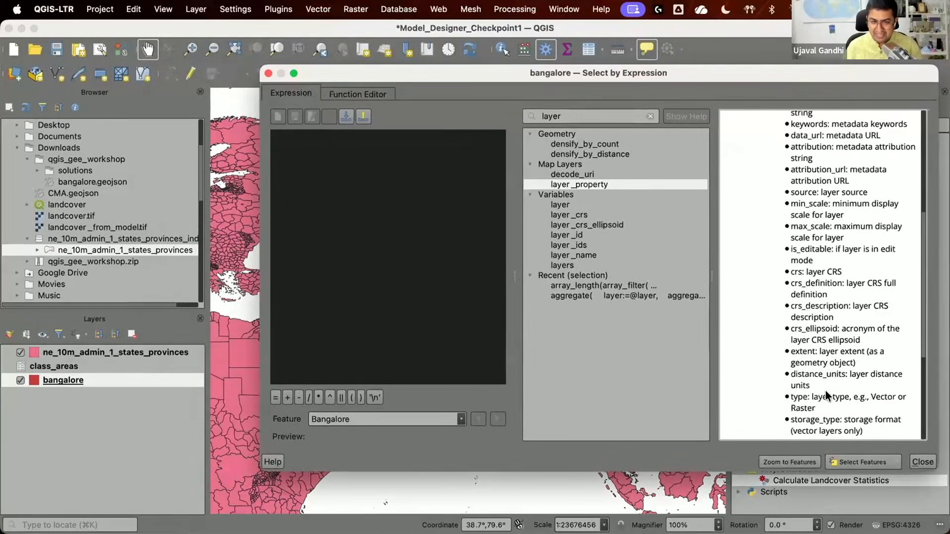
{"action": "scroll", "coordinate": [824, 379], "scroll_direction": "down", "scroll_amount": 3}
{"action": "scroll", "coordinate": [823, 382], "scroll_direction": "down", "scroll_amount": 2}
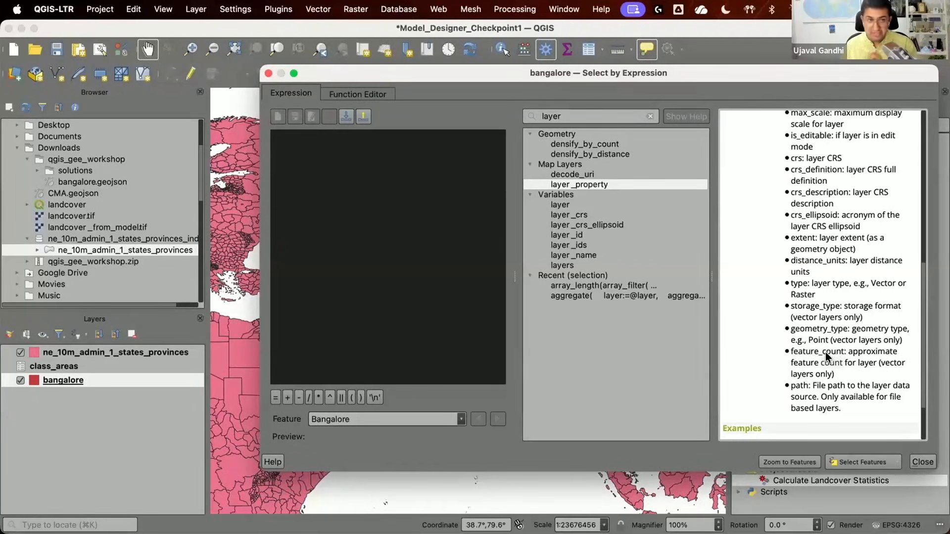
- Build the expression layer_property('bangalore', 'feature_count') and check its previewed result
{"action": "double_click", "coordinate": [542, 185]}
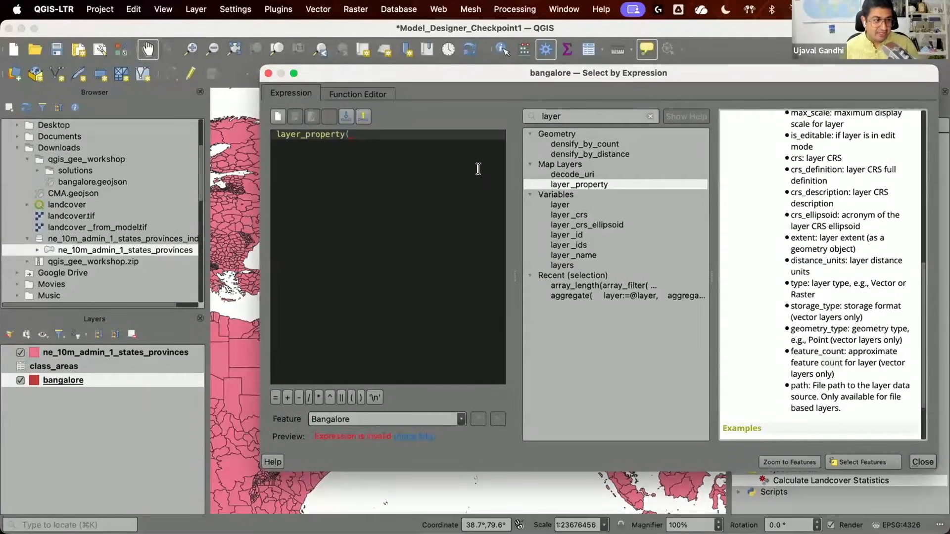
{"action": "type", "text": "'bangalroe'"}
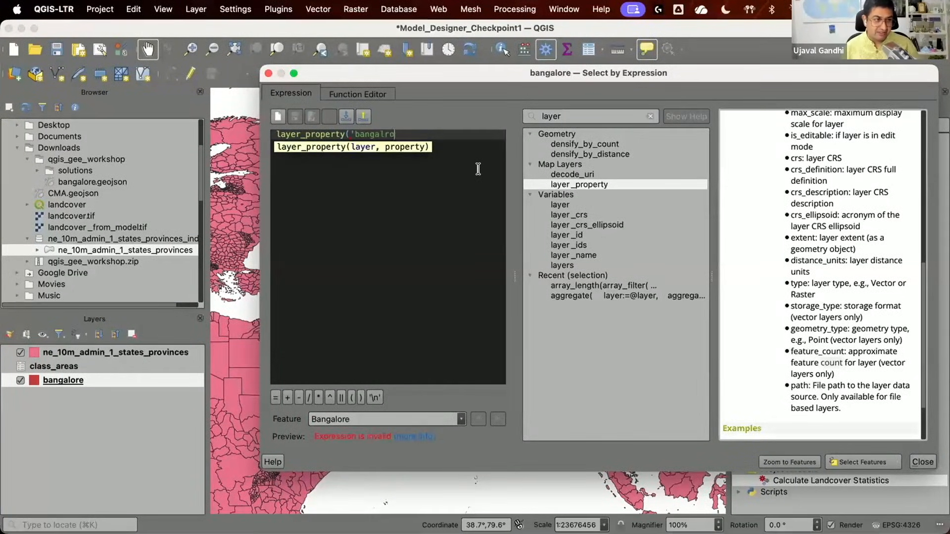
{"action": "key", "text": "BackSpace"}
{"action": "key", "text": "BackSpace"}
{"action": "key", "text": "BackSpace"}
{"action": "key", "text": "BackSpace"}
{"action": "key", "text": "BackSpace"}
{"action": "type", "text": "lore', '"}
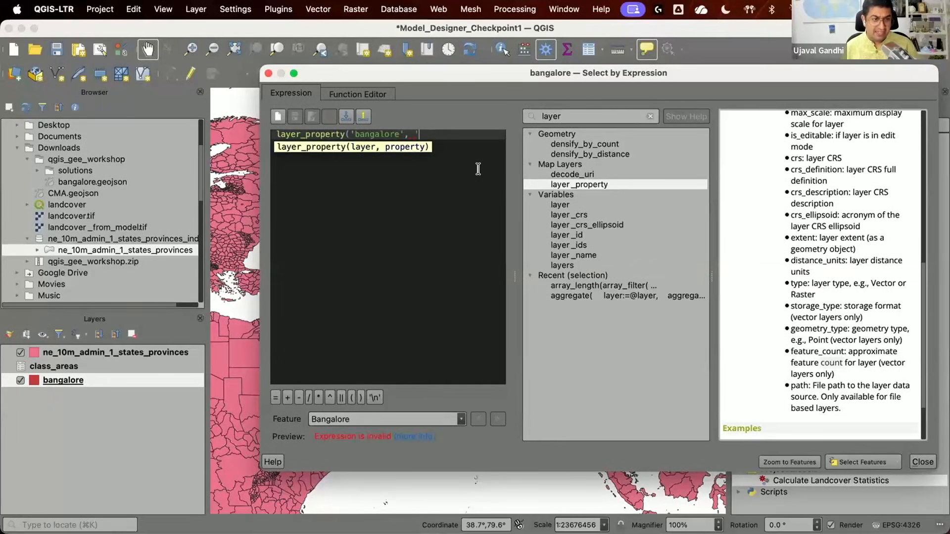
{"action": "type", "text": "lay"}
{"action": "key", "text": "BackSpace"}
{"action": "key", "text": "BackSpace"}
{"action": "key", "text": "BackSpace"}
{"action": "type", "text": "f"}
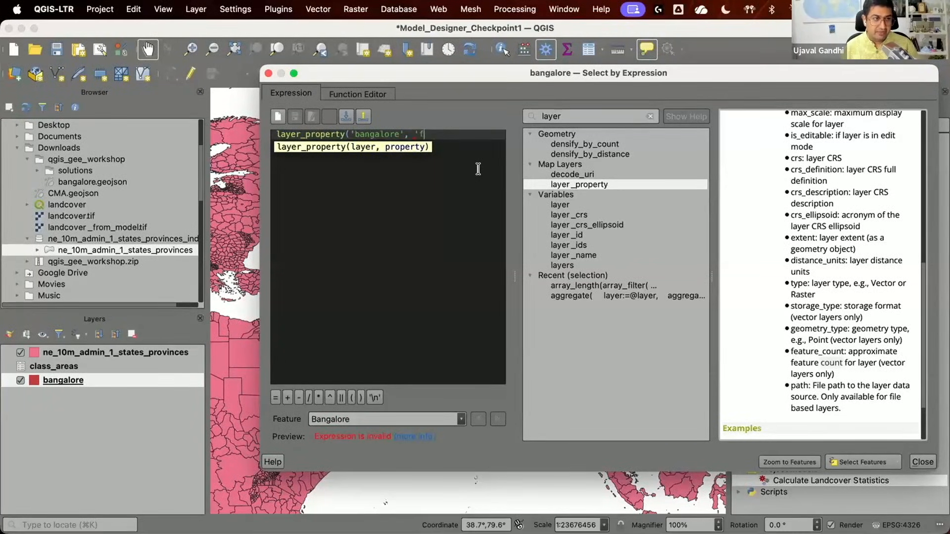
{"action": "type", "text": "eature_count')"}
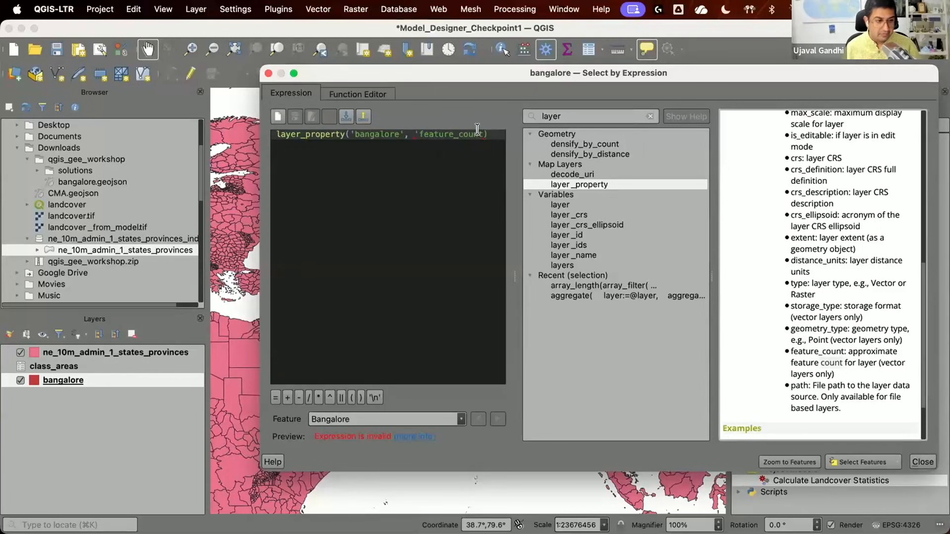
{"action": "type", "text": "'"}
{"action": "left_click", "coordinate": [315, 439]}
{"action": "double_click", "coordinate": [314, 438]}
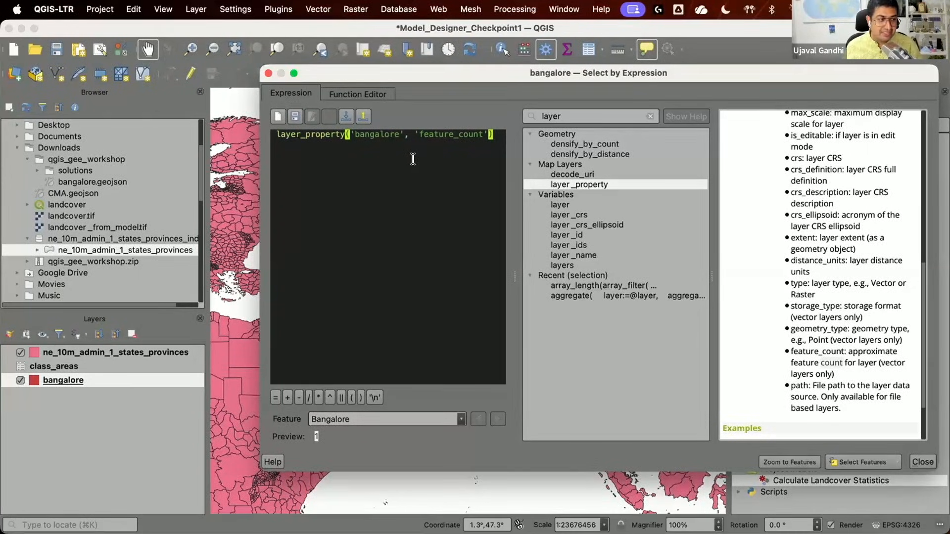
- Evaluate the same feature_count expression for the ne_10m_admin_1_states_provinces layer, and close the expression dialog without selecting features
{"action": "right_click", "coordinate": [182, 352]}
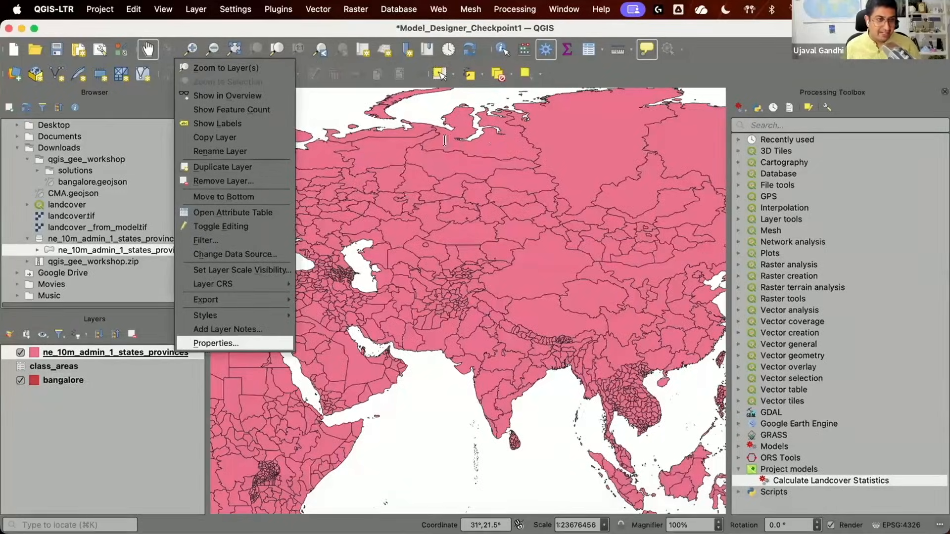
{"action": "left_click", "coordinate": [215, 343]}
{"action": "left_click", "coordinate": [40, 91]}
{"action": "double_click", "coordinate": [213, 63]}
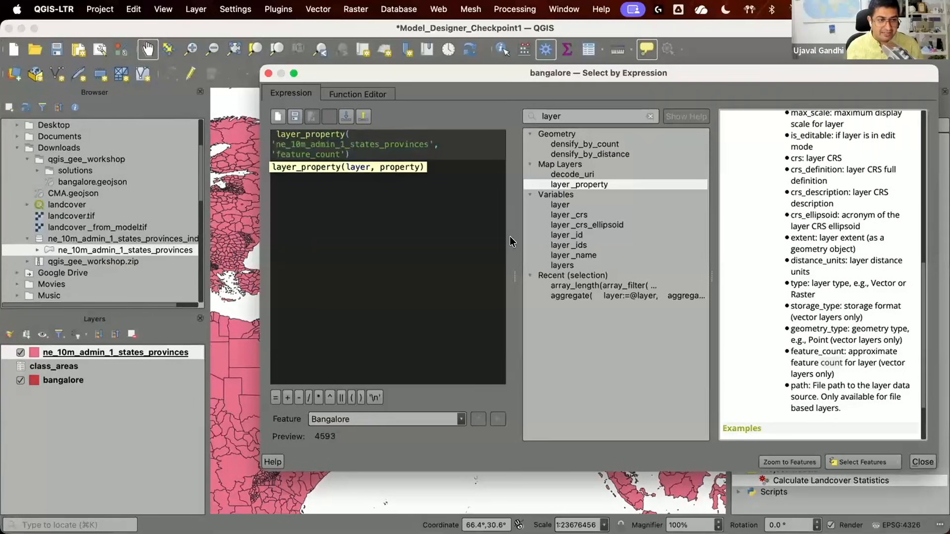
{"action": "left_click_drag", "start_coordinate": [510, 237], "coordinate": [550, 237]}
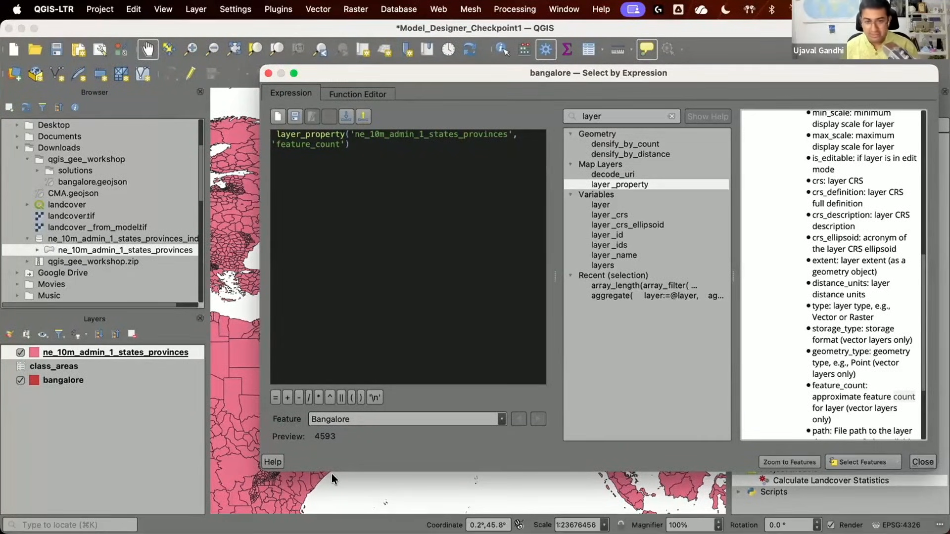
{"action": "left_click", "coordinate": [919, 461]}
- Switch to the Calculate Landcover Statistics model window, expand the Modeler tools algorithms and enlarge the window
{"action": "key", "text": "super+grave"}
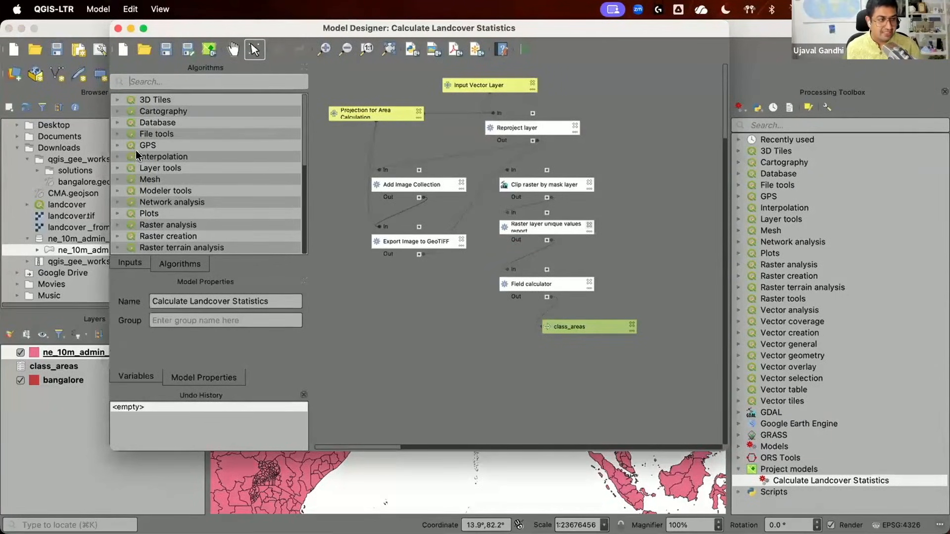
{"action": "left_click", "coordinate": [118, 191]}
{"action": "left_click", "coordinate": [170, 192]}
{"action": "scroll", "coordinate": [200, 192], "scroll_direction": "down", "scroll_amount": 3}
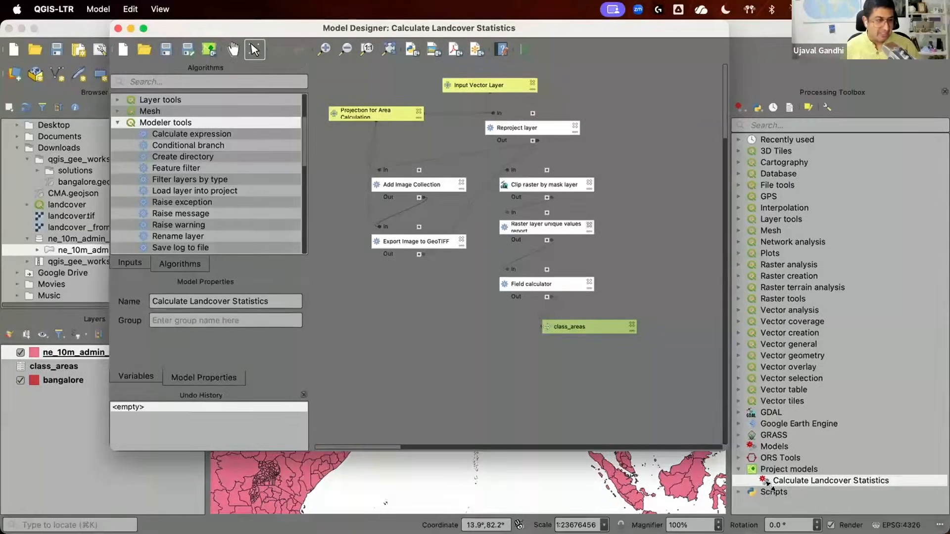
{"action": "left_click_drag", "start_coordinate": [770, 486], "coordinate": [820, 533]}
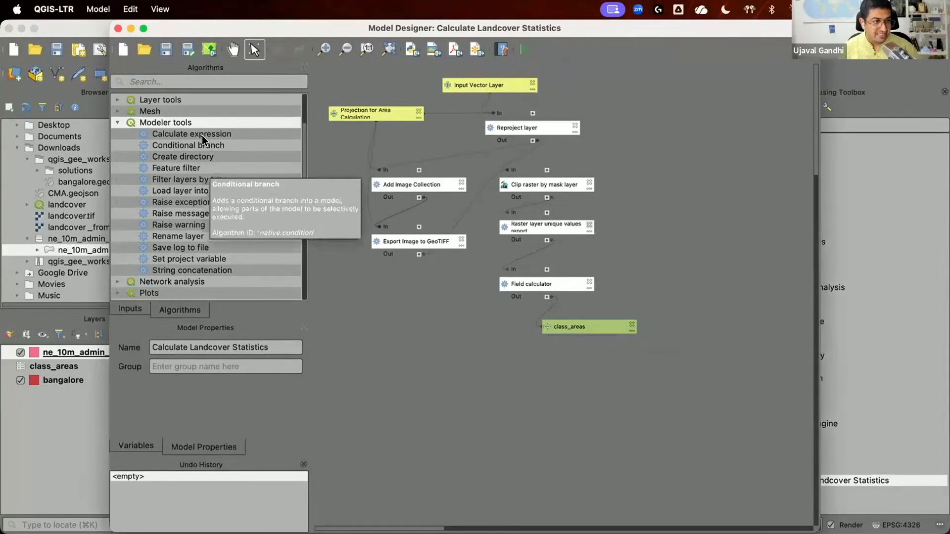
- Place the Calculate expression algorithm on the model canvas and open the expression builder for its input
{"action": "left_click_drag", "start_coordinate": [204, 139], "coordinate": [430, 407]}
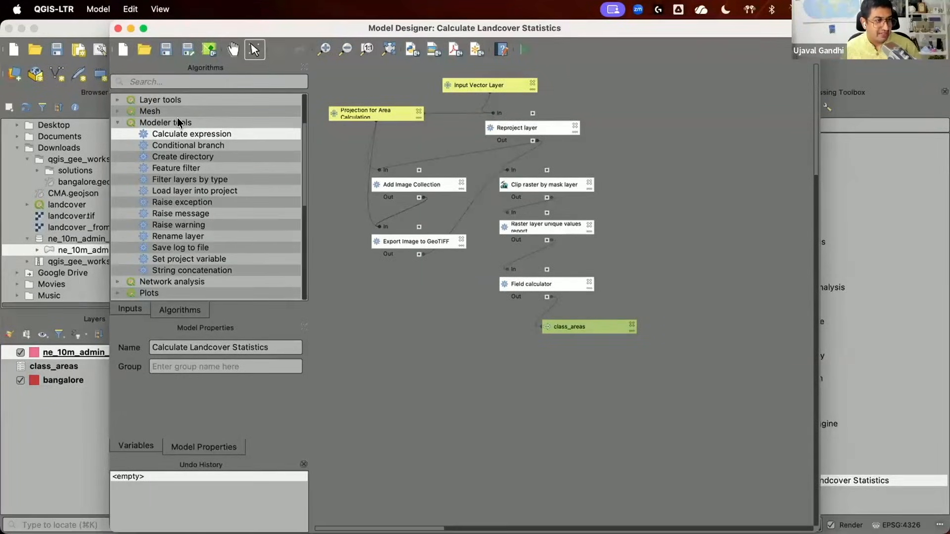
{"action": "left_click_drag", "start_coordinate": [269, 133], "coordinate": [541, 224]}
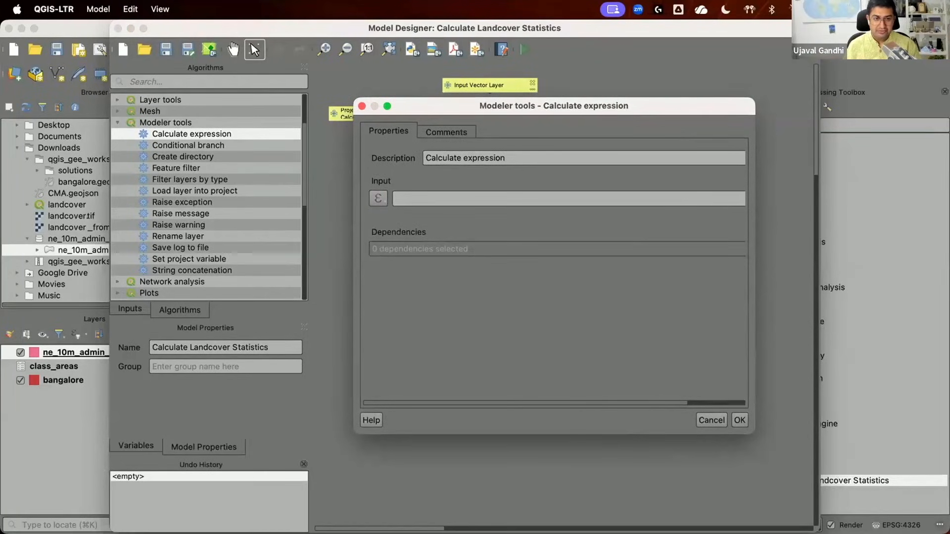
{"action": "left_click_drag", "start_coordinate": [754, 434], "coordinate": [827, 466]}
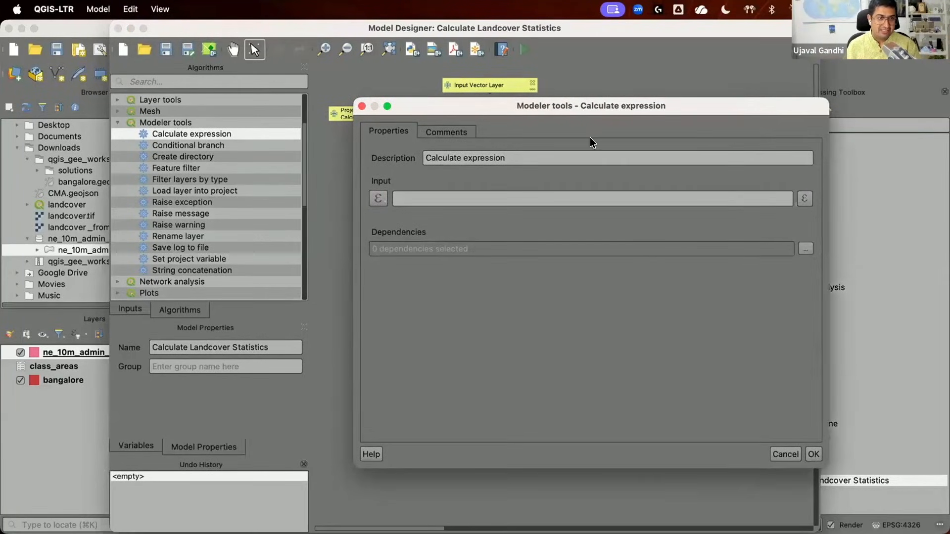
{"action": "left_click_drag", "start_coordinate": [587, 110], "coordinate": [439, 109]}
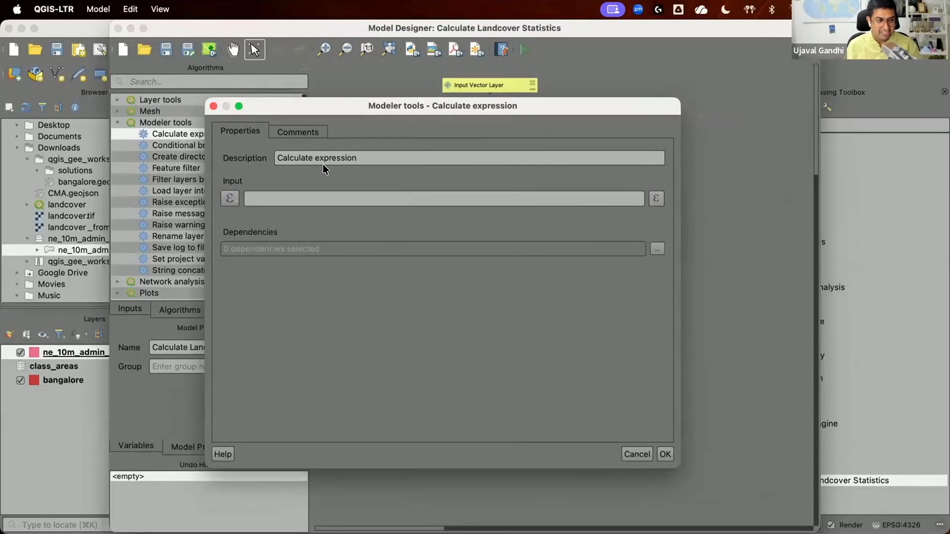
{"action": "left_click", "coordinate": [297, 200]}
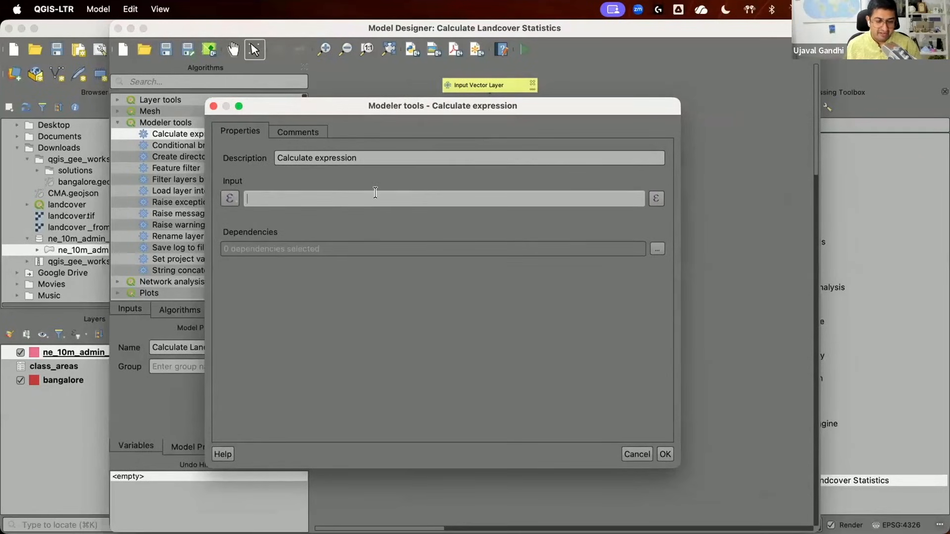
{"action": "left_click", "coordinate": [656, 198]}
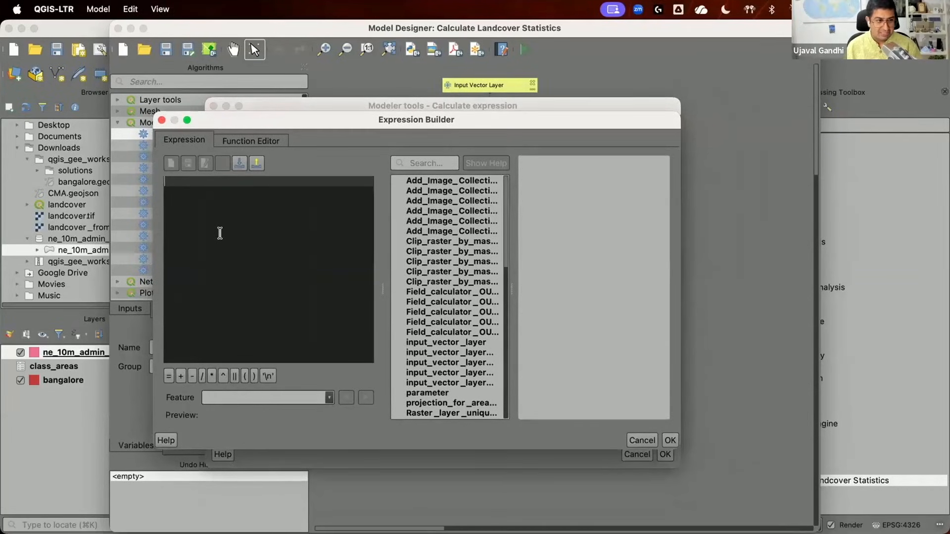
{"action": "type", "text": "layer_property"}
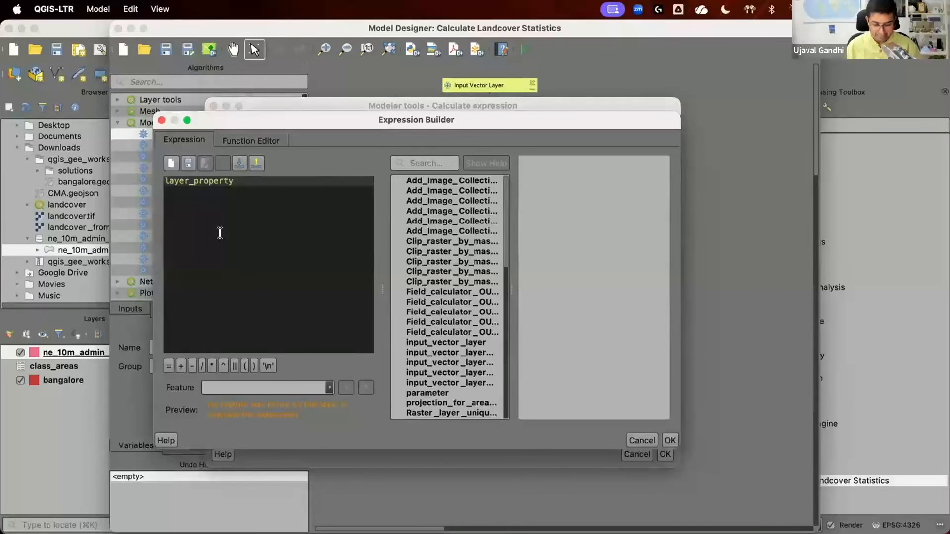
{"action": "type", "text": "("}
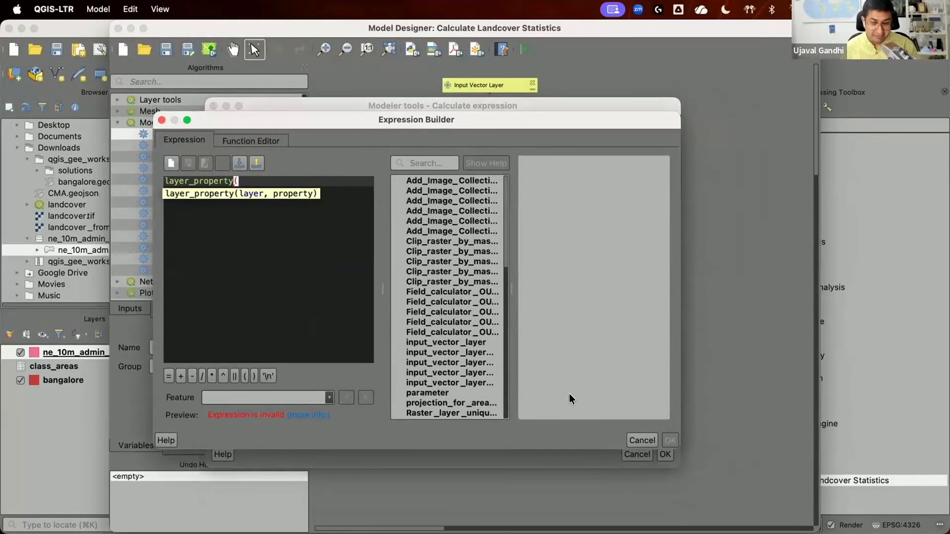
{"action": "left_click_drag", "start_coordinate": [681, 446], "coordinate": [712, 468]}
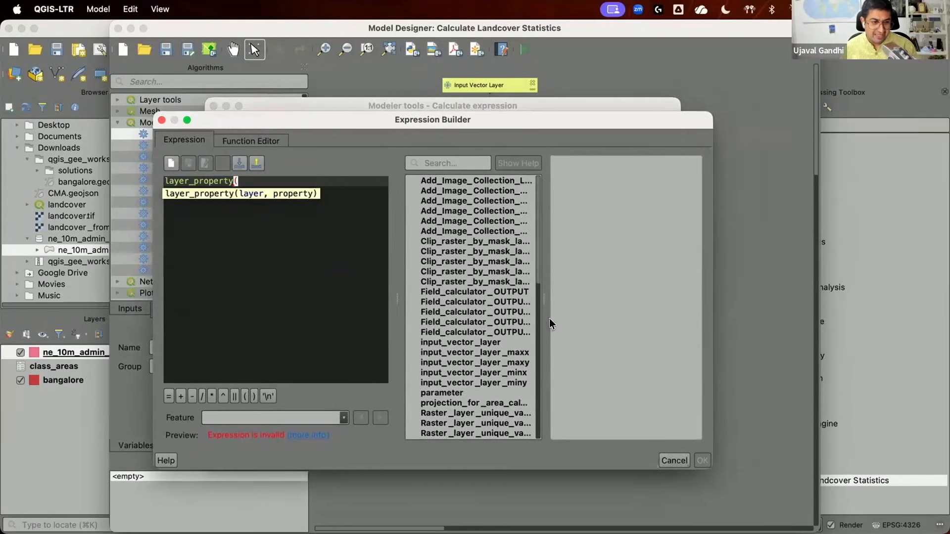
{"action": "left_click", "coordinate": [641, 301]}
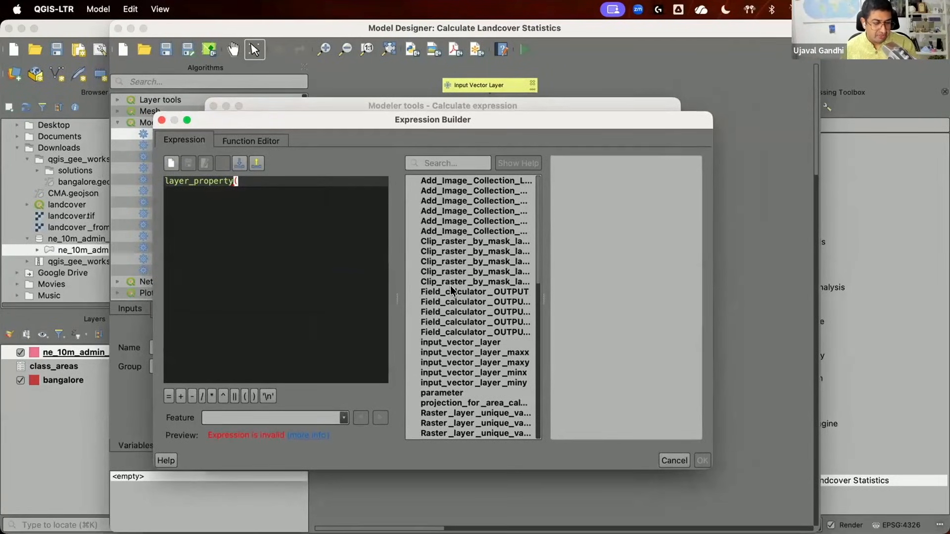
{"action": "left_click", "coordinate": [452, 342]}
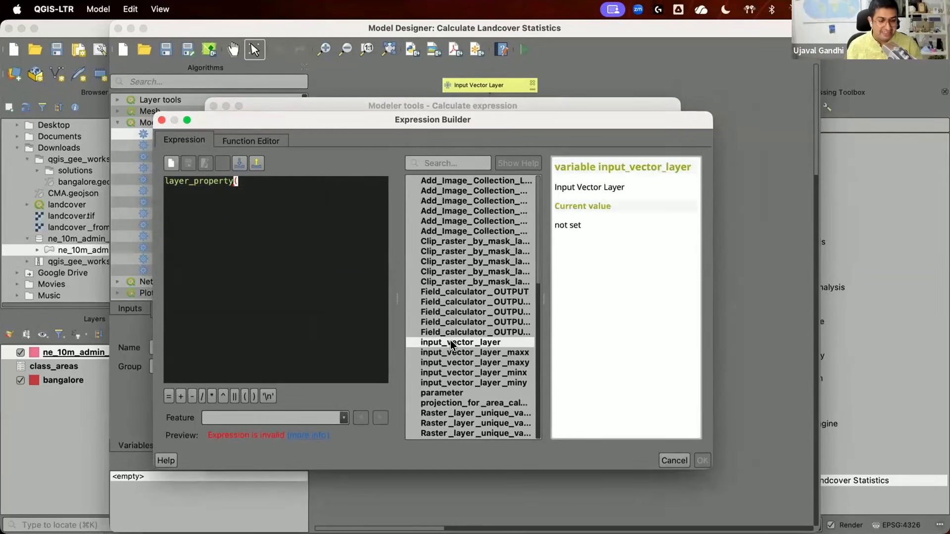
{"action": "double_click", "coordinate": [452, 343]}
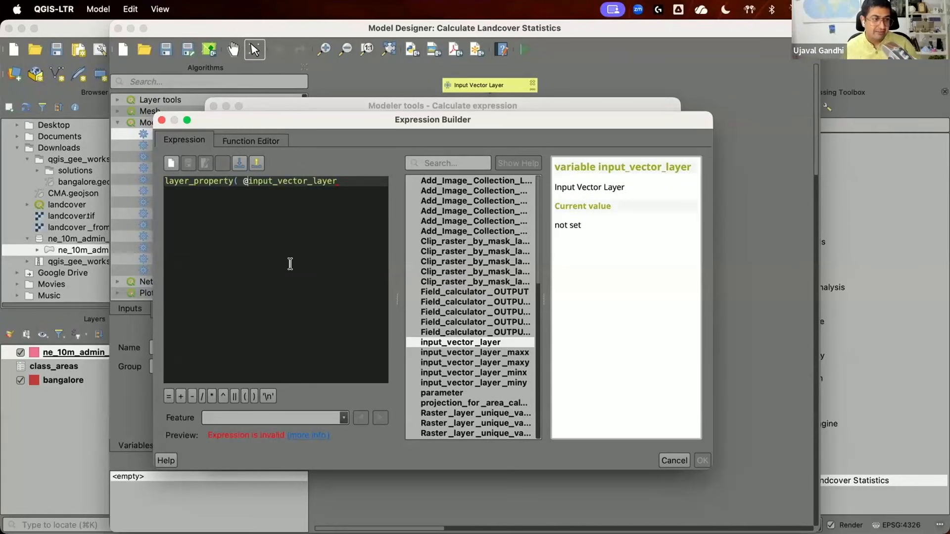
{"action": "left_click", "coordinate": [335, 183]}
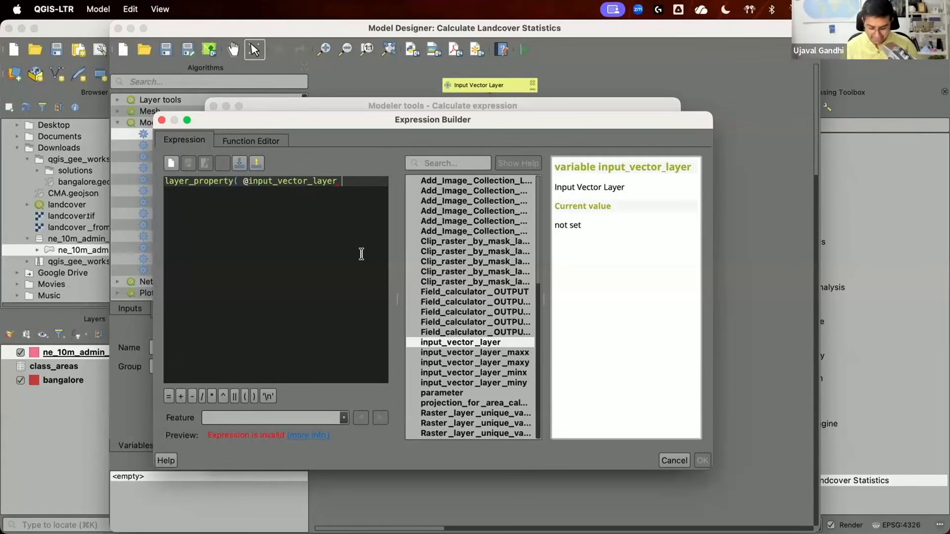
{"action": "type", "text": ", "}
{"action": "type", "text": "feature_count'"}
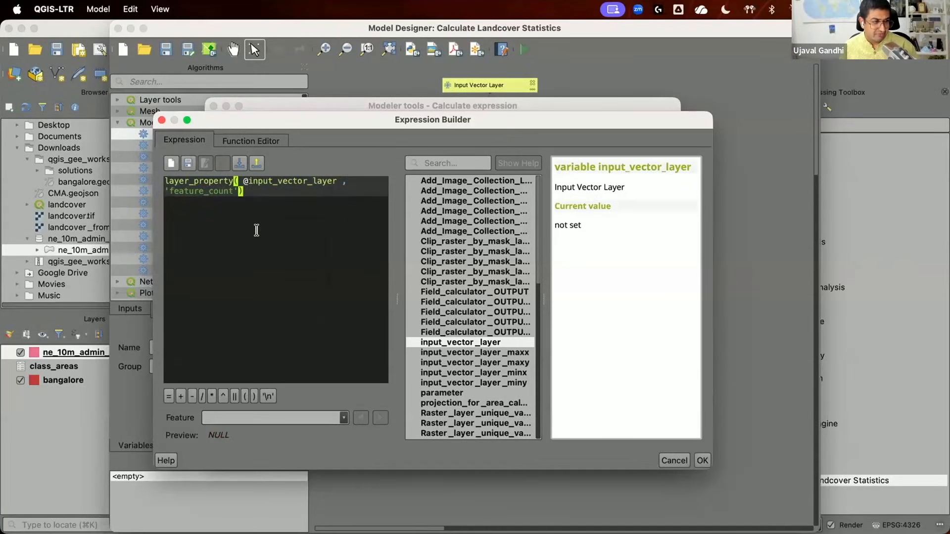
{"action": "left_click", "coordinate": [700, 458]}
- Switch to Chrome and consult the workshop page's Validation and Organization section for the feature count check
{"action": "key", "text": "super+Tab"}
{"action": "key", "text": "Tab"}
{"action": "scroll", "coordinate": [331, 282], "scroll_direction": "down", "scroll_amount": 10}
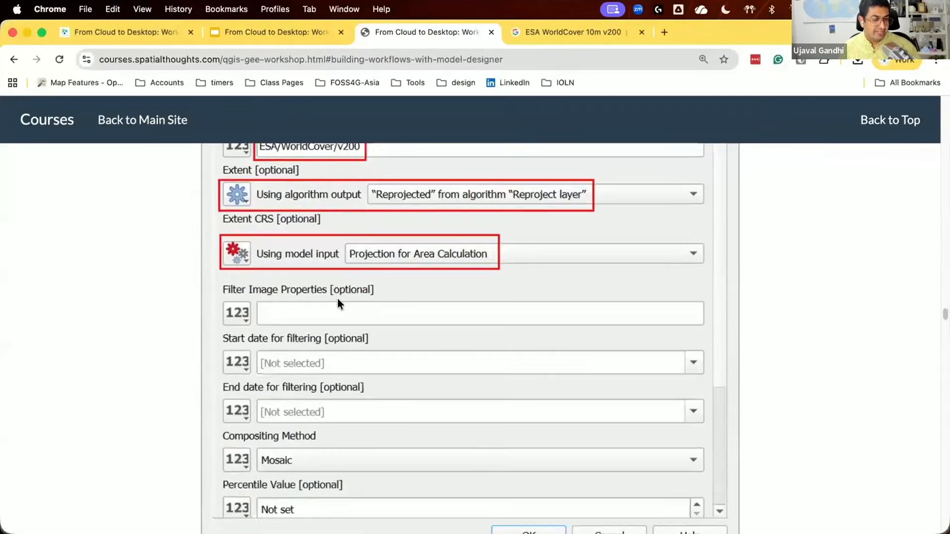
{"action": "scroll", "coordinate": [341, 301], "scroll_direction": "down", "scroll_amount": 15}
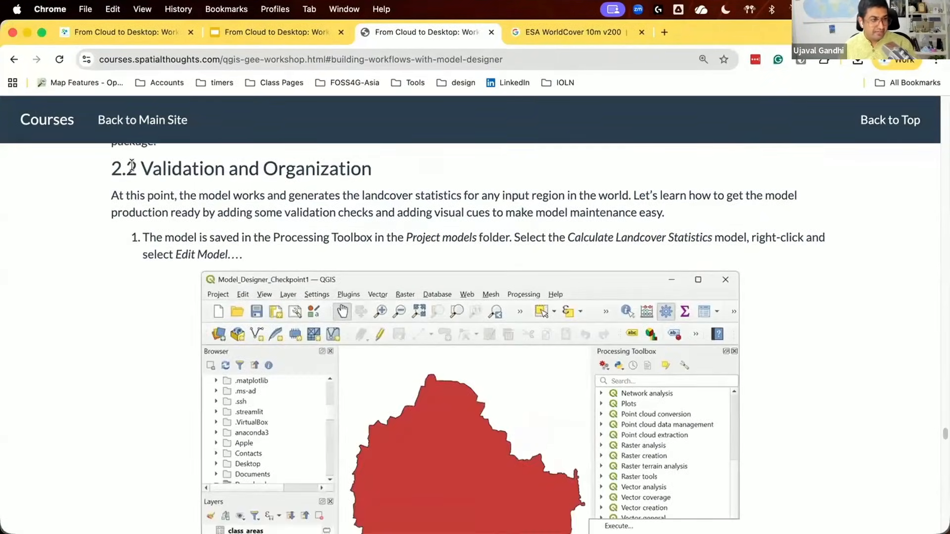
{"action": "scroll", "coordinate": [275, 200], "scroll_direction": "down", "scroll_amount": 15}
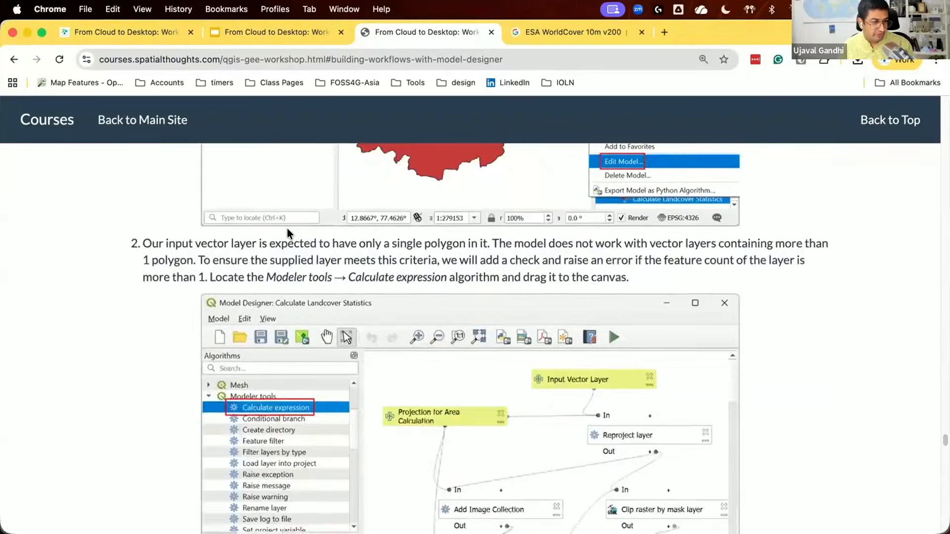
{"action": "scroll", "coordinate": [287, 237], "scroll_direction": "down", "scroll_amount": 15}
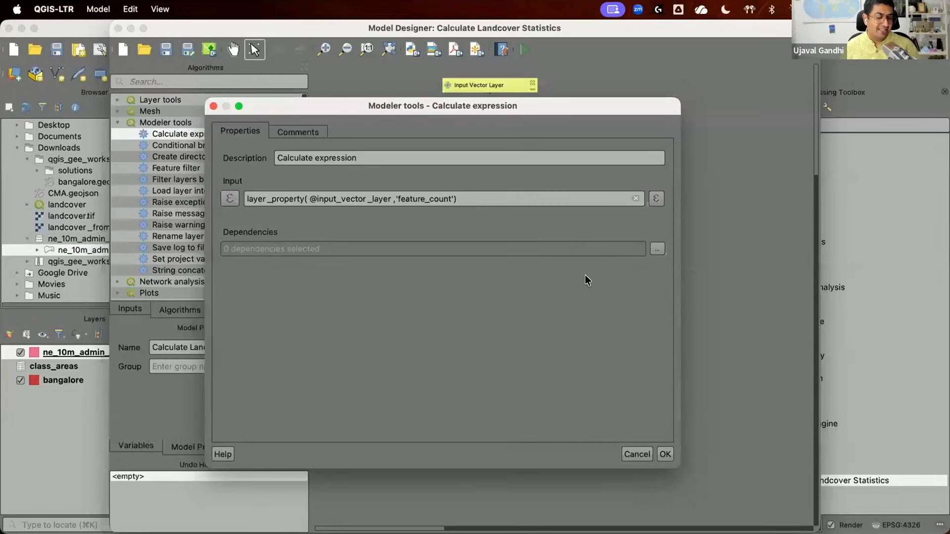
- Confirm the Calculate expression algorithm and move its box to the empty canvas area beside Input Vector Layer
{"action": "key", "text": "Return"}
{"action": "left_click", "coordinate": [540, 202]}
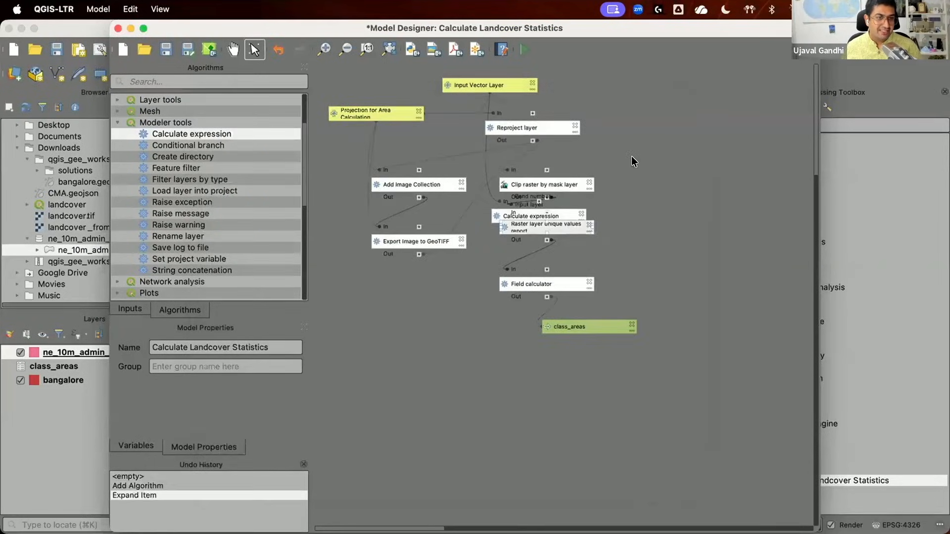
{"action": "left_click_drag", "start_coordinate": [540, 210], "coordinate": [651, 127]}
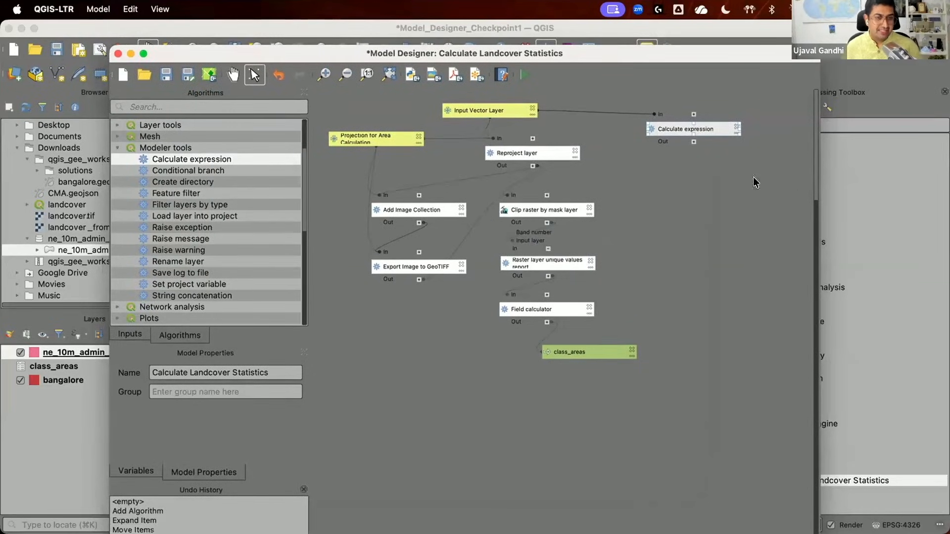
{"action": "key", "text": "super+s"}
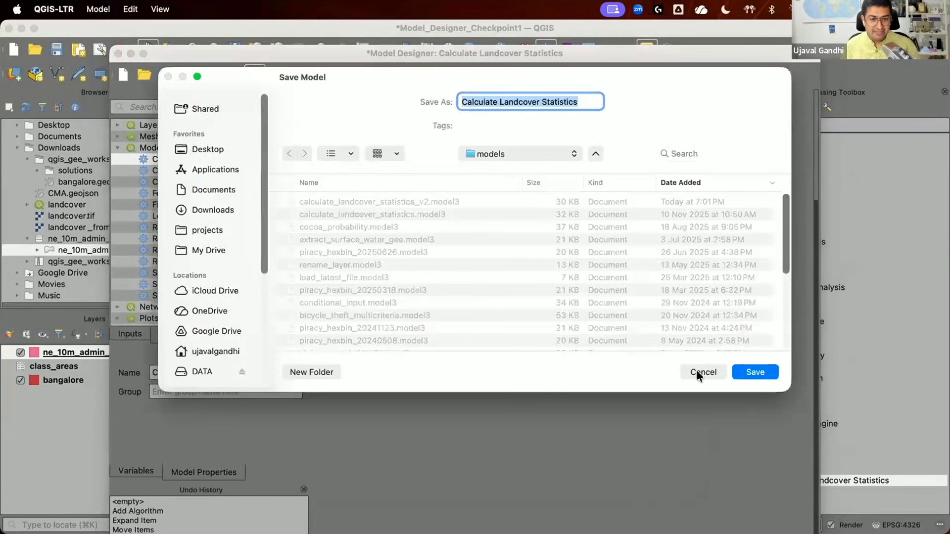
{"action": "left_click", "coordinate": [699, 373]}
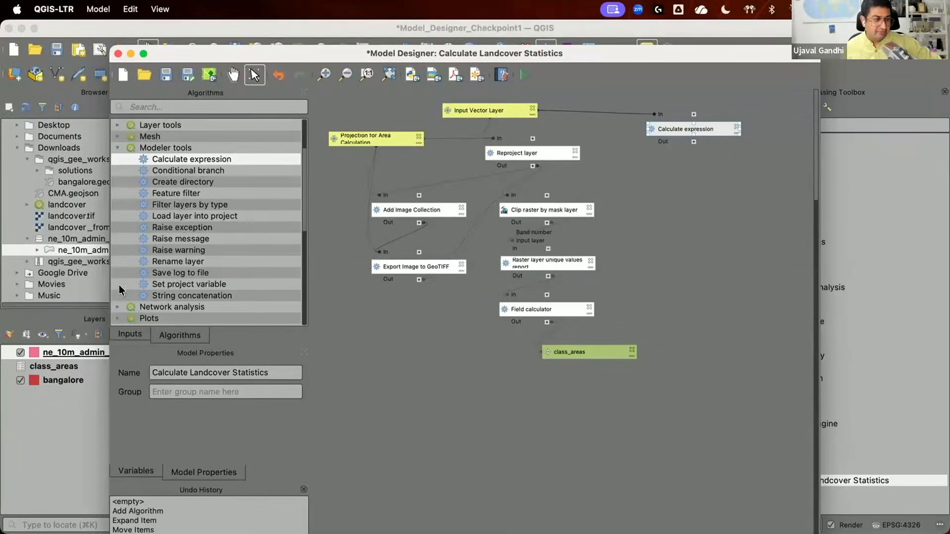
- Add a Raise exception algorithm to the model with the error message "The Input Layer has more than 1 feature"
{"action": "left_click", "coordinate": [179, 228]}
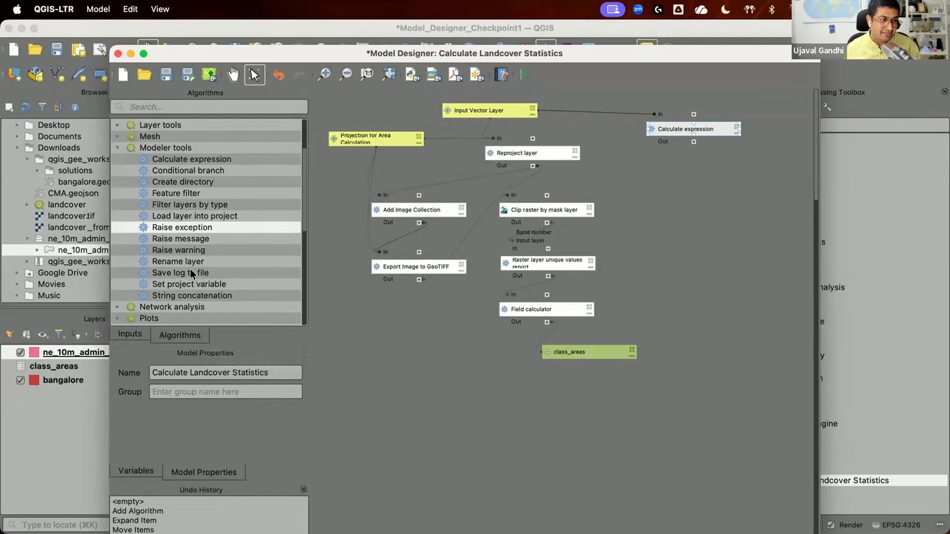
{"action": "left_click", "coordinate": [202, 251]}
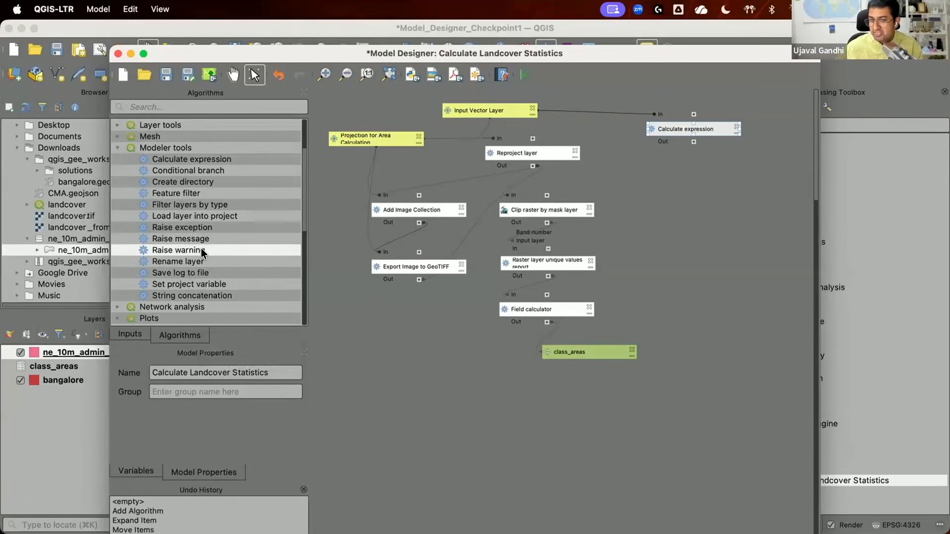
{"action": "left_click", "coordinate": [186, 240]}
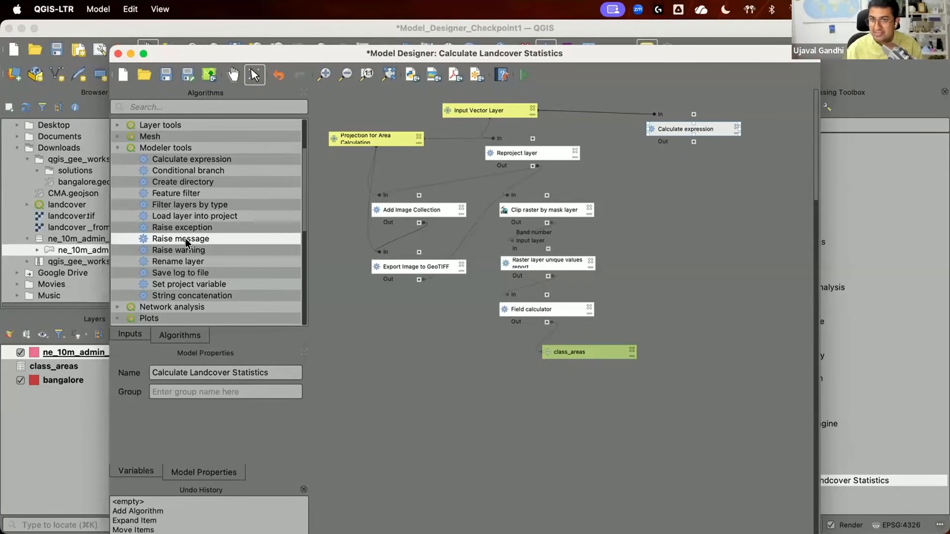
{"action": "left_click", "coordinate": [190, 225]}
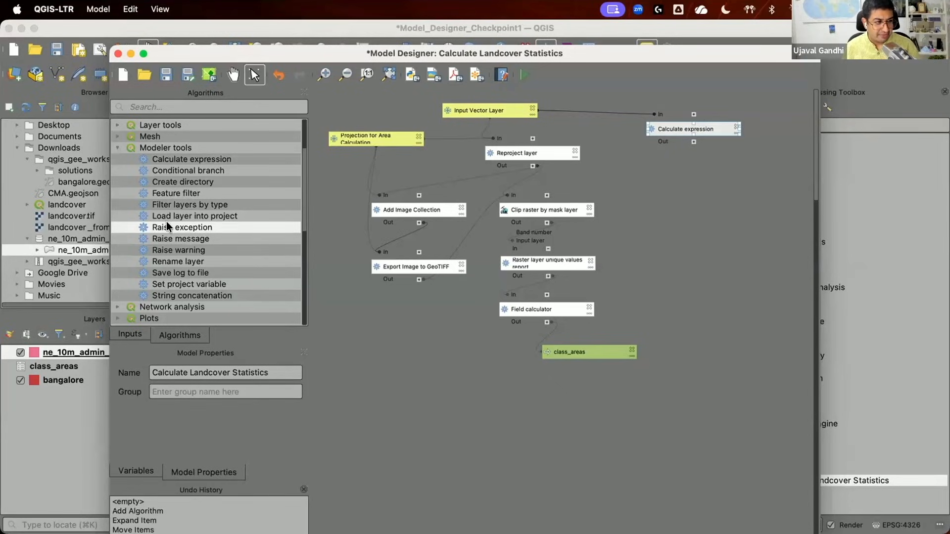
{"action": "left_click_drag", "start_coordinate": [430, 194], "coordinate": [663, 280]}
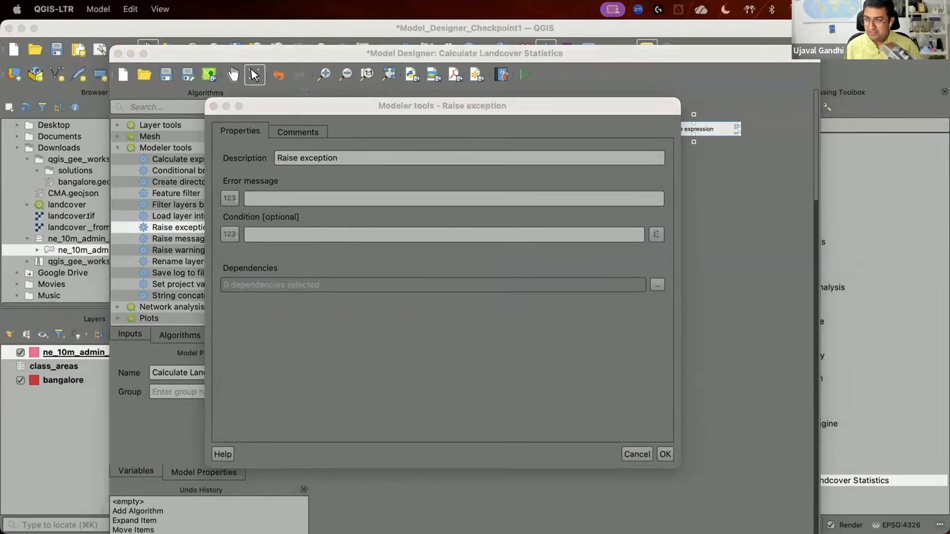
{"action": "left_click", "coordinate": [257, 199]}
{"action": "type", "text": "The Input Layer has more than 1 feature"}
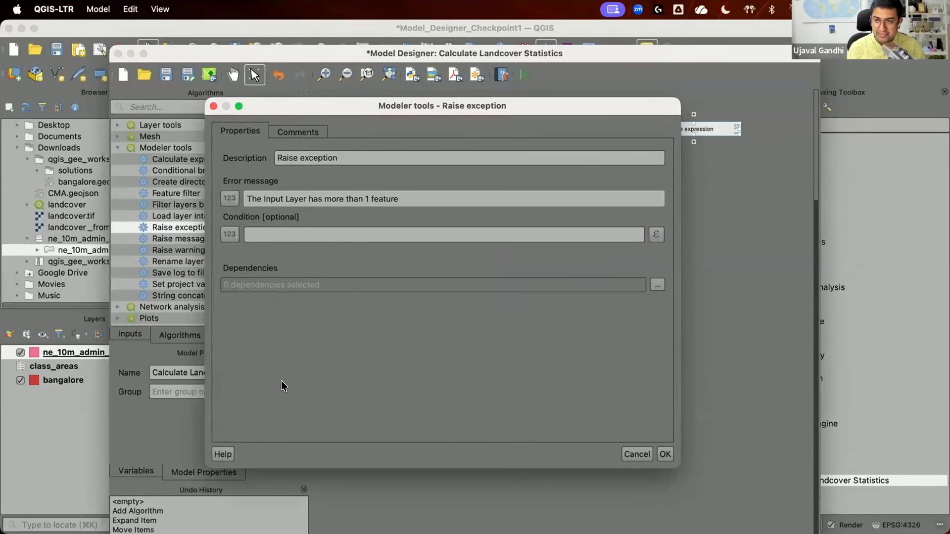
{"action": "left_click", "coordinate": [253, 232]}
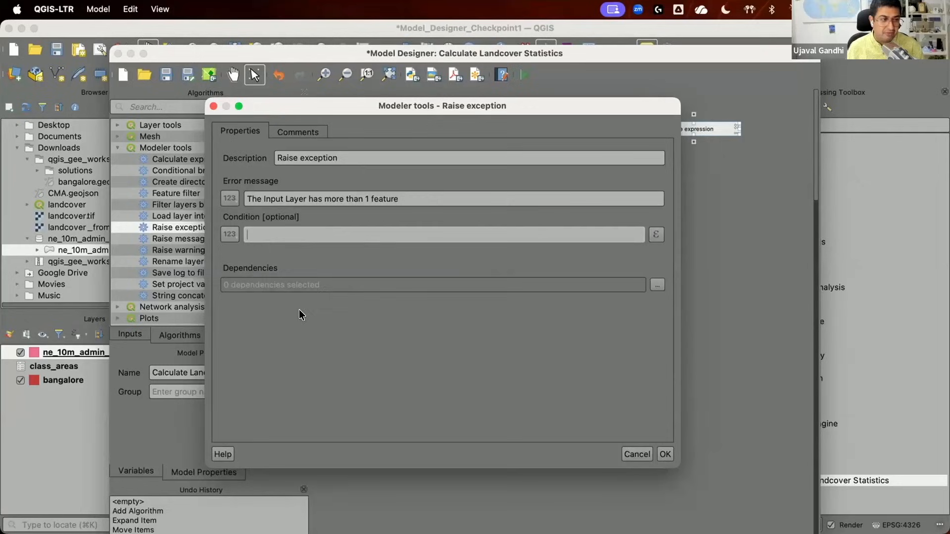
{"action": "left_click", "coordinate": [229, 234]}
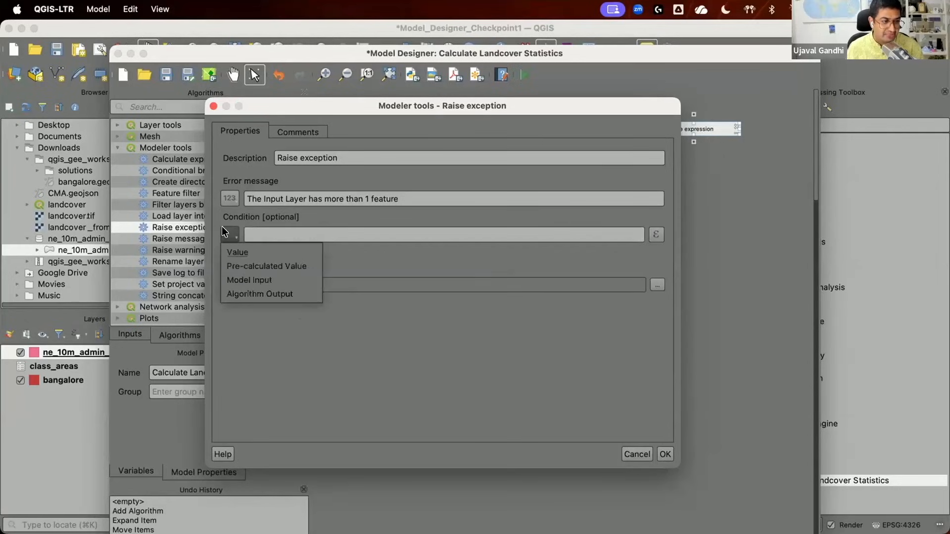
{"action": "left_click", "coordinate": [245, 264]}
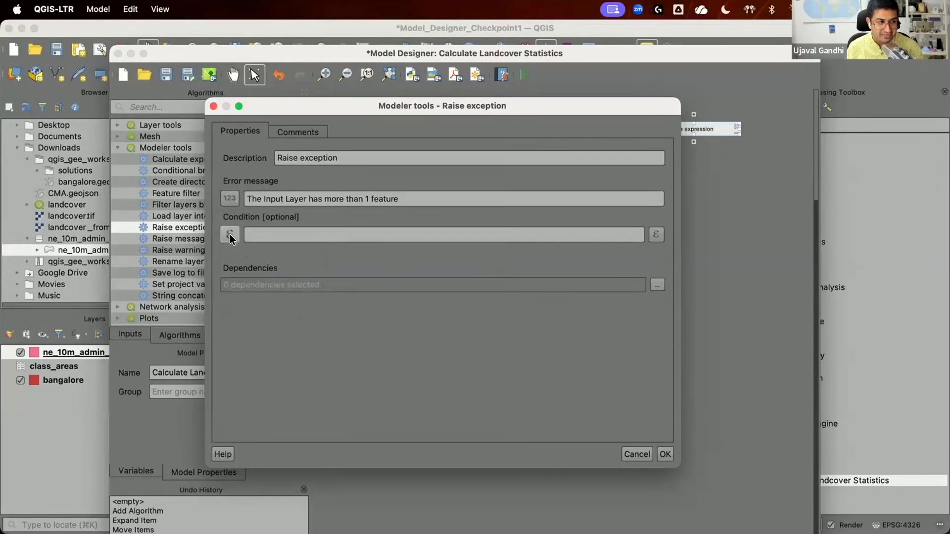
{"action": "left_click", "coordinate": [230, 236]}
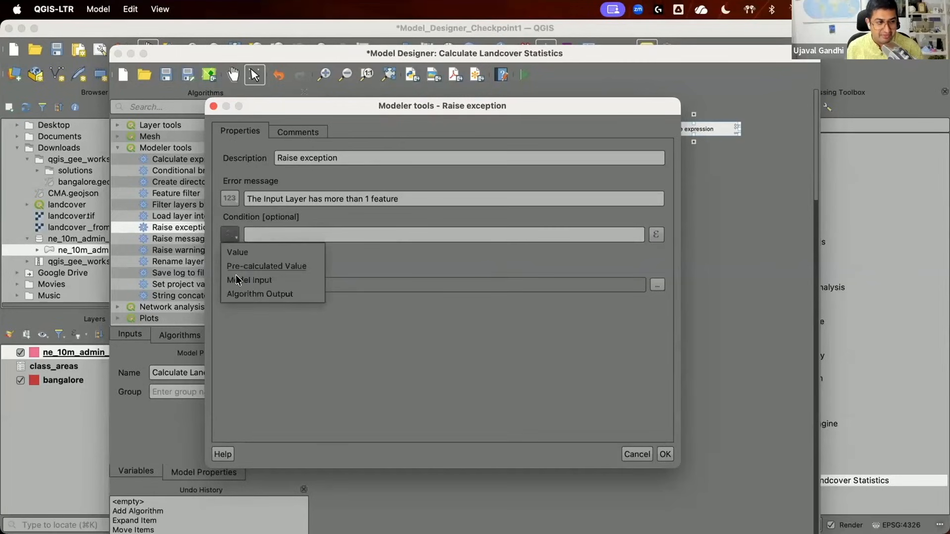
{"action": "left_click", "coordinate": [388, 240]}
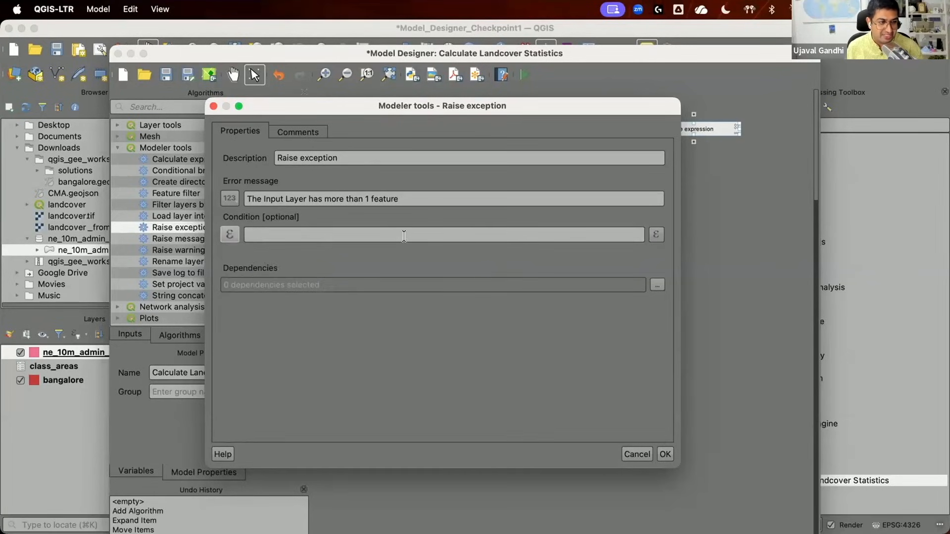
{"action": "left_click", "coordinate": [658, 235]}
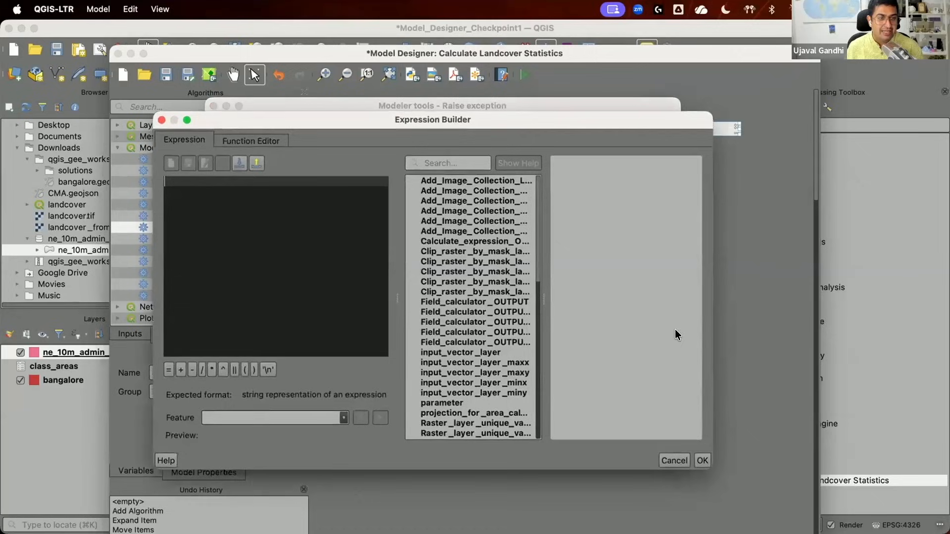
{"action": "scroll", "coordinate": [458, 337], "scroll_direction": "down", "scroll_amount": 7}
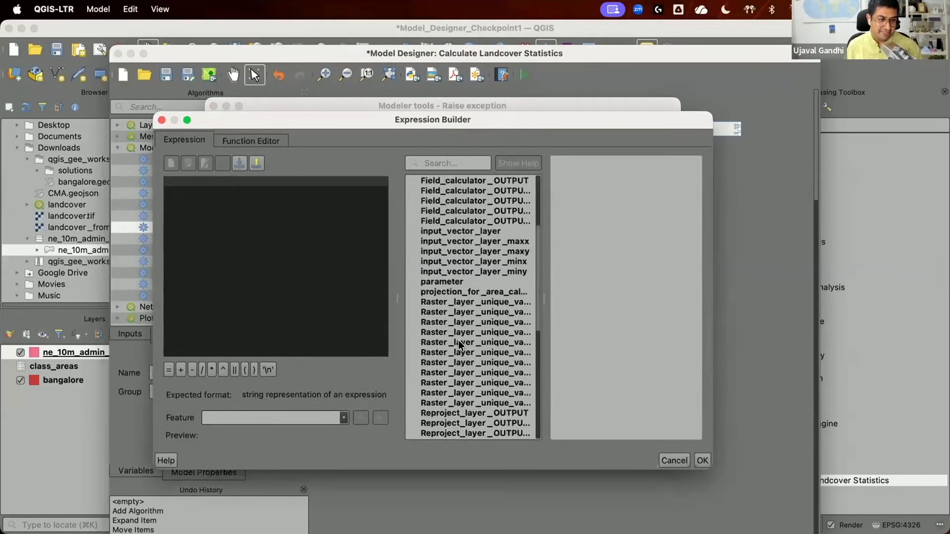
{"action": "scroll", "coordinate": [458, 363], "scroll_direction": "up", "scroll_amount": 7}
{"action": "left_click", "coordinate": [457, 241]}
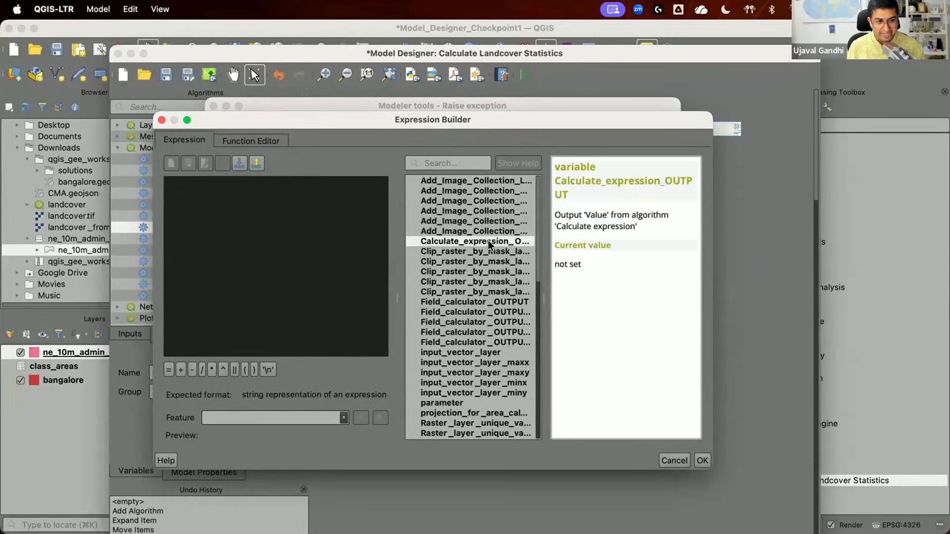
{"action": "double_click", "coordinate": [457, 241]}
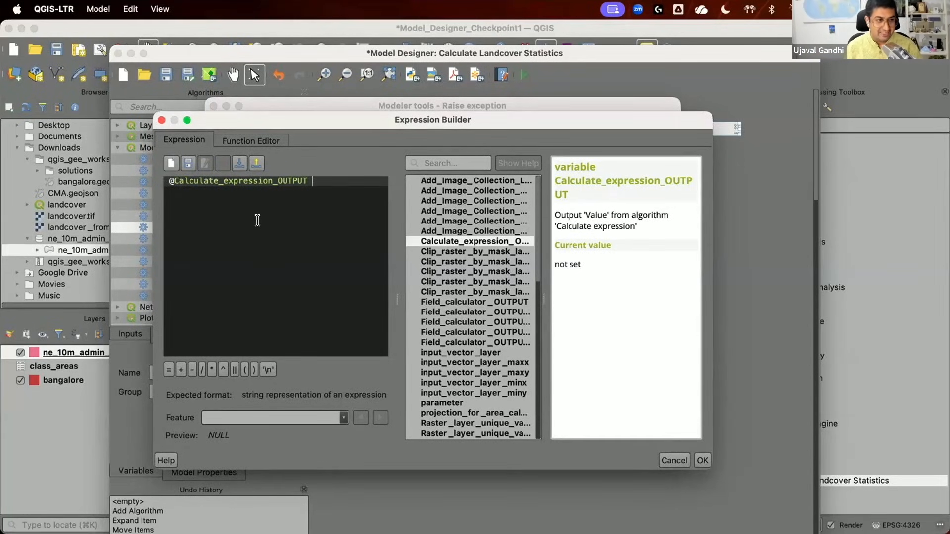
{"action": "type", "text": "> 1"}
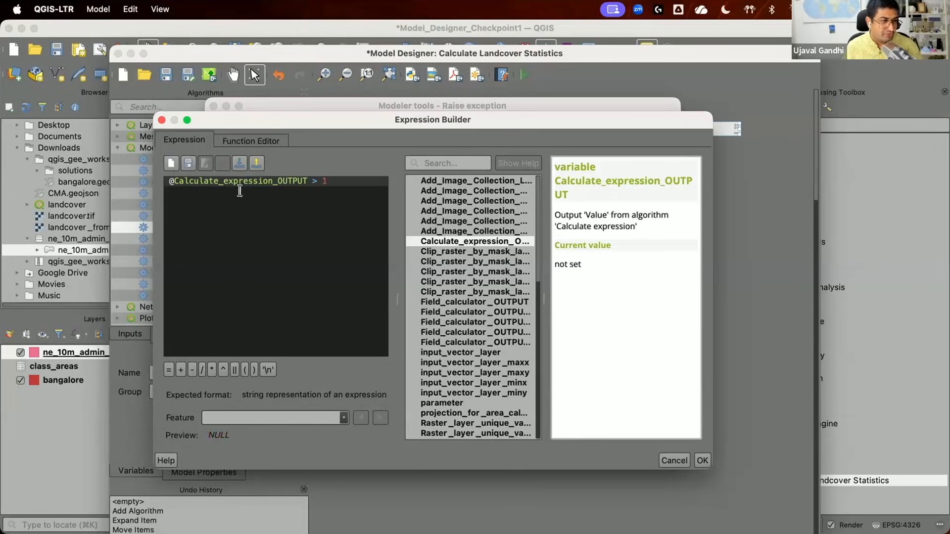
{"action": "left_click", "coordinate": [702, 460]}
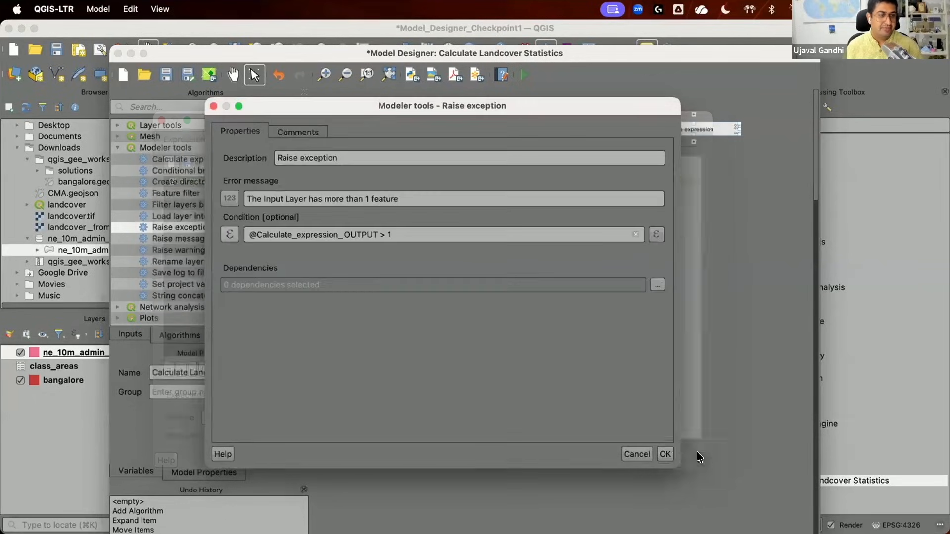
- Check the condition against the Raise exception instructions on the workshop page in Chrome, then return to QGIS and confirm the algorithm
{"action": "left_click", "coordinate": [391, 234]}
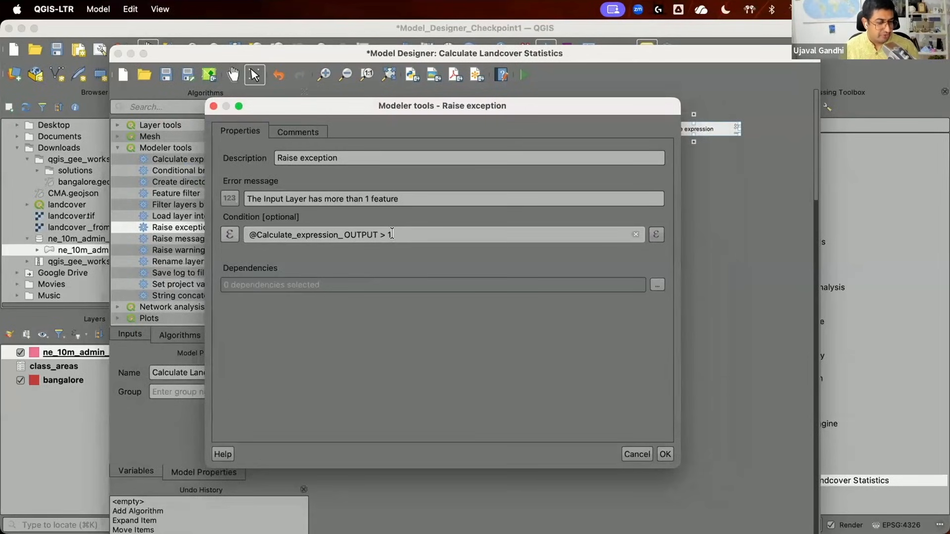
{"action": "key", "text": "super+Tab"}
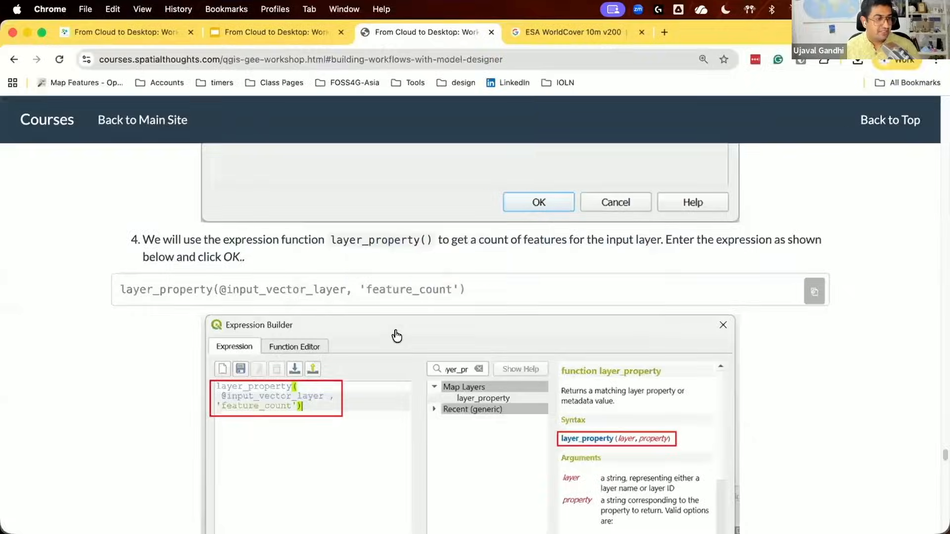
{"action": "scroll", "coordinate": [397, 338], "scroll_direction": "down", "scroll_amount": 10}
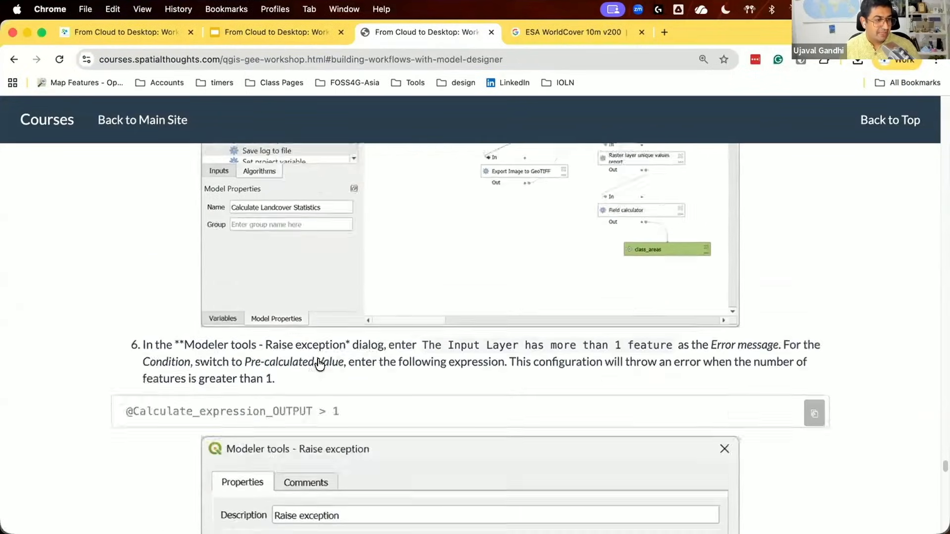
{"action": "left_click", "coordinate": [814, 347]}
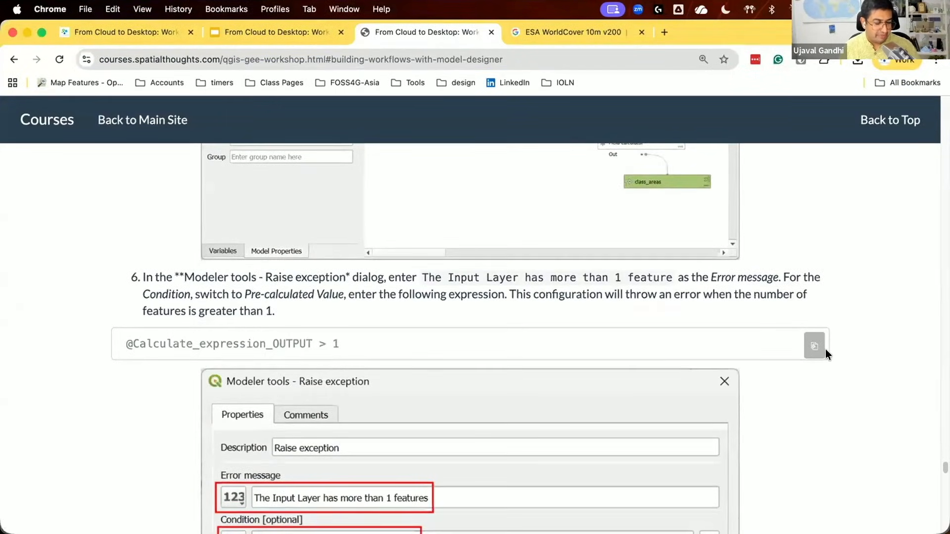
{"action": "key", "text": "super+Tab"}
{"action": "key", "text": "super+v"}
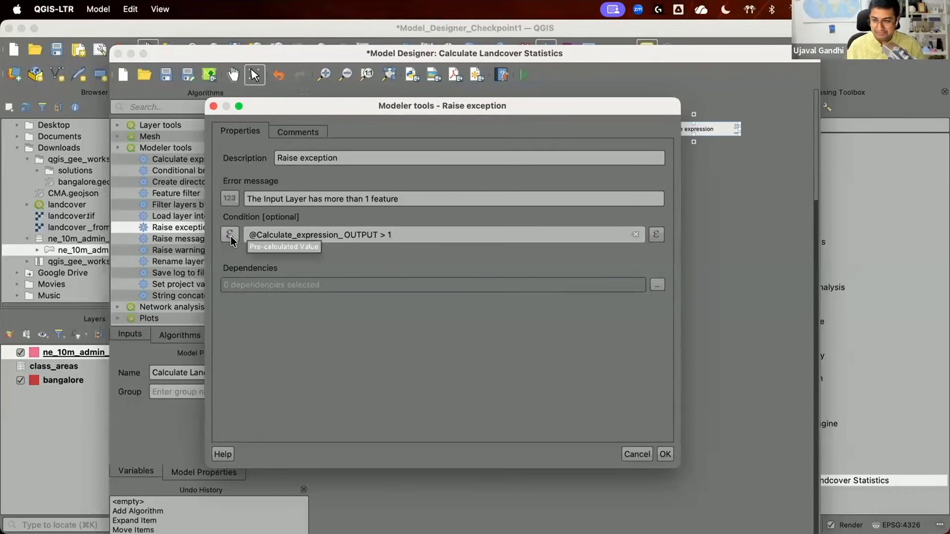
{"action": "key", "text": "Return"}
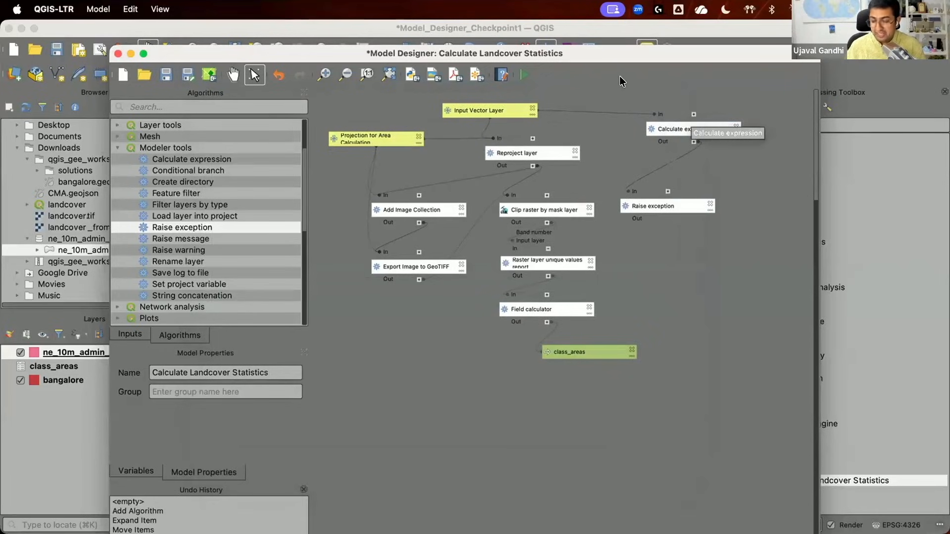
- Move the Raise exception box directly beneath Calculate expression on the model canvas
{"action": "left_click", "coordinate": [653, 206]}
{"action": "left_click_drag", "start_coordinate": [685, 201], "coordinate": [703, 188]}
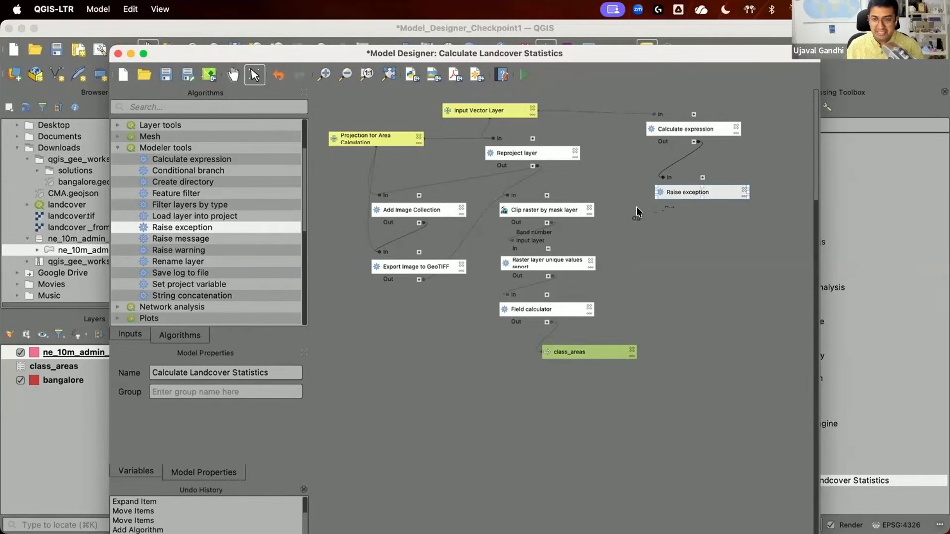
{"action": "left_click", "coordinate": [672, 132]}
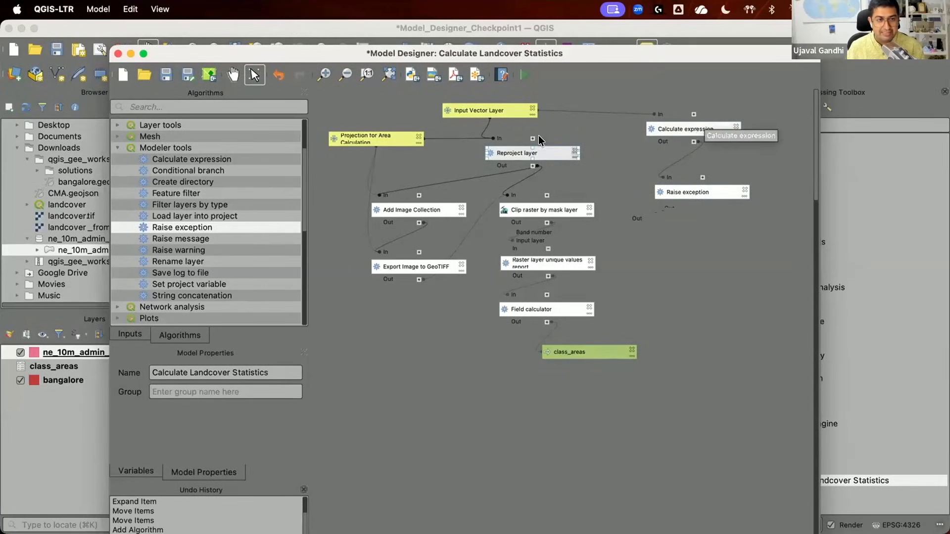
- Make the Reproject layer algorithm depend on both Calculate expression and Raise exception
{"action": "double_click", "coordinate": [514, 150]}
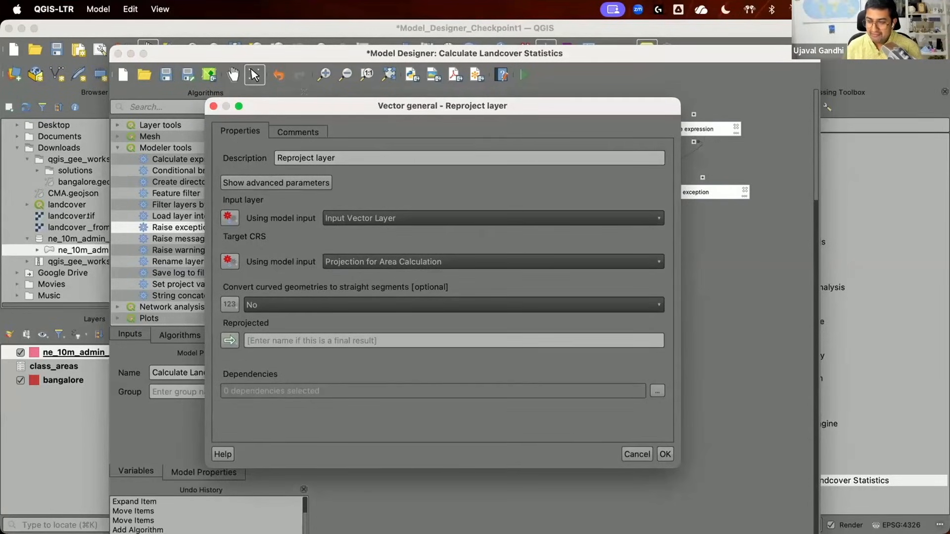
{"action": "left_click", "coordinate": [657, 390]}
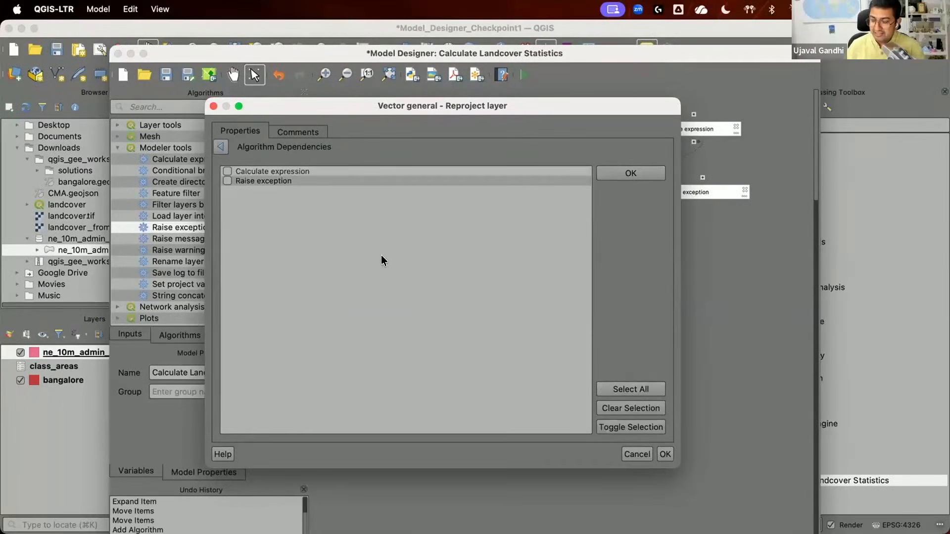
{"action": "left_click", "coordinate": [227, 181]}
{"action": "left_click", "coordinate": [227, 170]}
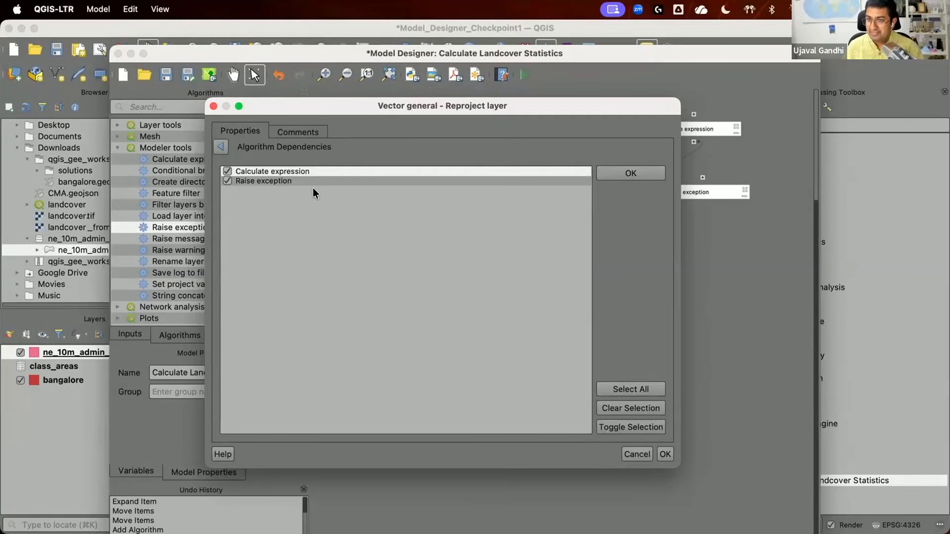
{"action": "left_click", "coordinate": [619, 168]}
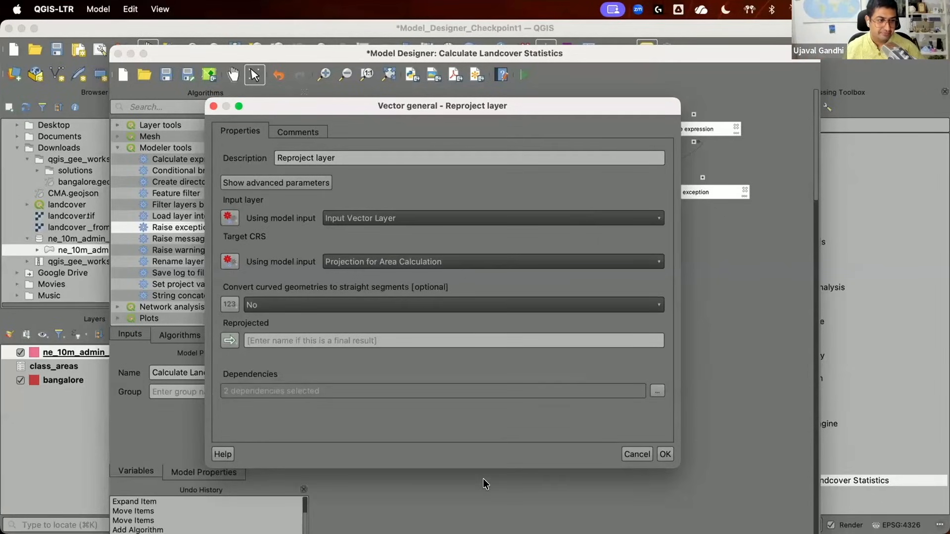
{"action": "left_click", "coordinate": [664, 452]}
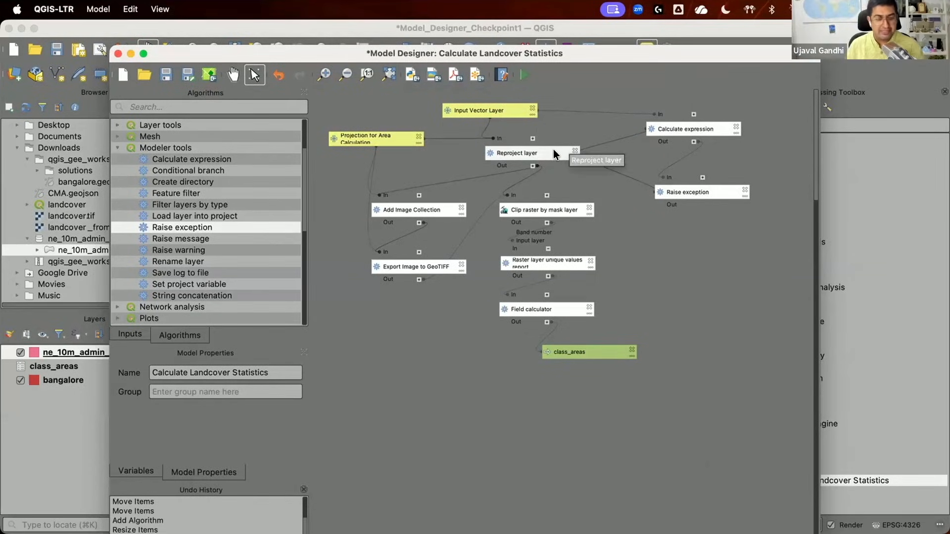
- Run the model with ne_10m_admin_1_states_provinces as the Input Vector Layer to test the feature count check
{"action": "key", "text": "super+s"}
{"action": "left_click", "coordinate": [705, 369]}
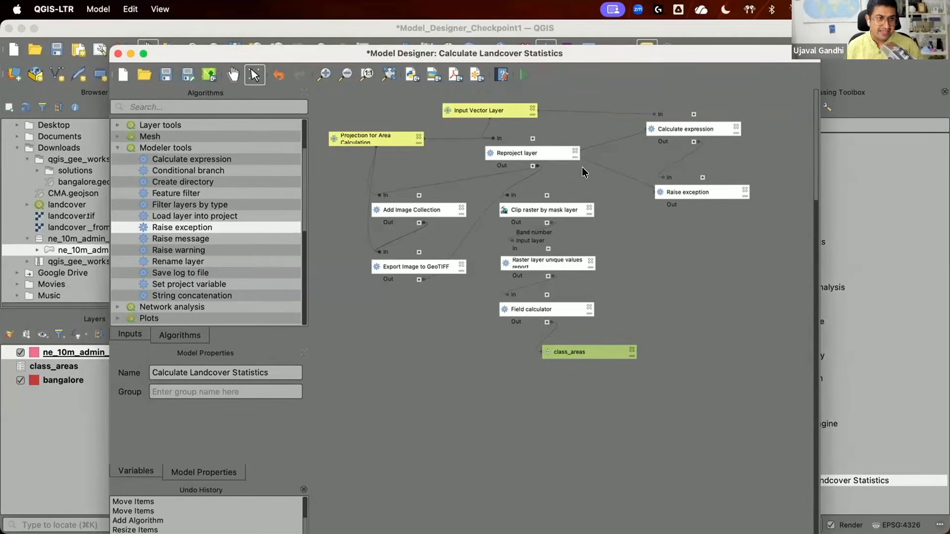
{"action": "left_click", "coordinate": [520, 77]}
{"action": "left_click", "coordinate": [402, 128]}
{"action": "left_click", "coordinate": [402, 147]}
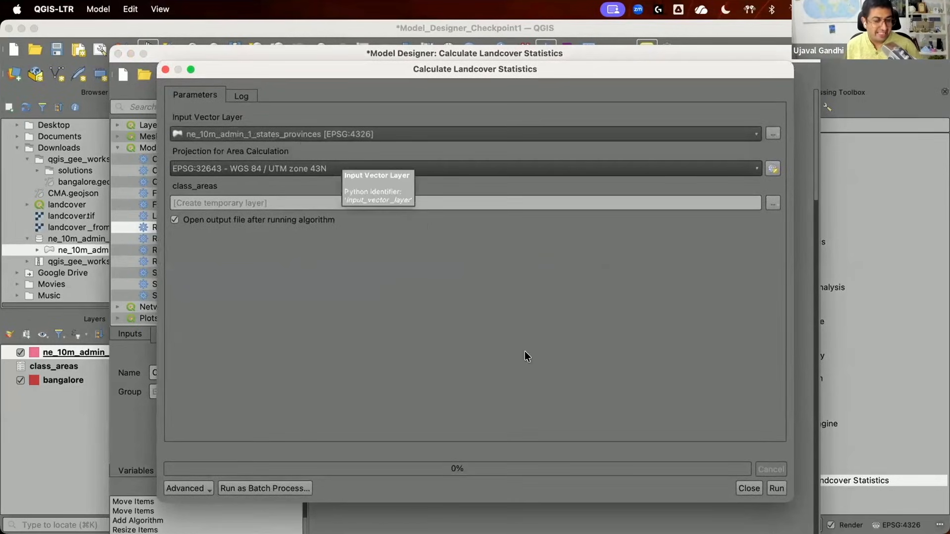
{"action": "left_click", "coordinate": [772, 487]}
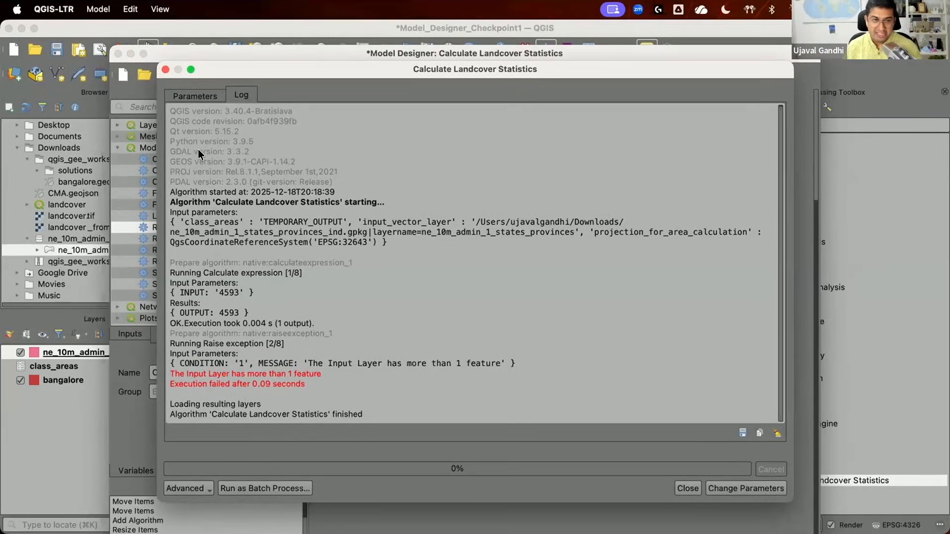
- Change the Input Vector Layer to bangalore and rerun the model
{"action": "left_click", "coordinate": [198, 90]}
{"action": "left_click", "coordinate": [230, 130]}
{"action": "left_click", "coordinate": [229, 123]}
{"action": "left_click", "coordinate": [776, 489]}
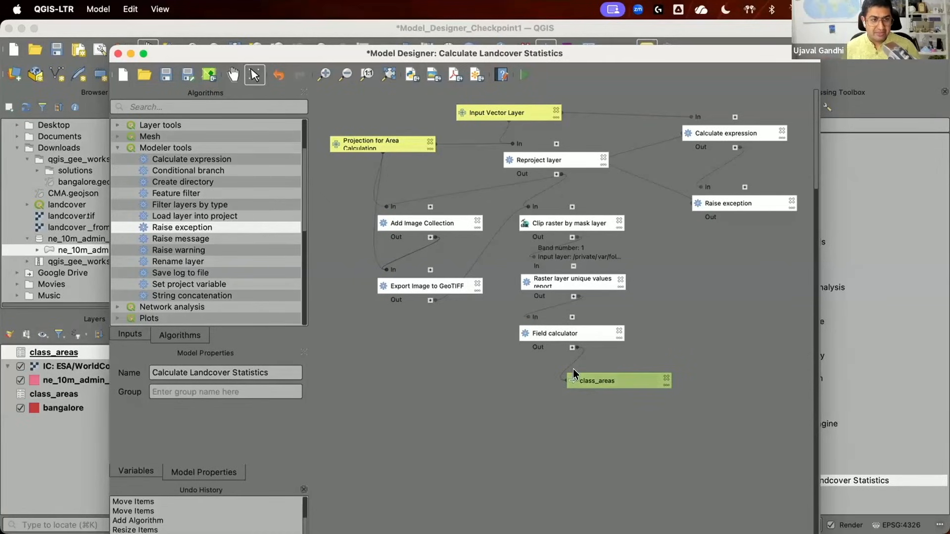
- Move the Add Image Collection and Export Image to GeoTIFF boxes farther away from the raster processing chain
{"action": "left_click_drag", "start_coordinate": [426, 220], "coordinate": [398, 237]}
{"action": "mouse_move", "coordinate": [394, 289]}
{"action": "left_mouse_down"}
{"action": "mouse_move", "coordinate": [362, 287]}
{"action": "mouse_move", "coordinate": [389, 284]}
{"action": "left_mouse_up"}
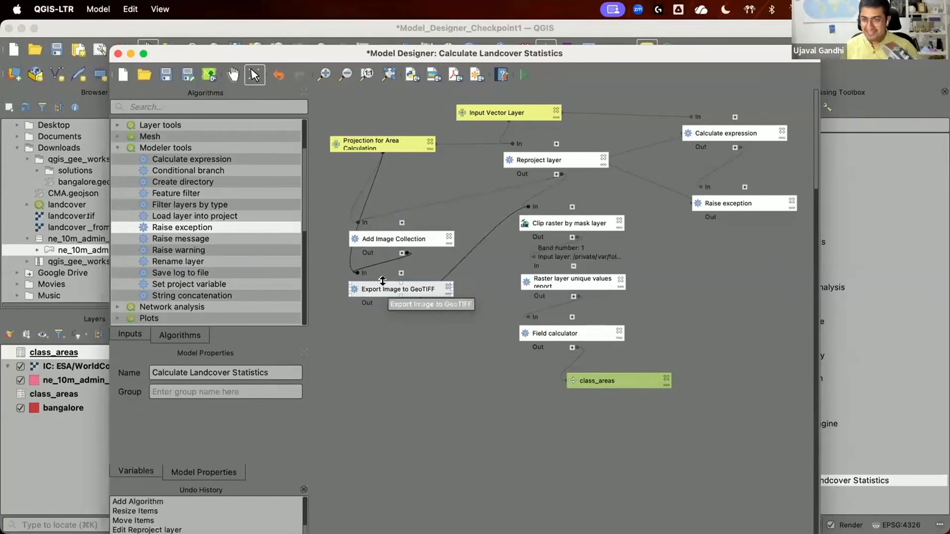
- Snap the Add Image Collection and Export Image to GeoTIFF boxes to the grid
{"action": "left_click_drag", "start_coordinate": [323, 206], "coordinate": [442, 314]}
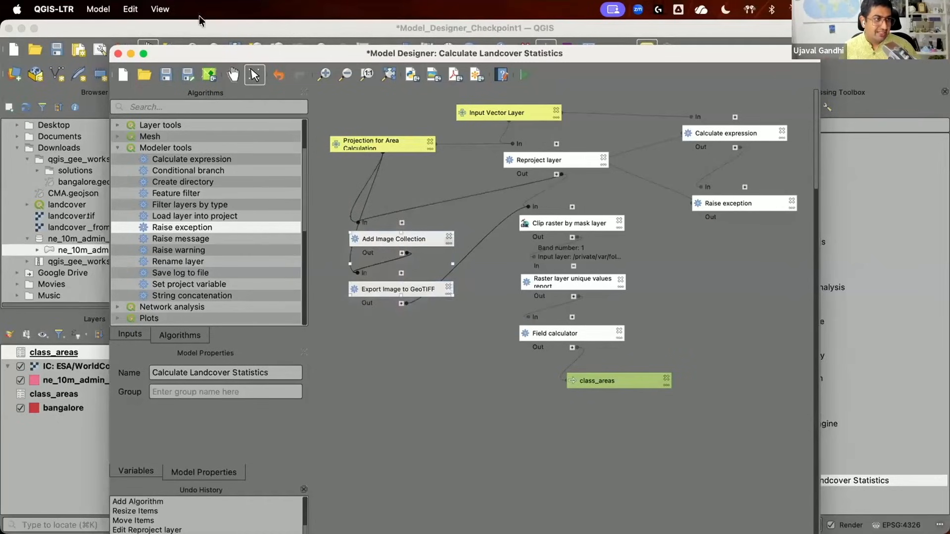
{"action": "left_click", "coordinate": [132, 11]}
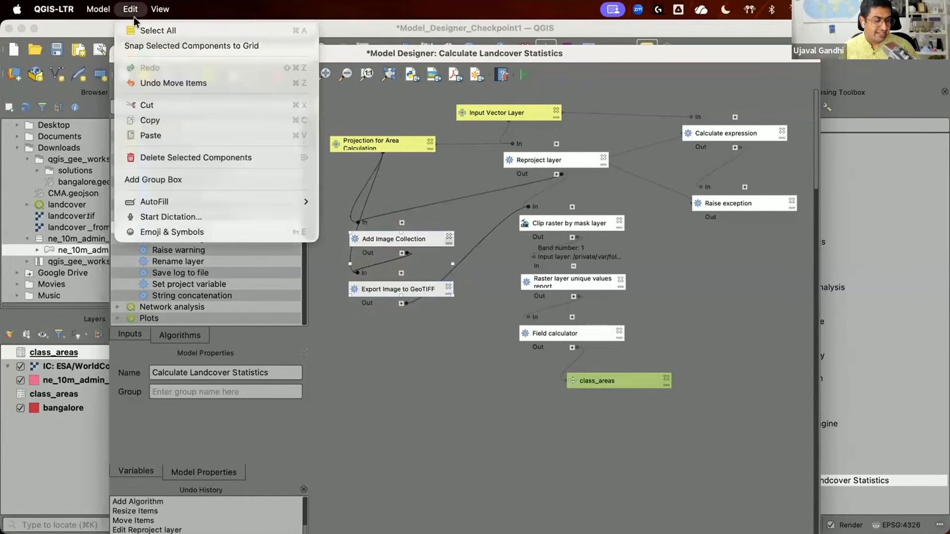
{"action": "left_click", "coordinate": [188, 46]}
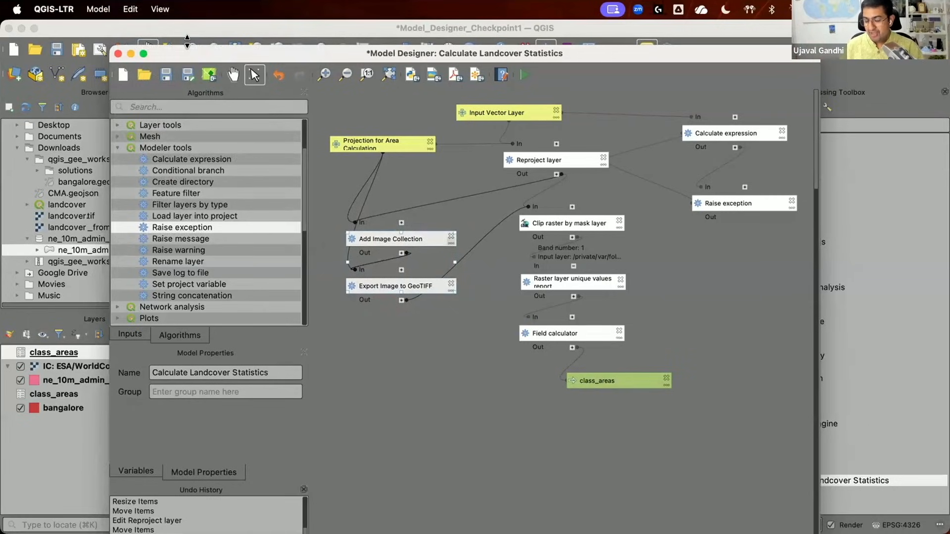
- Align Reproject layer above Clip raster by mask layer and snap the chain down to Field calculator to the grid
{"action": "left_click_drag", "start_coordinate": [570, 156], "coordinate": [589, 169]}
{"action": "left_click_drag", "start_coordinate": [480, 156], "coordinate": [611, 341]}
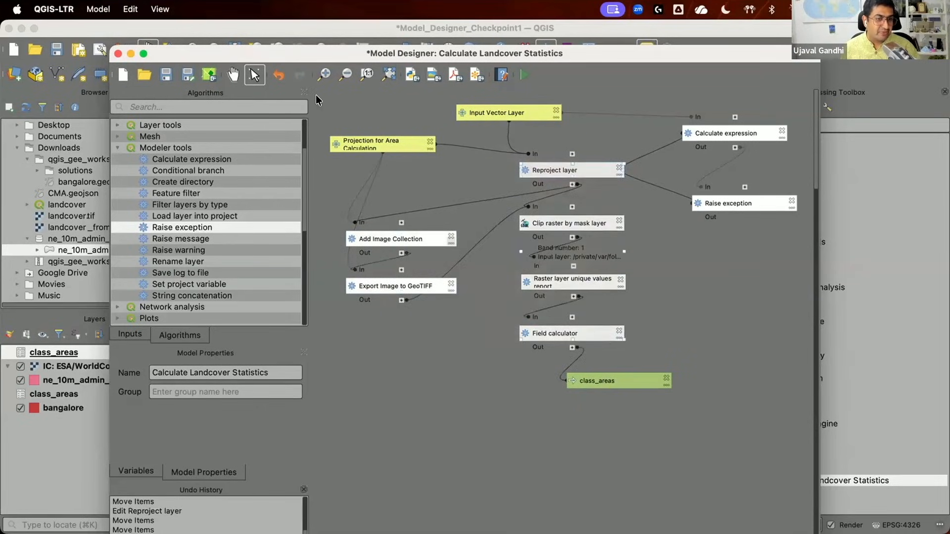
{"action": "left_click", "coordinate": [131, 8]}
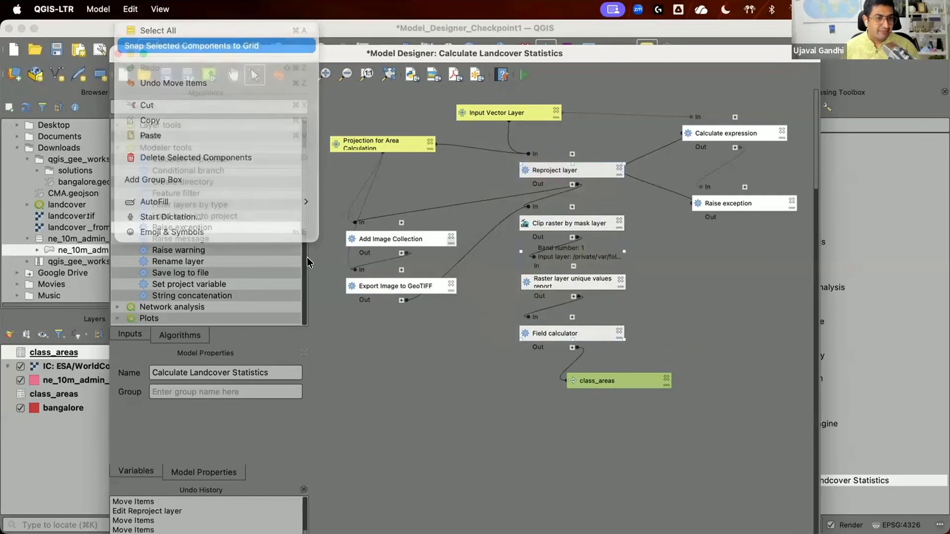
- Move Raise exception directly below Calculate expression and snap both boxes to the grid
{"action": "left_click_drag", "start_coordinate": [732, 199], "coordinate": [723, 186]}
{"action": "left_click_drag", "start_coordinate": [657, 118], "coordinate": [750, 200]}
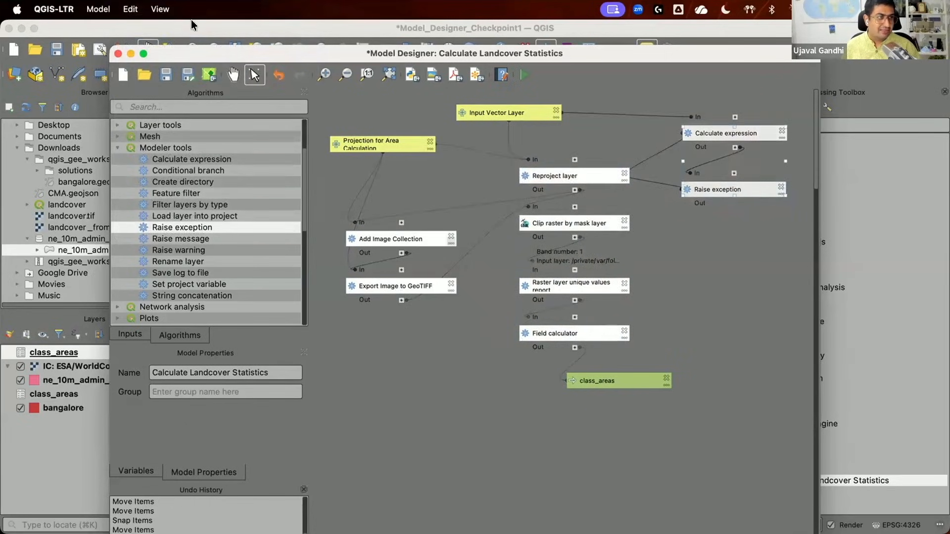
{"action": "left_click", "coordinate": [134, 13]}
{"action": "left_click", "coordinate": [160, 43]}
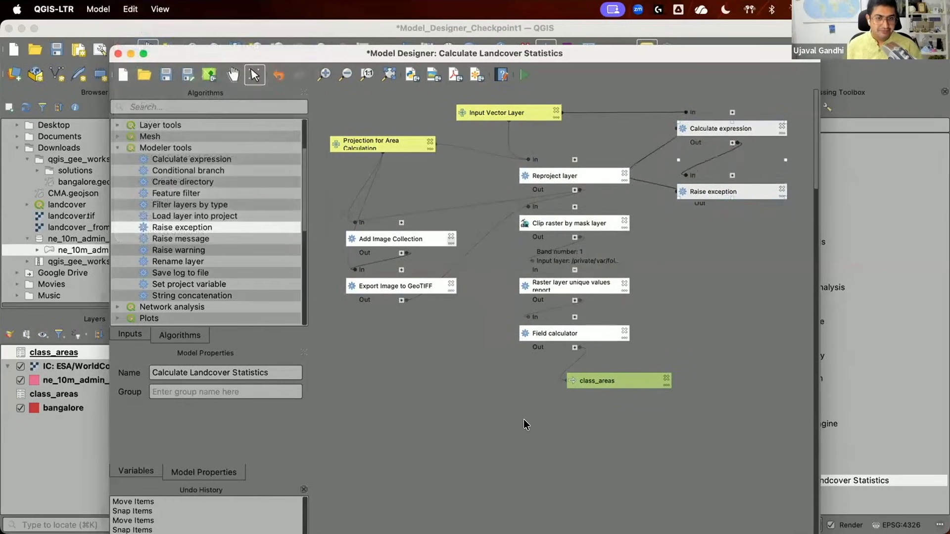
{"action": "left_click", "coordinate": [720, 400]}
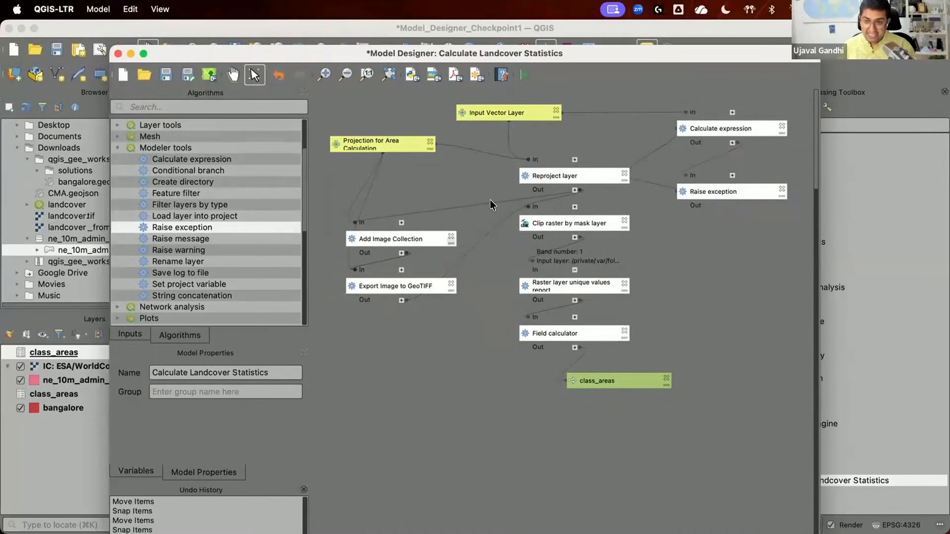
- Add a group box and fit it around the Add Image Collection and Export Image to GeoTIFF algorithms
{"action": "left_click", "coordinate": [121, 9]}
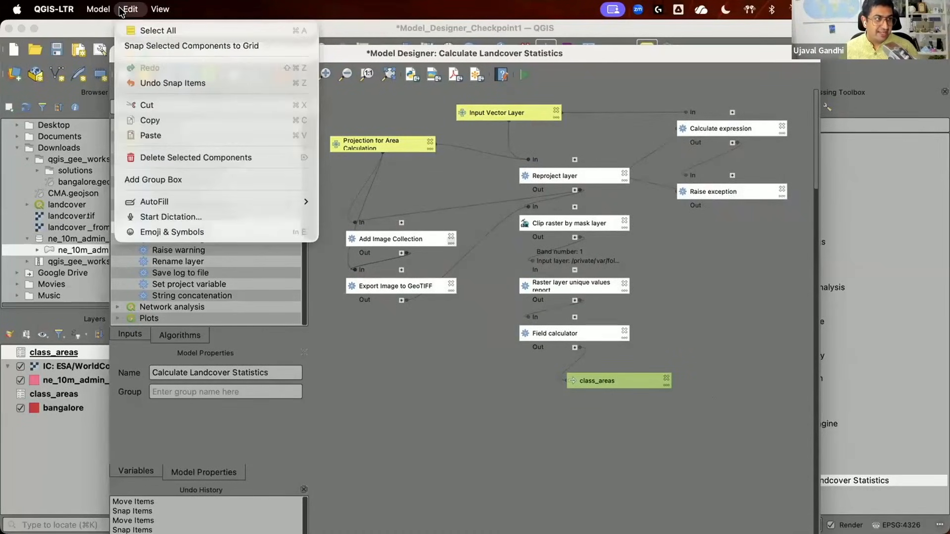
{"action": "left_click", "coordinate": [167, 183]}
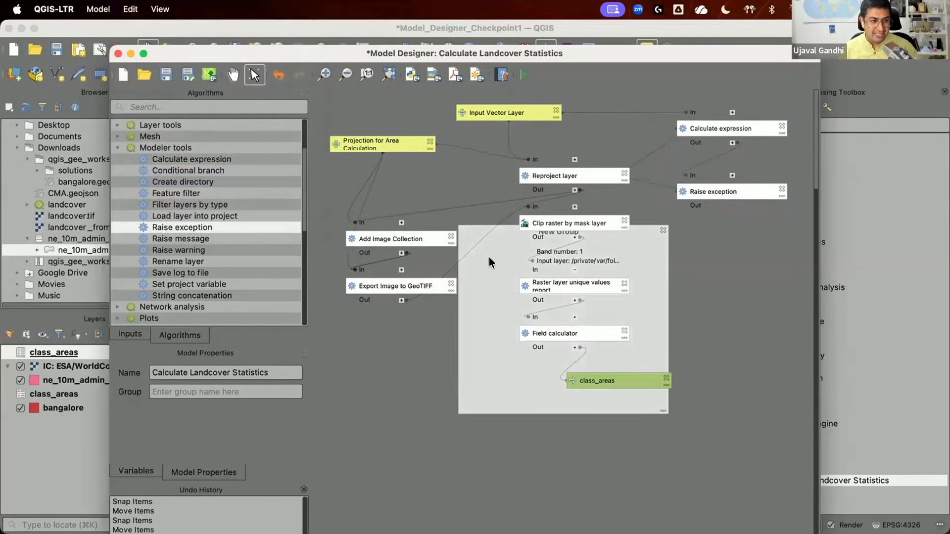
{"action": "mouse_move", "coordinate": [448, 256]}
{"action": "left_mouse_down"}
{"action": "mouse_move", "coordinate": [349, 232]}
{"action": "mouse_move", "coordinate": [348, 201]}
{"action": "mouse_move", "coordinate": [340, 242]}
{"action": "left_mouse_up"}
{"action": "left_click", "coordinate": [522, 382]}
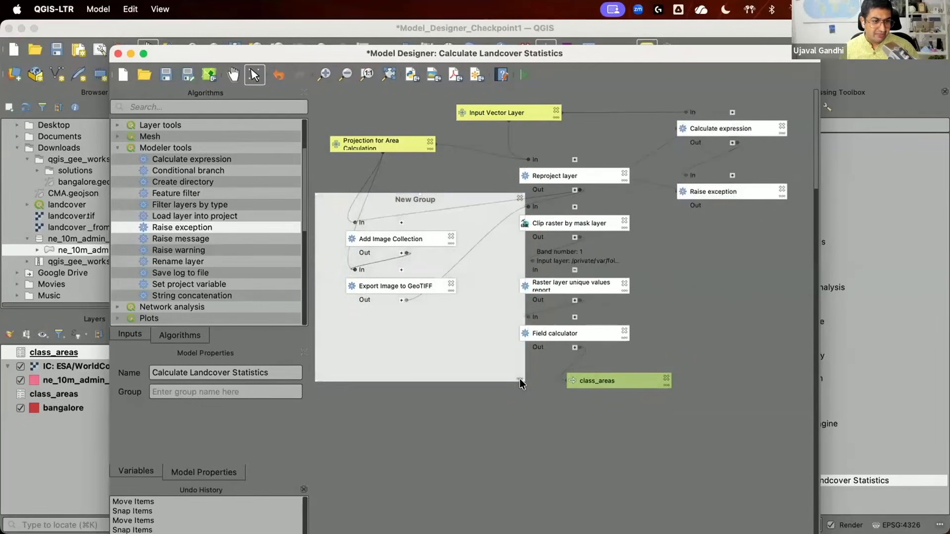
{"action": "left_click_drag", "start_coordinate": [518, 374], "coordinate": [473, 337]}
{"action": "left_click_drag", "start_coordinate": [432, 199], "coordinate": [436, 199]}
- Title the group box Earth Engine with the blue colour #0096ff and tighten it around its two algorithms
{"action": "double_click", "coordinate": [423, 197]}
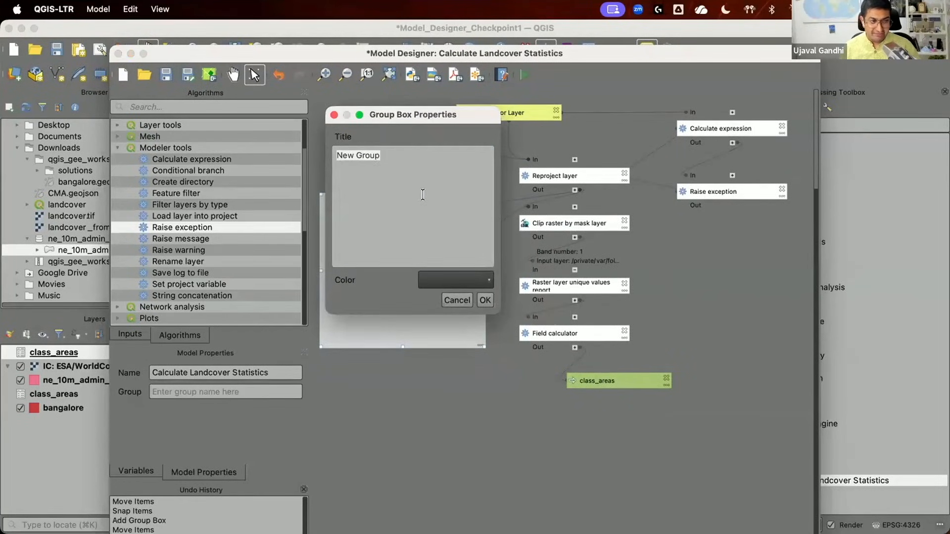
{"action": "type", "text": "Earth Engine"}
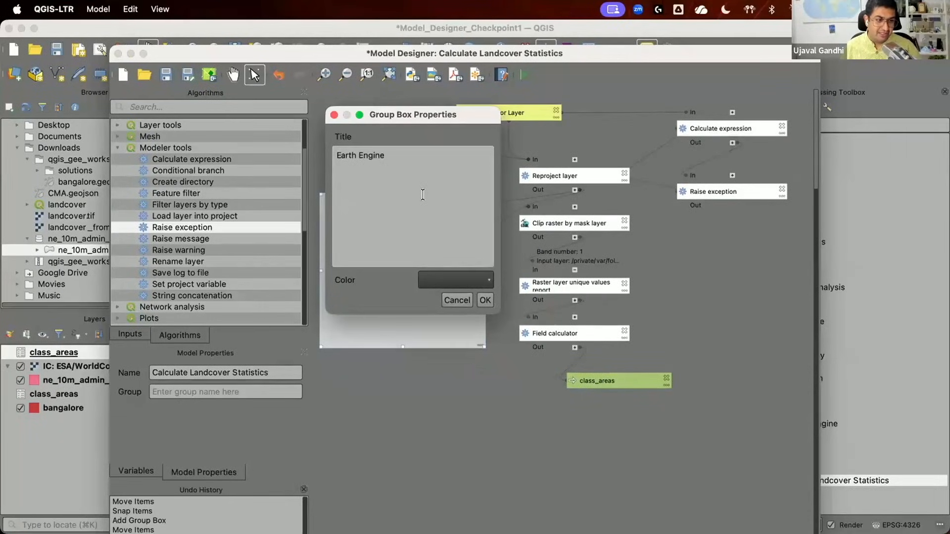
{"action": "left_click", "coordinate": [470, 279]}
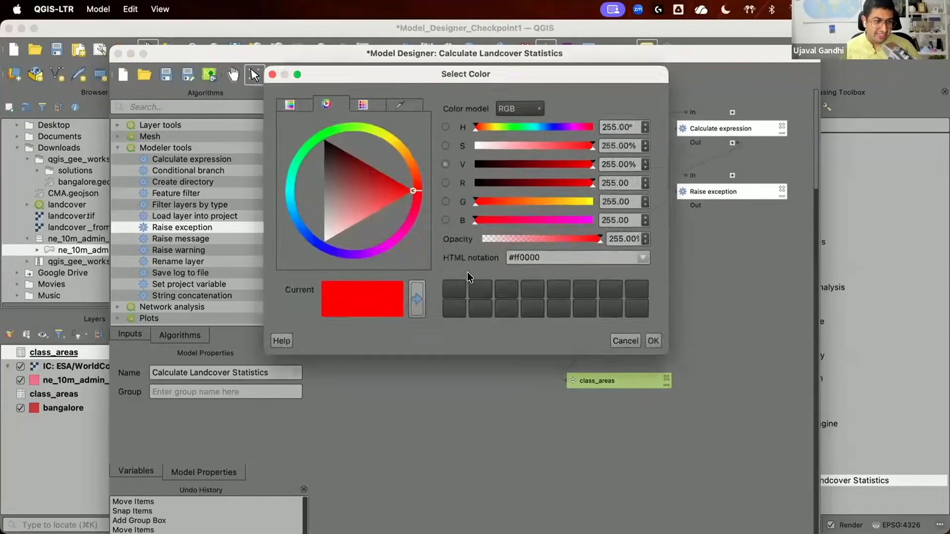
{"action": "left_click", "coordinate": [292, 219]}
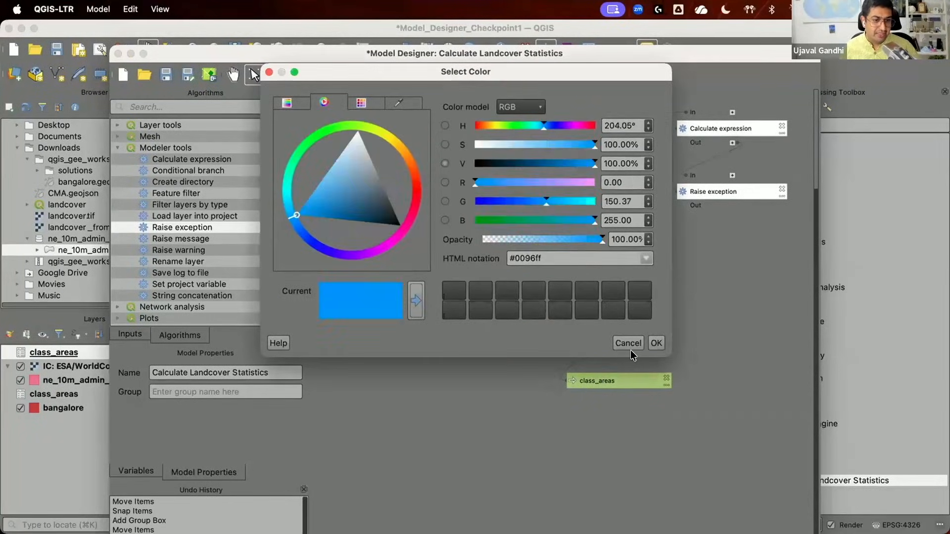
{"action": "left_click", "coordinate": [656, 343]}
{"action": "left_click", "coordinate": [485, 301]}
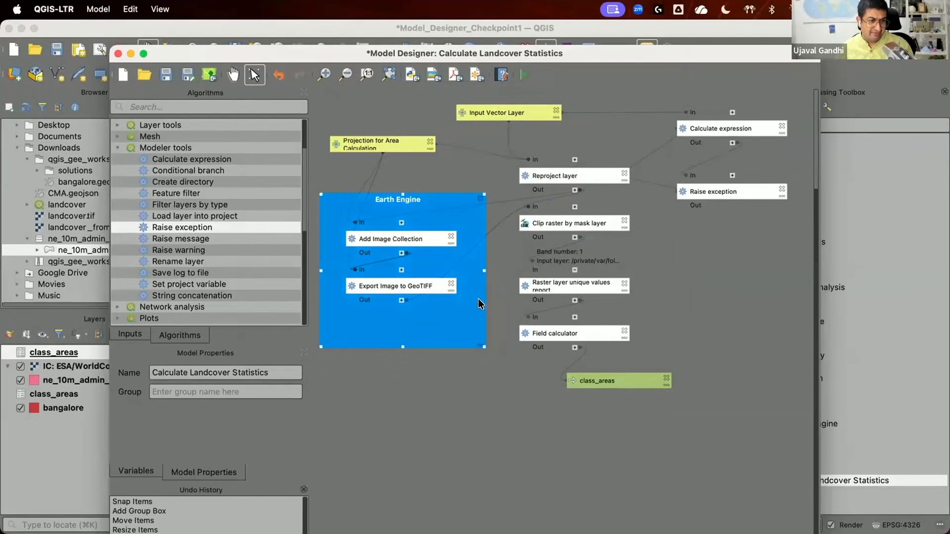
{"action": "left_click_drag", "start_coordinate": [485, 347], "coordinate": [468, 318]}
{"action": "left_click", "coordinate": [476, 371]}
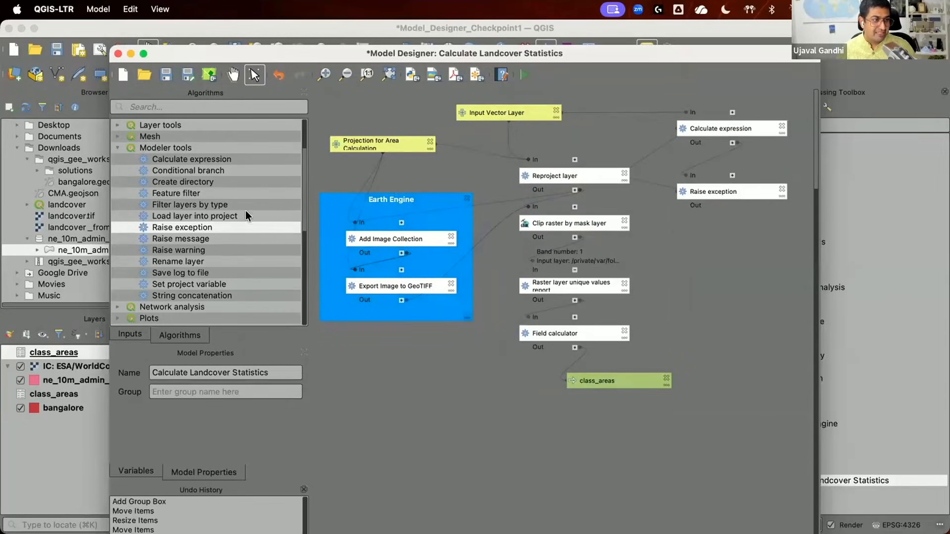
- Add a second group box and fit it around the chain from Reproject layer to Field calculator
{"action": "left_click", "coordinate": [134, 10]}
{"action": "left_click", "coordinate": [153, 179]}
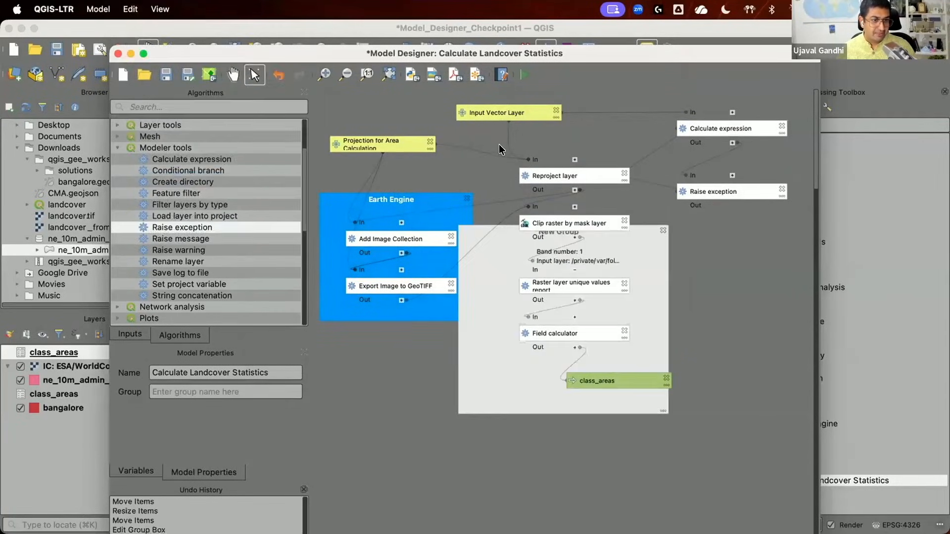
{"action": "left_click_drag", "start_coordinate": [496, 263], "coordinate": [533, 192]}
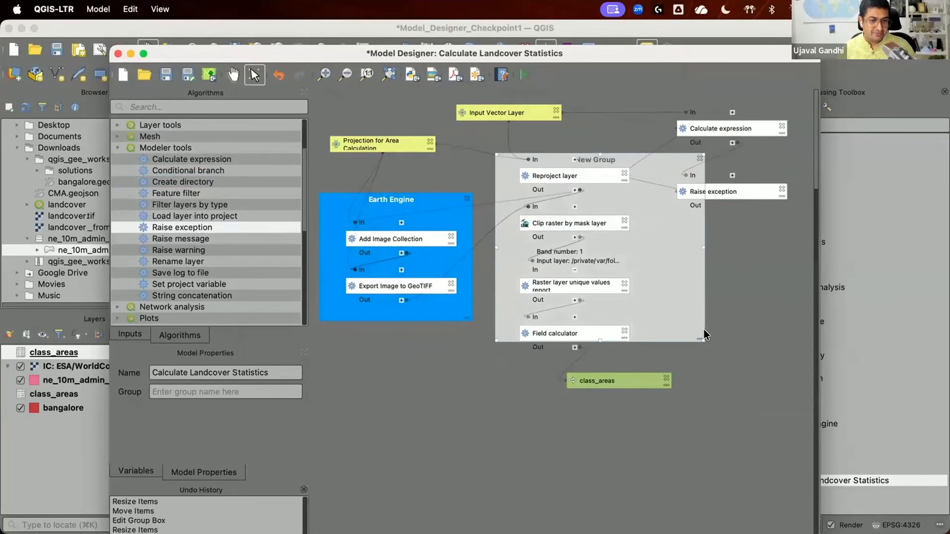
{"action": "left_click_drag", "start_coordinate": [701, 339], "coordinate": [643, 352]}
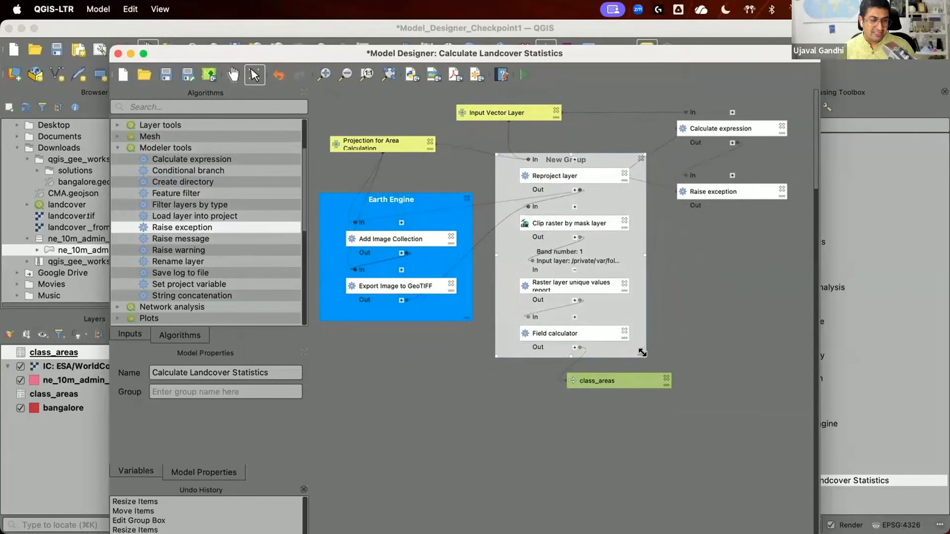
{"action": "left_click_drag", "start_coordinate": [625, 204], "coordinate": [626, 199]}
- Title the group box around the raster processing chain QGIS, colour it bright green, and shift it slightly upward
{"action": "double_click", "coordinate": [554, 176]}
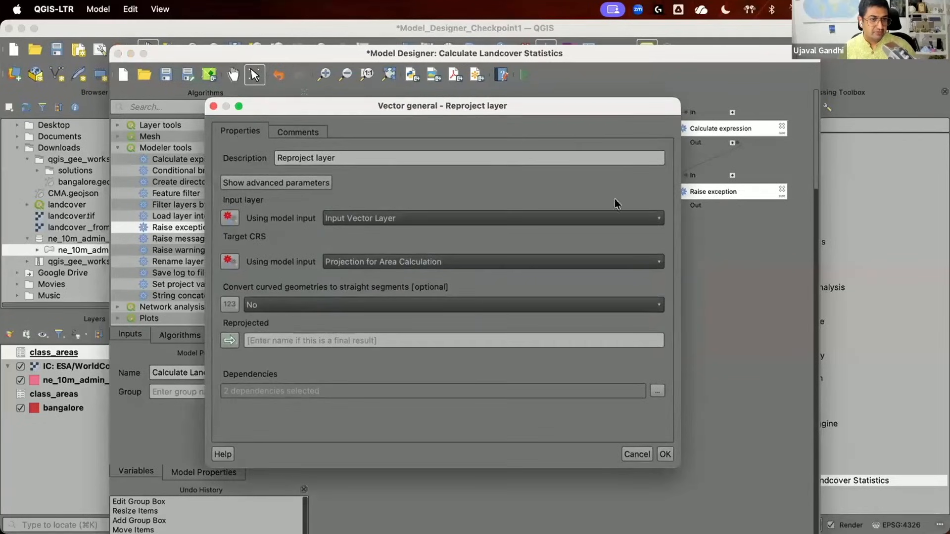
{"action": "left_click", "coordinate": [637, 454]}
{"action": "double_click", "coordinate": [636, 268]}
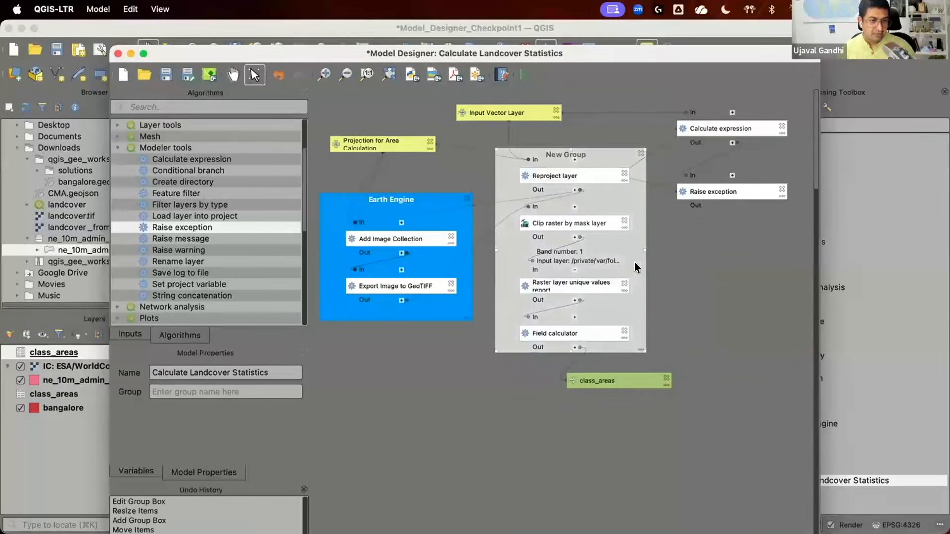
{"action": "type", "text": "QGIS"}
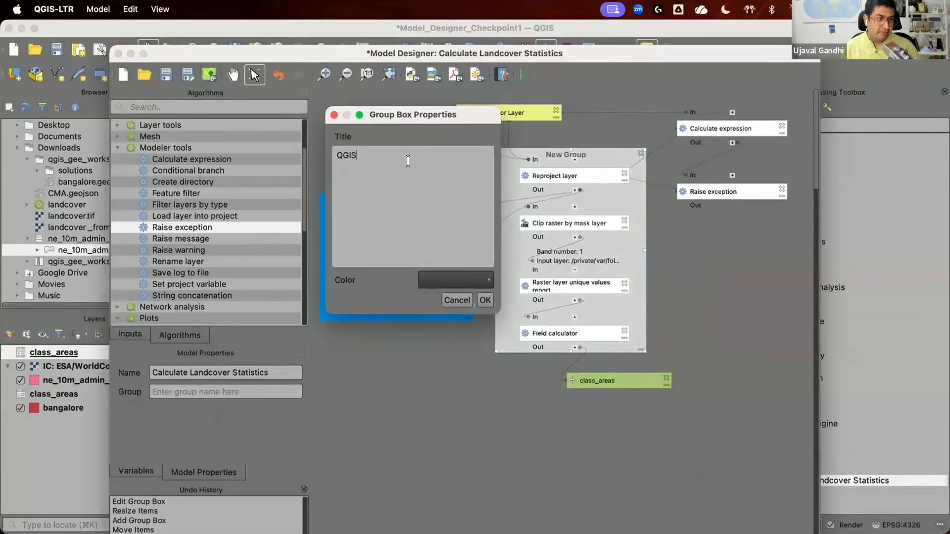
{"action": "left_click", "coordinate": [482, 280]}
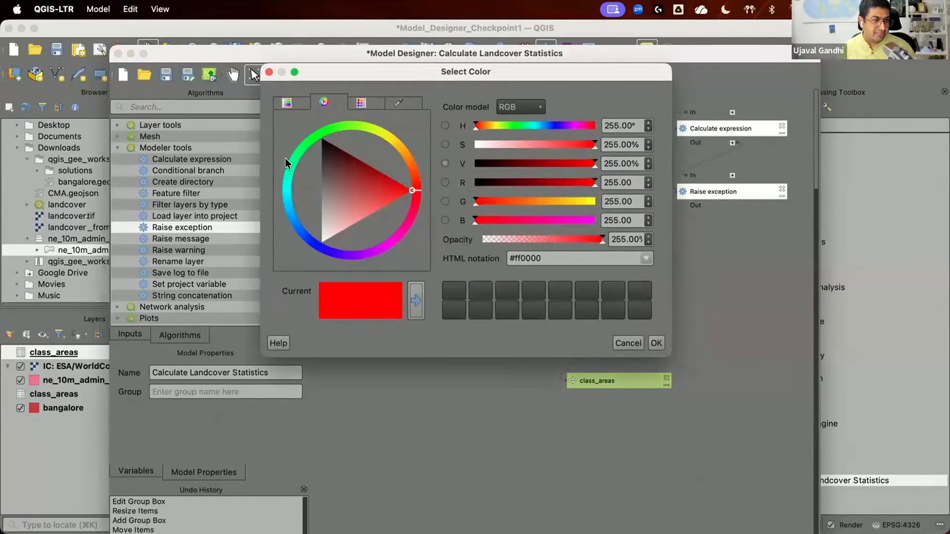
{"action": "left_click", "coordinate": [288, 161]}
{"action": "left_click", "coordinate": [656, 343]}
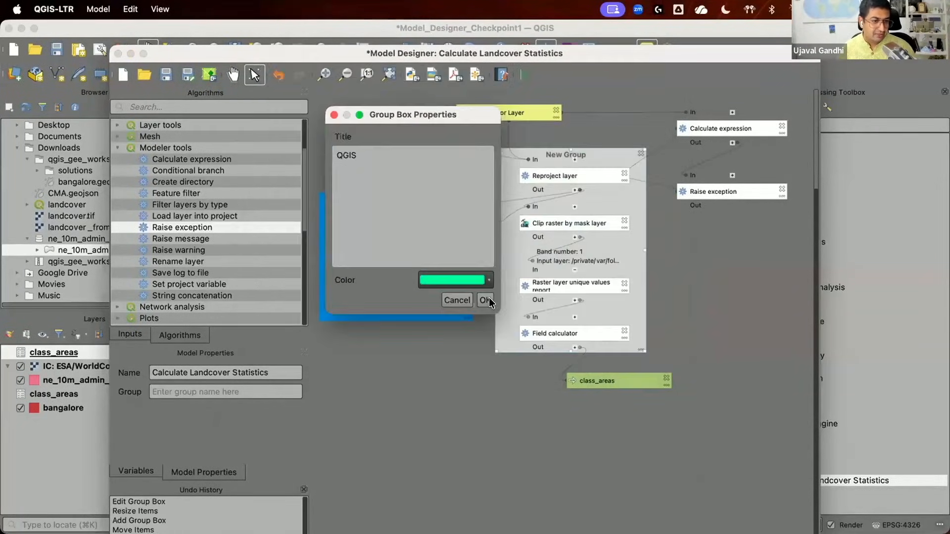
{"action": "left_click", "coordinate": [485, 301]}
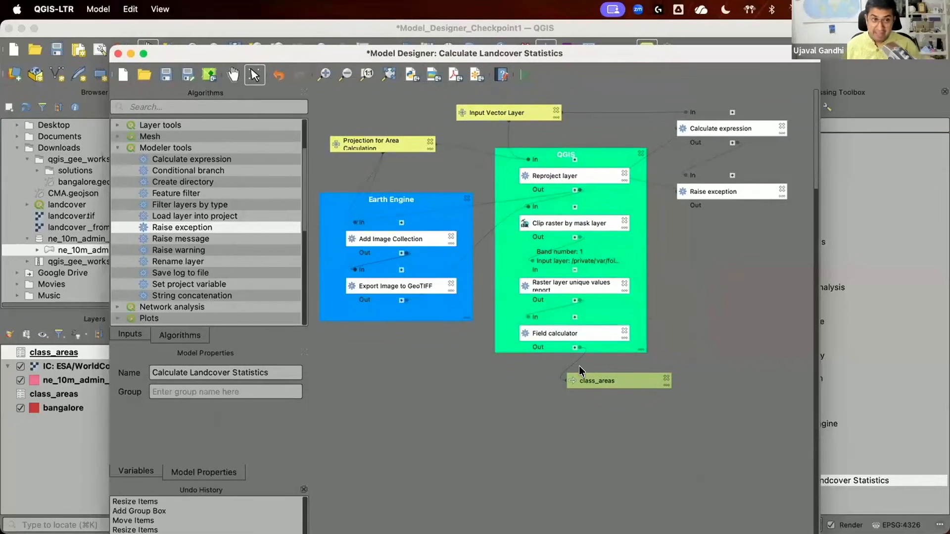
{"action": "left_click_drag", "start_coordinate": [639, 230], "coordinate": [642, 222]}
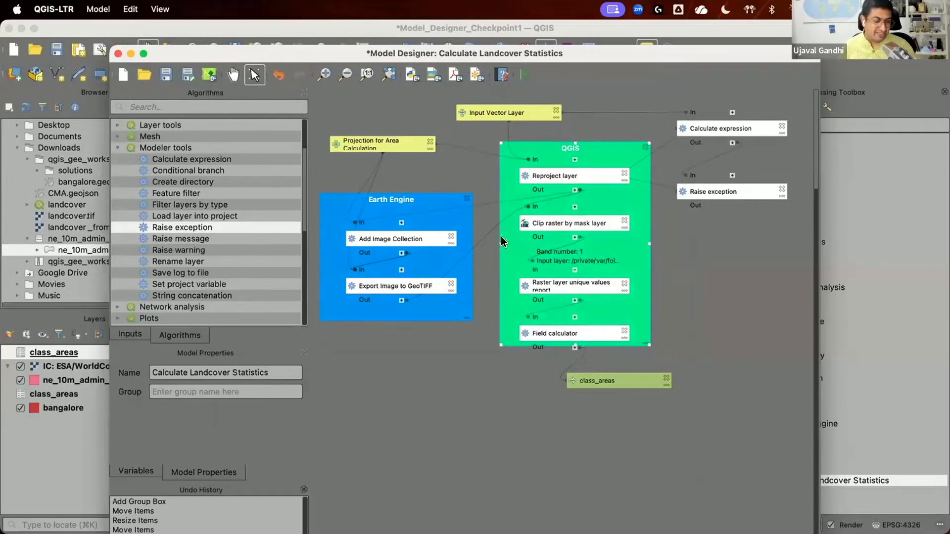
{"action": "left_click", "coordinate": [693, 242]}
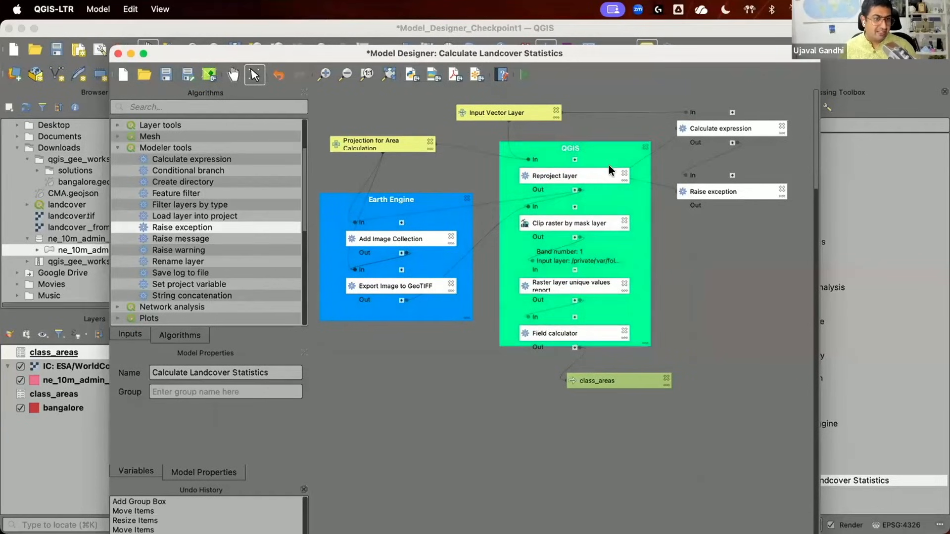
- Add a third group box and fit it around Calculate expression and Raise exception
{"action": "left_click", "coordinate": [131, 9]}
{"action": "left_click", "coordinate": [172, 179]}
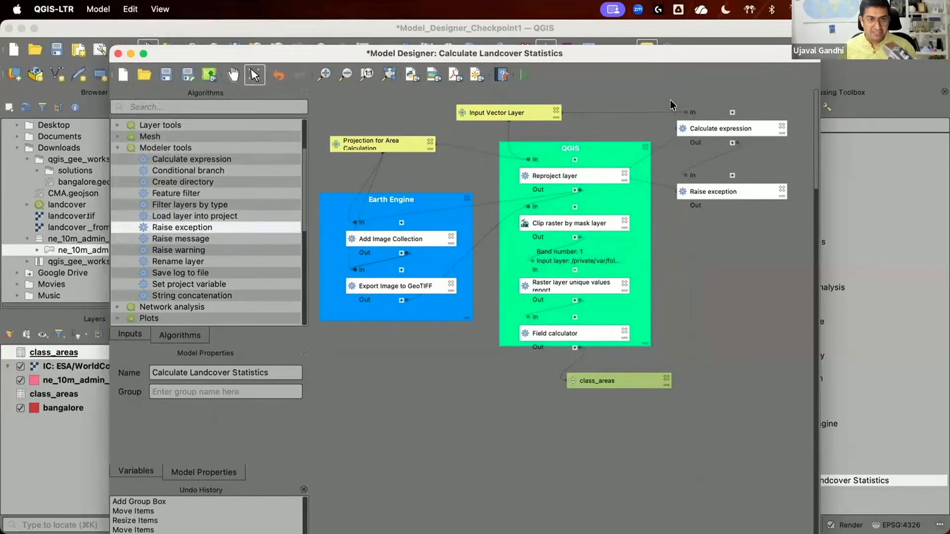
{"action": "left_click_drag", "start_coordinate": [666, 413], "coordinate": [705, 227]}
{"action": "left_click_drag", "start_coordinate": [654, 108], "coordinate": [749, 102]}
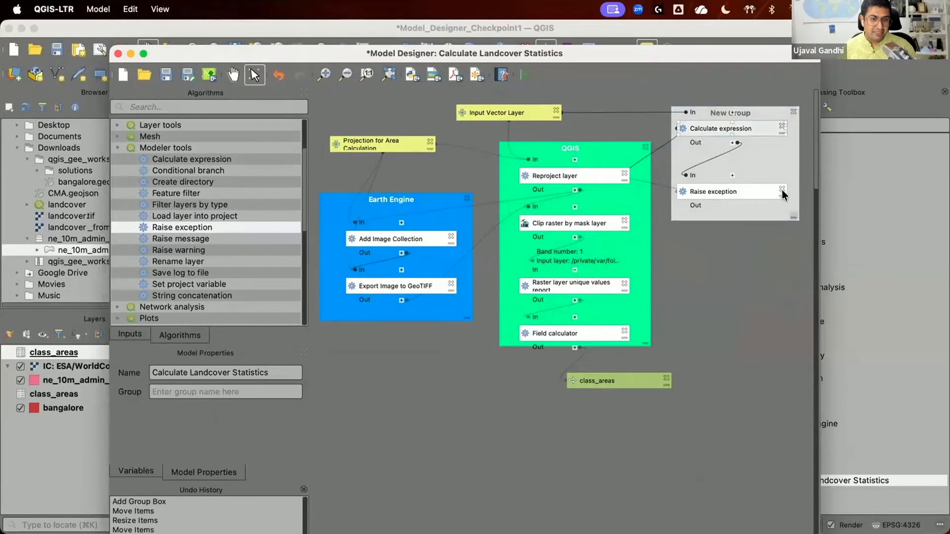
- Title the group box around Calculate expression and Raise exception Validation and give it a pale pink colour
{"action": "double_click", "coordinate": [775, 205]}
{"action": "type", "text": "CValidation"}
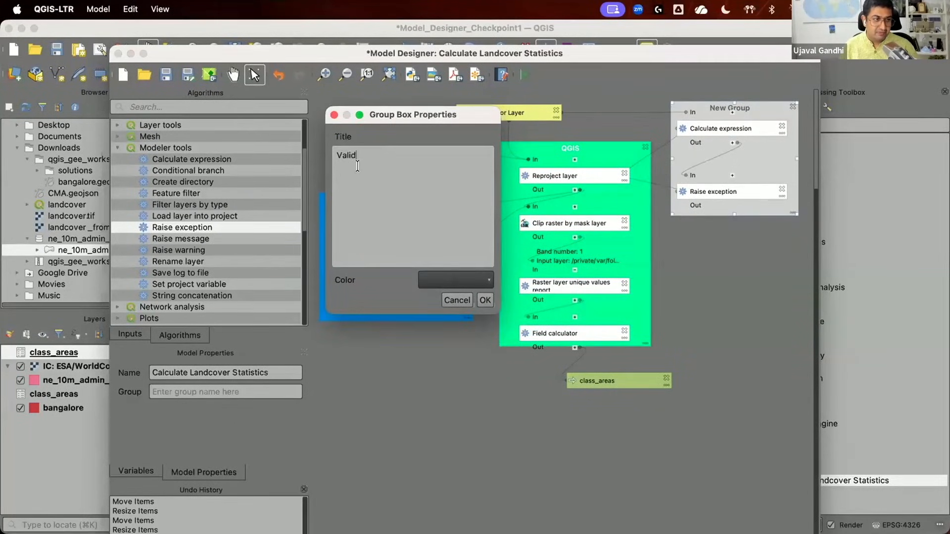
{"action": "left_click", "coordinate": [470, 286]}
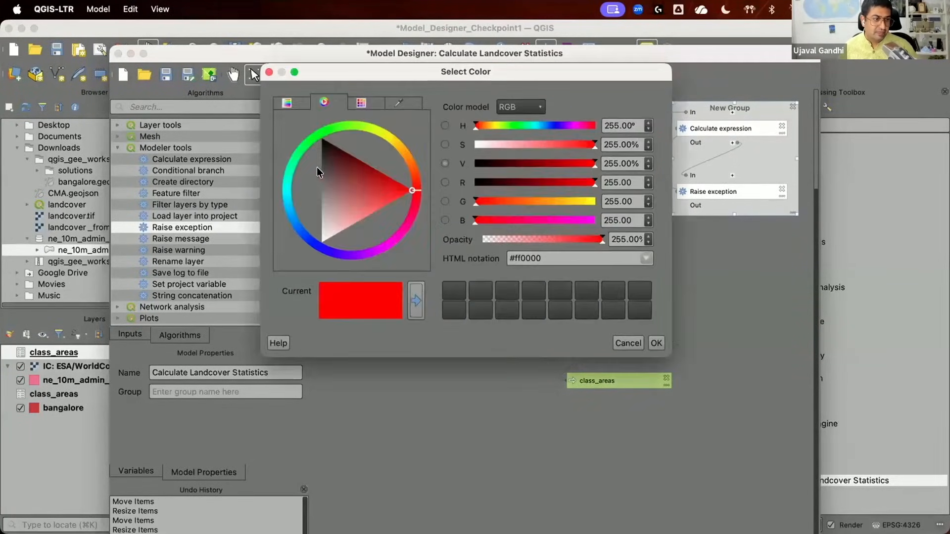
{"action": "left_click", "coordinate": [329, 211]}
{"action": "left_click", "coordinate": [646, 343]}
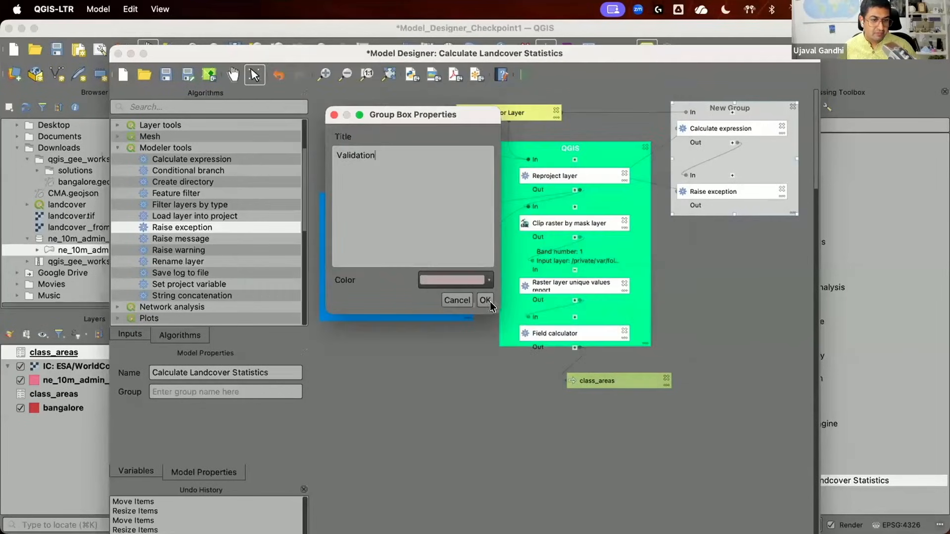
{"action": "left_click", "coordinate": [487, 300]}
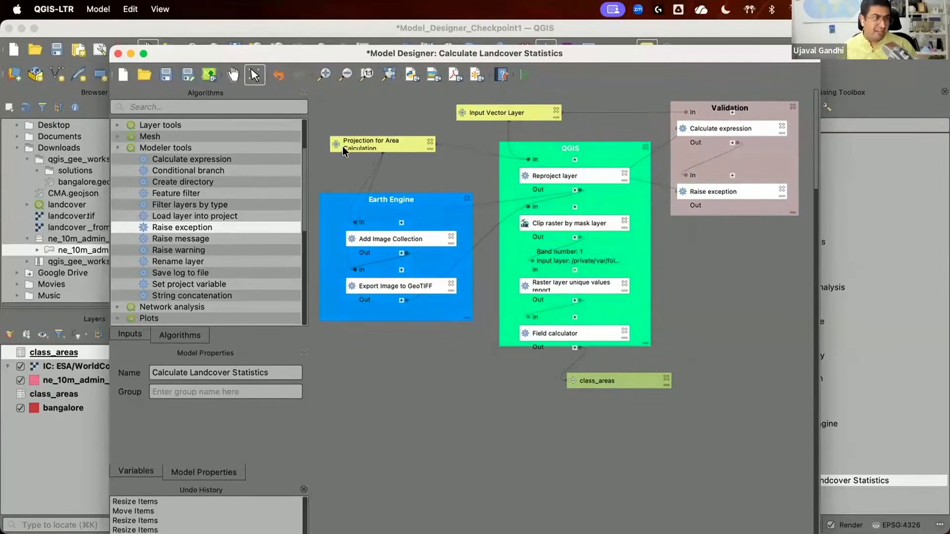
{"action": "left_click", "coordinate": [163, 73]}
{"action": "key", "text": "Escape"}
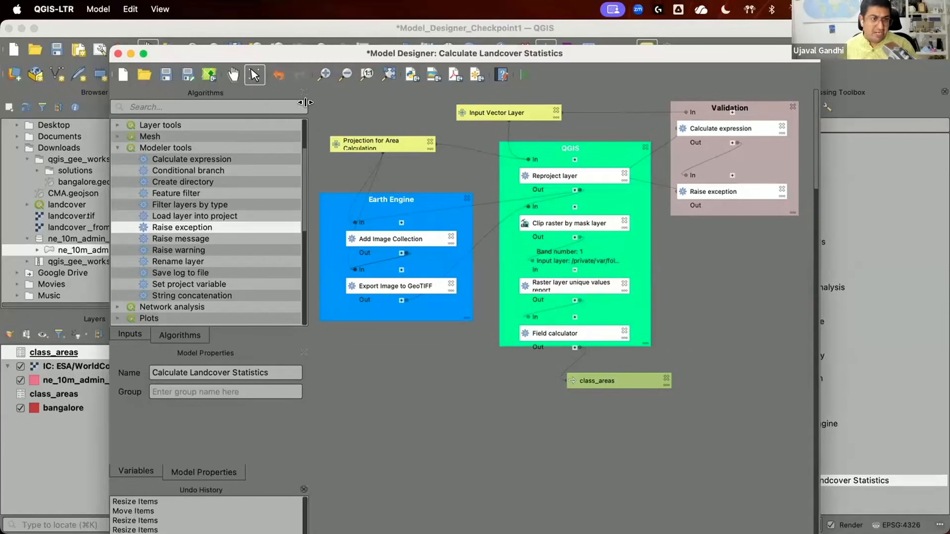
- Save the grouped Calculate Landcover Statistics model inside the current project and close the Model Designer
{"action": "left_click", "coordinate": [209, 76]}
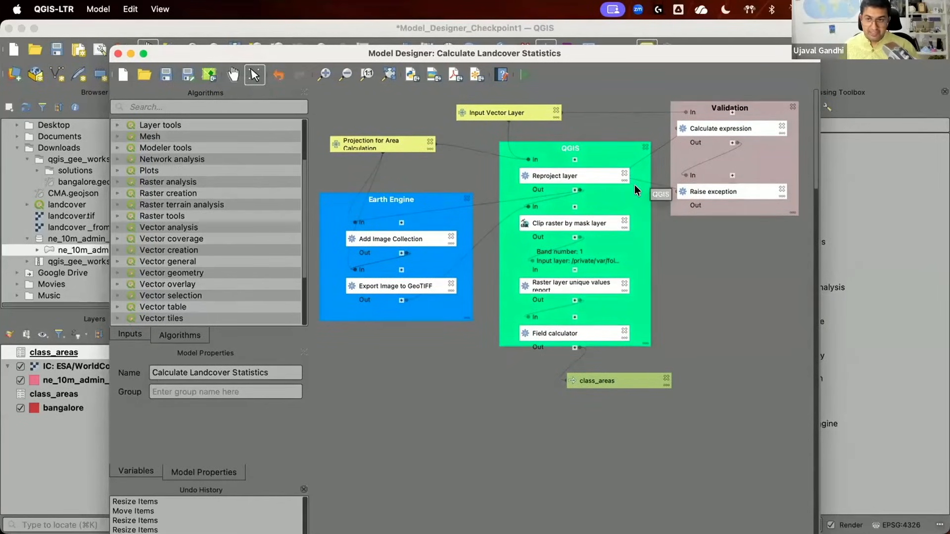
{"action": "left_click", "coordinate": [117, 54]}
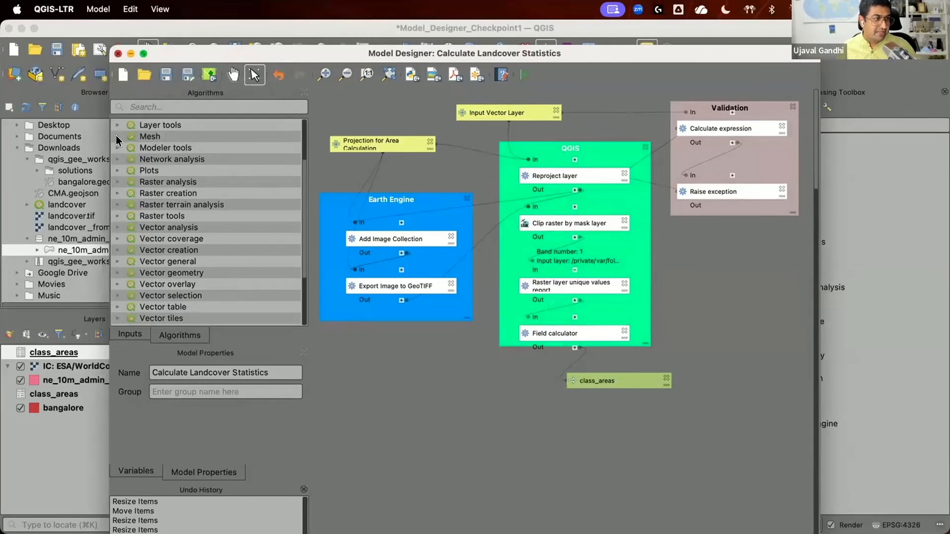
- Open the Model_Designer_Checkpoint2 project from the solutions folder in qgis_gee_workshop, discarding changes to the current project
{"action": "left_click", "coordinate": [80, 163]}
{"action": "double_click", "coordinate": [81, 170]}
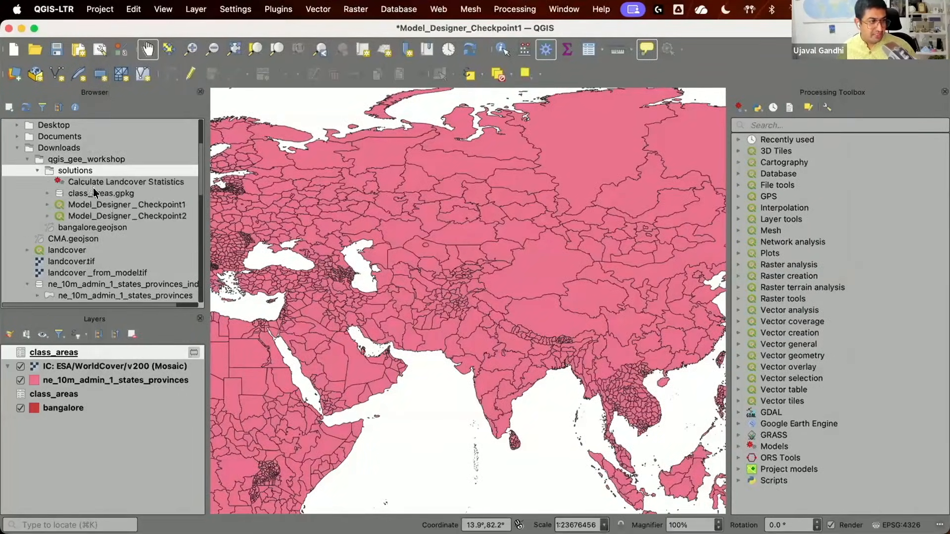
{"action": "left_click", "coordinate": [112, 215]}
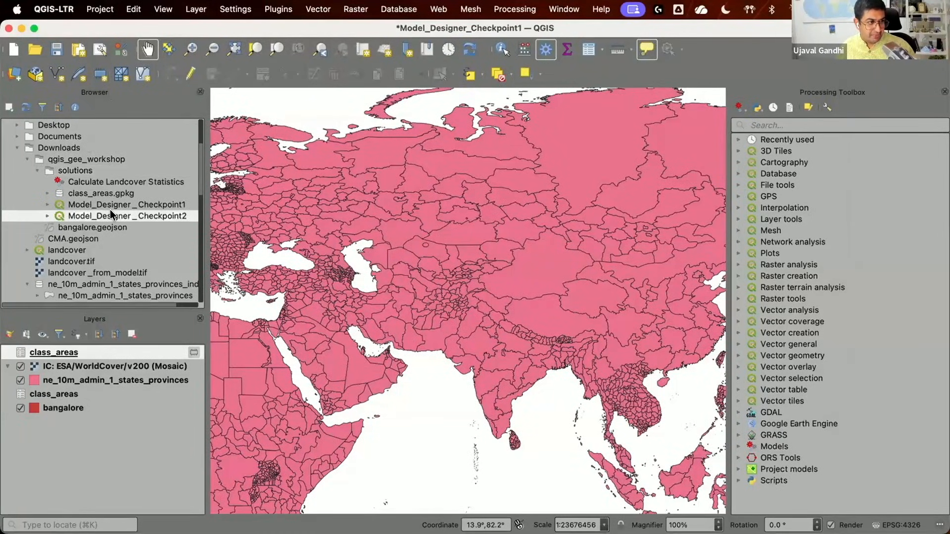
{"action": "double_click", "coordinate": [111, 216]}
{"action": "left_click", "coordinate": [574, 282]}
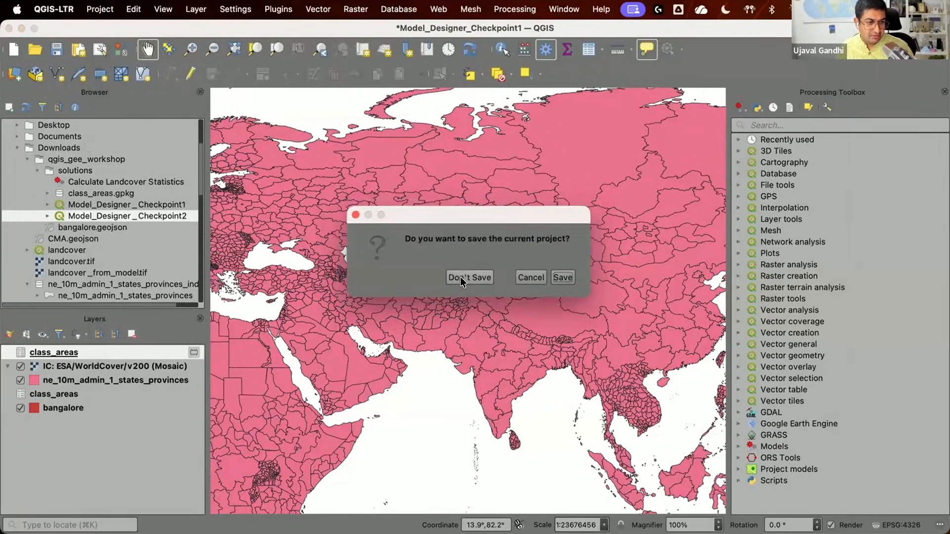
{"action": "left_click", "coordinate": [461, 277]}
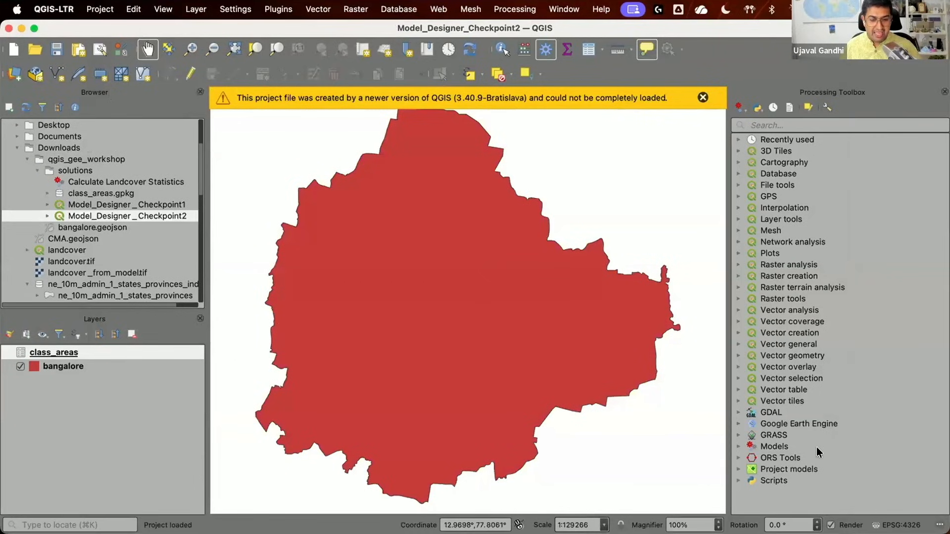
- Open the Calculate Landcover Statistics model from the project models for editing
{"action": "double_click", "coordinate": [816, 468]}
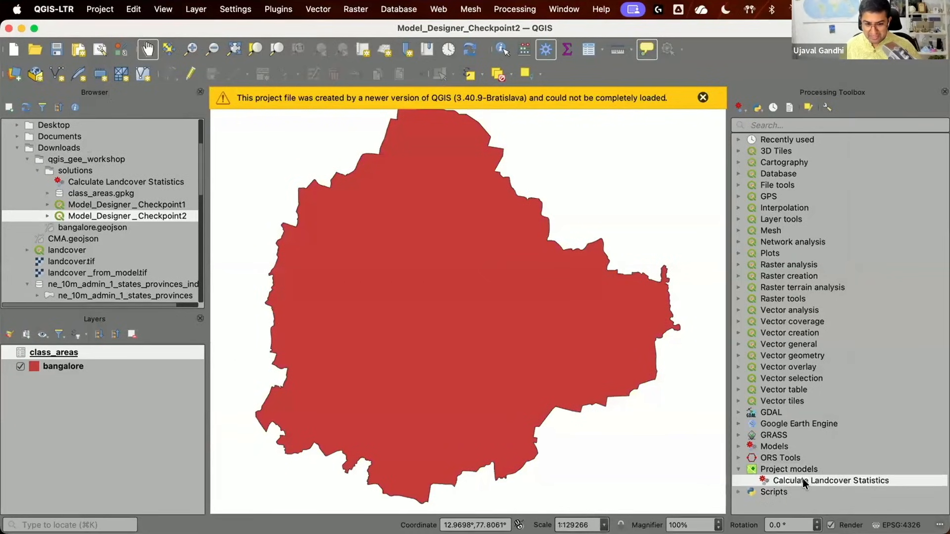
{"action": "right_click", "coordinate": [803, 479]}
{"action": "left_click", "coordinate": [811, 443]}
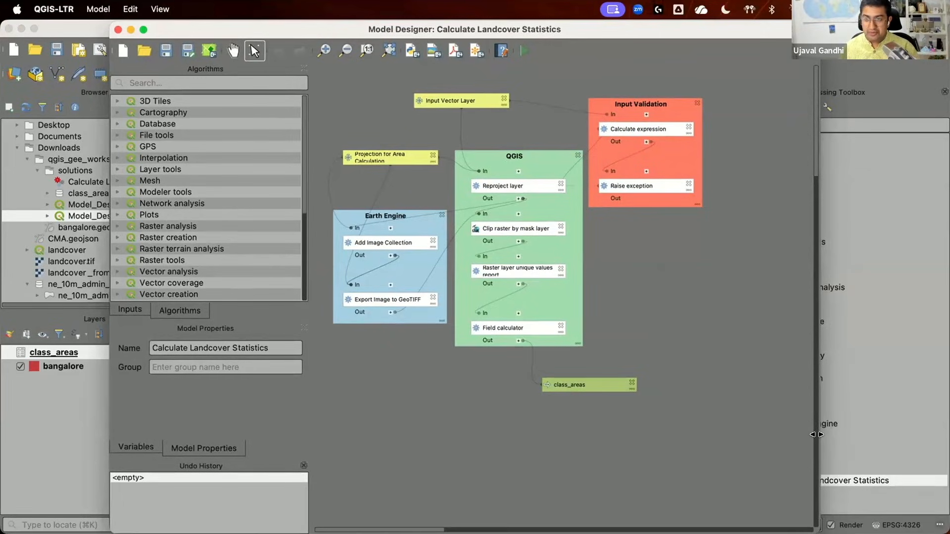
- Switch to Chrome and review the workshop page from the Add Group Box instructions to saving the completed model in the project
{"action": "key", "text": "super+Tab"}
{"action": "scroll", "coordinate": [461, 260], "scroll_direction": "down", "scroll_amount": 10}
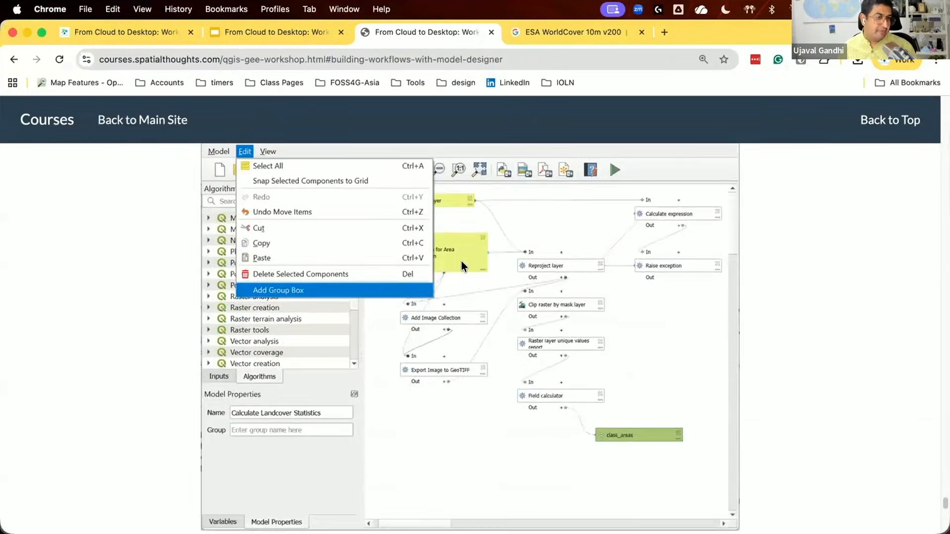
{"action": "scroll", "coordinate": [461, 260], "scroll_direction": "down", "scroll_amount": 15}
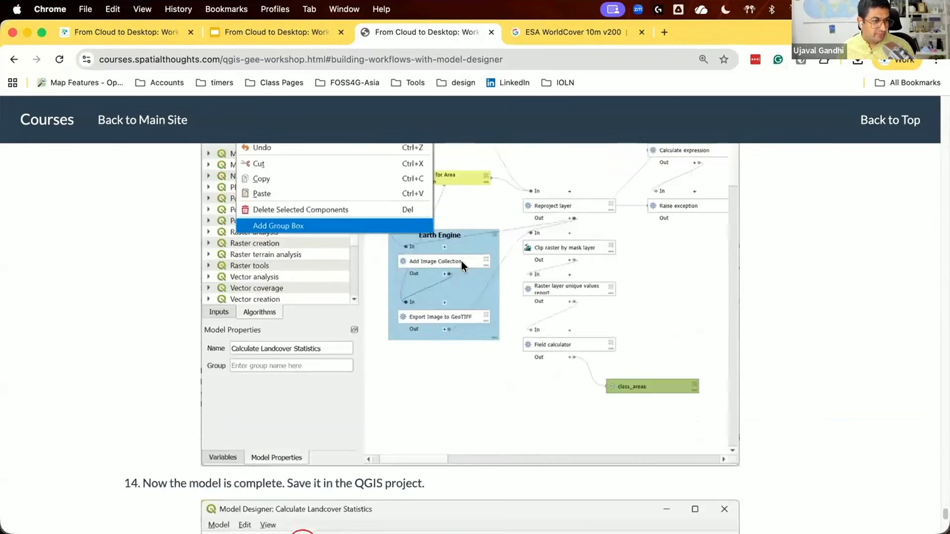
{"action": "scroll", "coordinate": [462, 260], "scroll_direction": "down", "scroll_amount": 10}
{"action": "scroll", "coordinate": [461, 261], "scroll_direction": "up", "scroll_amount": 8}
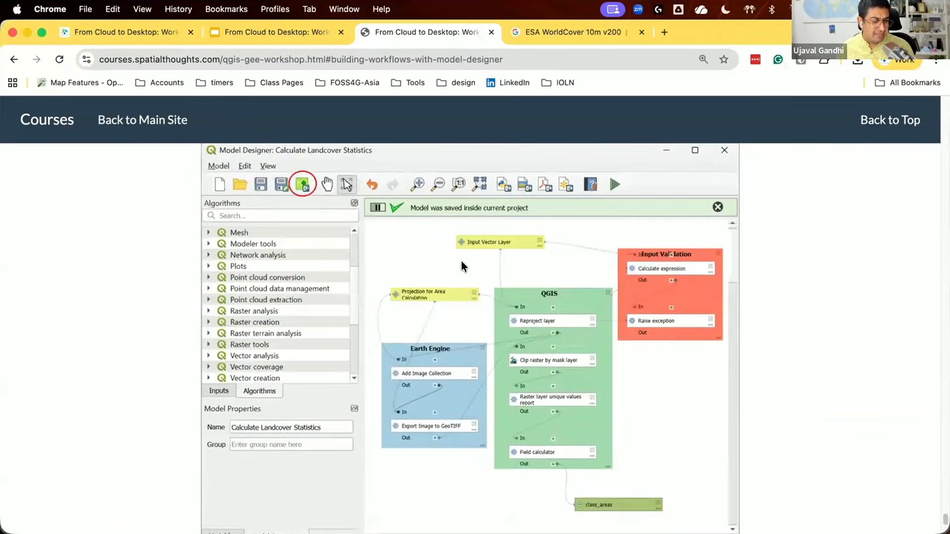